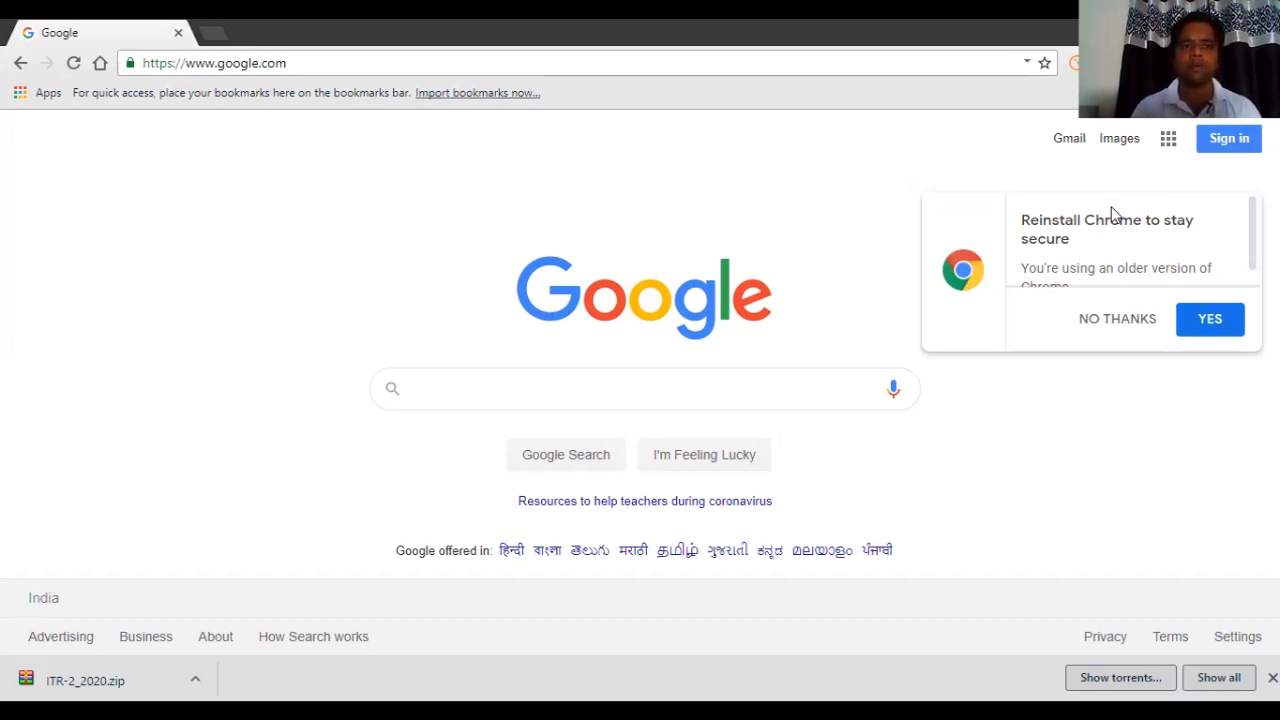
Go to incometaxindiaefiling.gov.in, dismiss the announcement, and open the IT Return Preparation Software downloads.
key(ctrl+l)
text(INCOME)
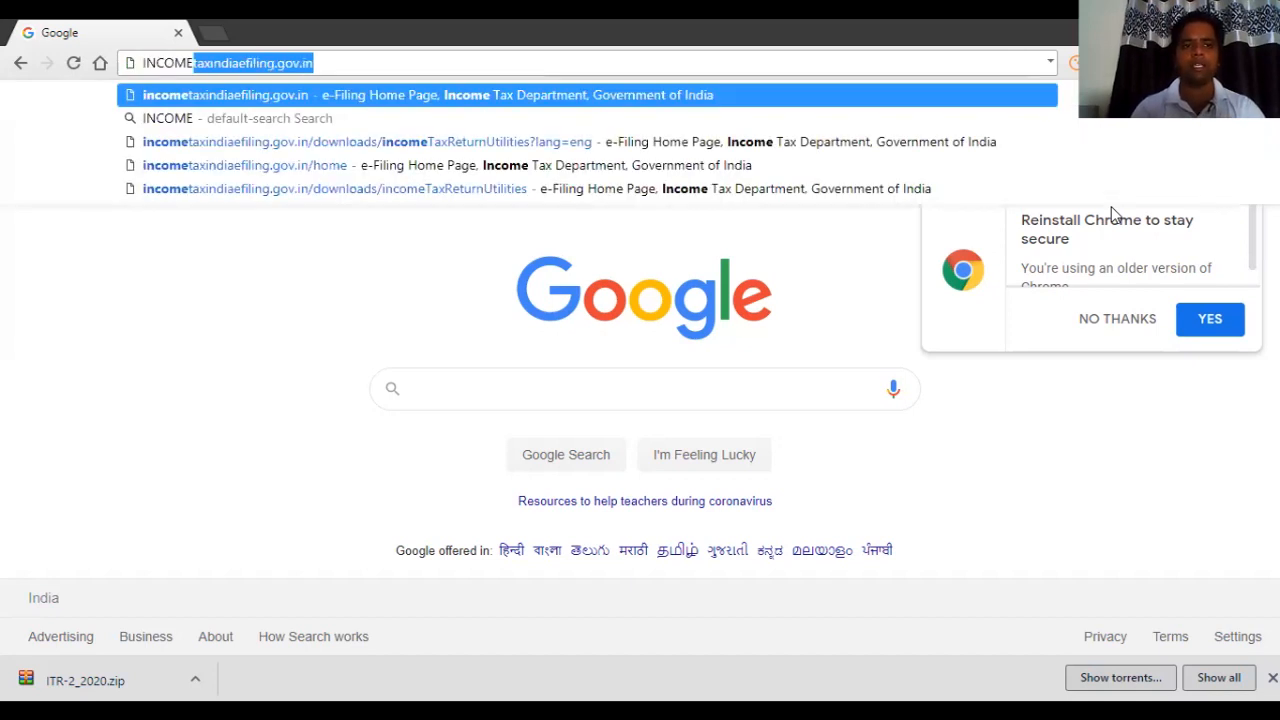
text(TAX)
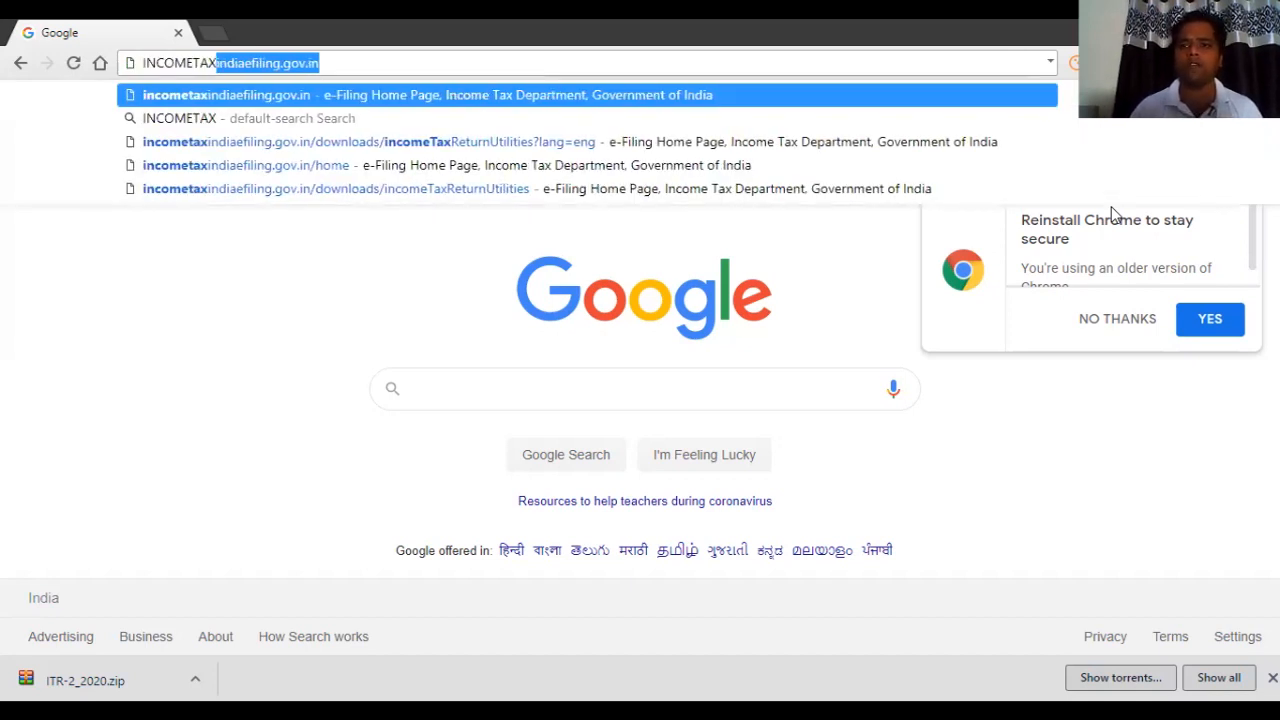
key(Return)
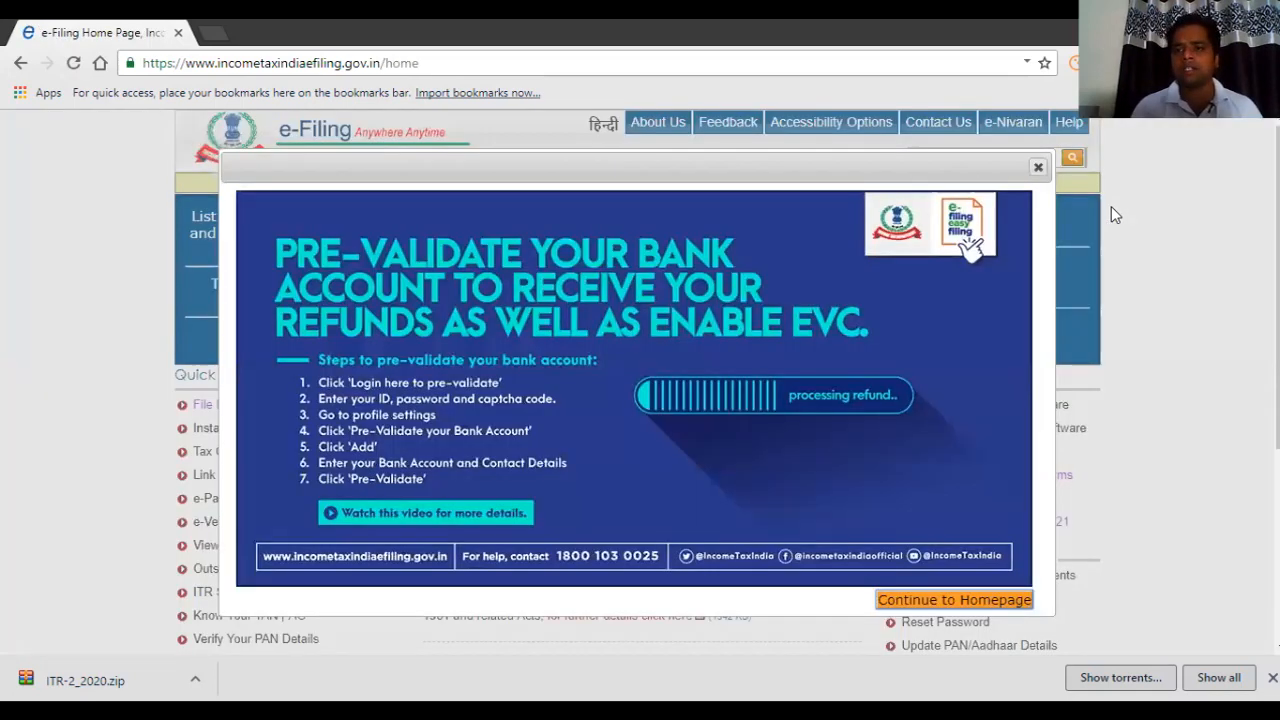
key(Escape)
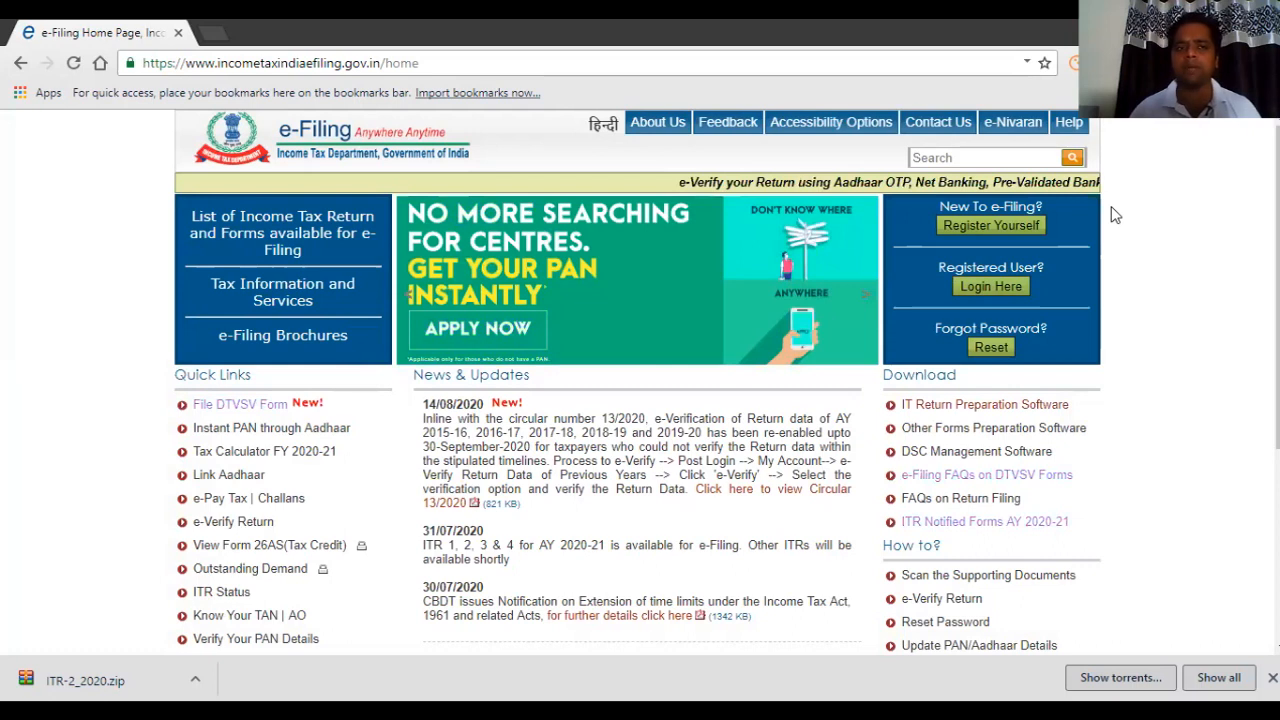
click(985, 405)
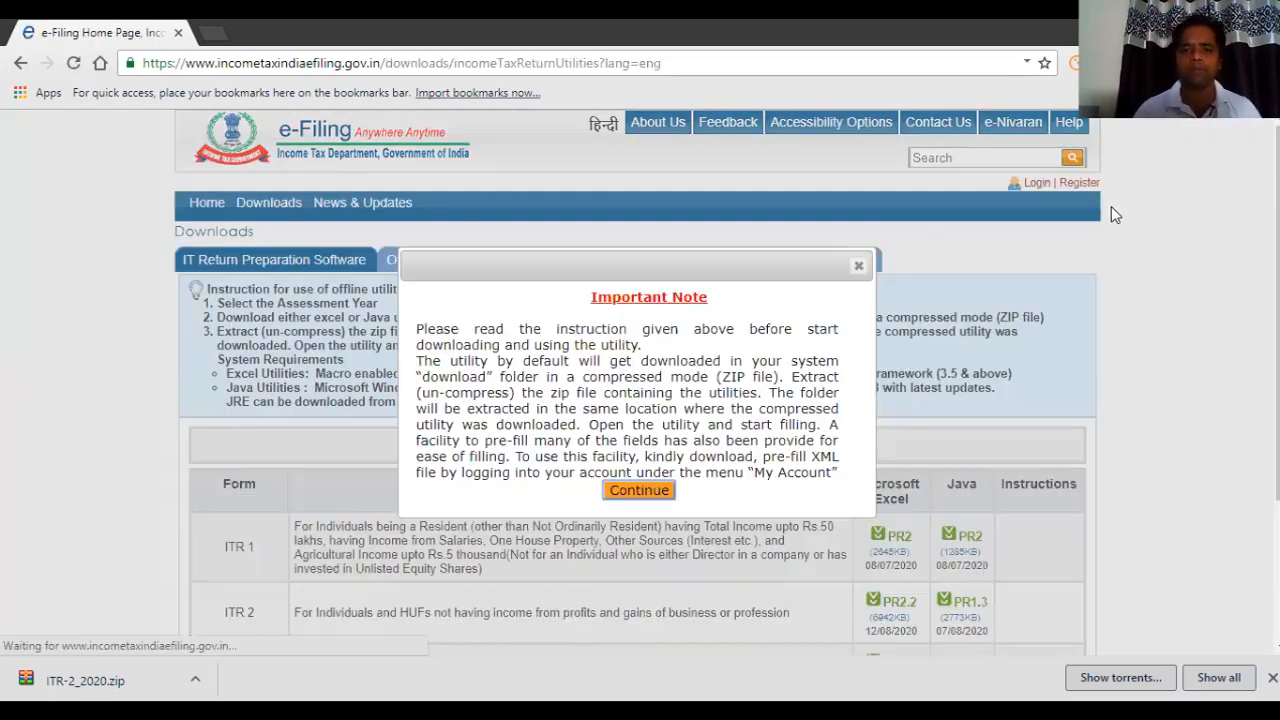
Close the Important Note and open the Assessment Year list for the ITR utilities table.
click(859, 263)
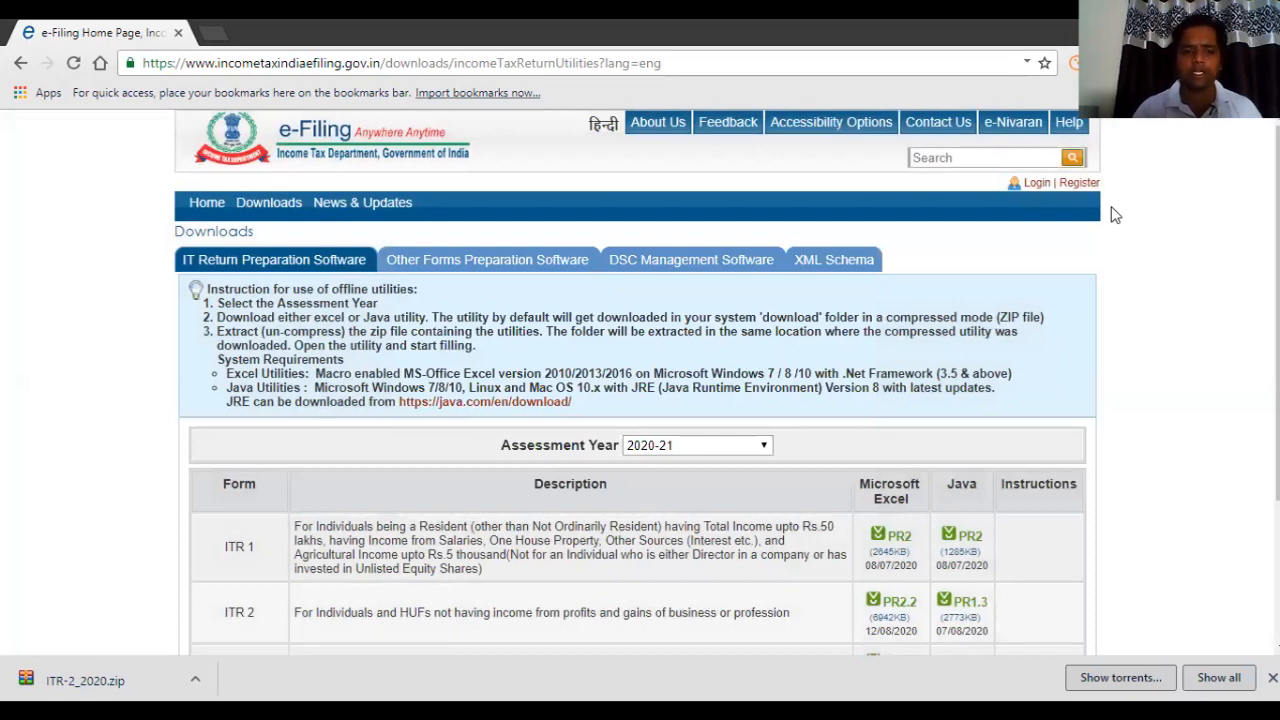
scroll(1115, 215, down, 1)
scroll(1115, 215, down, 1)
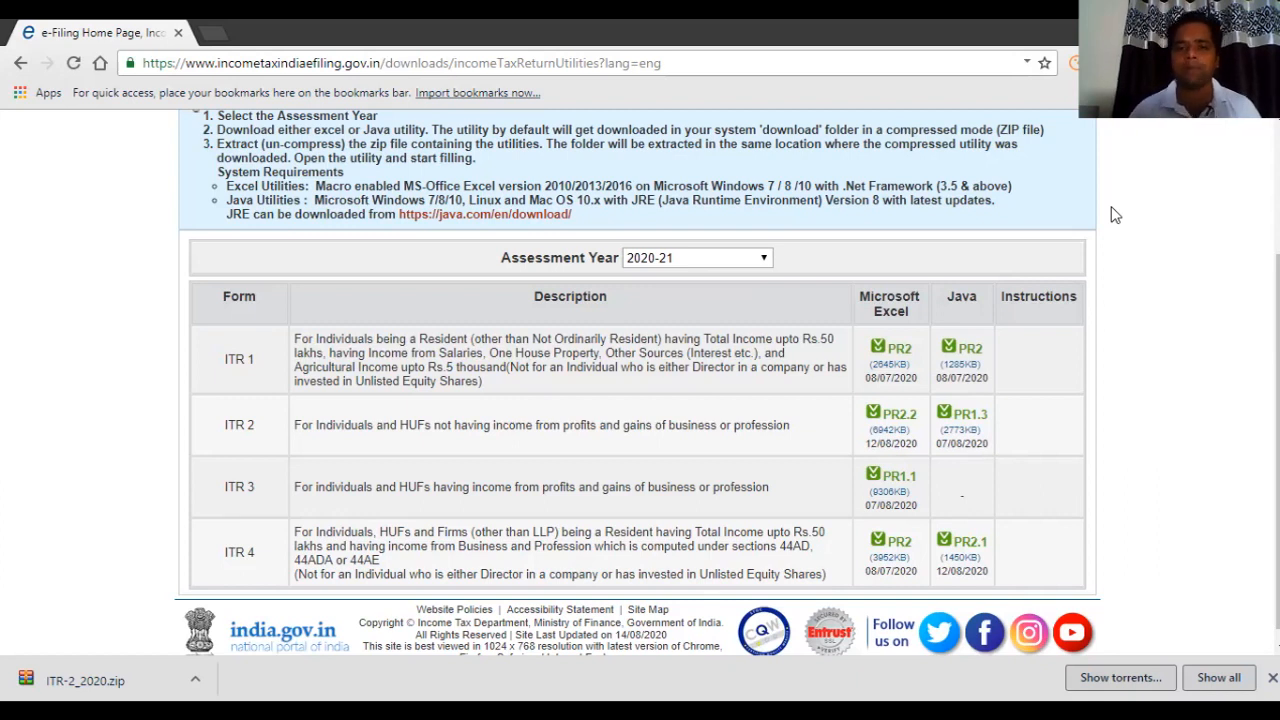
key(alt+Down)
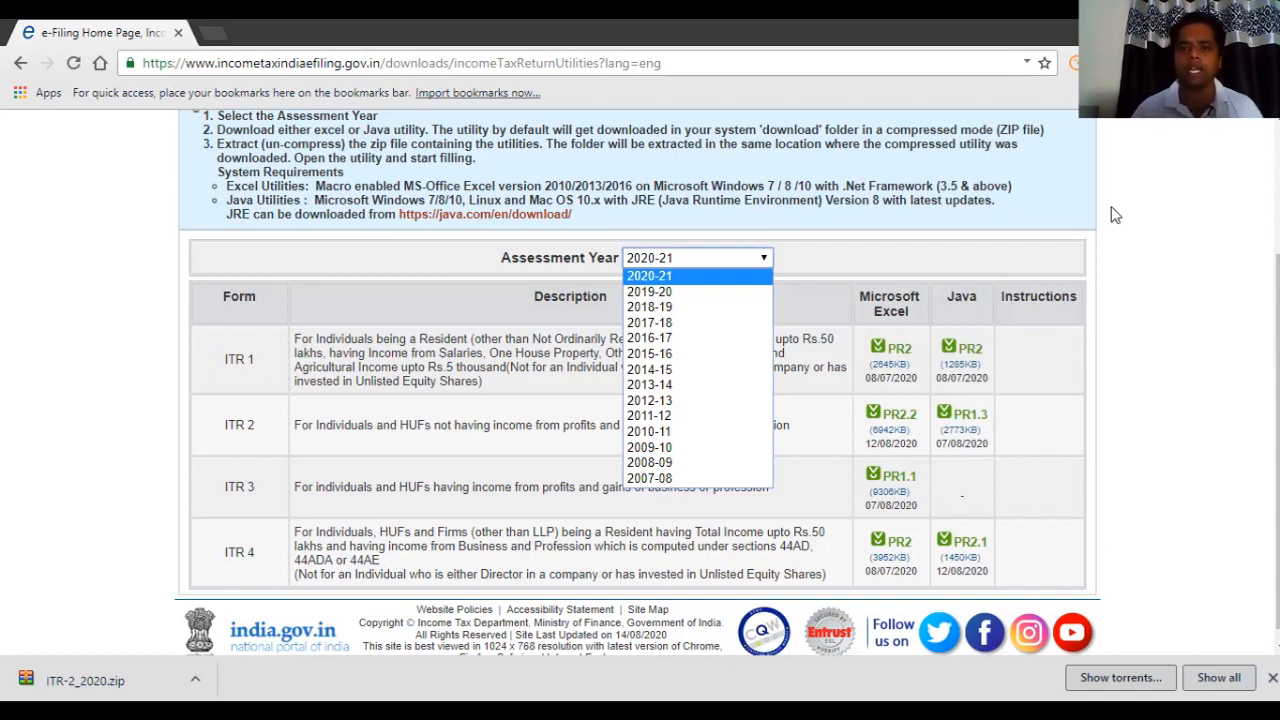
Close the Assessment Year list, keeping 2020-21 selected.
click(1111, 207)
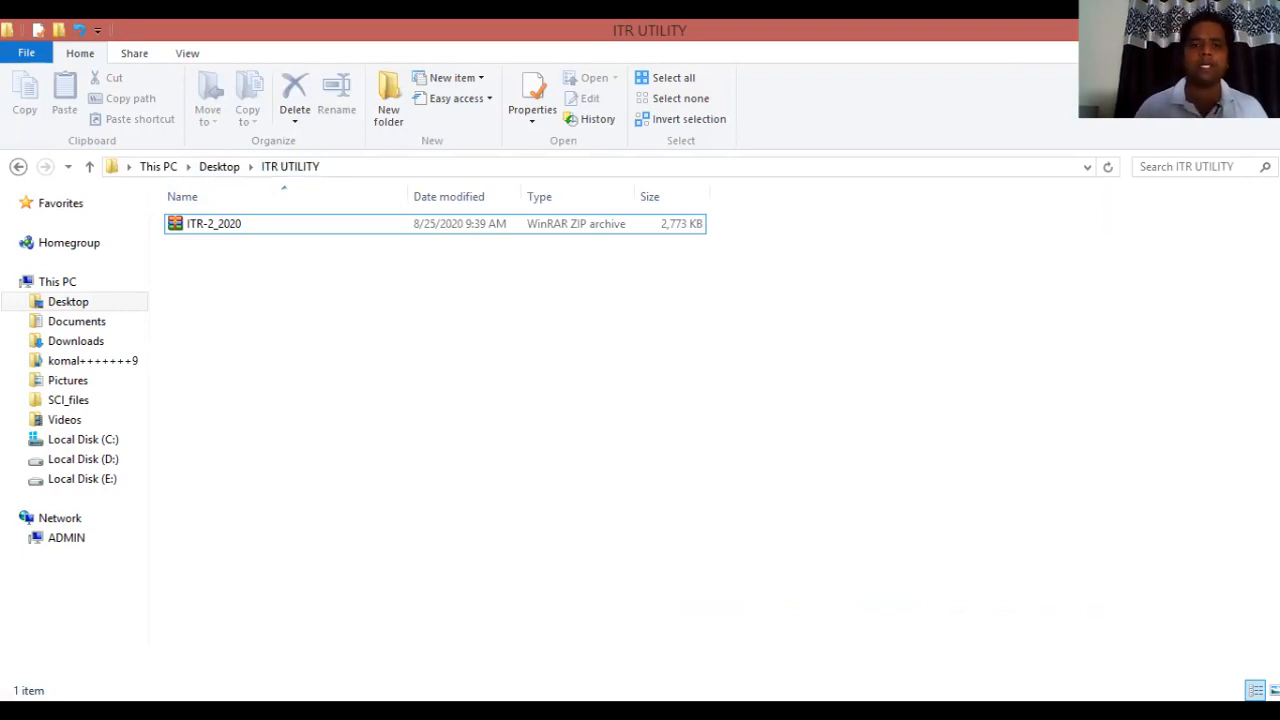
Extract ITR-2_2020.zip into the ITR UTILITY folder with Extract Here.
click(214, 224)
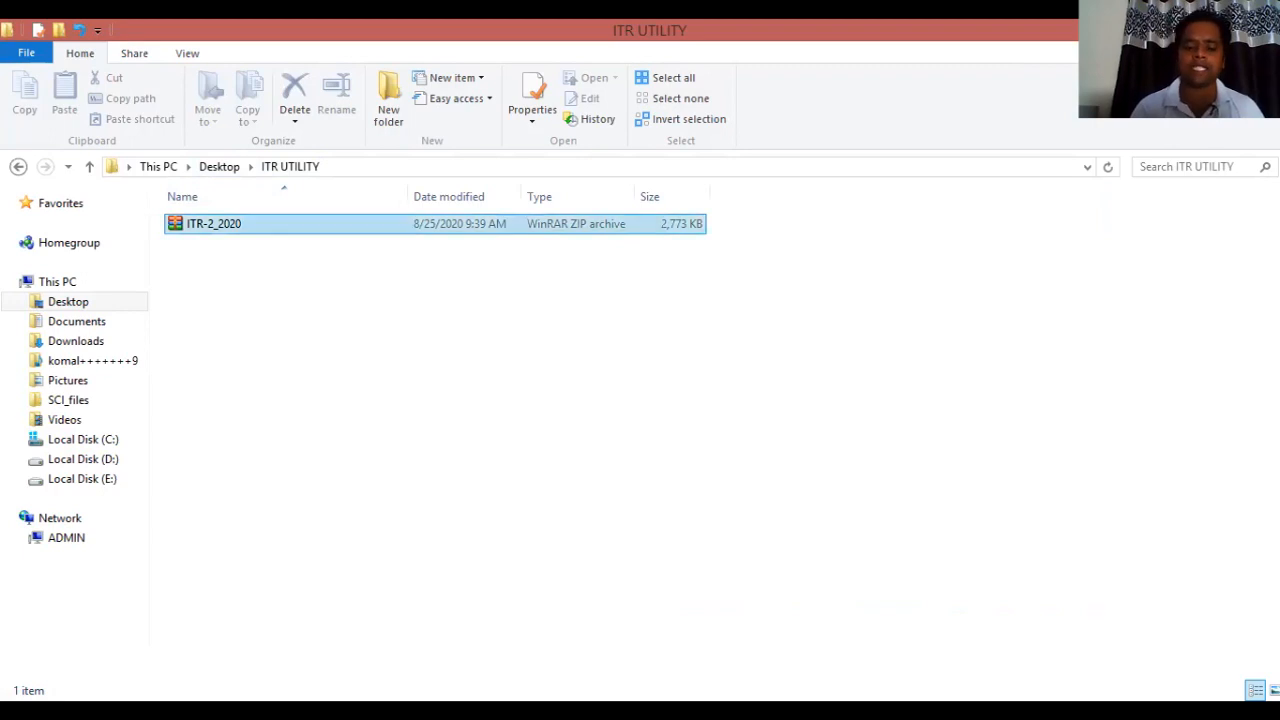
click(214, 224)
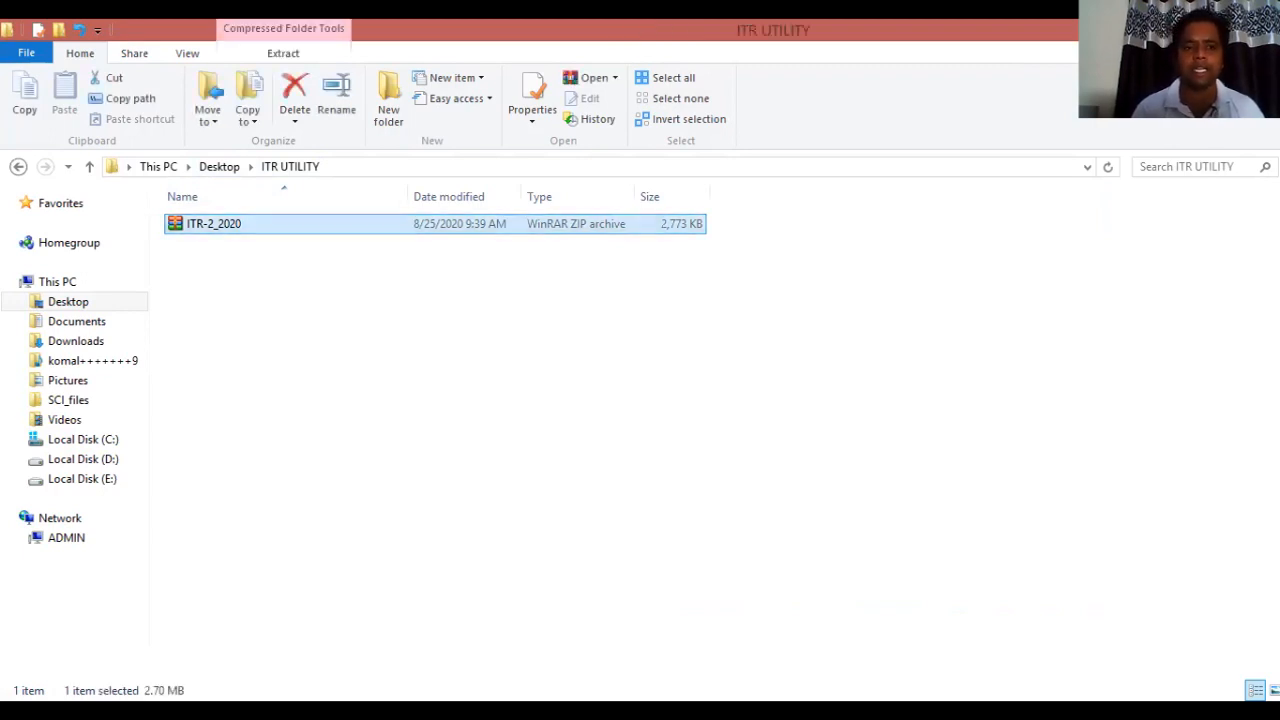
right_click(177, 225)
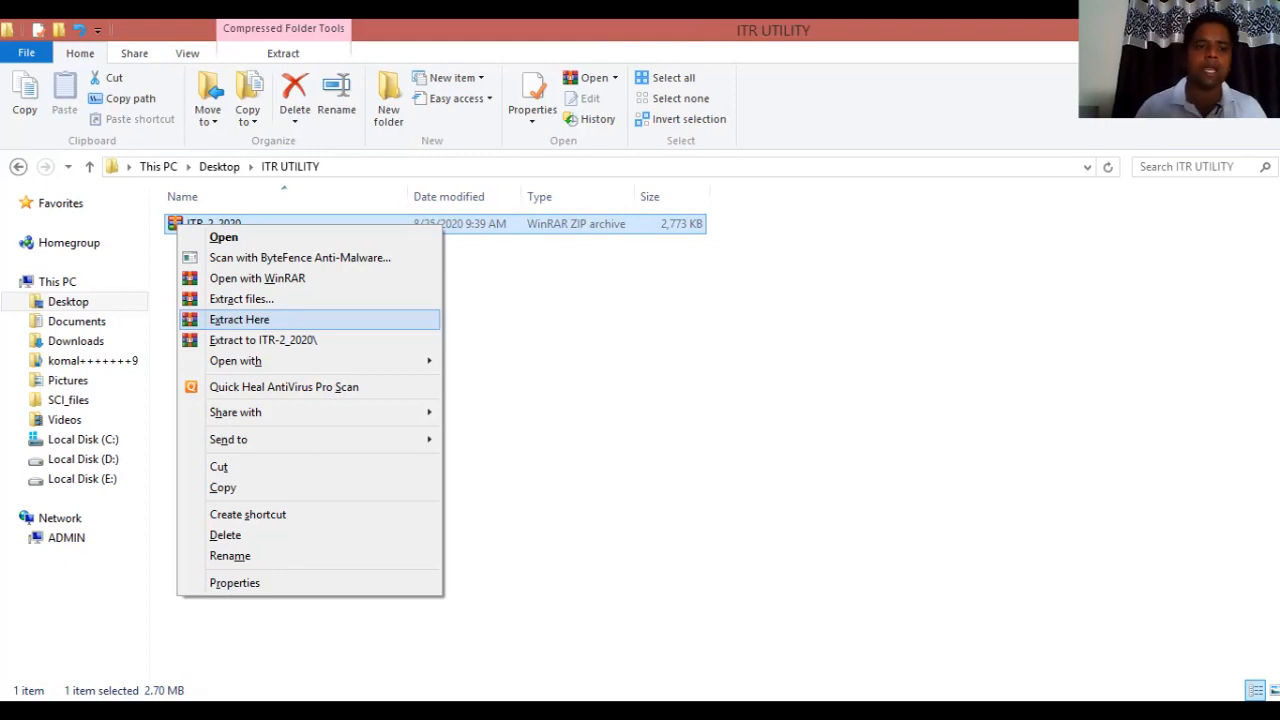
click(240, 320)
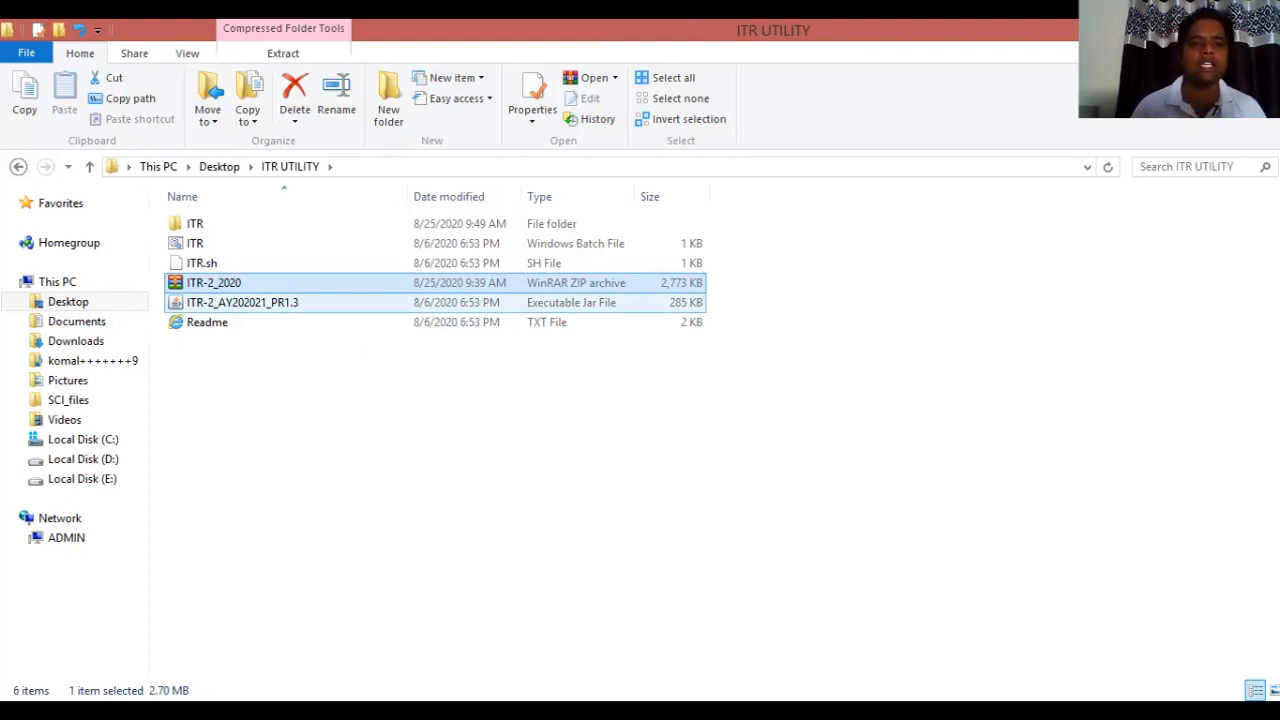
Launch the ITR-2_AY202021_PR1.3 jar to start the ITR Utility.
click(243, 303)
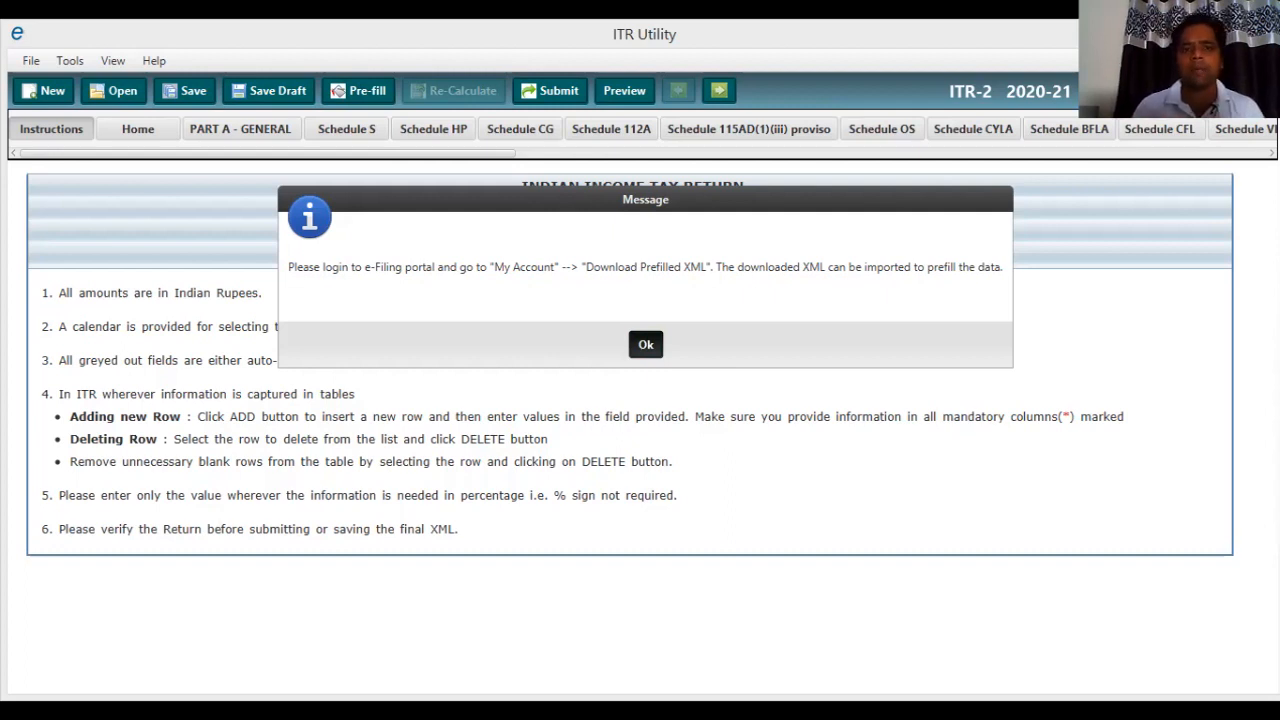
Dismiss the prefilled-XML message and cancel the Open ITR(XML) File dialog.
key(Return)
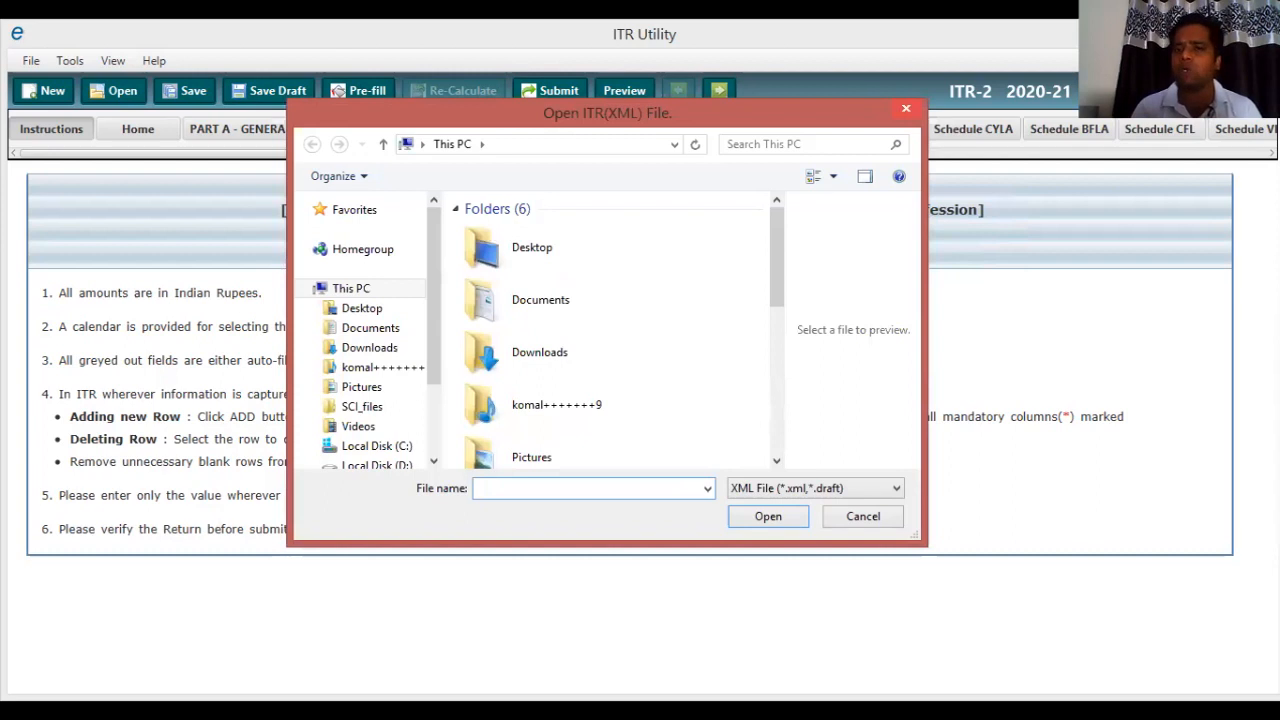
key(Escape)
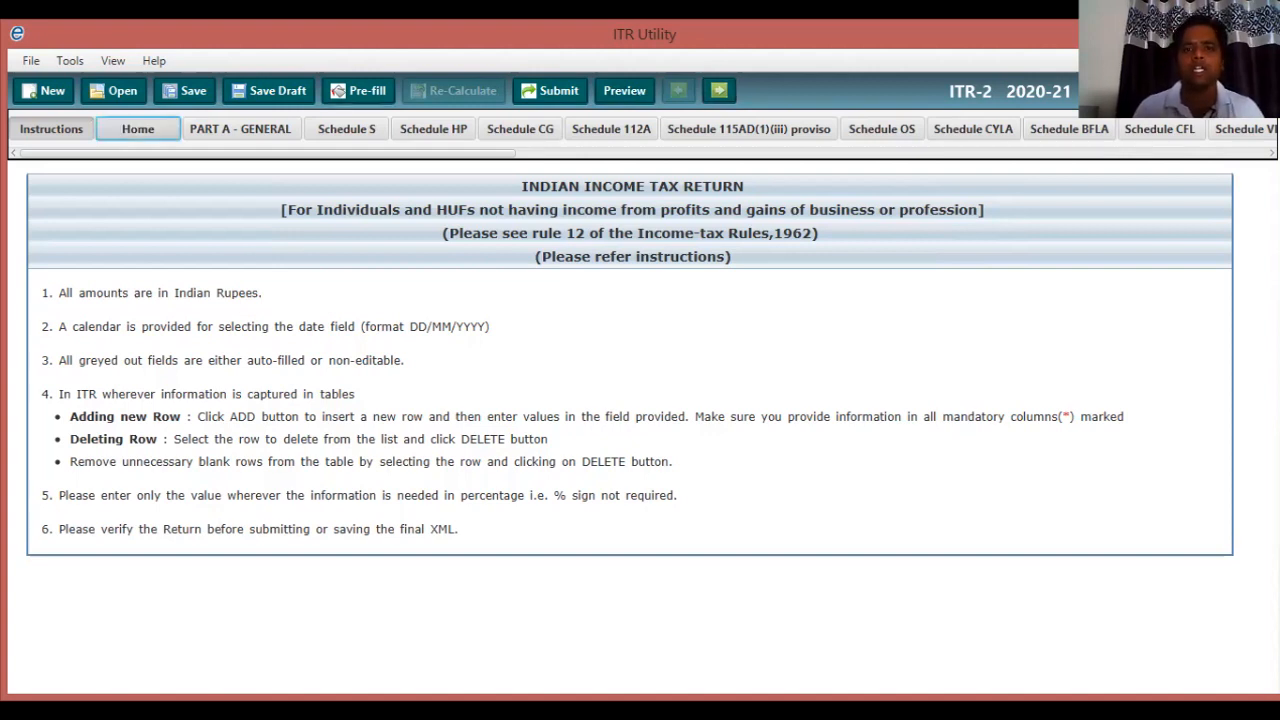
click(138, 129)
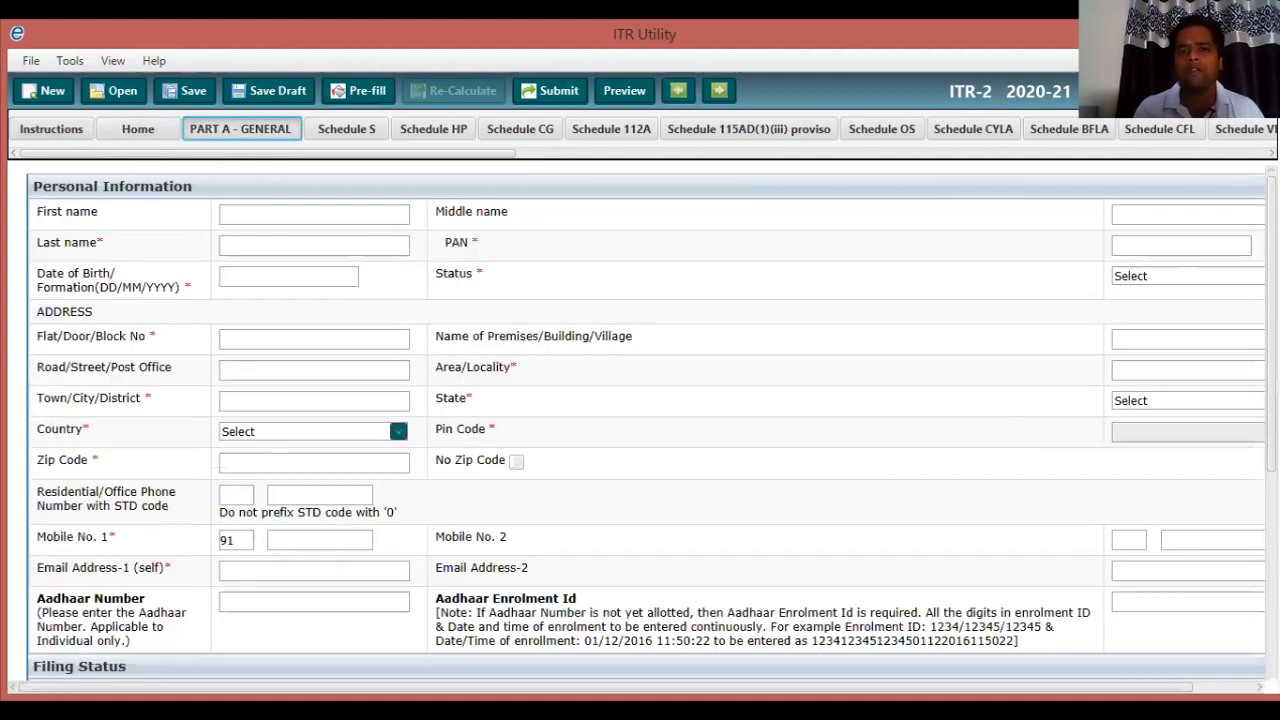
click(719, 90)
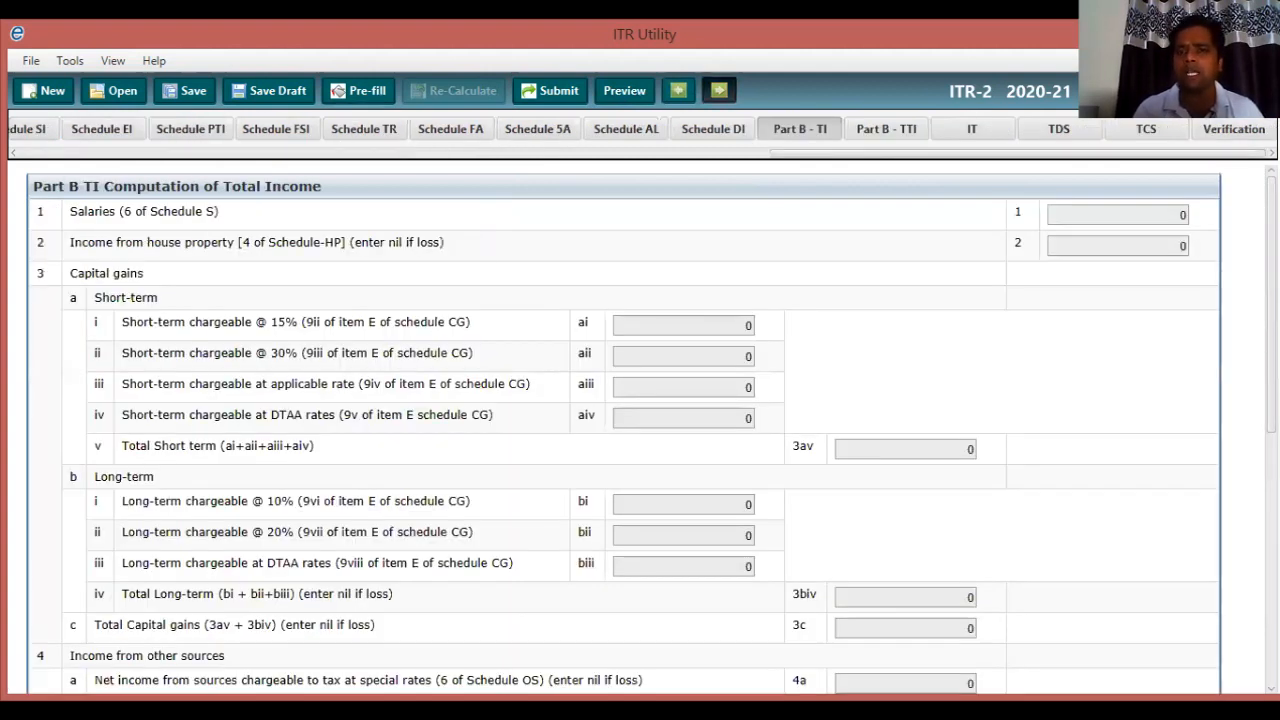
click(719, 90)
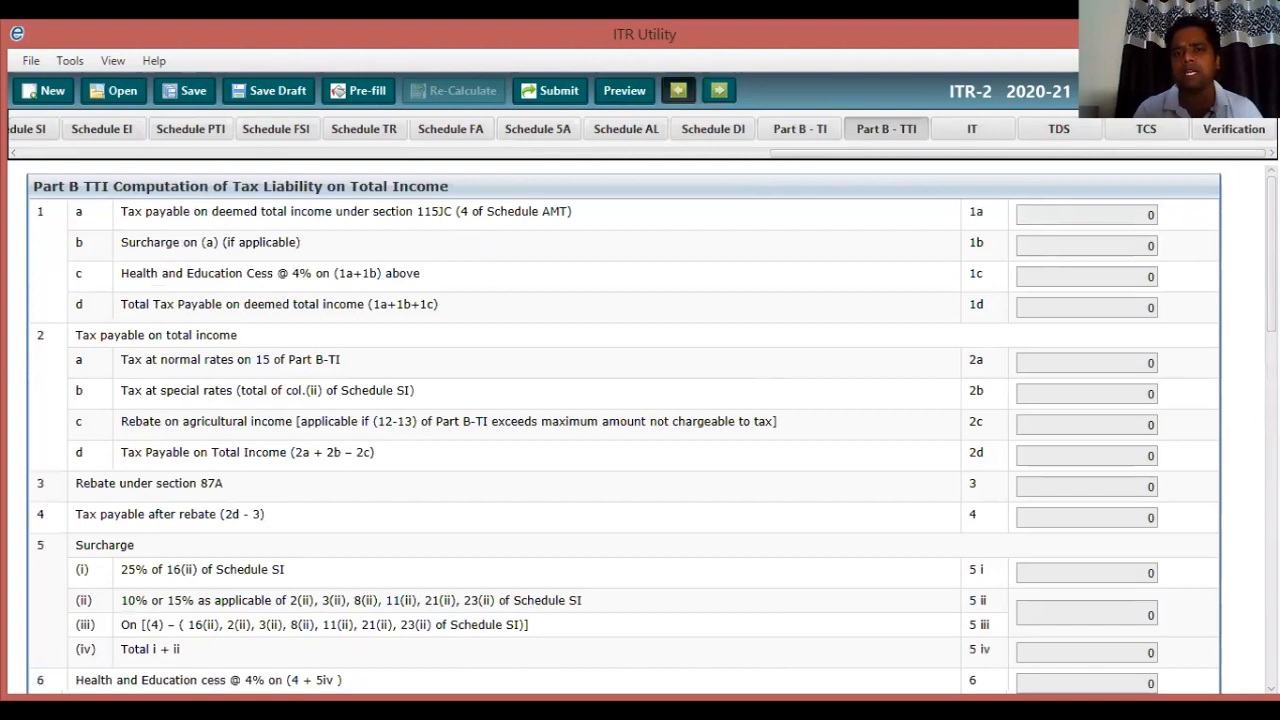
click(678, 90)
click(678, 90)
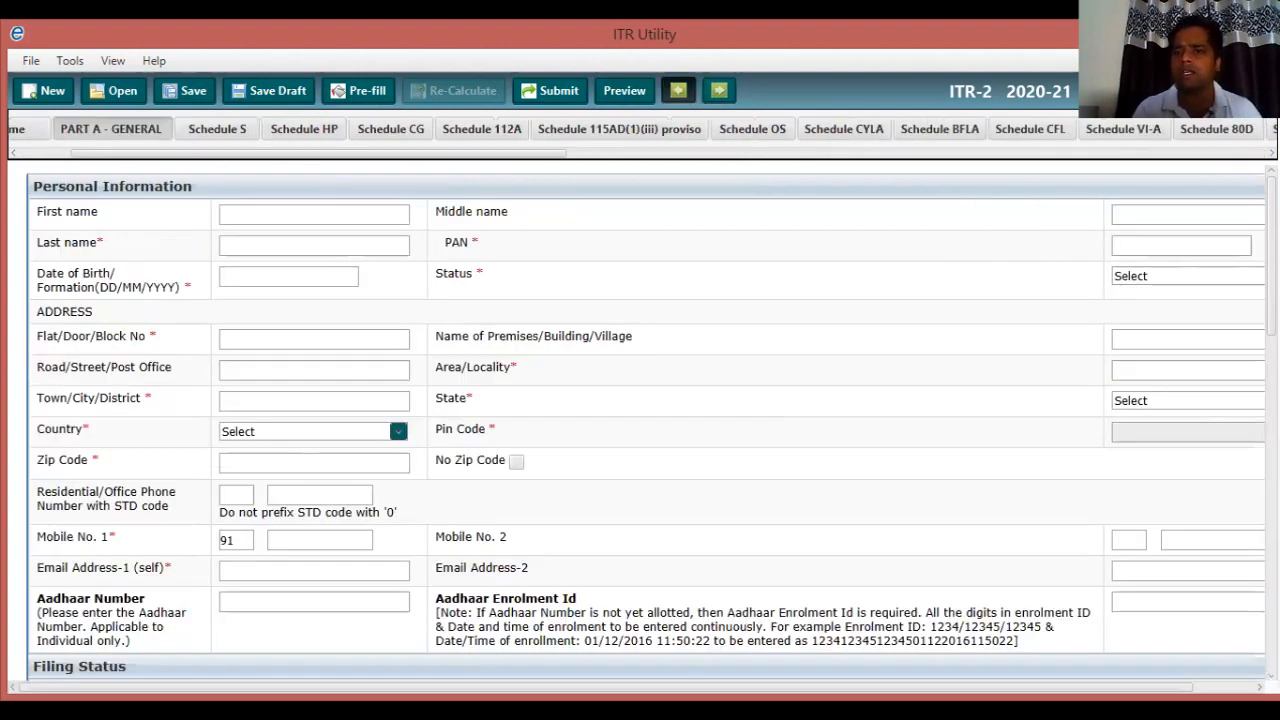
click(719, 90)
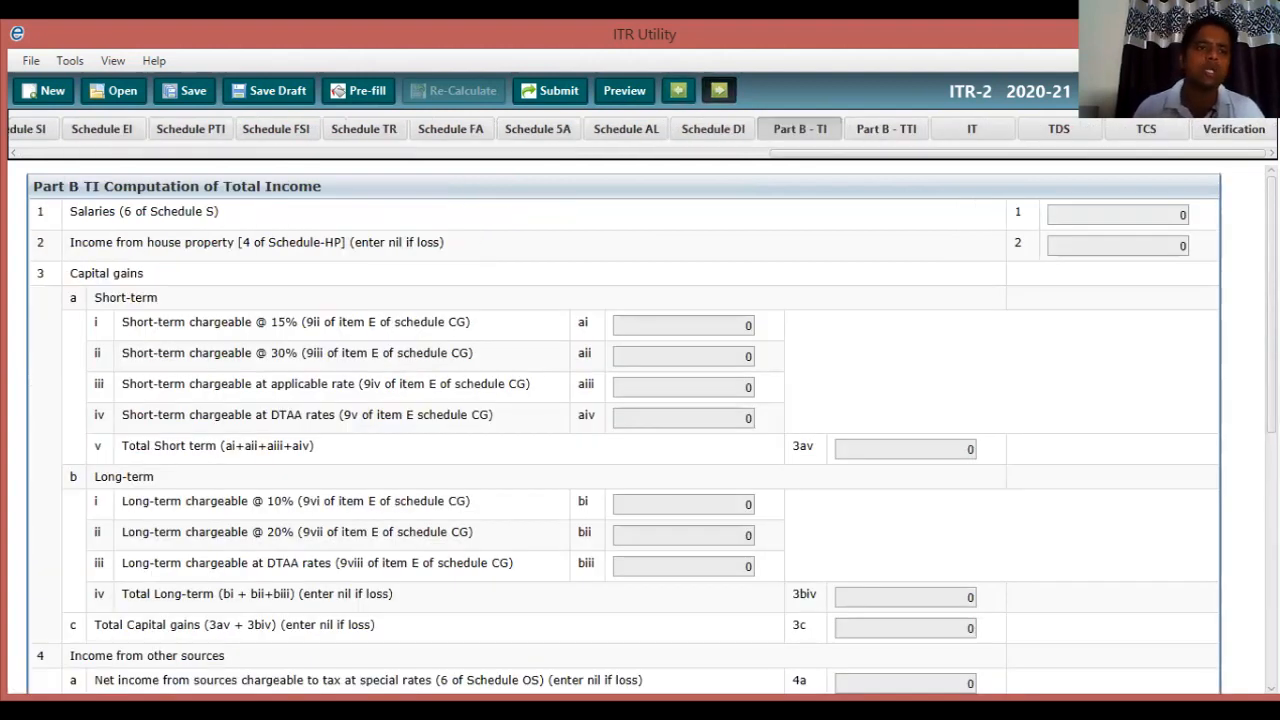
drag(880, 153, 700, 153)
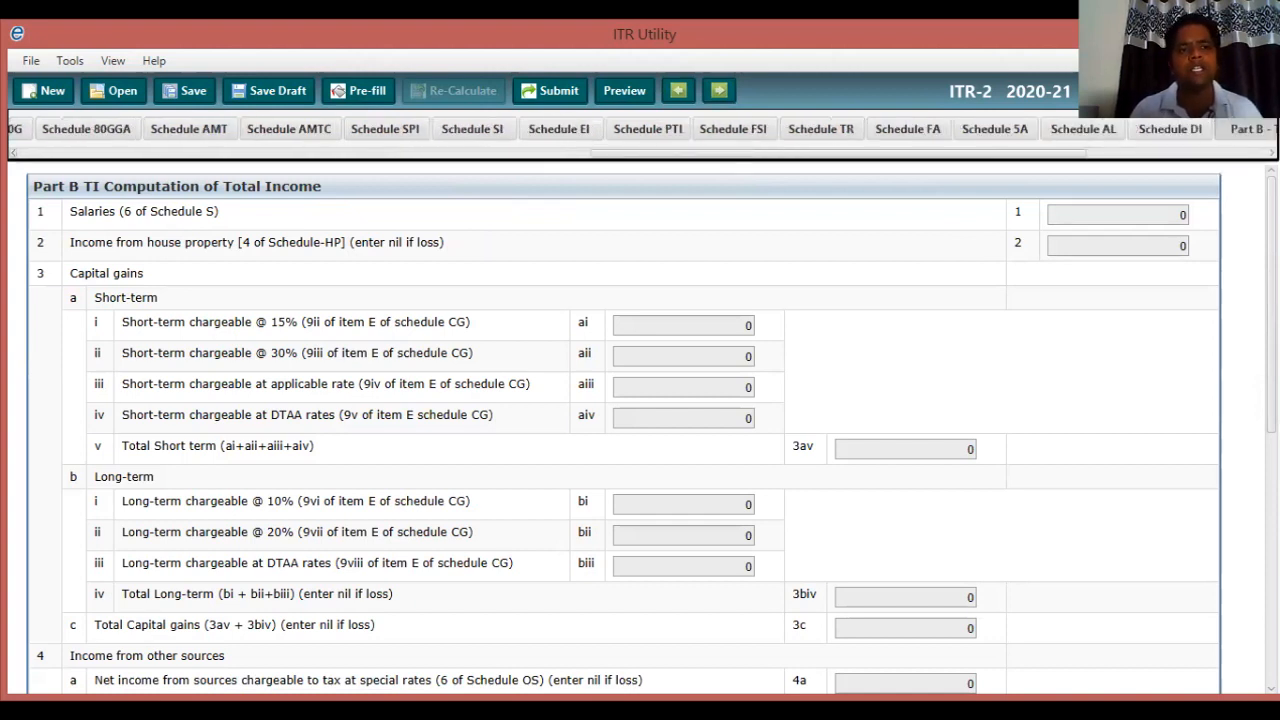
click(14, 153)
drag(808, 153, 272, 153)
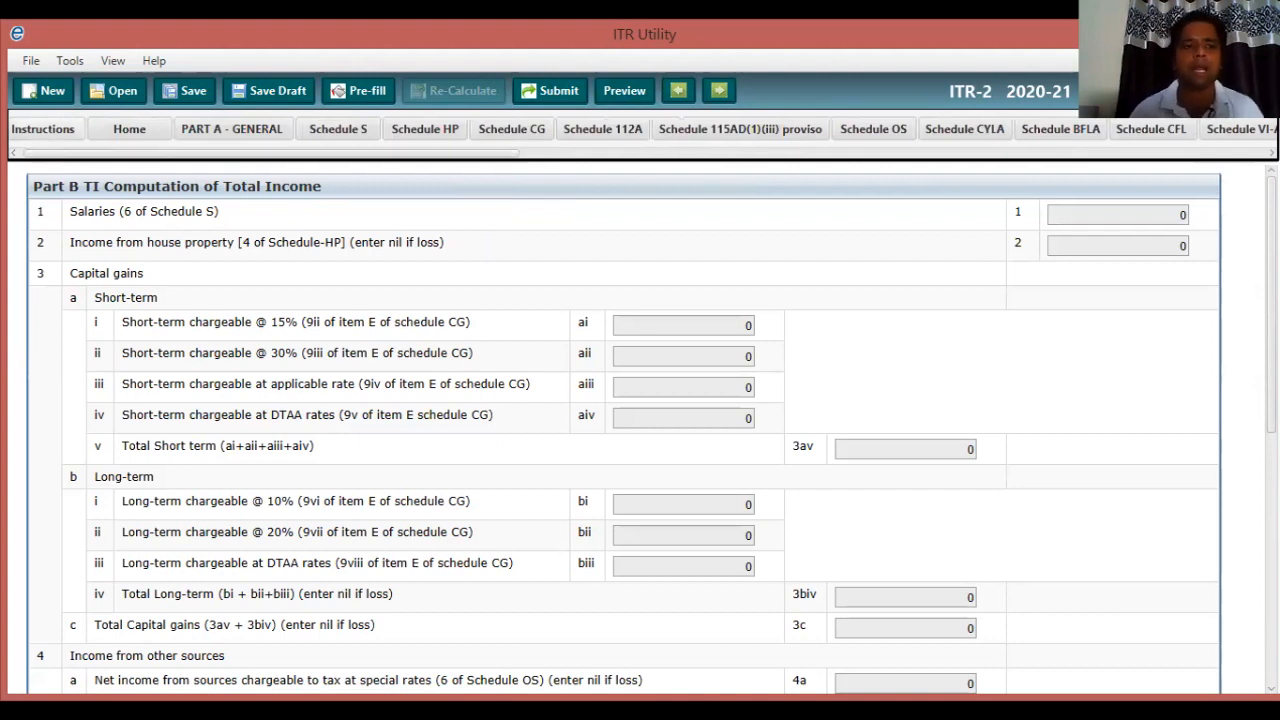
click(44, 129)
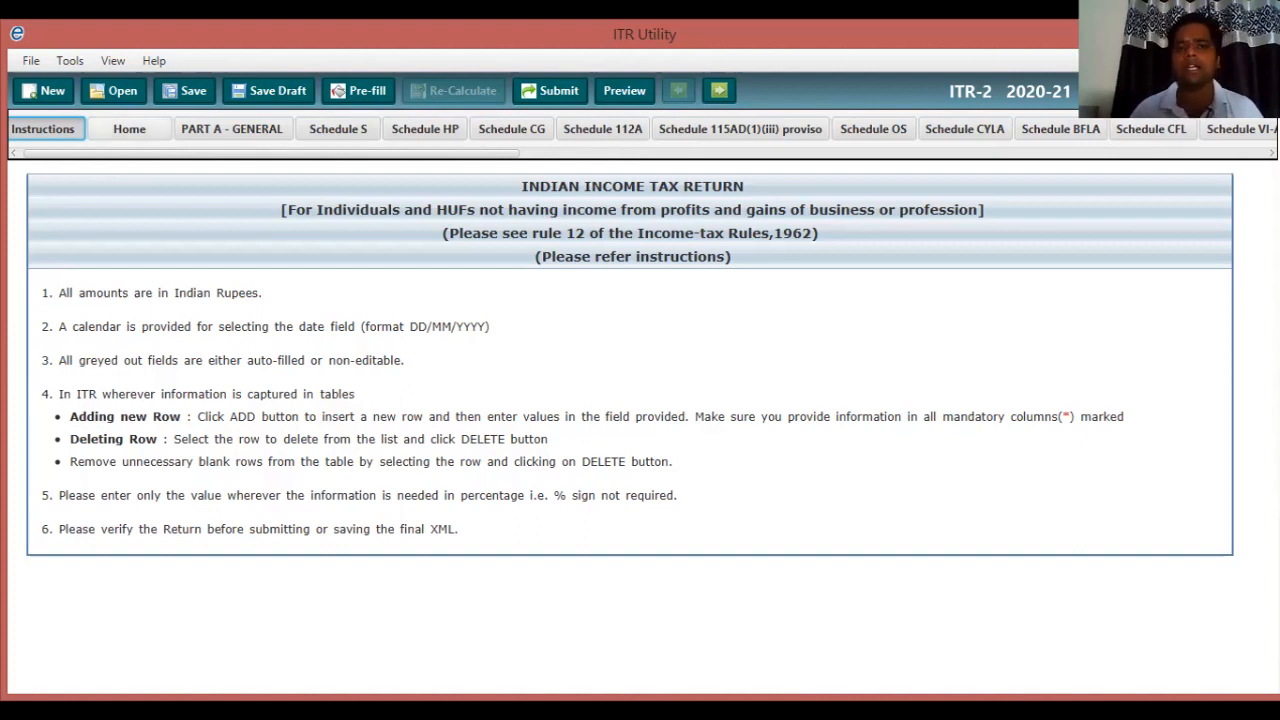
Switch to the Home tab listing every schedule.
click(129, 129)
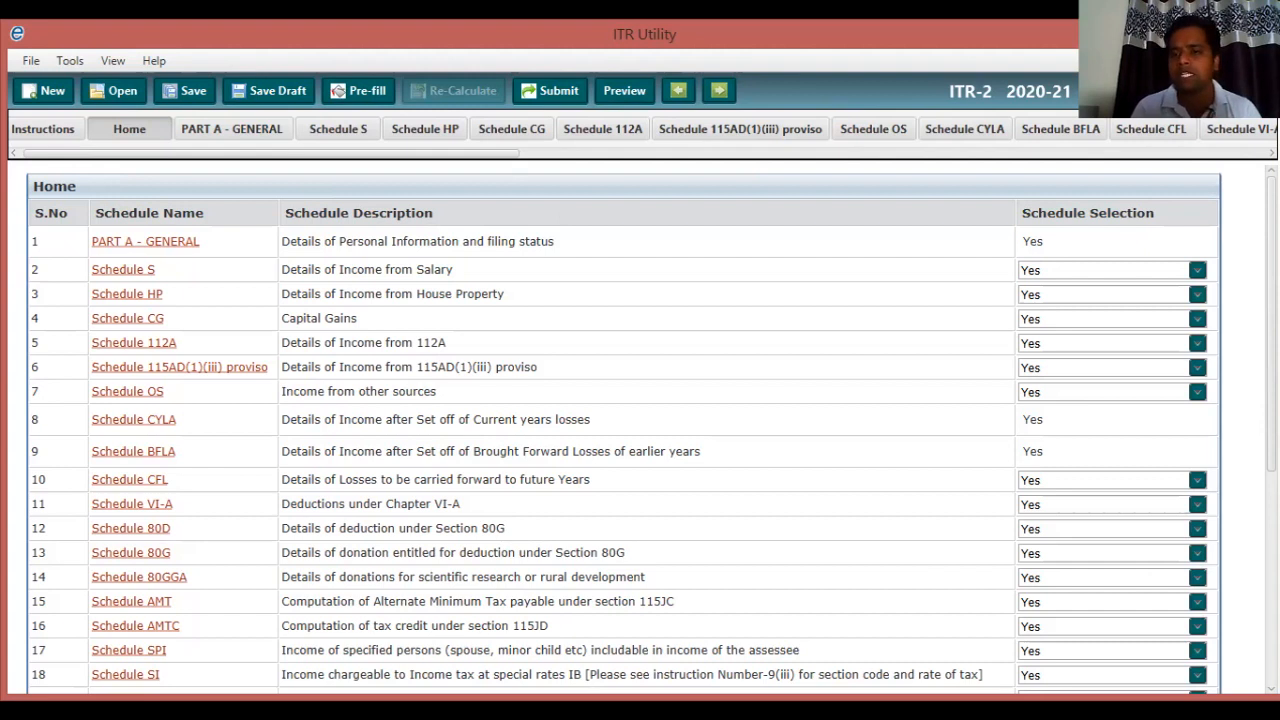
Set Schedule HP to Yes on the Home list, then move to PART A - GENERAL.
click(1197, 294)
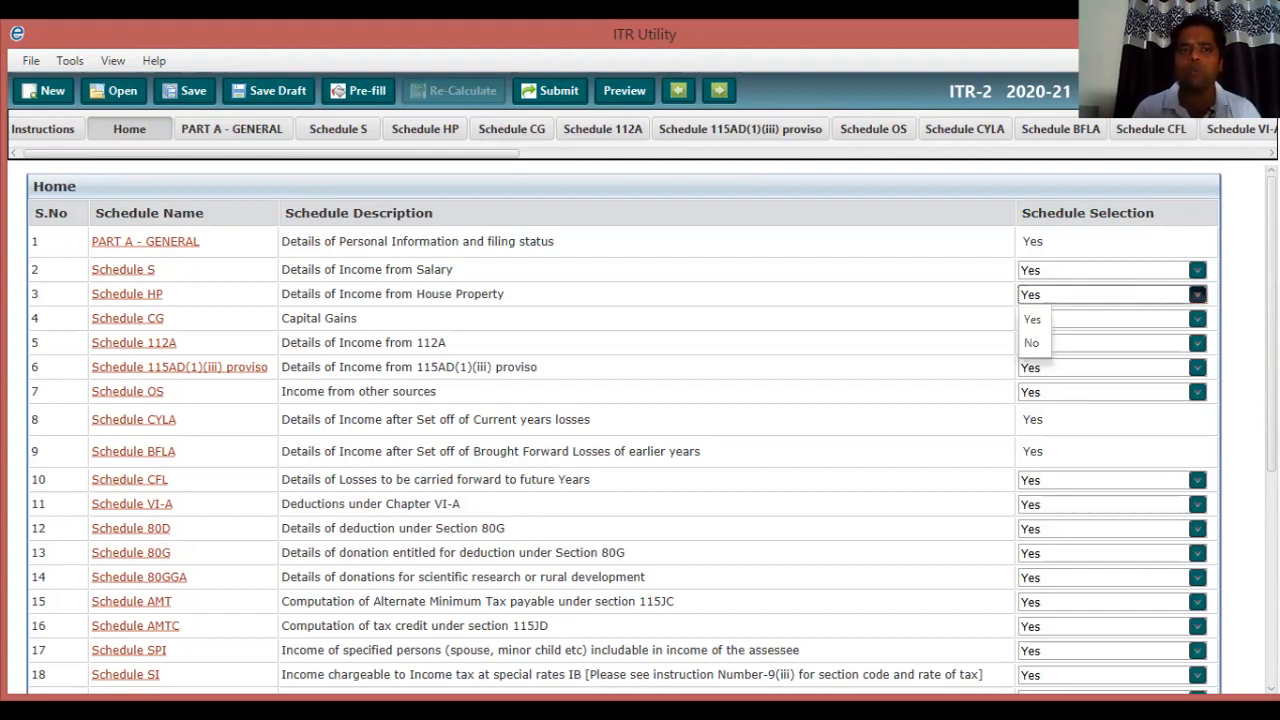
click(1197, 294)
key(Down)
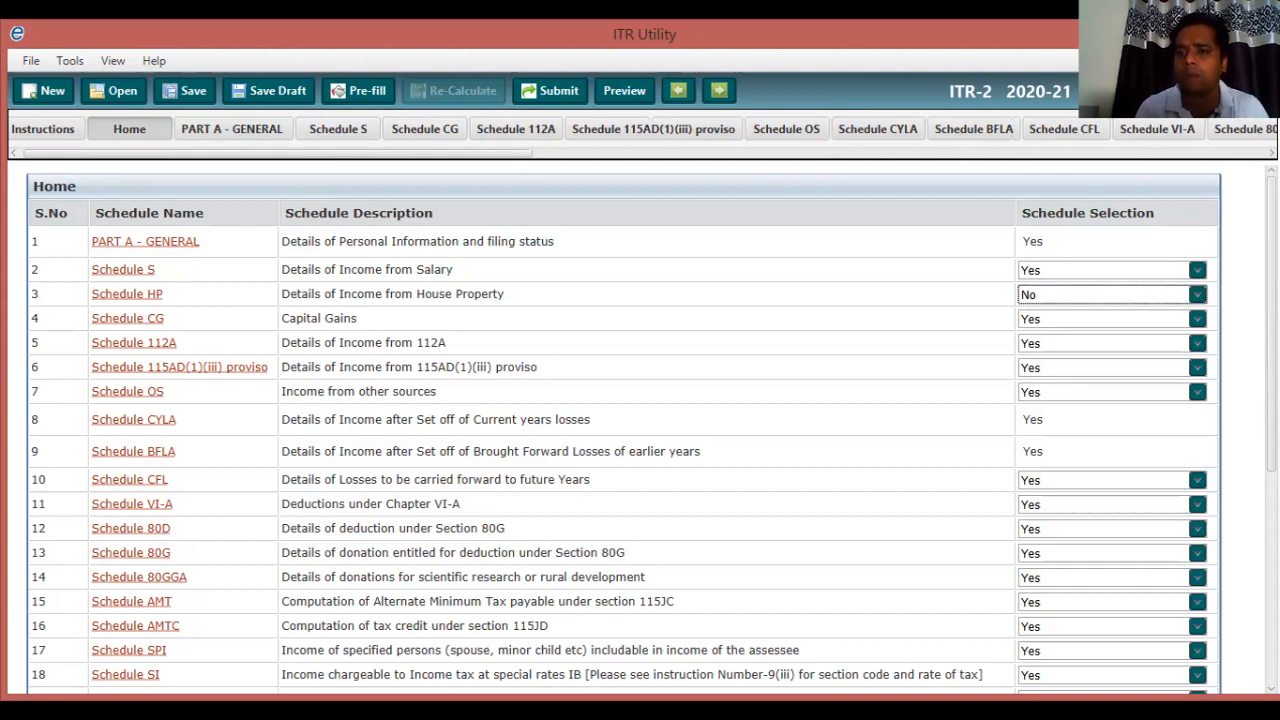
click(1197, 295)
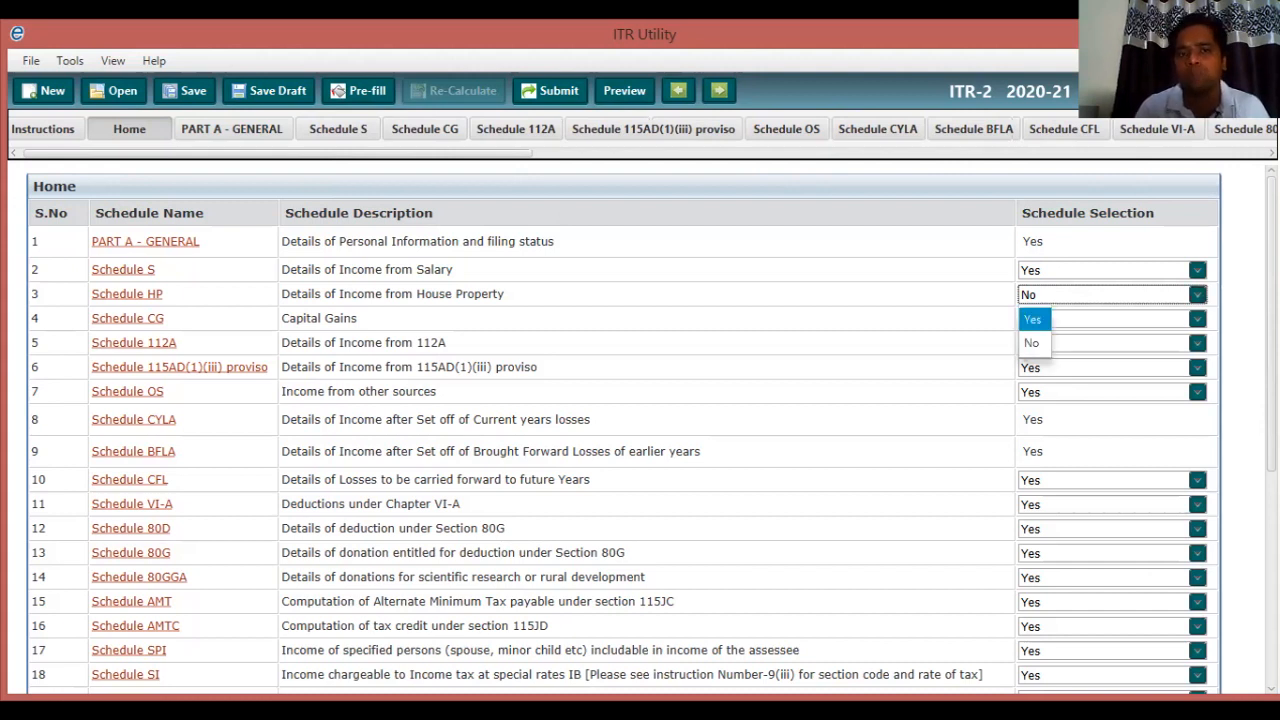
click(1033, 320)
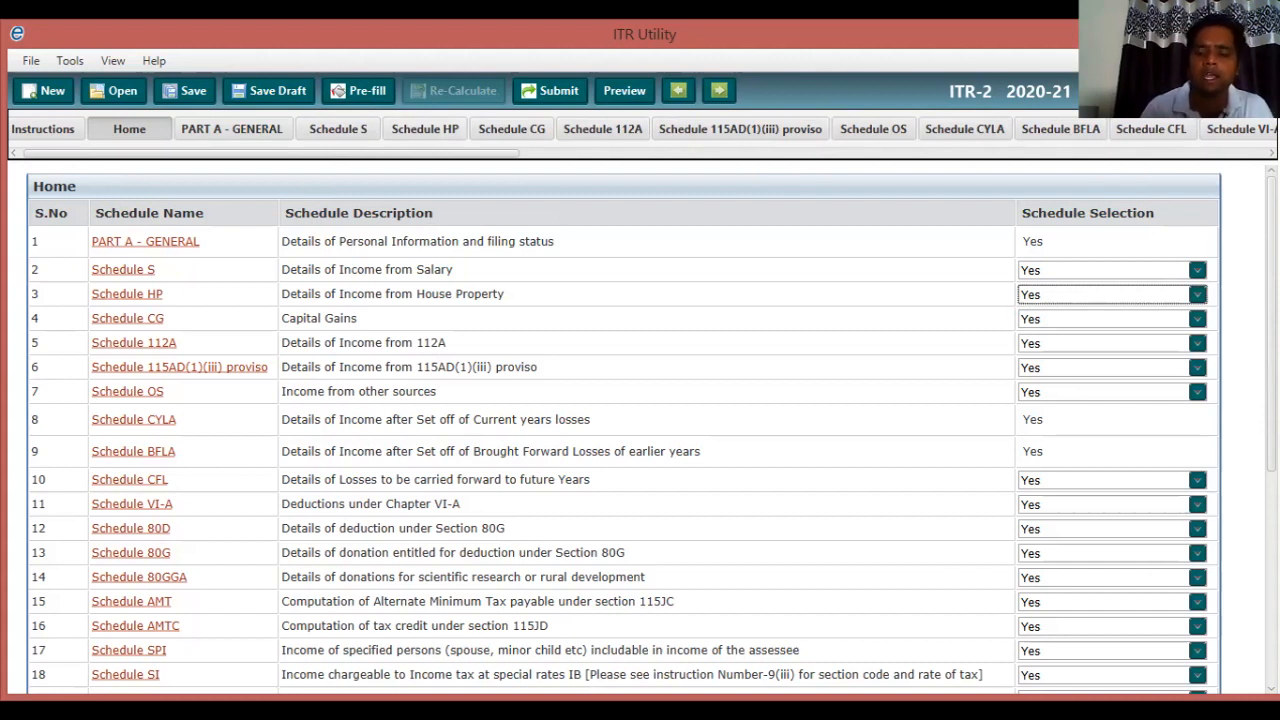
scroll(620, 430, down, 3)
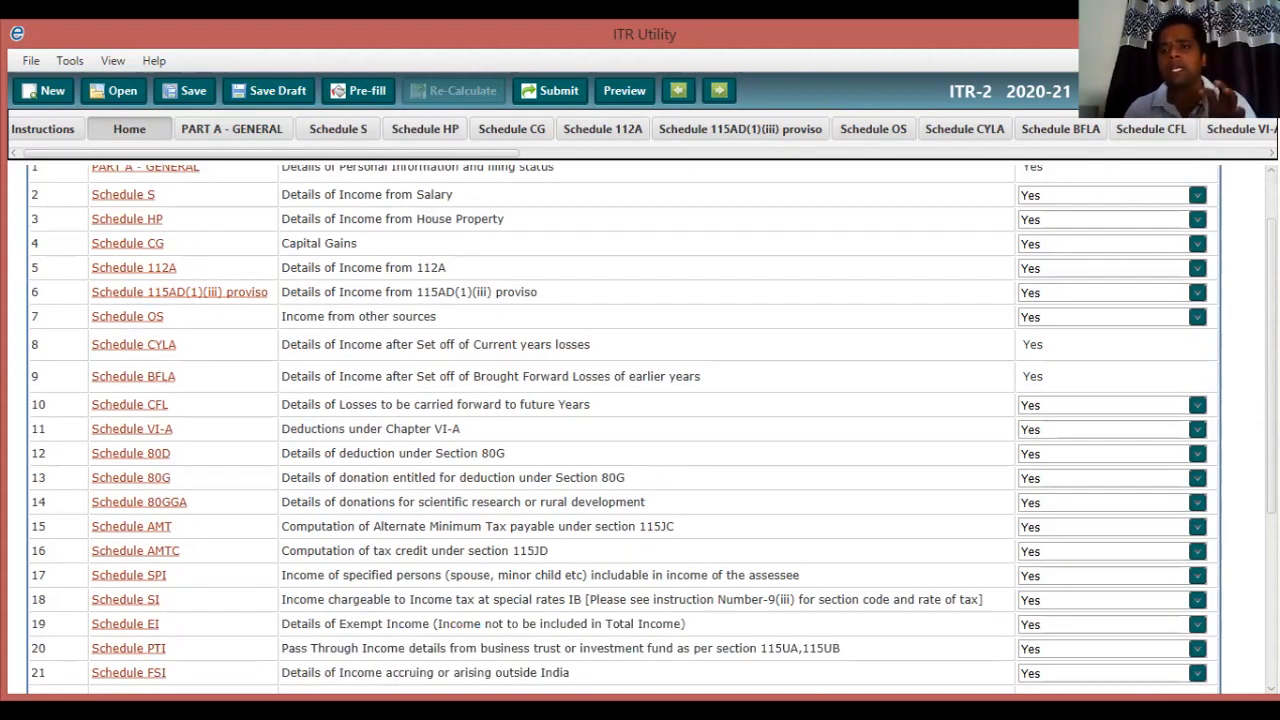
scroll(620, 430, down, 2)
scroll(620, 430, up, 3)
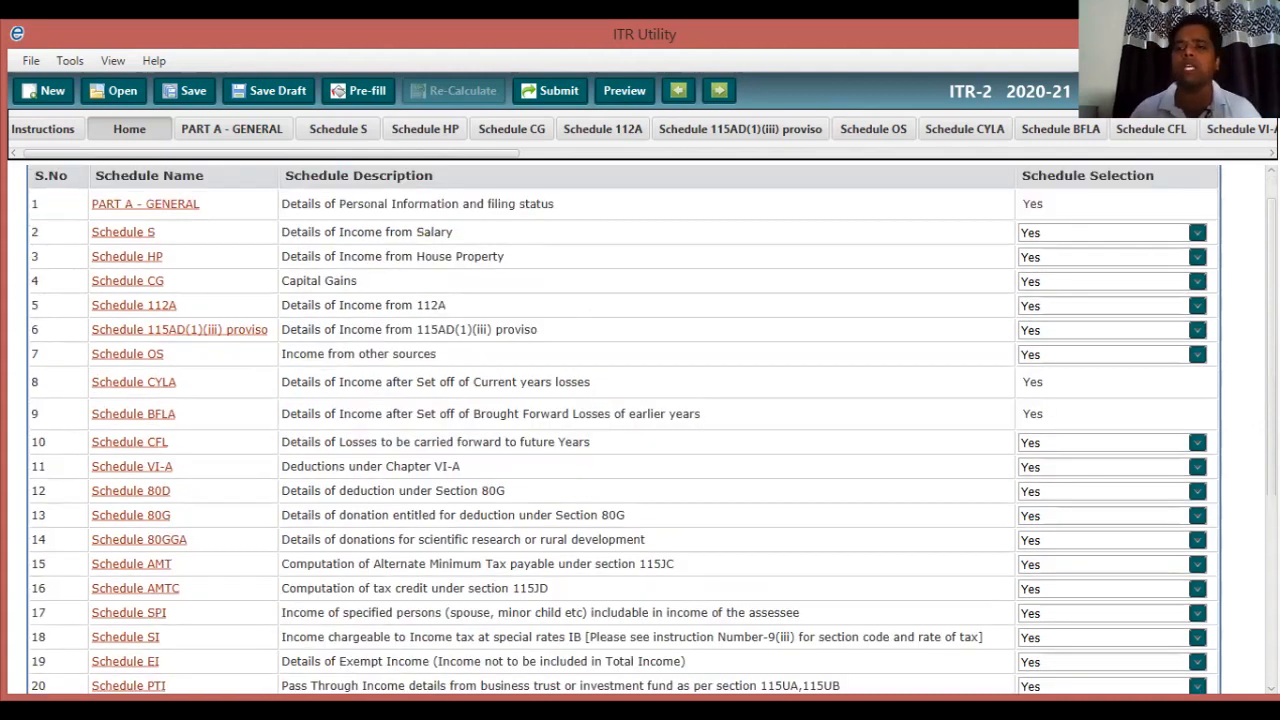
scroll(620, 430, up, 2)
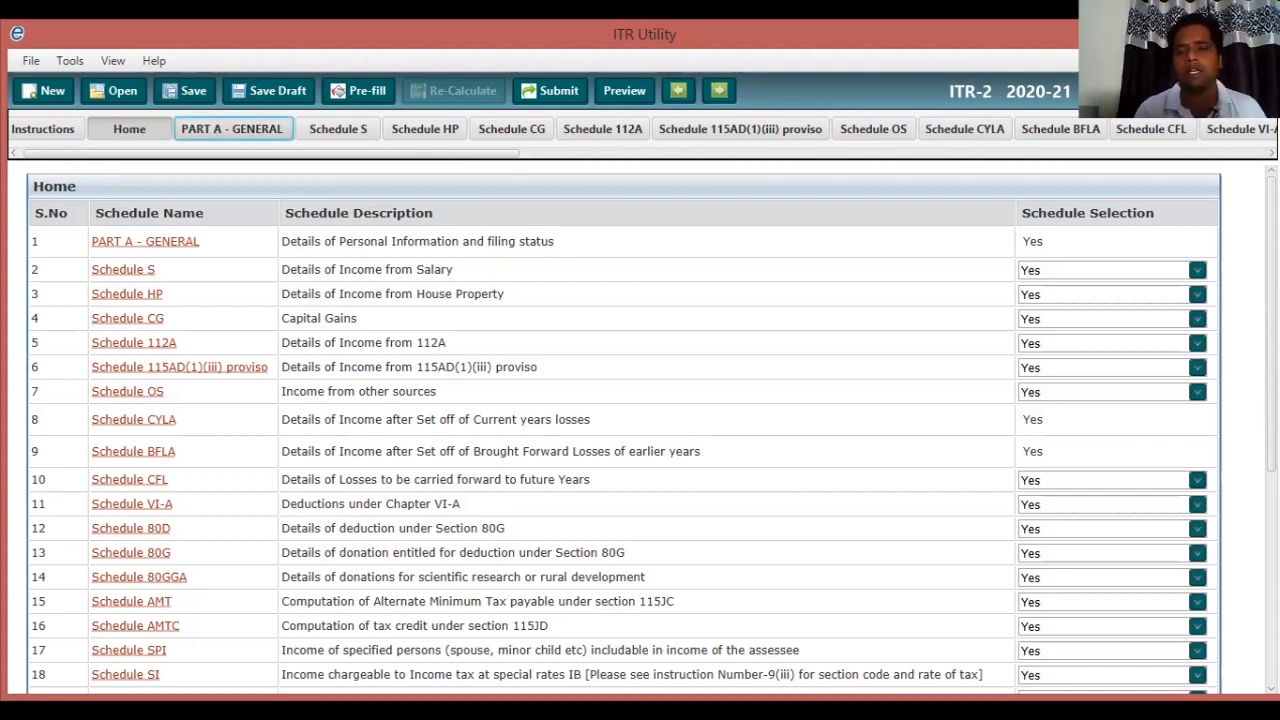
click(232, 129)
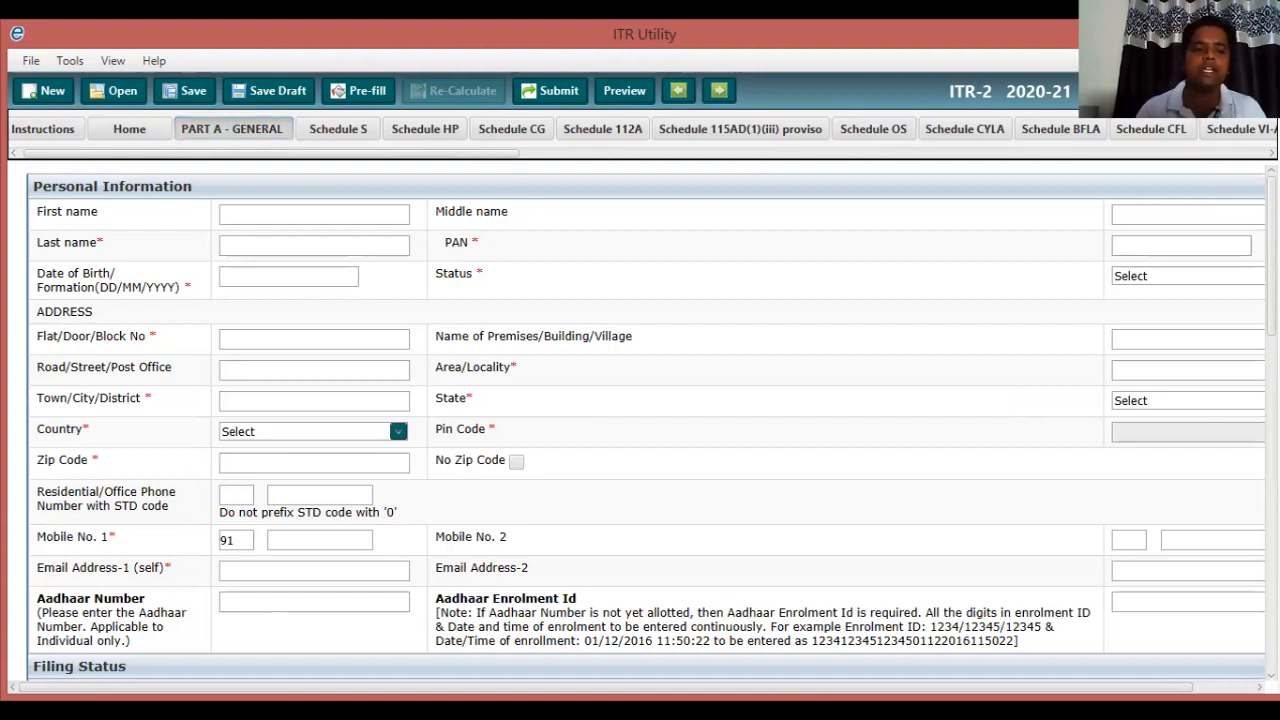
Open the Schedule CG tab and then the Schedule HP house property tab.
scroll(640, 420, down, 3)
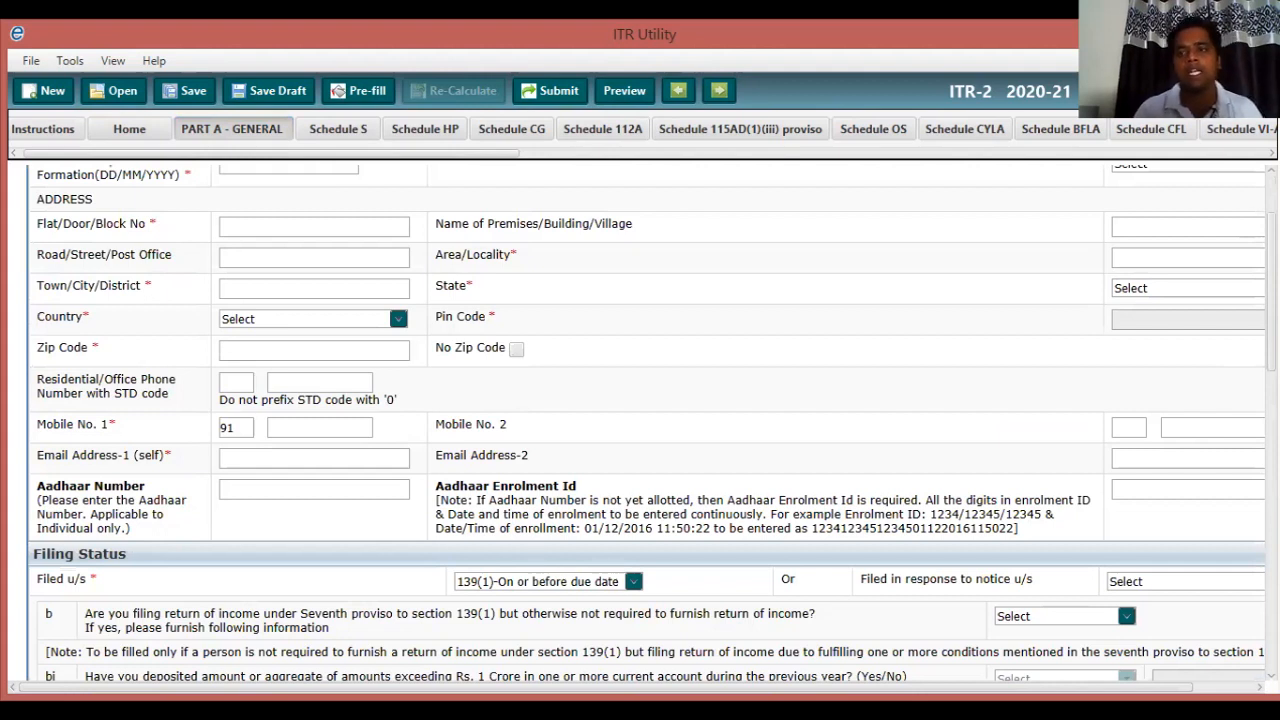
click(512, 129)
click(425, 129)
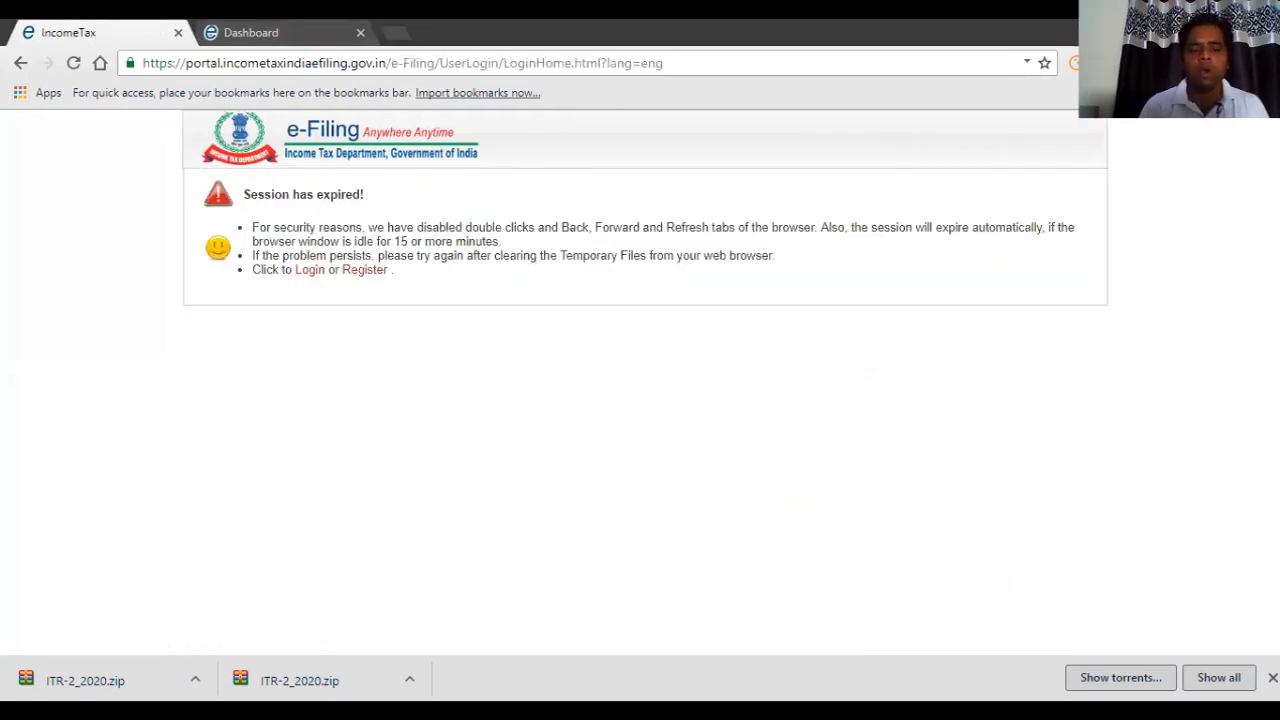
Return to the e-Filing login page and begin entering the user ID.
click(310, 269)
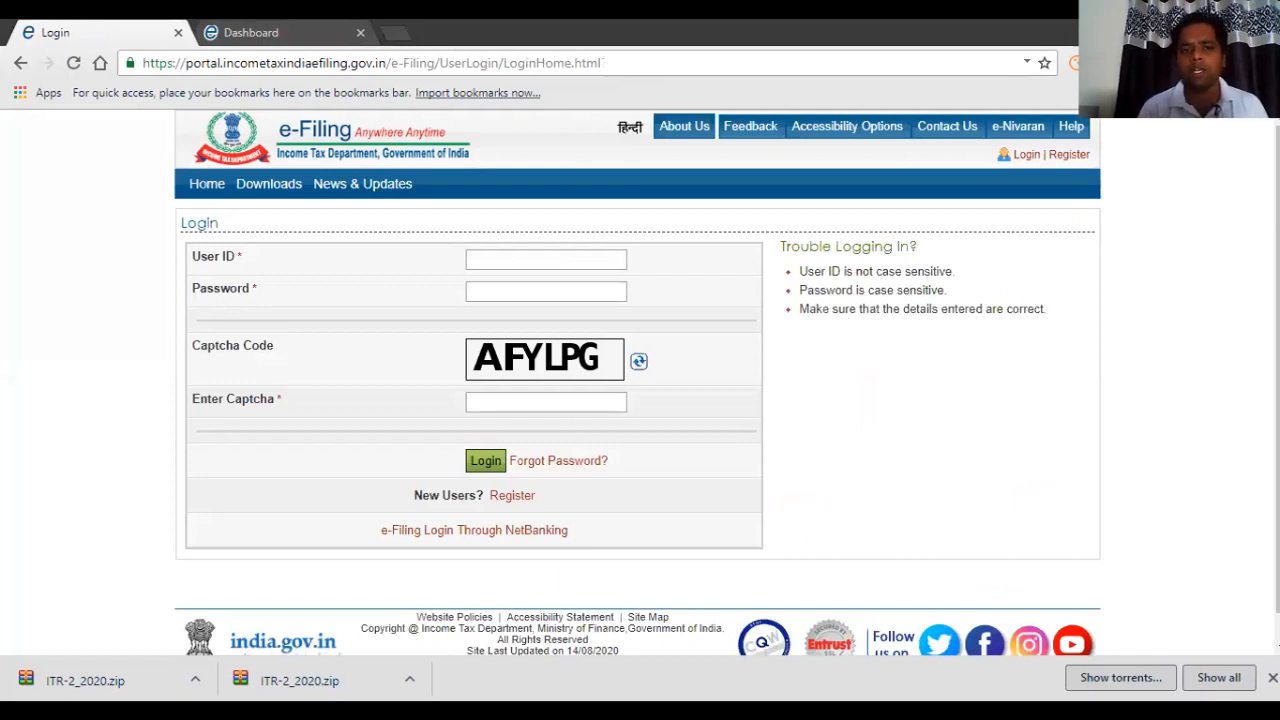
click(546, 260)
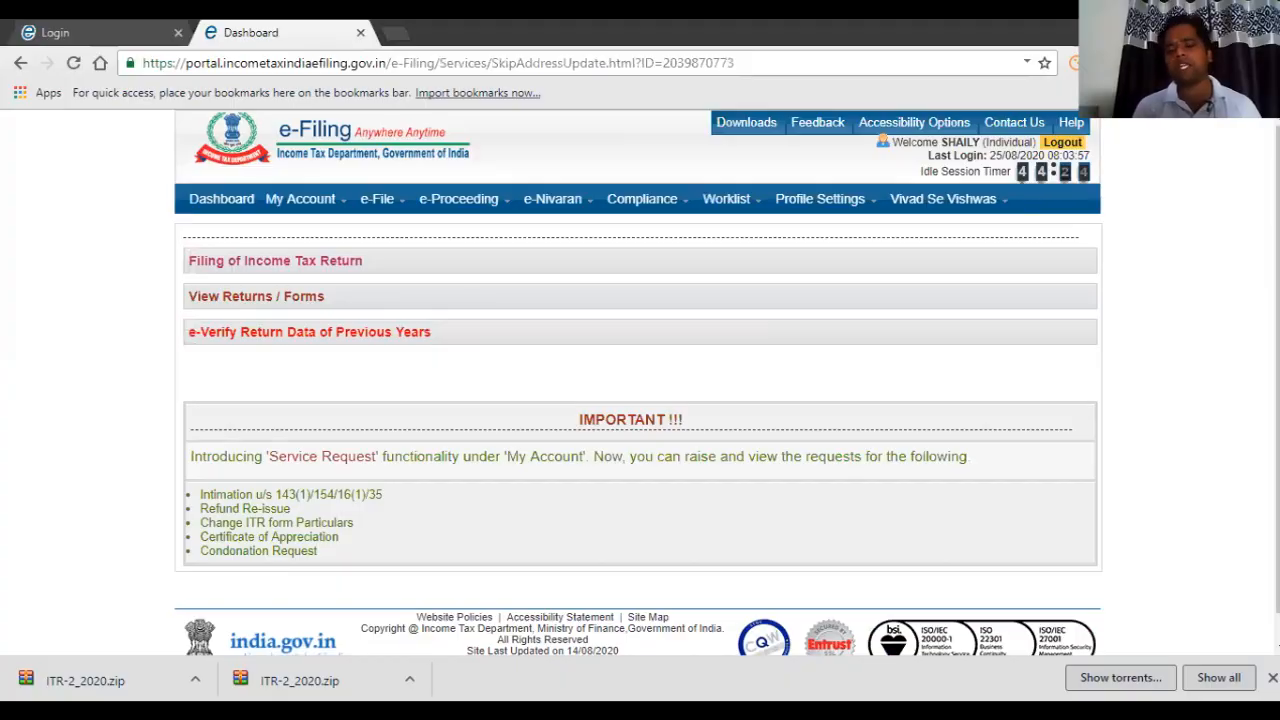
mouse_move(459, 200)
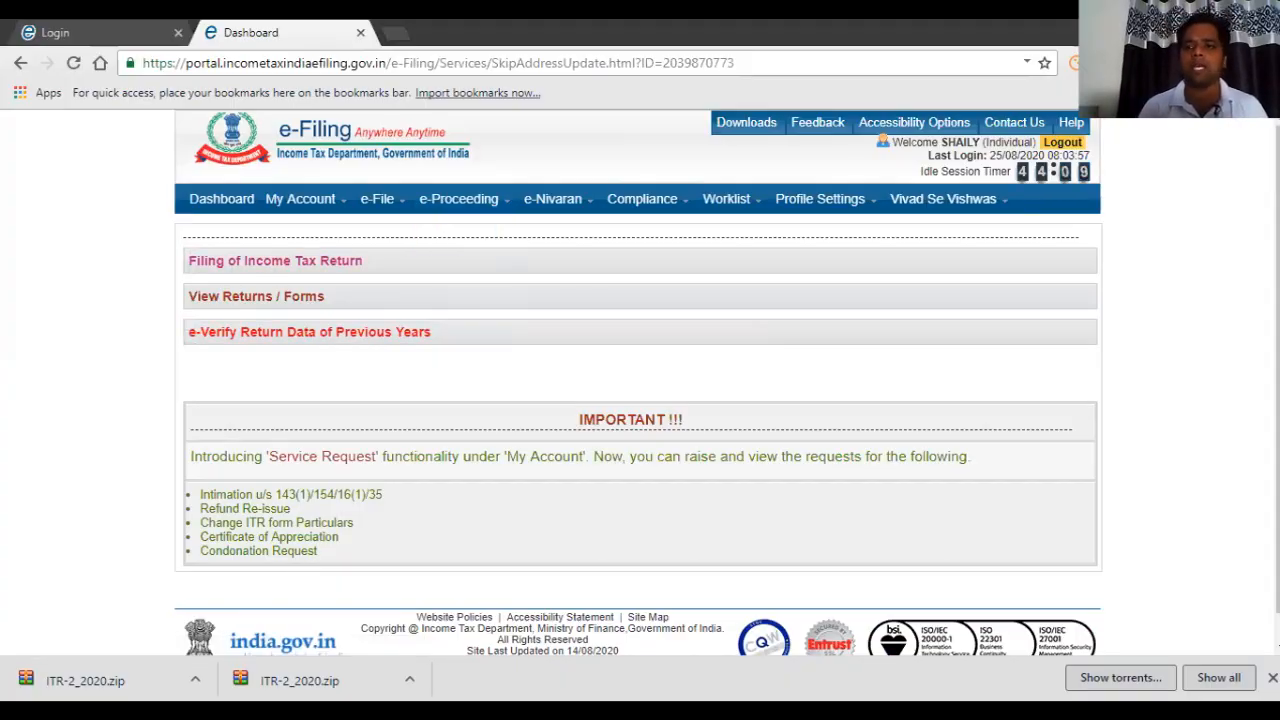
mouse_move(301, 199)
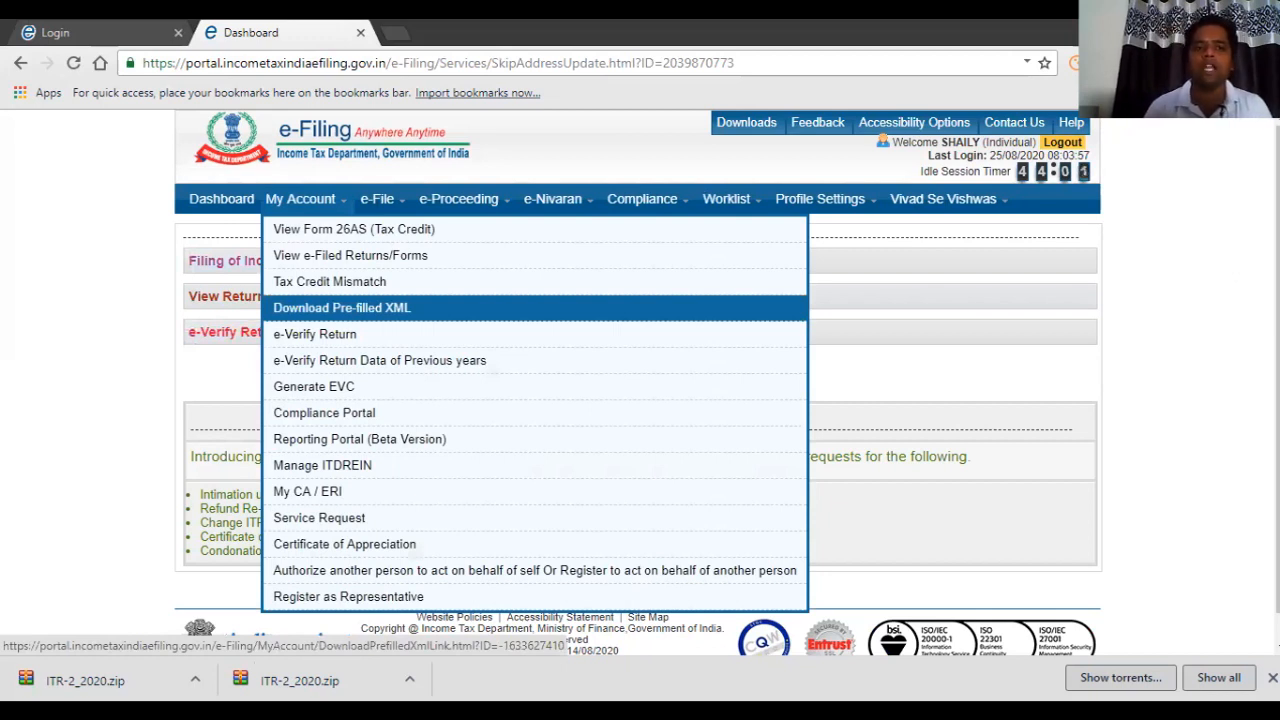
Request pre-filled XML for assessment year 2020-21 and form ITR-2.
click(341, 307)
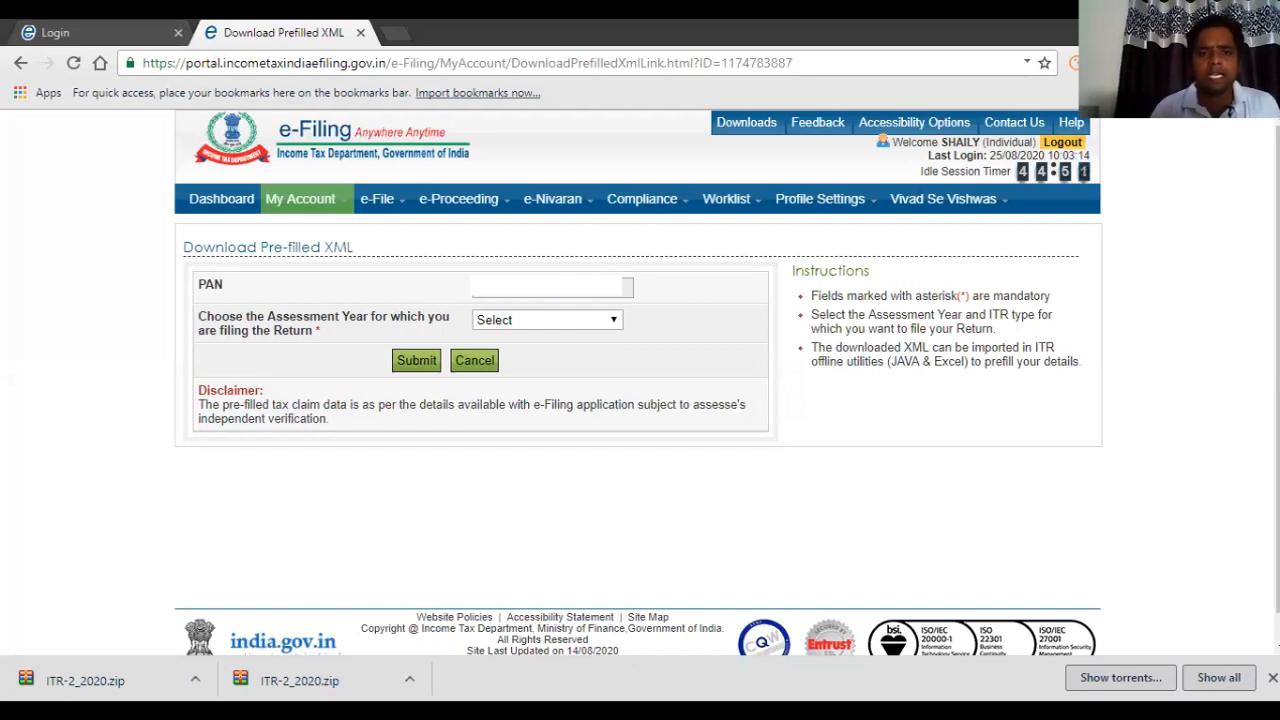
click(547, 320)
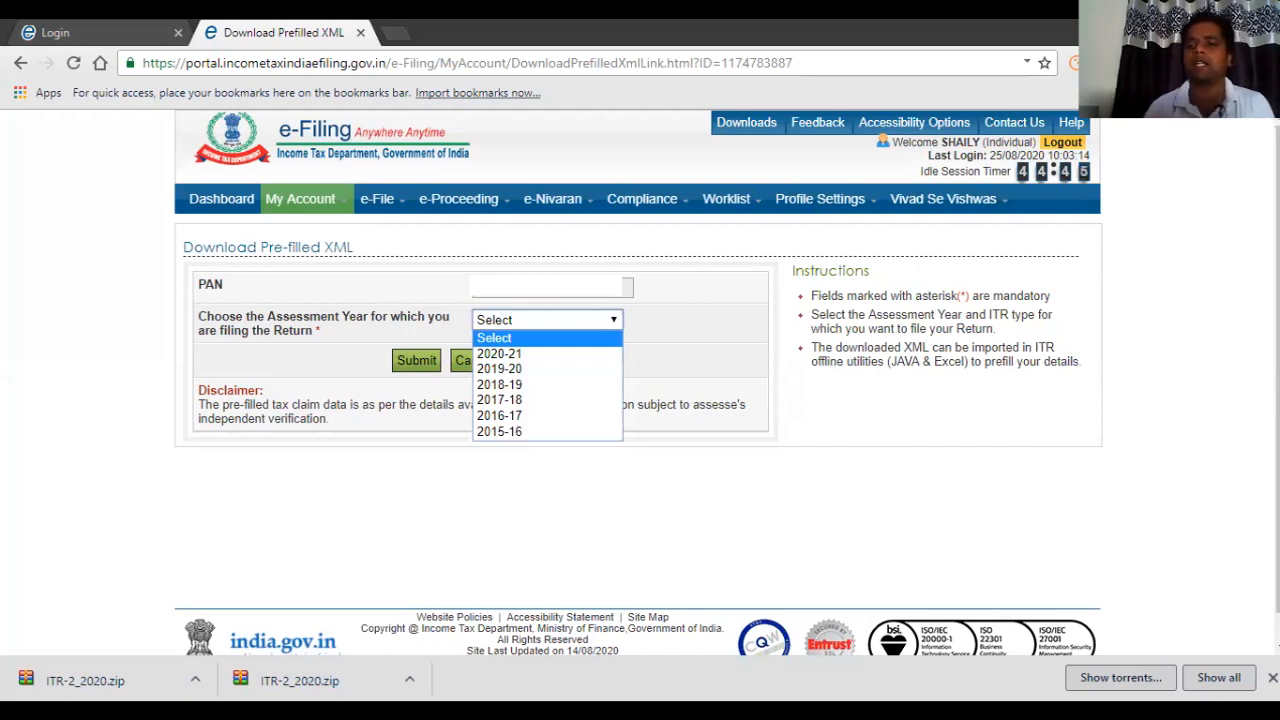
key(Down)
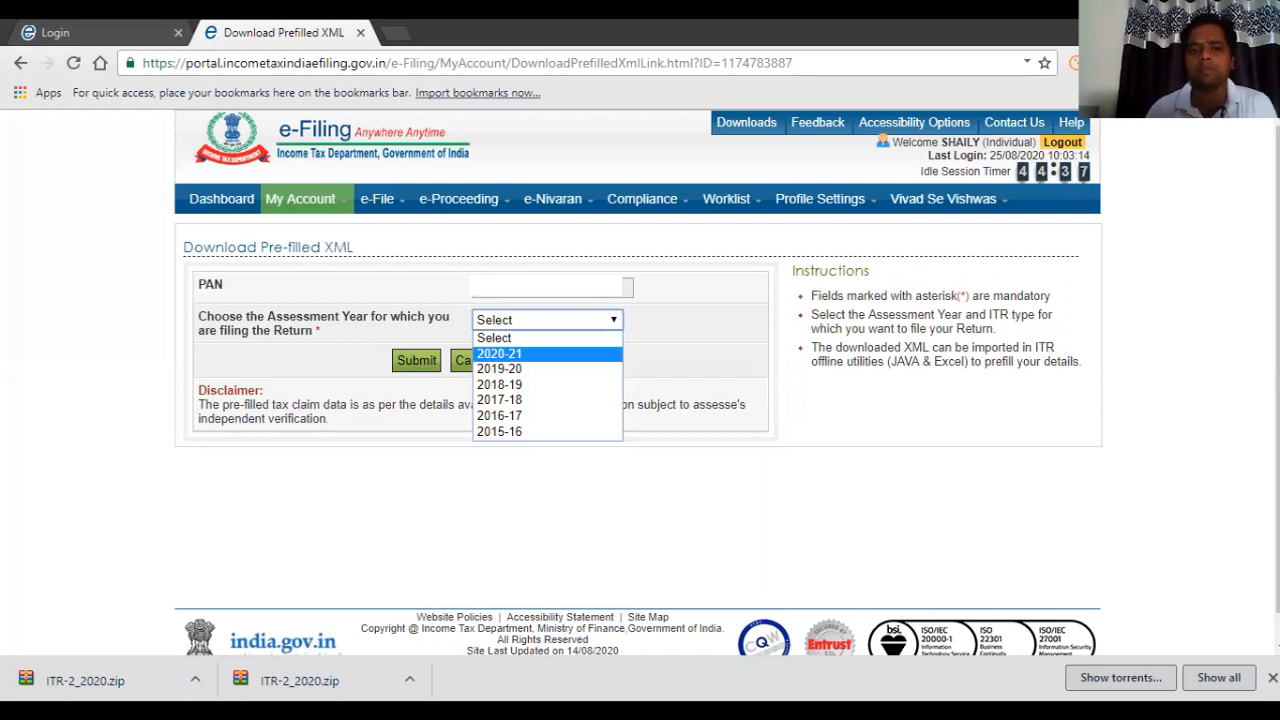
click(547, 354)
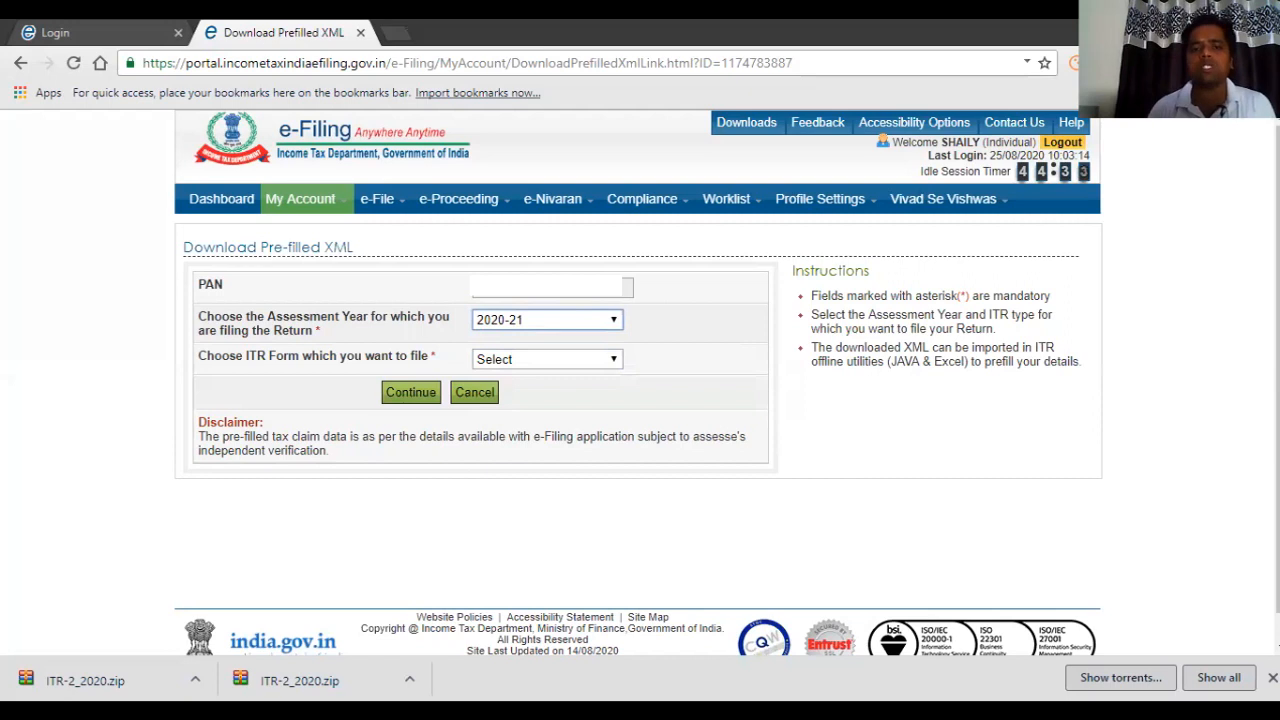
click(547, 359)
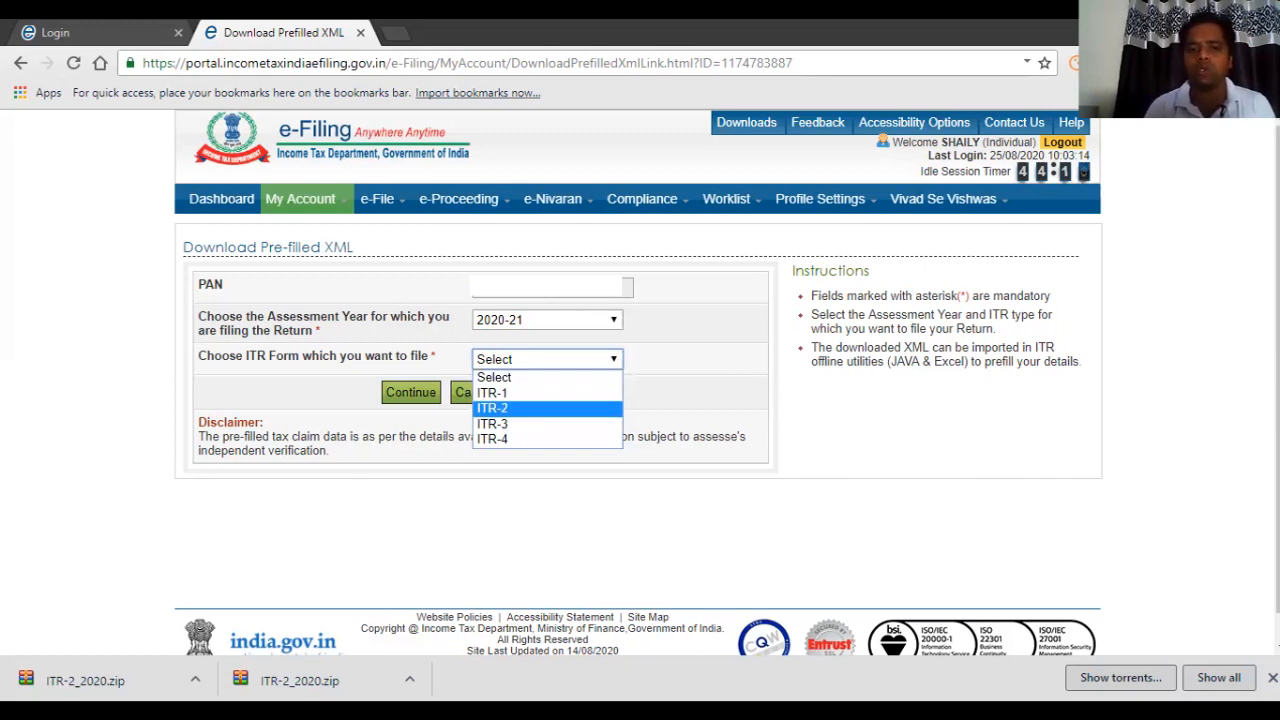
click(546, 409)
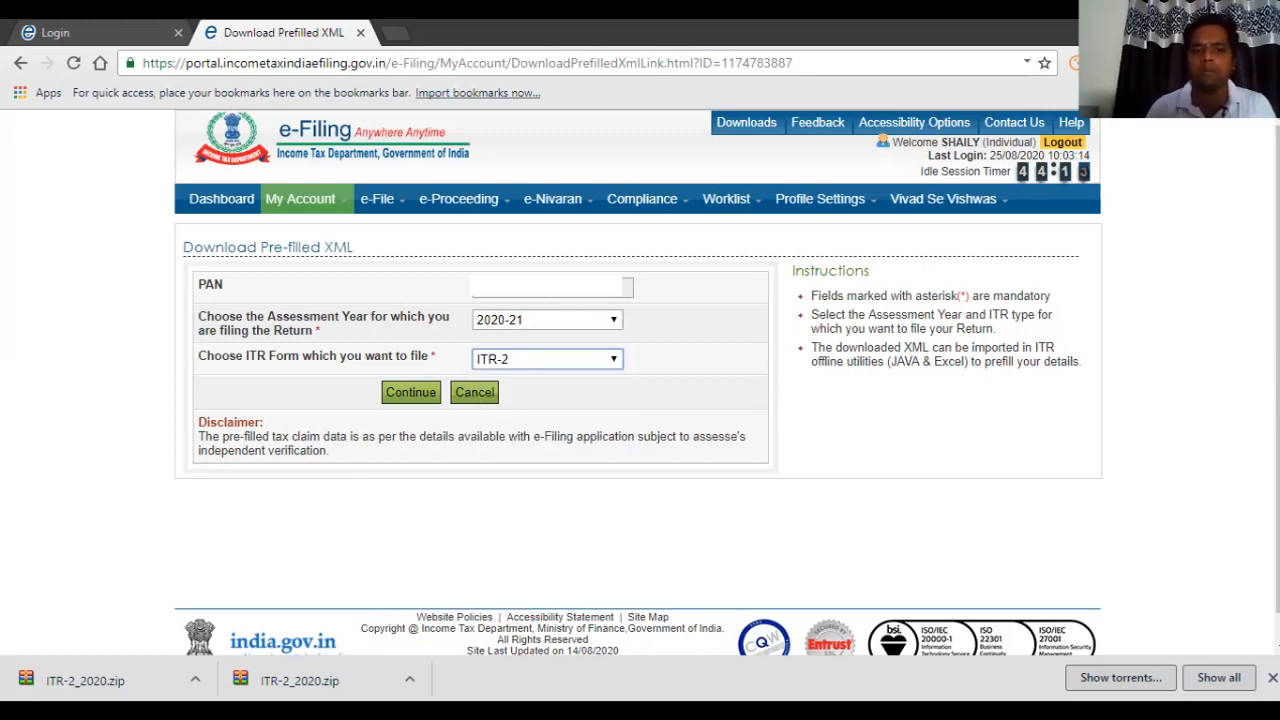
click(410, 392)
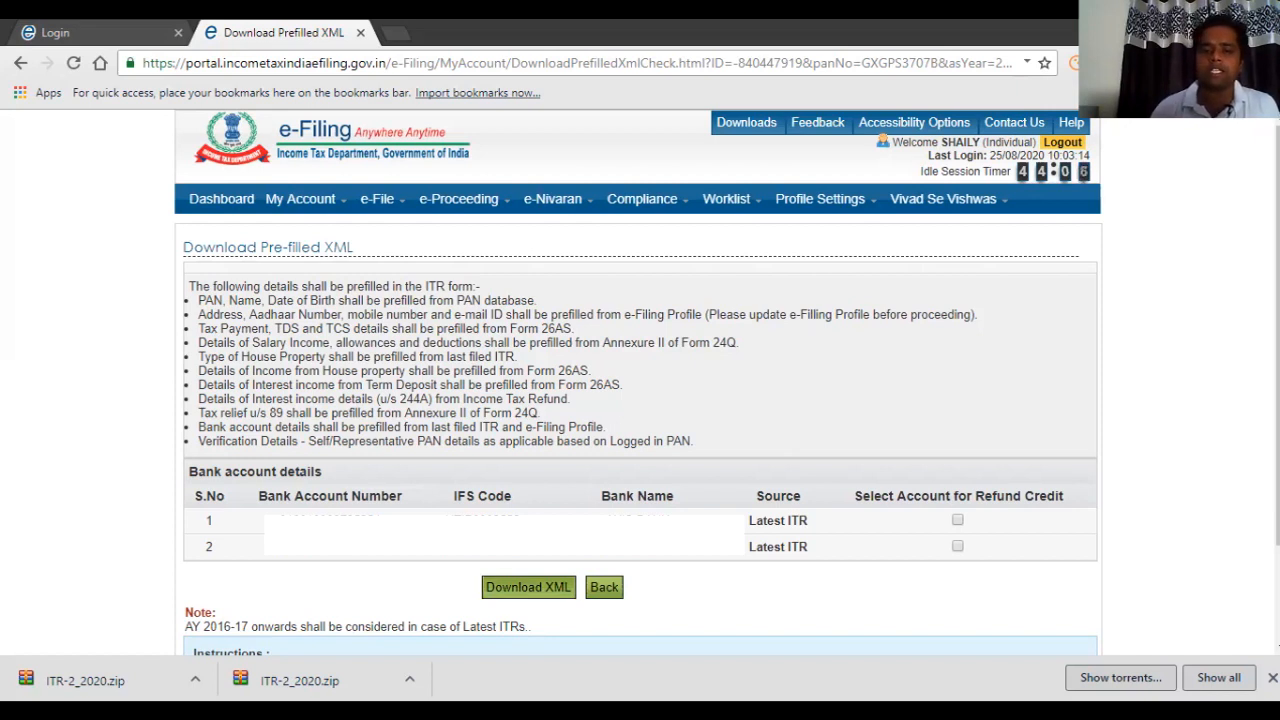
Agree to the prefill consent and download the pre-filled XML.
click(528, 587)
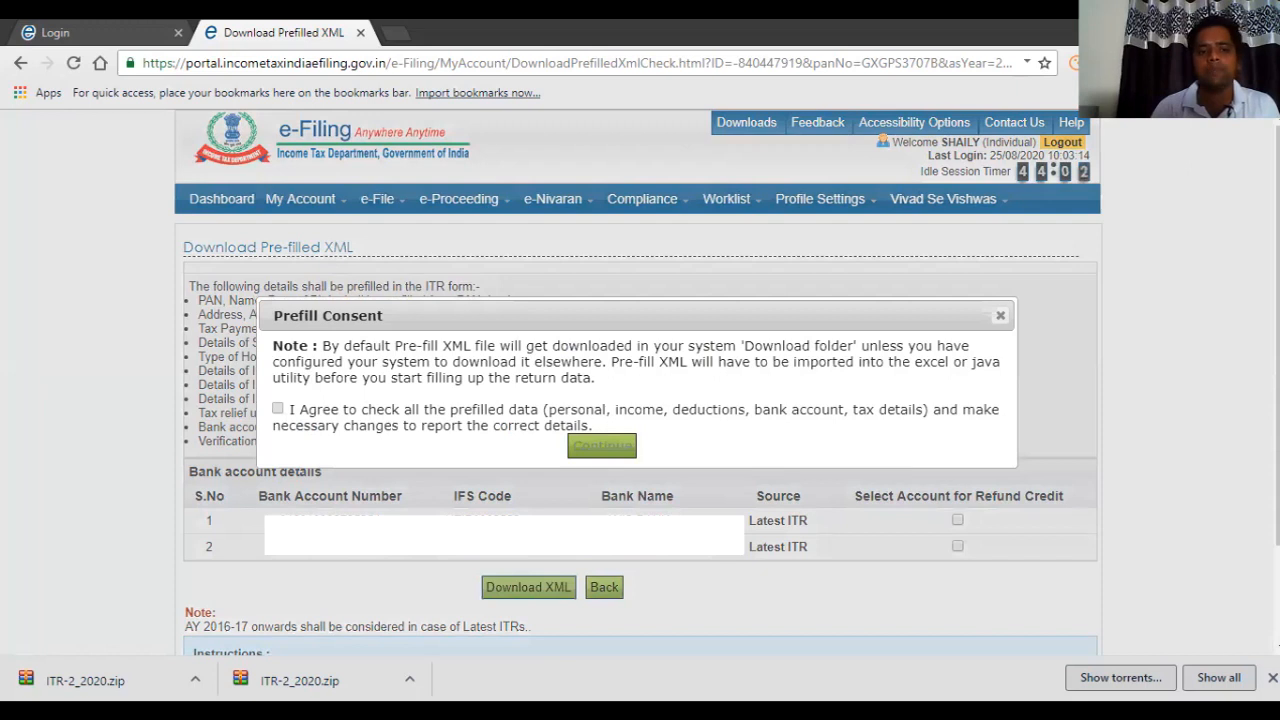
click(278, 408)
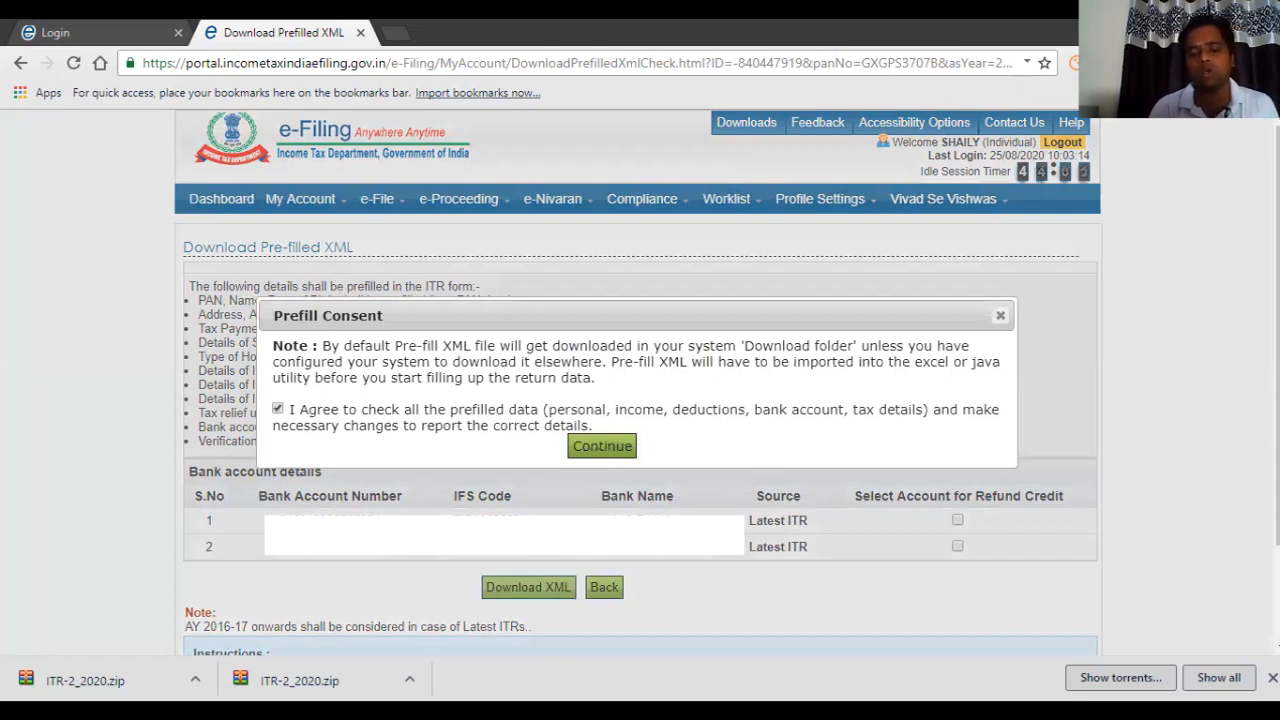
click(602, 445)
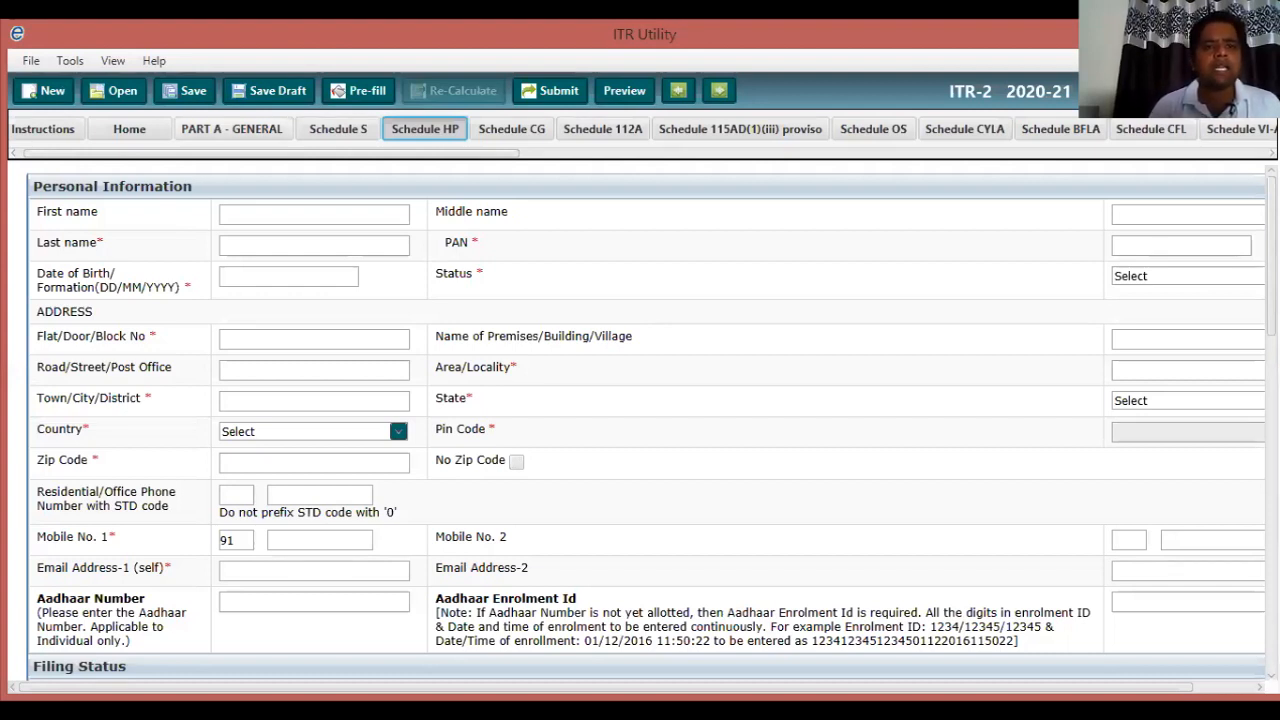
Import the saved ITR-2 draft XML from the client's ITR 2 folder on the Desktop.
click(232, 129)
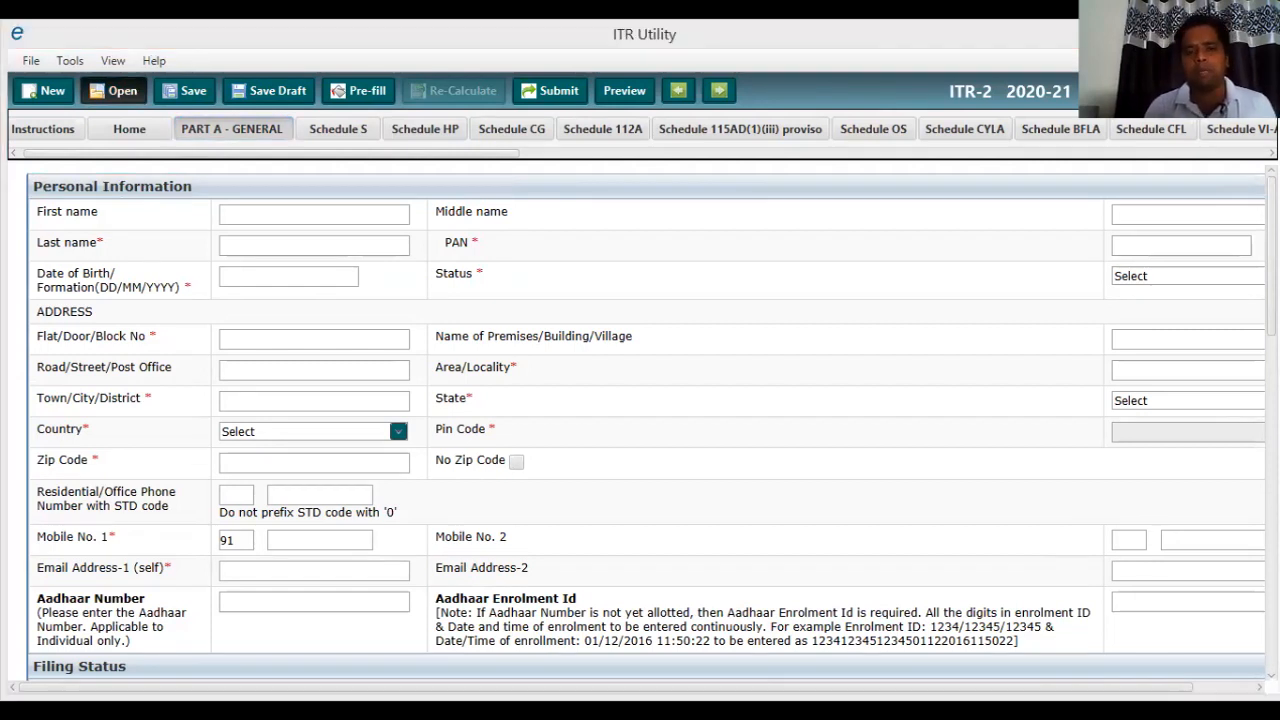
click(113, 90)
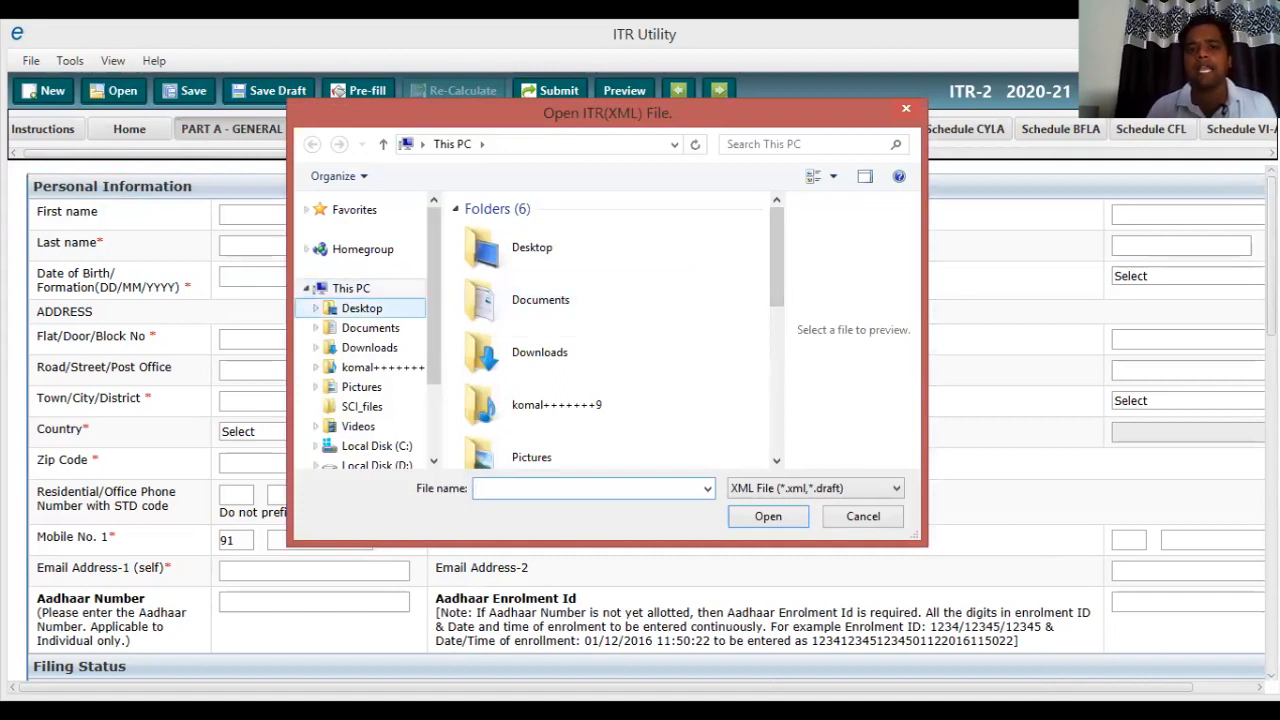
click(361, 308)
double_click(615, 255)
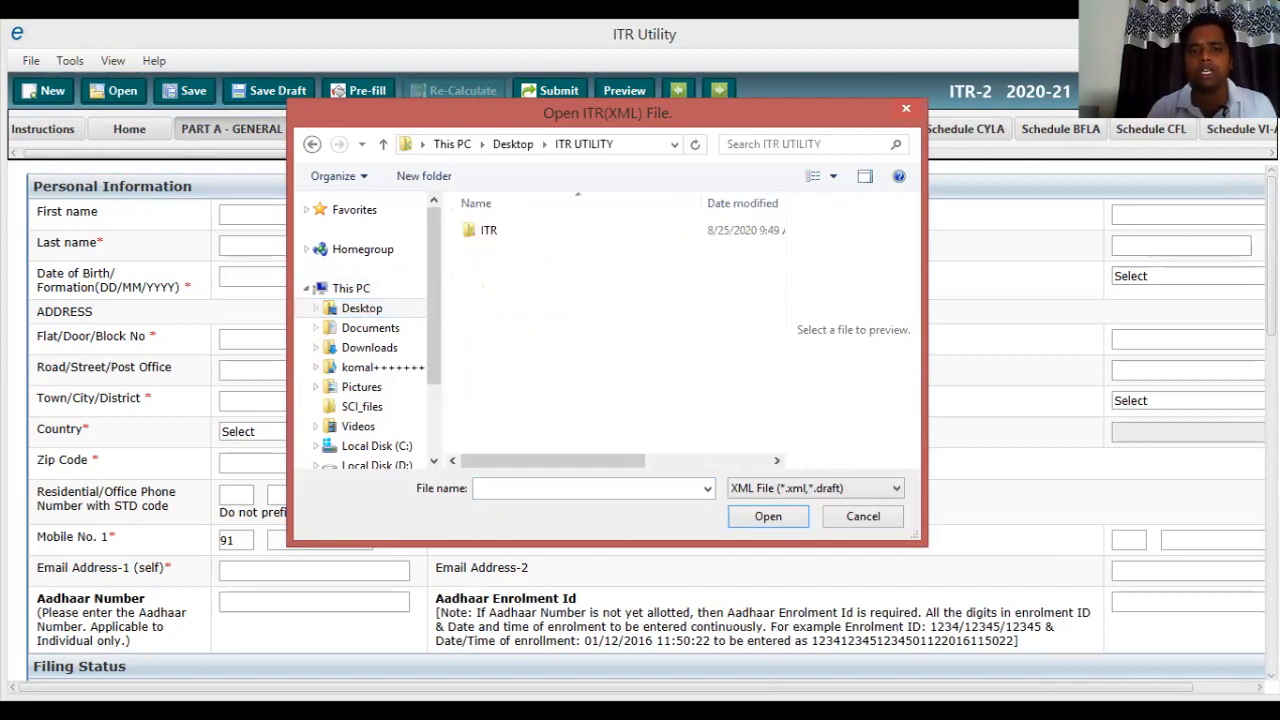
click(489, 230)
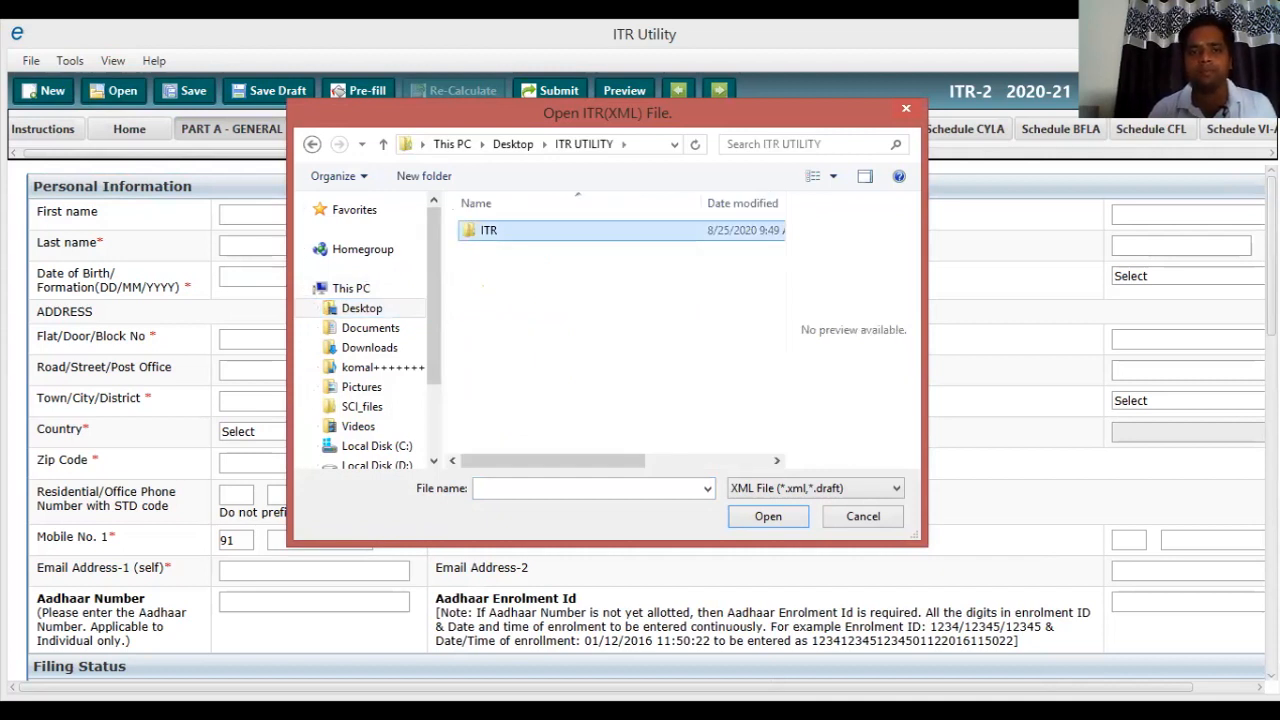
double_click(489, 230)
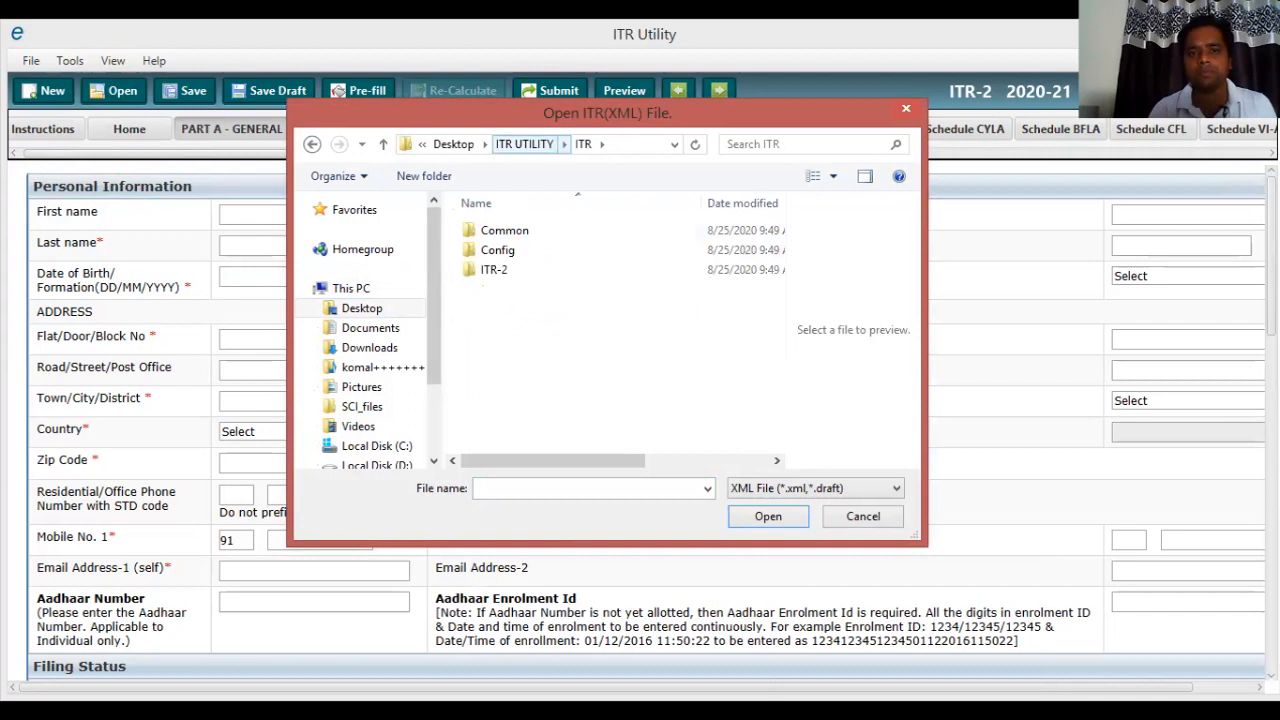
double_click(516, 144)
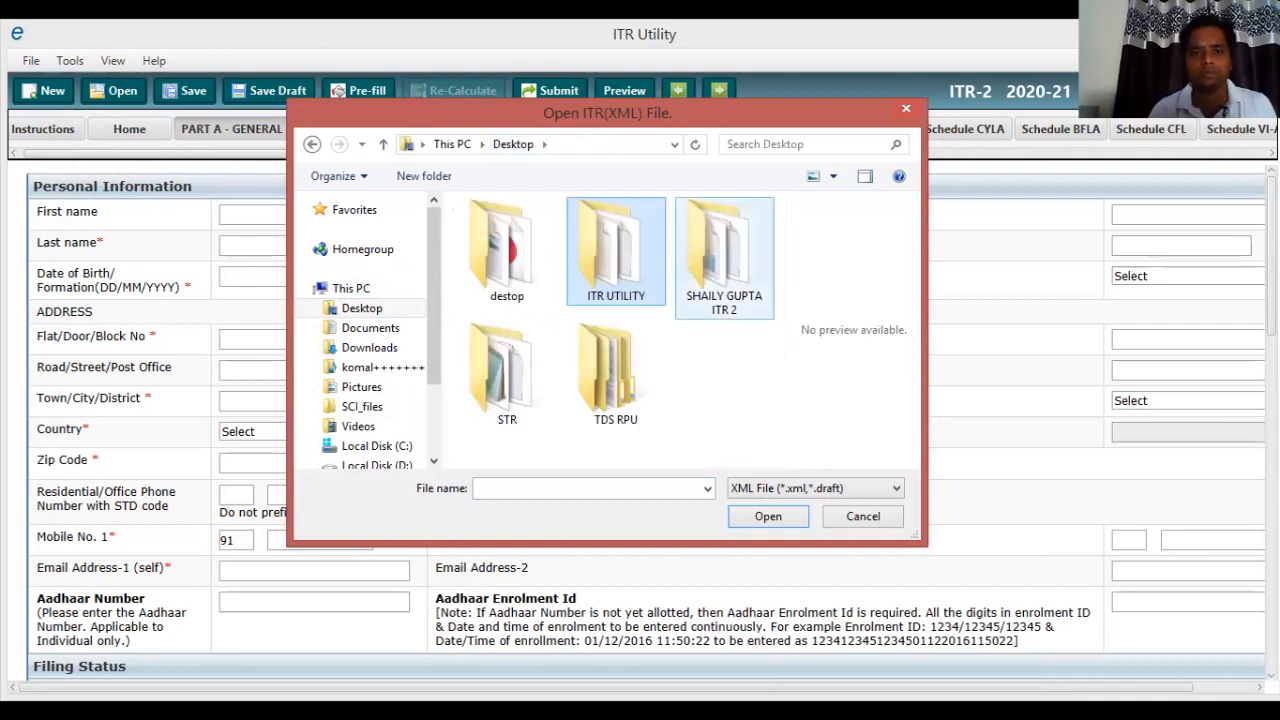
double_click(724, 255)
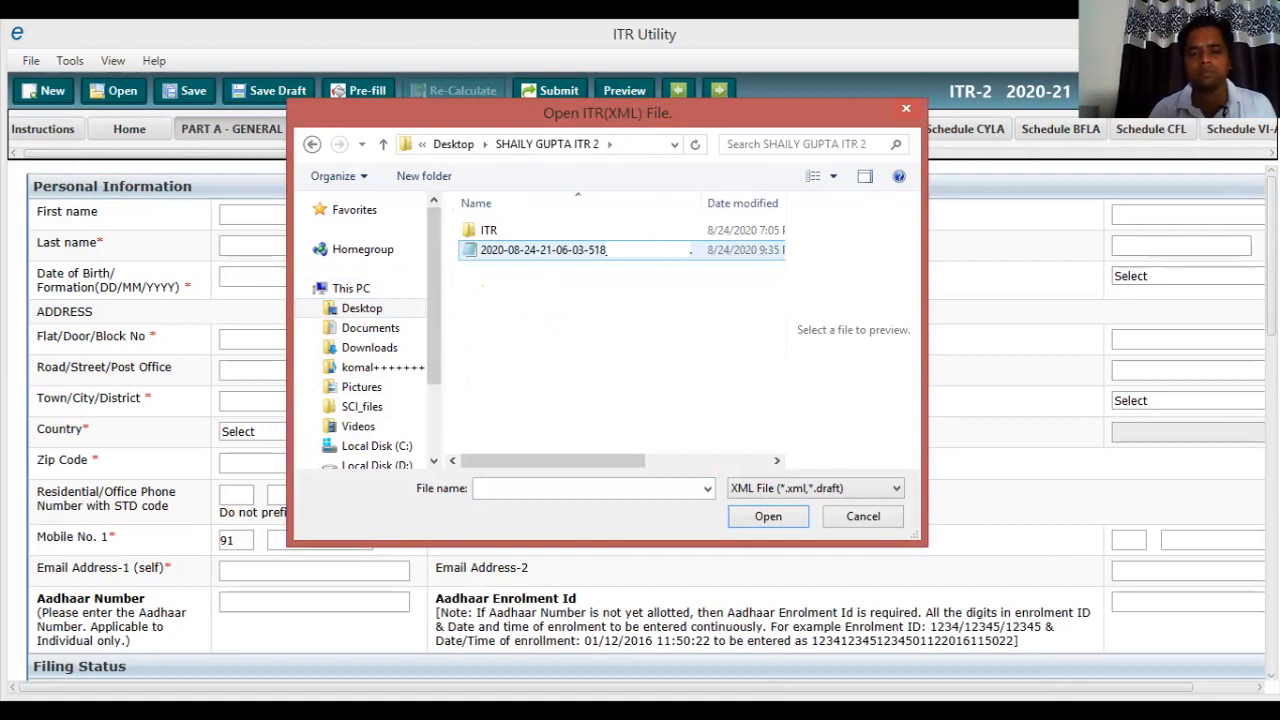
double_click(724, 252)
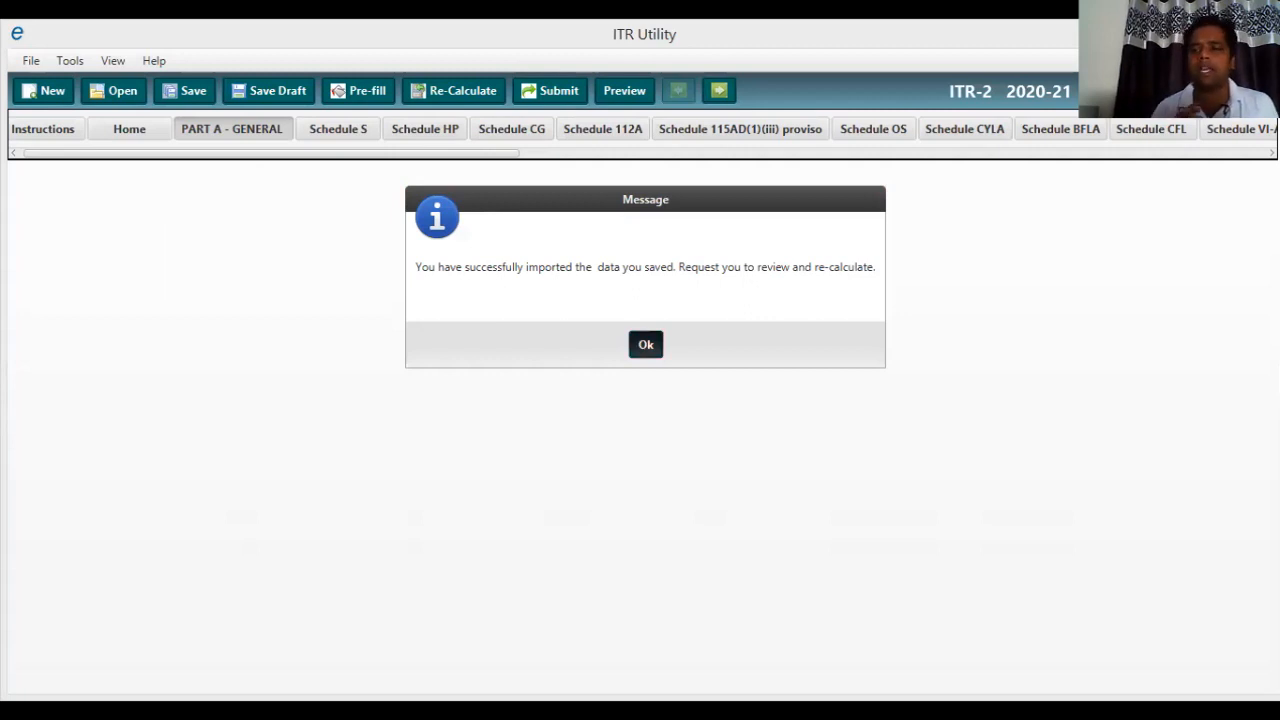
Dismiss the import message and review the now-filled Part A General personal information.
click(645, 344)
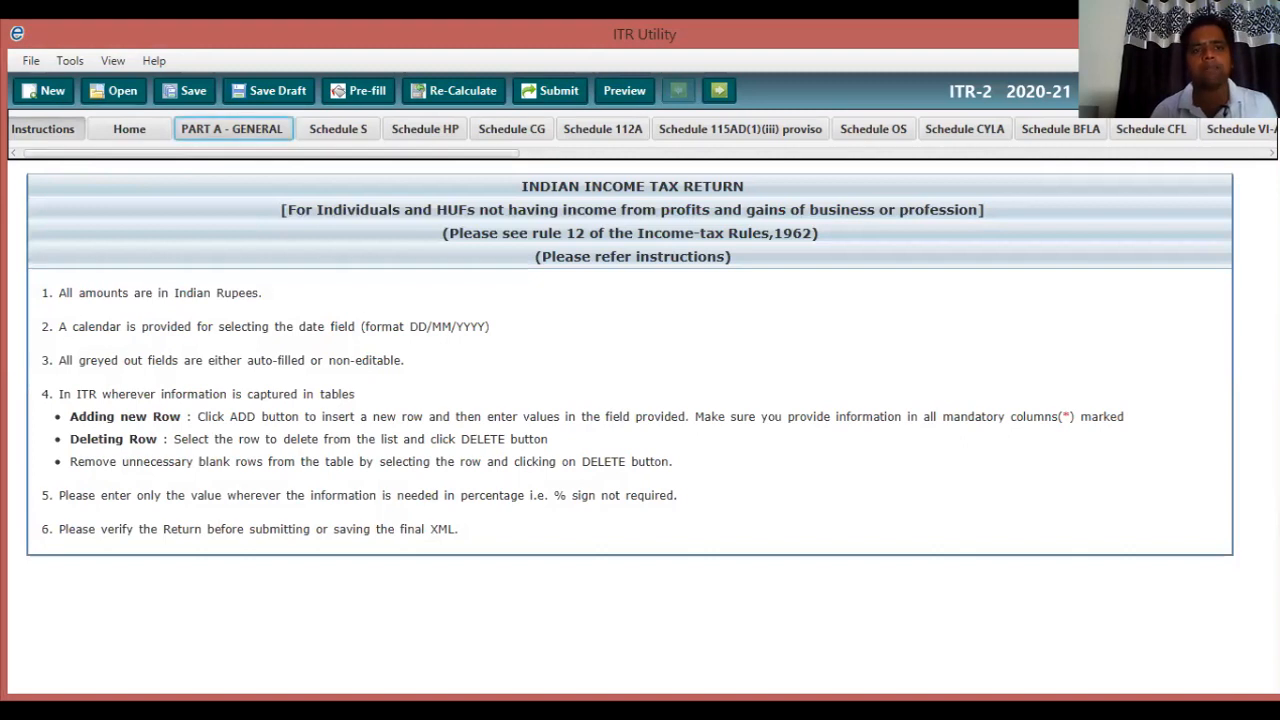
click(232, 129)
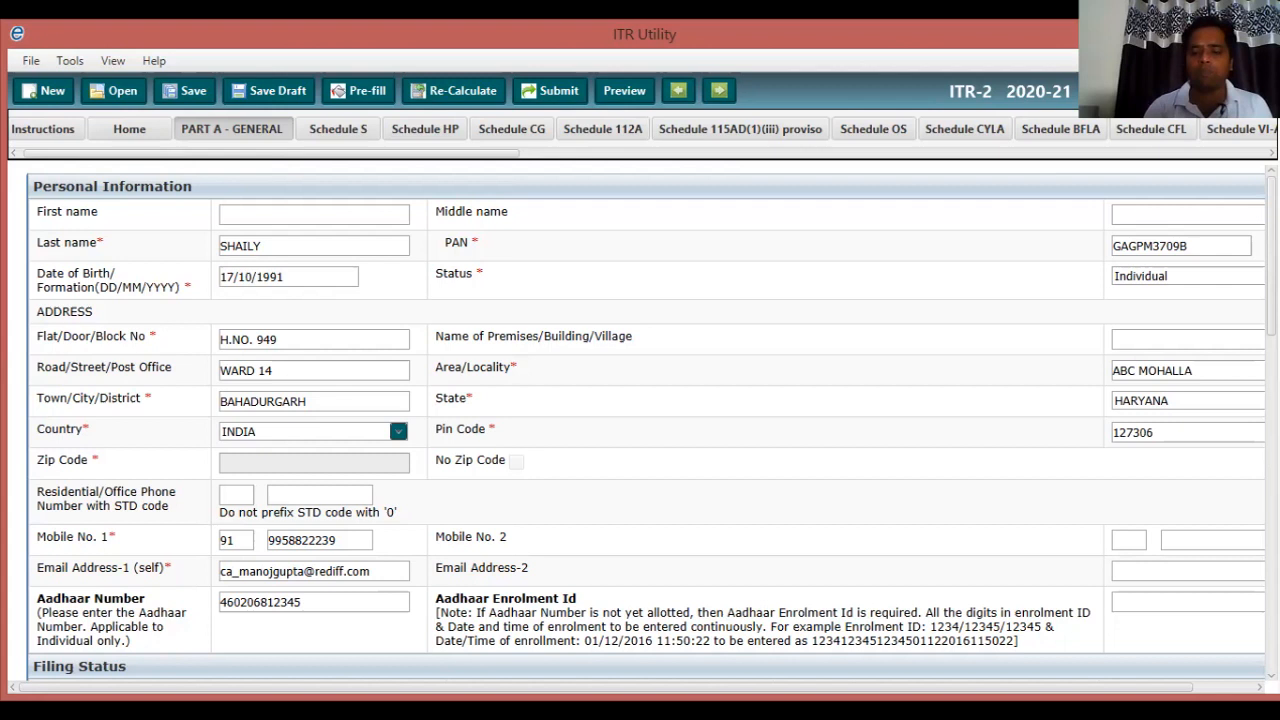
scroll(646, 420, down, 3)
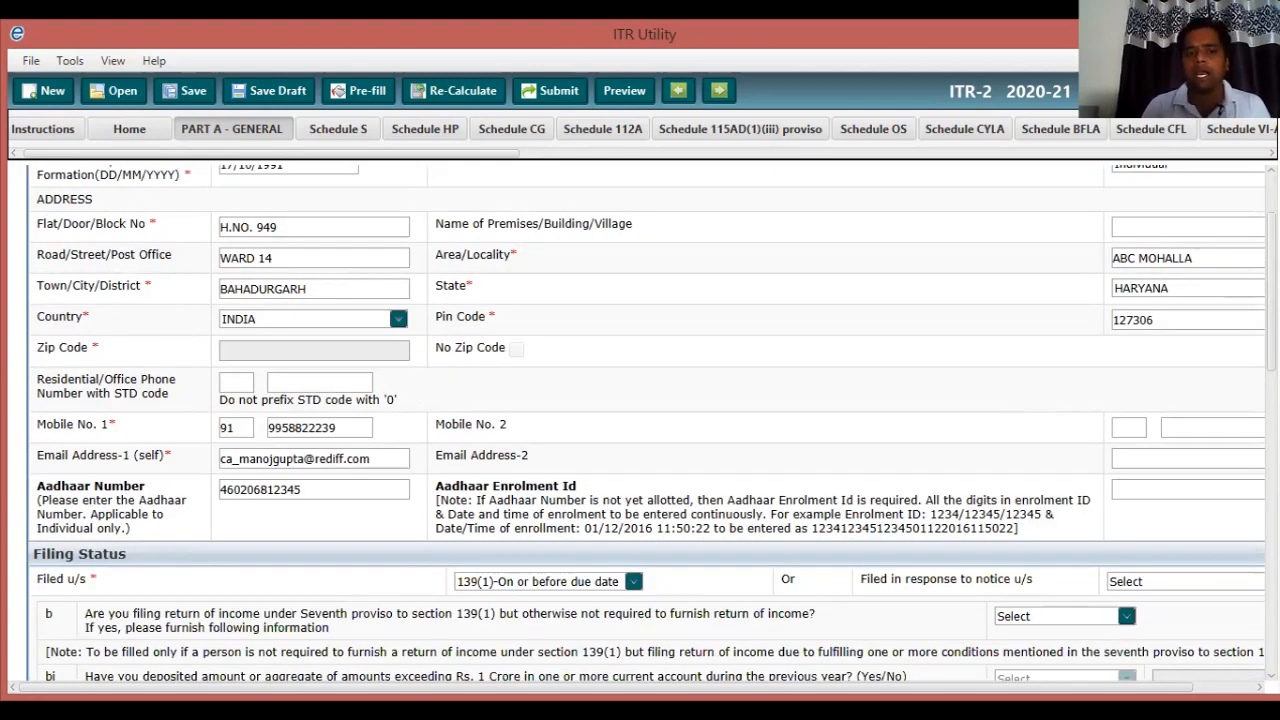
scroll(646, 420, down, 2)
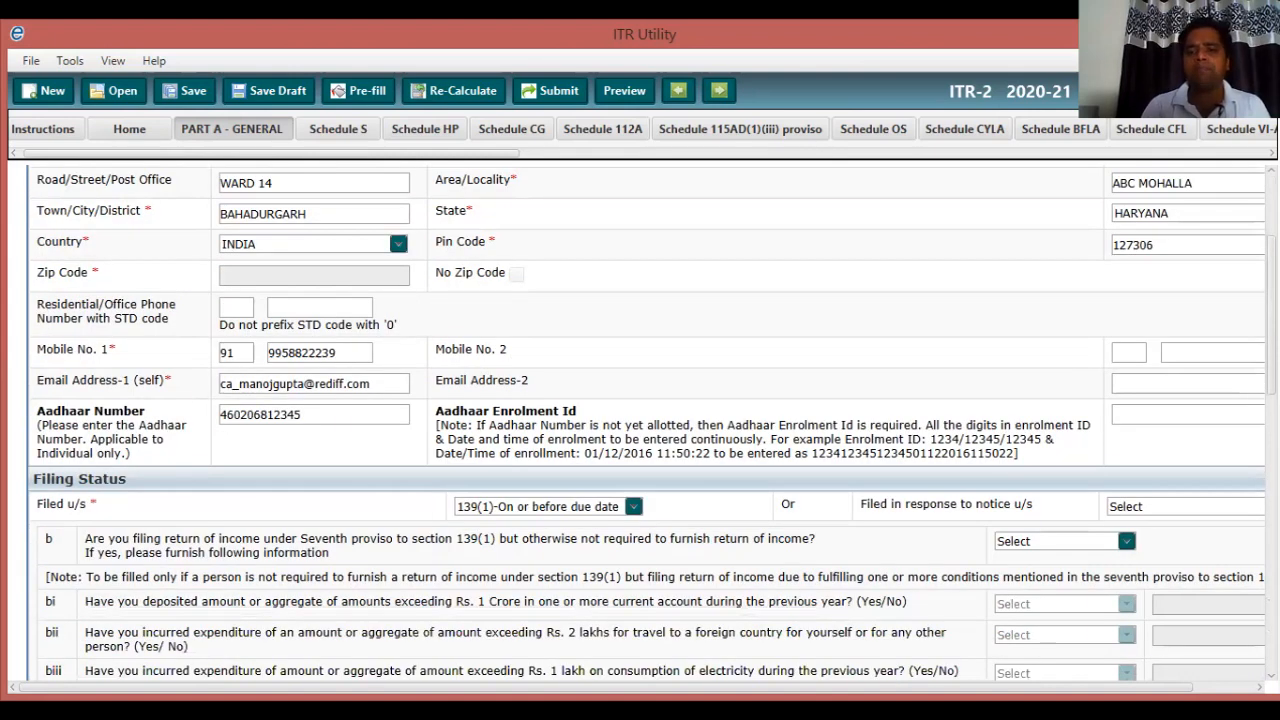
scroll(646, 420, down, 3)
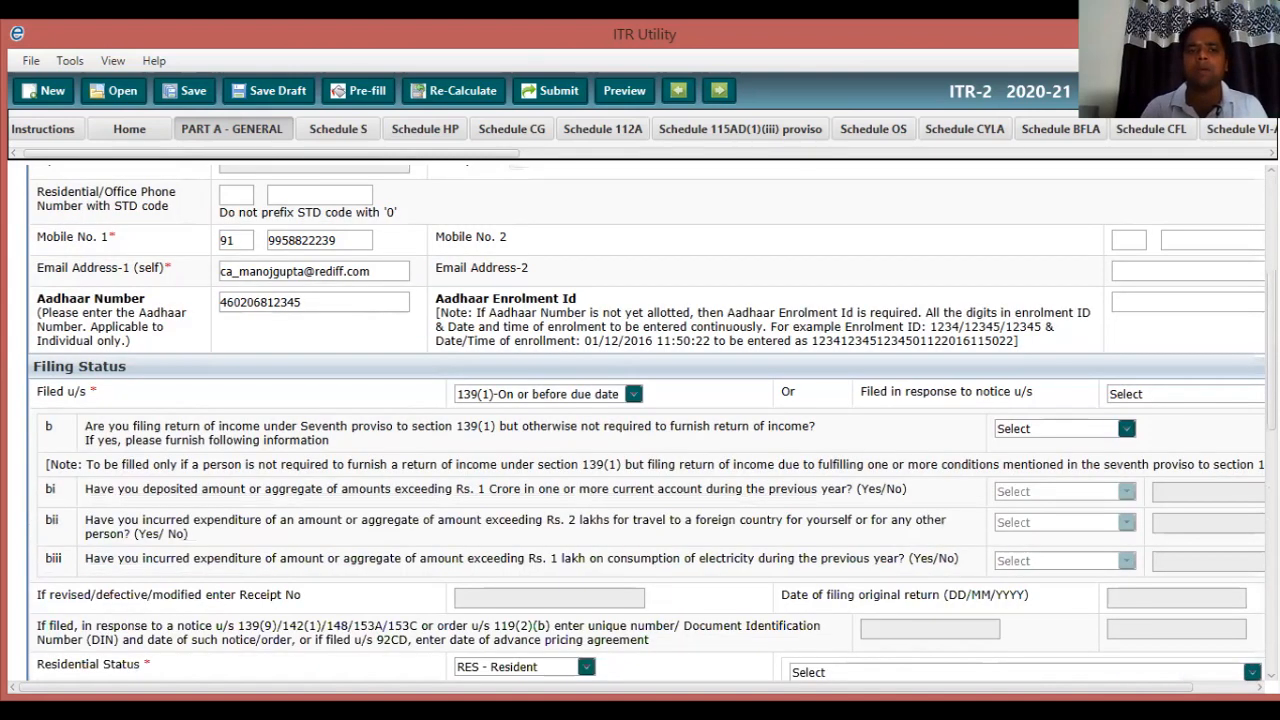
scroll(646, 420, up, 8)
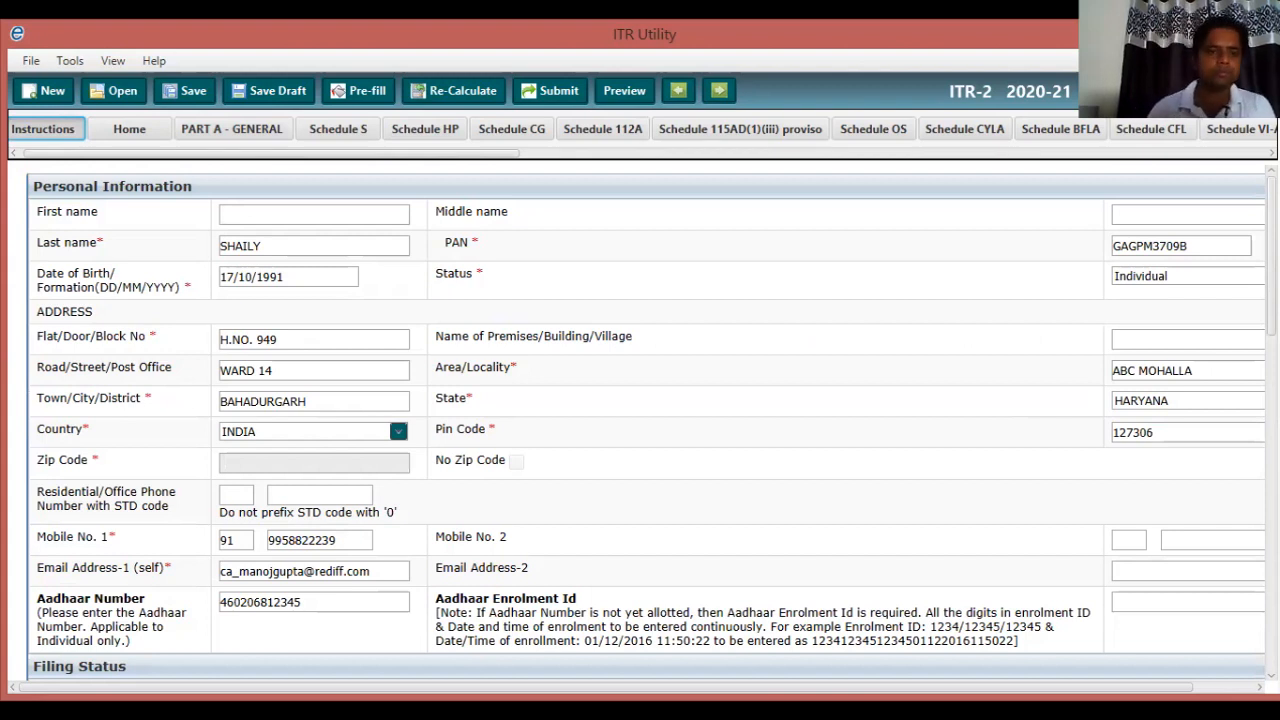
Try switching to the Schedule S salary section.
click(338, 129)
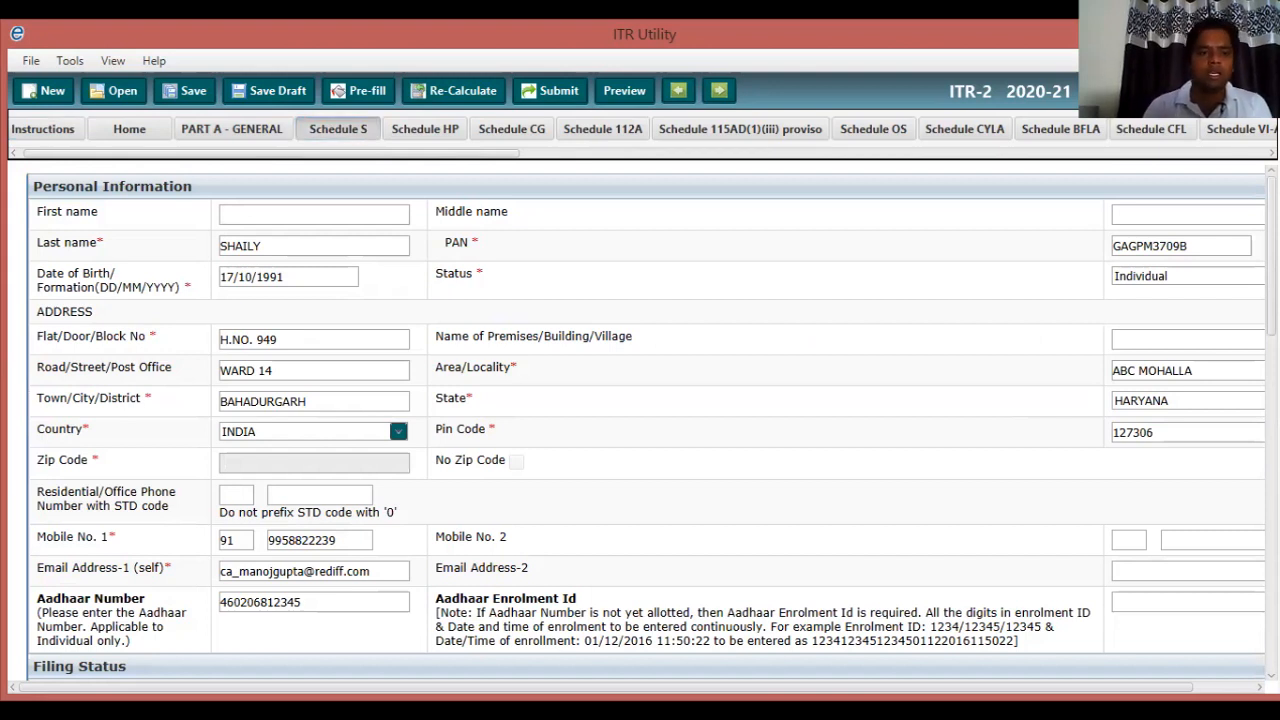
scroll(651, 422, down, 1)
scroll(651, 422, up, 1)
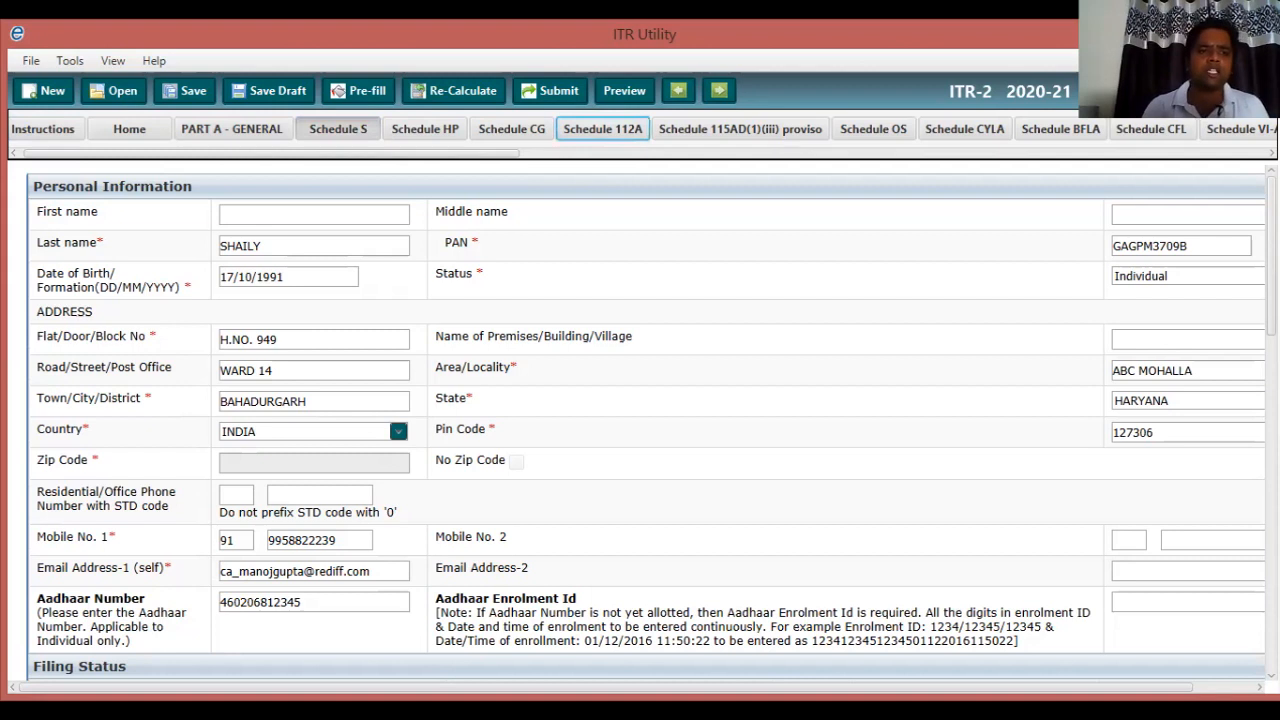
double_click(65, 186)
click(65, 186)
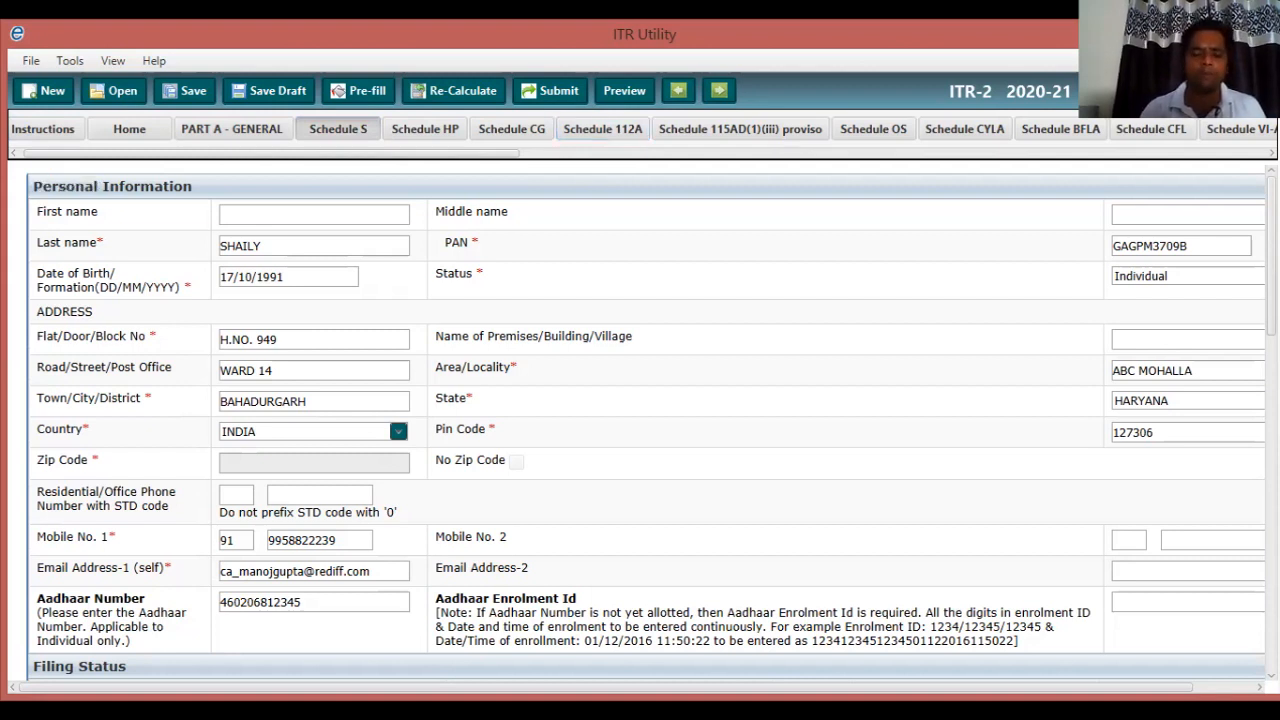
scroll(651, 422, down, 1)
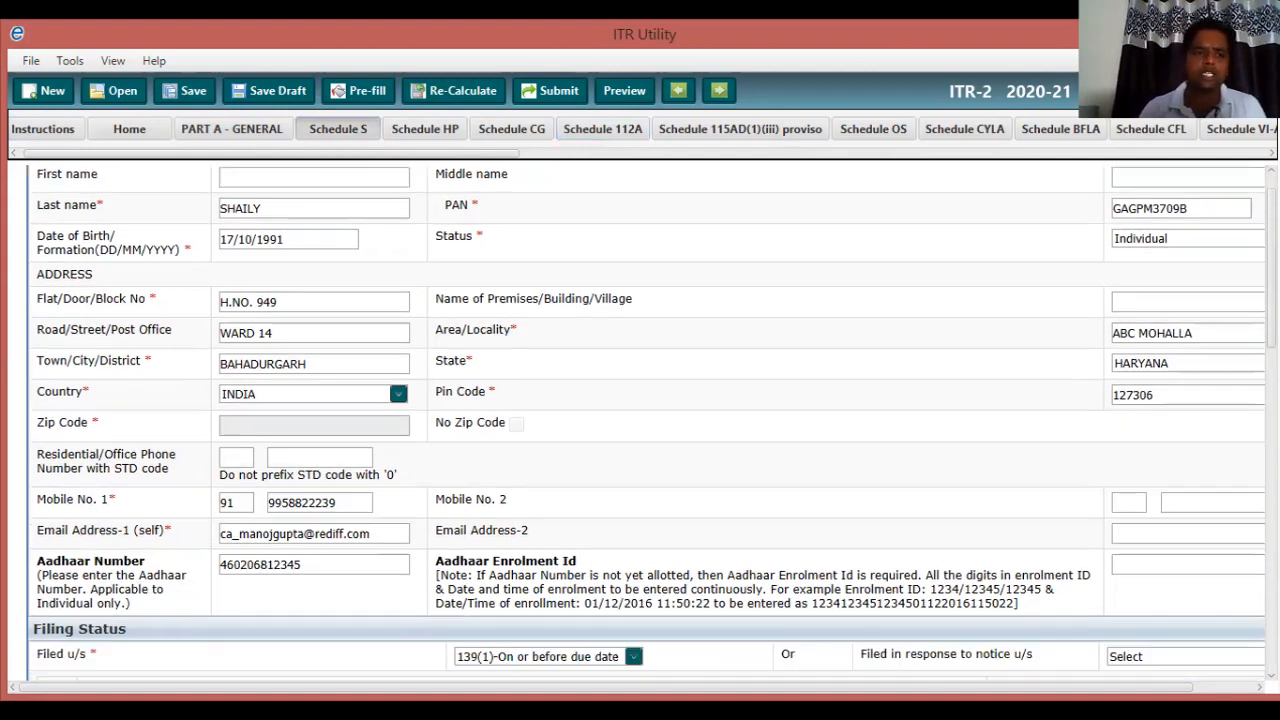
scroll(651, 422, down, 5)
scroll(651, 422, down, 3)
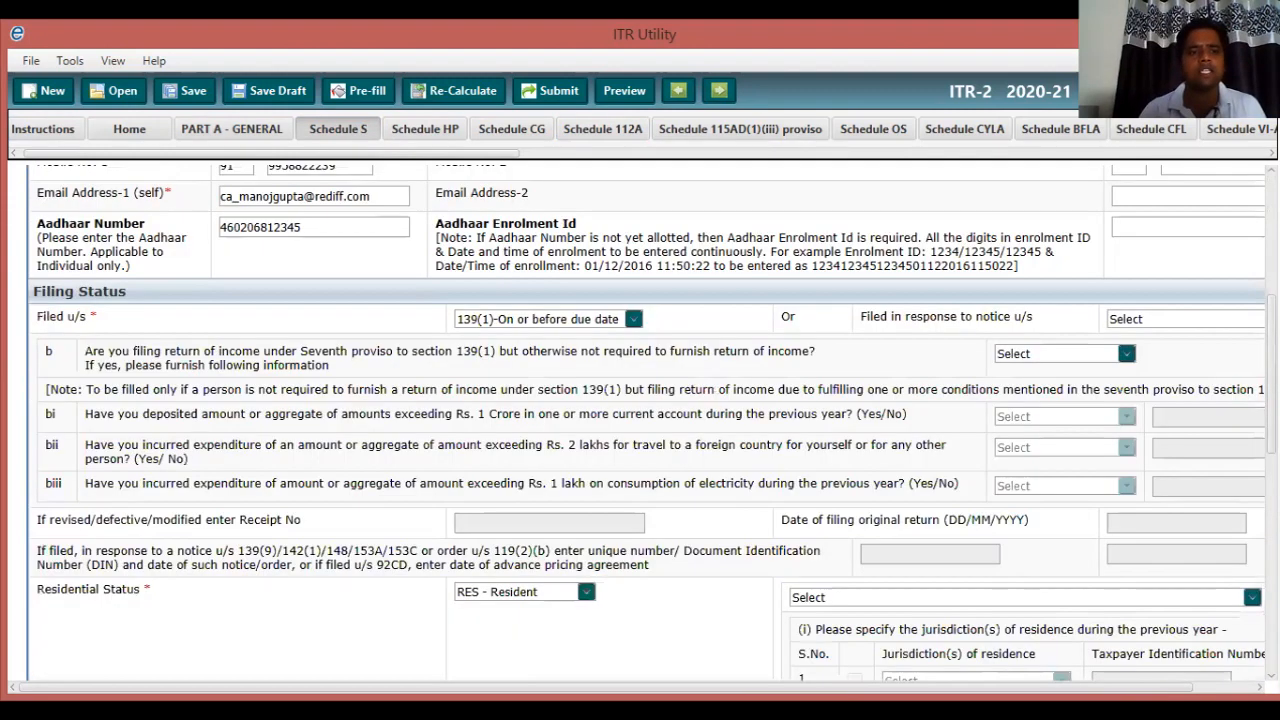
scroll(652, 423, down, 1)
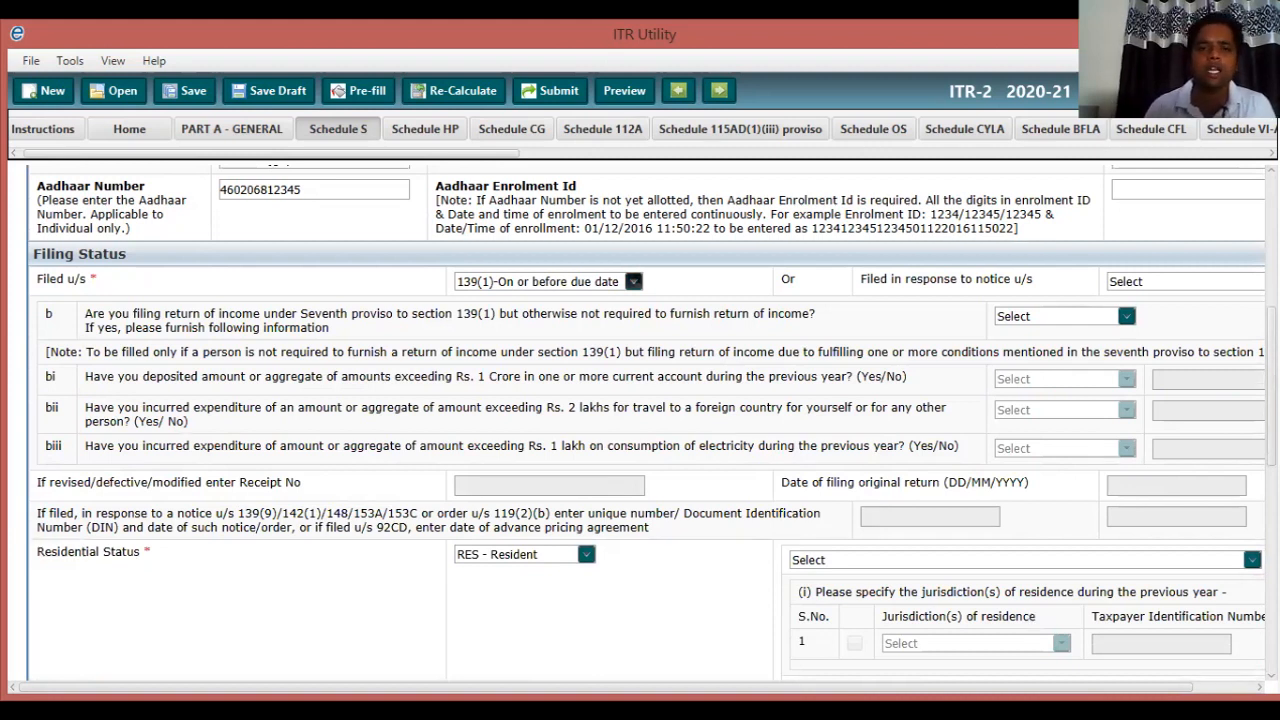
click(633, 281)
click(633, 281)
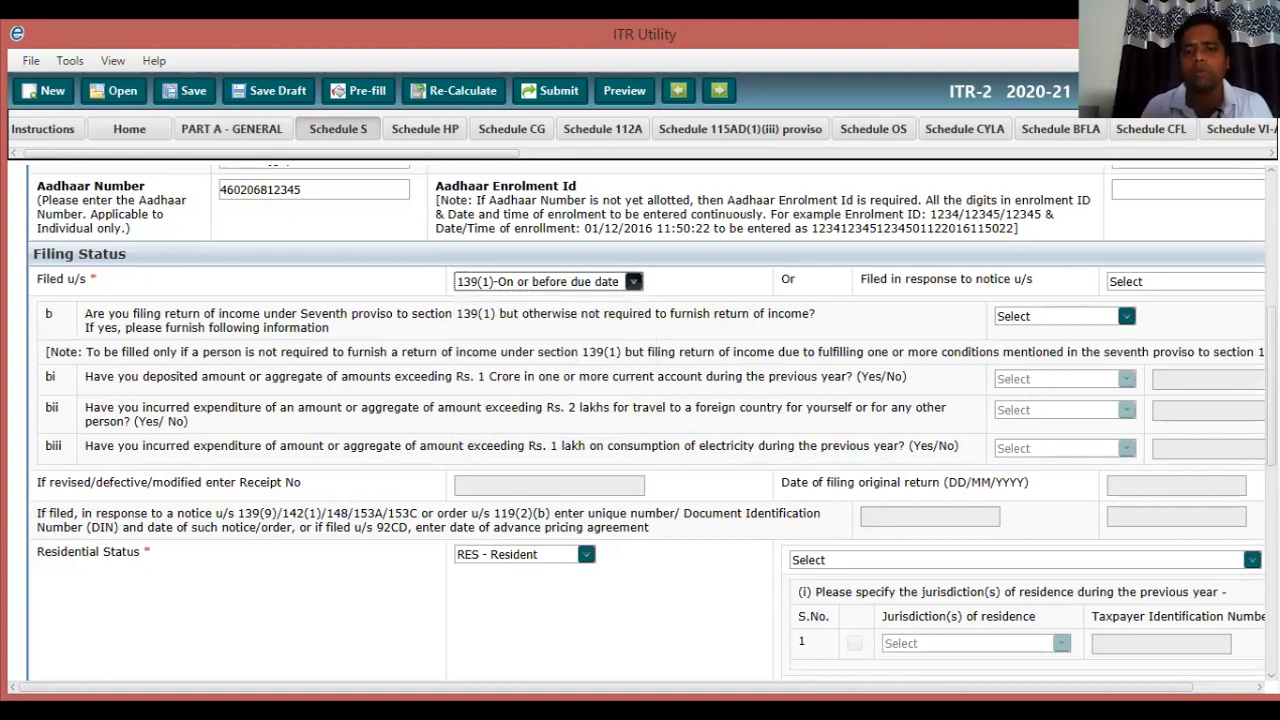
click(633, 281)
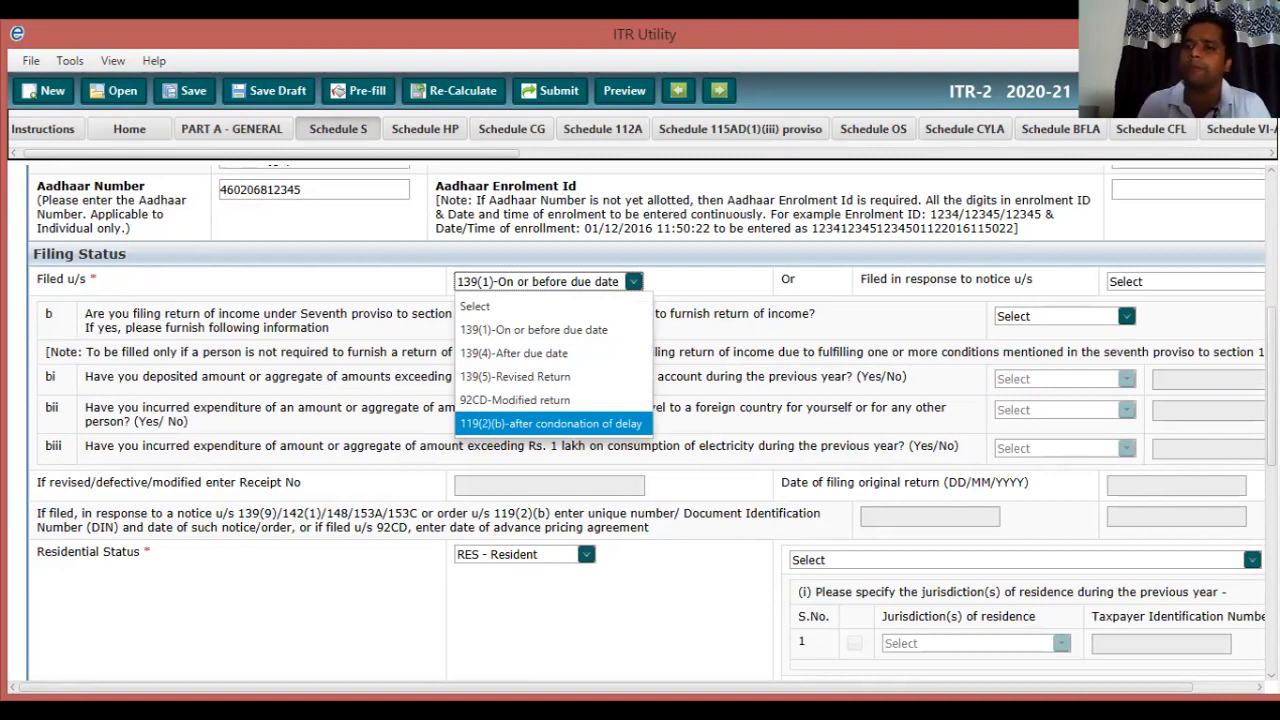
key(Escape)
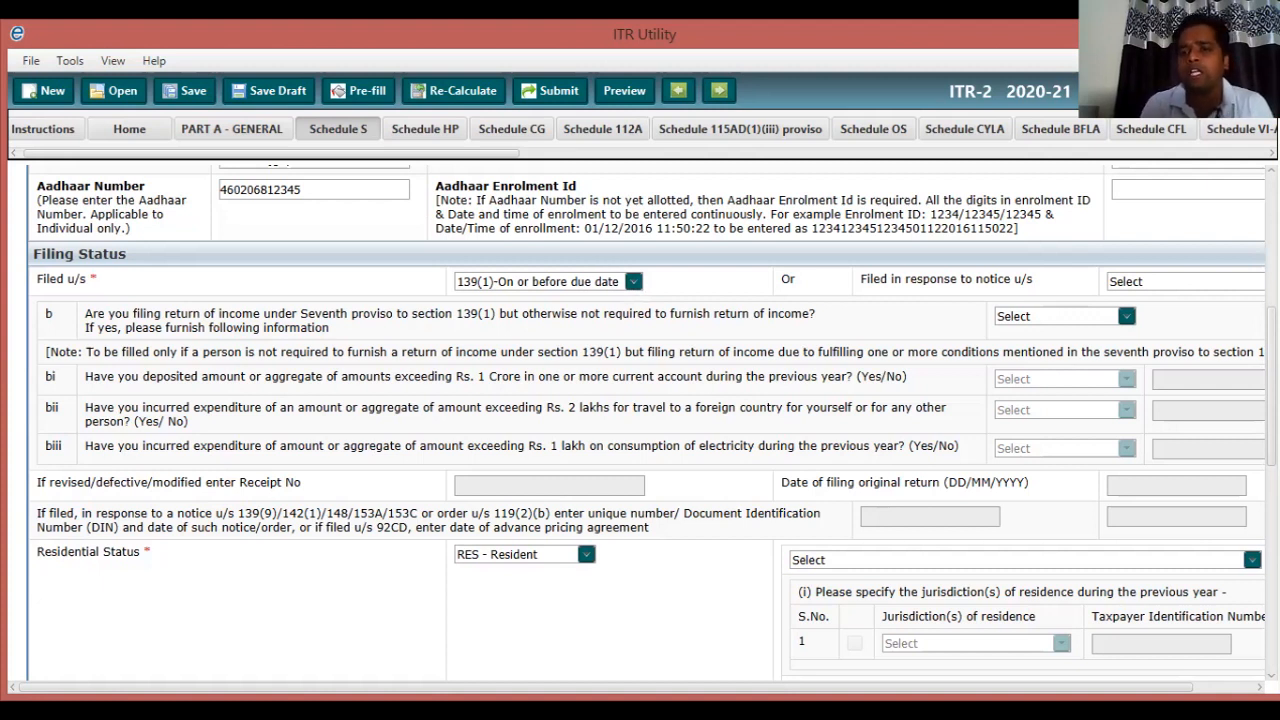
Set the seventh-proviso section 139(1) filing question in Filing Status row b to No.
click(1126, 316)
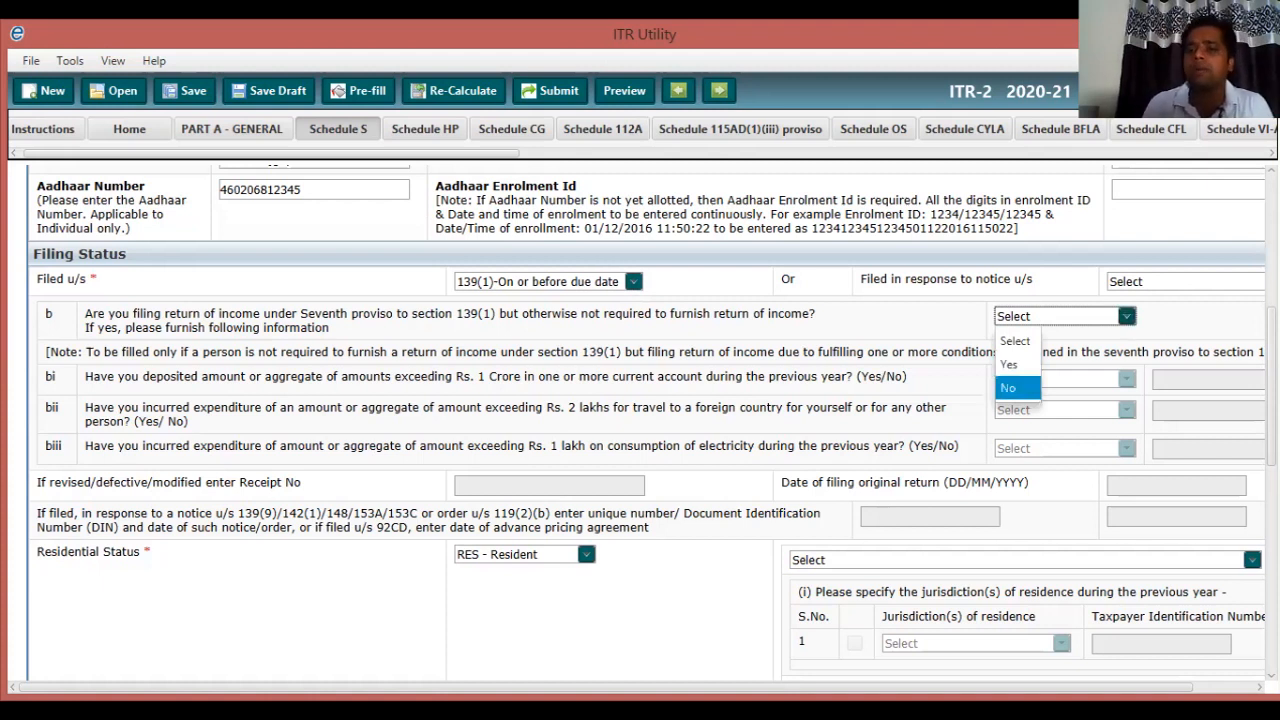
click(1017, 388)
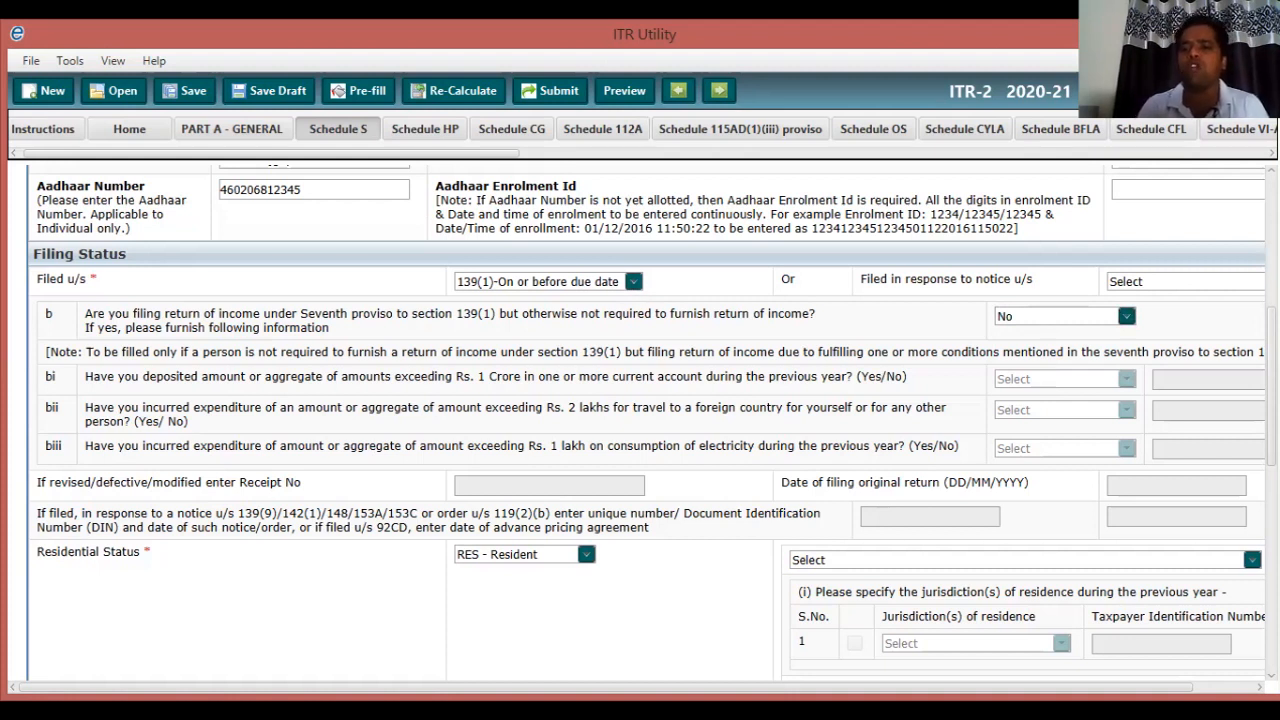
click(1126, 316)
click(1126, 316)
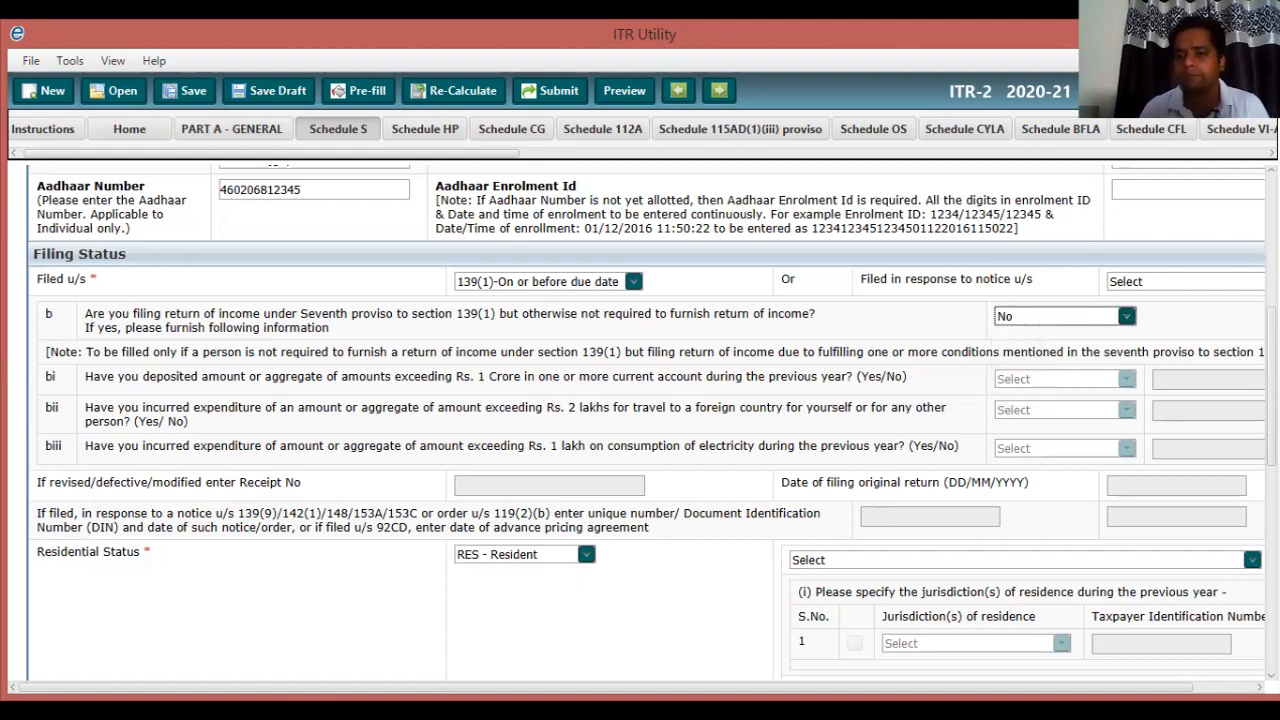
scroll(640, 420, down, 2)
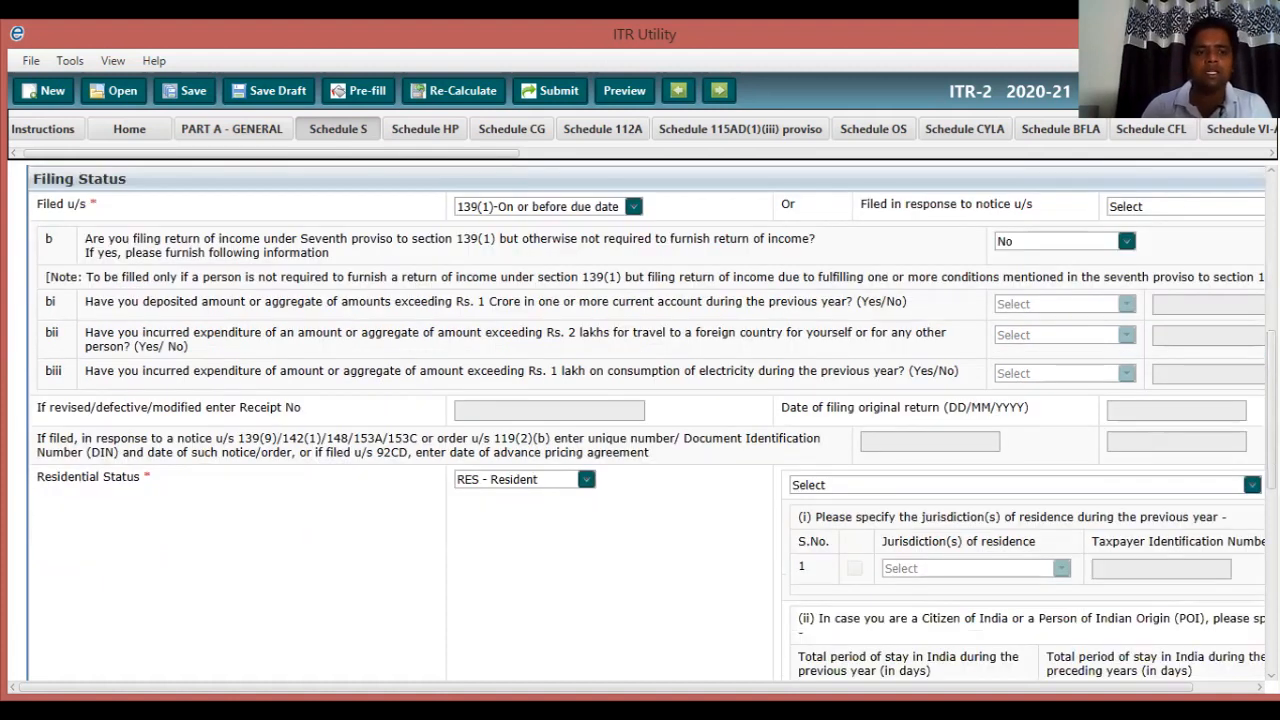
scroll(640, 420, down, 2)
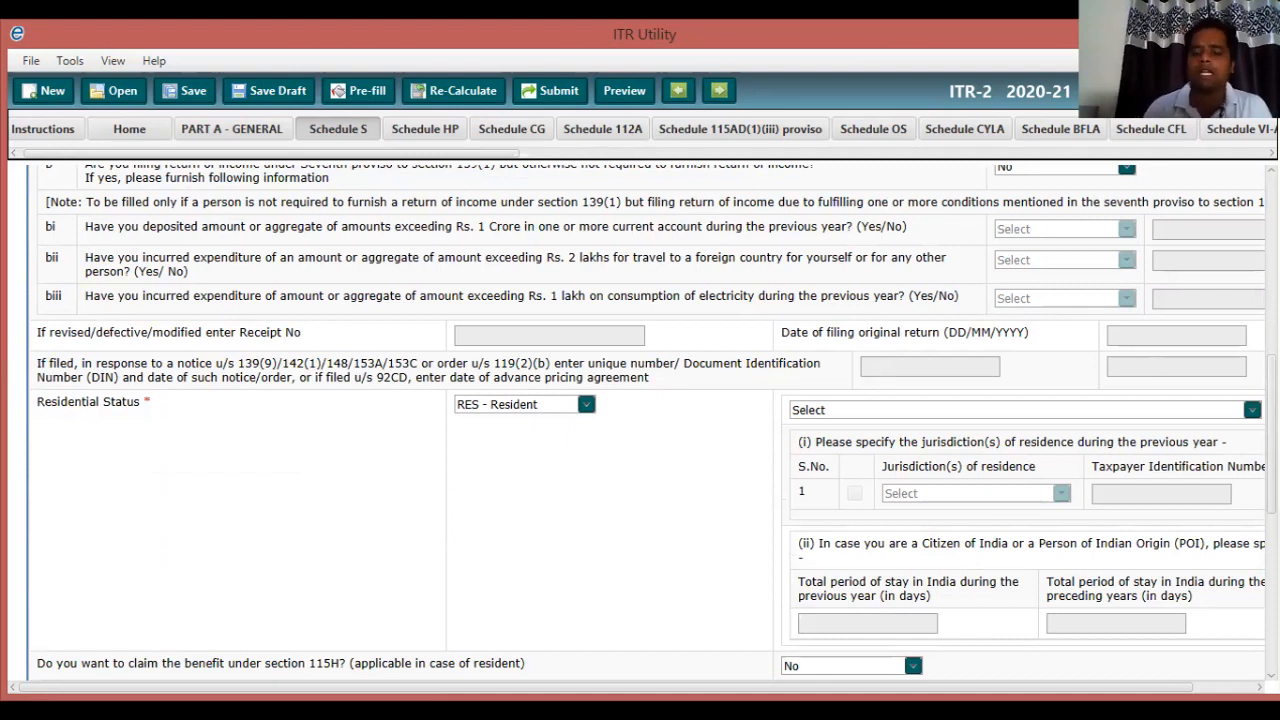
Keep RES - Resident and choose the 182 days or more [section 6(1)(a)] condition.
scroll(640, 420, down, 1)
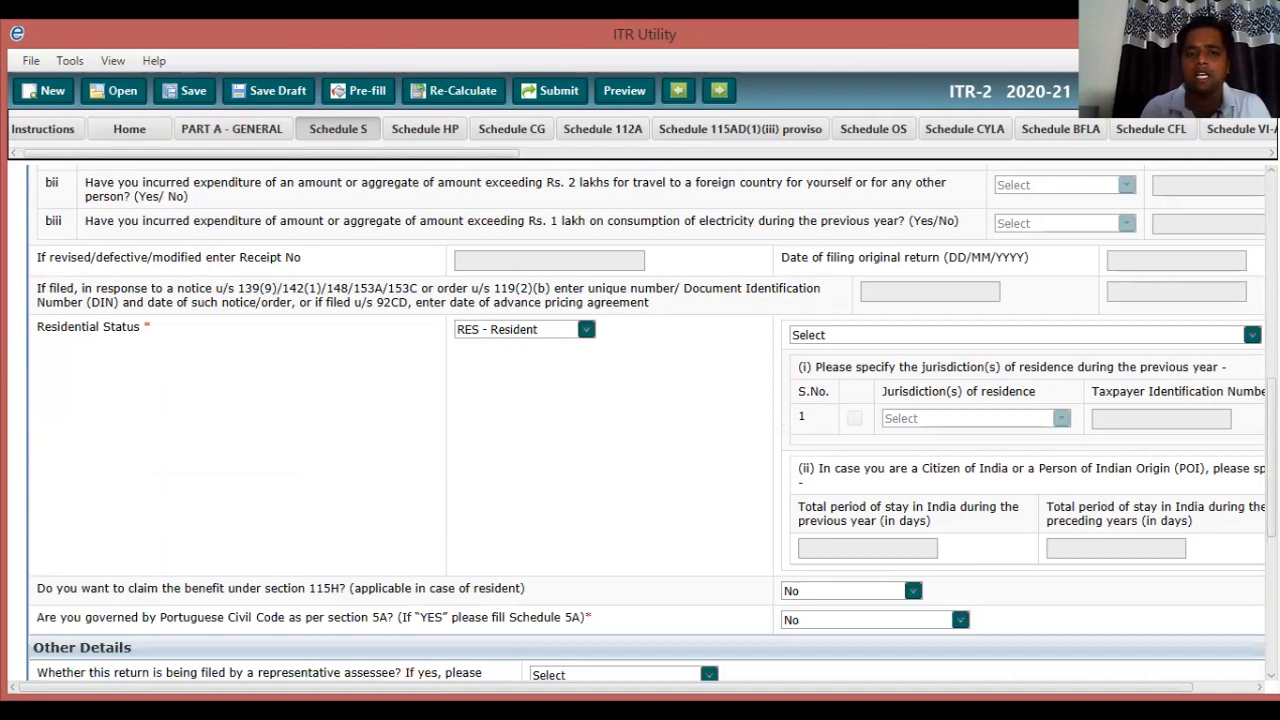
click(585, 329)
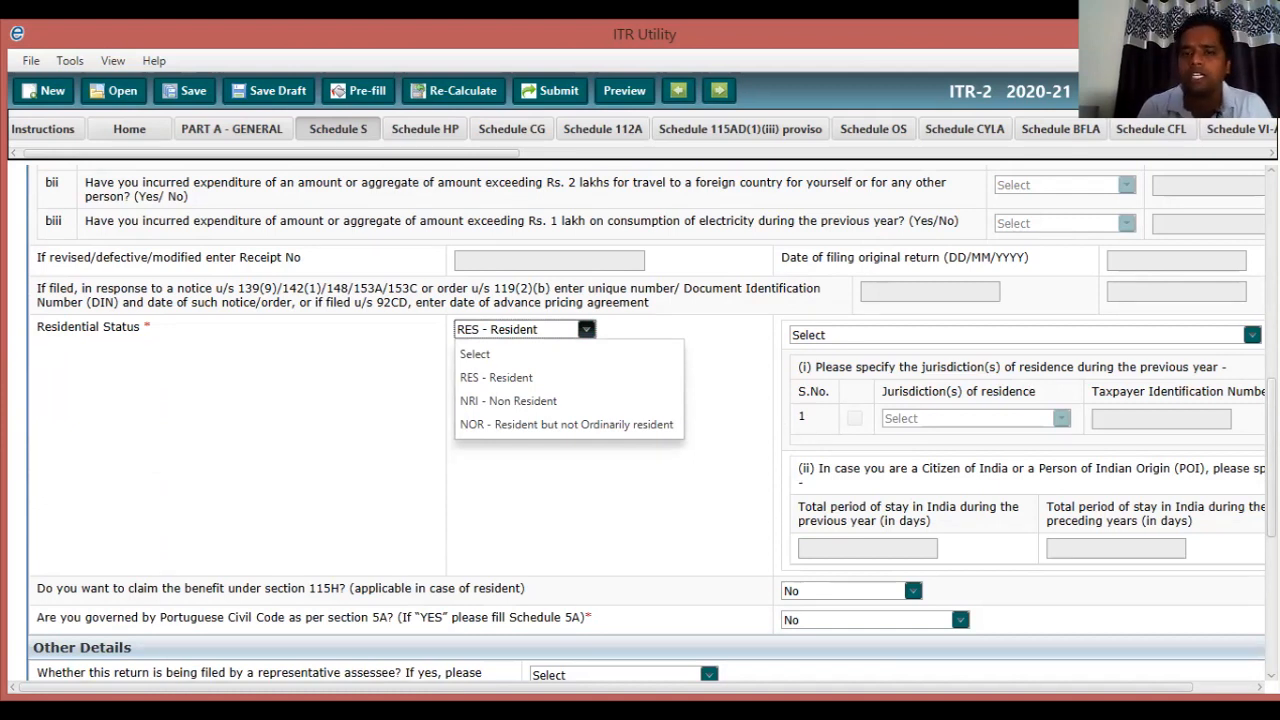
key(Escape)
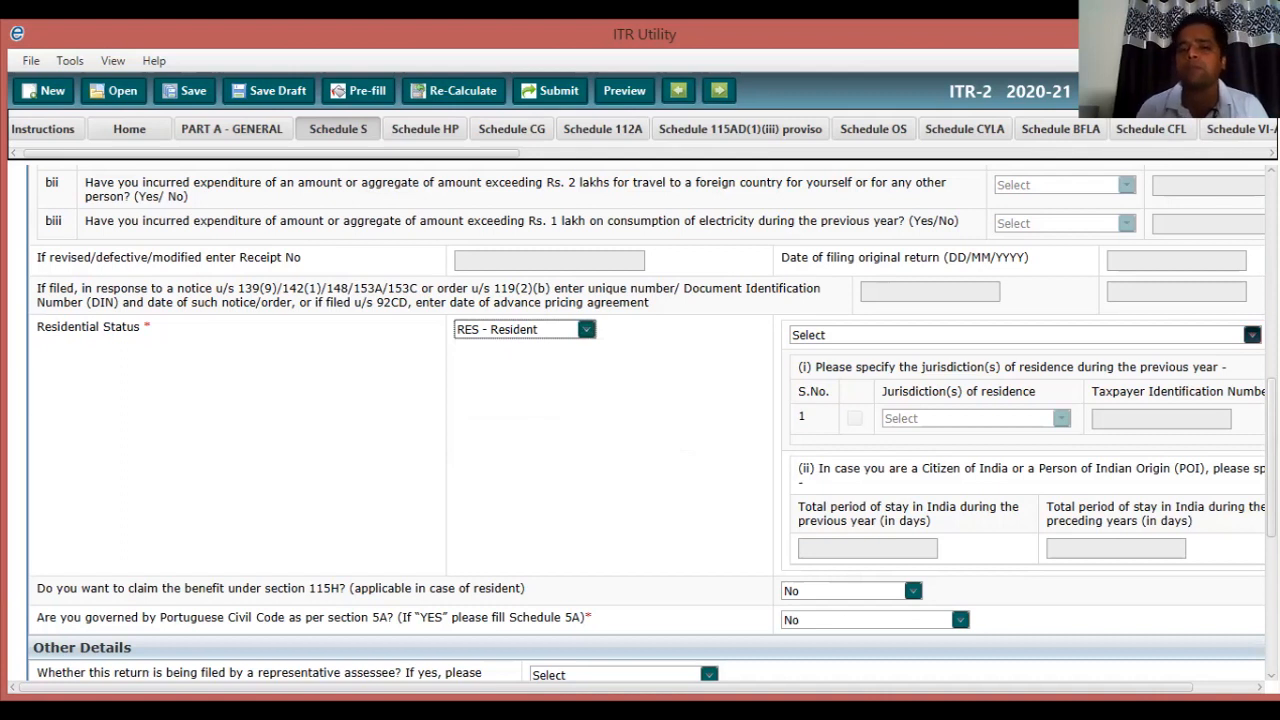
click(1251, 334)
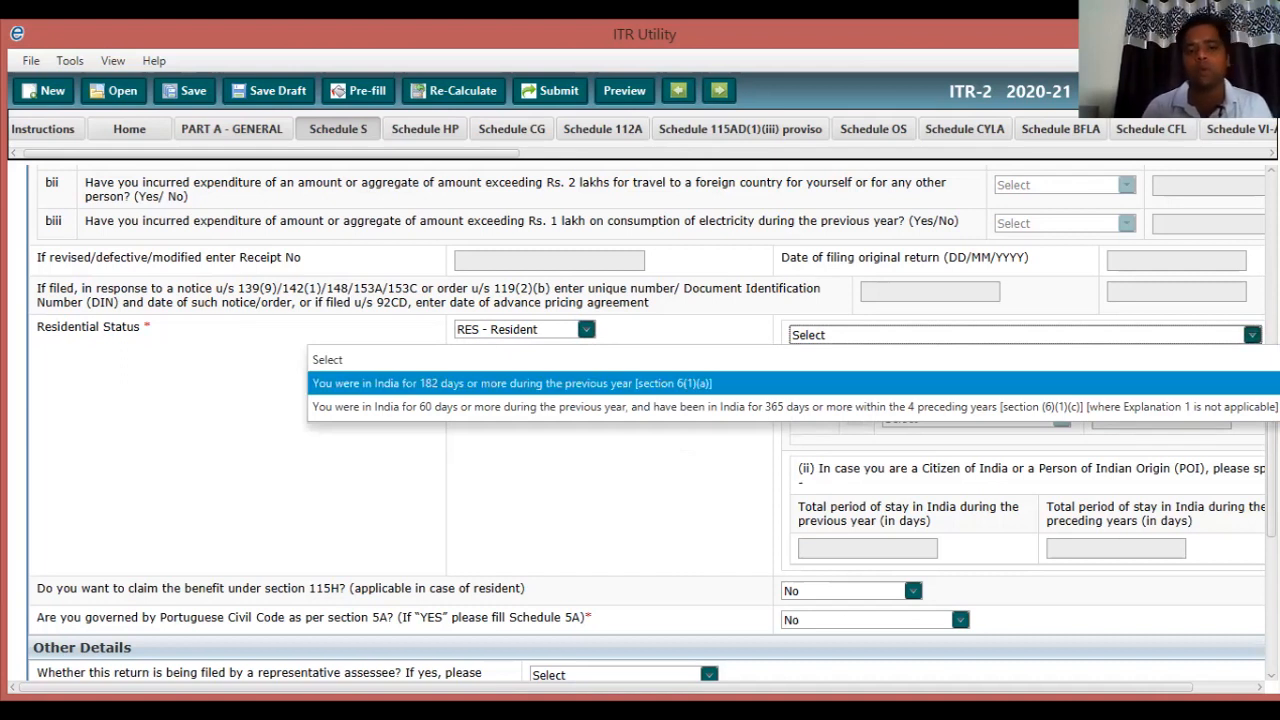
click(640, 383)
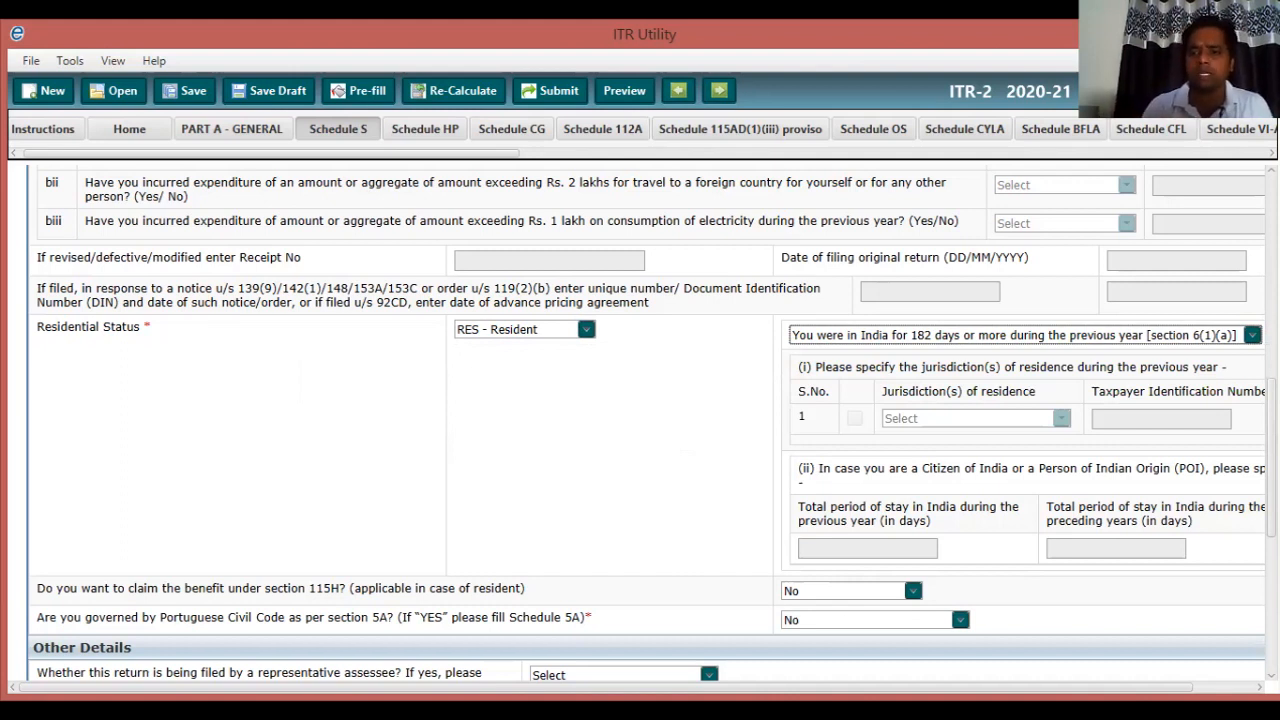
scroll(640, 420, down, 1)
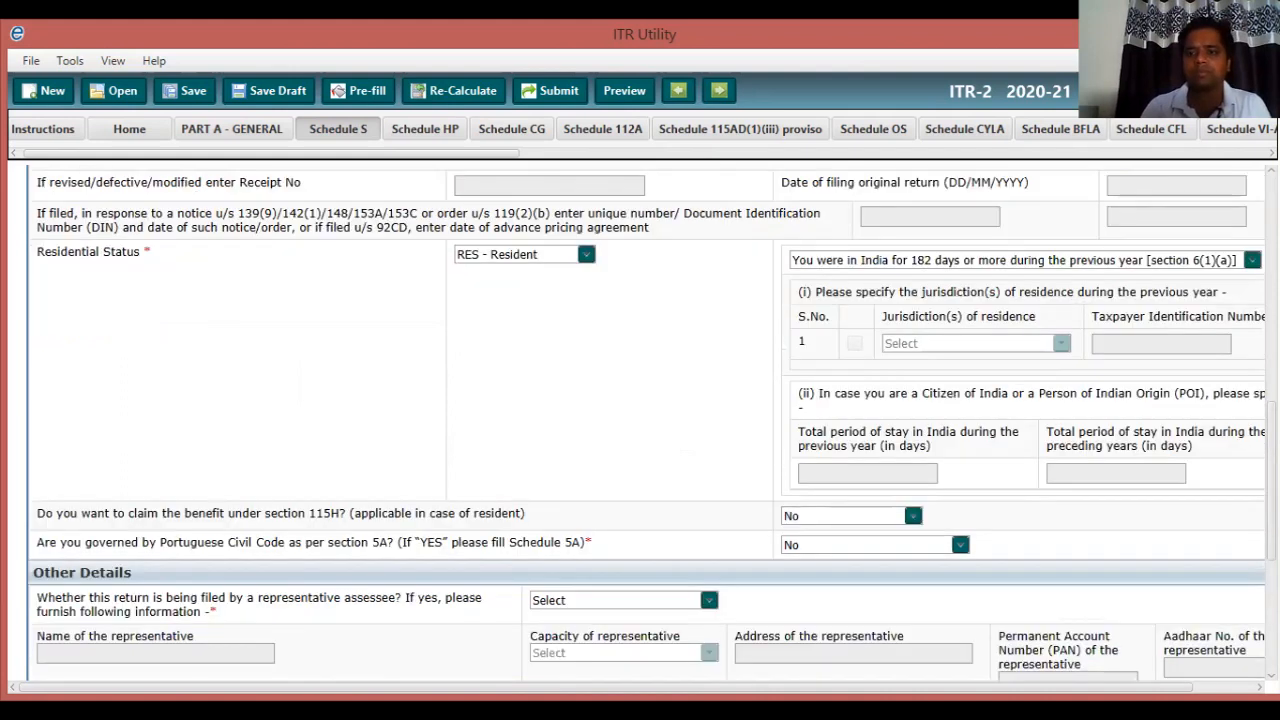
scroll(640, 420, down, 1)
scroll(640, 420, down, 1)
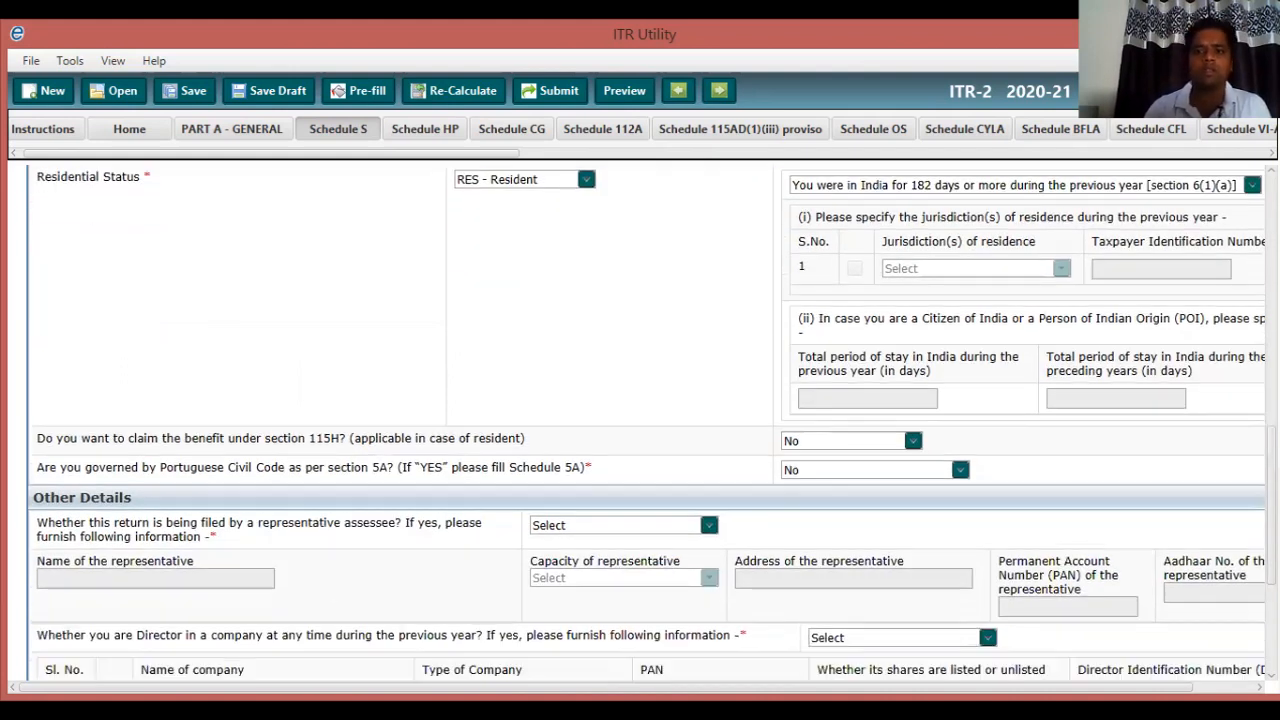
scroll(640, 420, down, 1)
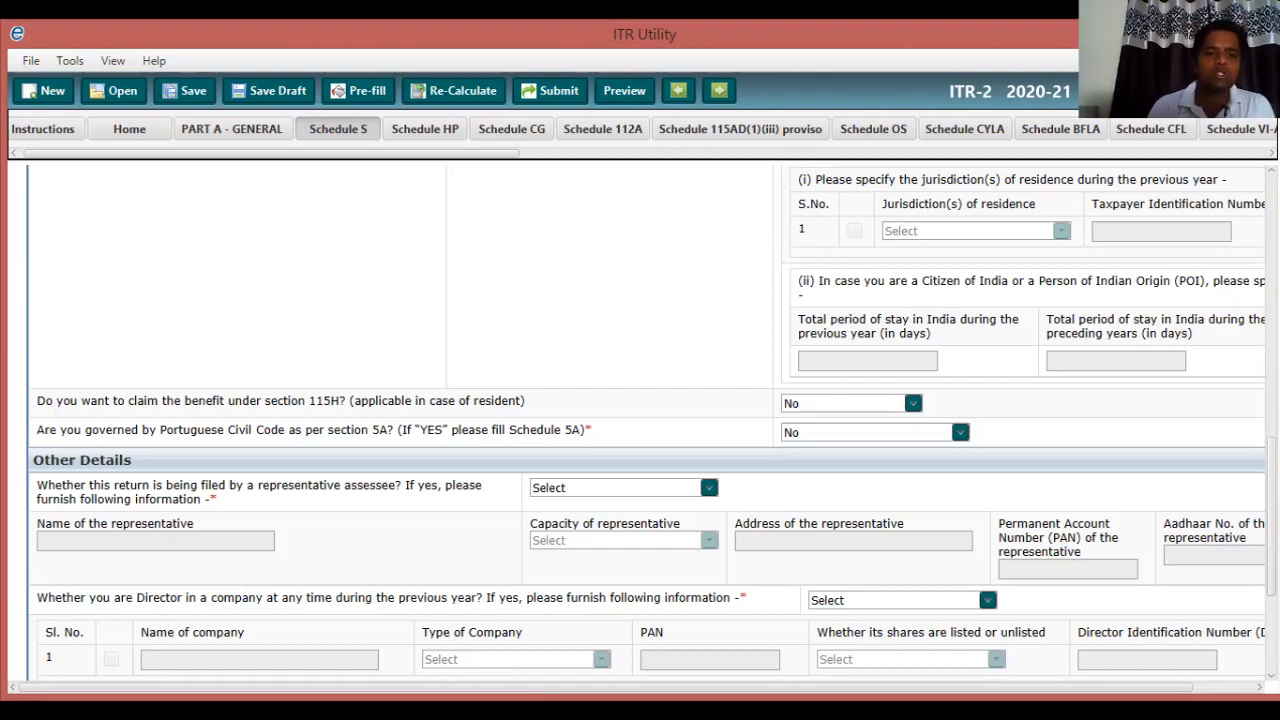
scroll(640, 420, down, 3)
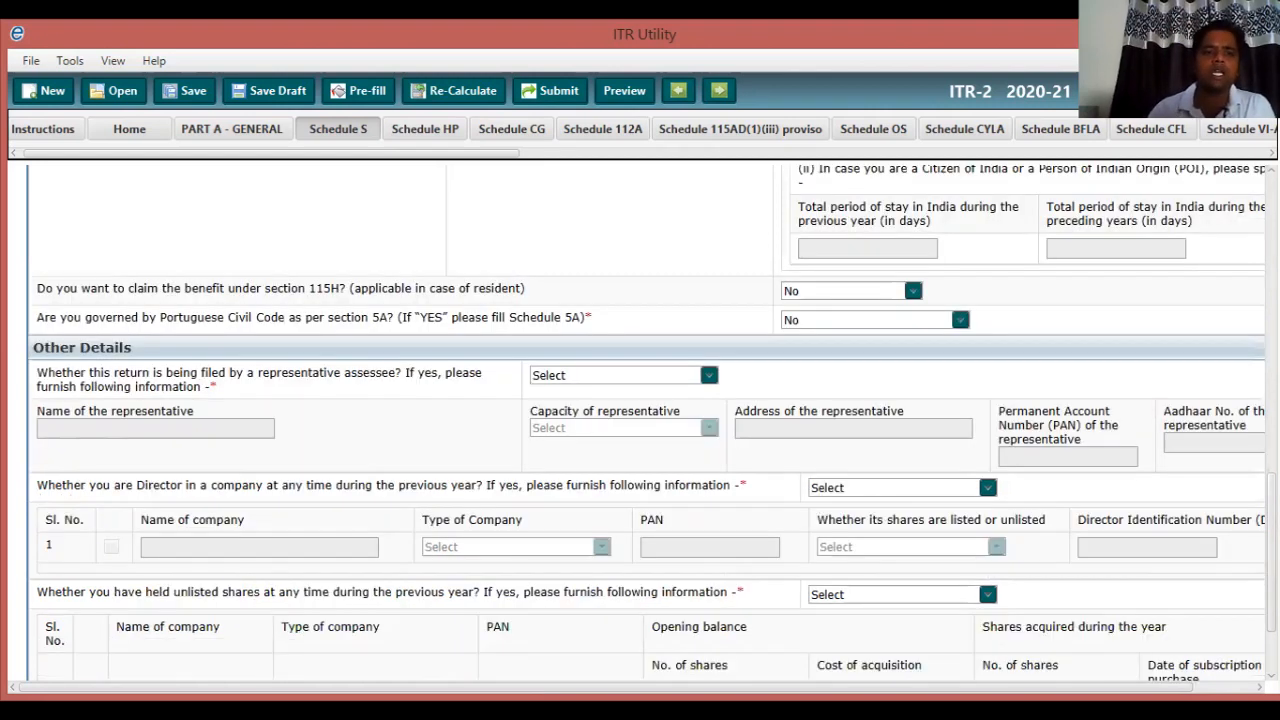
scroll(640, 420, down, 2)
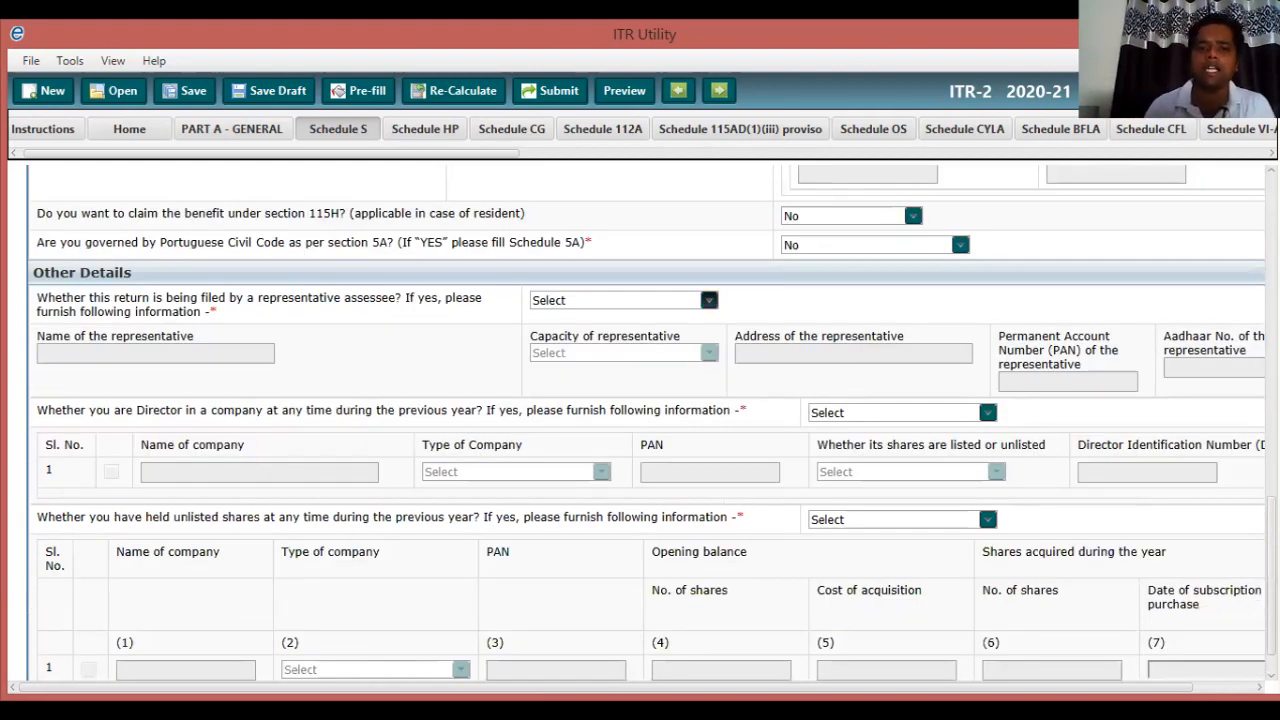
Set both the representative-assessee and Director in a company dropdowns to No.
click(708, 300)
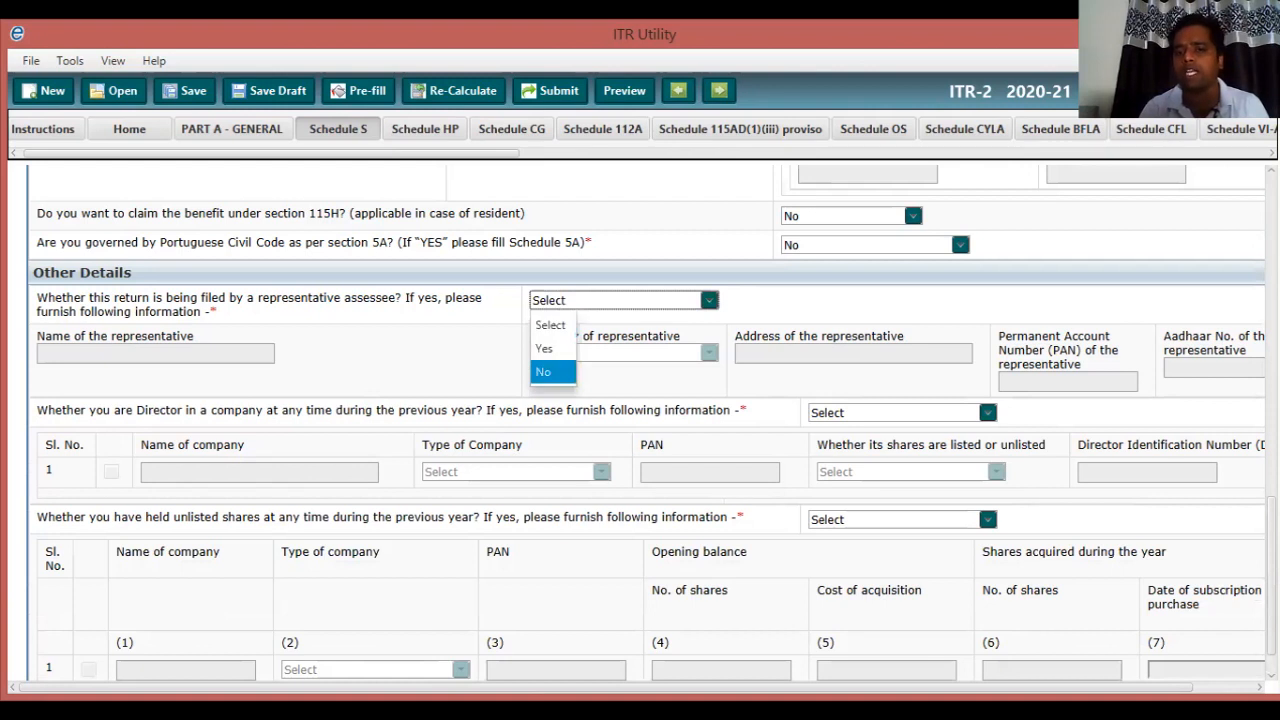
click(550, 371)
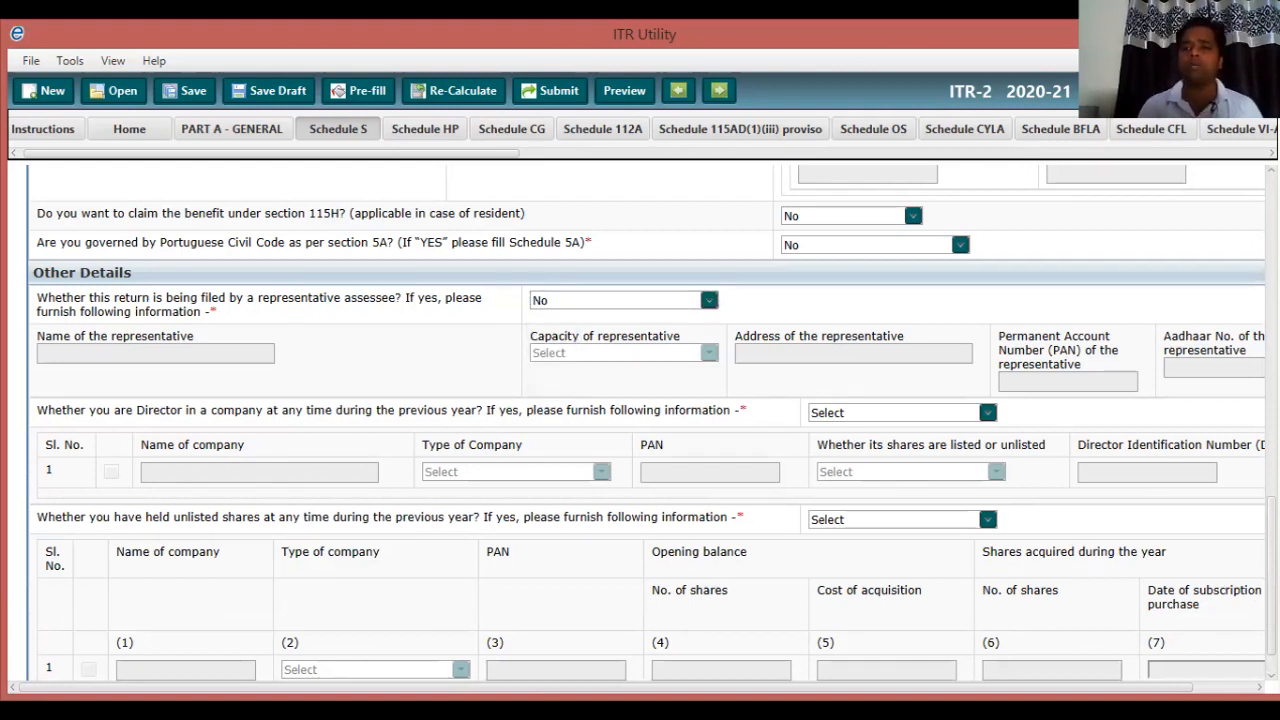
scroll(652, 423, down, 1)
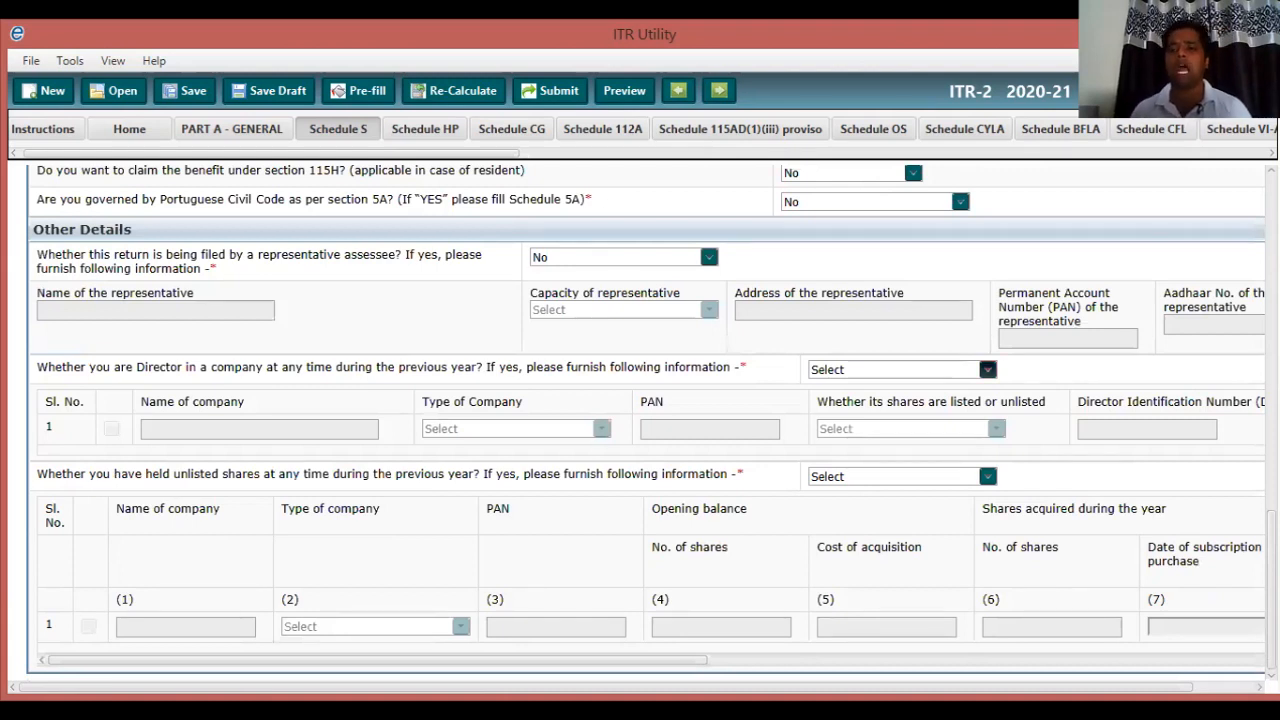
click(987, 369)
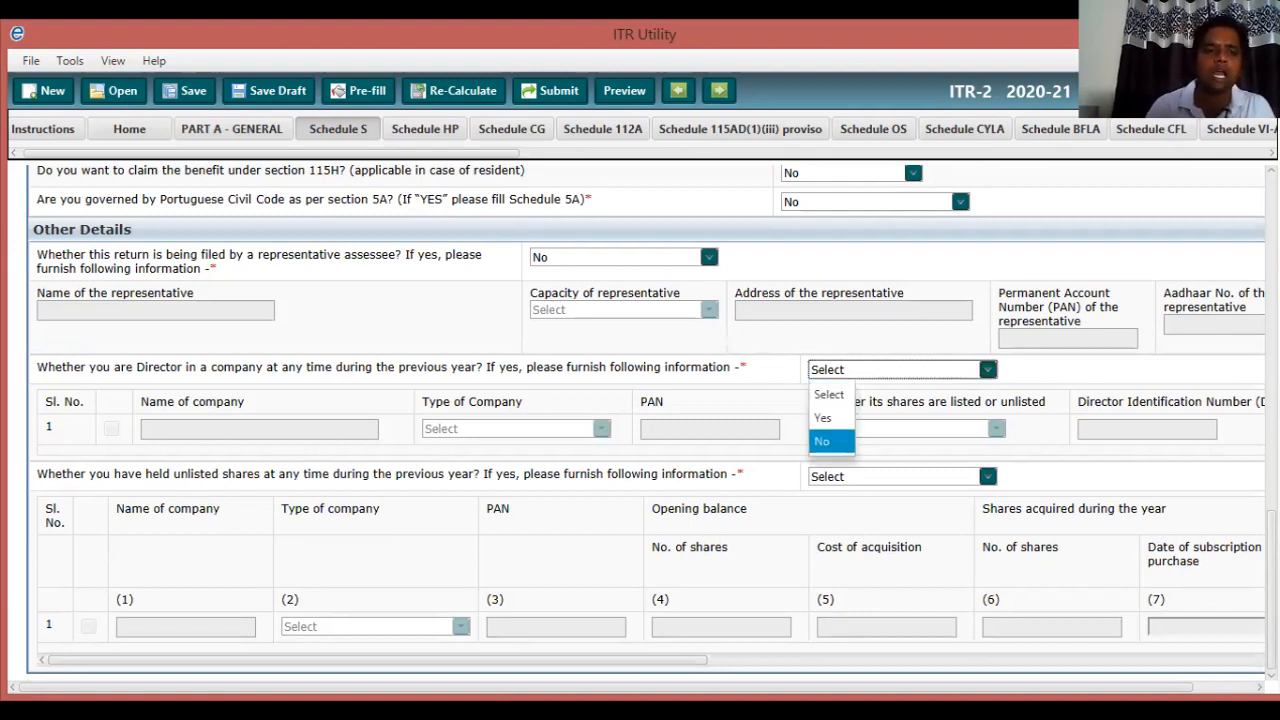
key(Return)
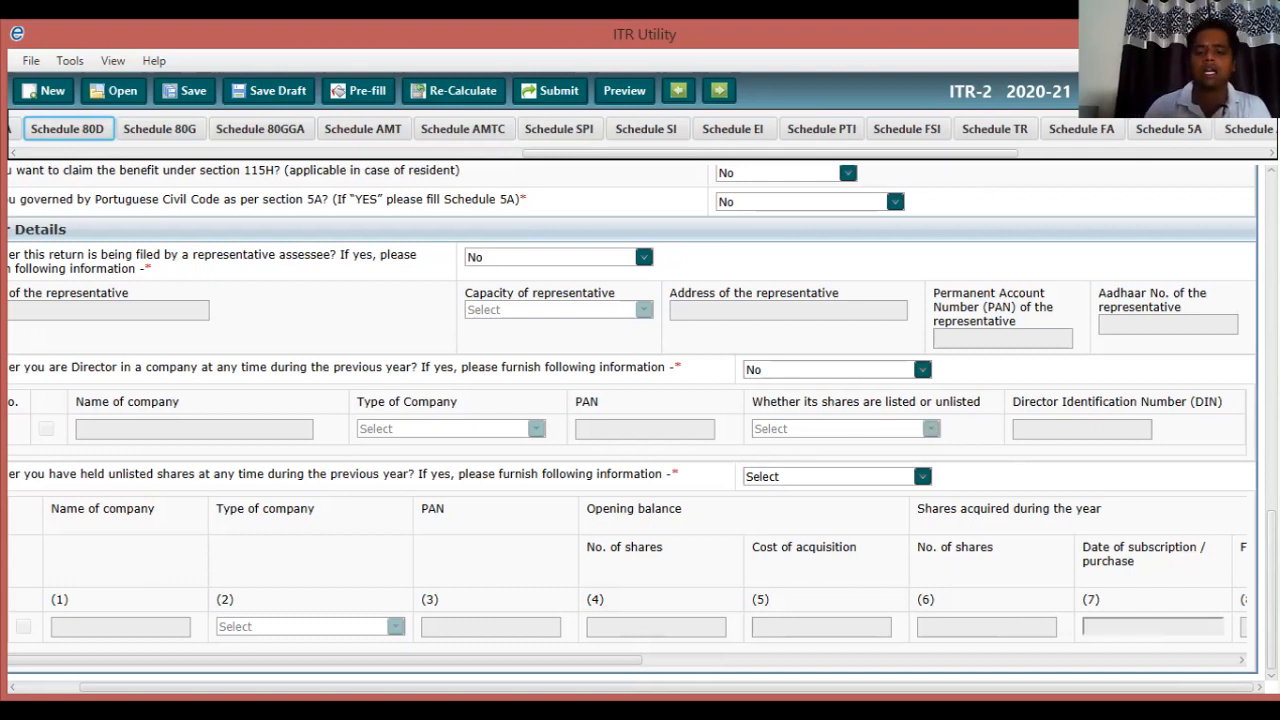
Answer No to the unlisted-shares question.
click(12, 687)
key(Left)
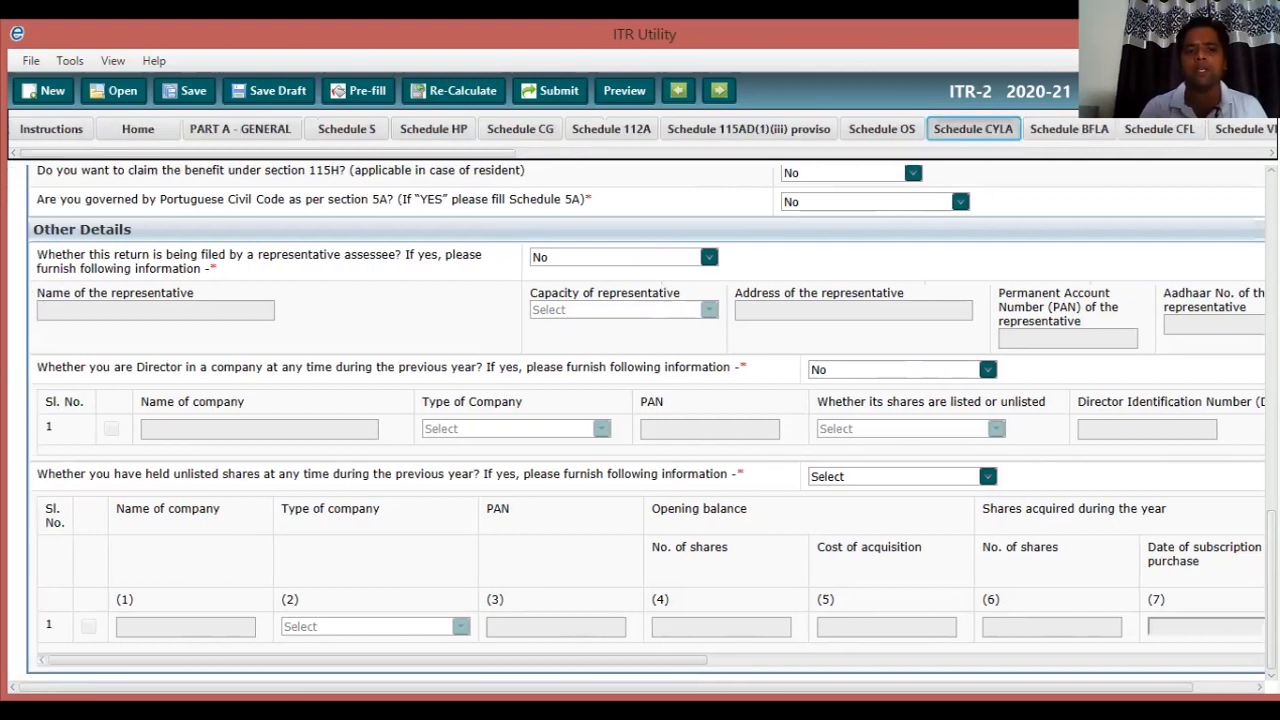
click(988, 477)
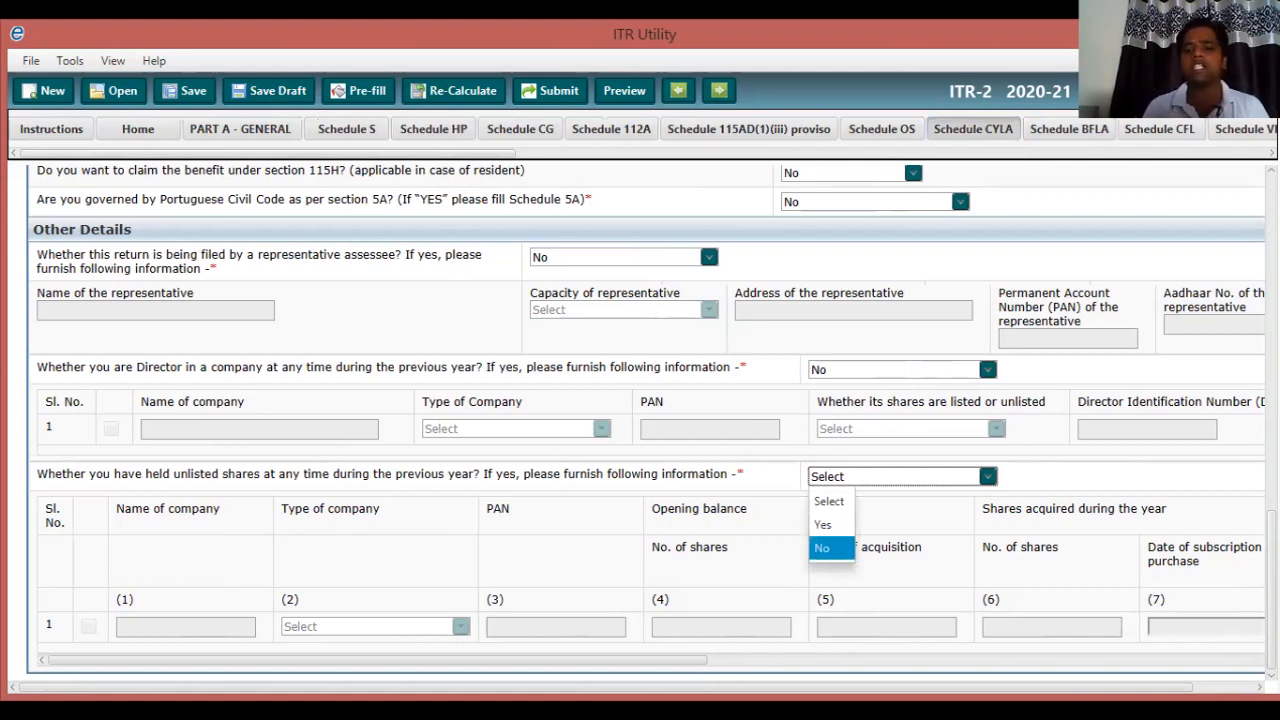
click(831, 548)
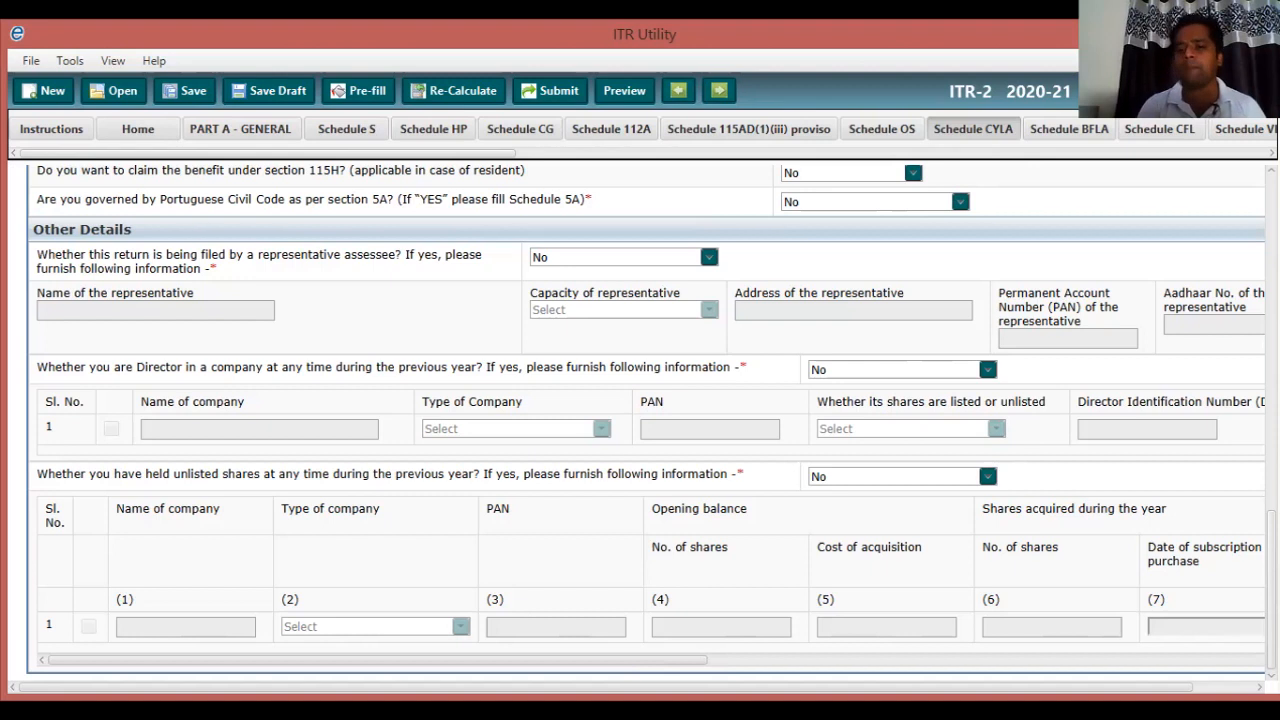
Scroll across the Other Details table to review it, then return to the top of the form.
scroll(650, 580, right, 1)
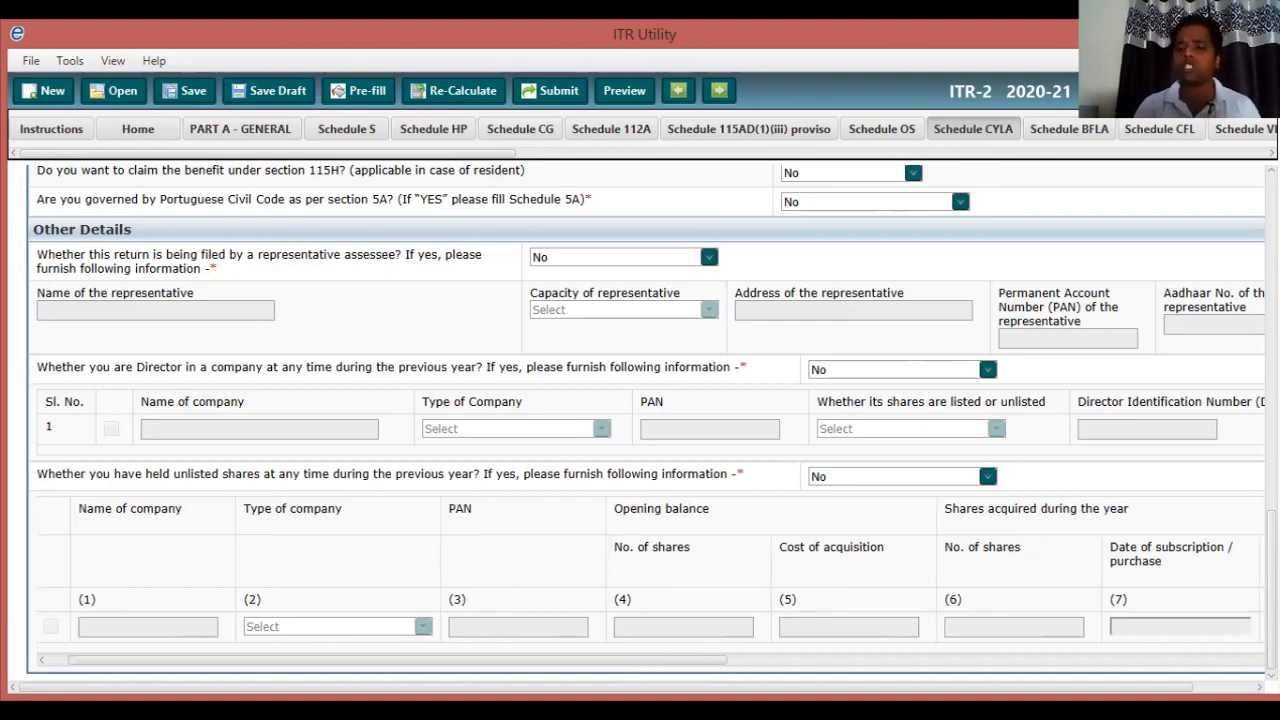
scroll(653, 581, right, 1)
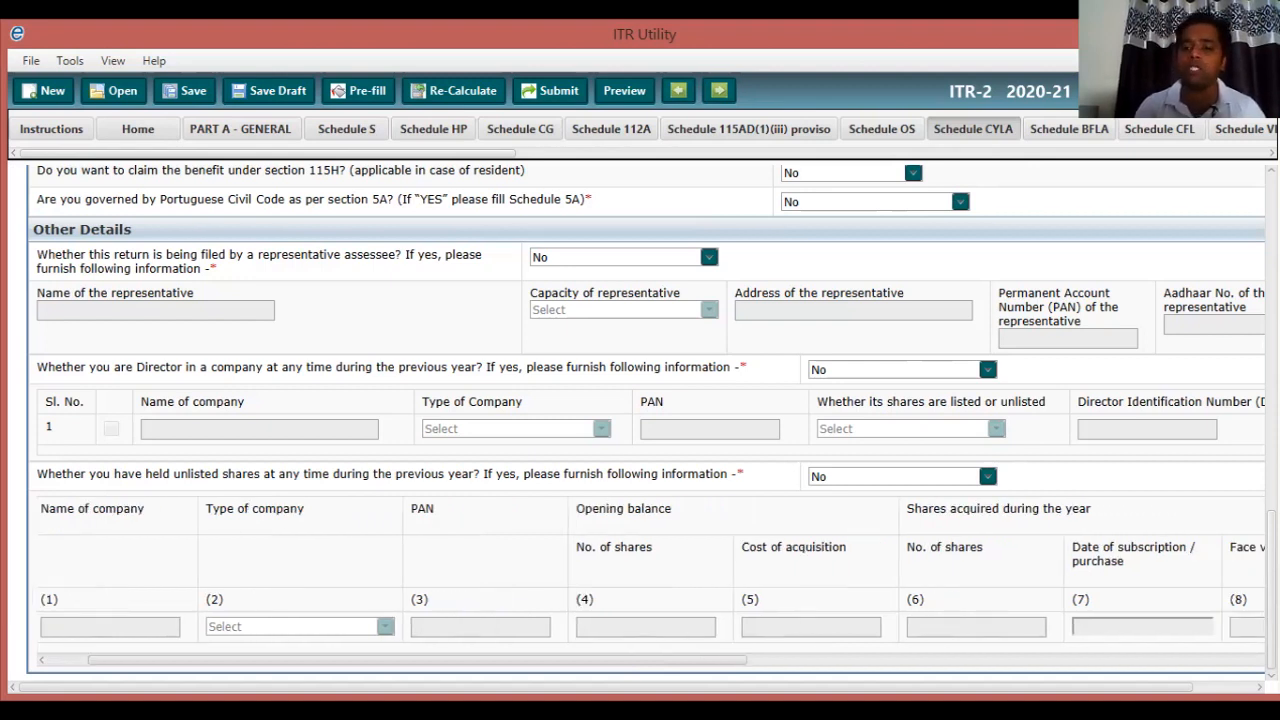
scroll(650, 580, right, 3)
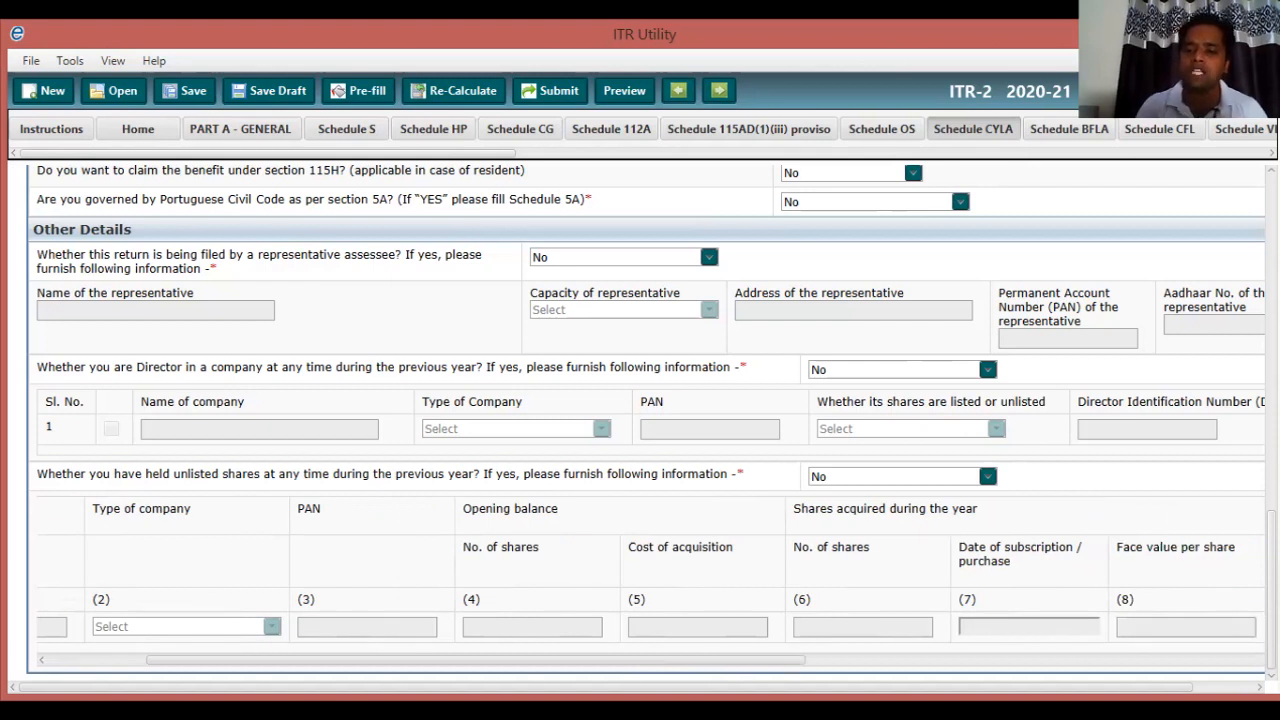
scroll(650, 580, right, 4)
scroll(650, 580, right, 3)
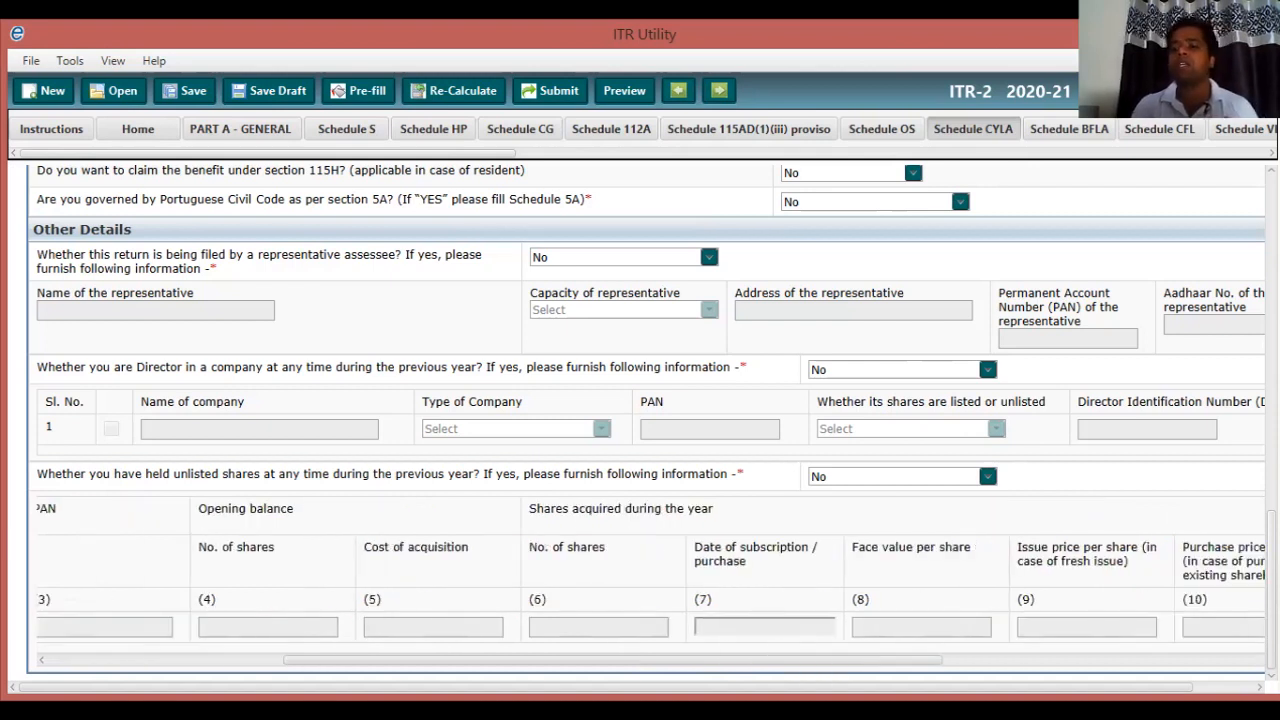
scroll(650, 580, right, 3)
scroll(650, 580, right, 5)
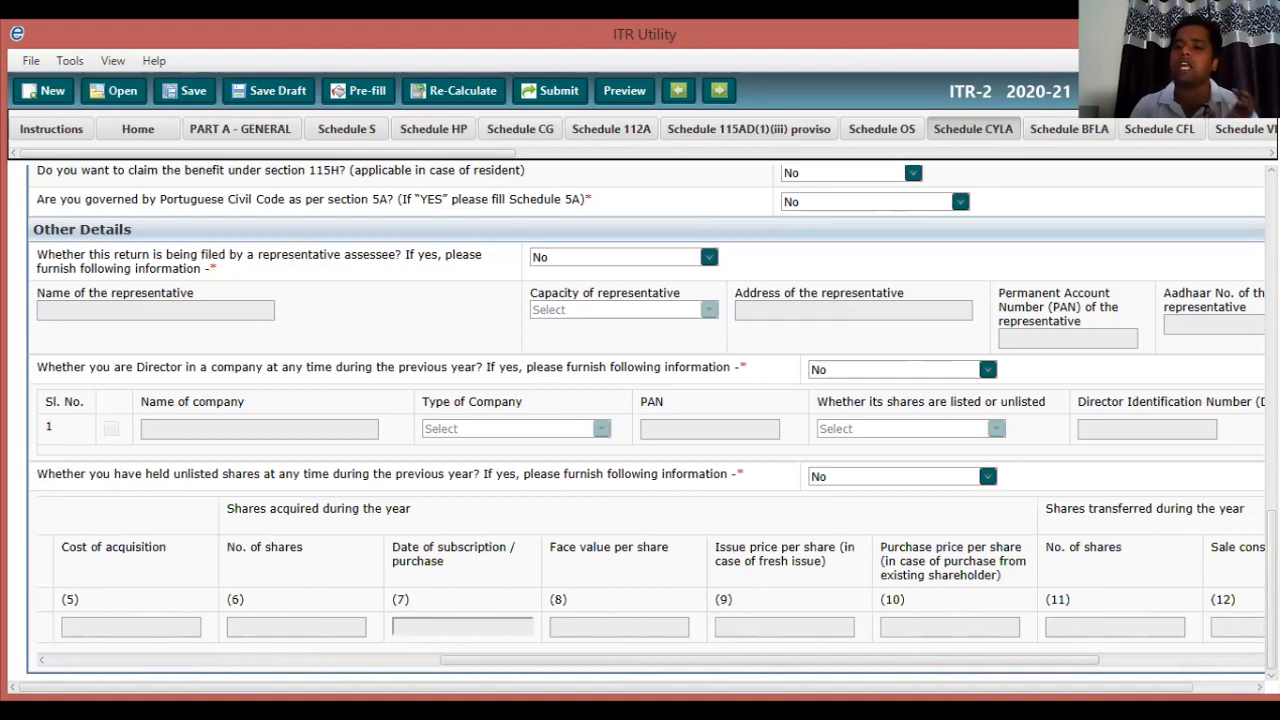
scroll(650, 580, right, 1)
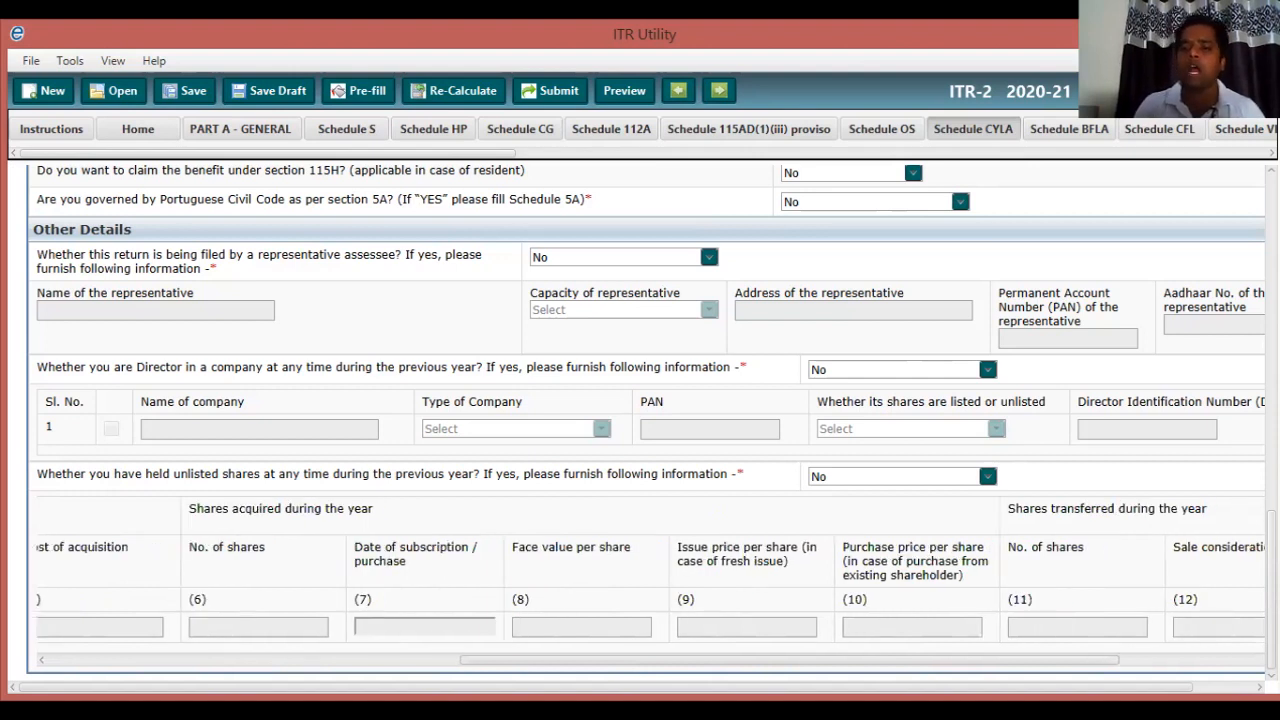
scroll(650, 580, right, 4)
scroll(650, 580, right, 6)
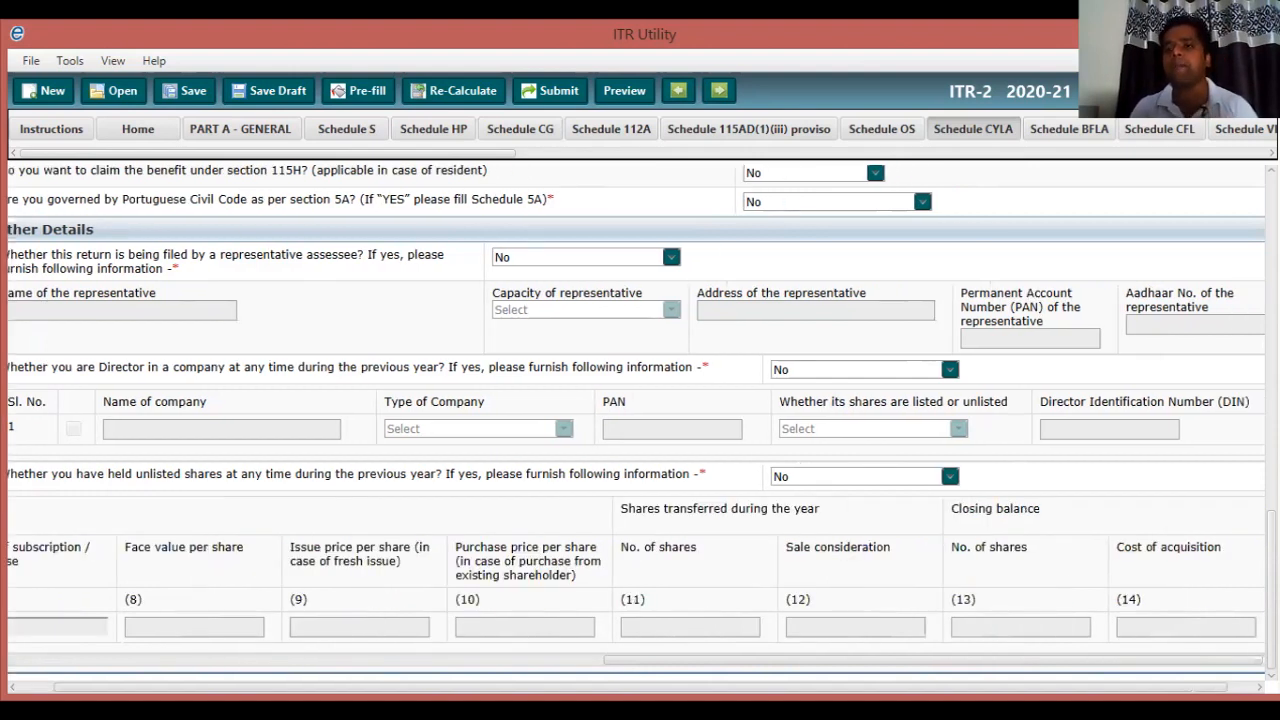
scroll(650, 580, right, 2)
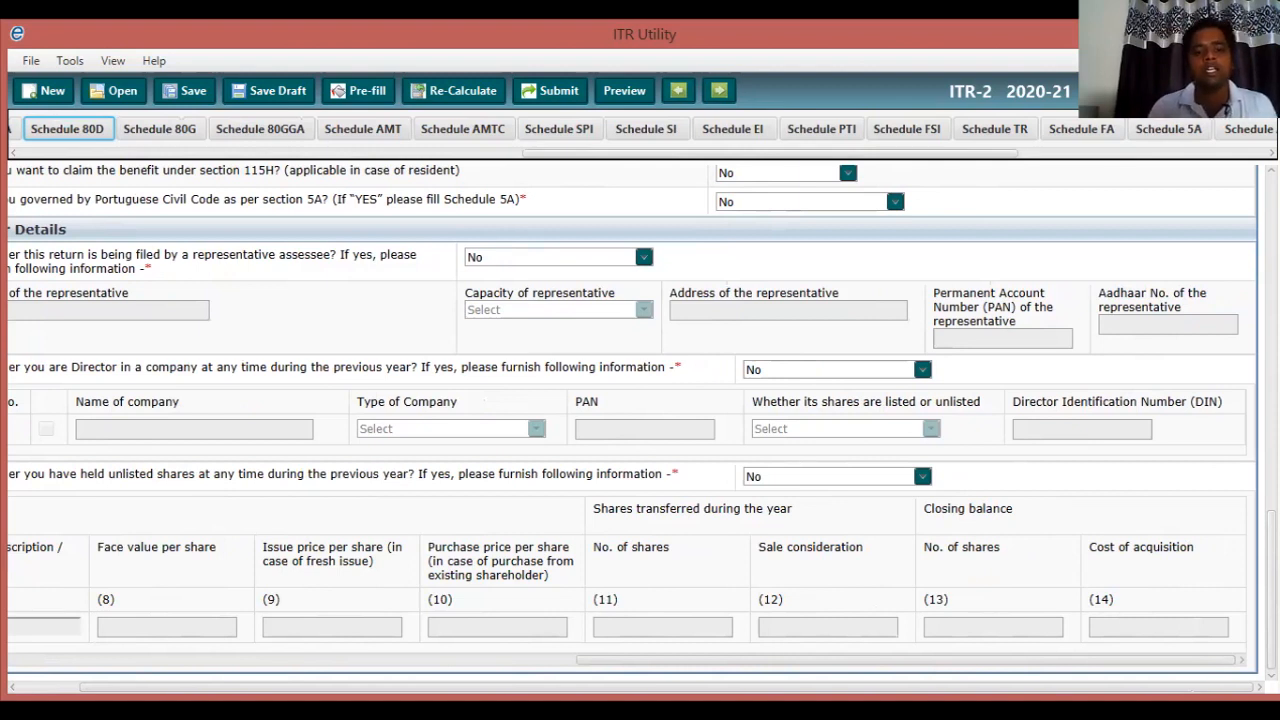
scroll(640, 420, up, 1)
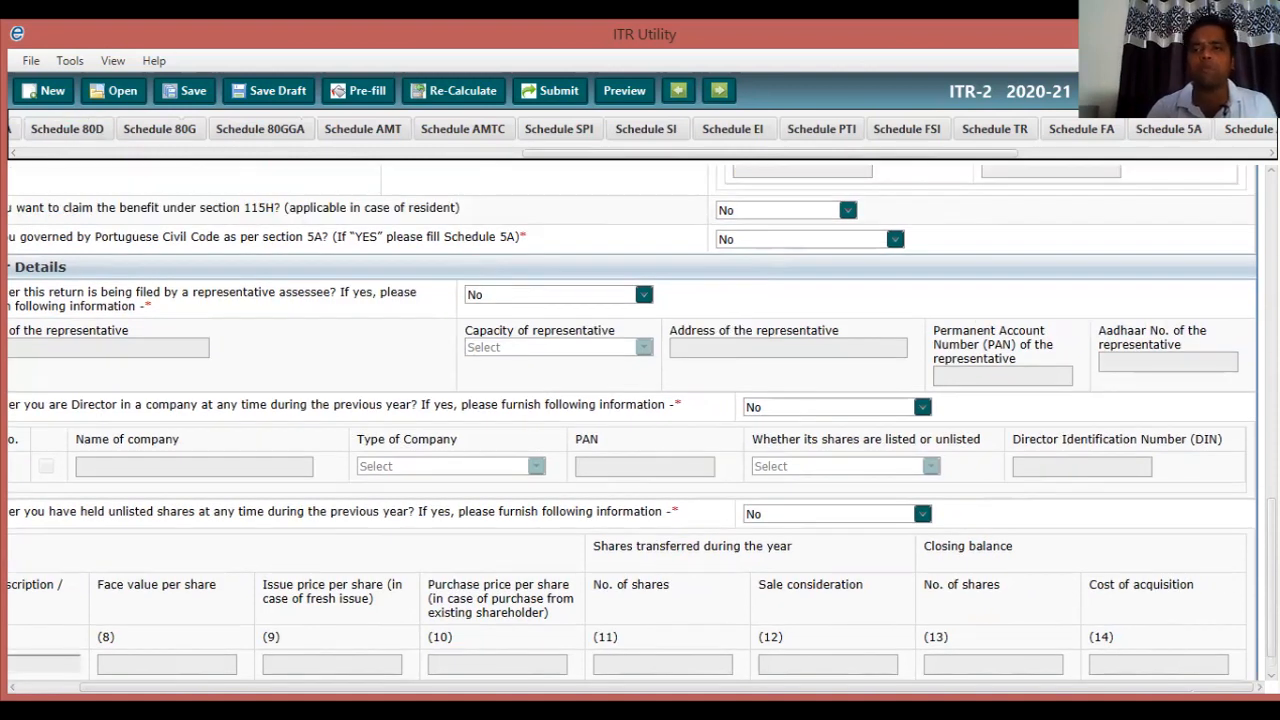
scroll(640, 420, up, 10)
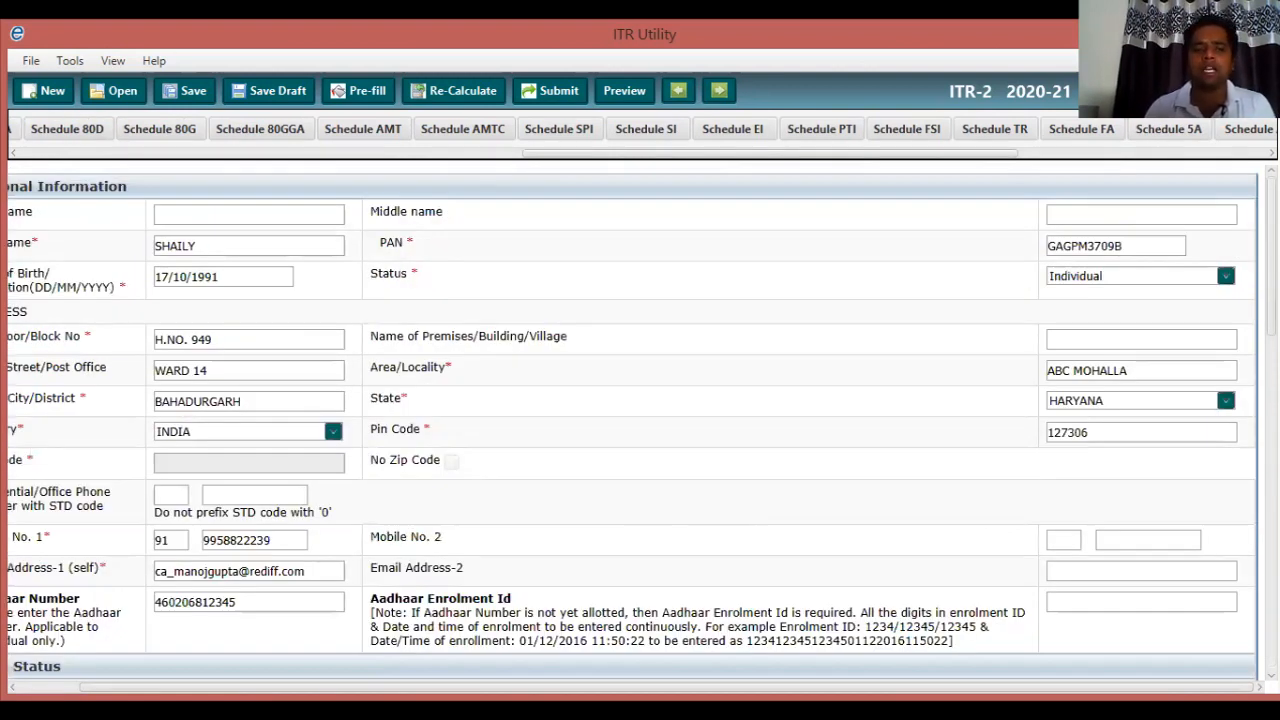
scroll(973, 129, left, 10)
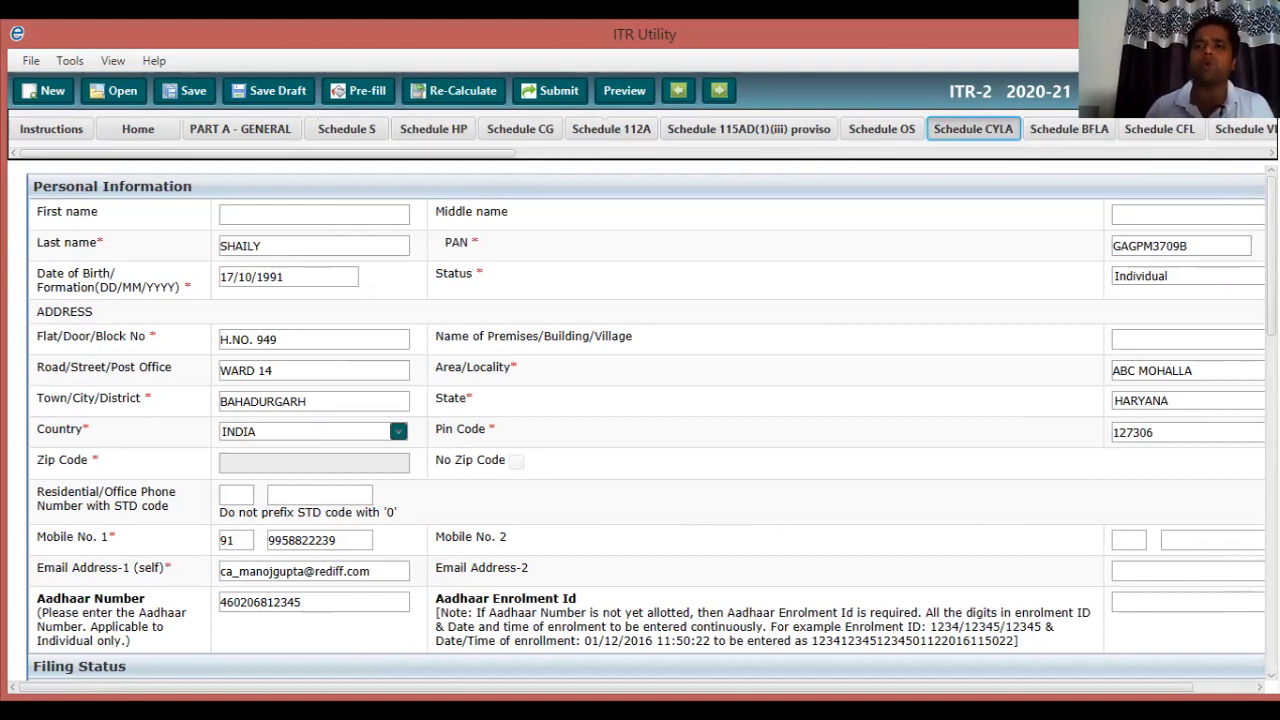
click(236, 339)
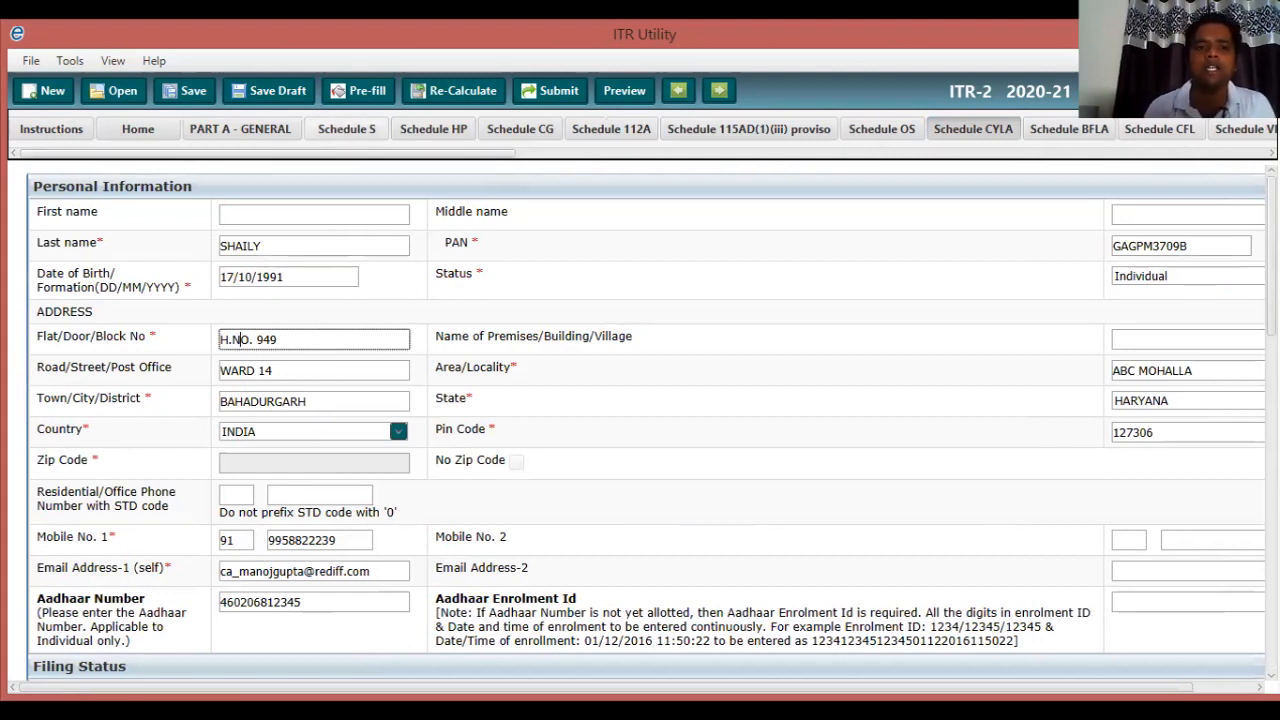
In Schedule S, enter the employer name 'SHREE VISHNU INFRACITY PRIVATE LIMITE'.
click(346, 129)
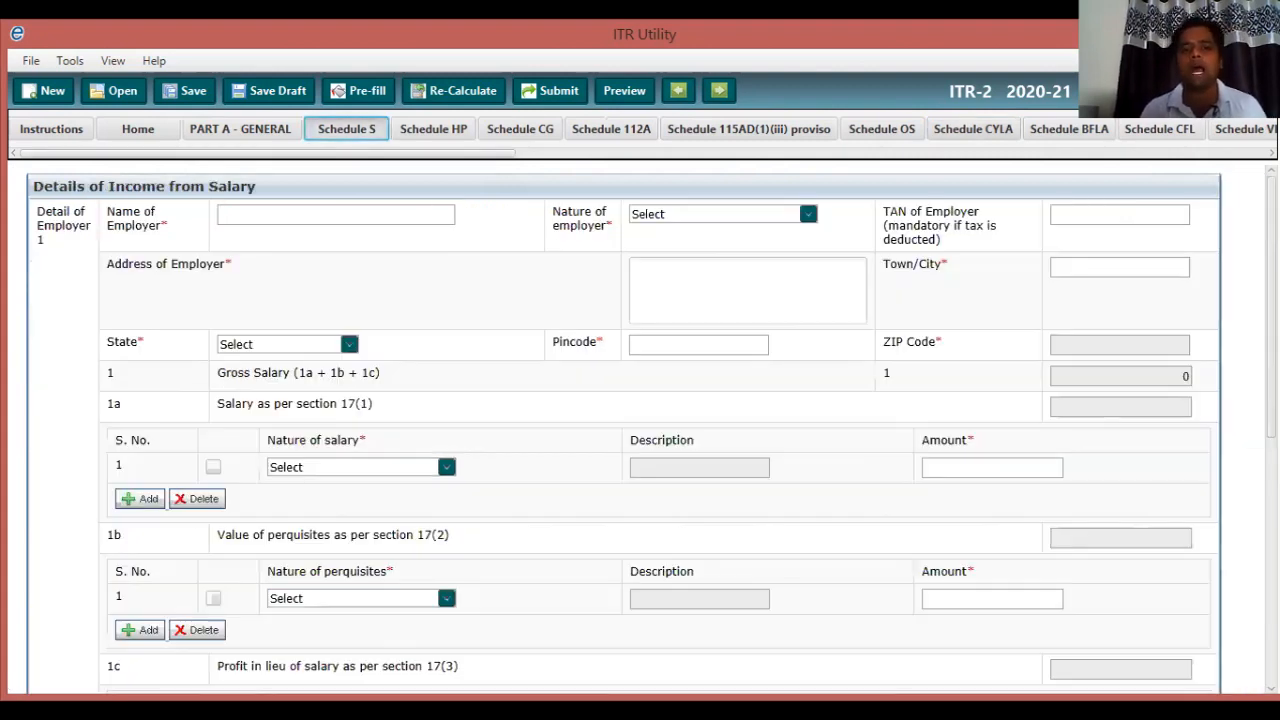
click(520, 129)
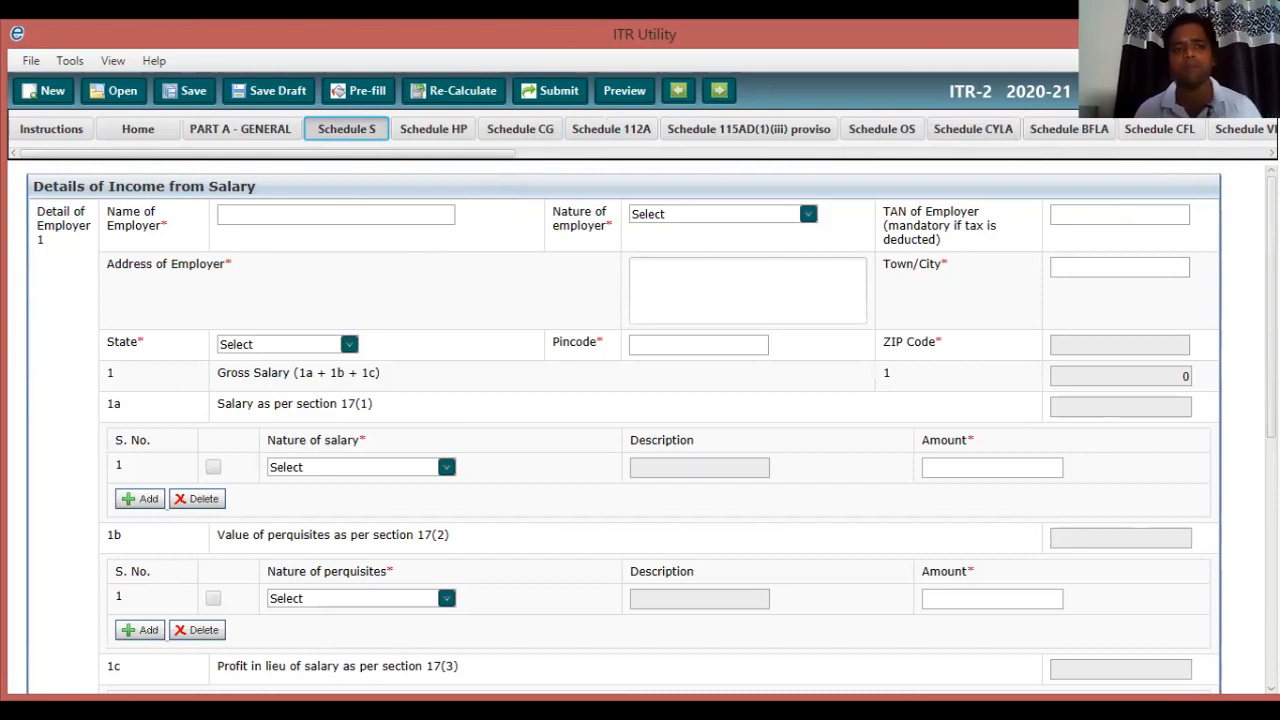
click(336, 215)
text(SHR)
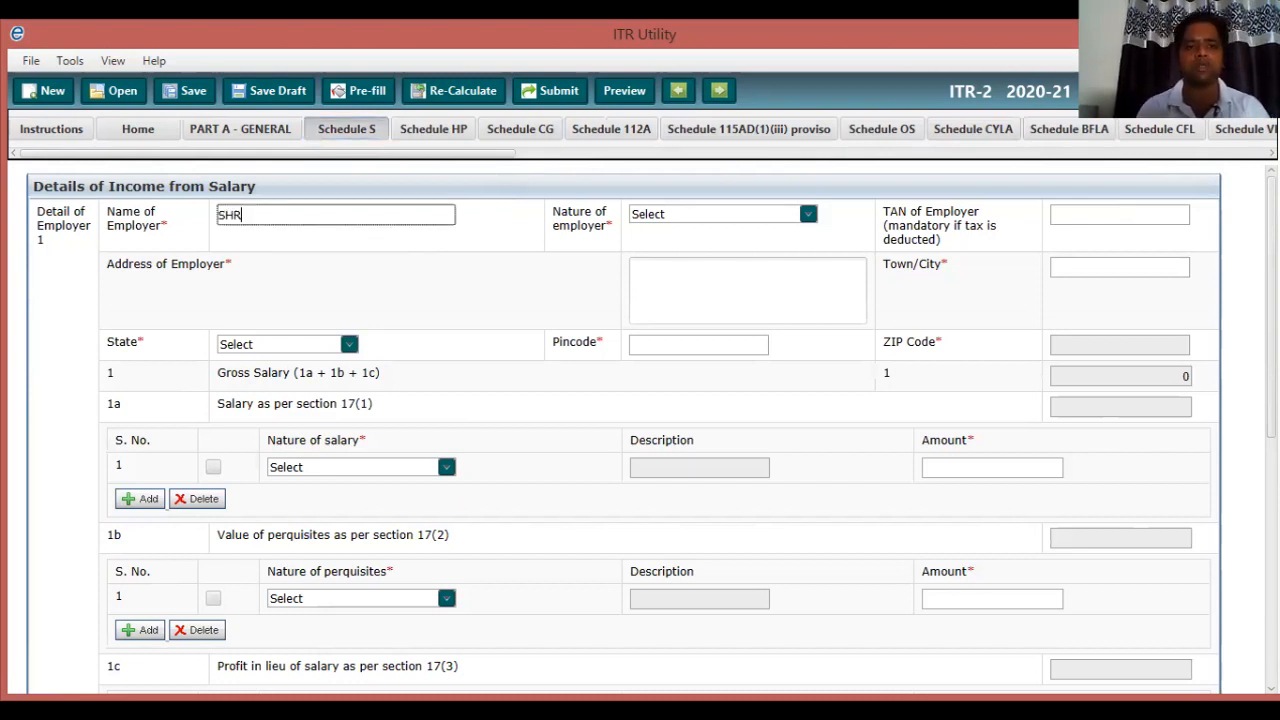
text(EE)
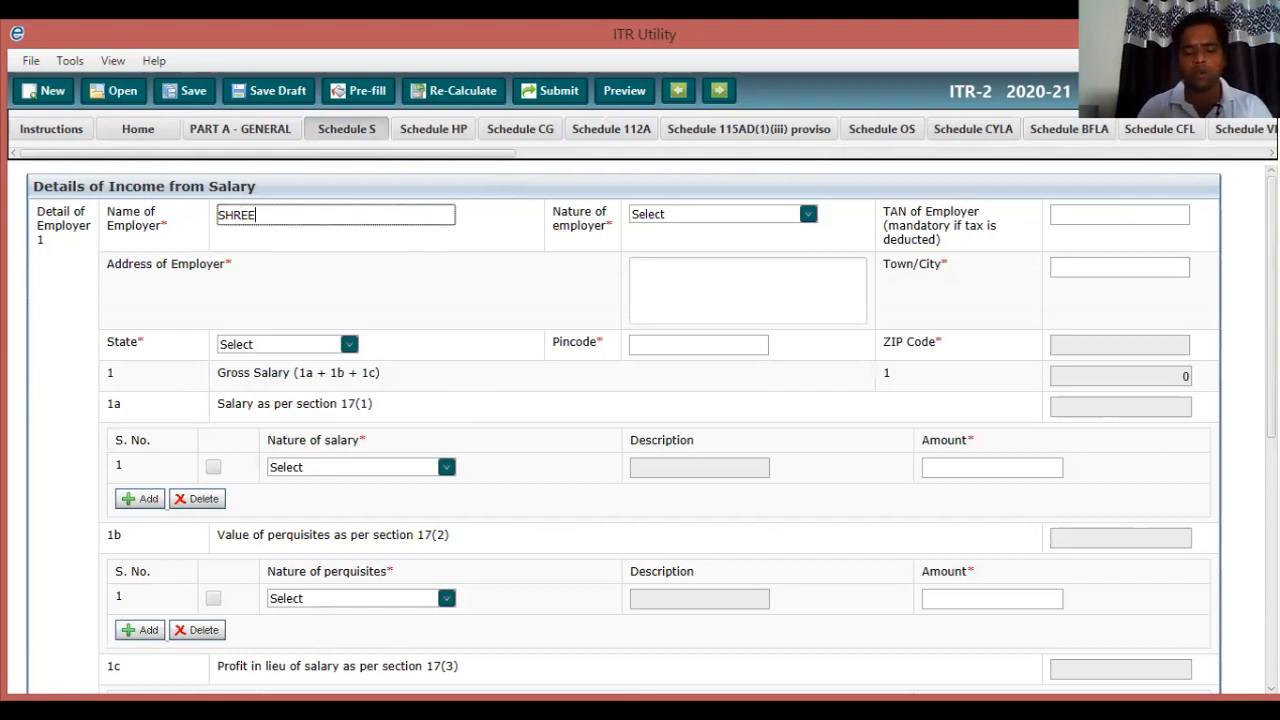
text( VISHNU)
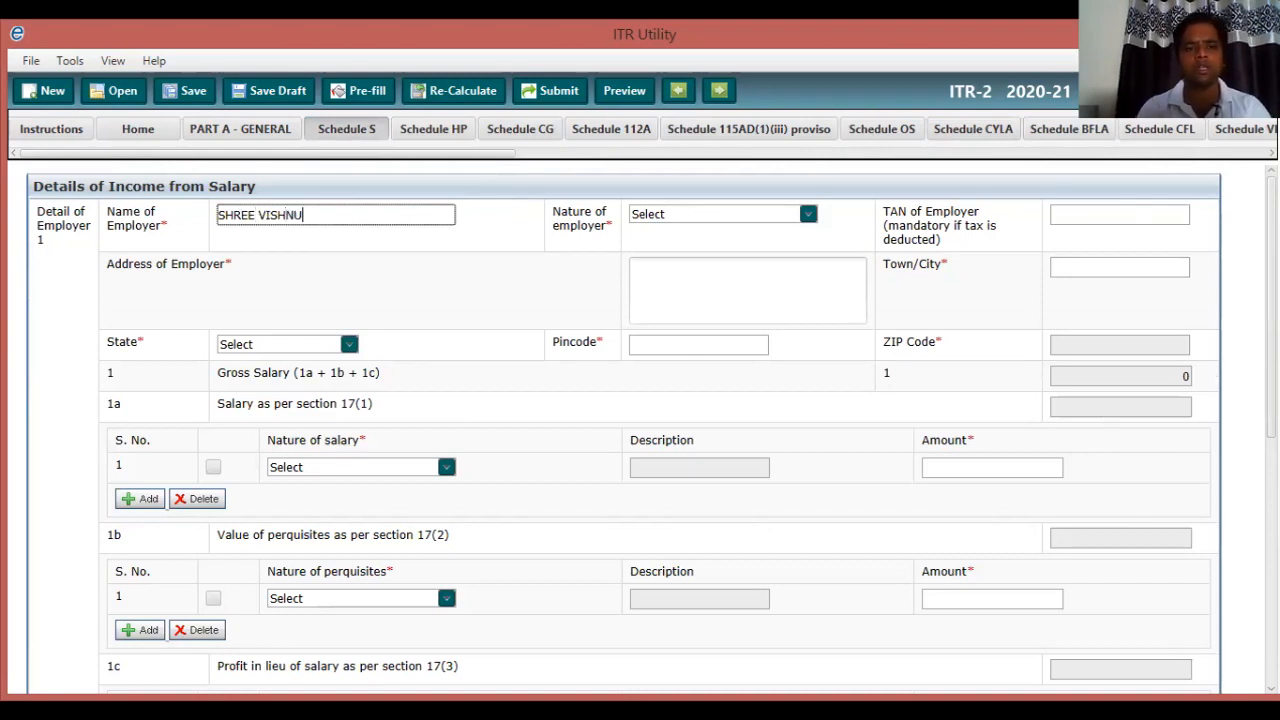
text( INFRACITY PRIVATE L)
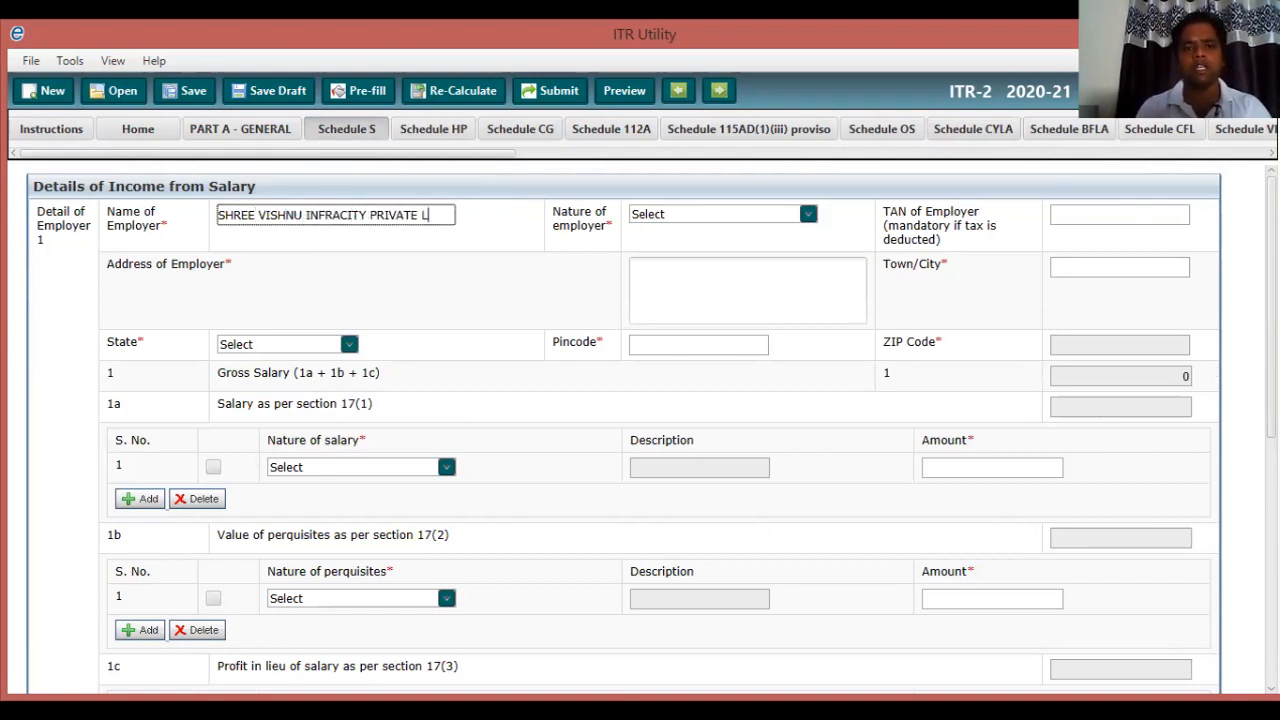
text(IMITE)
key(Tab)
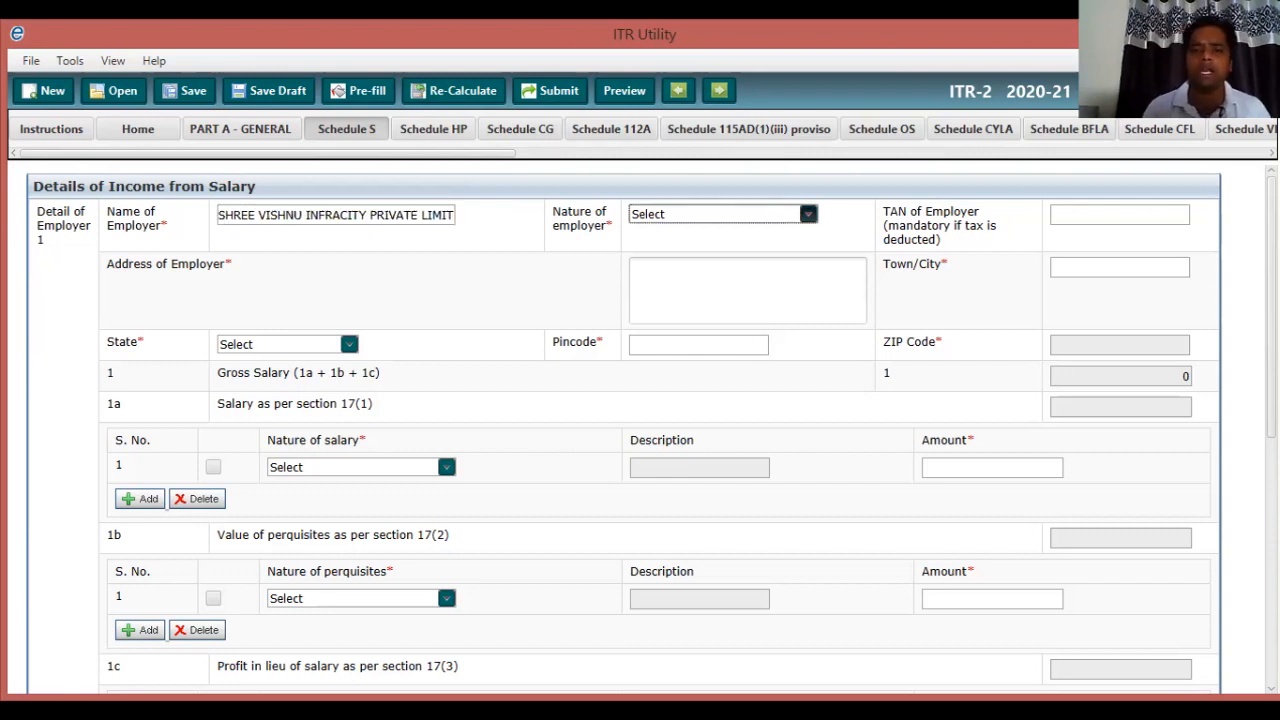
Set the nature of employer to Others.
click(808, 214)
key(Down)
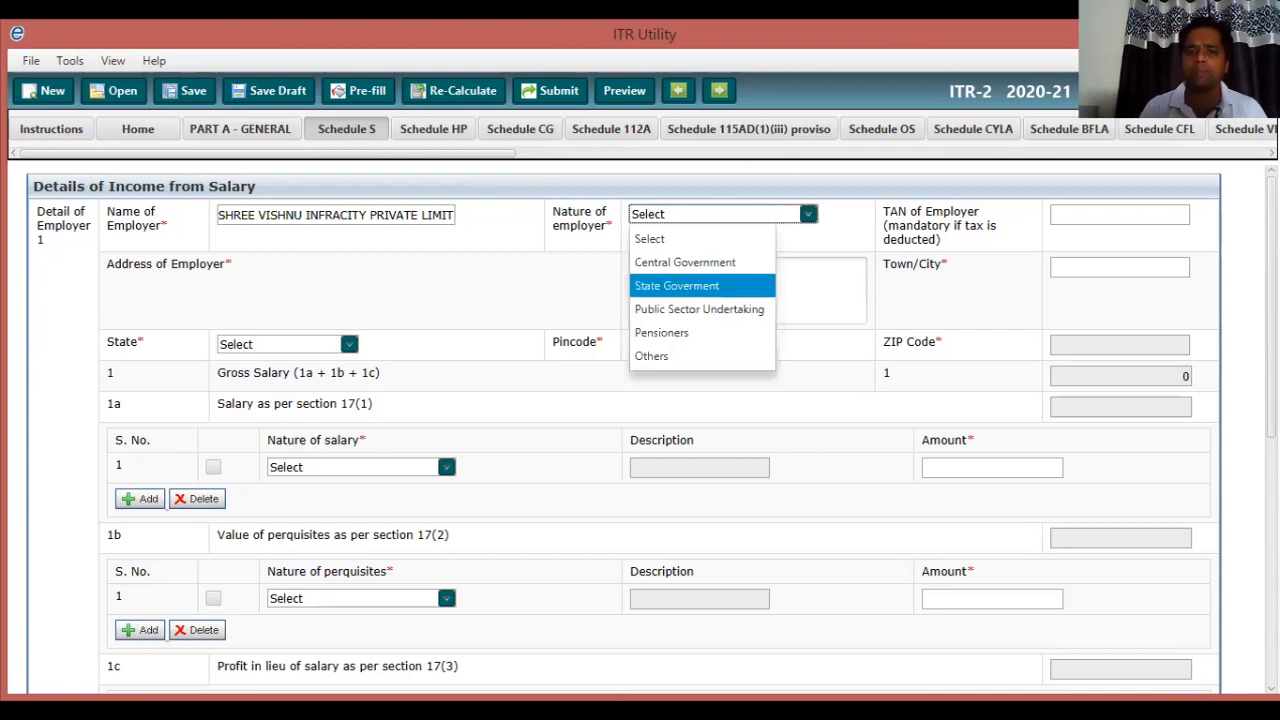
key(Down)
key(Down)
key(Down)
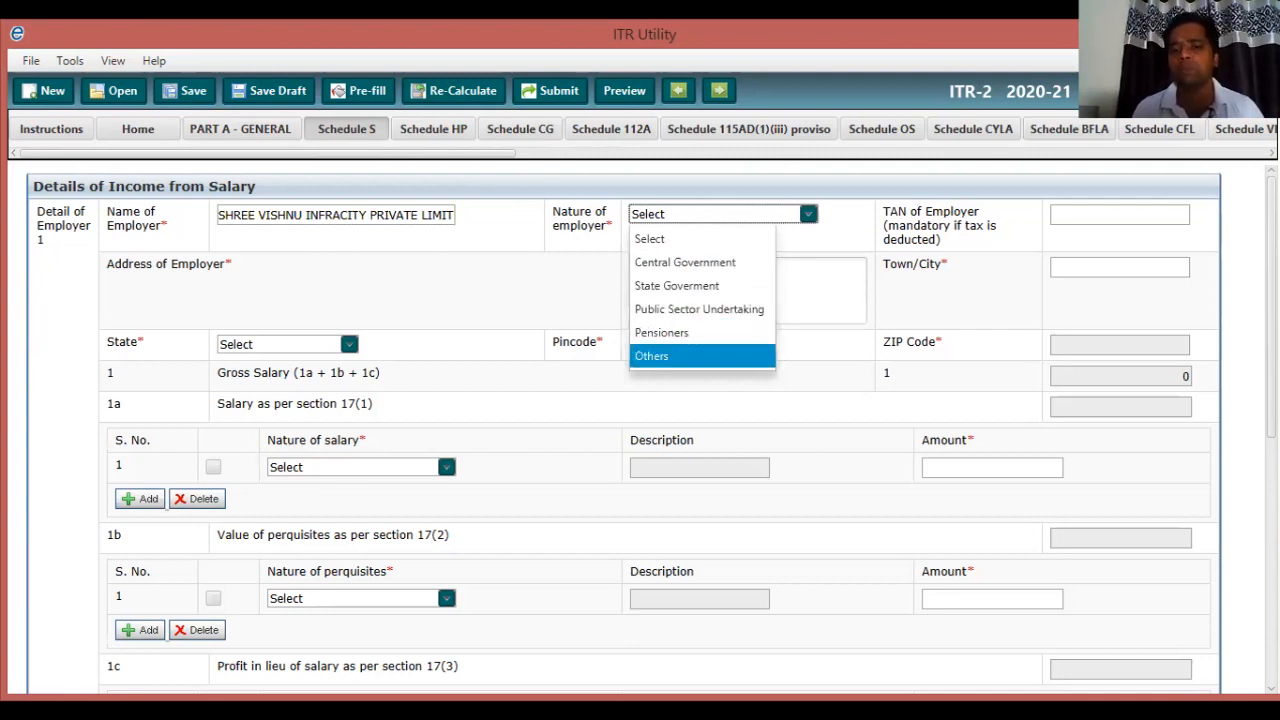
key(Return)
key(Tab)
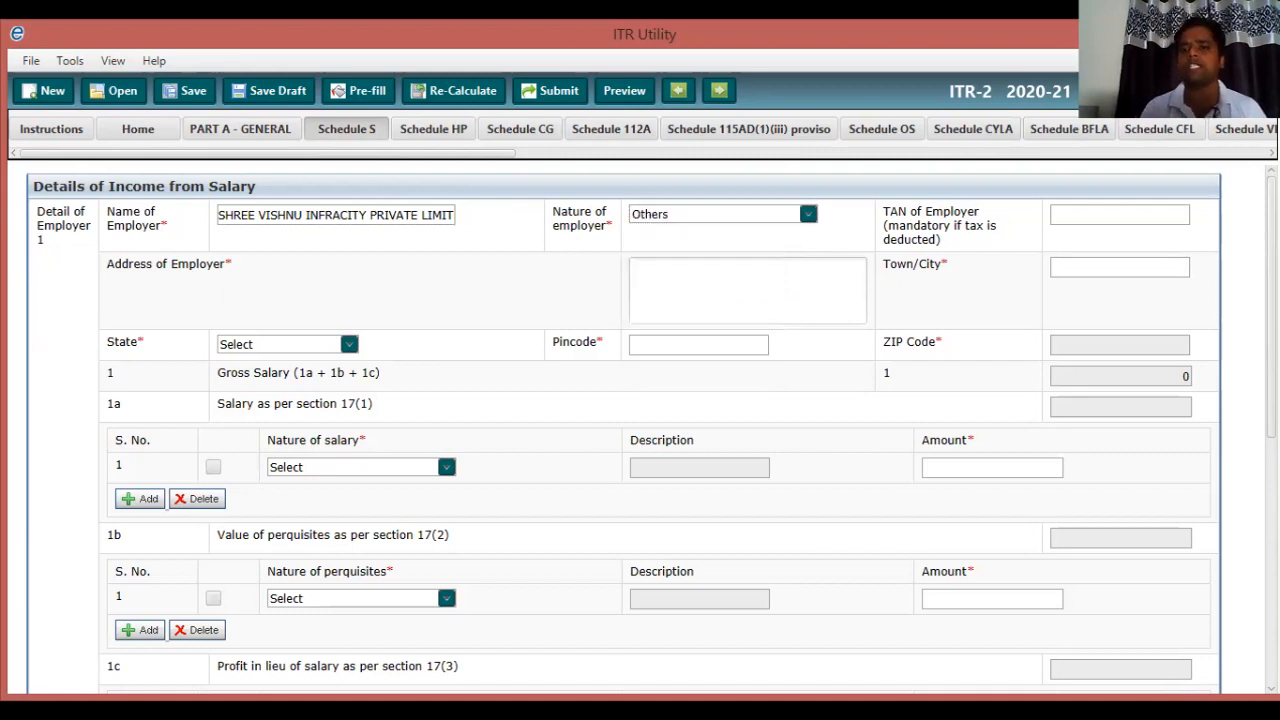
click(1119, 215)
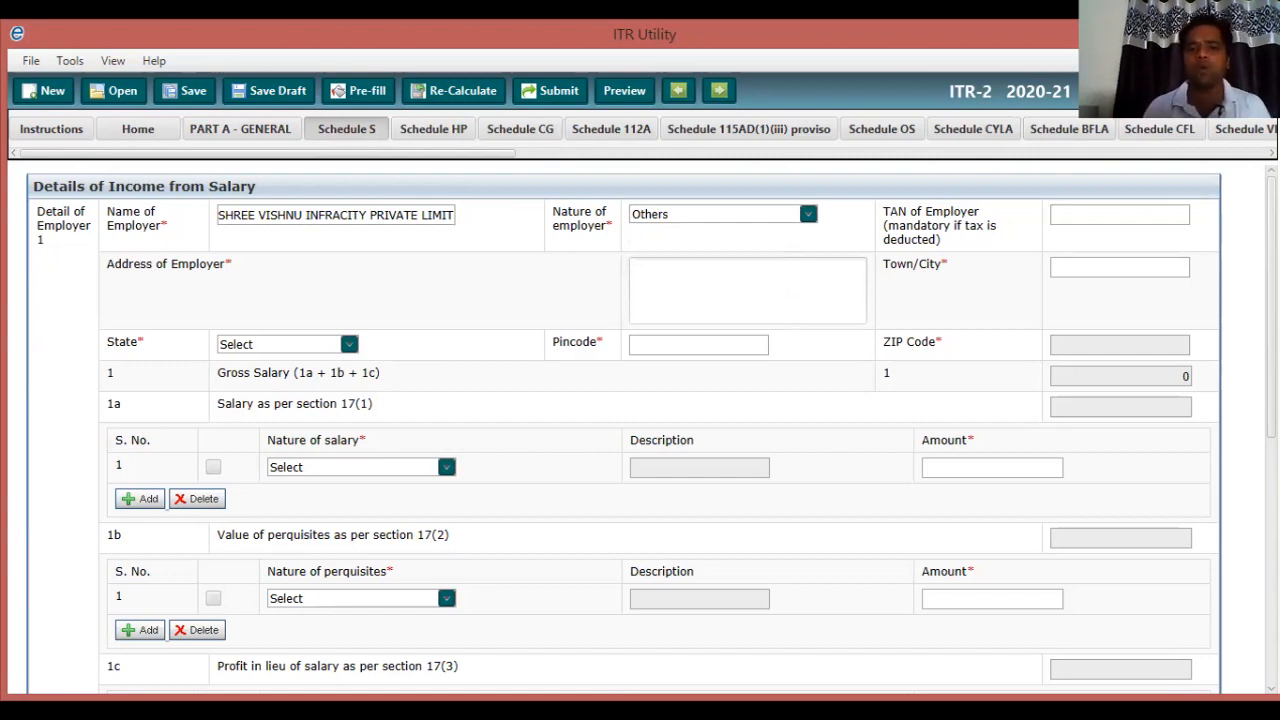
Fill in the employer's address, town/city and pincode, and set the state to HARYANA.
click(747, 290)
text(BAH)
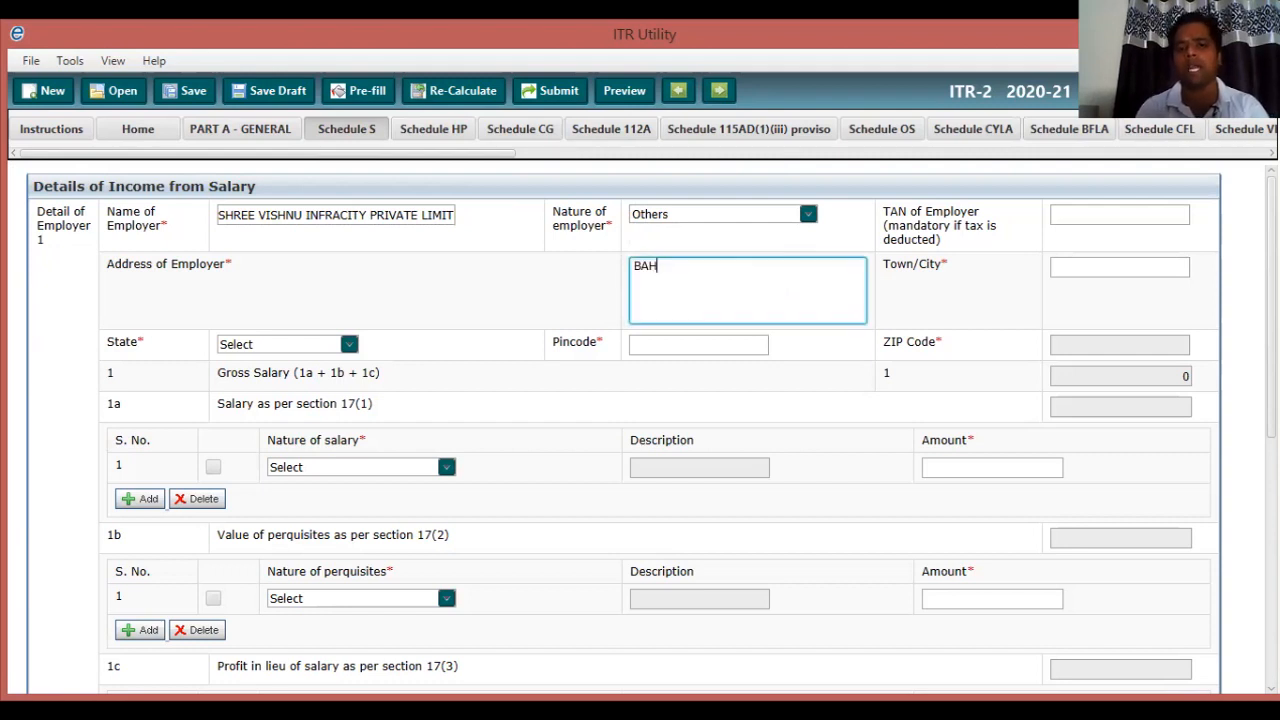
text(ADURGA)
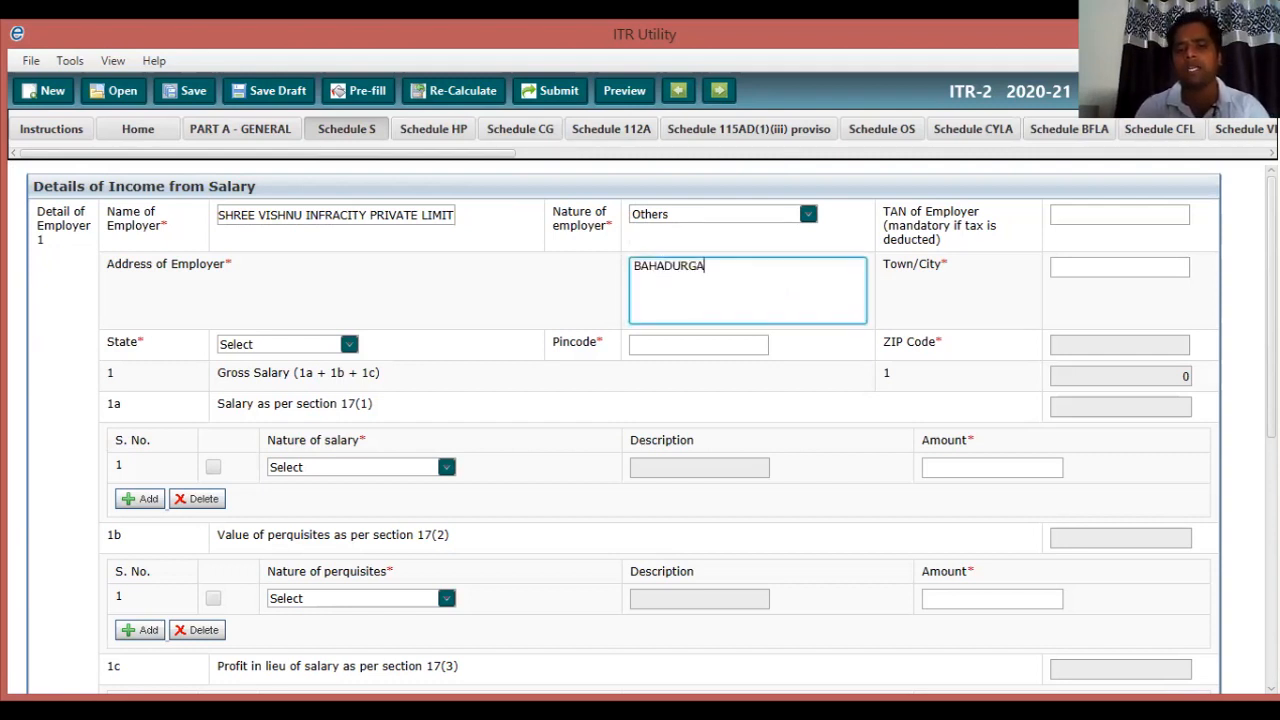
text(RH HAR)
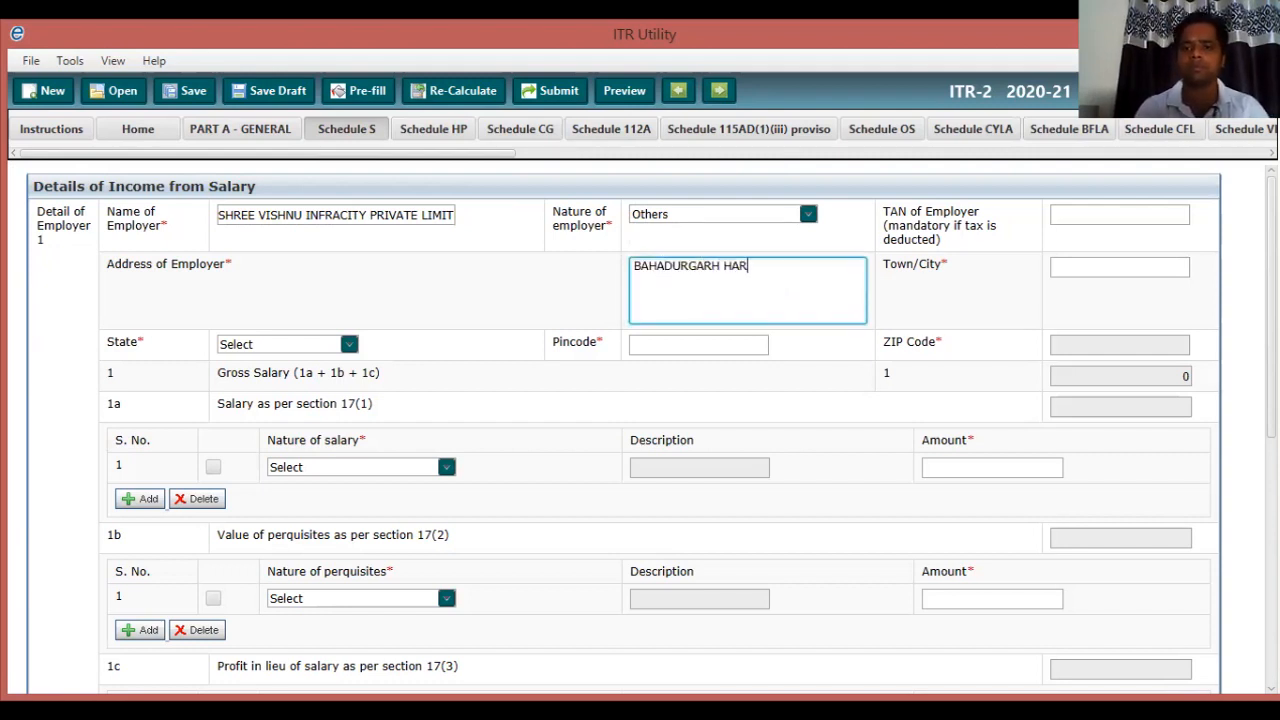
text(YANA-1245)
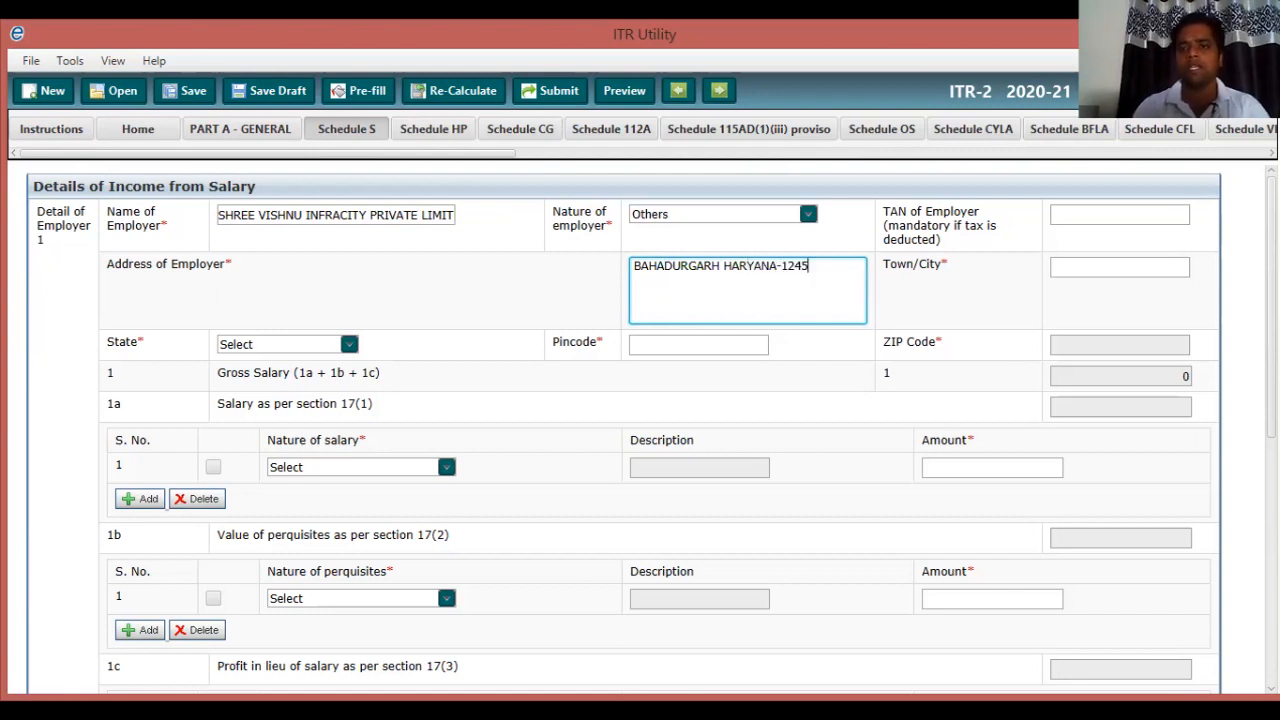
text(07)
key(Tab)
text(BAHADURG)
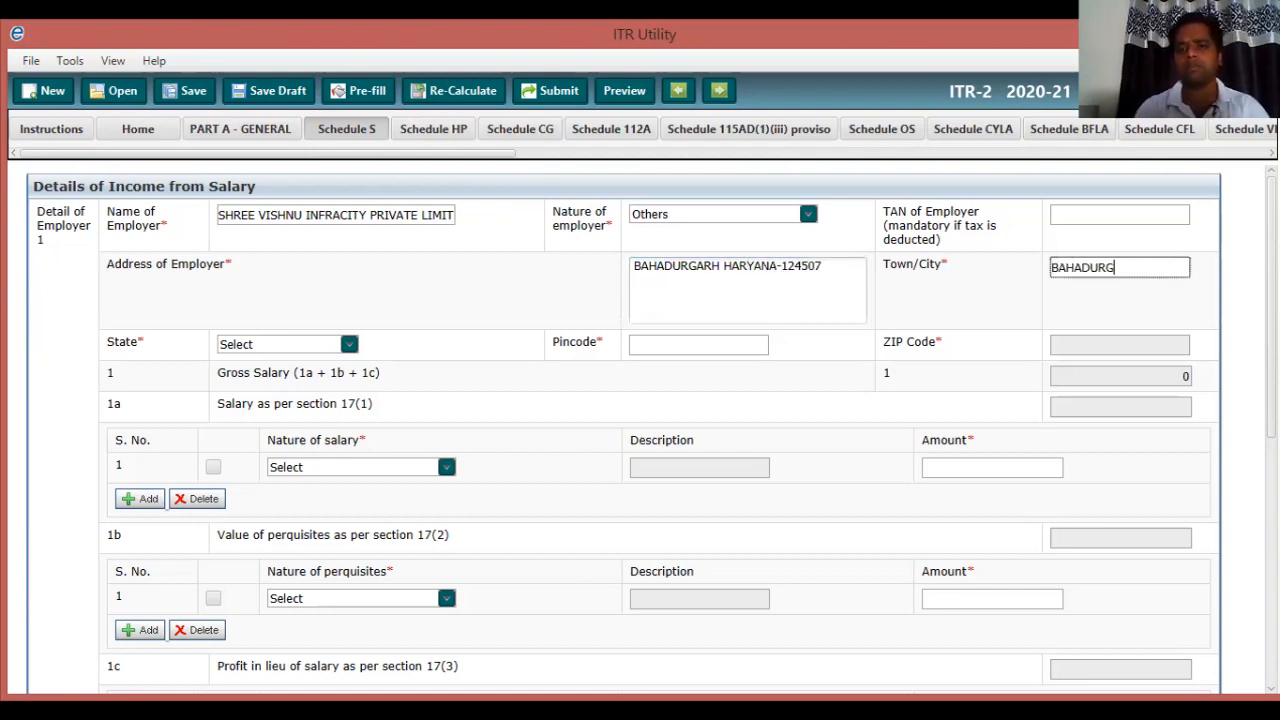
text(ARH)
key(Tab)
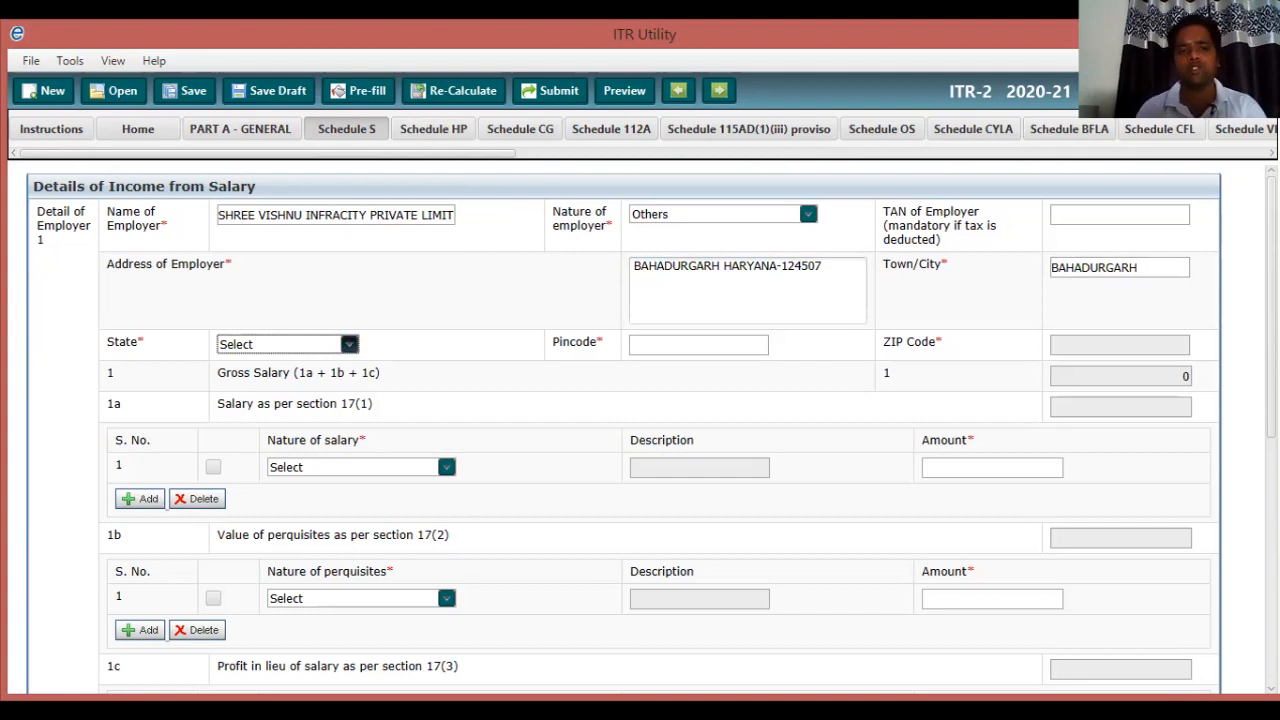
click(318, 348)
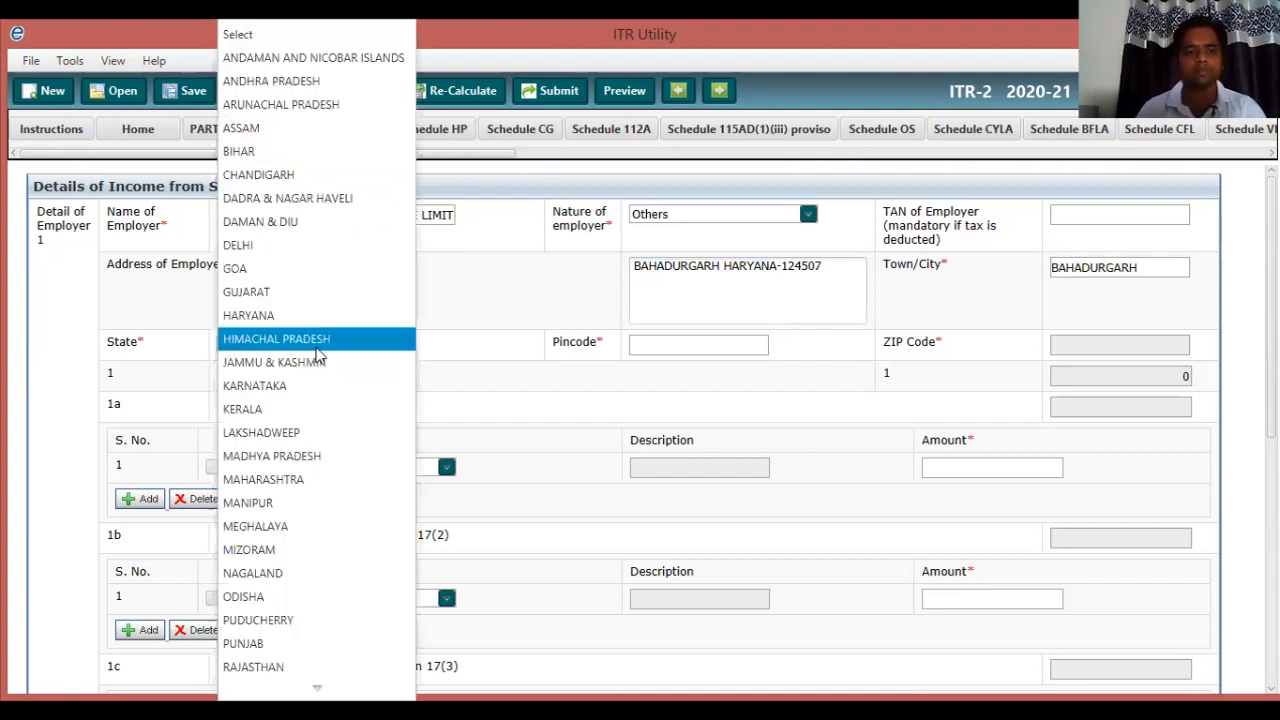
key(Up)
key(Return)
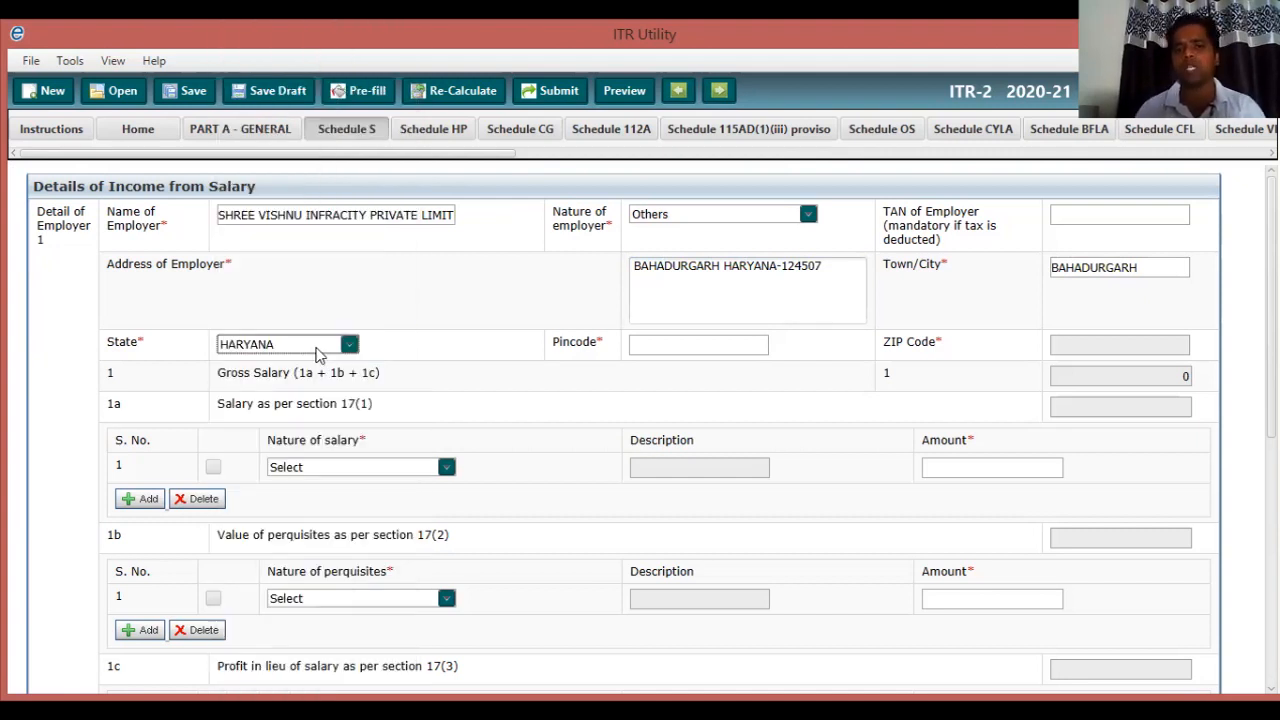
key(Tab)
text(124)
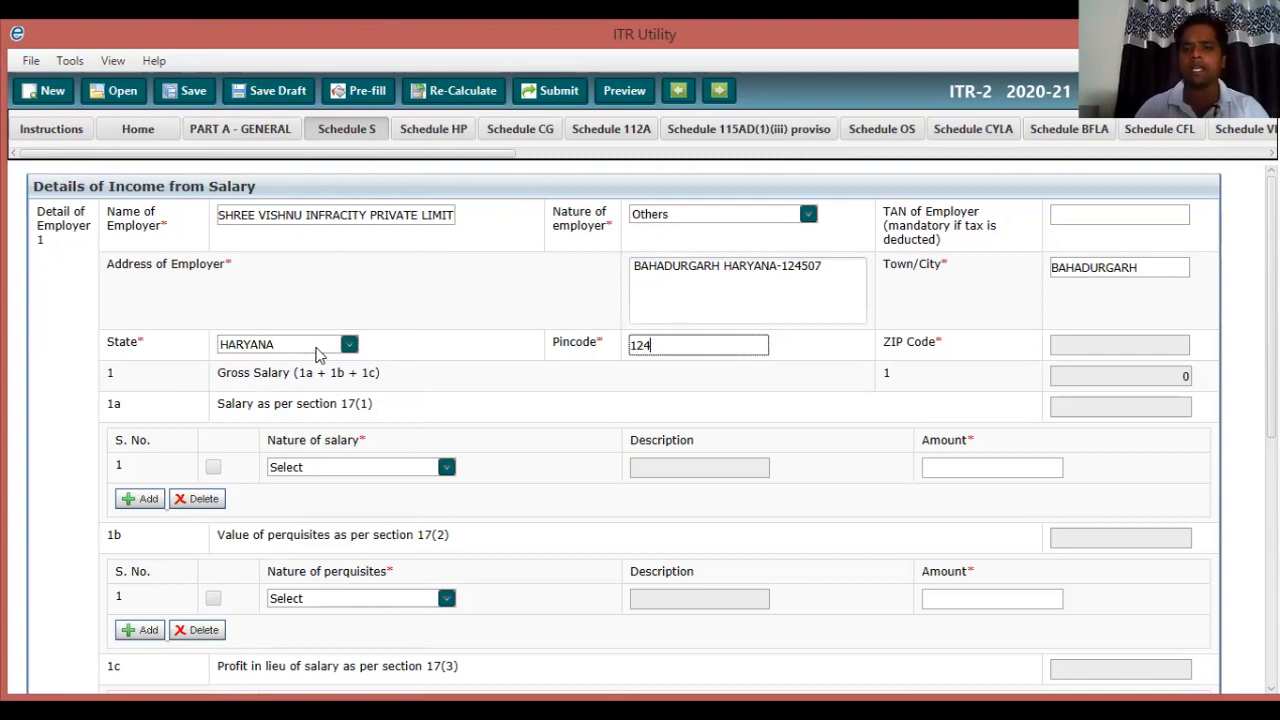
text(507)
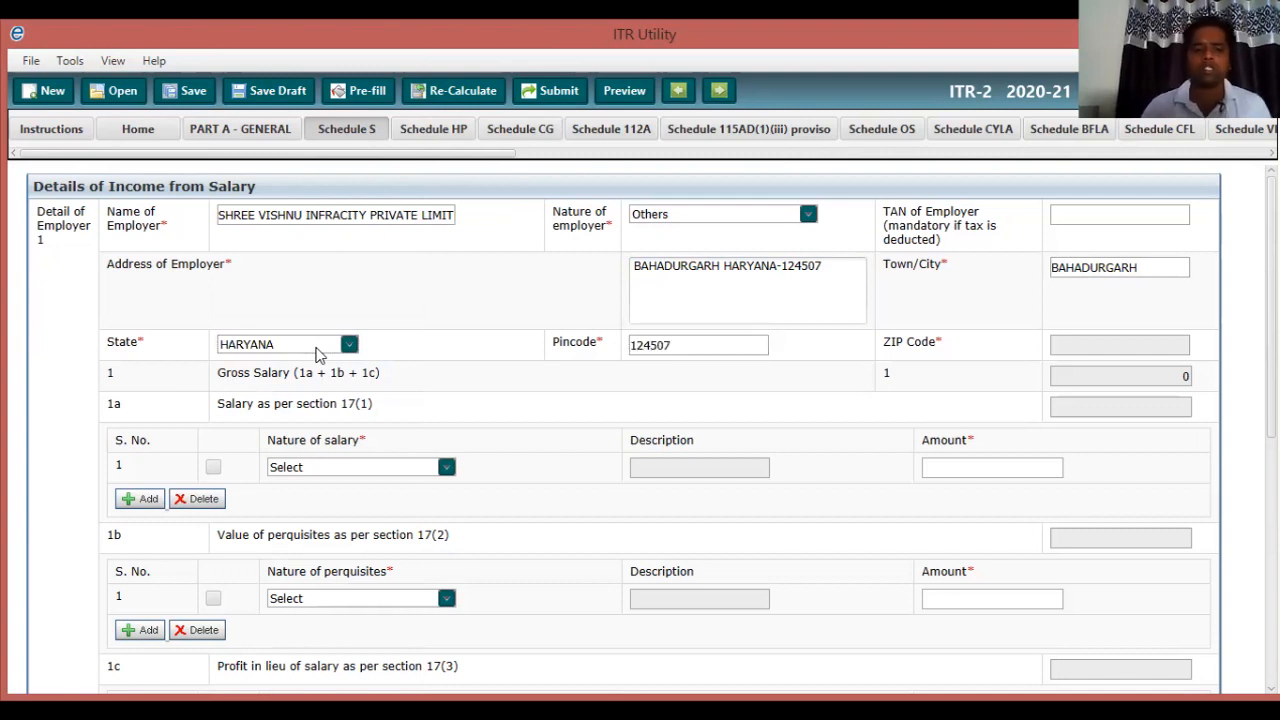
scroll(316, 354, down, 1)
scroll(316, 354, down, 1)
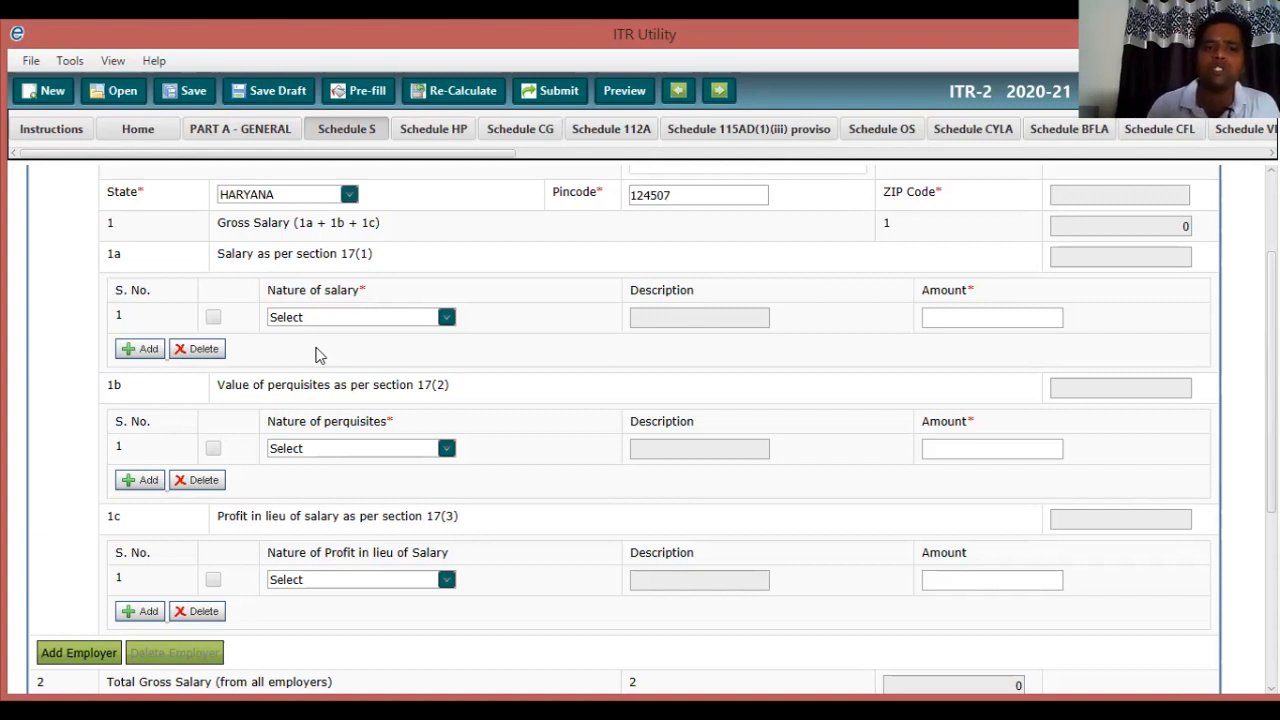
Add a Basic Salary entry with amount 480000 under section 17(1).
click(330, 318)
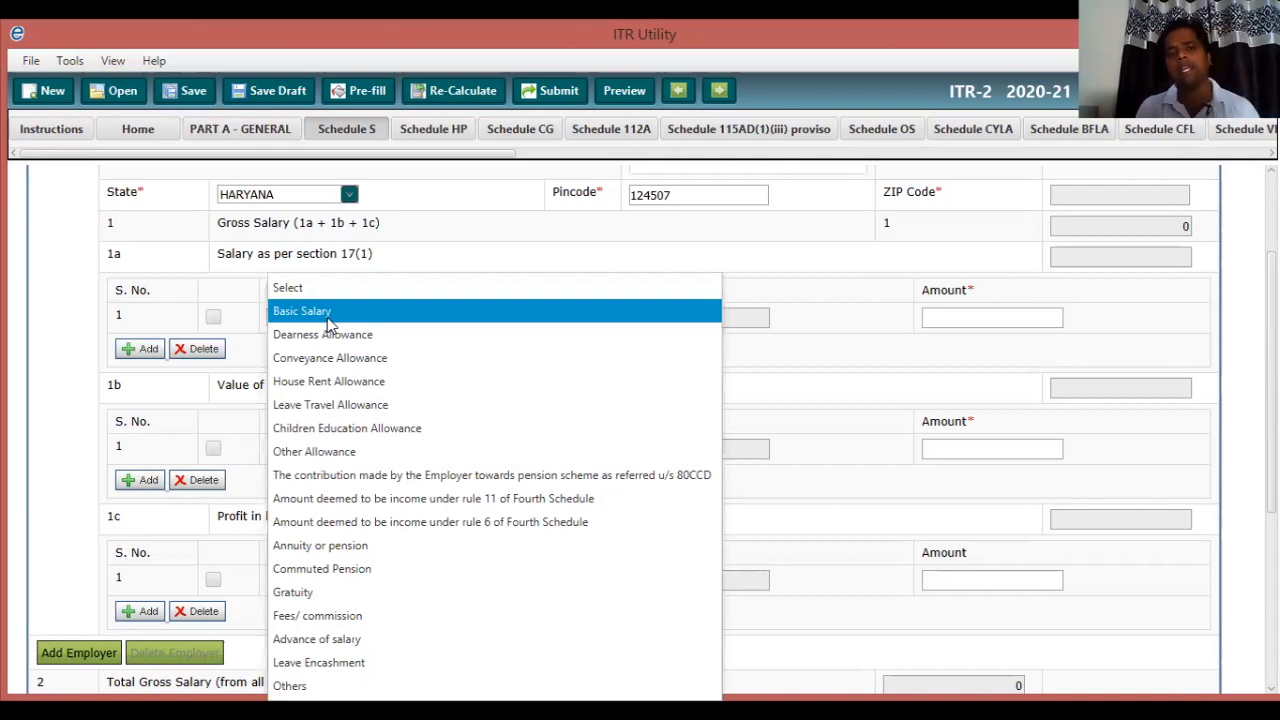
click(328, 318)
click(327, 317)
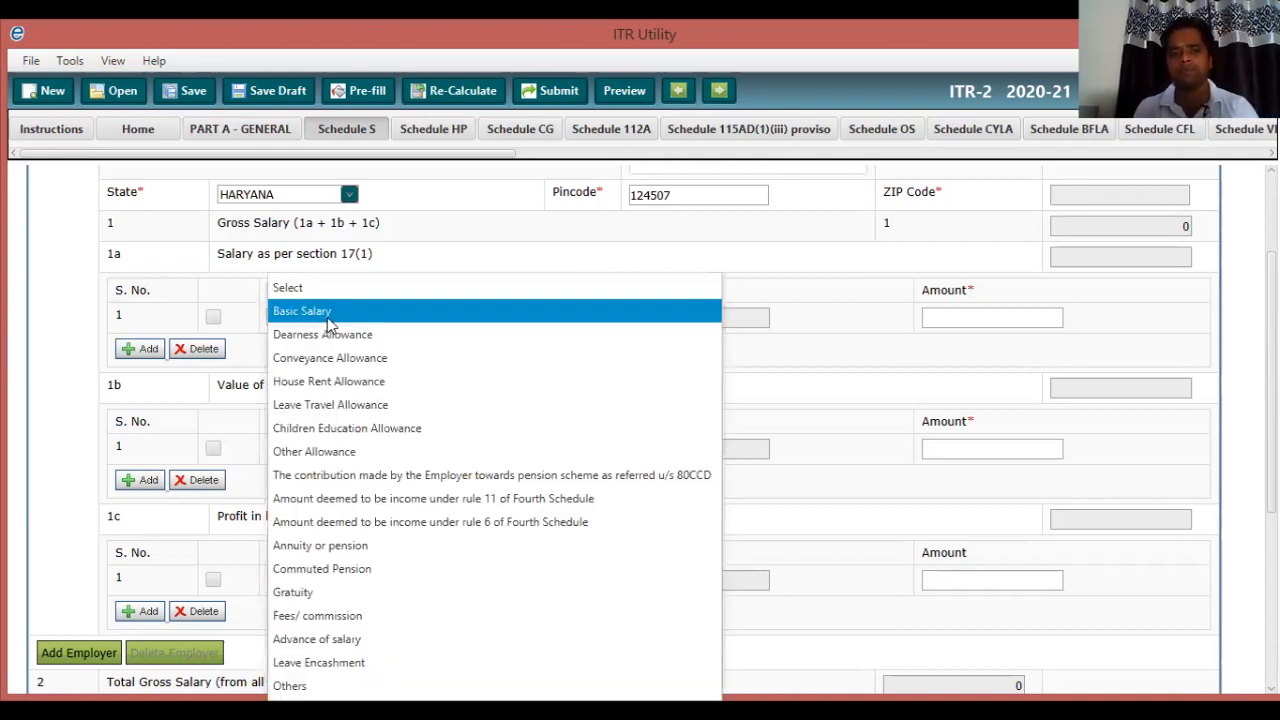
click(327, 317)
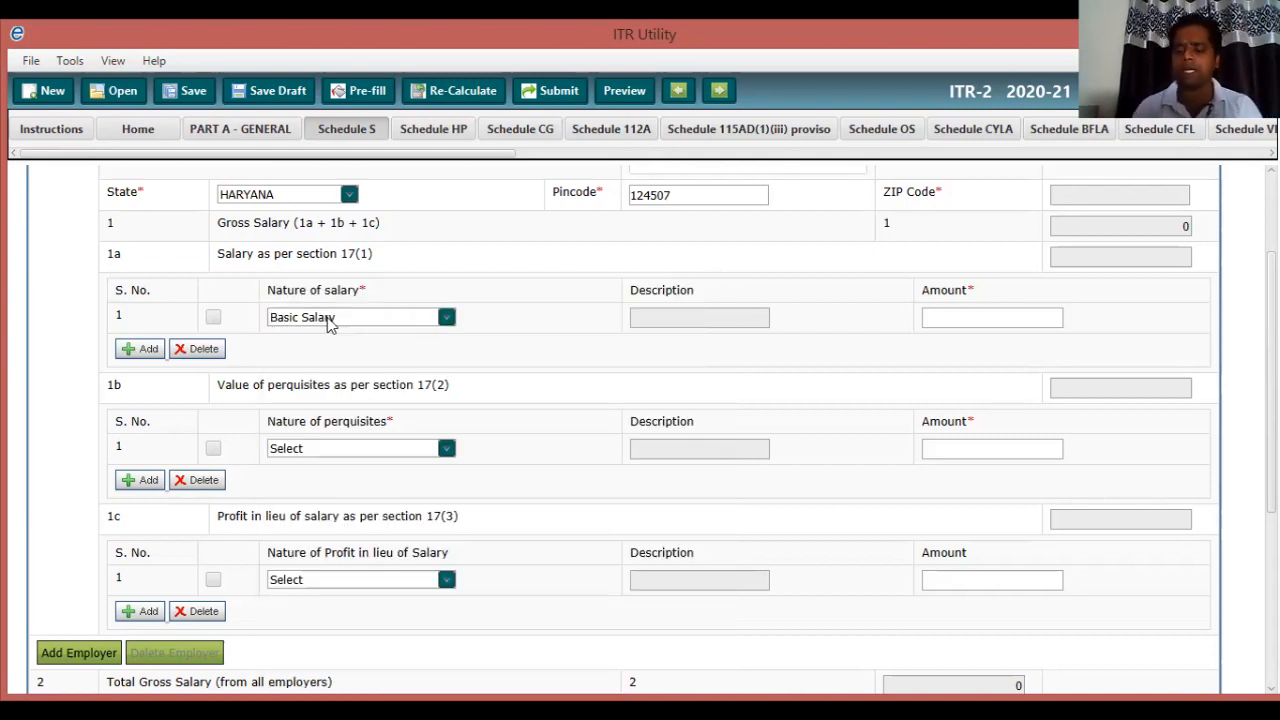
key(Tab)
text(482)
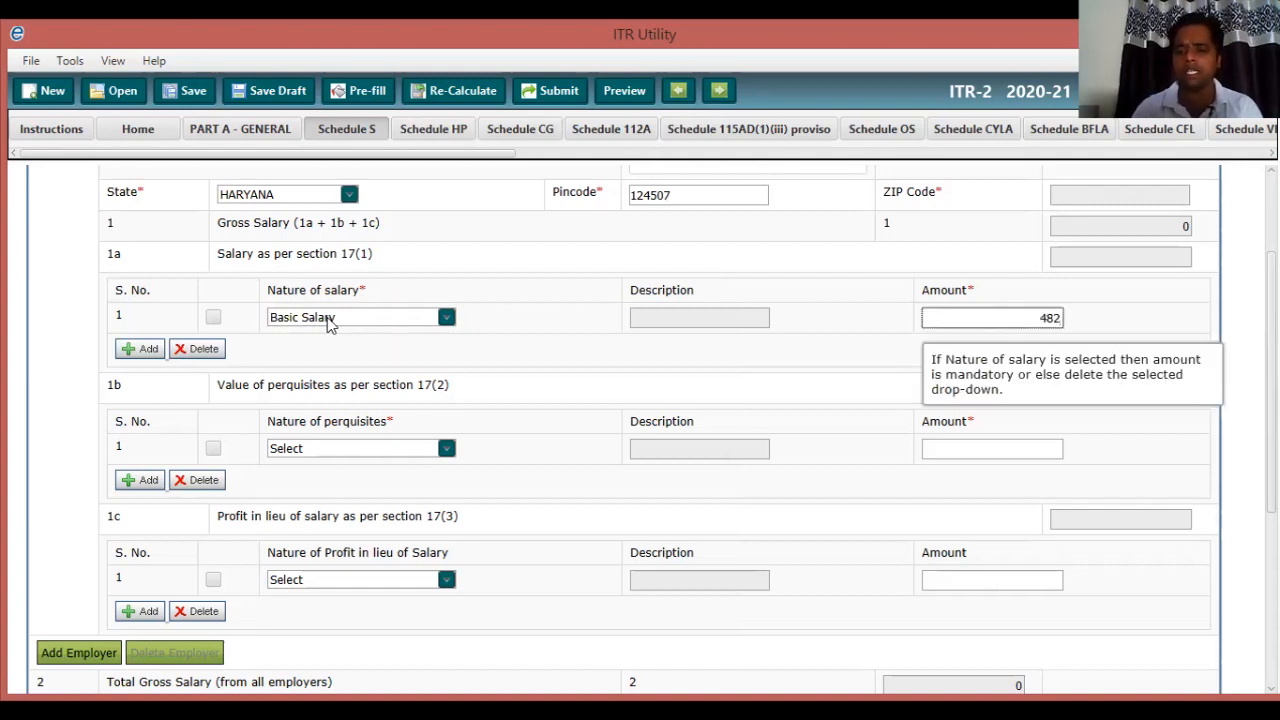
key(BackSpace)
text(0000)
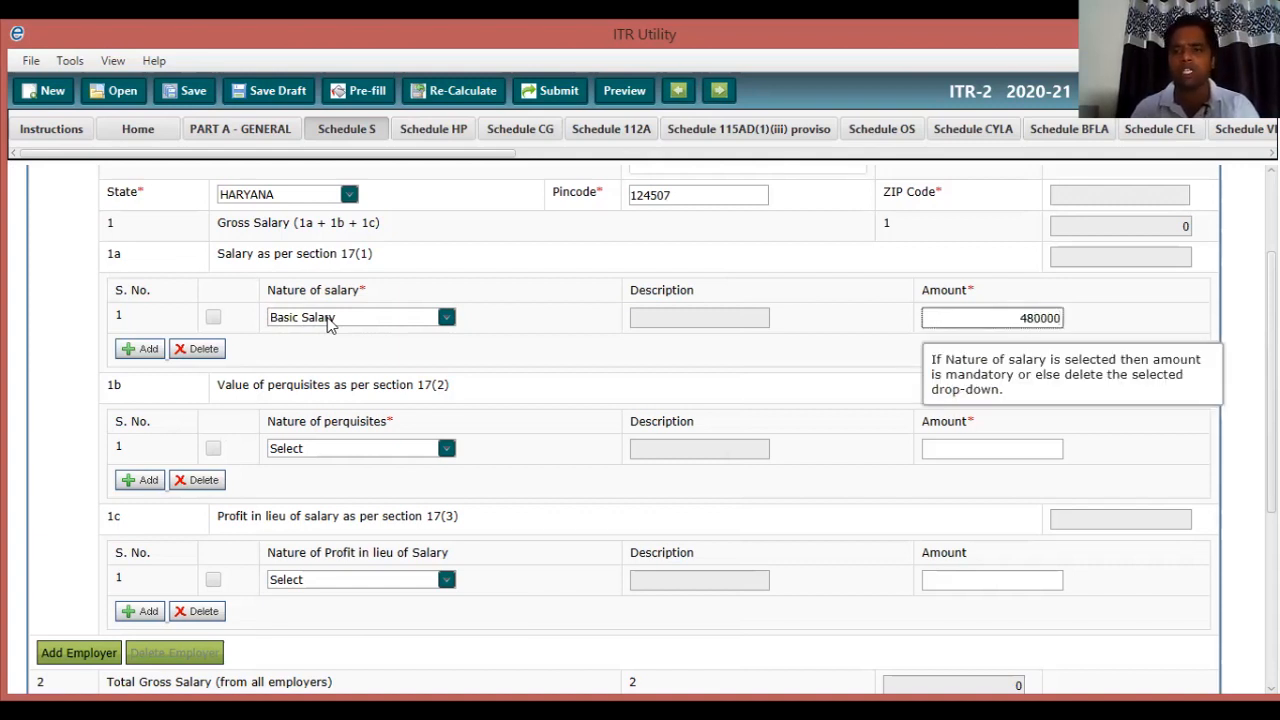
key(Tab)
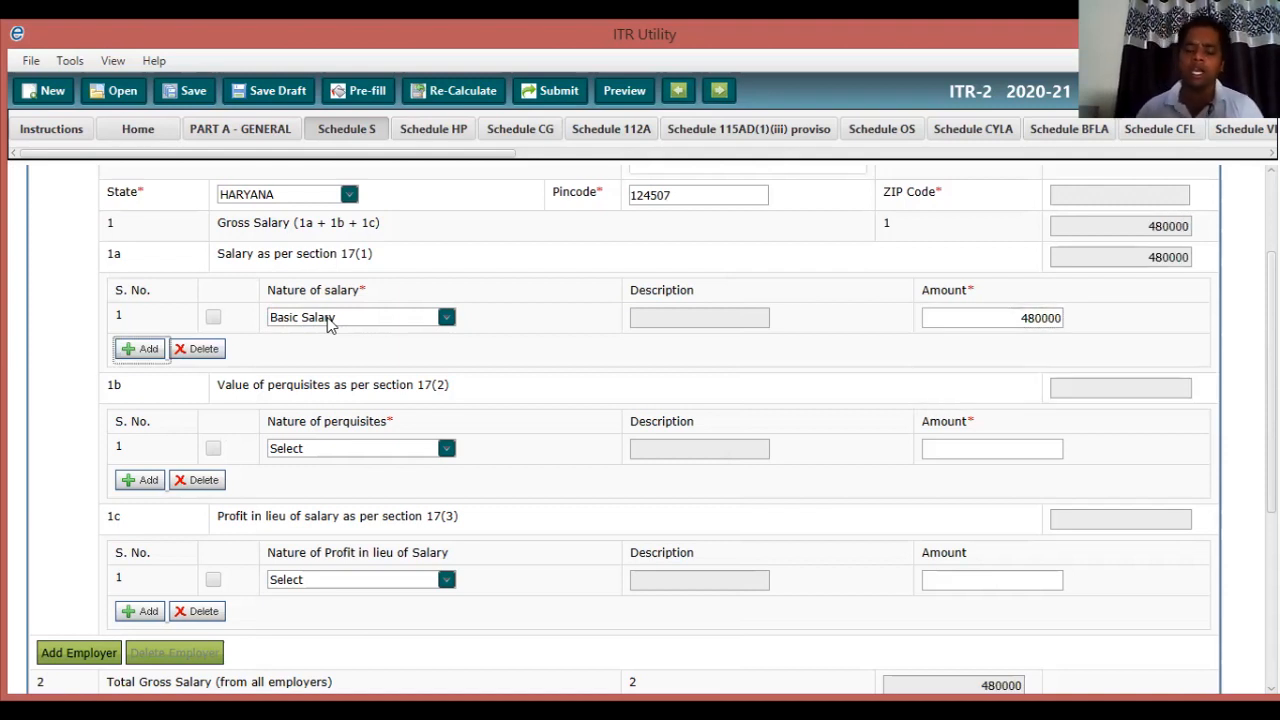
scroll(330, 320, down, 2)
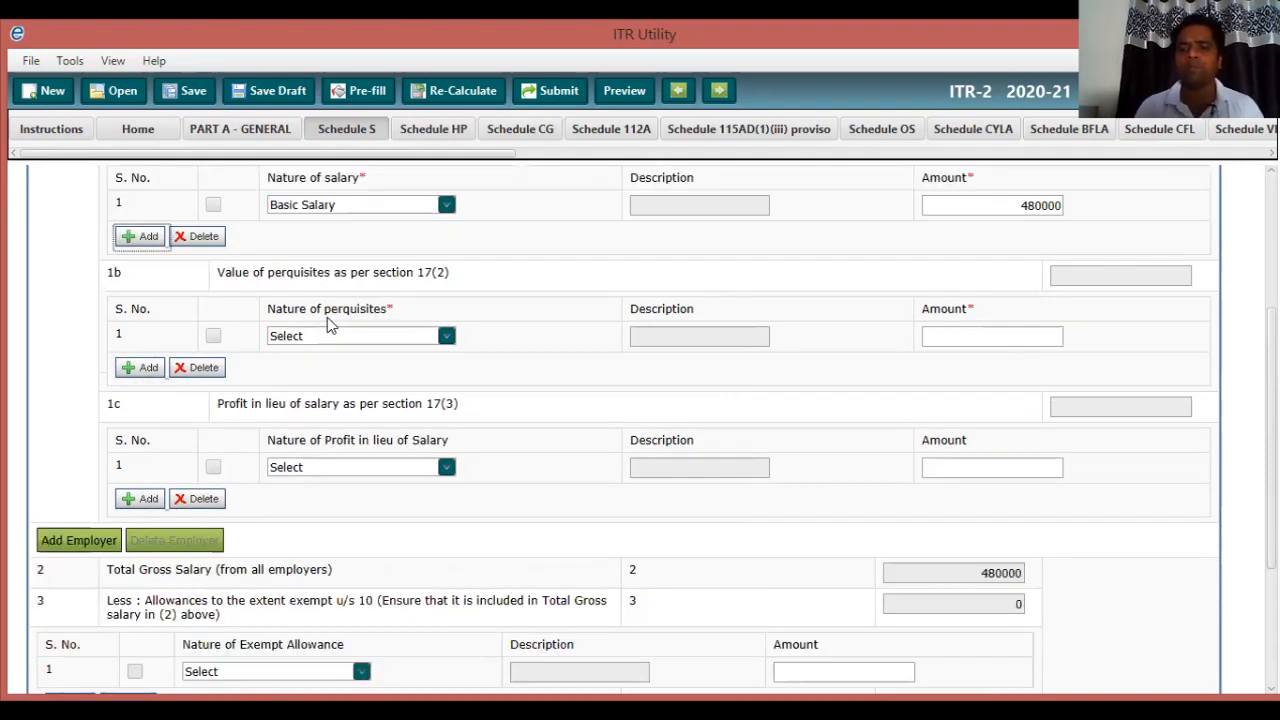
scroll(327, 320, down, 2)
scroll(330, 325, down, 2)
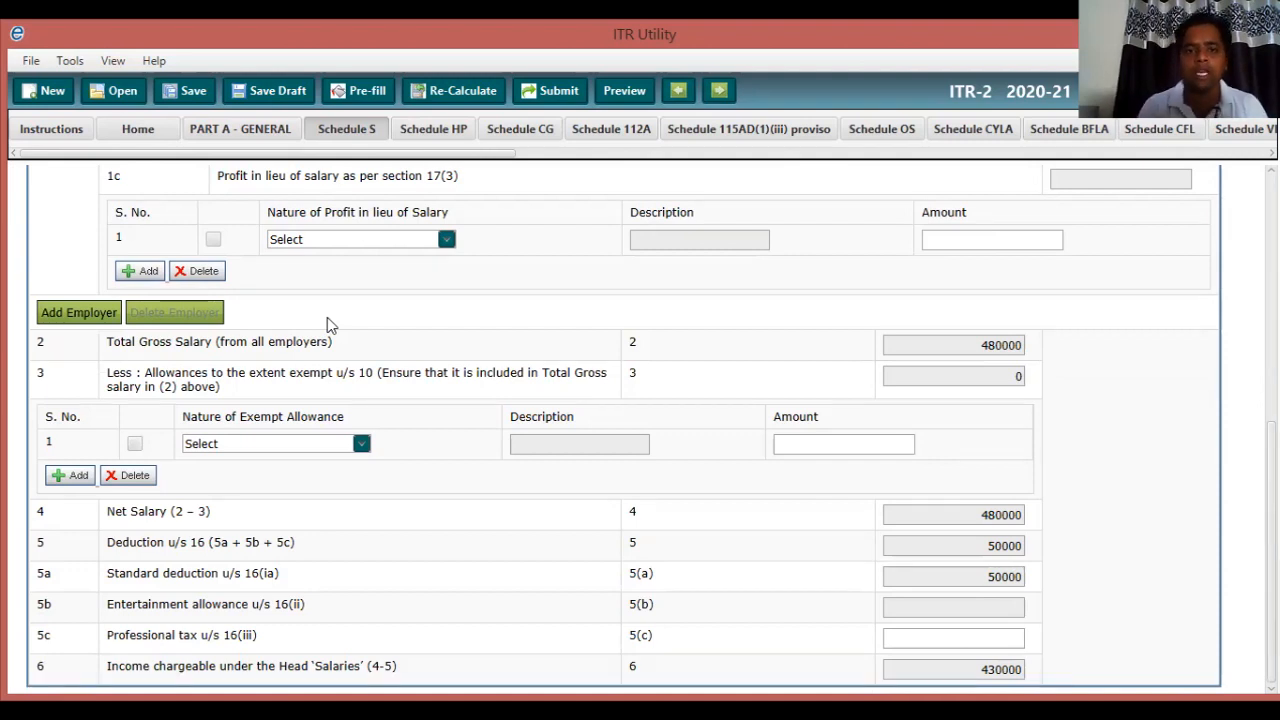
scroll(327, 322, up, 1)
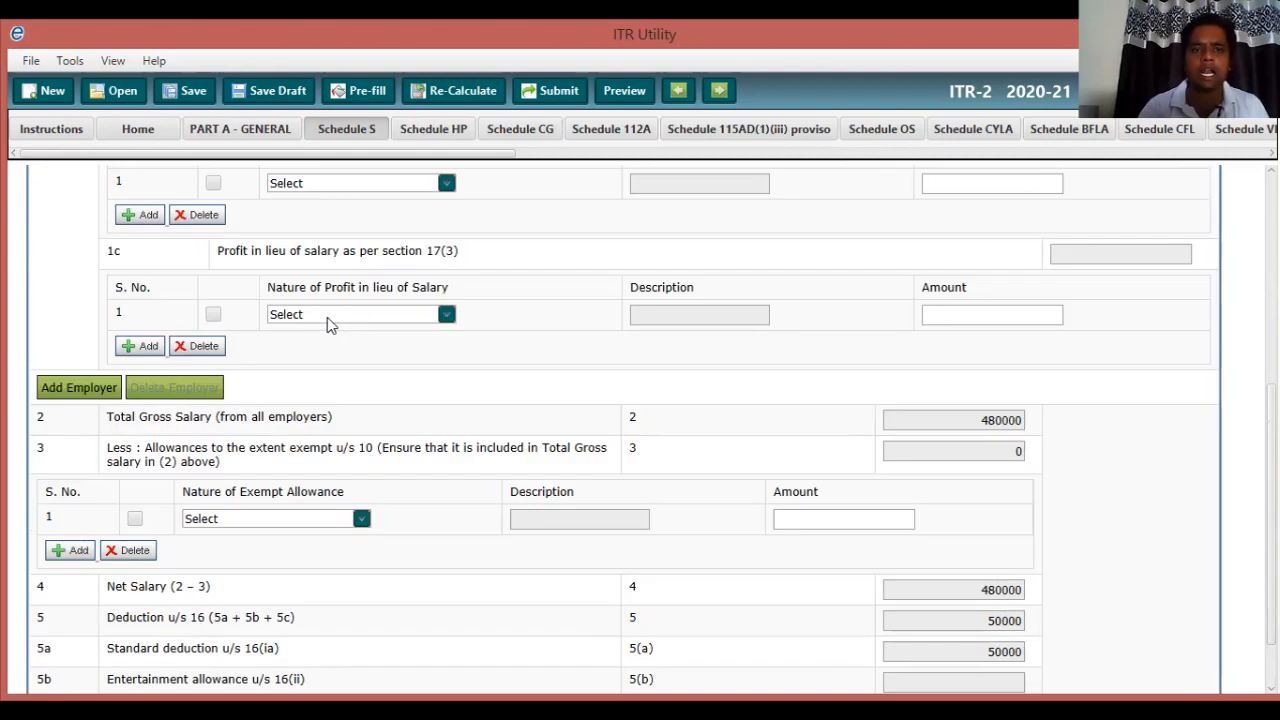
scroll(327, 317, up, 3)
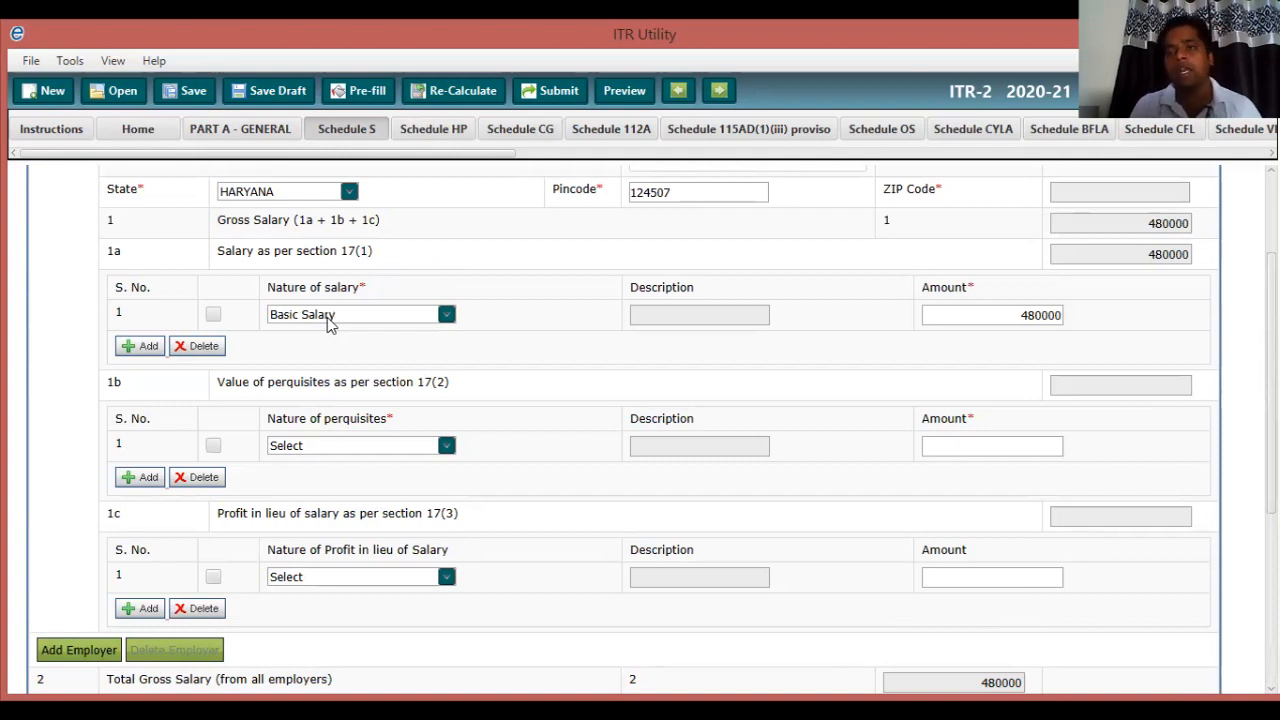
scroll(330, 322, down, 1)
scroll(330, 322, down, 1)
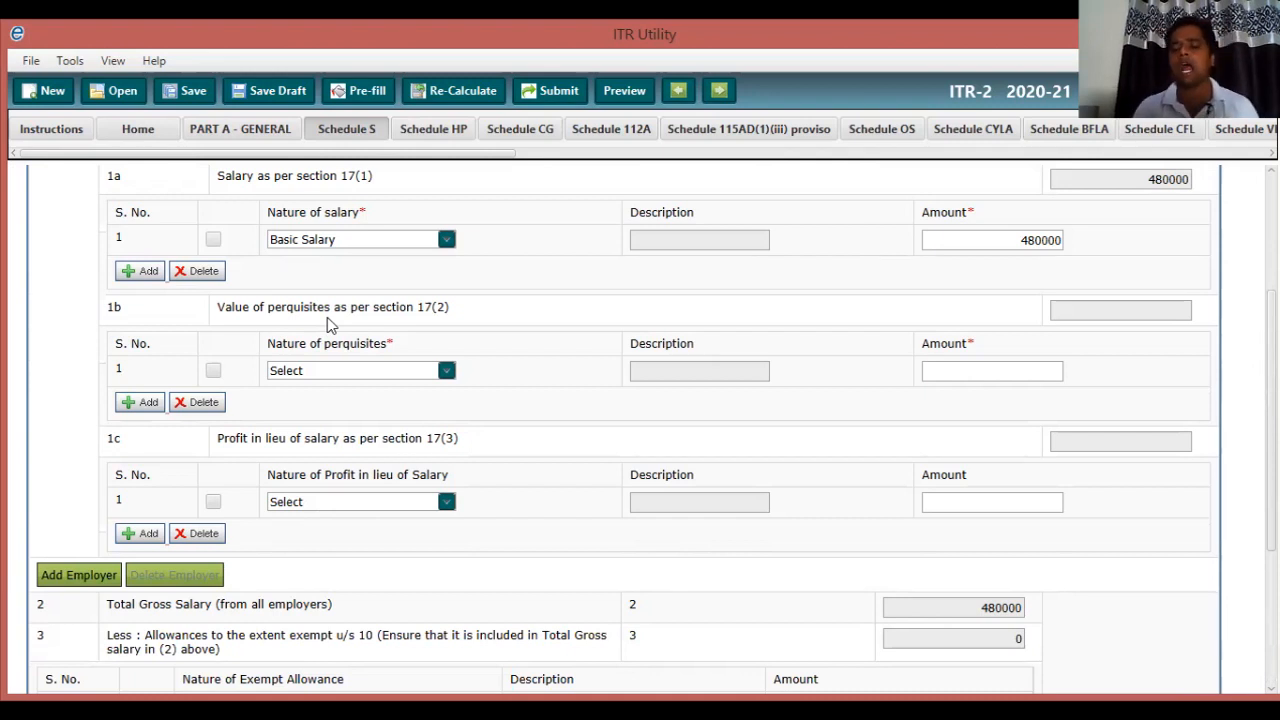
scroll(327, 317, down, 1)
scroll(327, 319, down, 3)
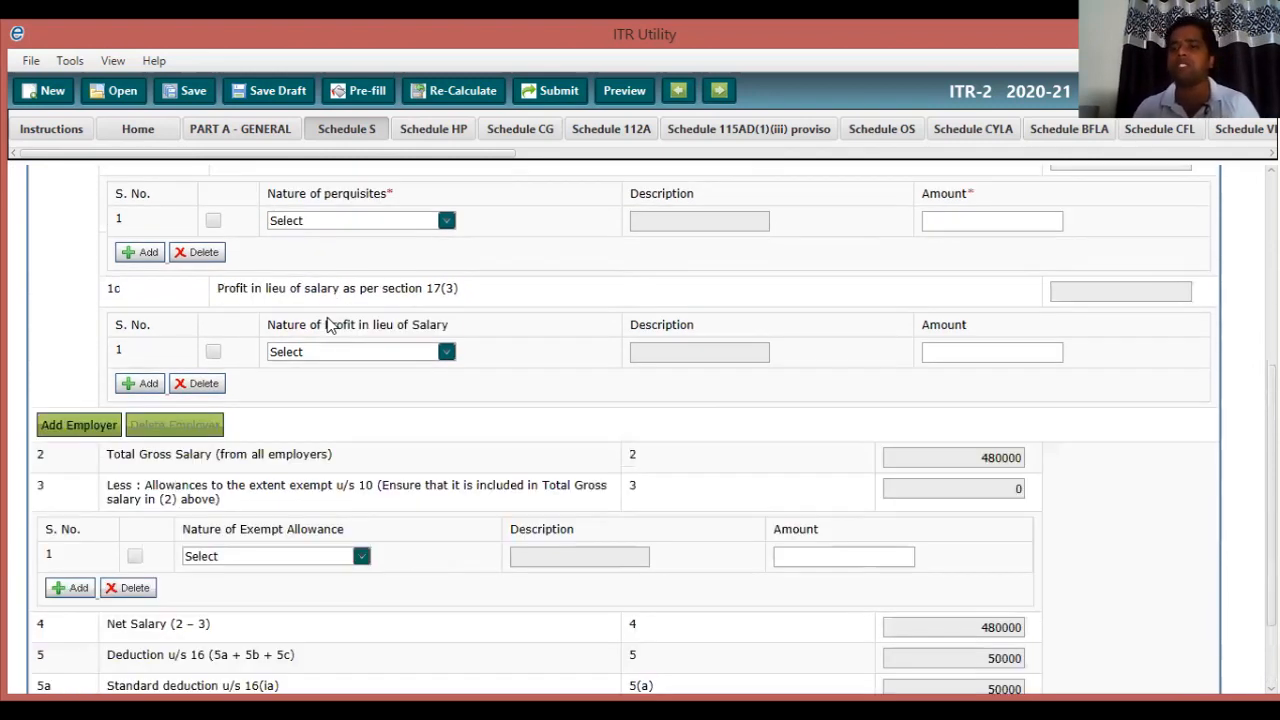
scroll(330, 324, down, 1)
scroll(327, 318, down, 2)
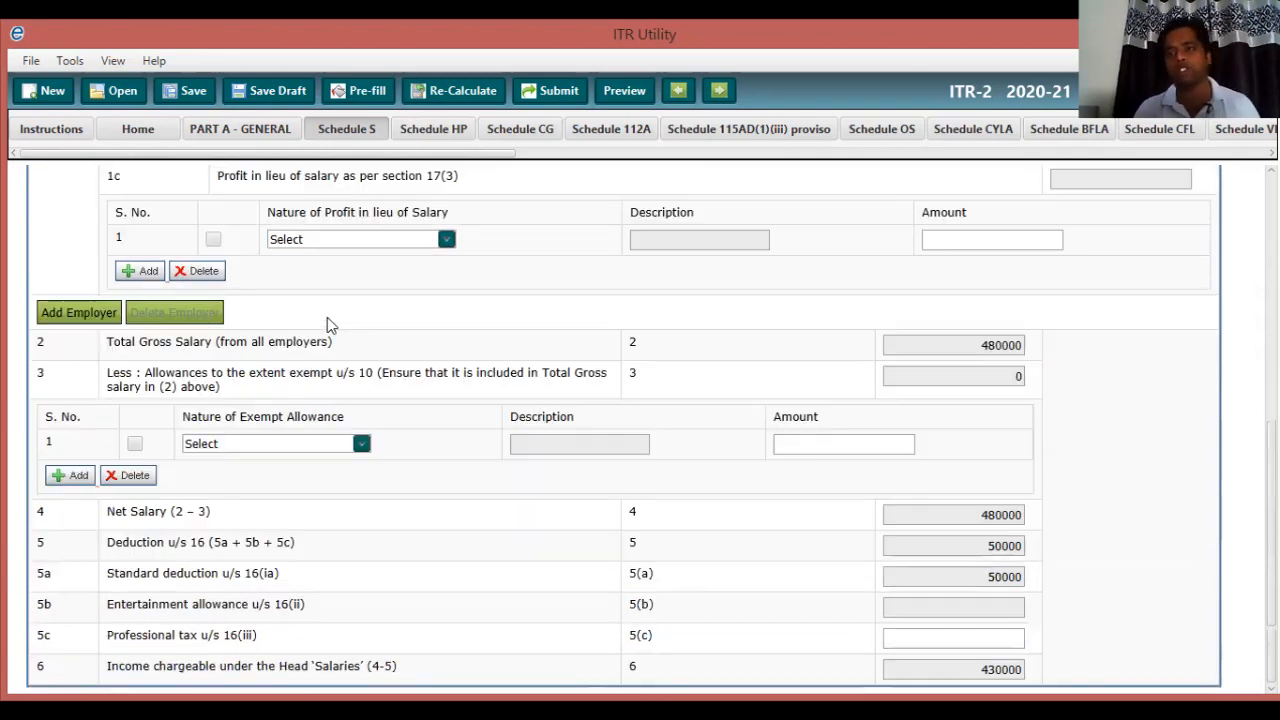
scroll(327, 317, up, 5)
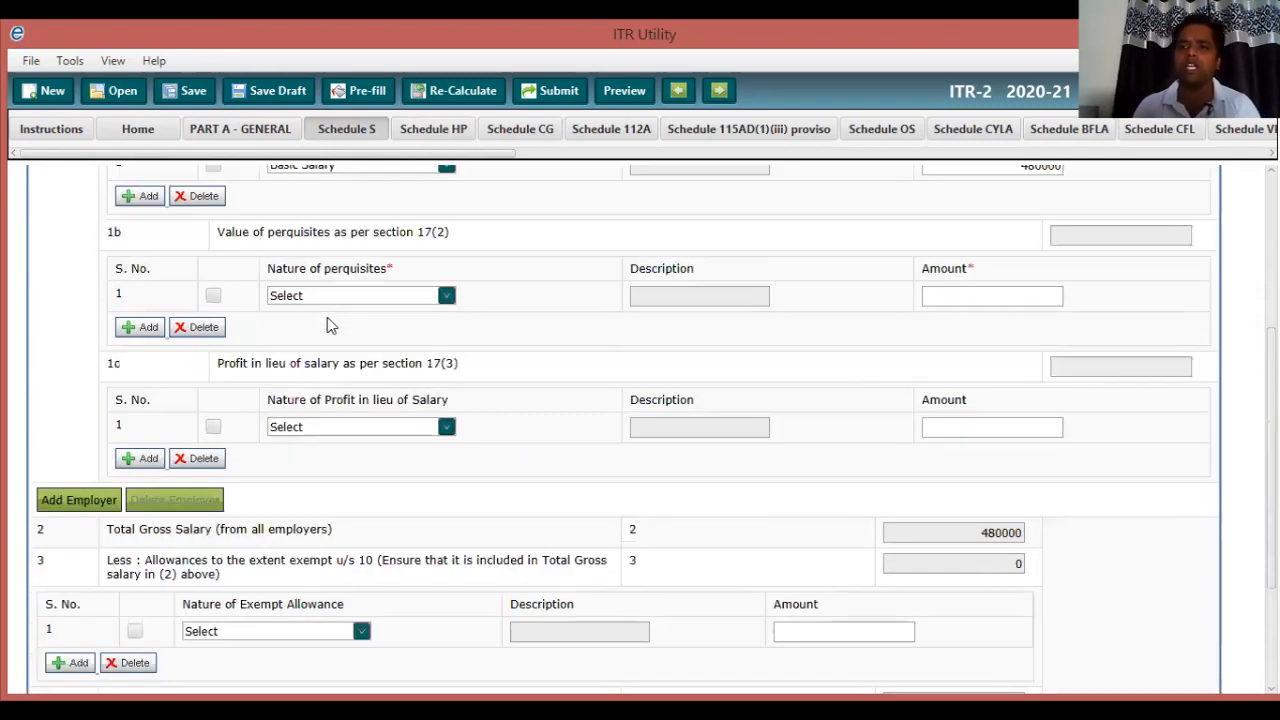
scroll(327, 317, up, 2)
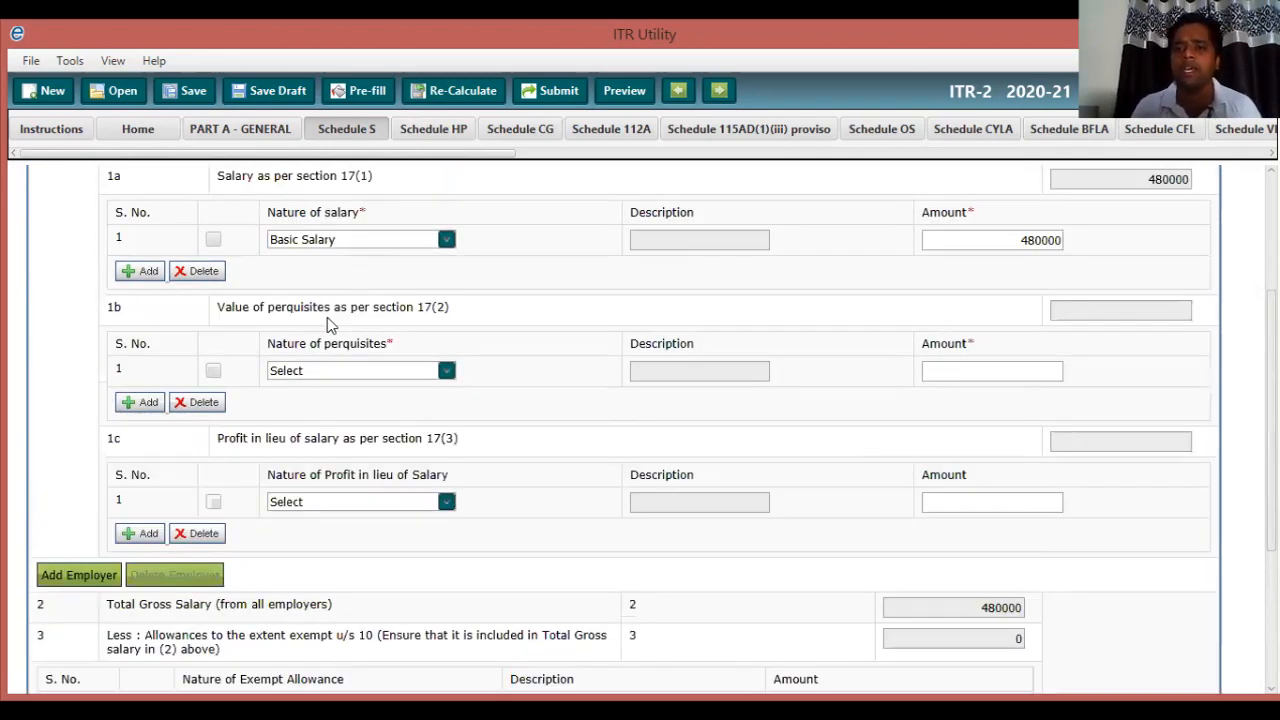
scroll(327, 317, down, 2)
scroll(327, 320, down, 5)
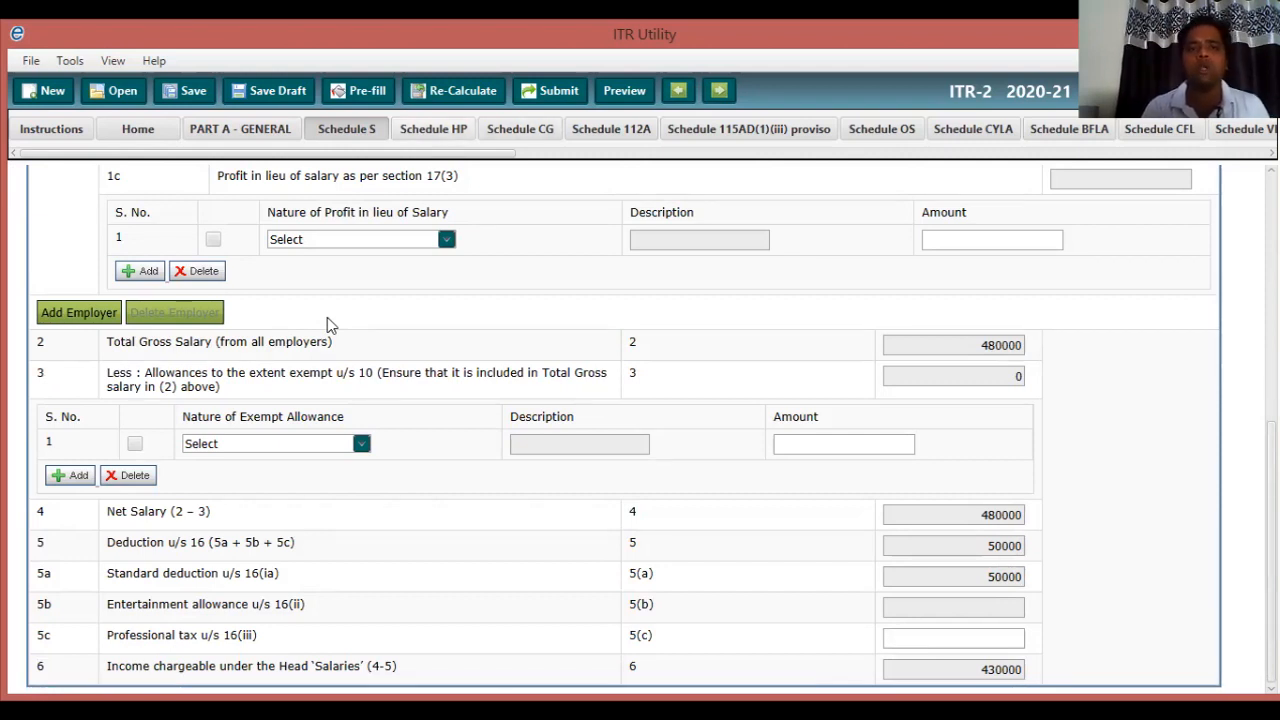
Switch to Schedule HP and bring the top of the property 1 details into view.
click(433, 129)
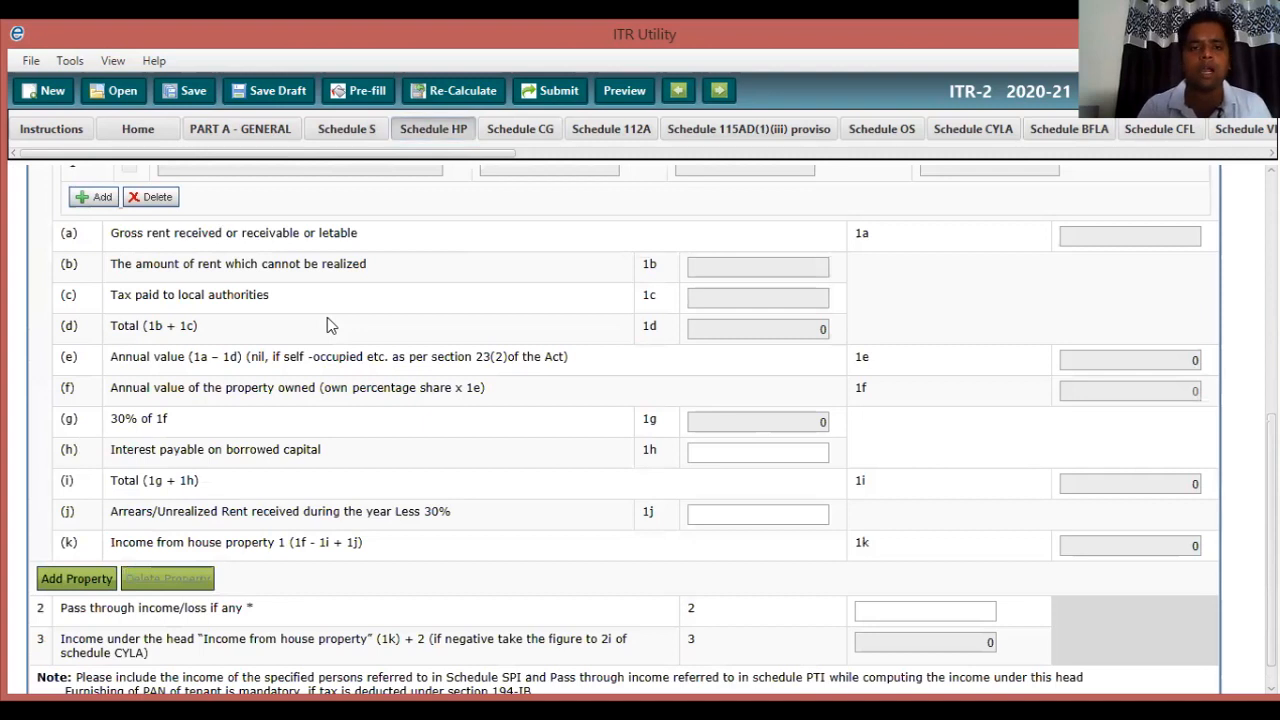
scroll(327, 317, up, 5)
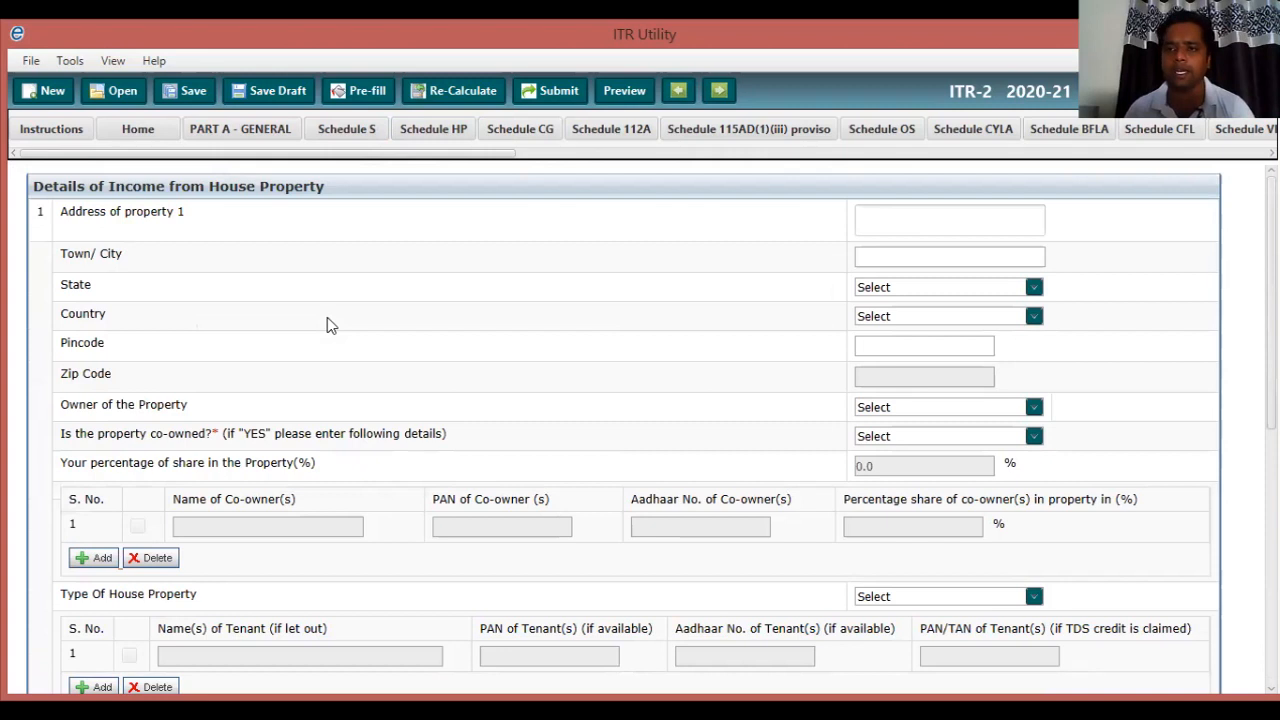
scroll(327, 322, down, 1)
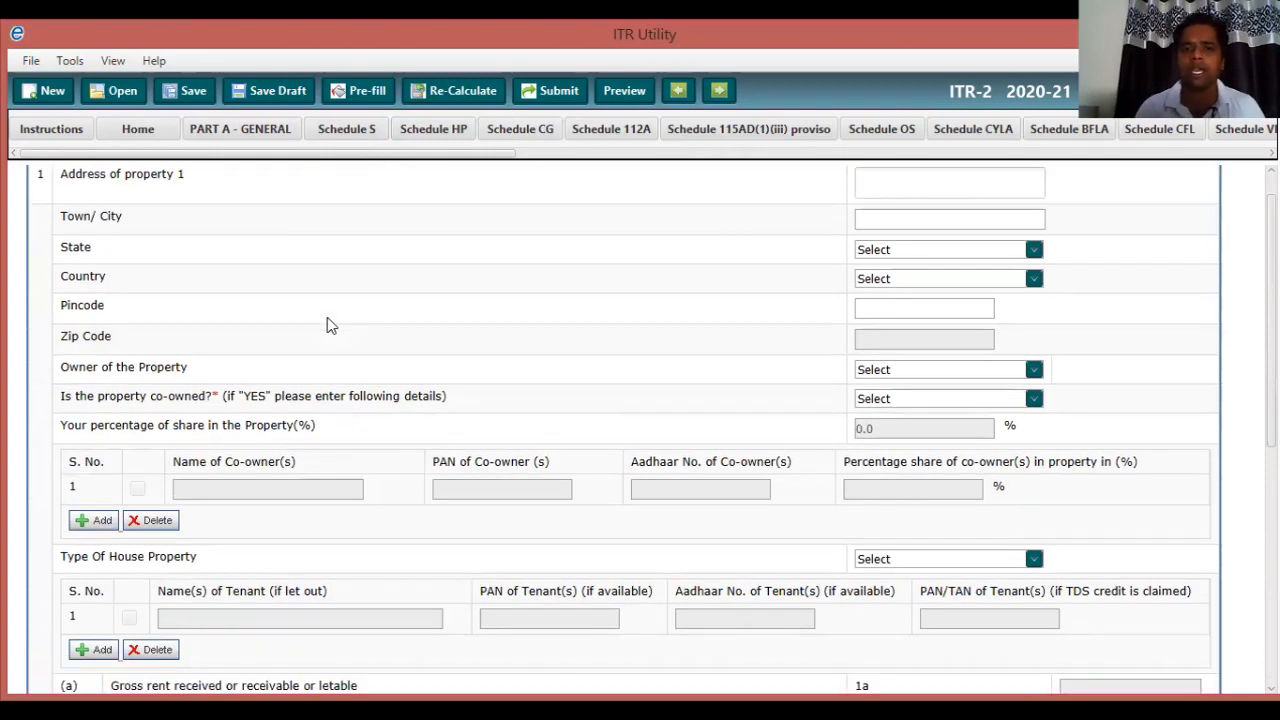
scroll(330, 323, up, 1)
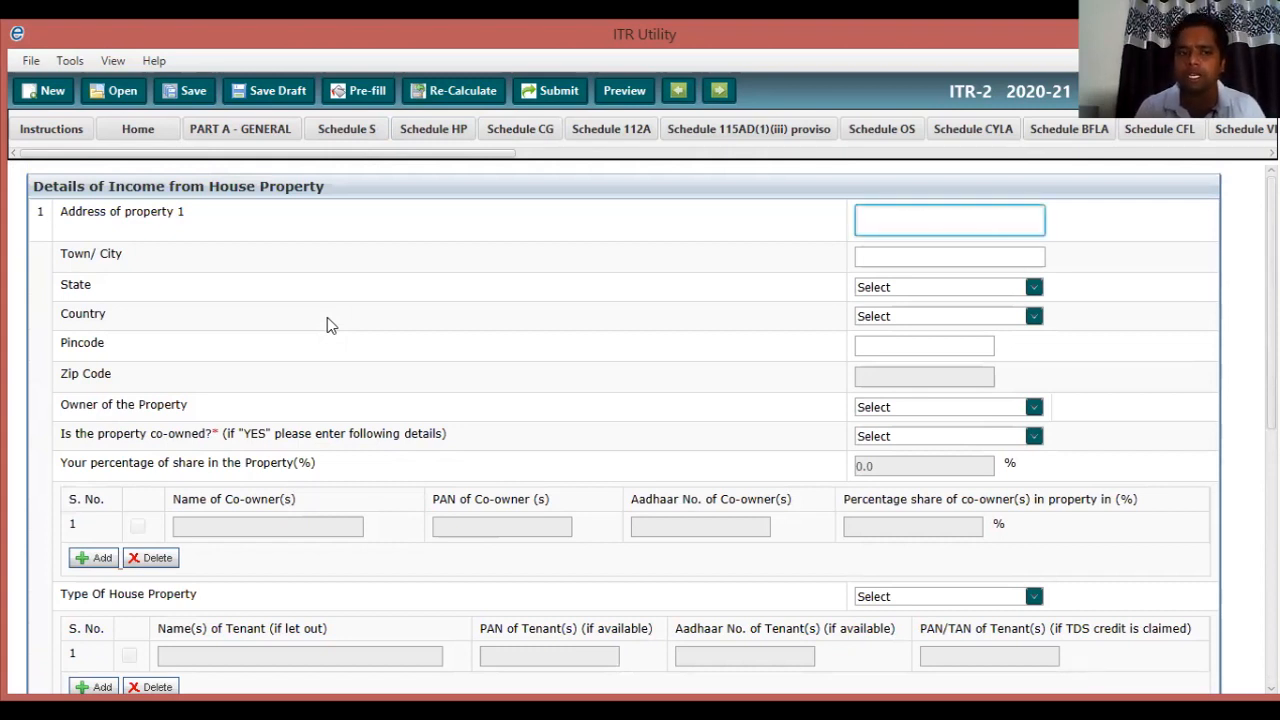
scroll(330, 325, down, 3)
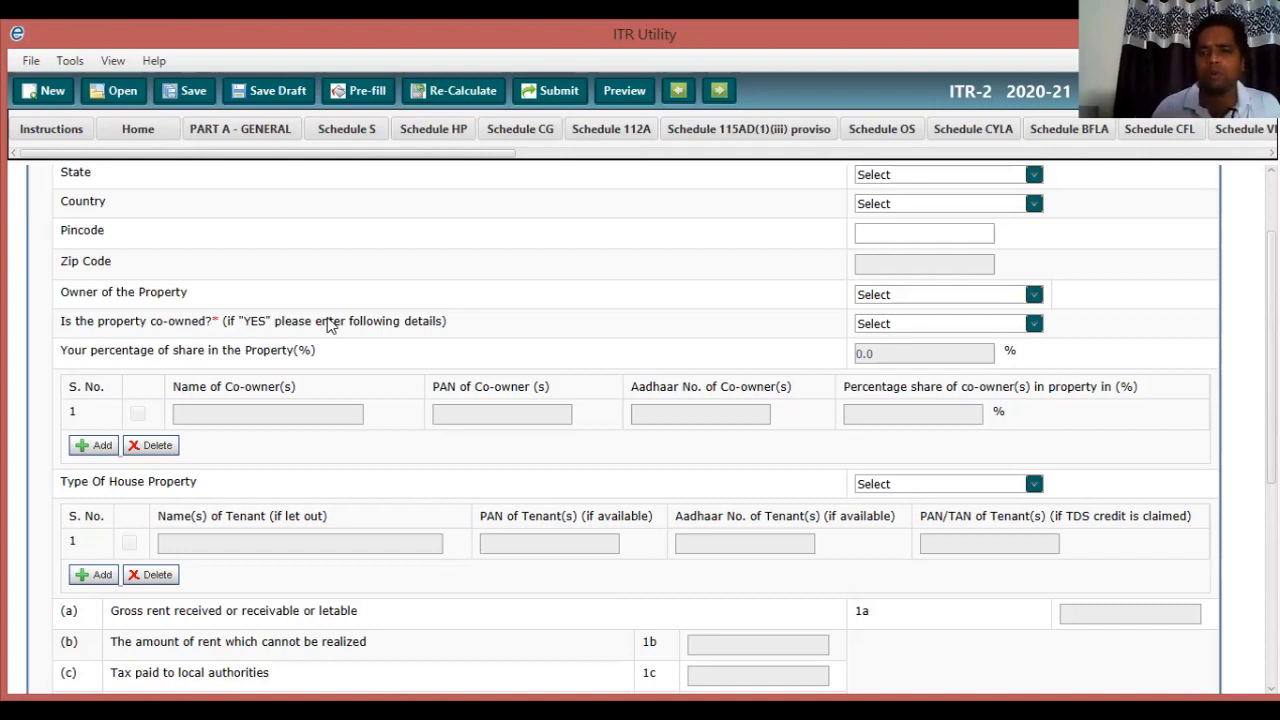
Answer Yes to 'Is the property co-owned?' for property 1, ready for co-owner details.
click(1034, 295)
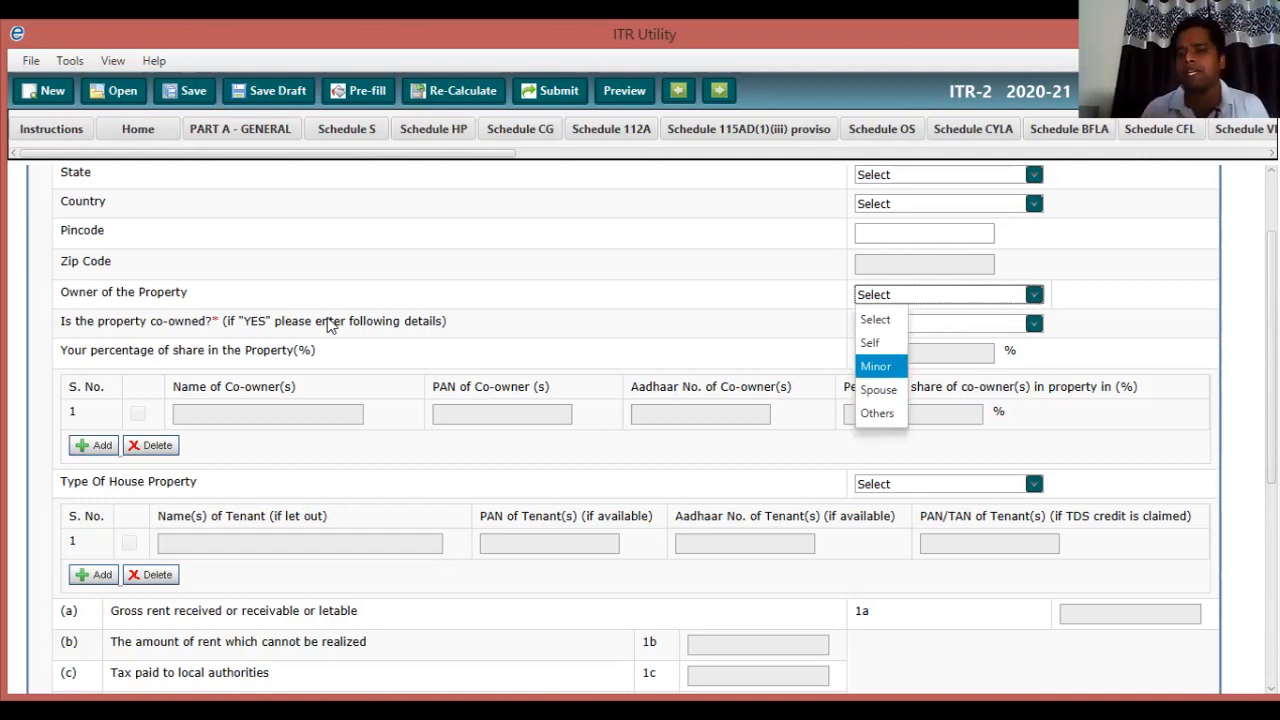
key(Down)
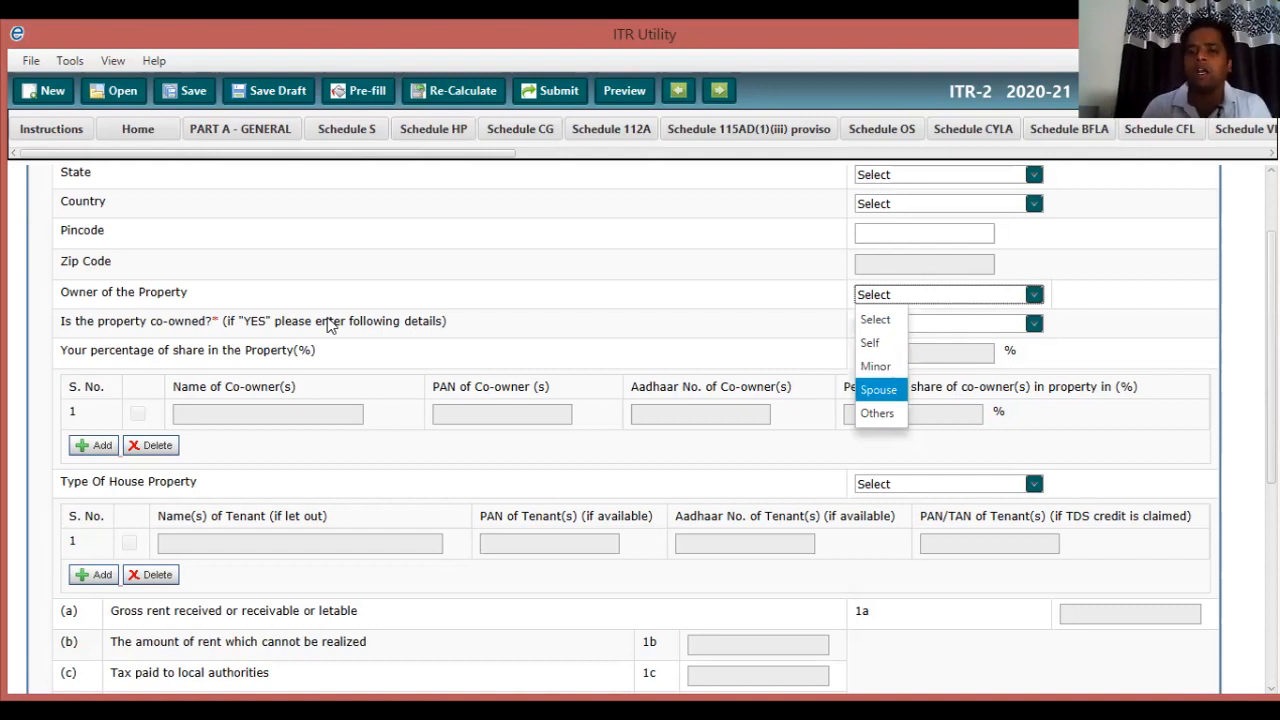
key(Escape)
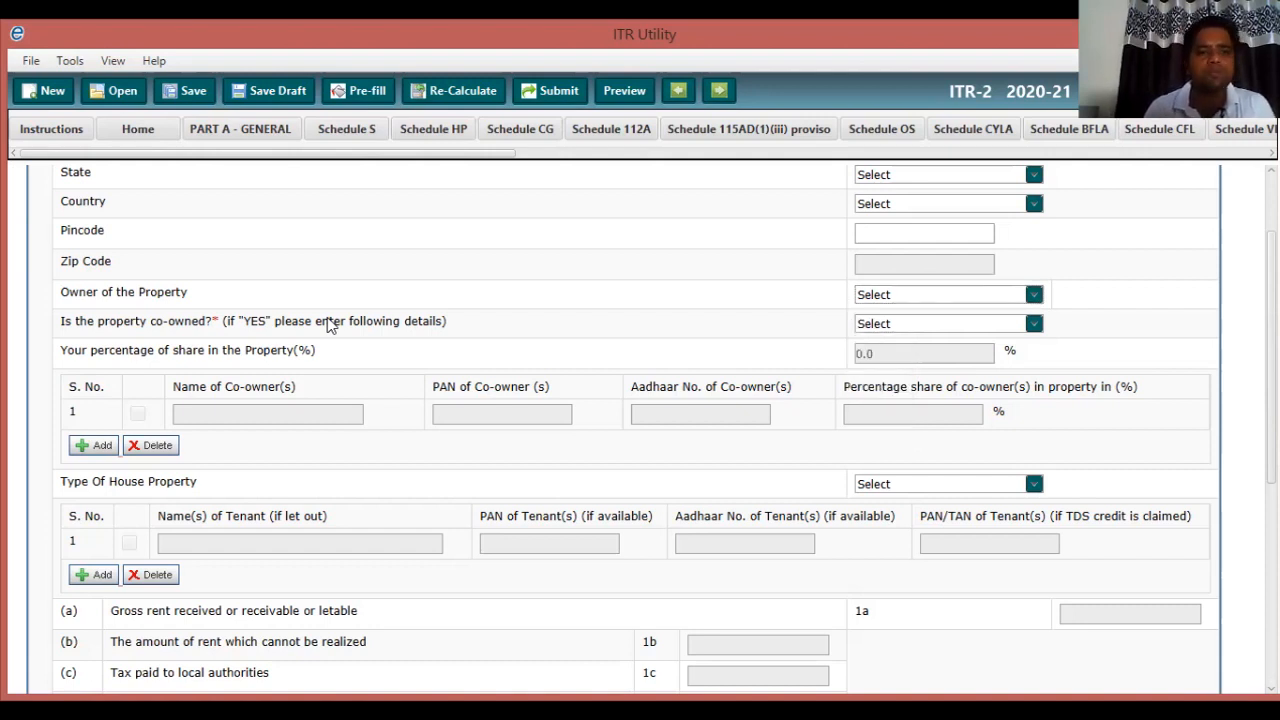
click(1034, 324)
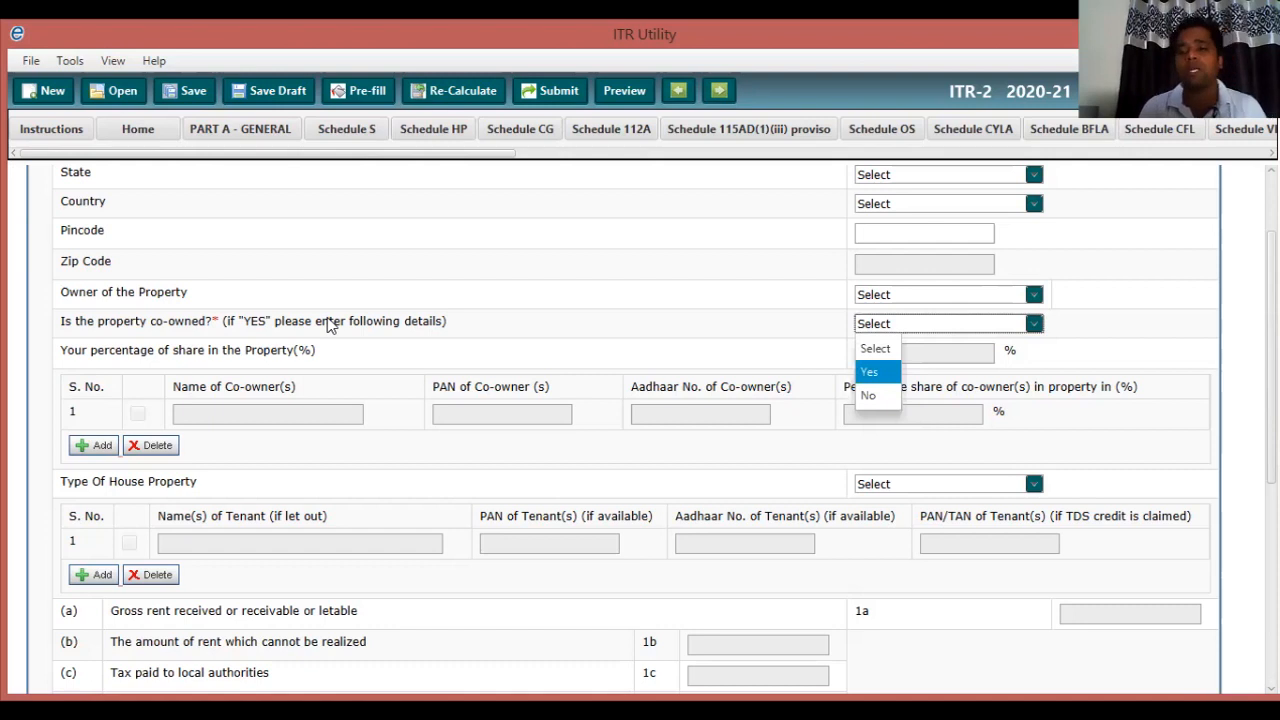
click(328, 319)
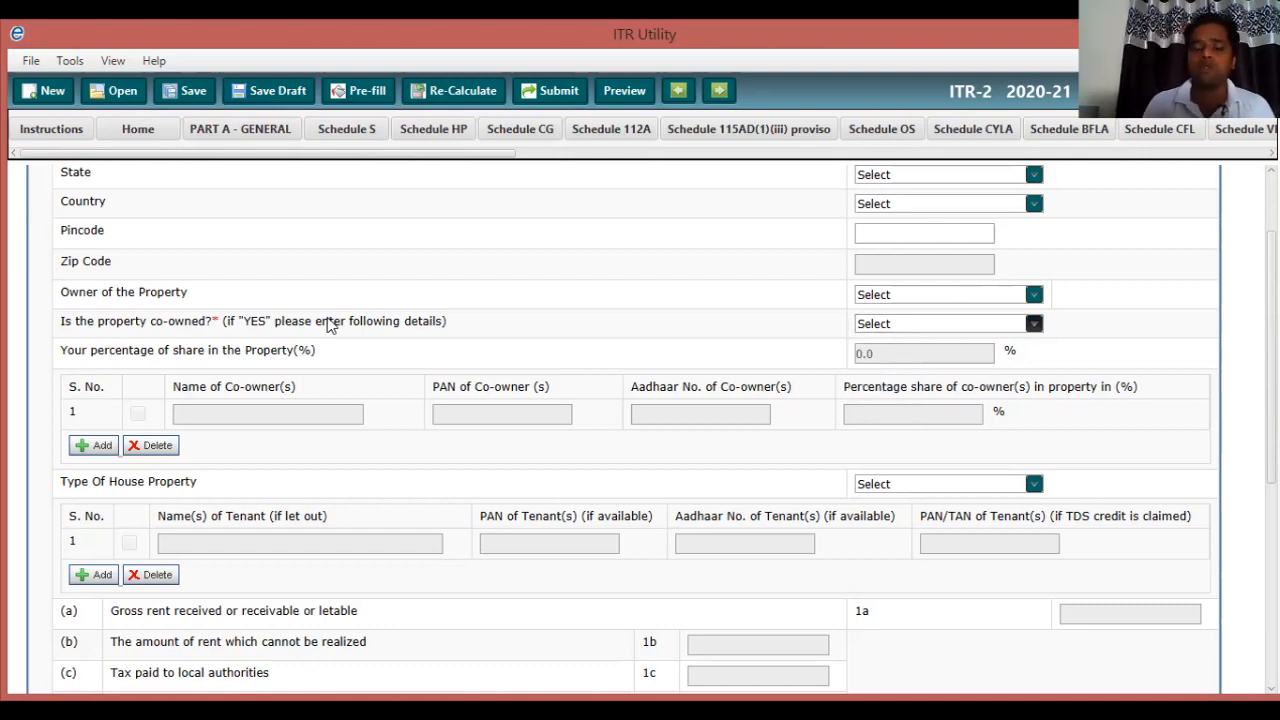
click(1034, 323)
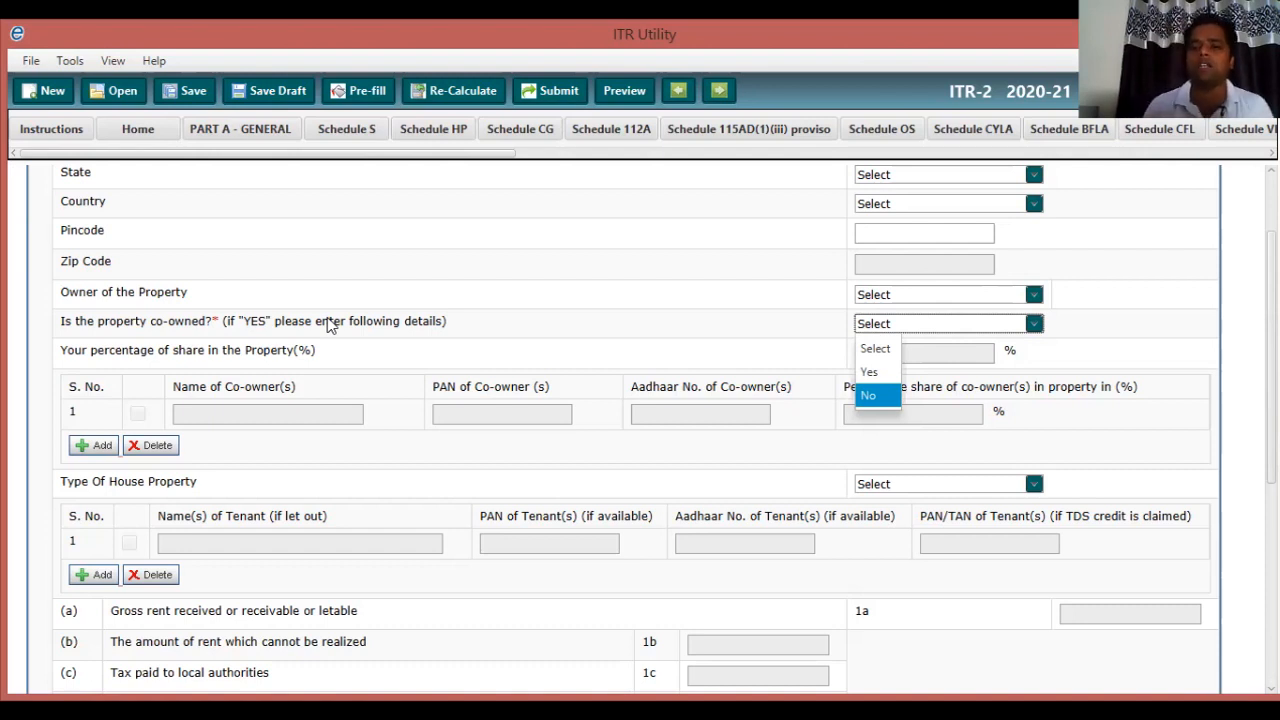
key(Return)
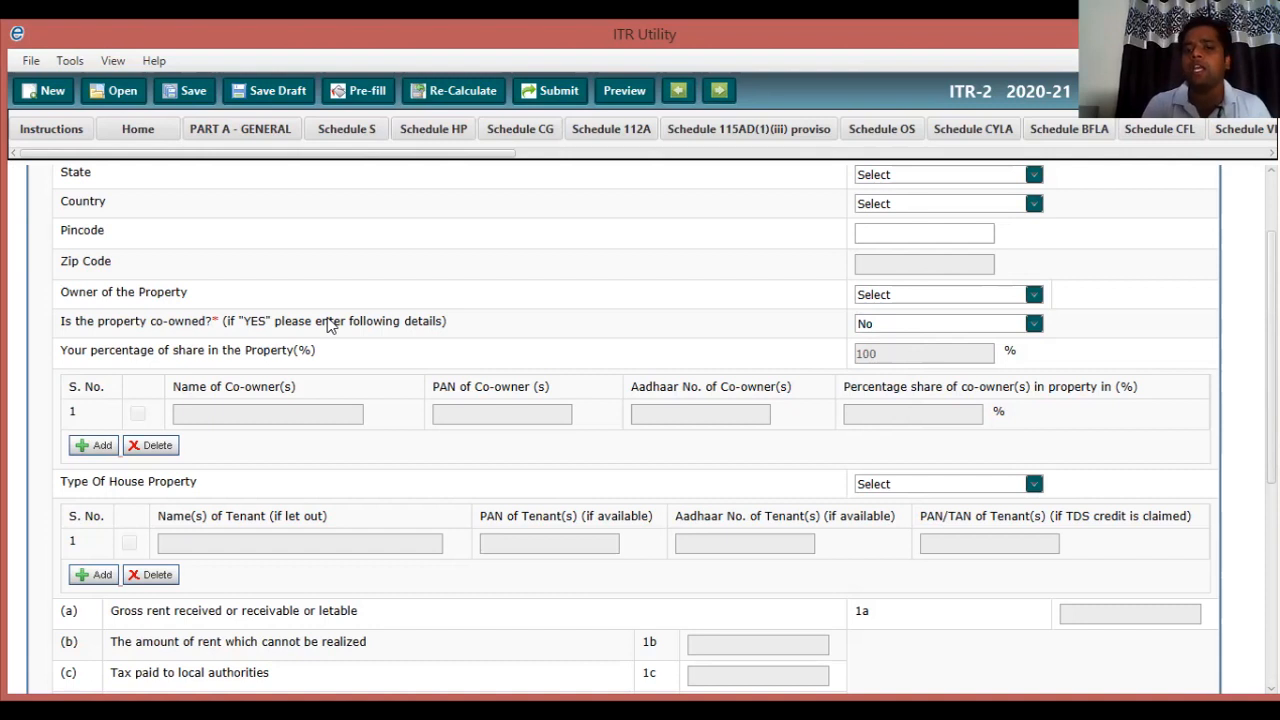
click(1034, 323)
key(Down)
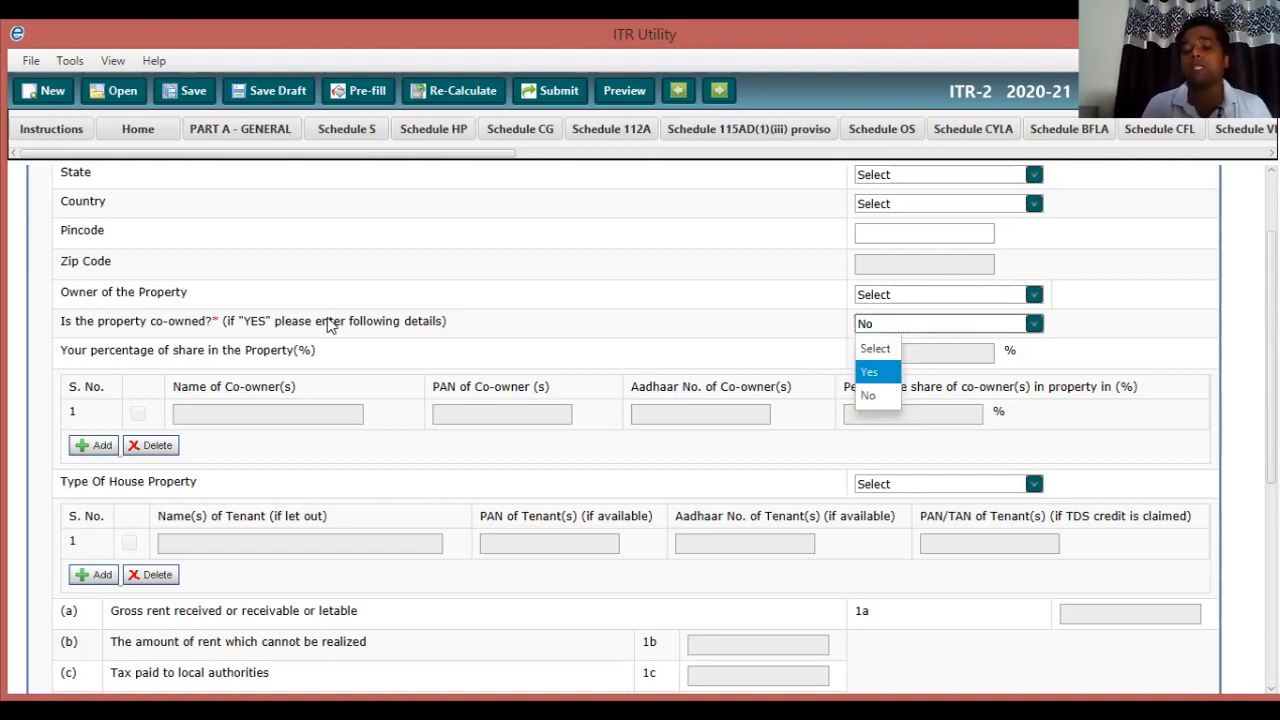
key(Return)
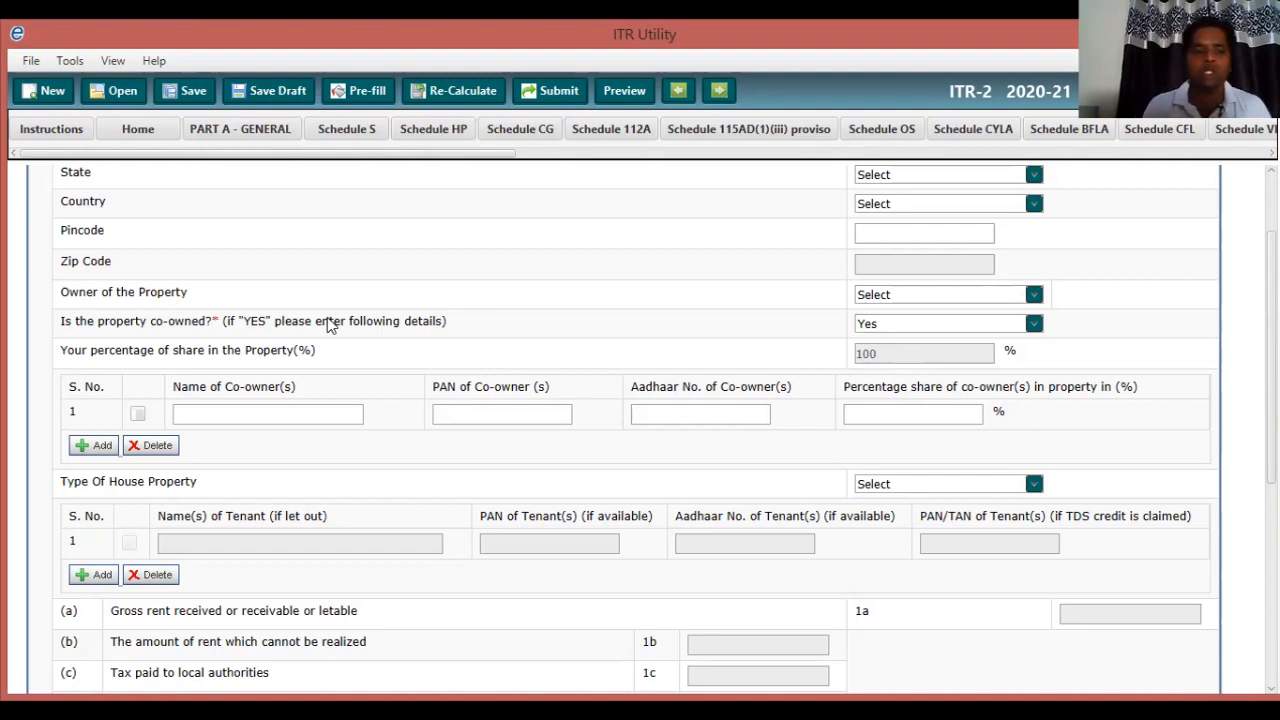
key(Tab)
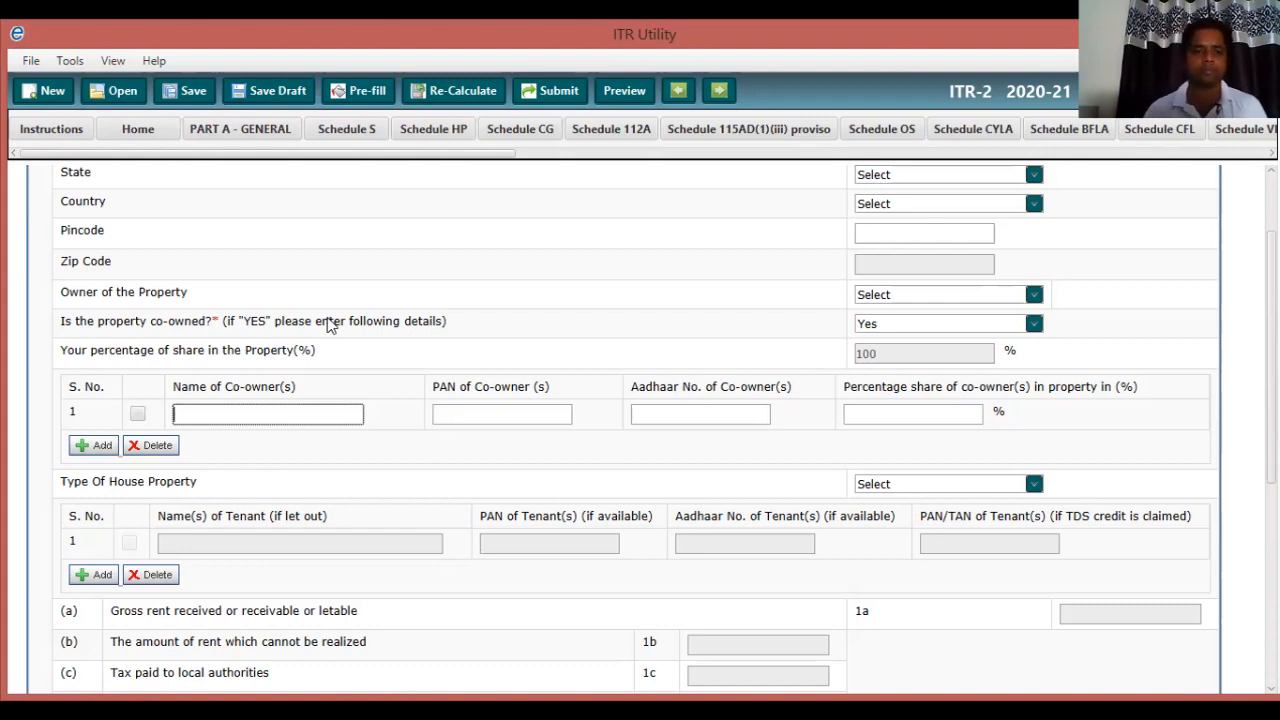
Scroll down and open the Type Of House Property list, highlighting Let Out.
scroll(330, 325, down, 3)
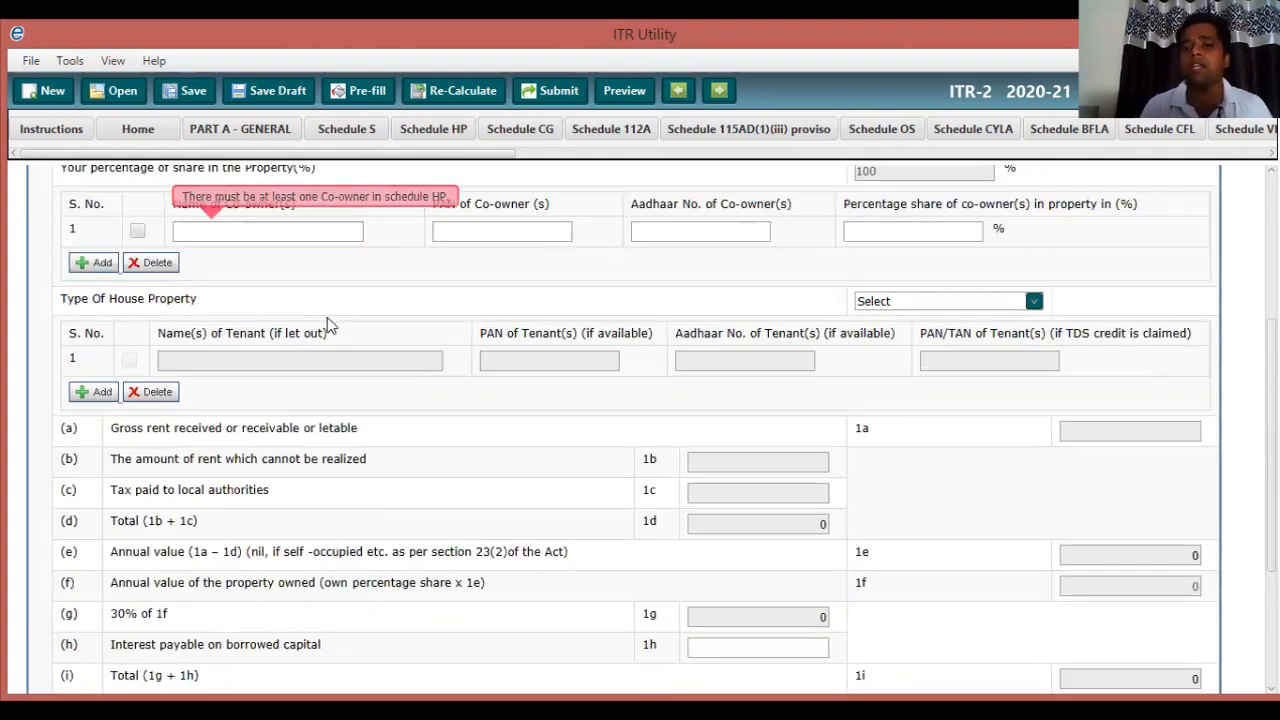
click(1034, 301)
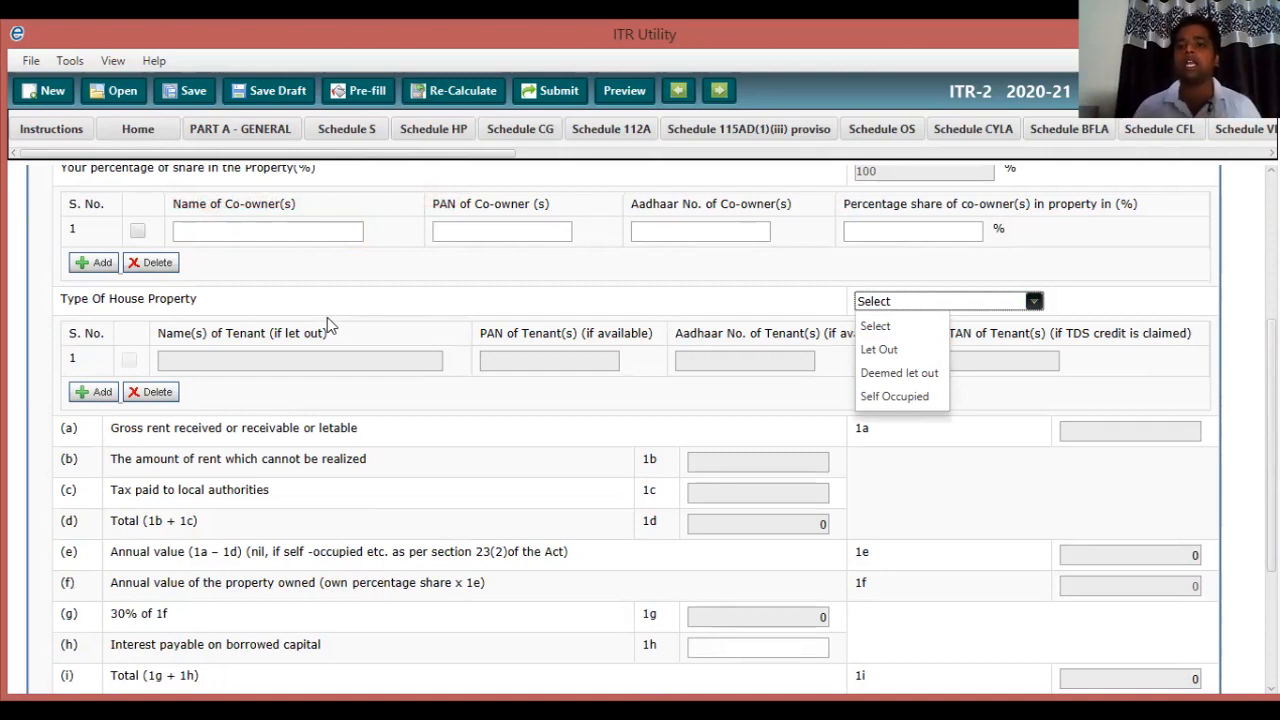
key(Down)
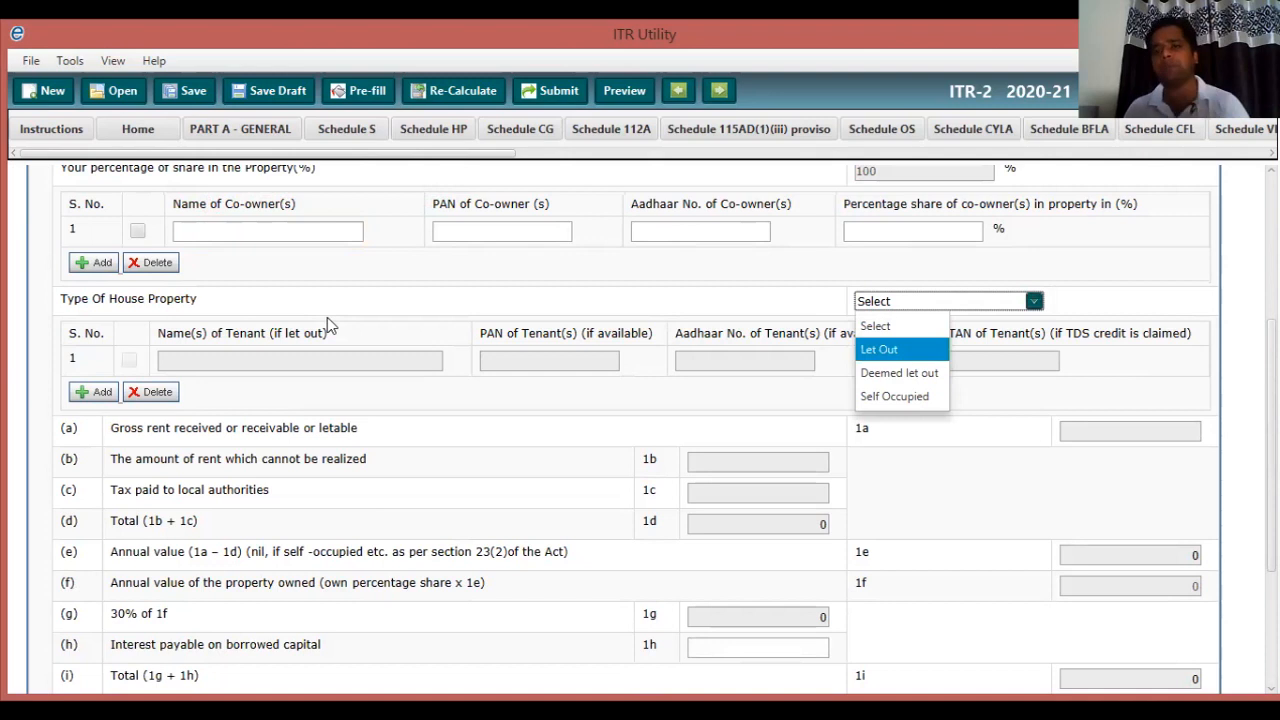
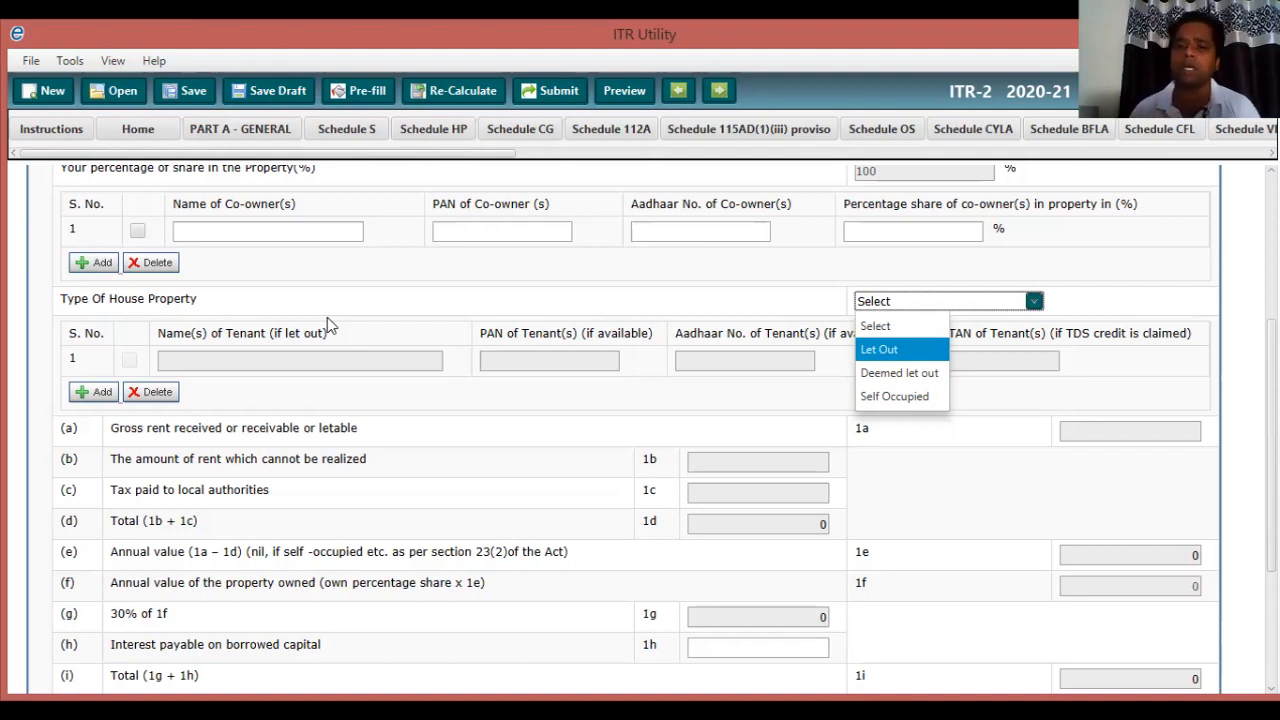
Try Let Out and Self Occupied, then set the house property type to Deemed let out.
key(Down)
key(Down)
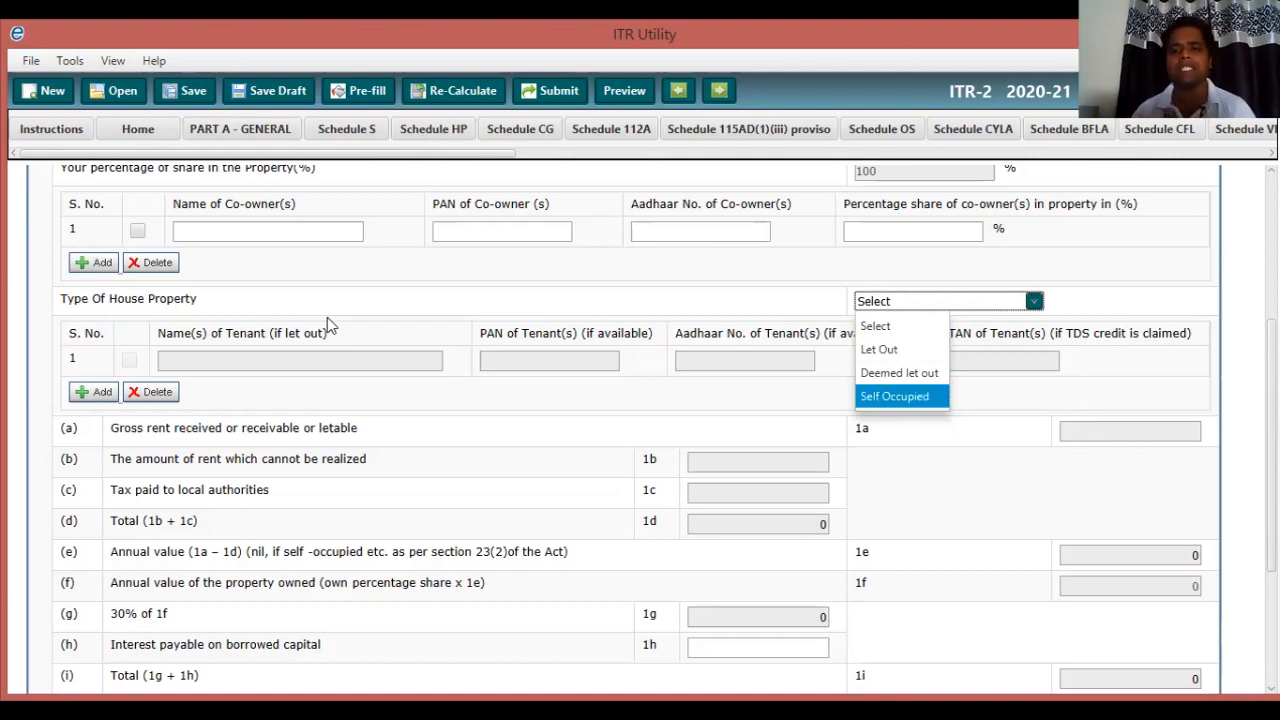
key(Up)
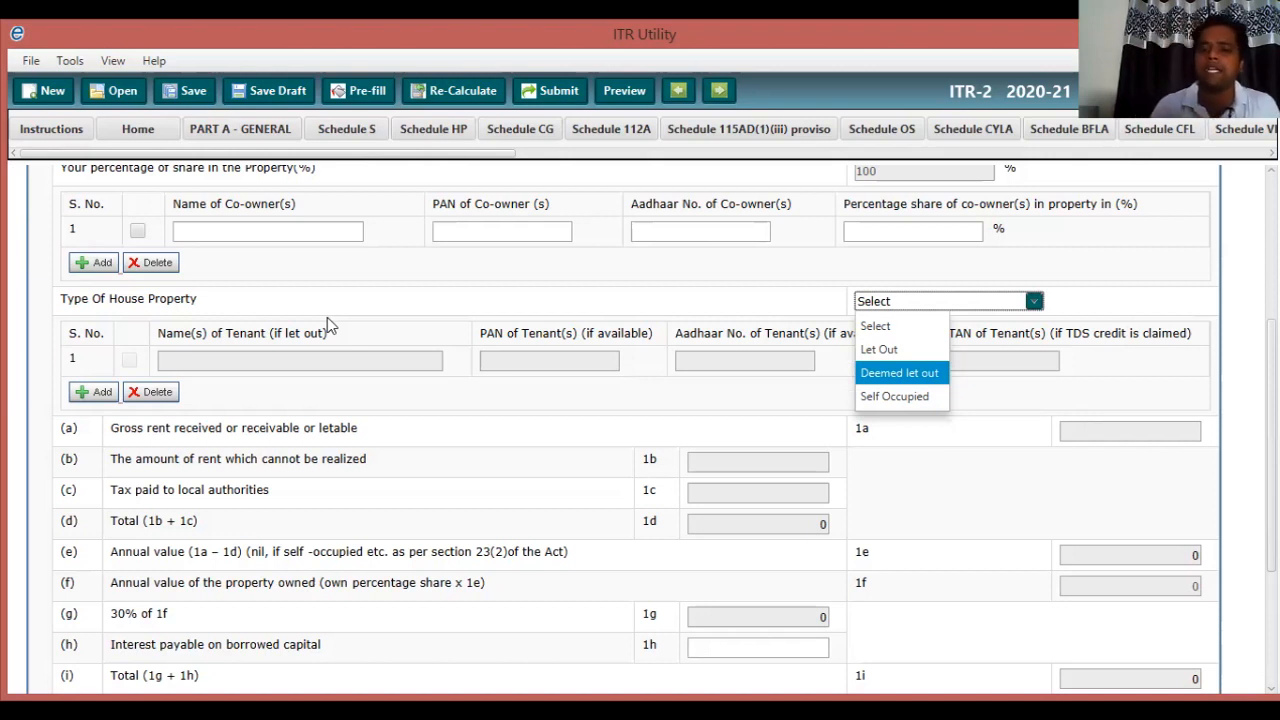
key(Up)
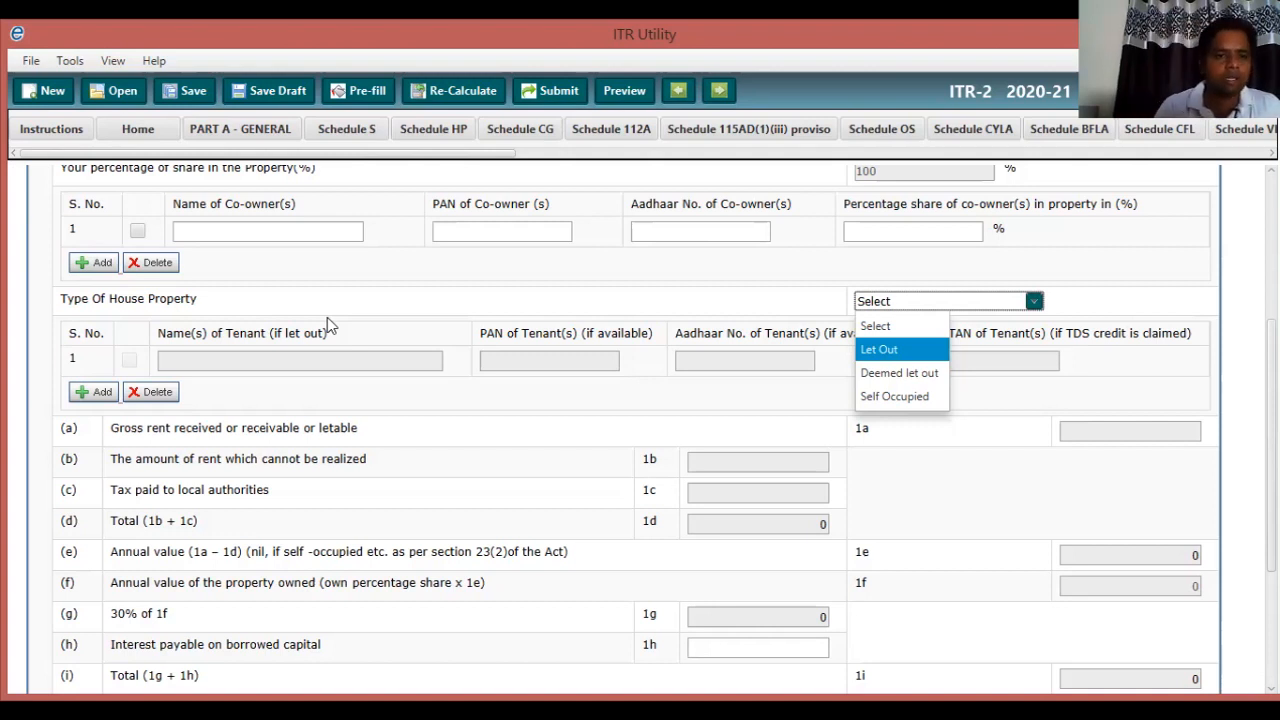
scroll(330, 325, down, 1)
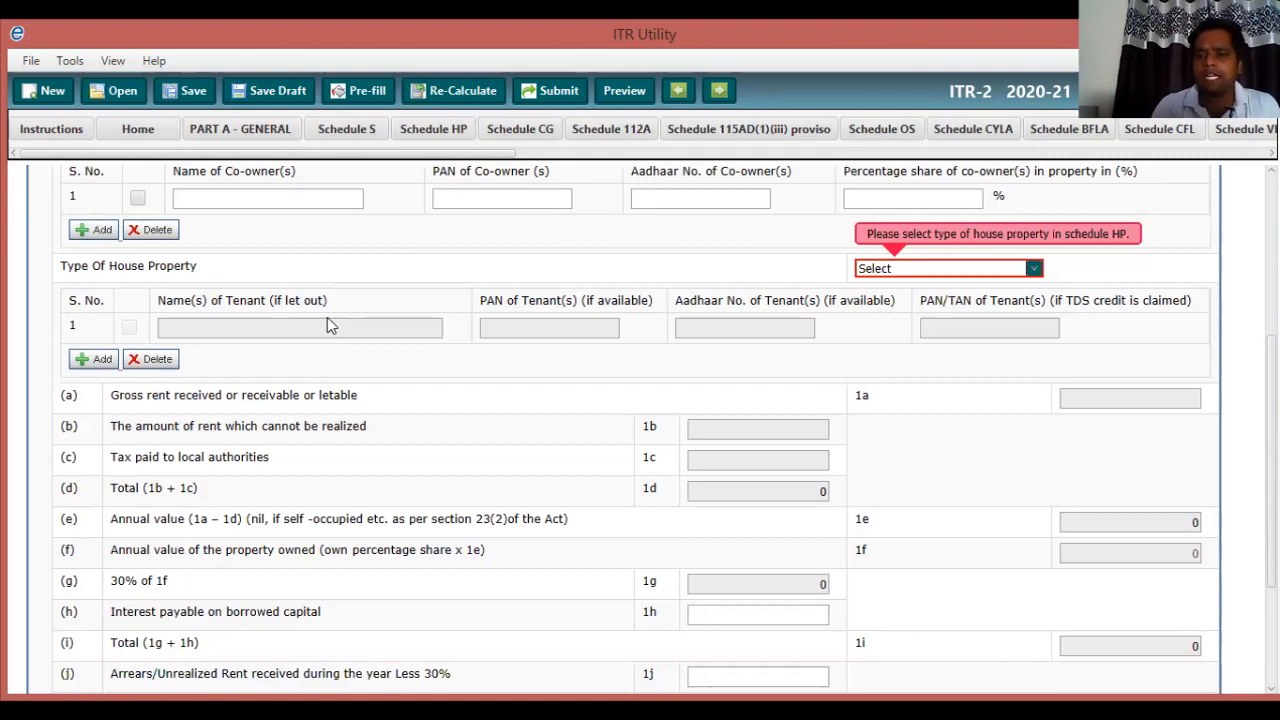
click(948, 268)
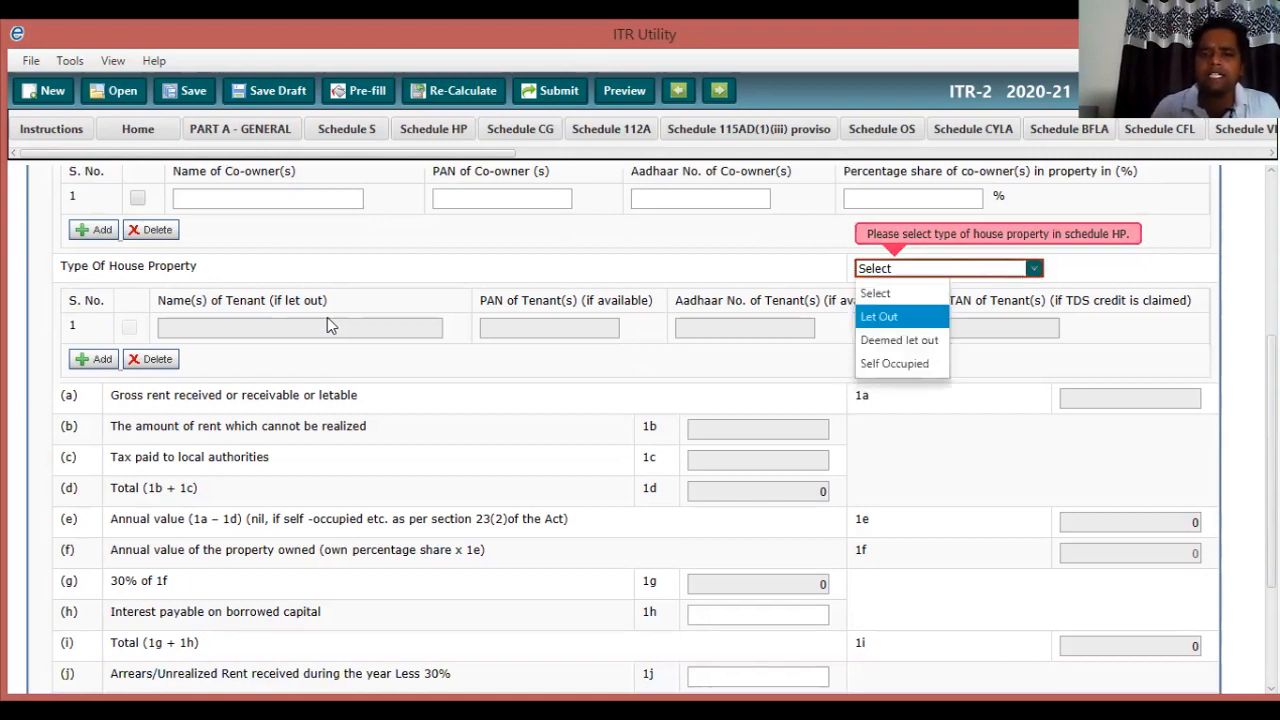
key(Return)
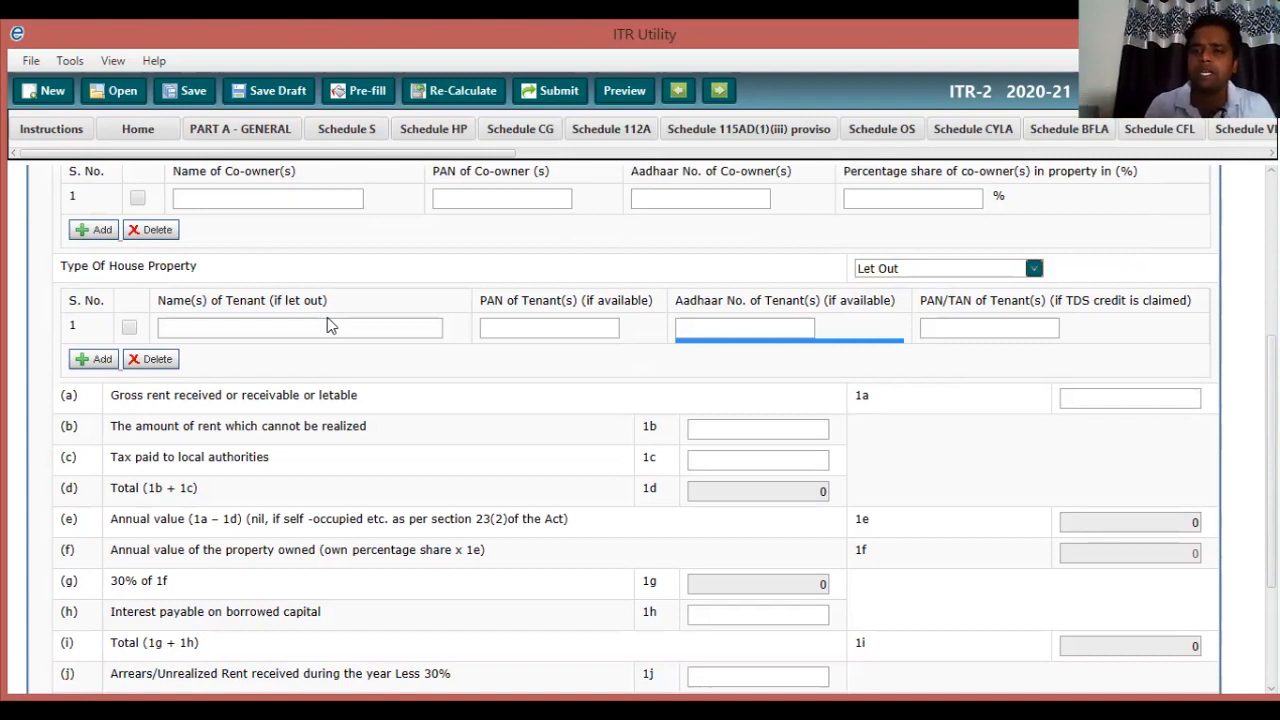
key(alt+Down)
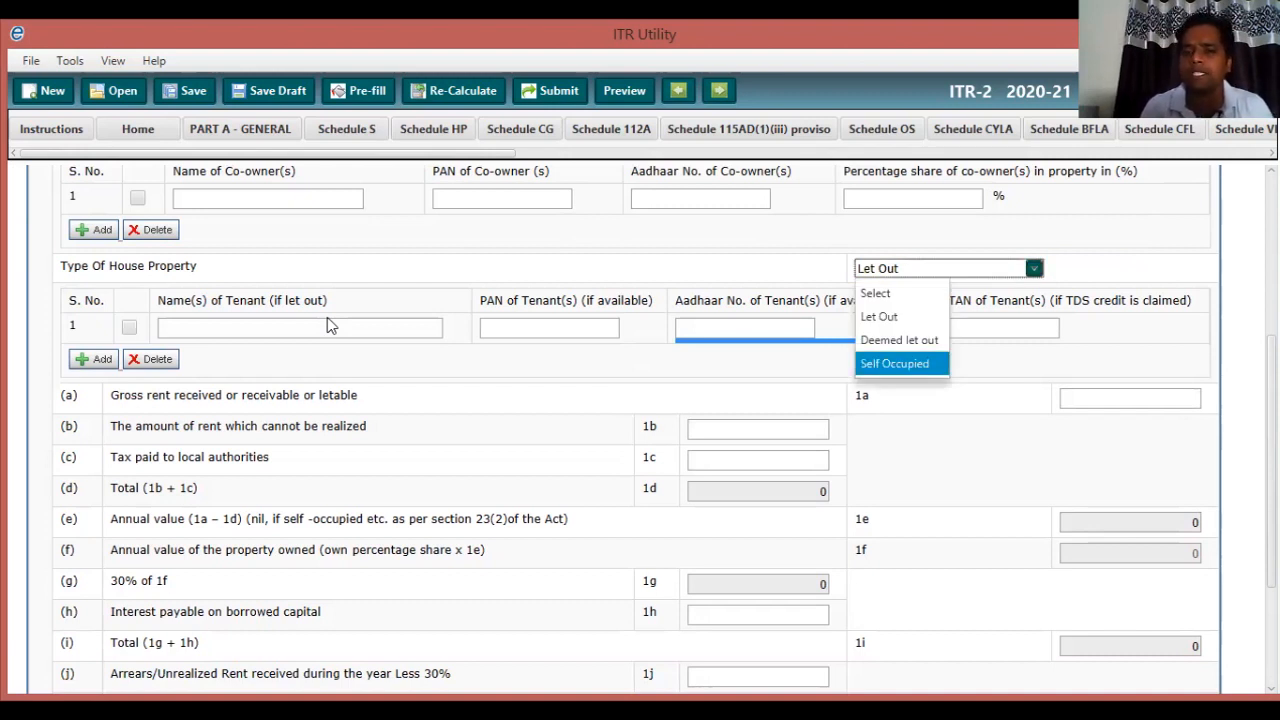
key(Return)
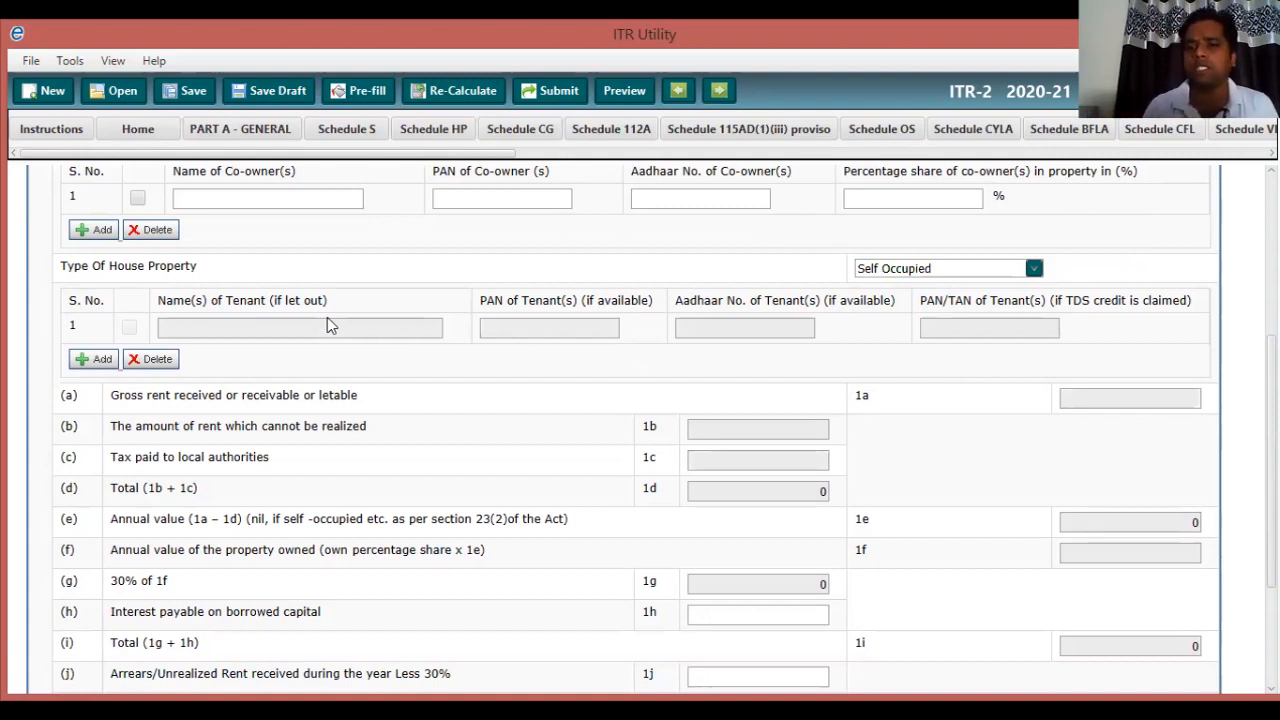
key(alt+Down)
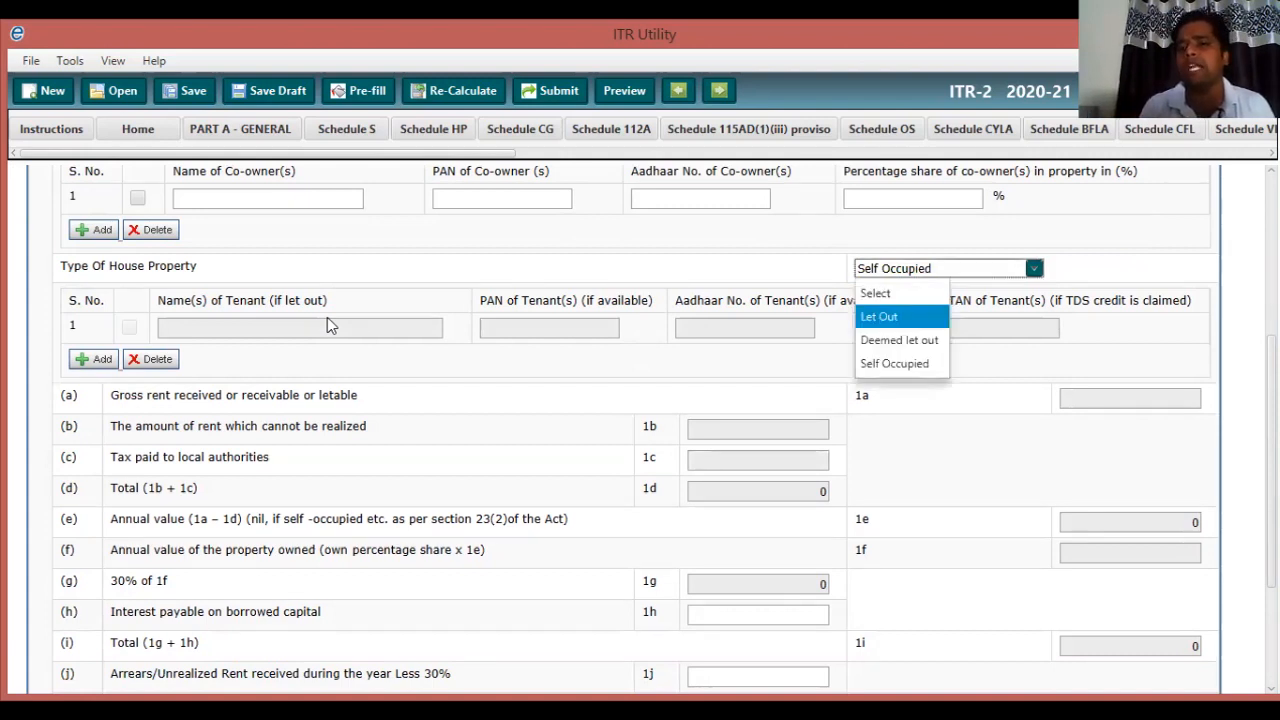
key(Down)
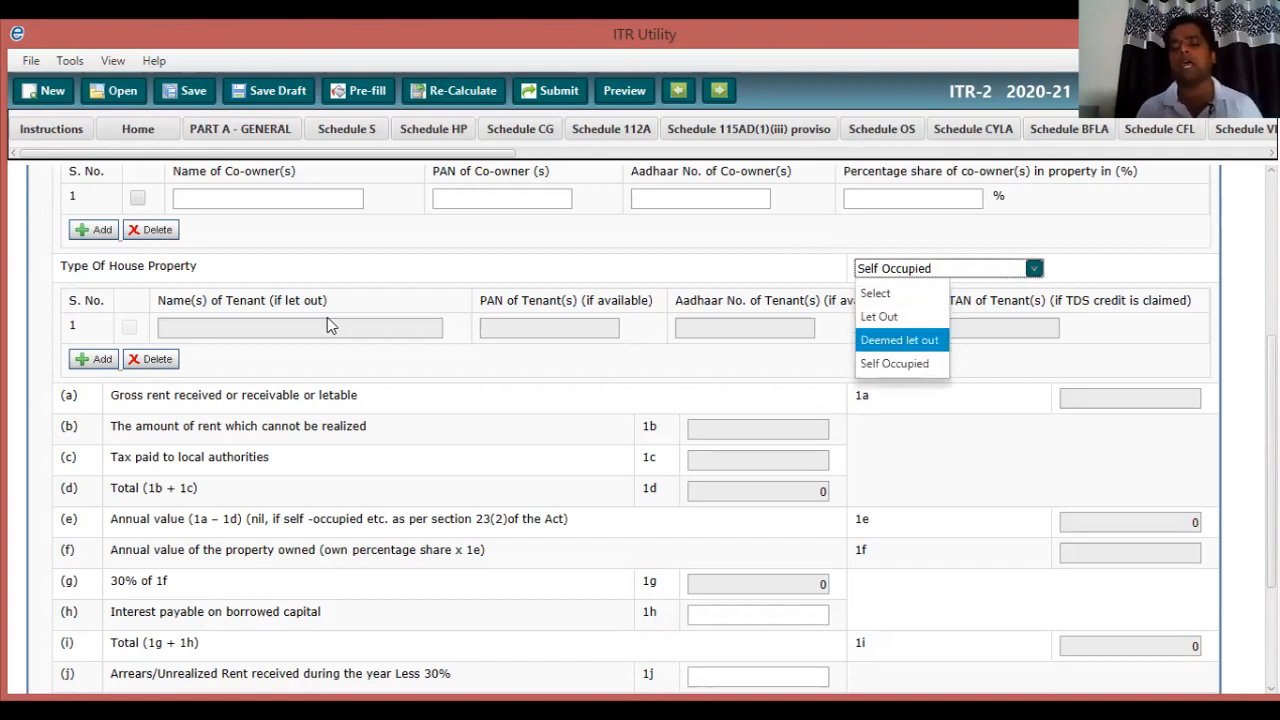
key(Return)
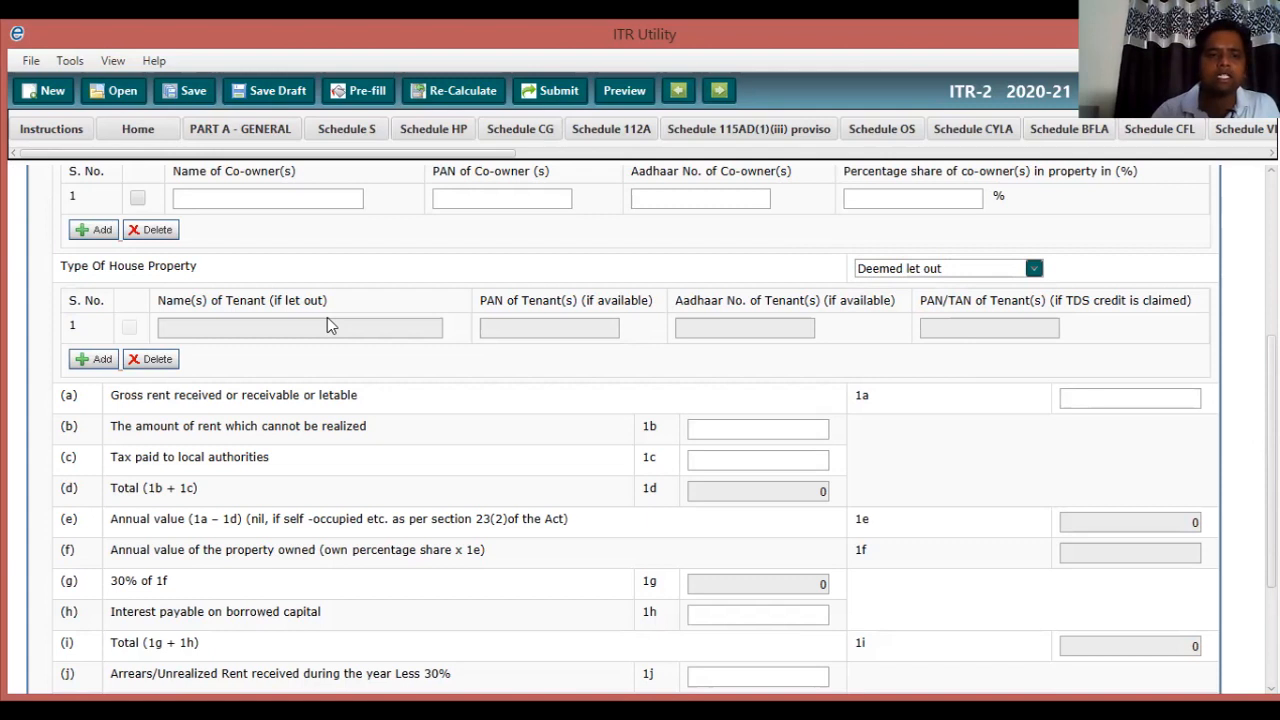
scroll(330, 325, down, 1)
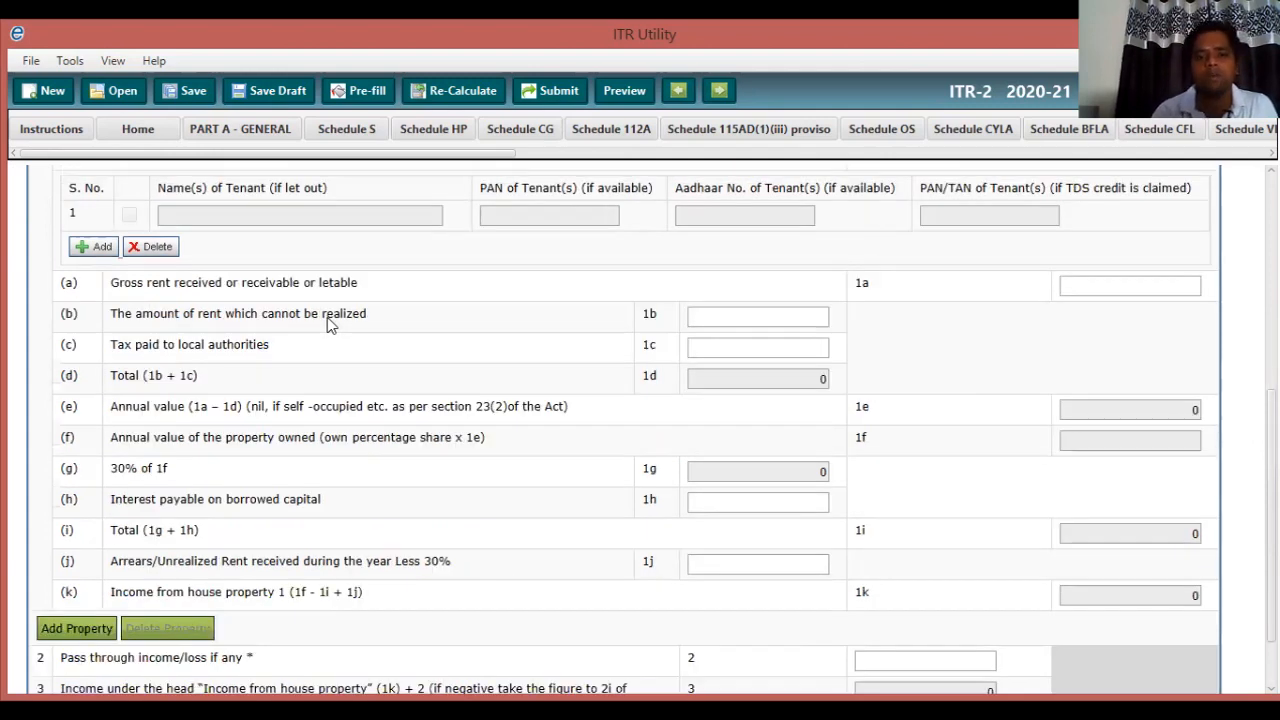
key(Tab)
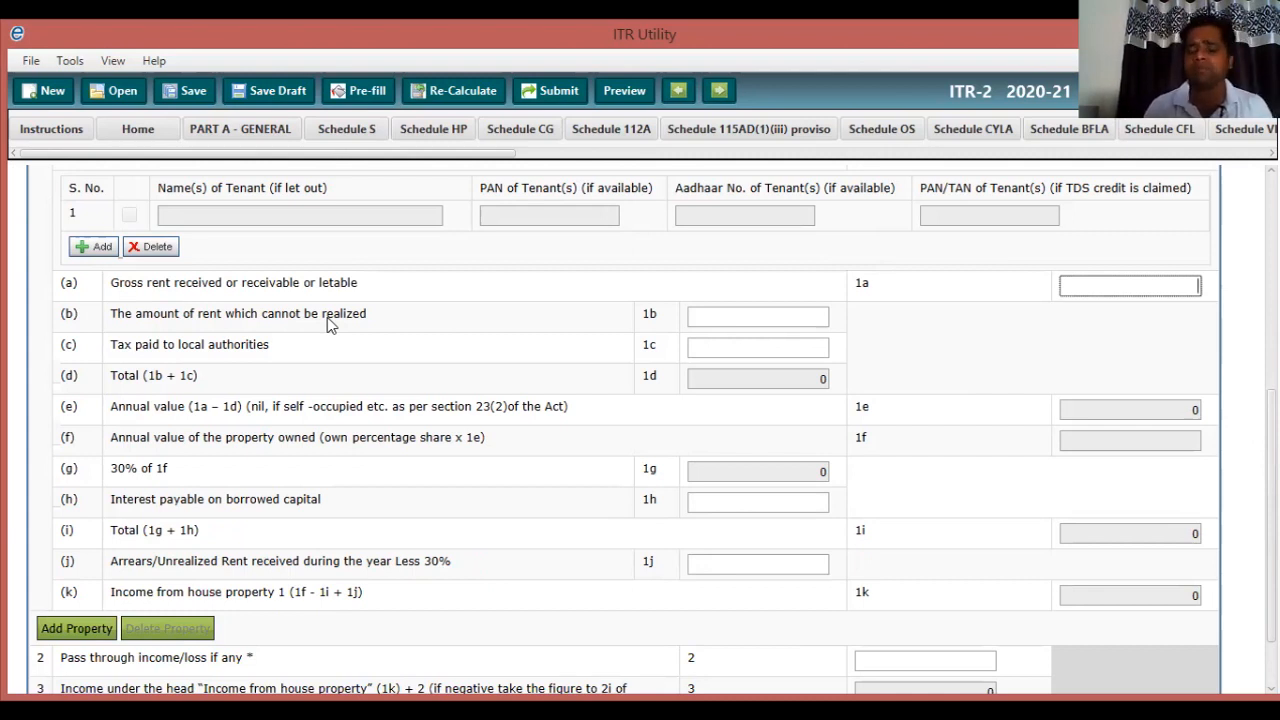
key(Tab)
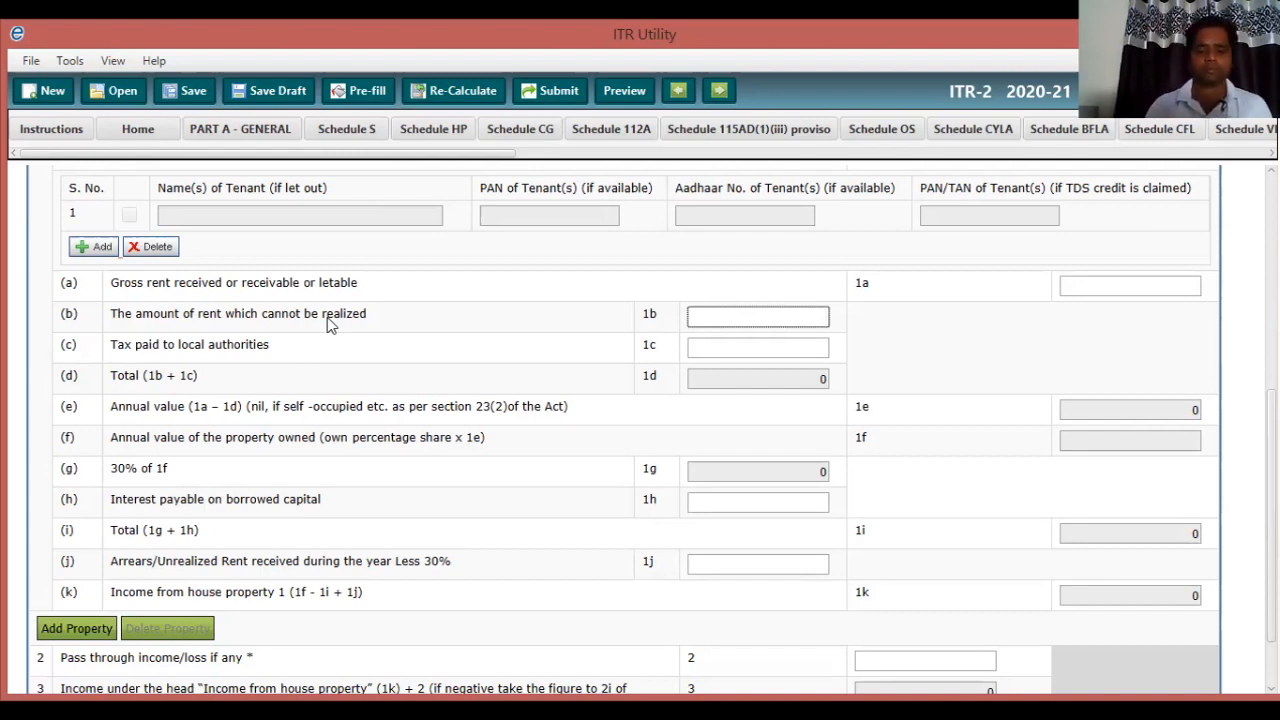
scroll(330, 323, down, 2)
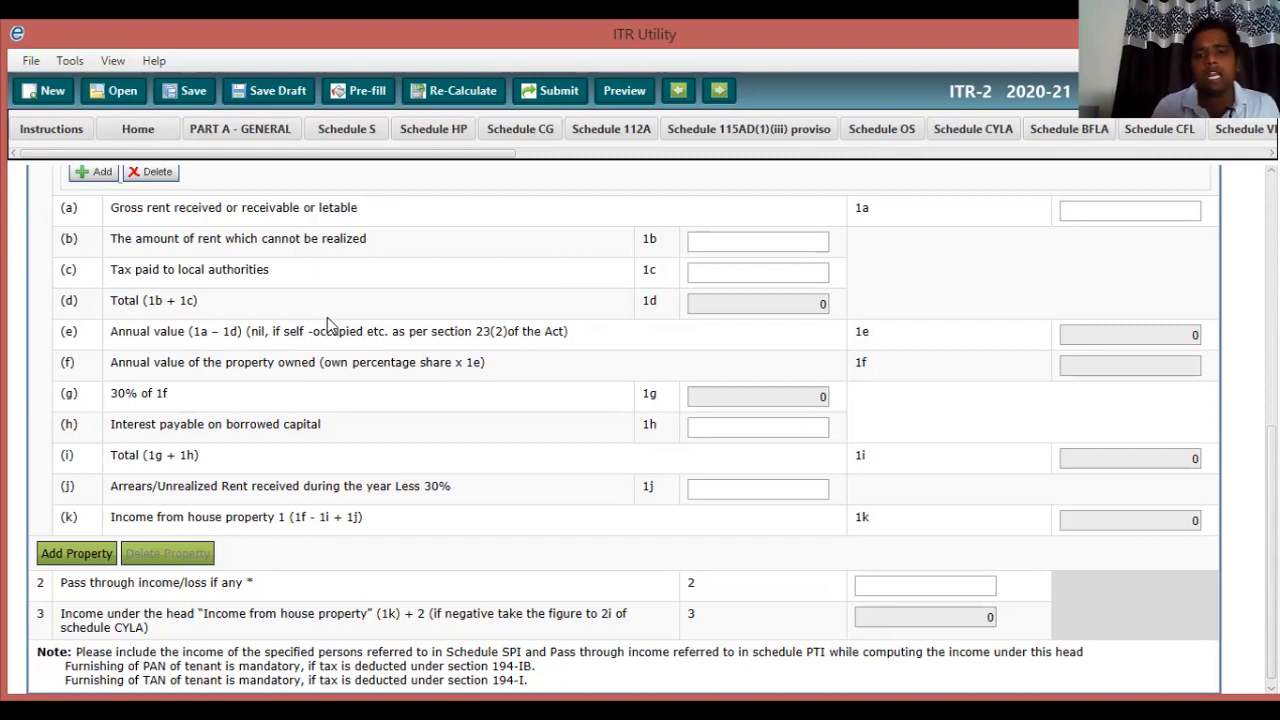
key(Tab)
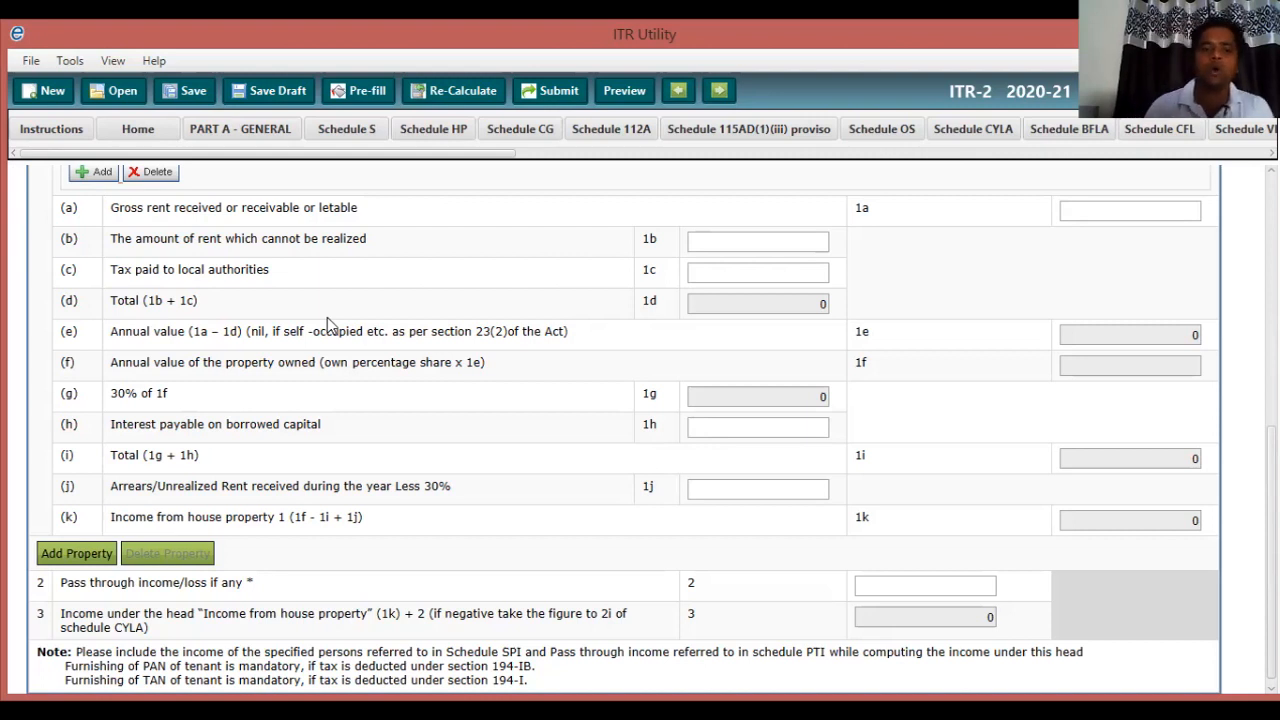
scroll(328, 325, down, 1)
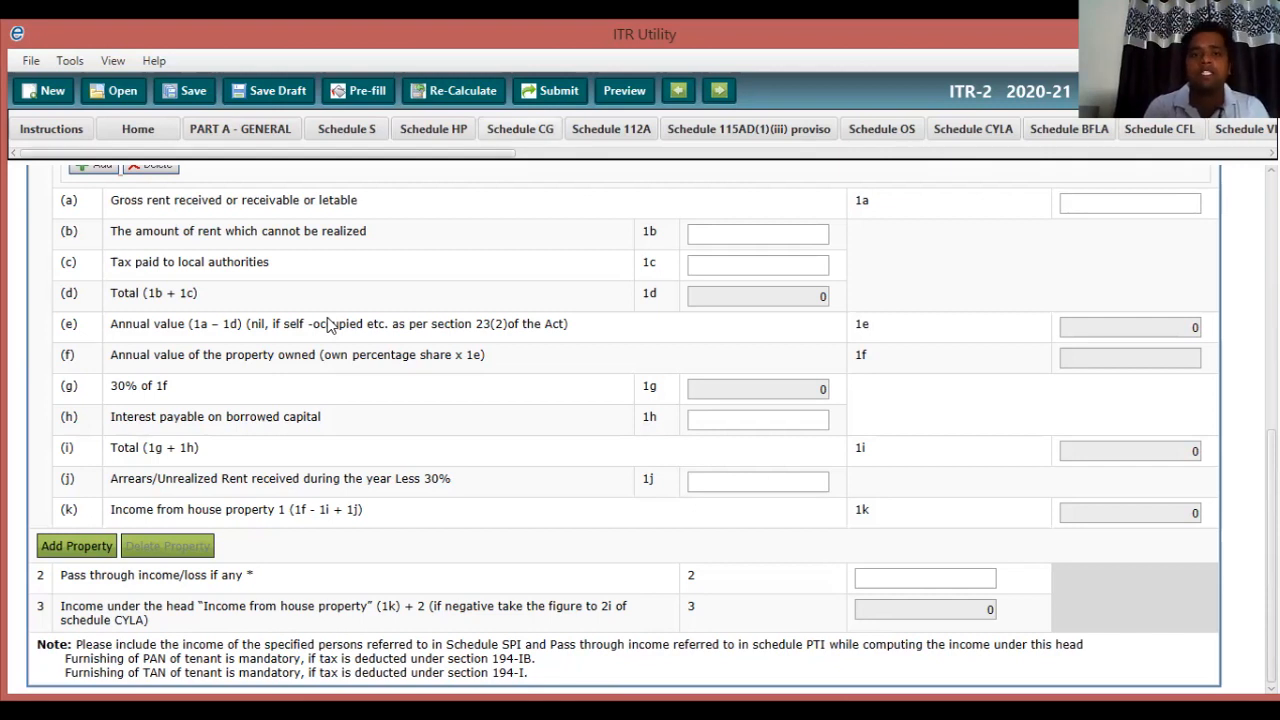
Open Schedule CG and jump to the top of its short-term capital gain section.
click(520, 129)
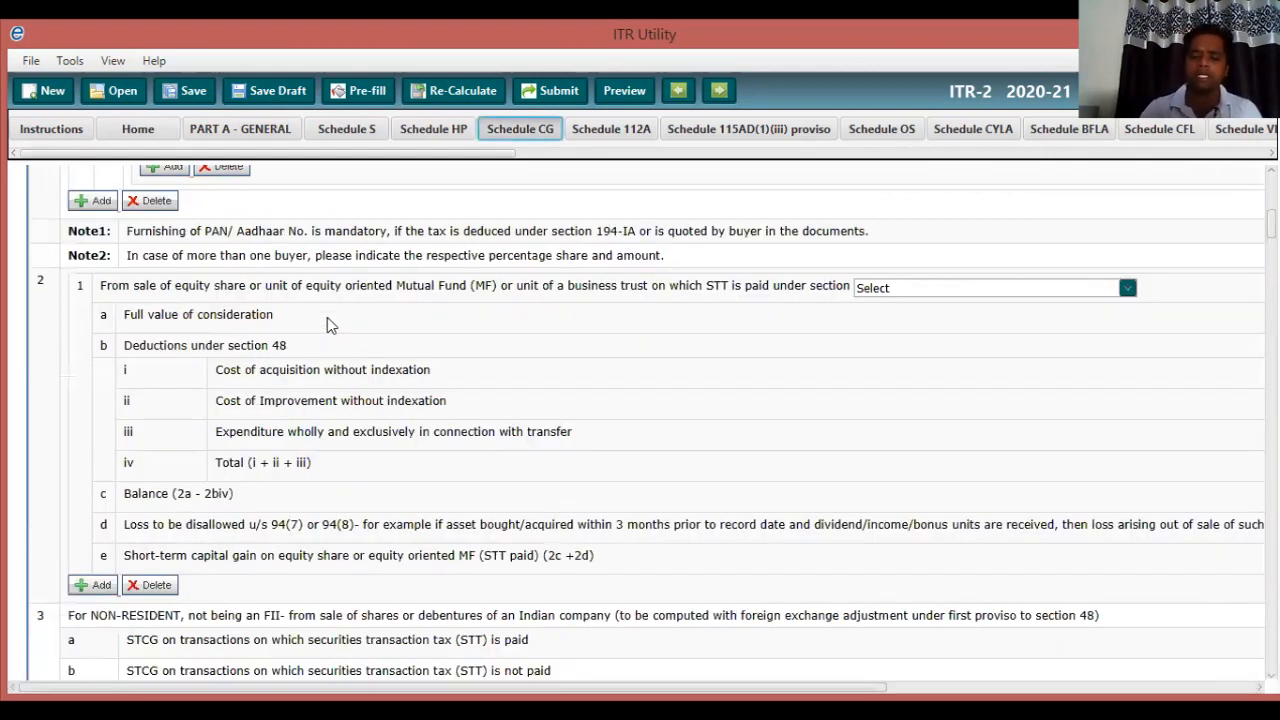
click(138, 129)
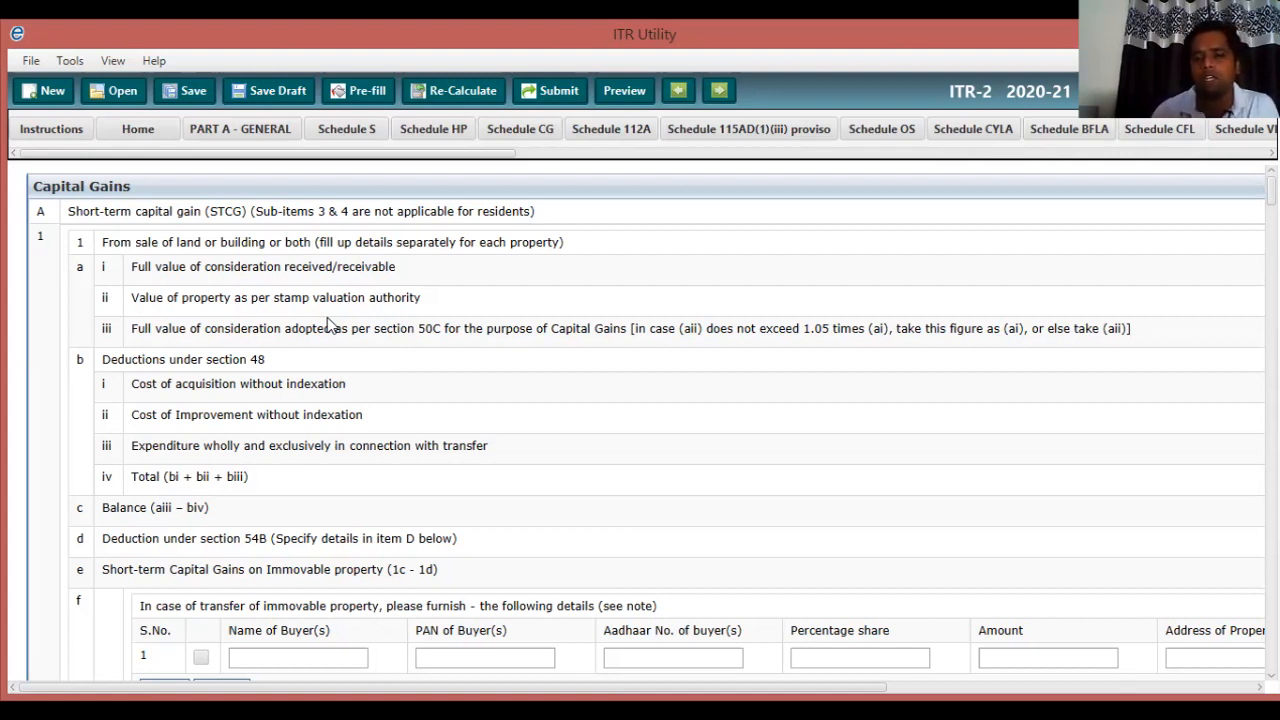
scroll(327, 323, right, 2)
scroll(327, 323, right, 10)
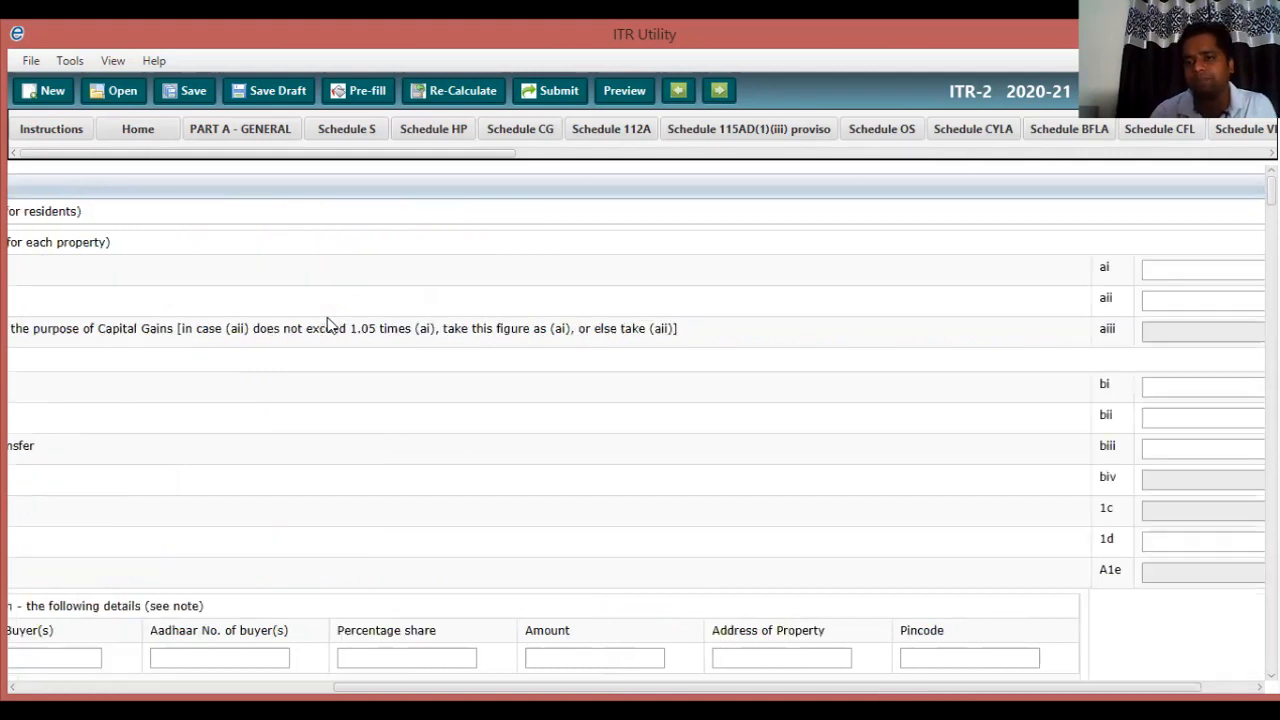
scroll(327, 323, right, 2)
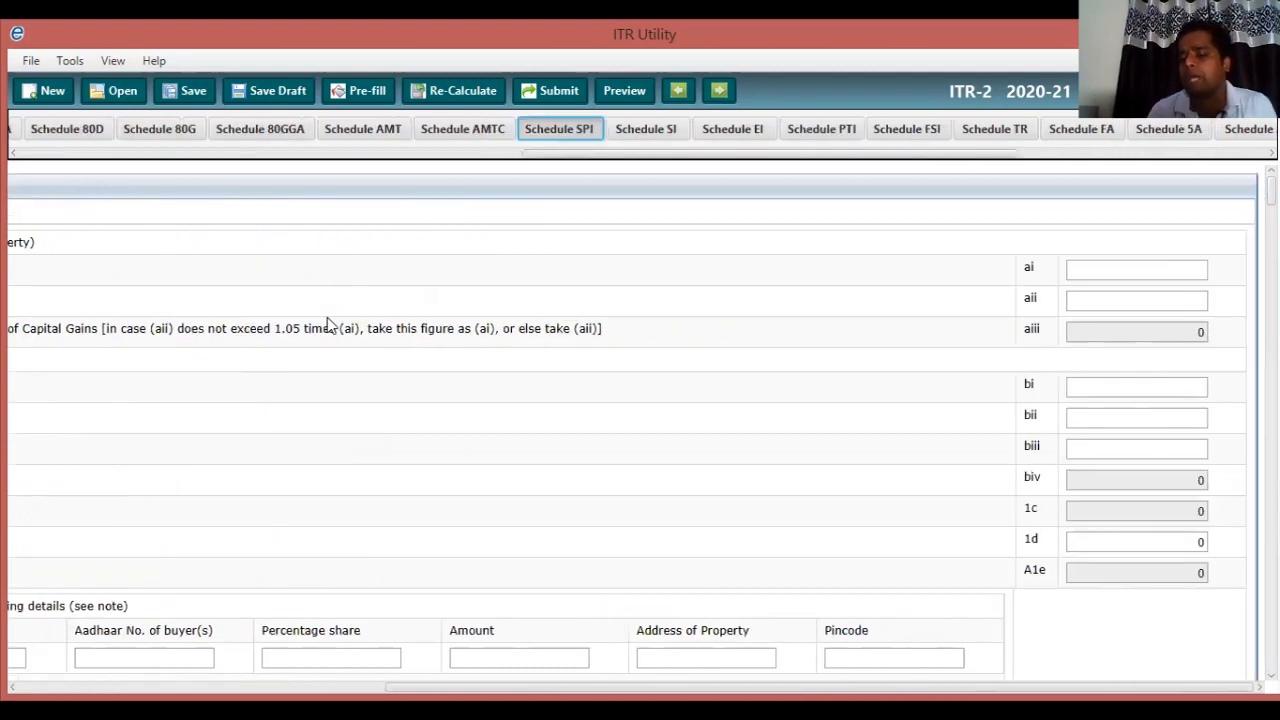
key(Tab)
text(5)
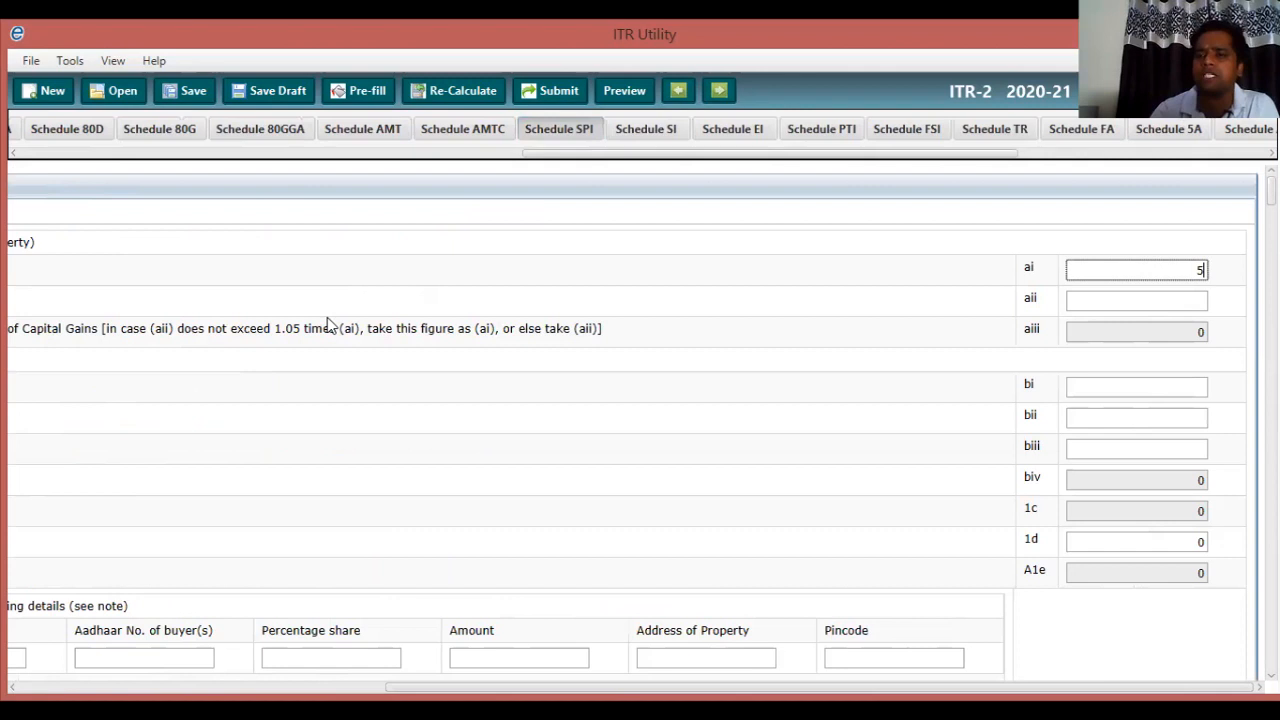
text(00000)
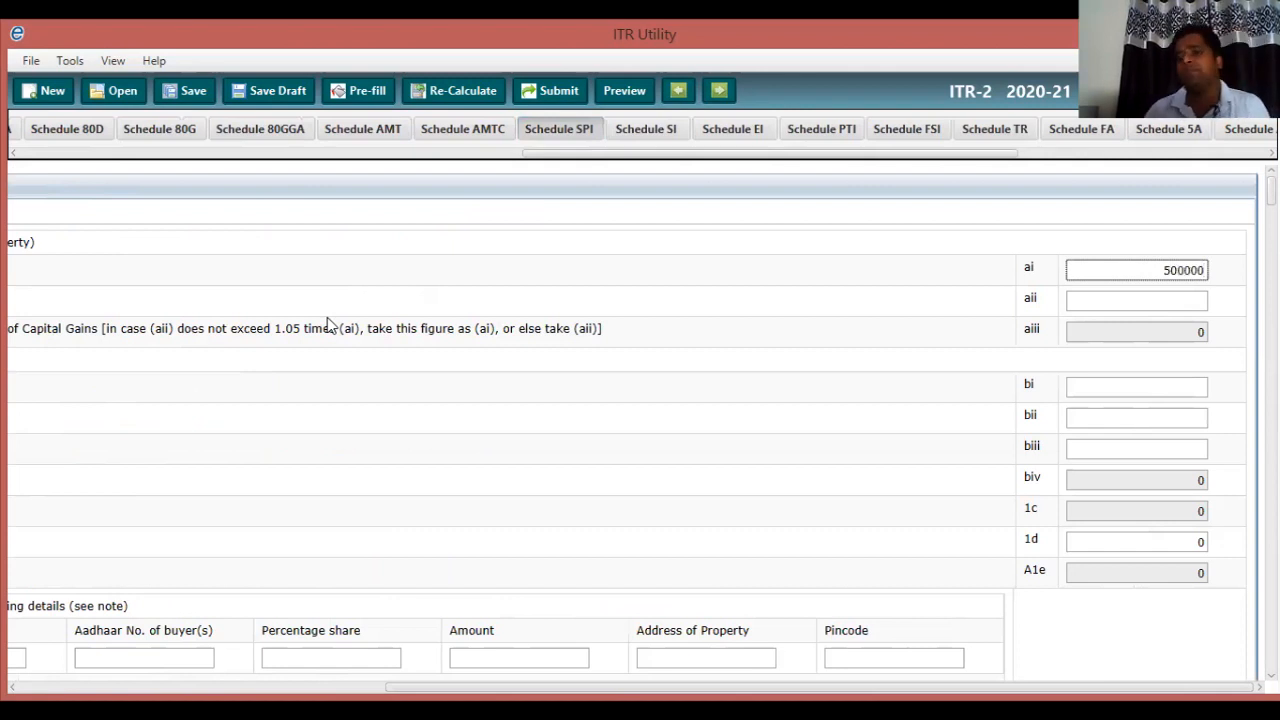
key(Tab)
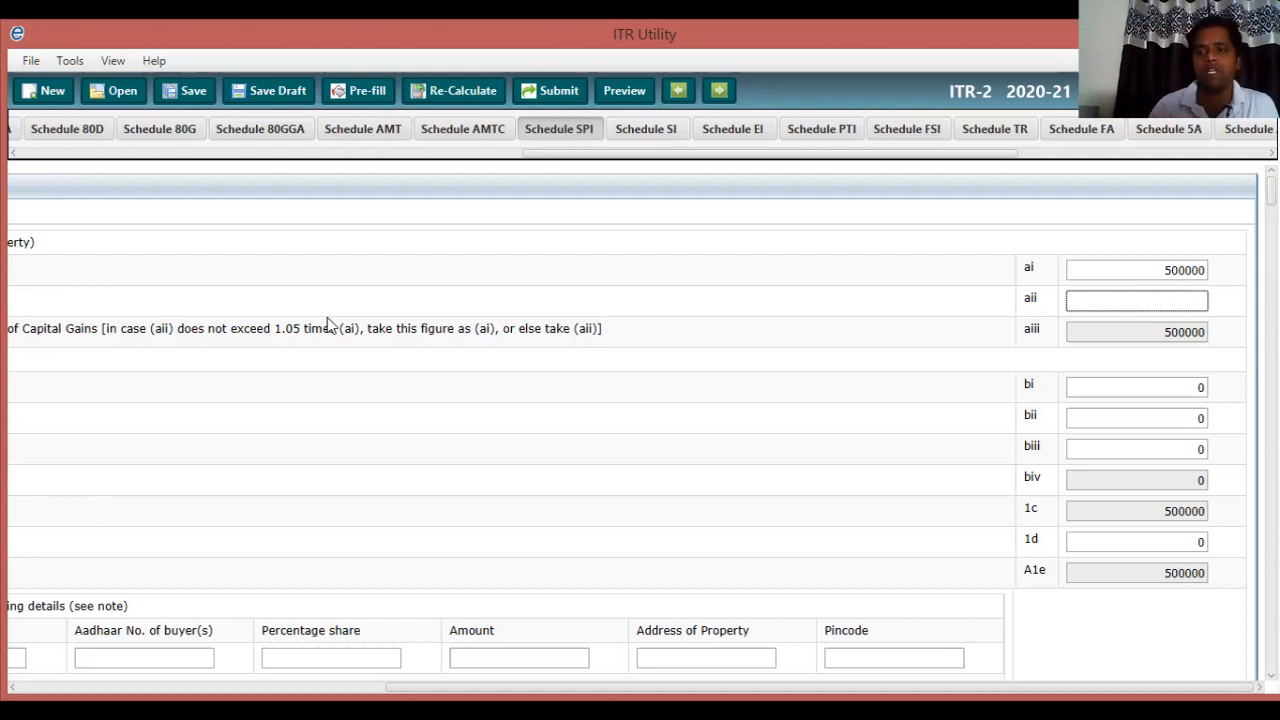
scroll(327, 325, left, 5)
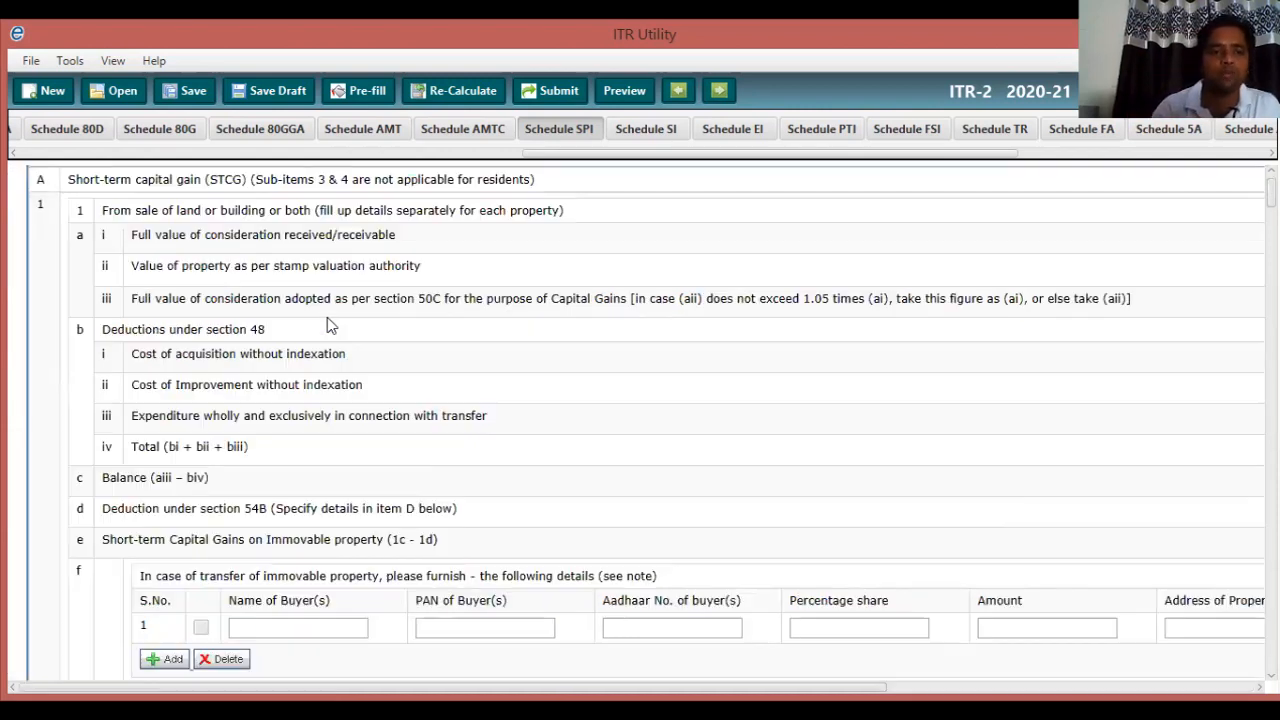
key(shift+Tab)
key(shift+Tab)
key(shift+Tab)
key(shift+Tab)
key(shift+Tab)
key(shift+Tab)
key(shift+Tab)
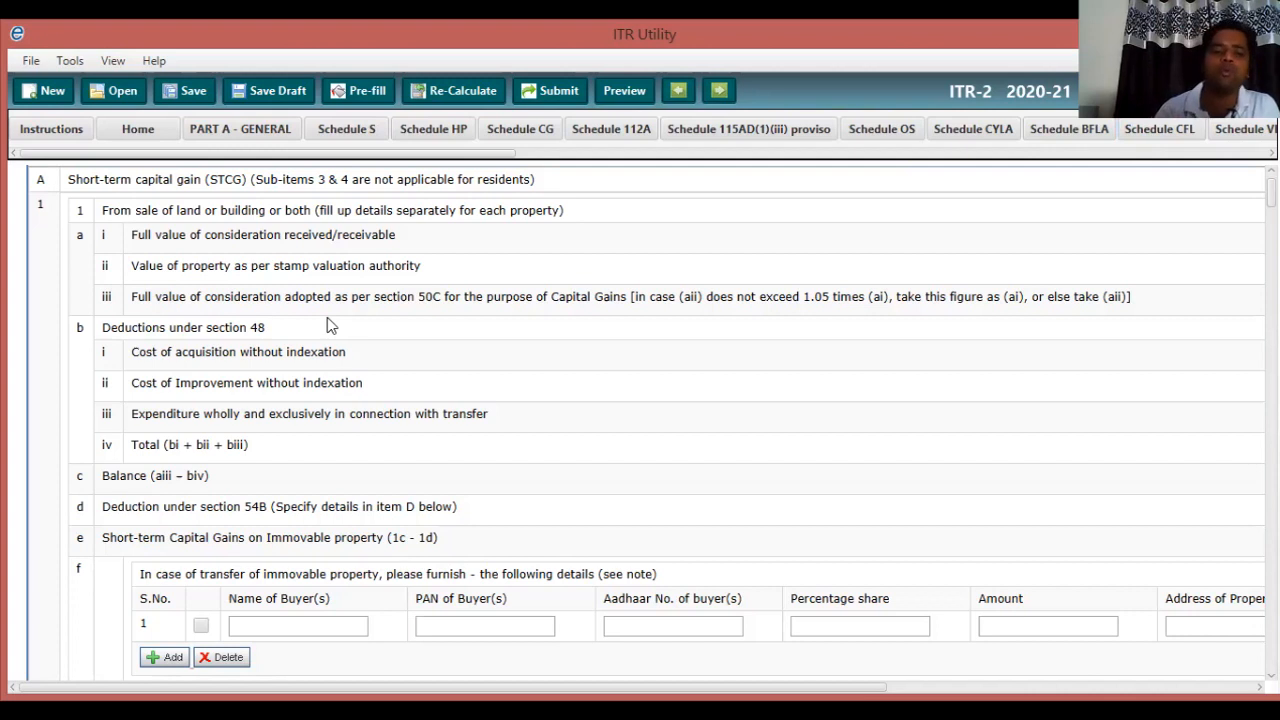
scroll(330, 325, down, 1)
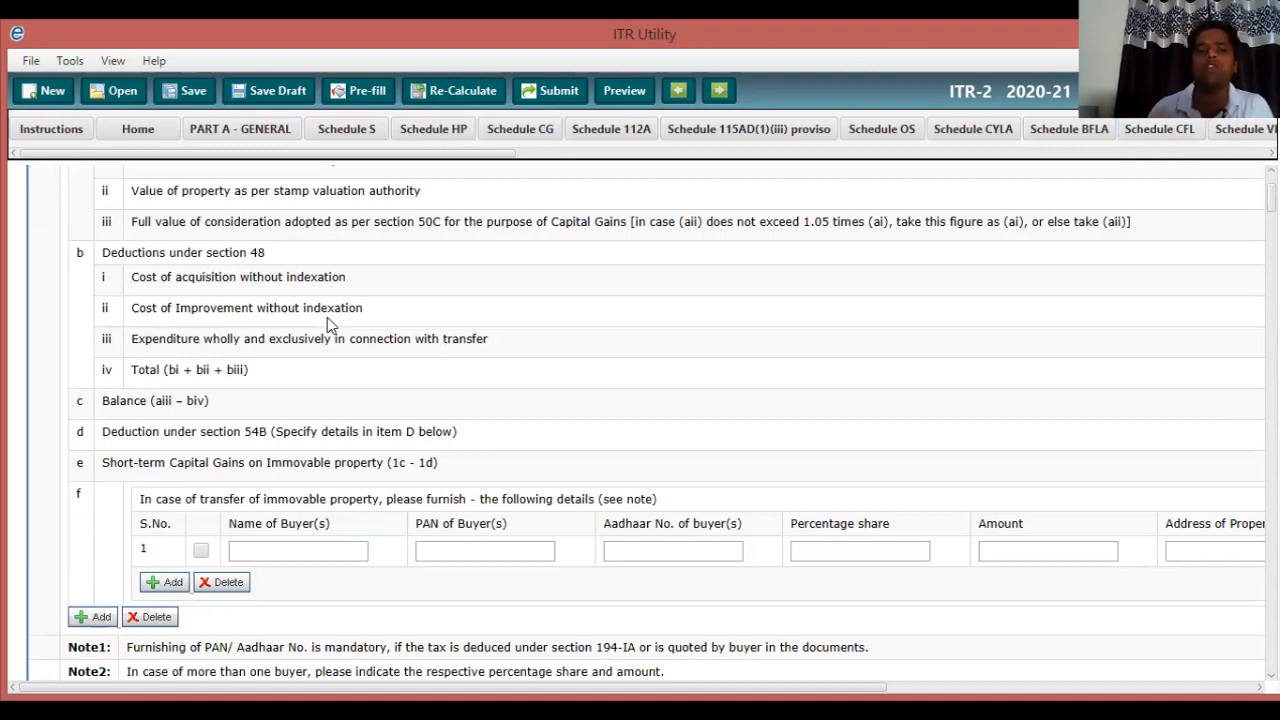
scroll(330, 325, right, 1)
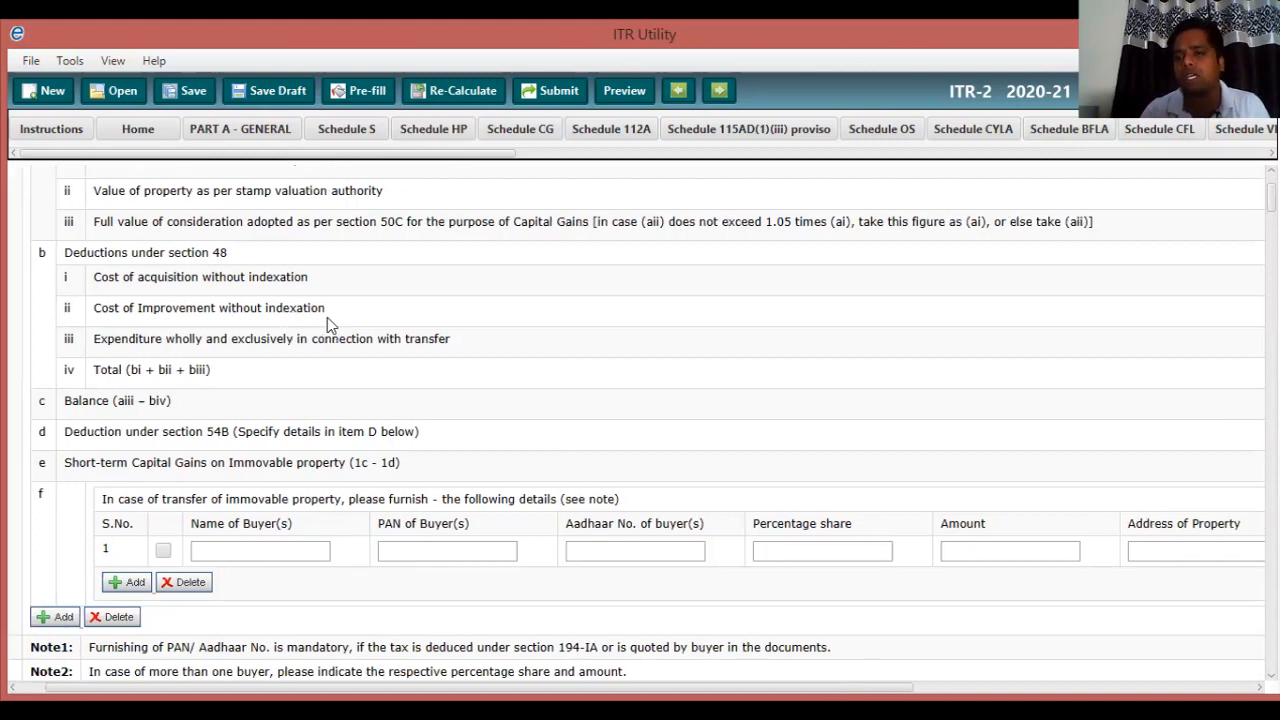
scroll(330, 325, right, 10)
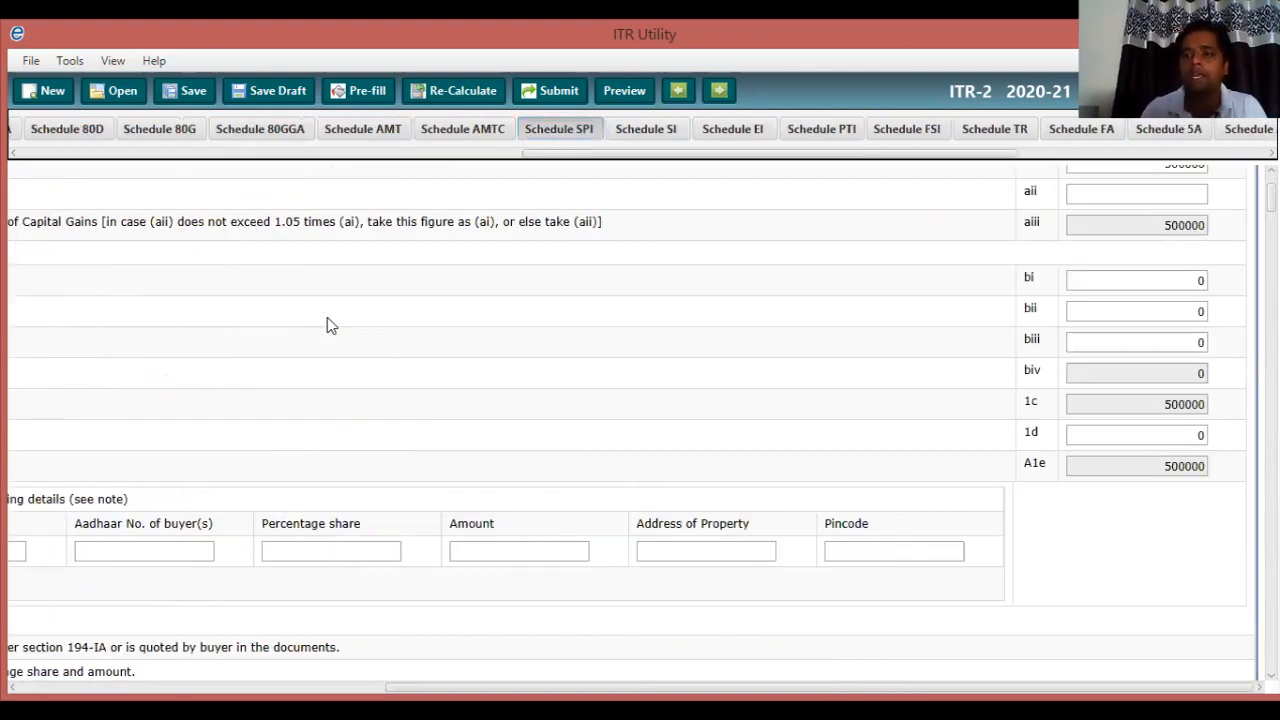
Delete the 500000 from Schedule CG field 1a(i) so the totals recalculate to 0.
scroll(330, 325, up, 3)
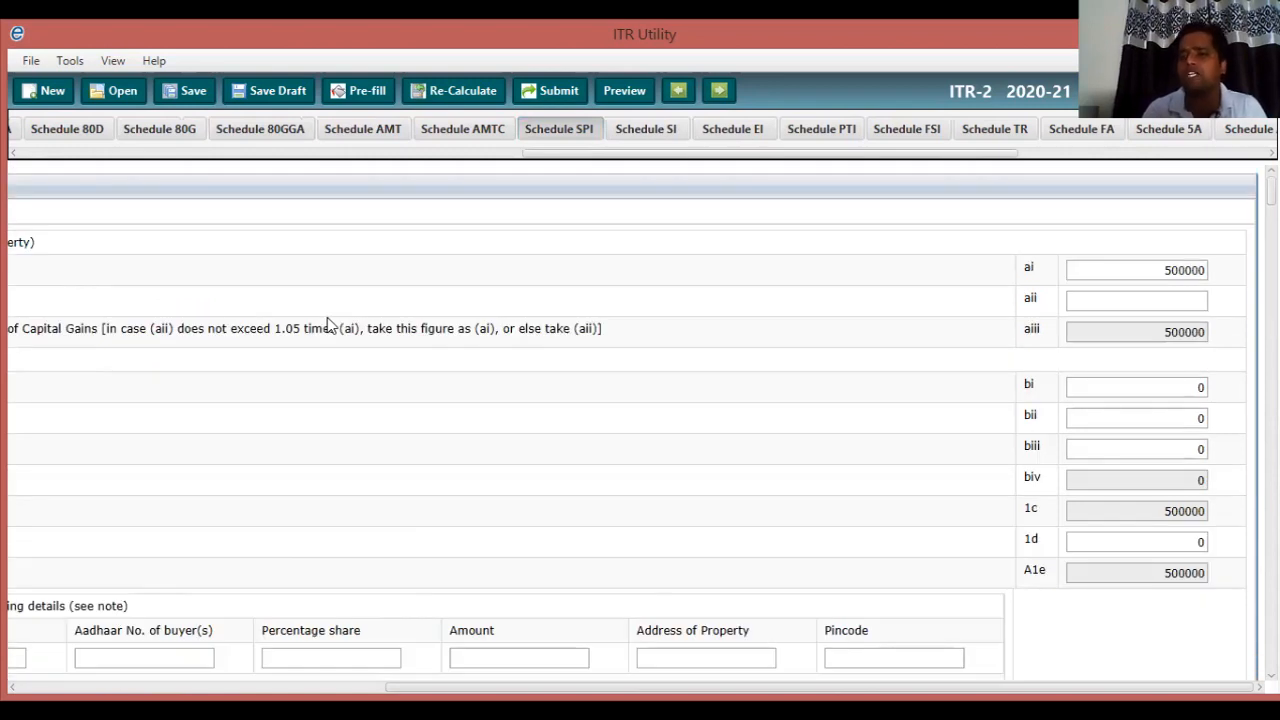
key(Tab)
key(Delete)
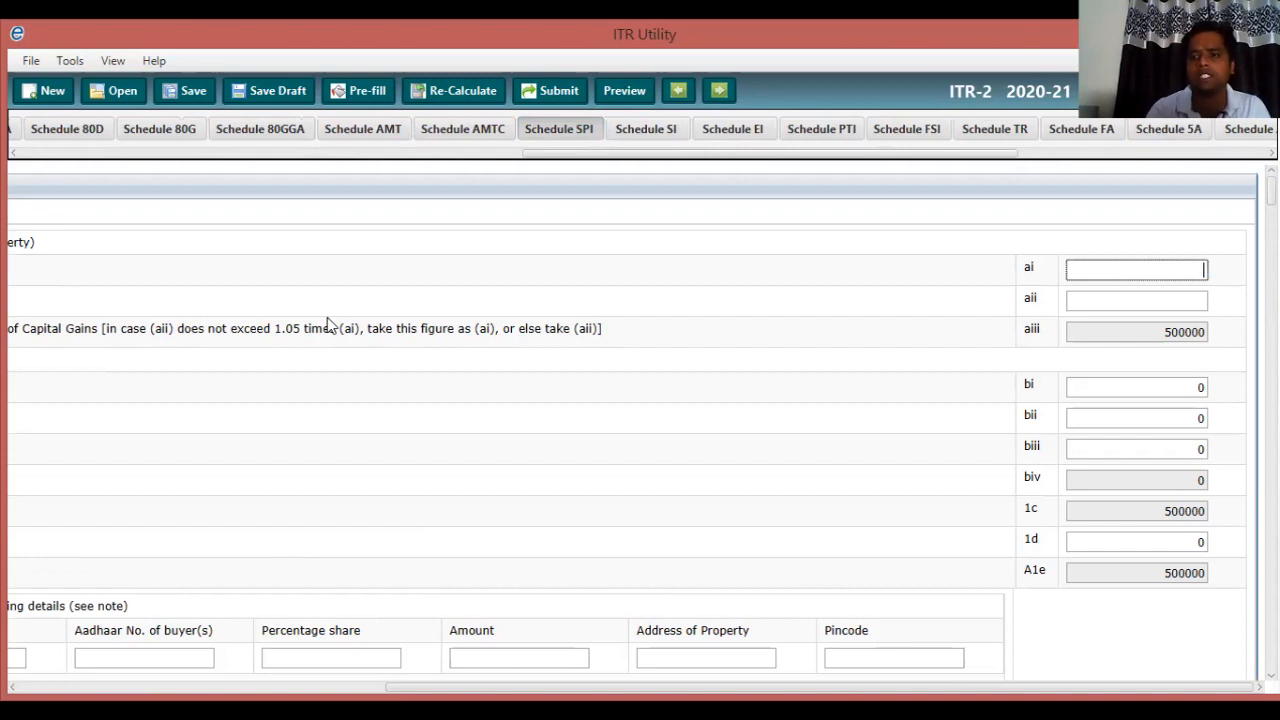
key(Tab)
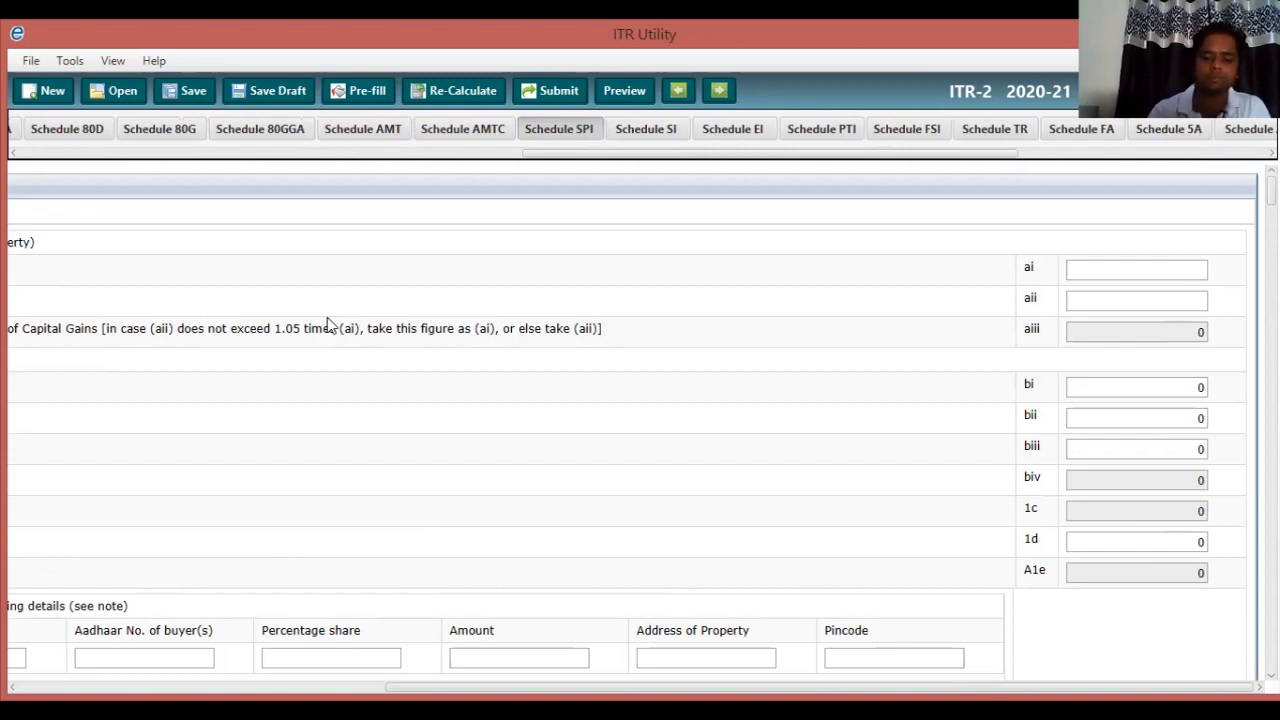
scroll(327, 325, left, 1)
scroll(327, 325, left, 5)
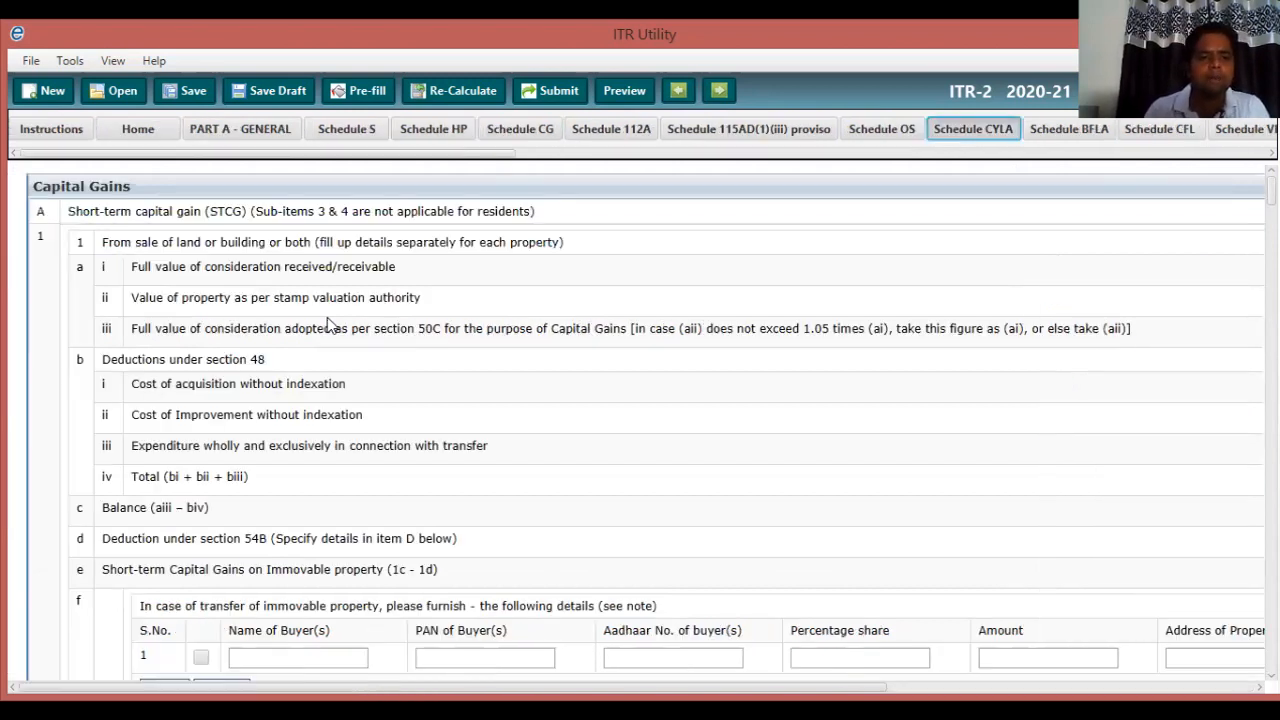
key(Tab)
key(Tab)
key(Tab)
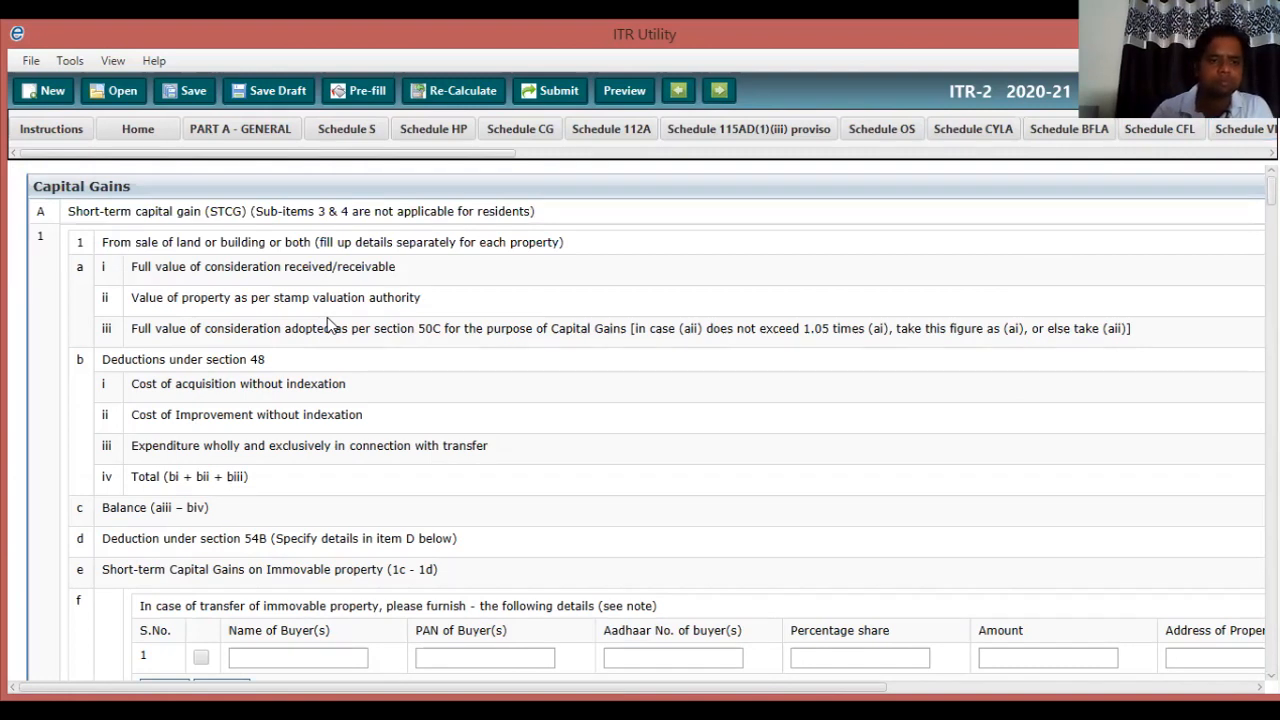
Scroll Schedule CG down to item 2, equity shares with STT paid.
scroll(327, 325, down, 3)
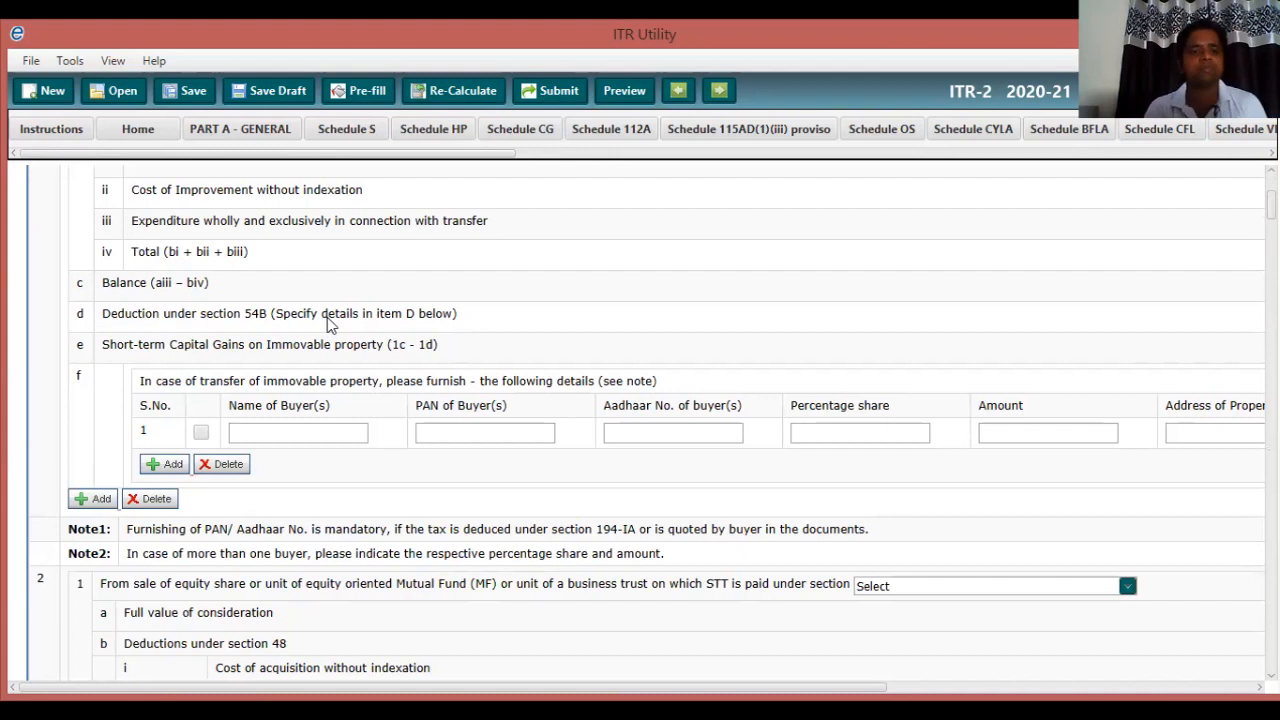
scroll(330, 322, down, 3)
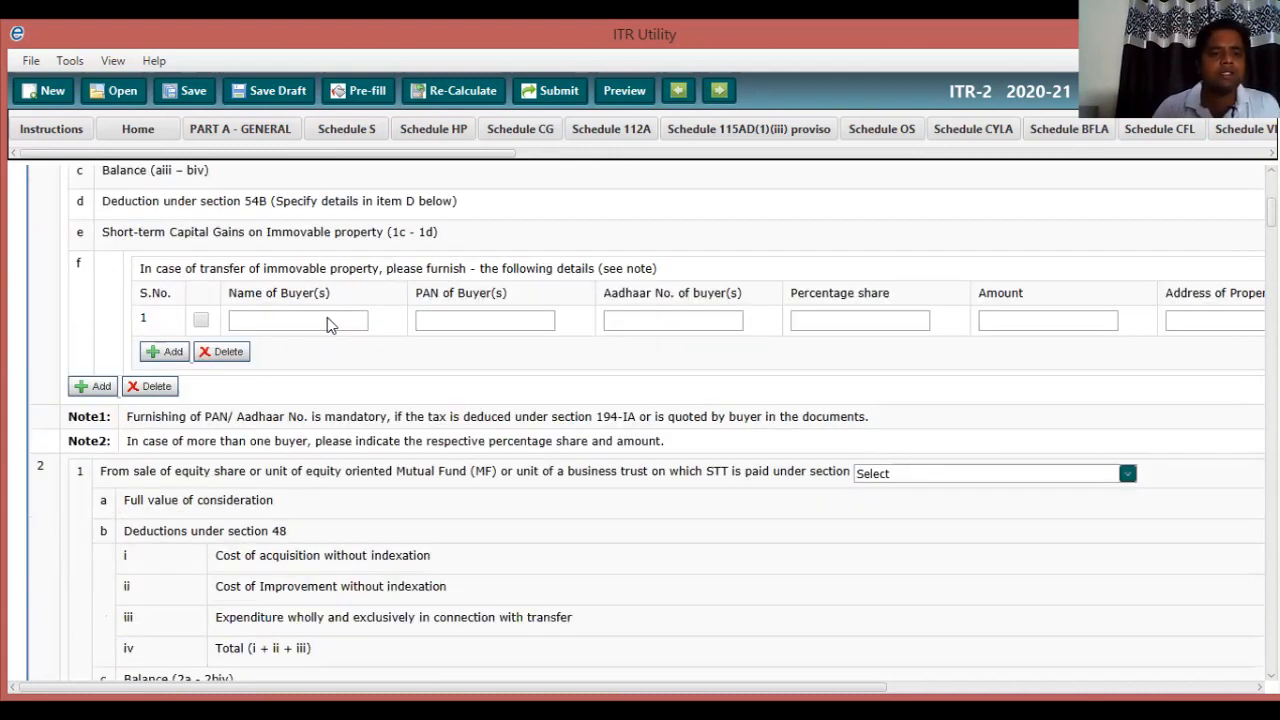
scroll(327, 317, down, 5)
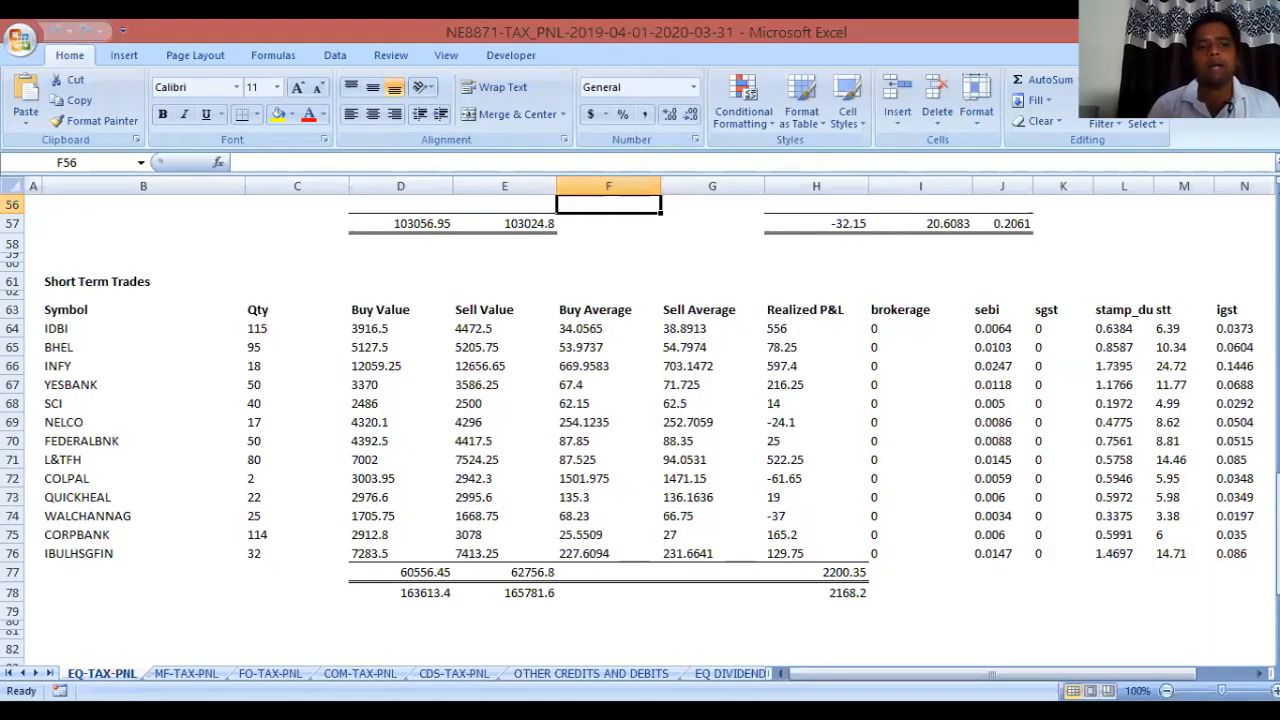
Check the Short Term Trades sell values, total buy 163613.4 and realized P&L 2168.2.
click(143, 329)
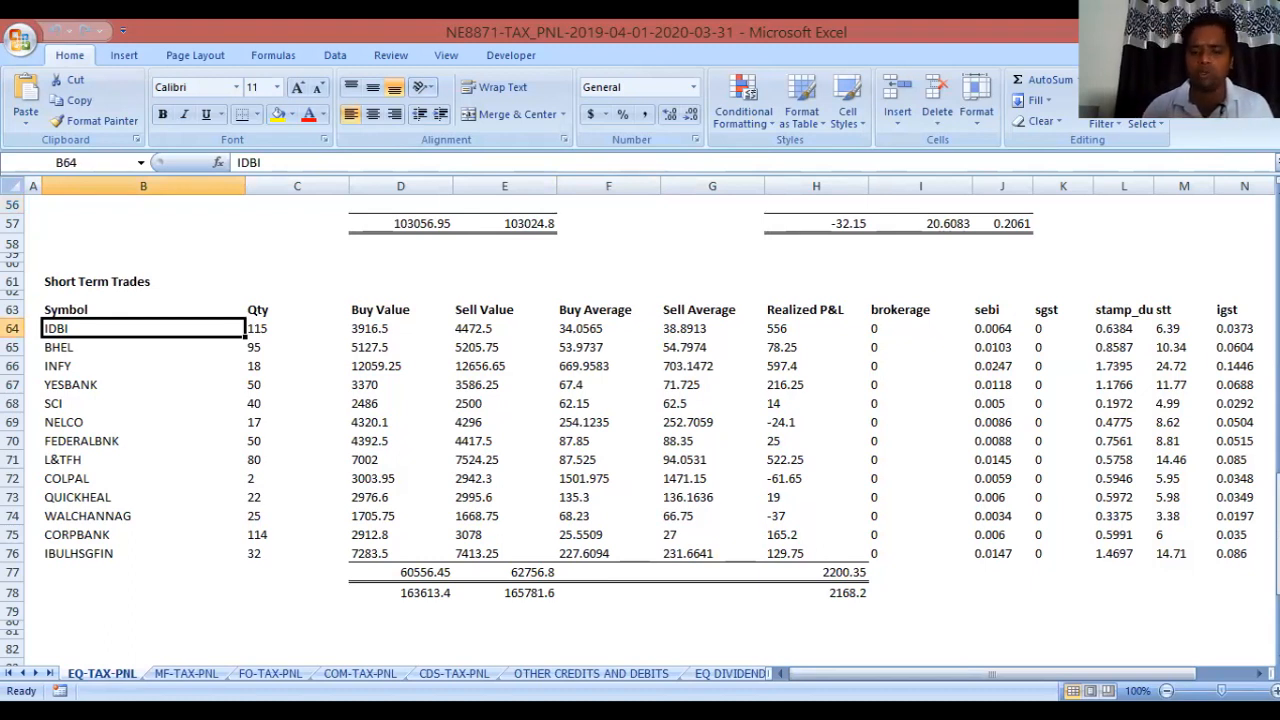
click(504, 329)
key(Down)
key(Down)
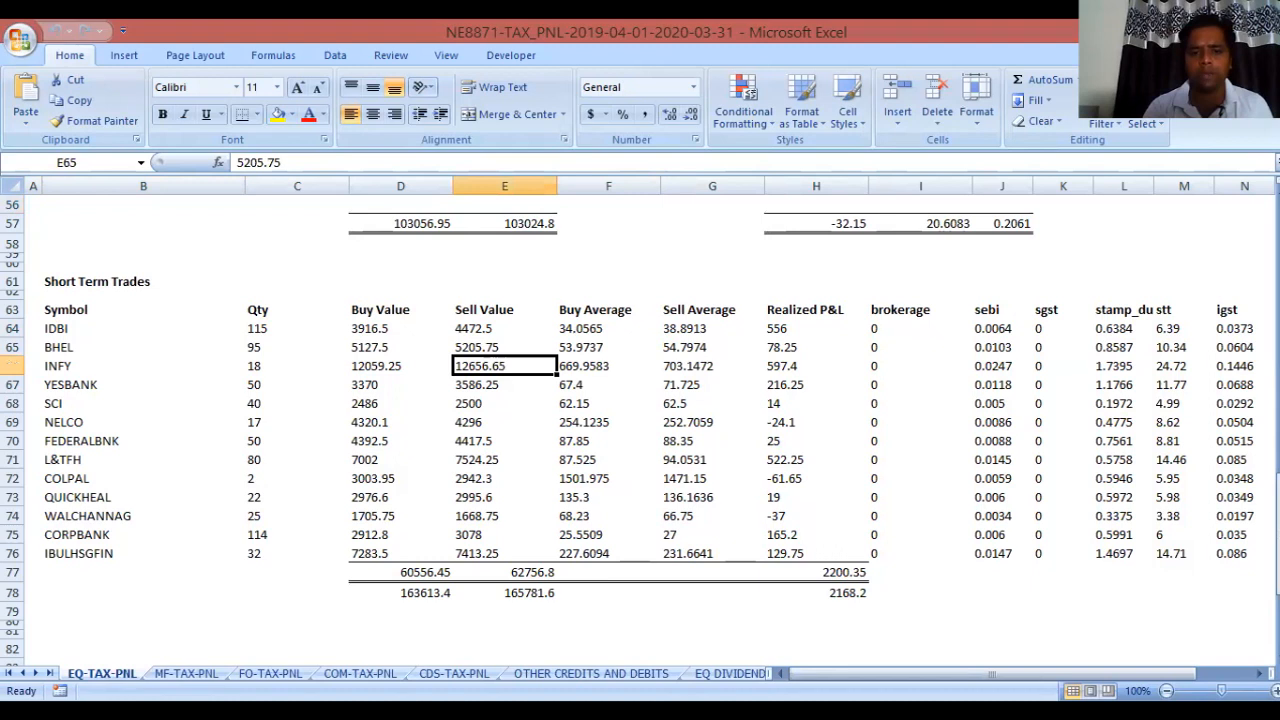
key(Down)
key(Down)
key(Down)
key(Down)
key(Down)
key(Down)
key(Down)
key(Down)
key(Down)
key(Down)
key(Down)
key(Down)
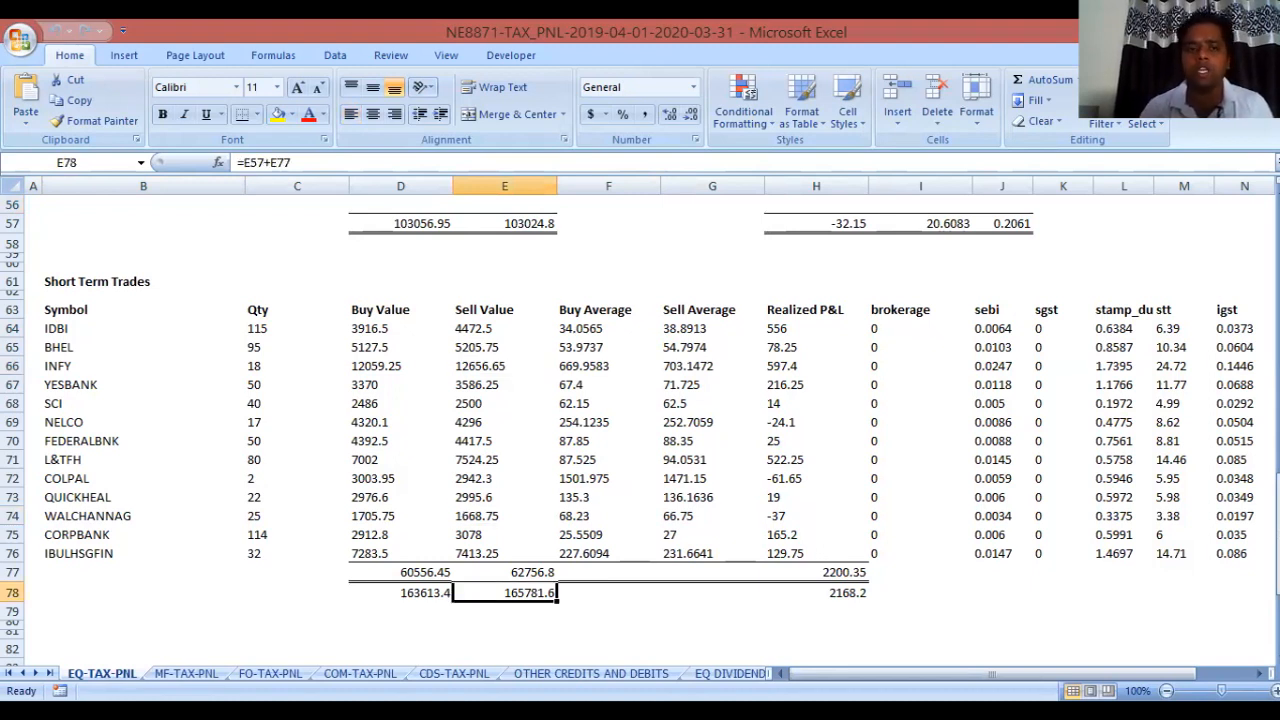
key(Left)
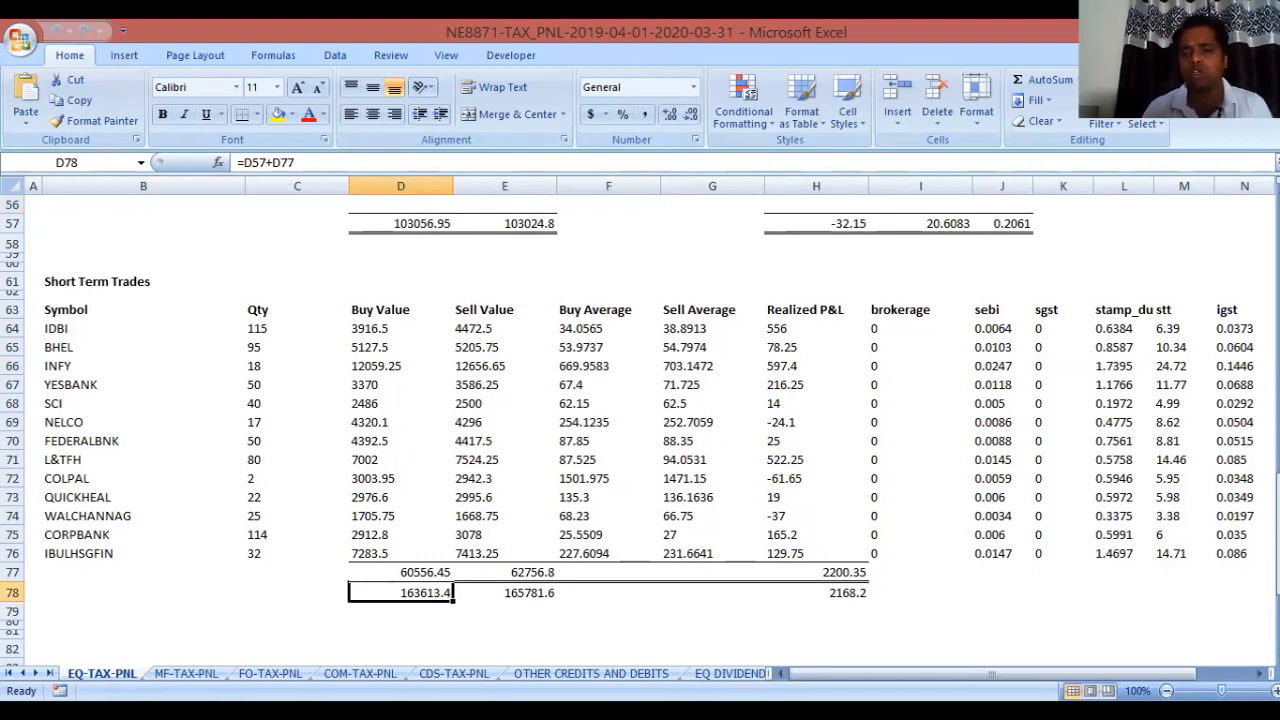
click(816, 593)
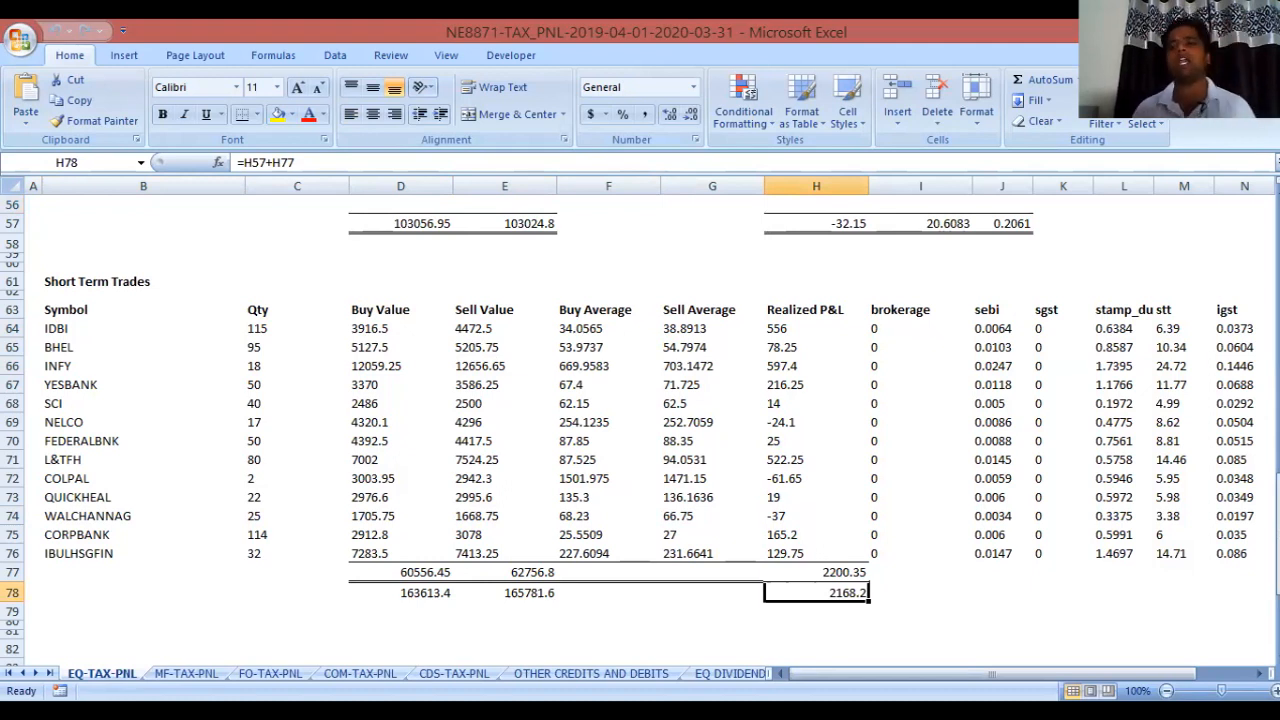
click(401, 366)
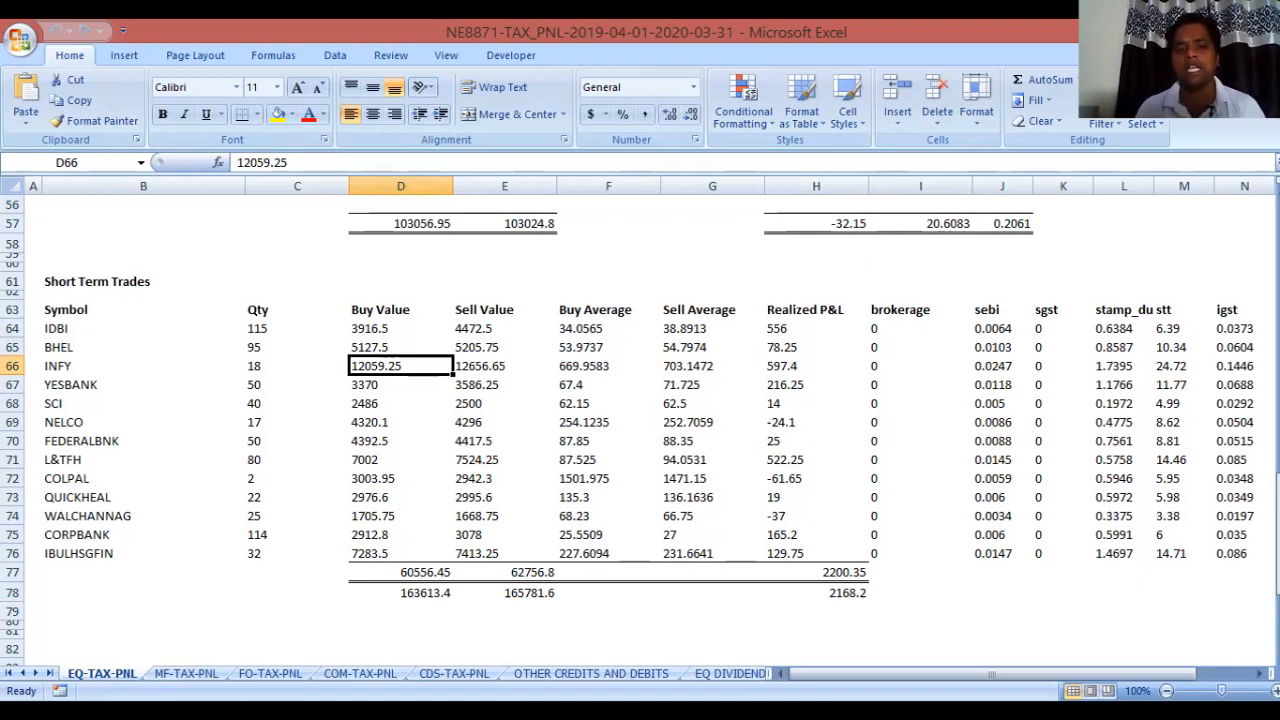
Review the column headings, realized P&L down to 2168.2 and total sell 165781.6, then return to ITR Utility.
click(297, 310)
click(608, 310)
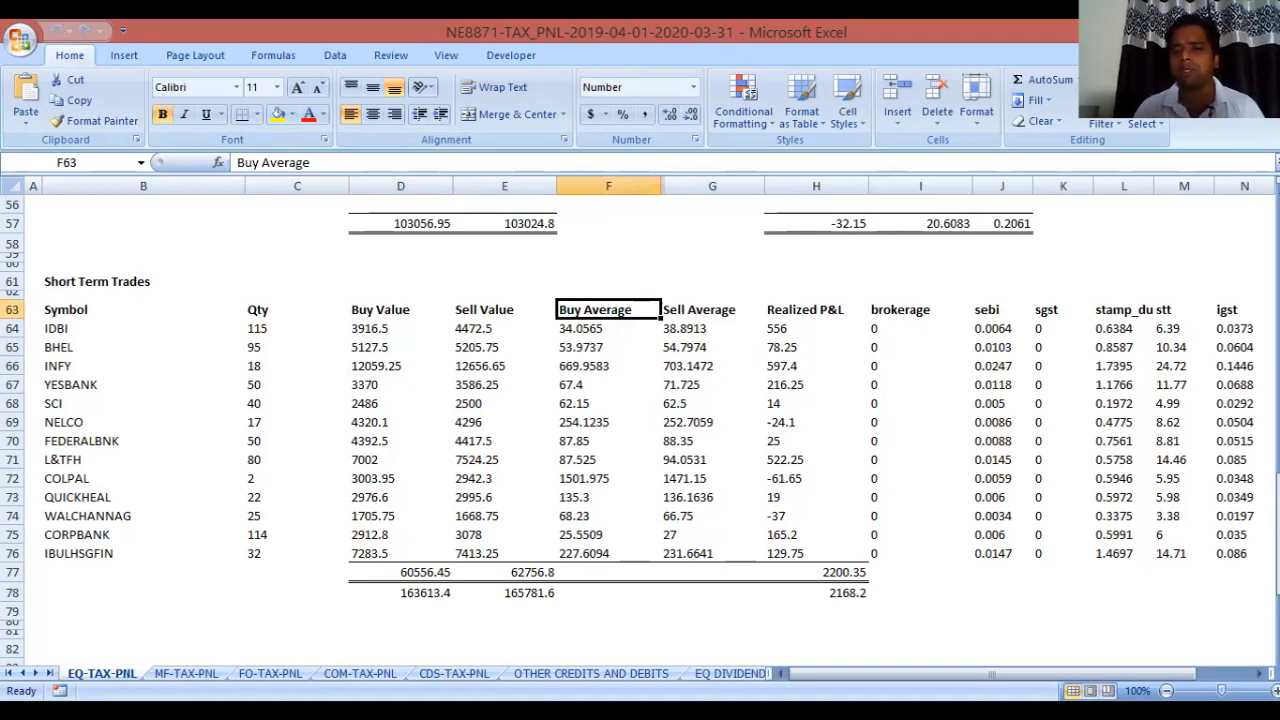
click(920, 310)
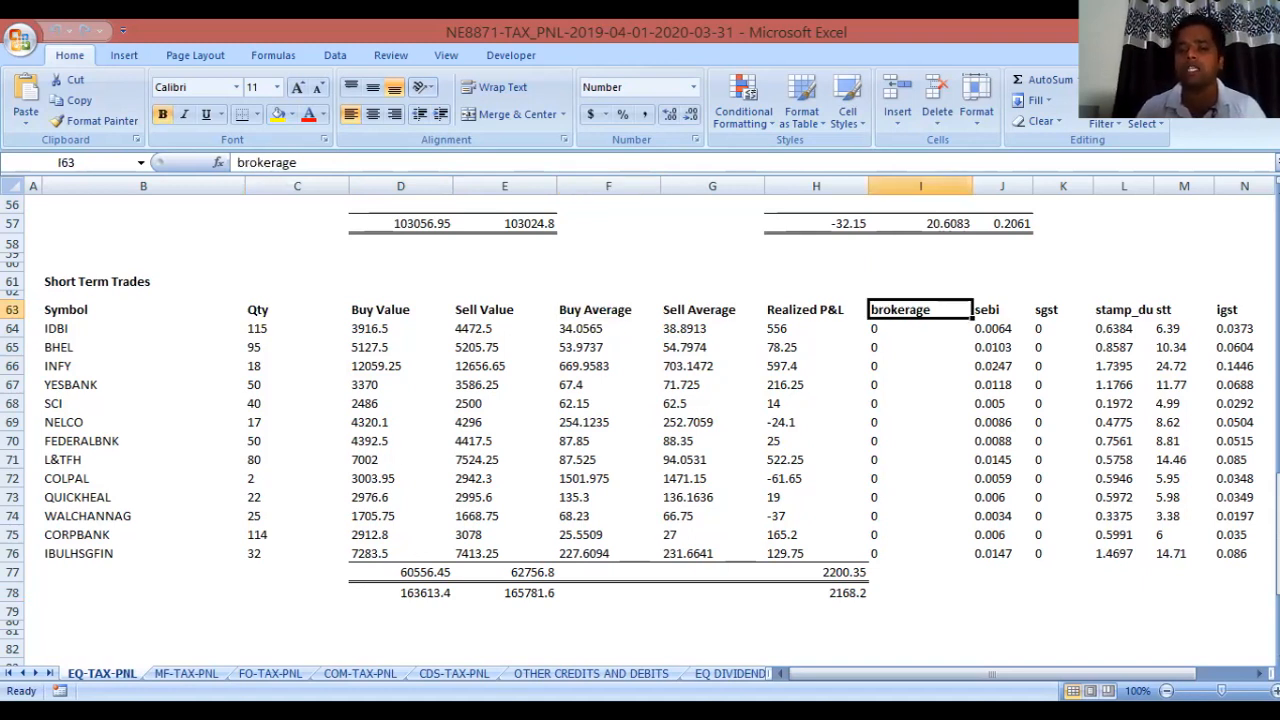
click(816, 329)
key(Down)
key(Down)
key(ctrl+Down)
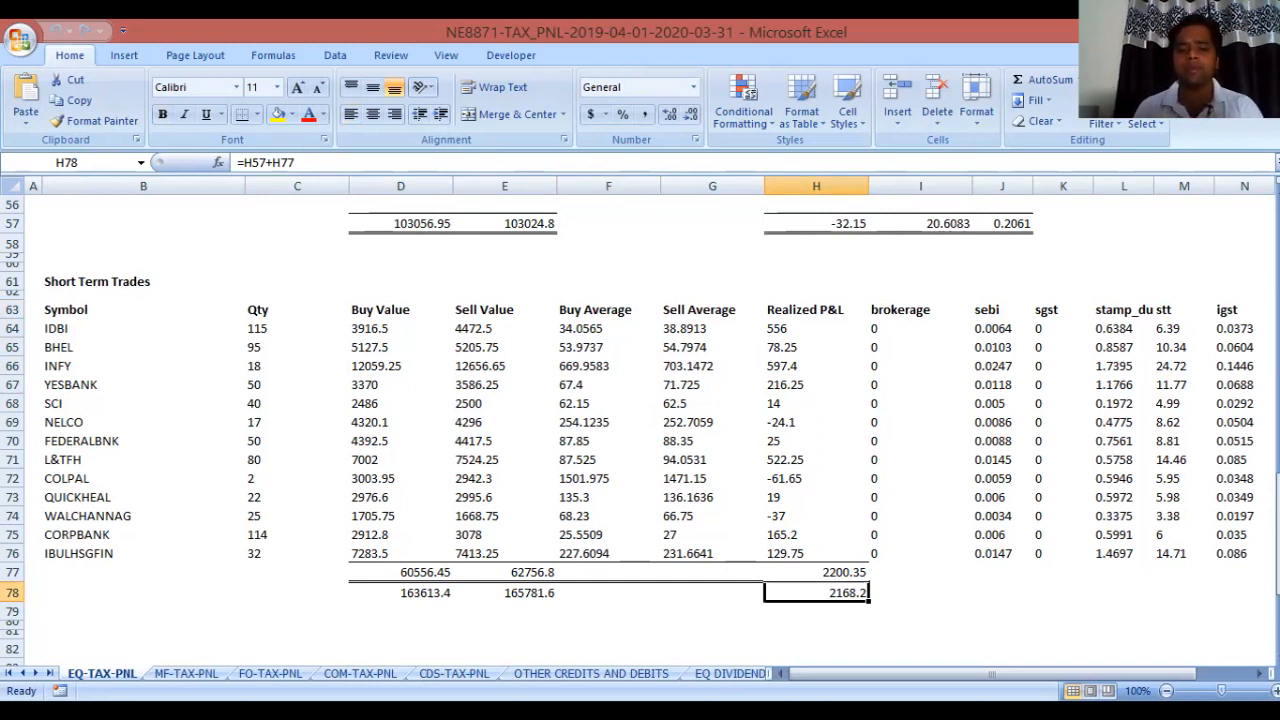
click(504, 593)
key(alt+Tab)
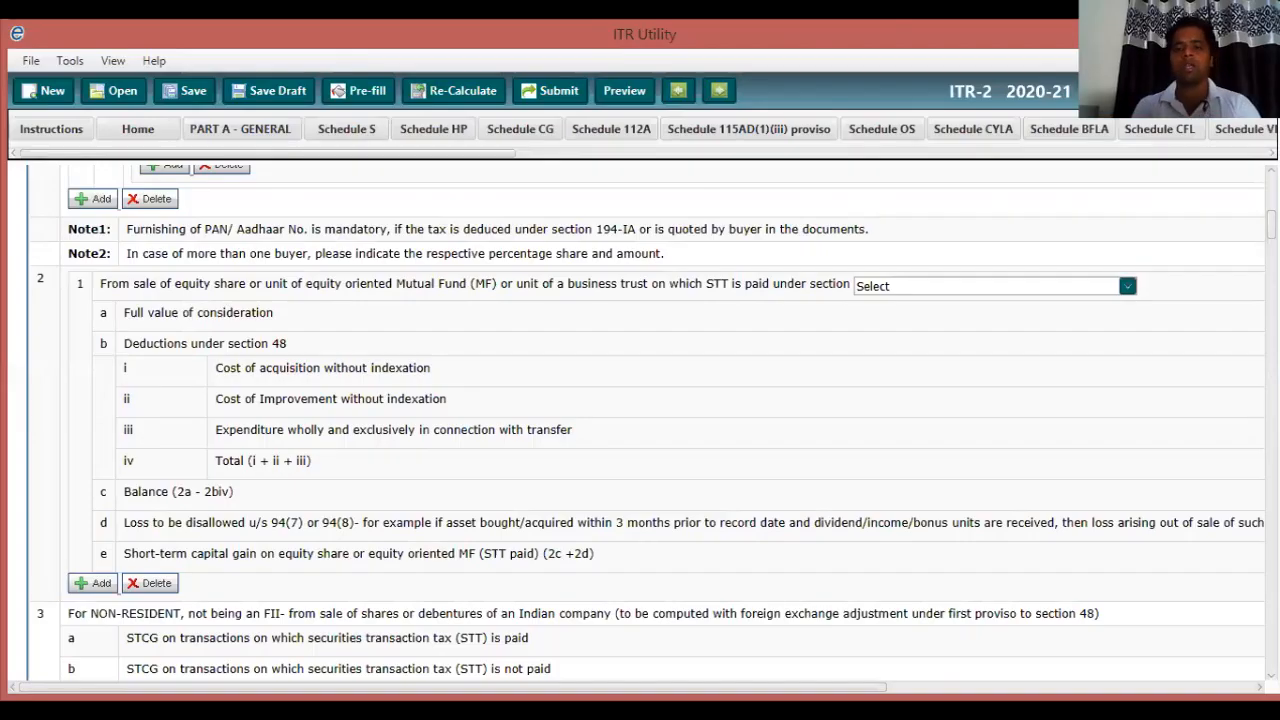
Set the STT-paid equity share section in item 2 to '(i) 111A [for others]'.
click(1127, 286)
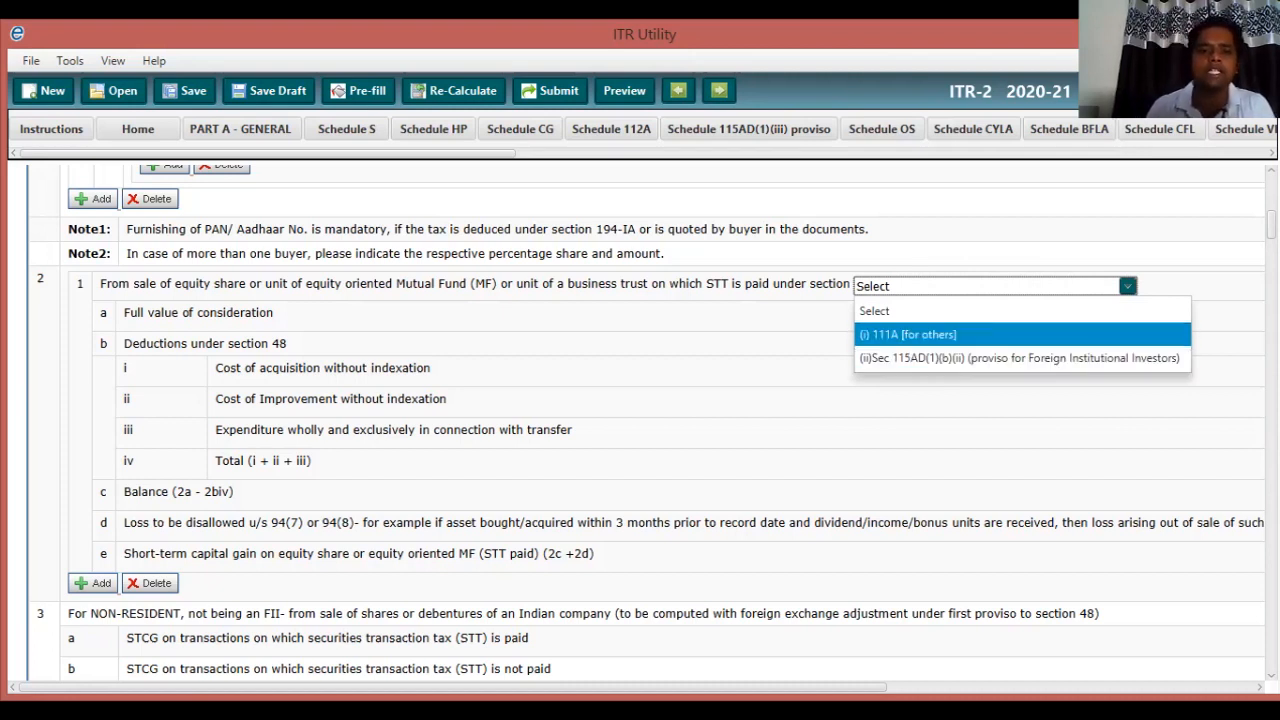
click(908, 335)
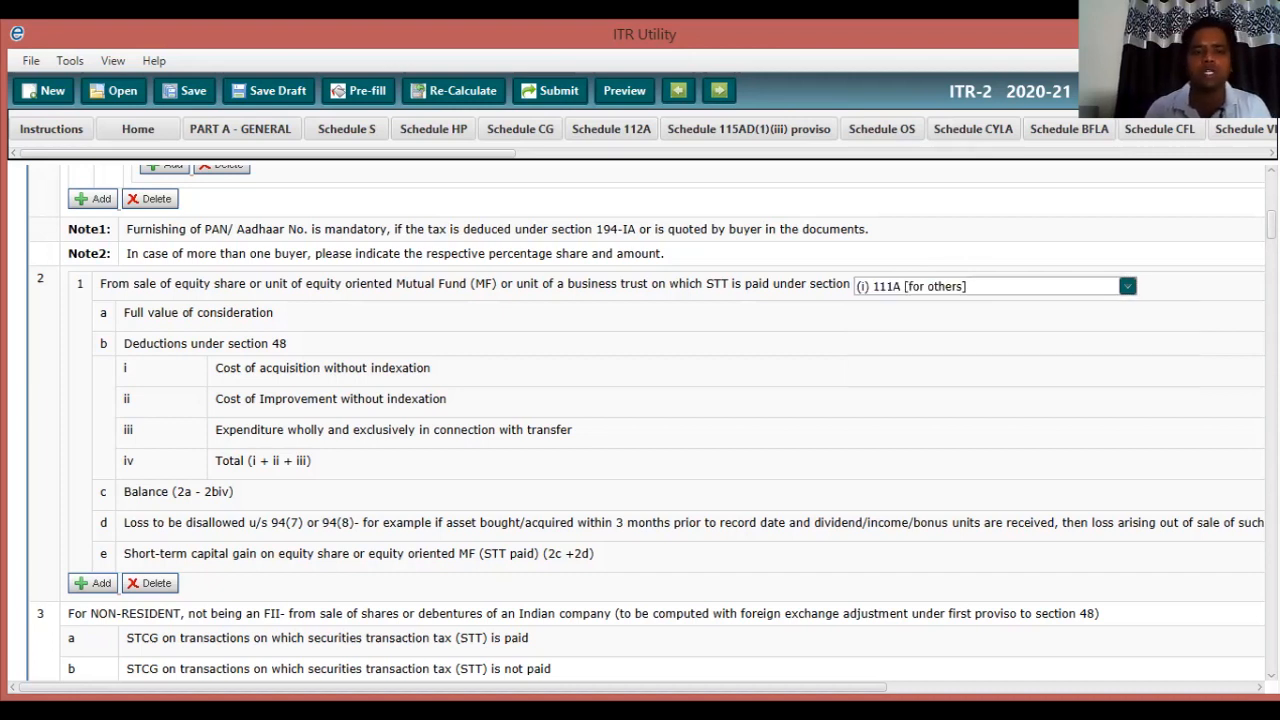
scroll(636, 425, right, 2)
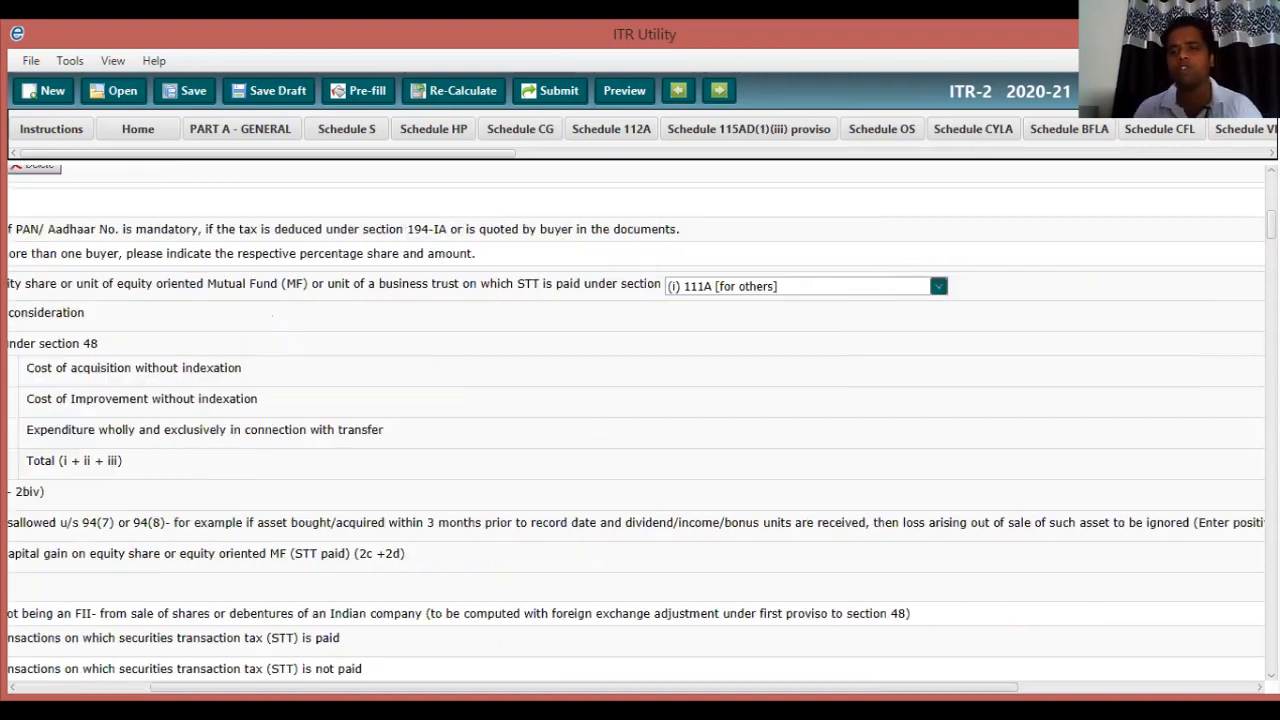
scroll(636, 425, right, 1)
scroll(636, 425, right, 2)
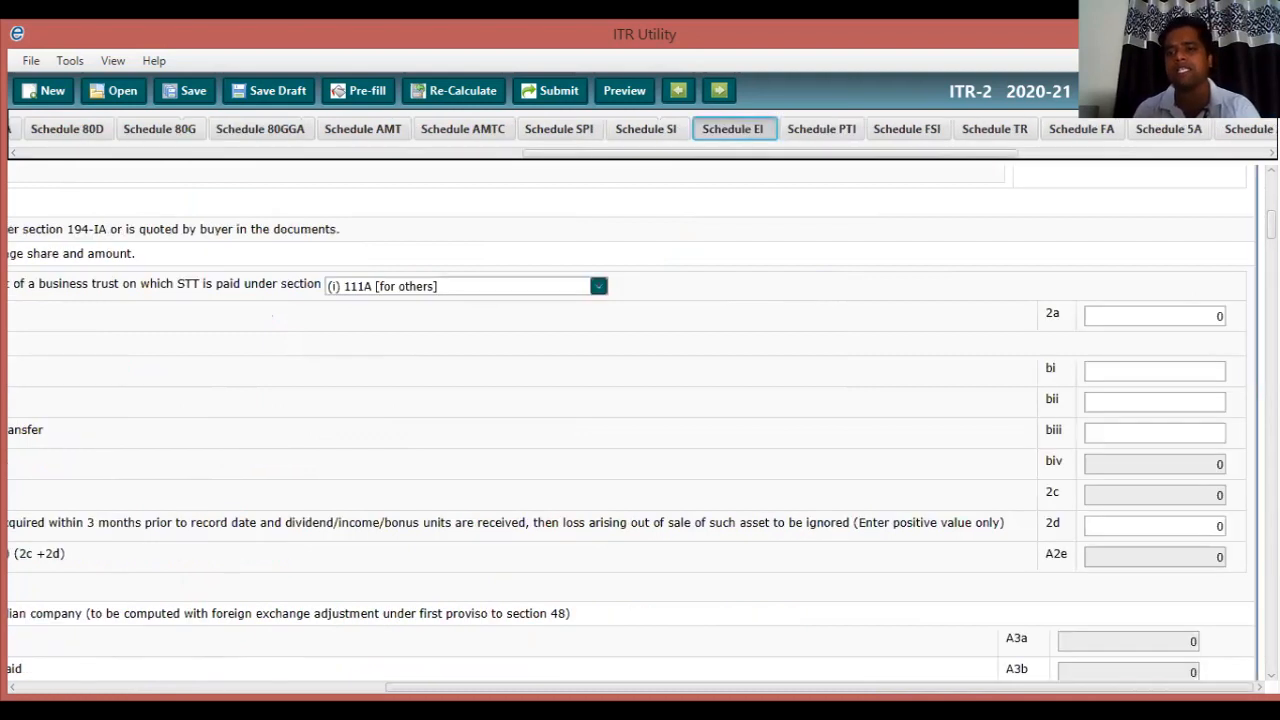
key(alt+Tab)
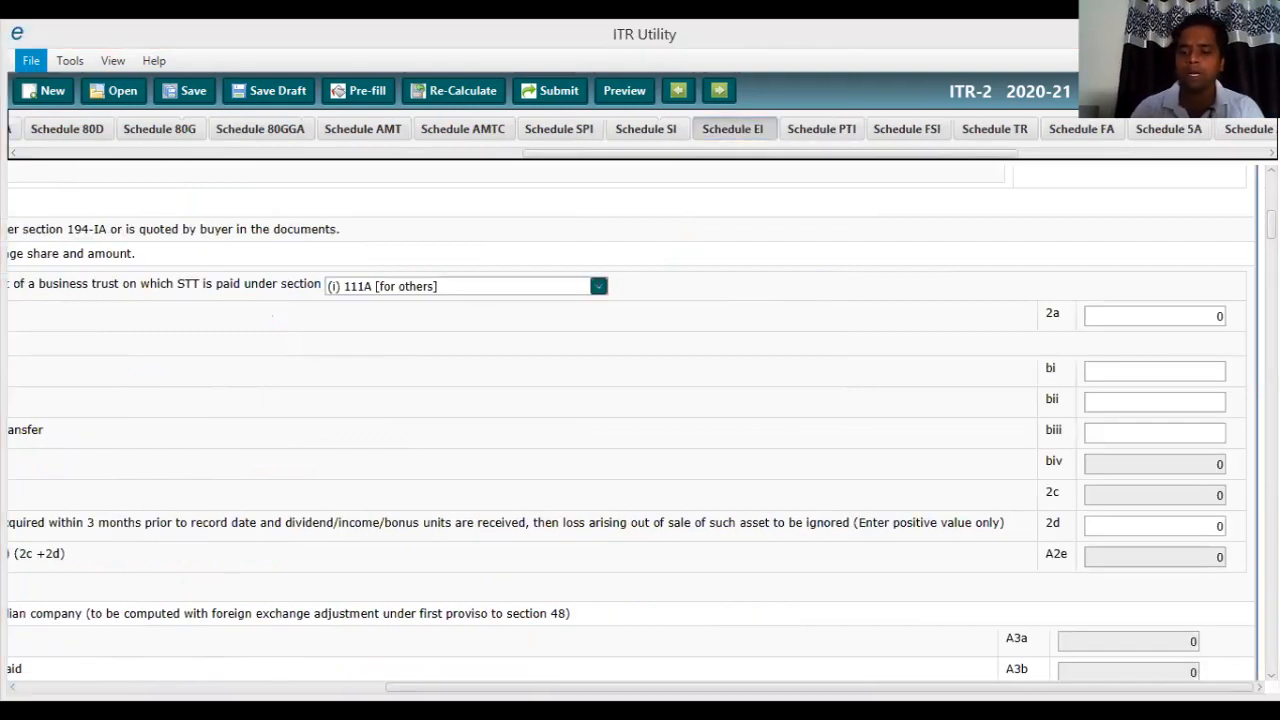
Enter sale value 165781 in field 2a and cost of acquisition 163613 in field bi.
click(1213, 316)
text(165)
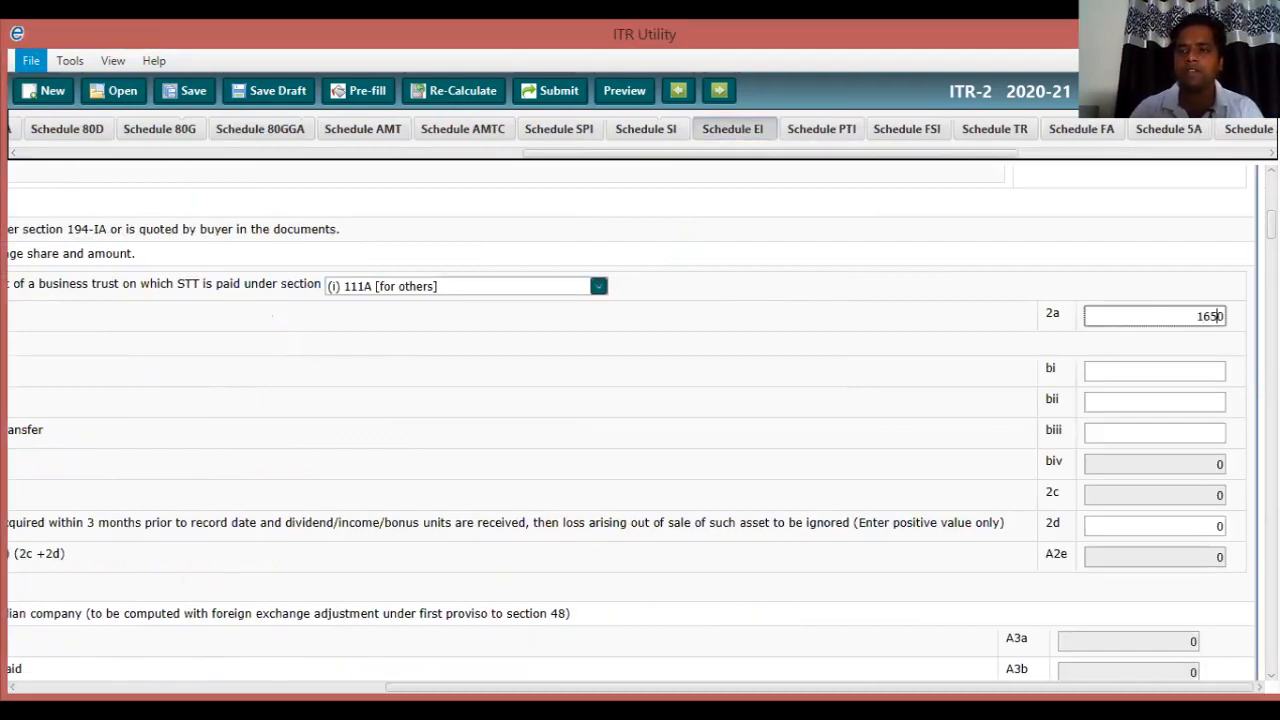
text(78)
key(Delete)
text(1)
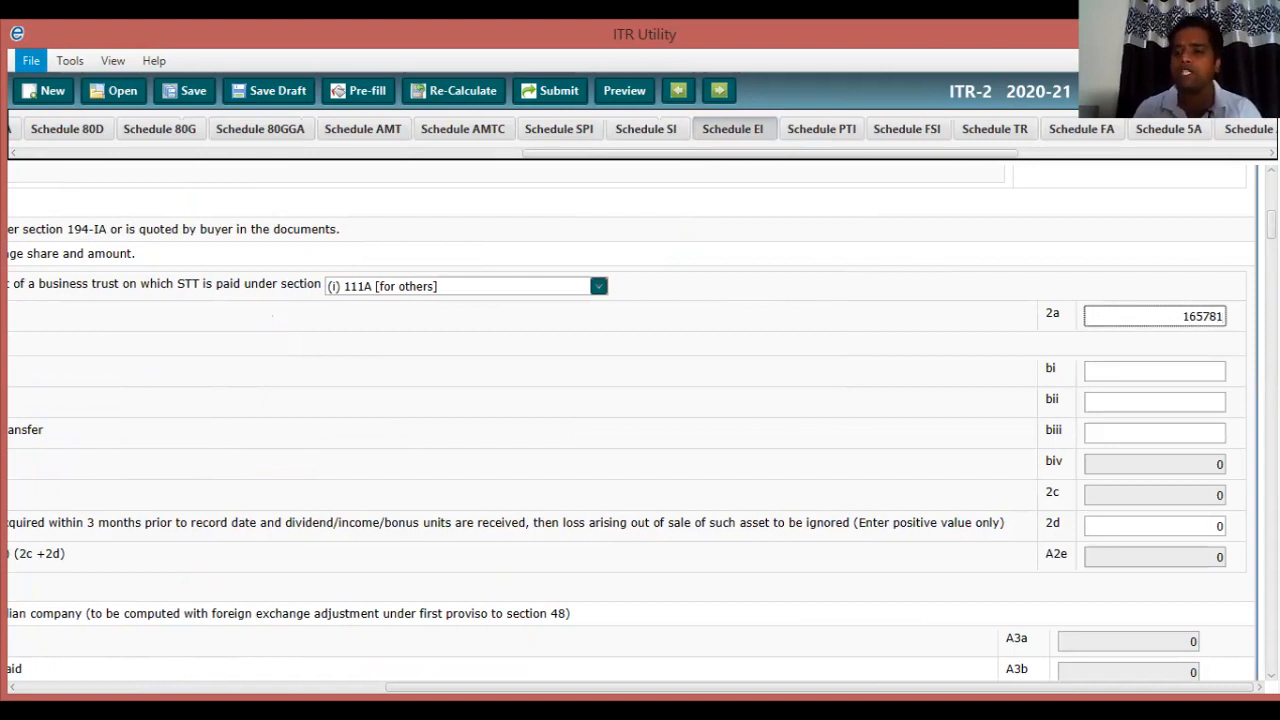
key(Tab)
text(163613)
key(alt+Tab)
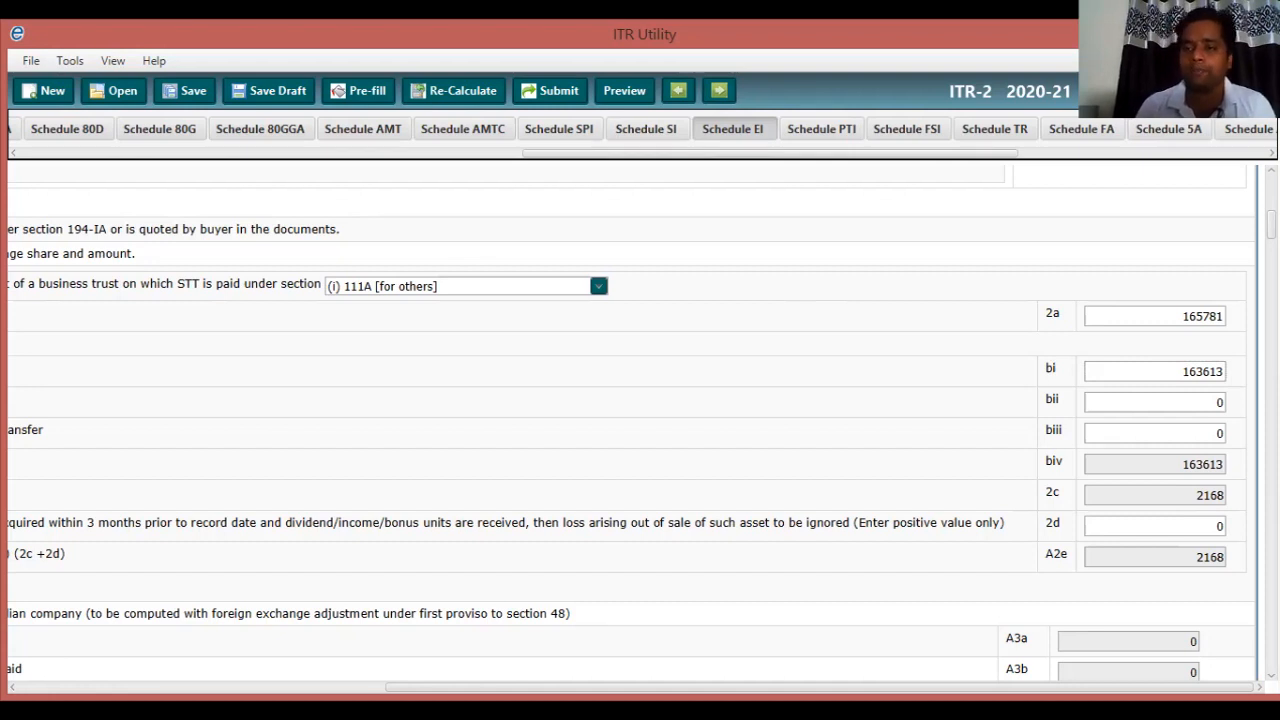
key(Left)
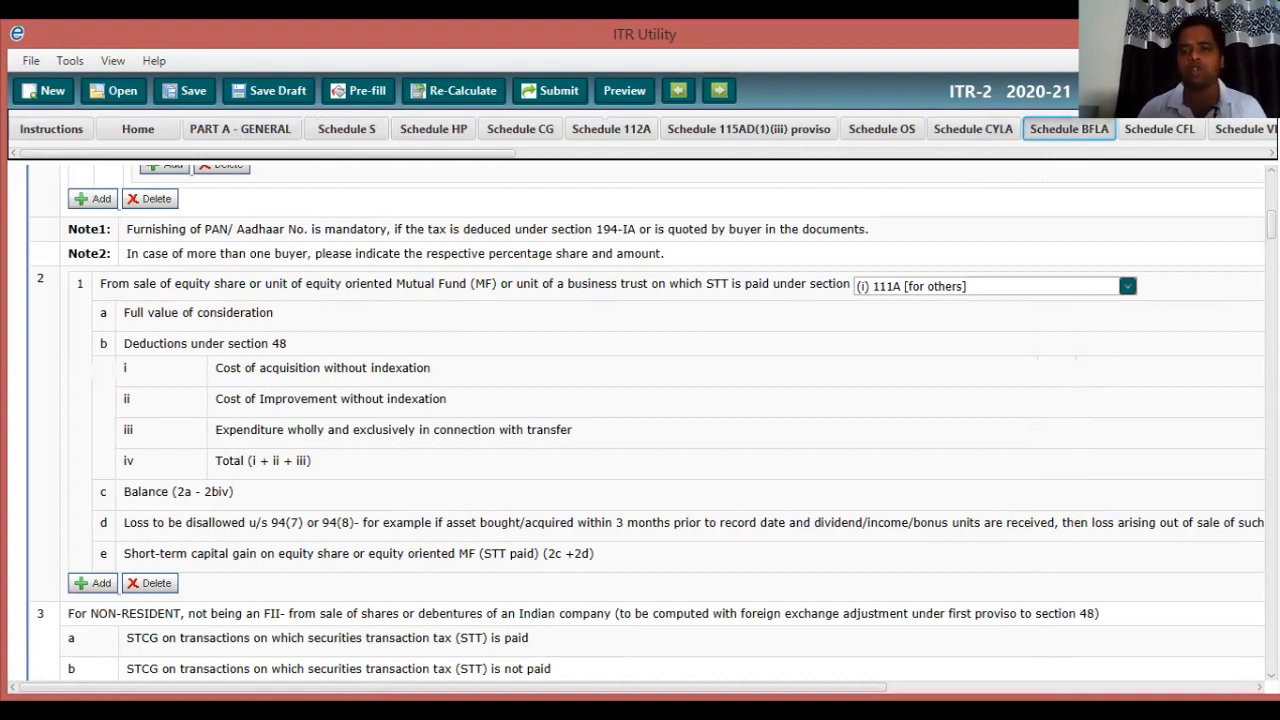
scroll(636, 425, right, 1)
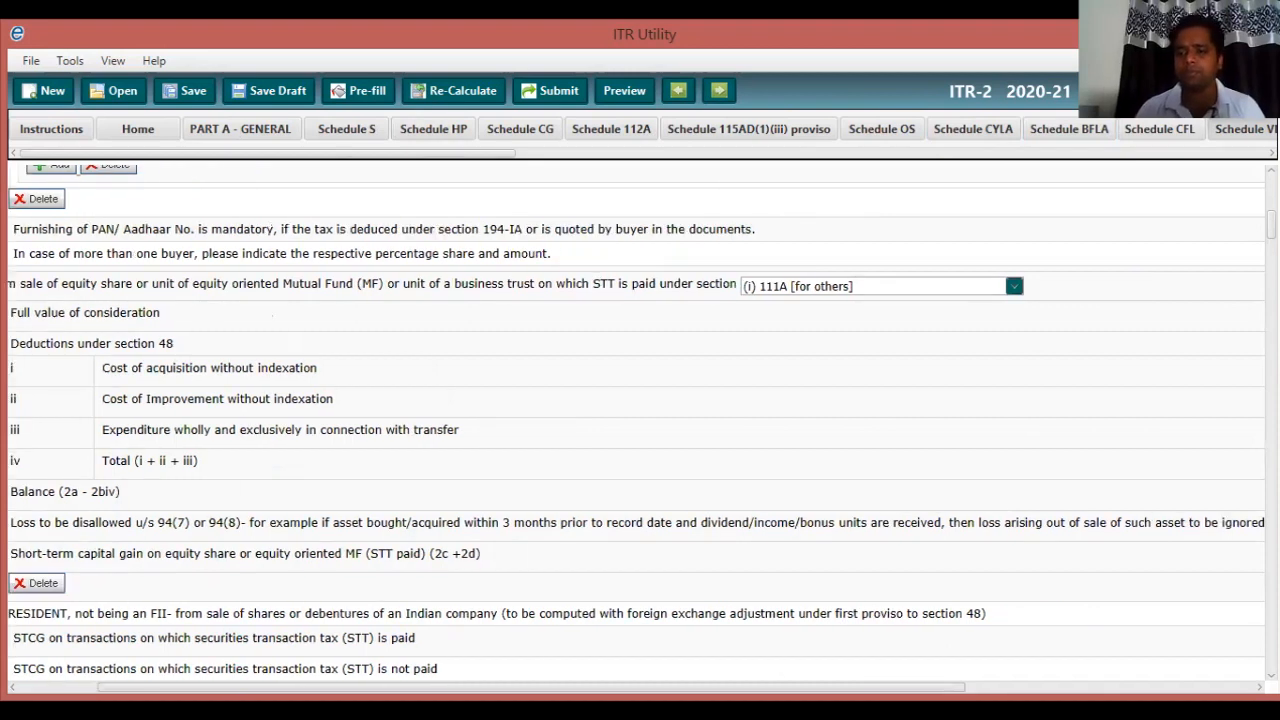
drag(531, 687, 820, 687)
drag(144, 153, 647, 153)
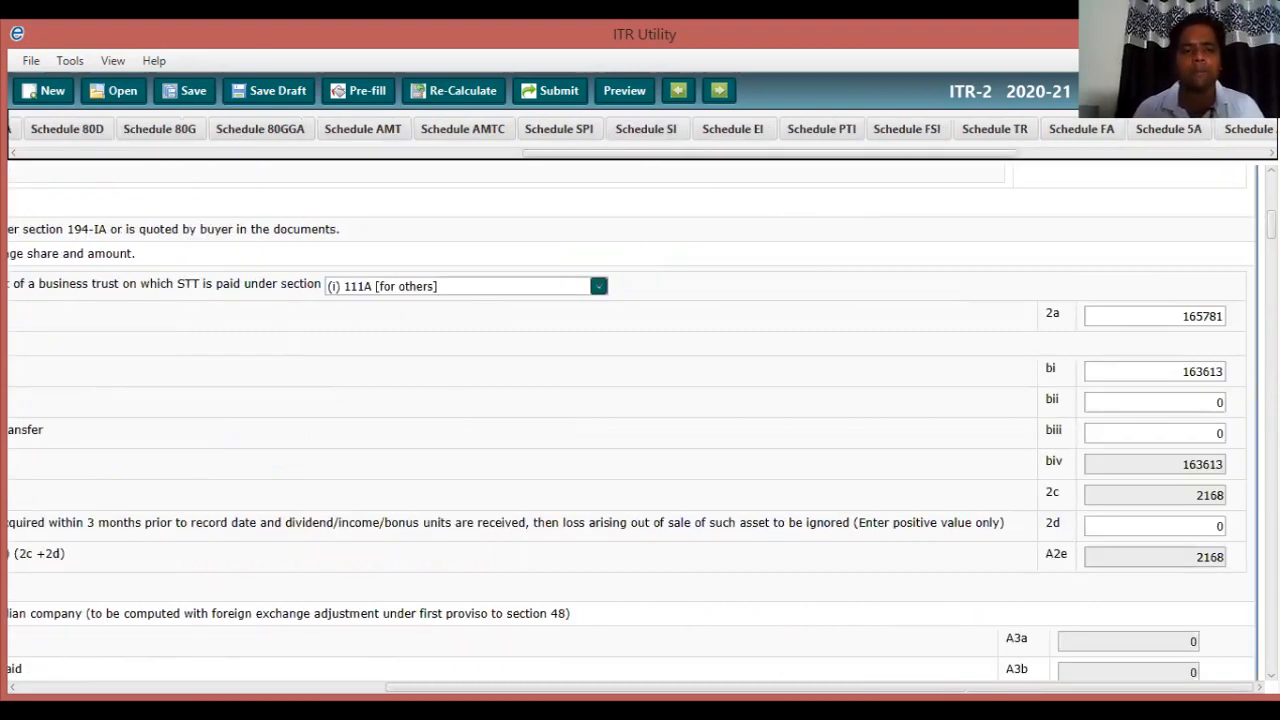
drag(965, 687, 597, 687)
drag(848, 153, 346, 153)
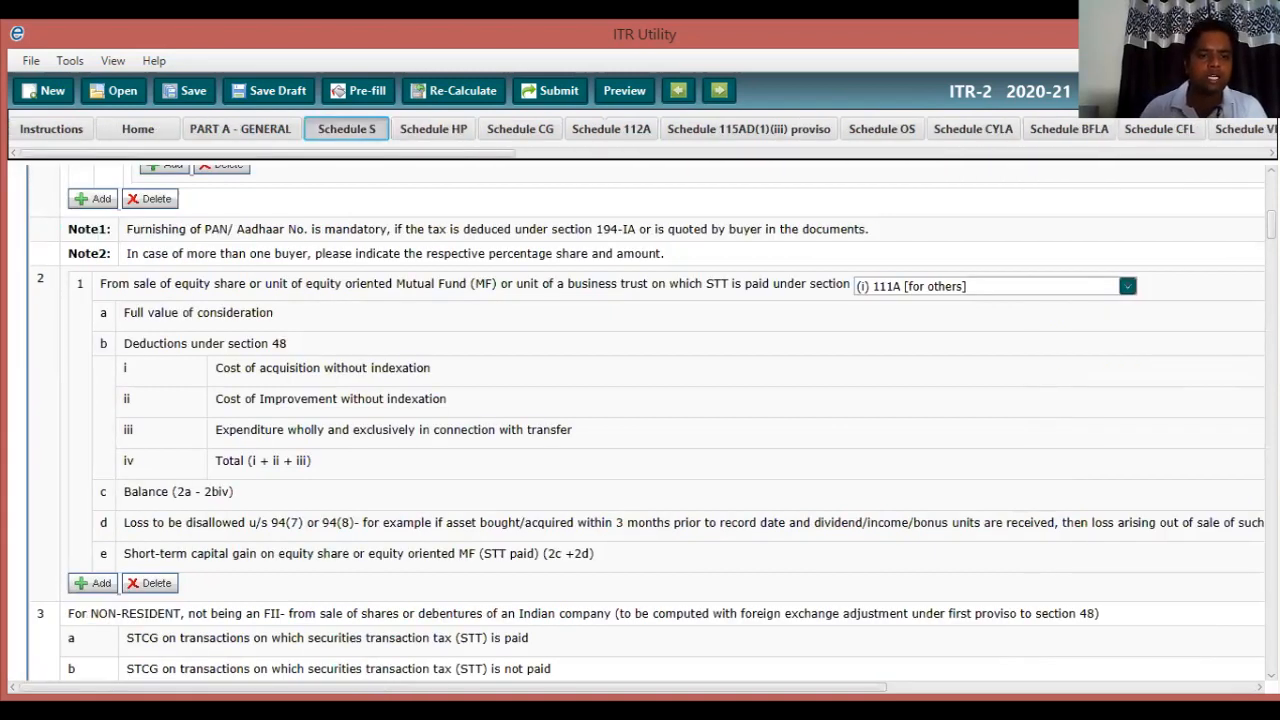
scroll(640, 420, down, 3)
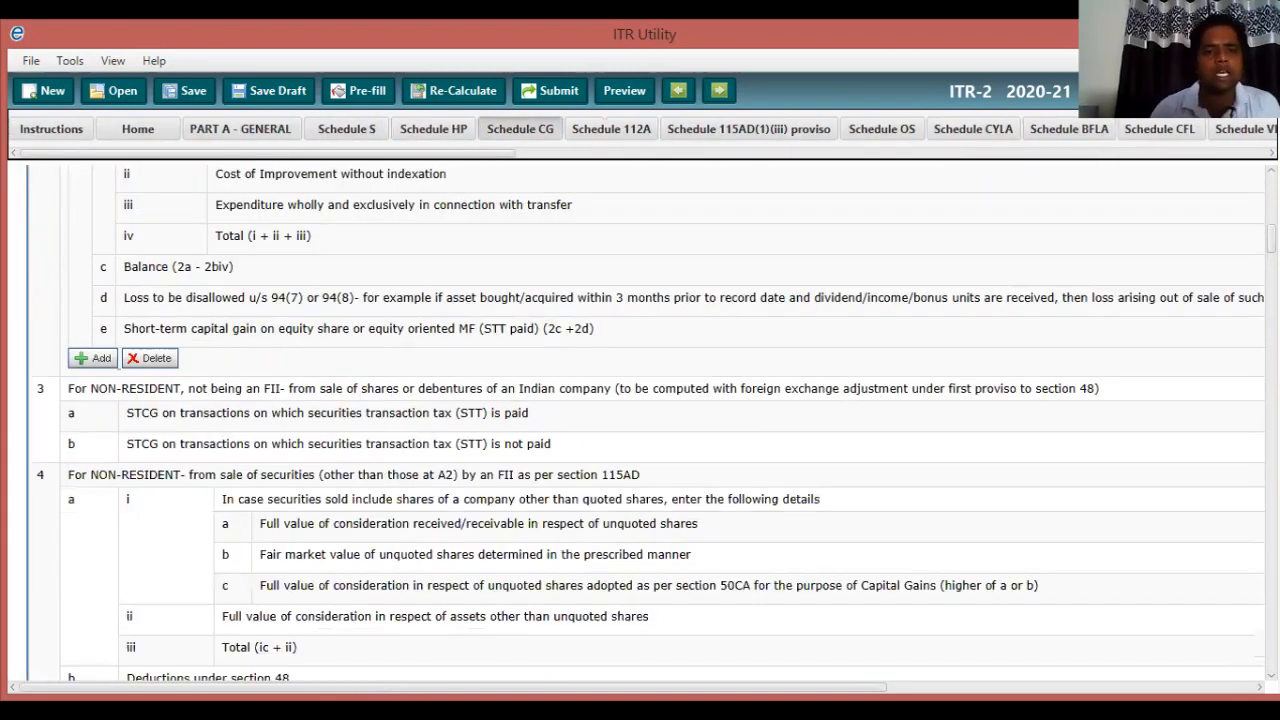
scroll(640, 420, down, 1)
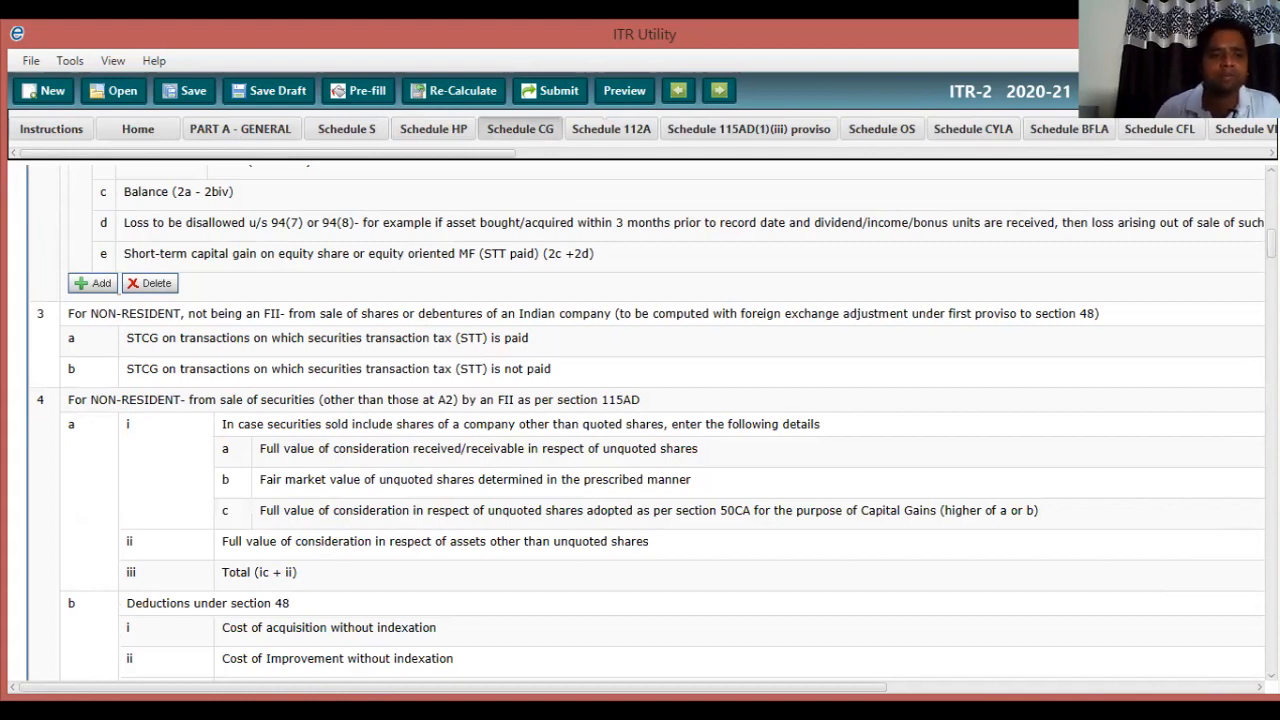
scroll(640, 420, down, 2)
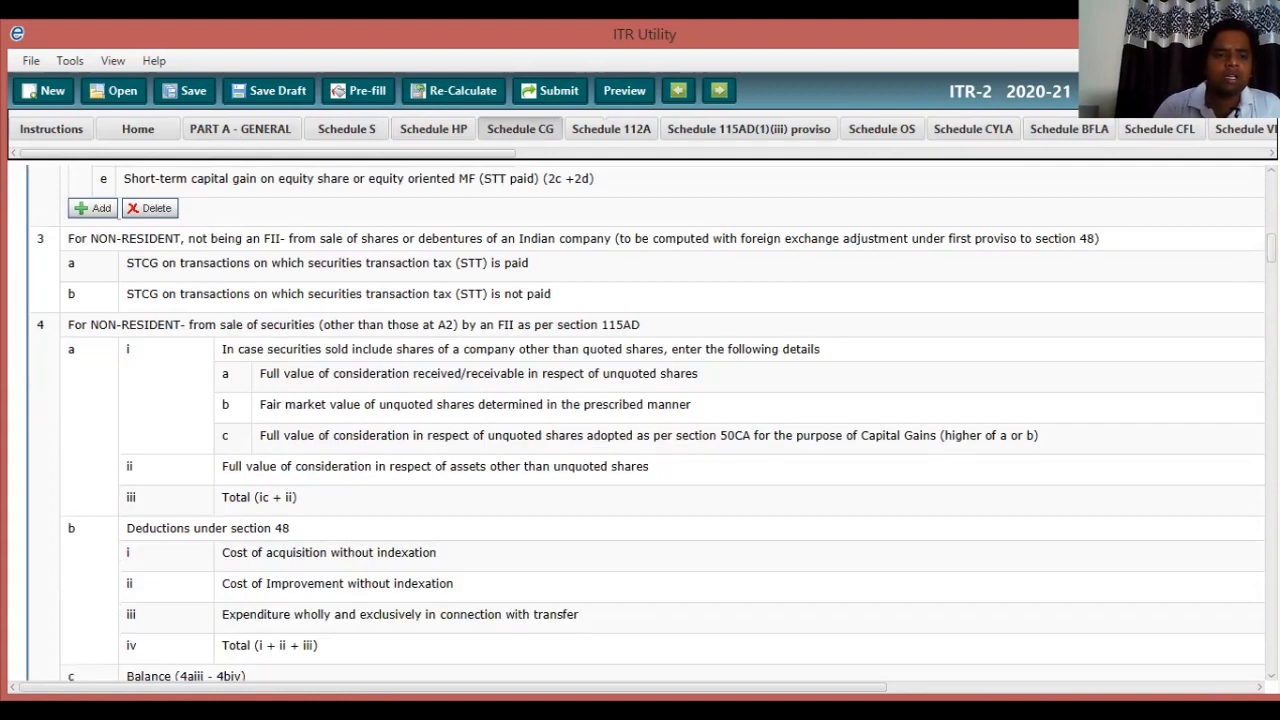
scroll(640, 420, down, 5)
scroll(640, 420, down, 5)
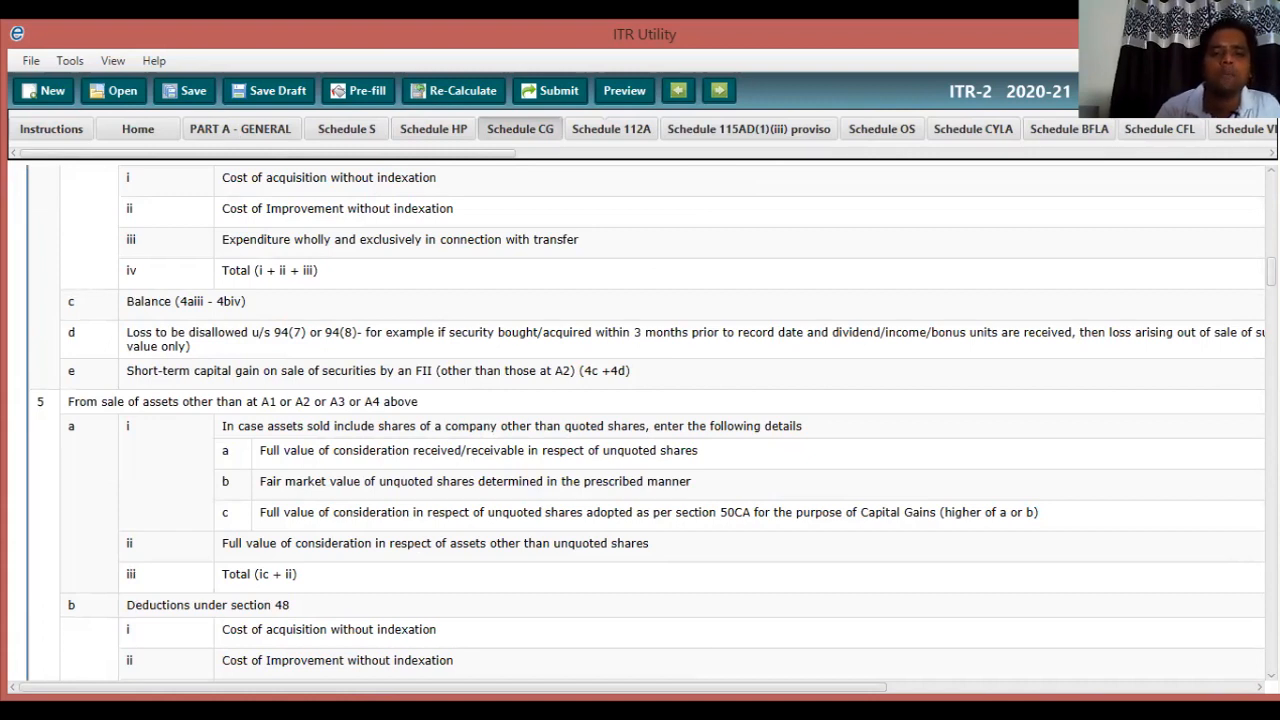
key(Right)
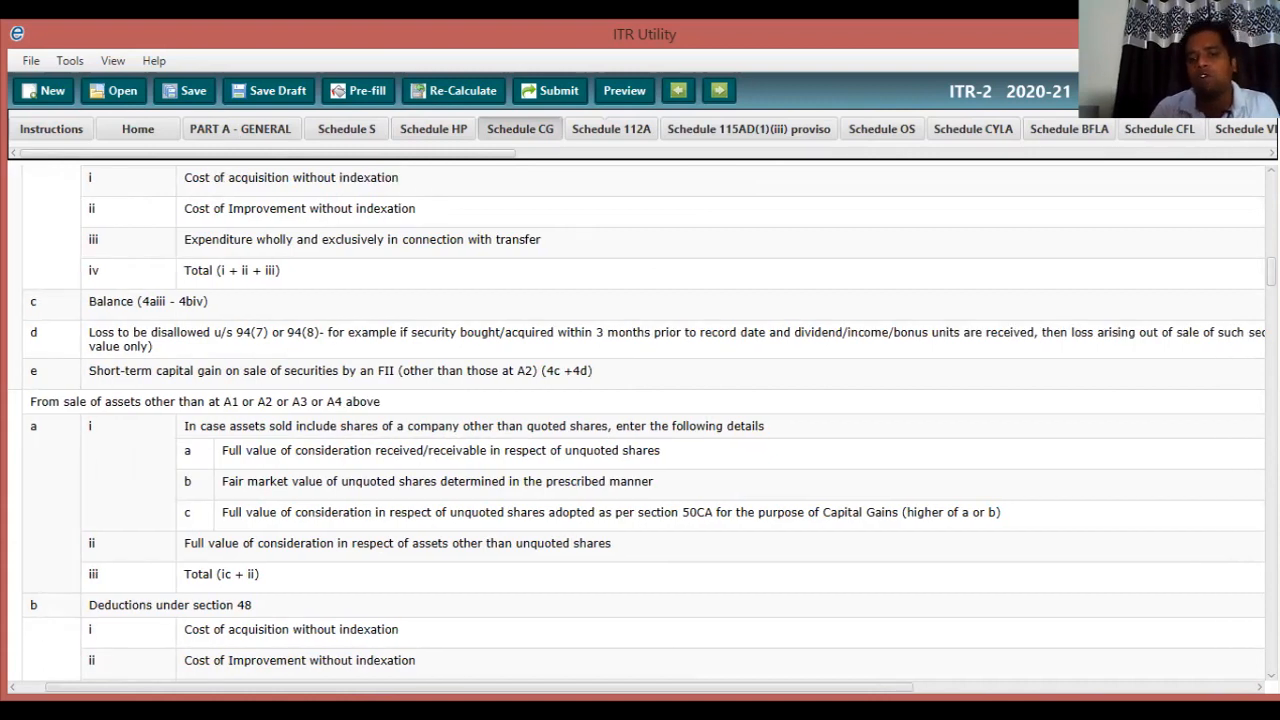
key(Right)
key(Right)
key(Right)
key(Right)
key(Right)
key(Right)
key(Right)
key(Right)
key(Right)
key(Right)
key(Right)
key(Right)
key(Right)
key(Right)
key(Right)
key(Right)
key(Right)
key(Right)
key(Right)
key(Right)
key(Right)
key(Right)
key(Right)
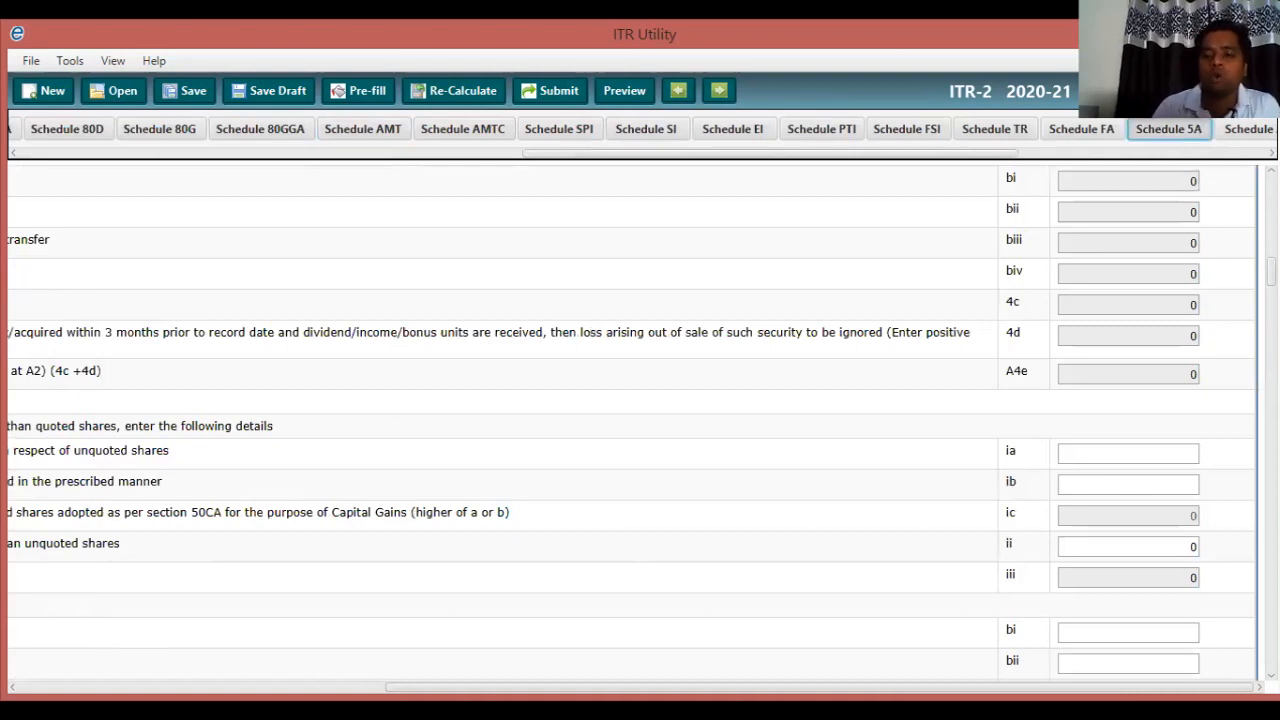
key(Left)
key(Left)
key(Left)
key(Left)
key(Left)
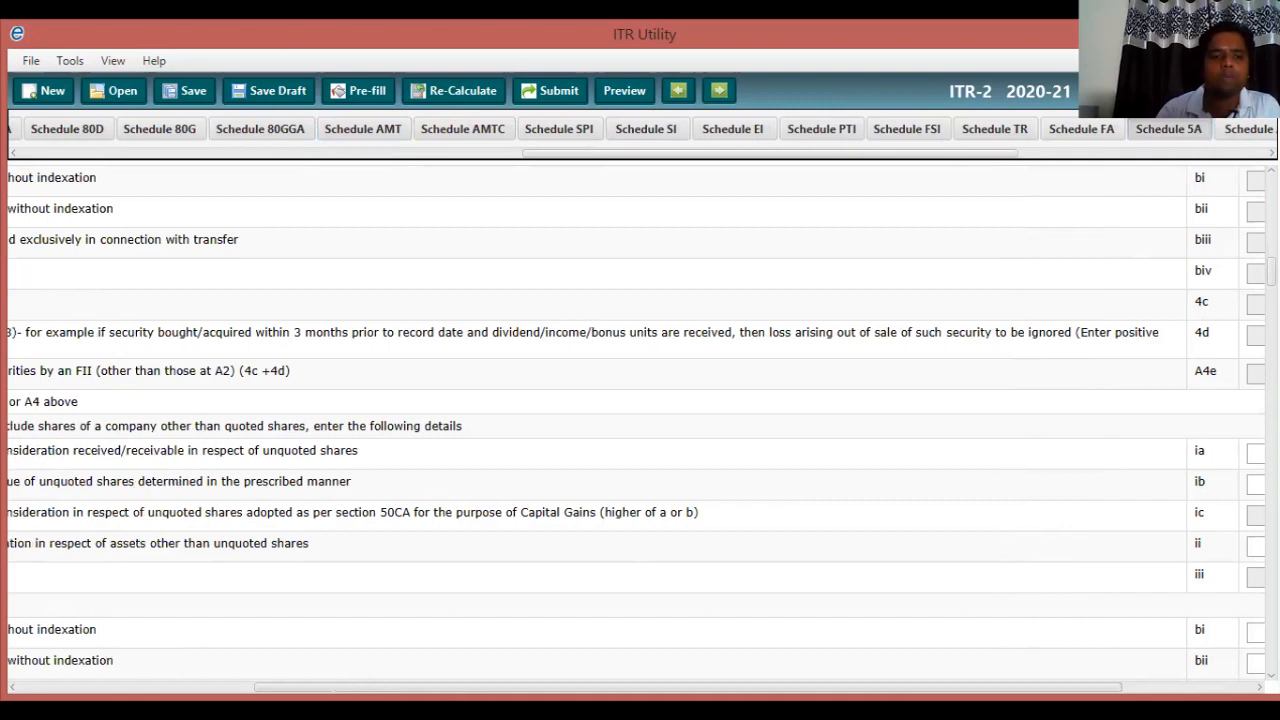
key(Left)
key(Left)
key(Left)
key(Left)
key(Left)
key(Left)
key(Left)
key(Left)
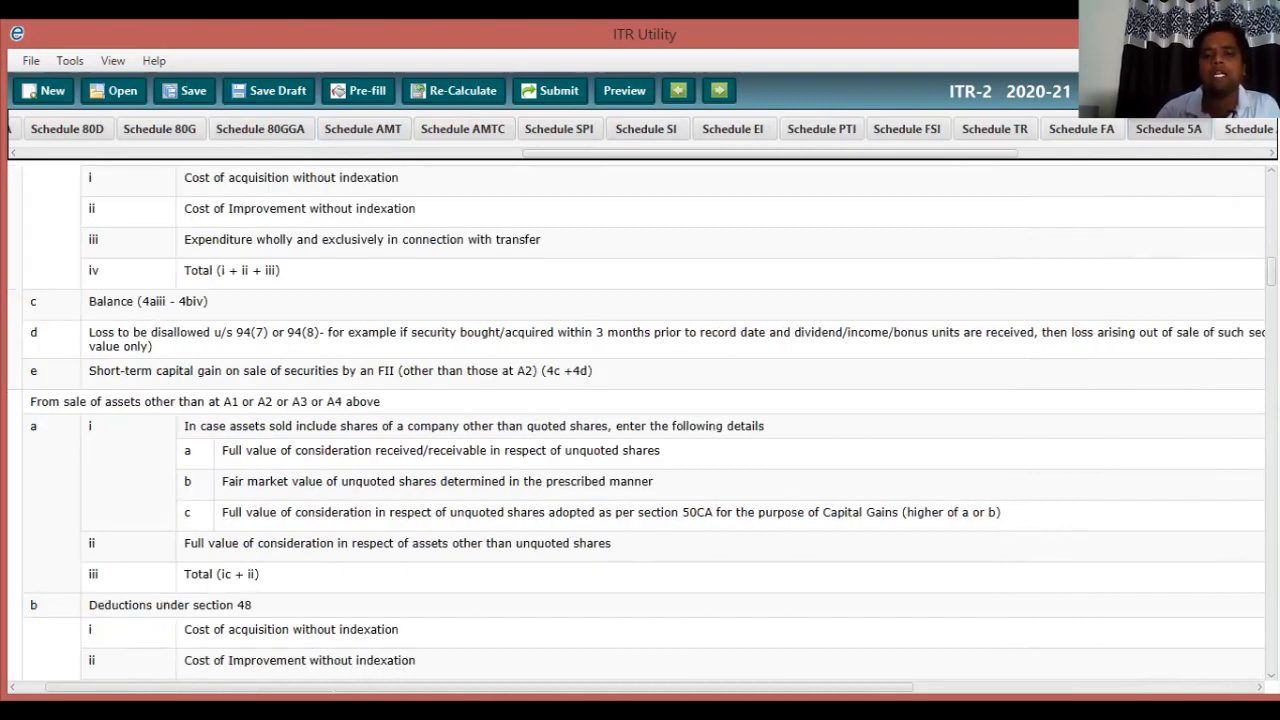
key(Left)
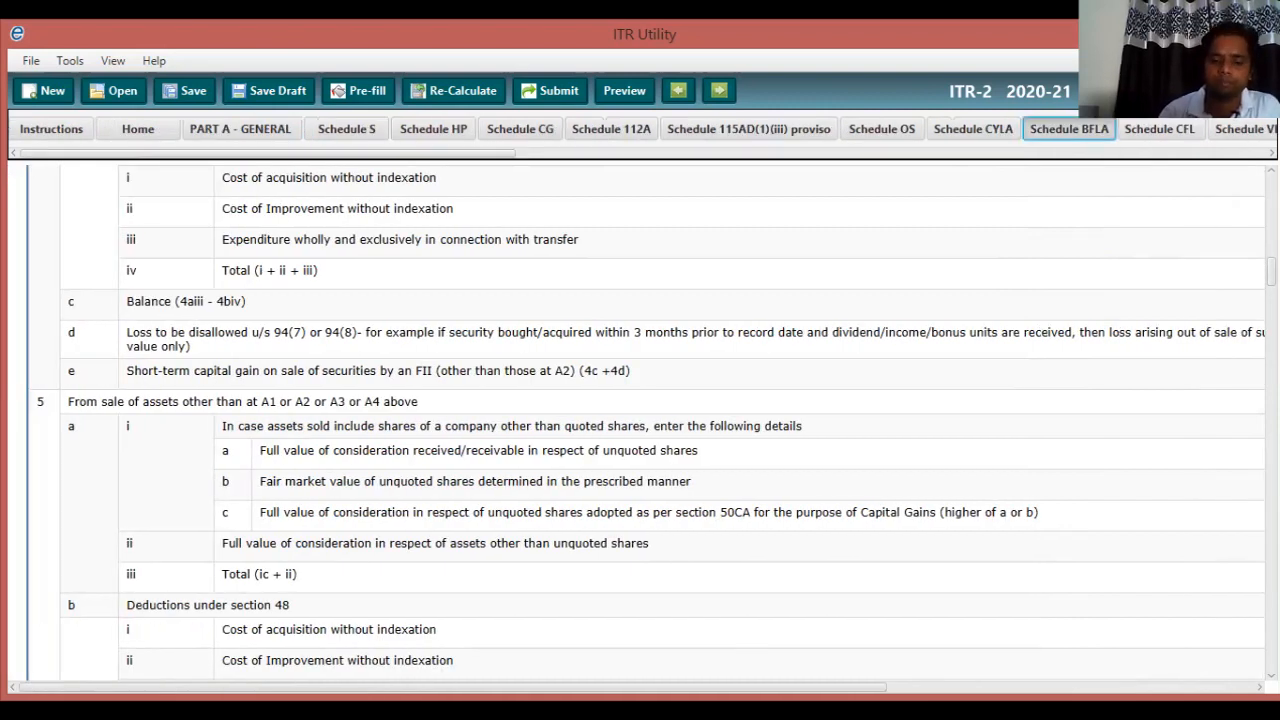
key(Down)
key(Down)
key(Down)
key(Down)
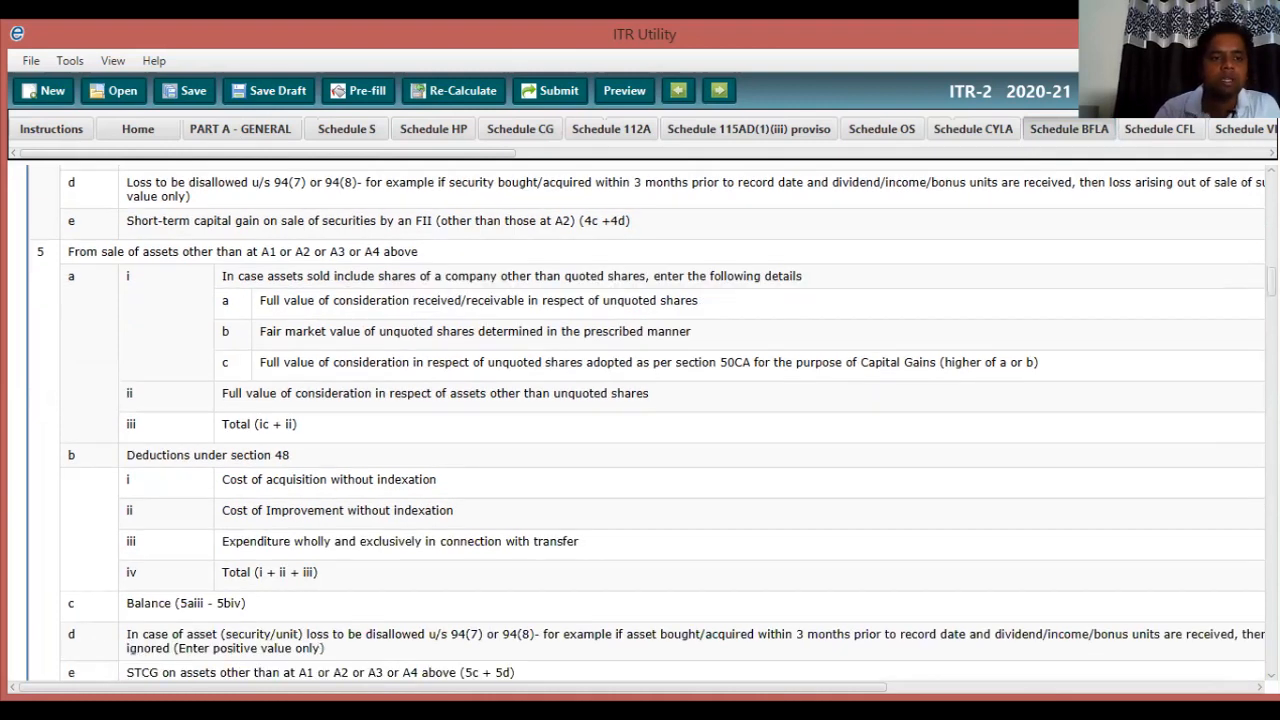
key(Page_Down)
key(Down)
key(Down)
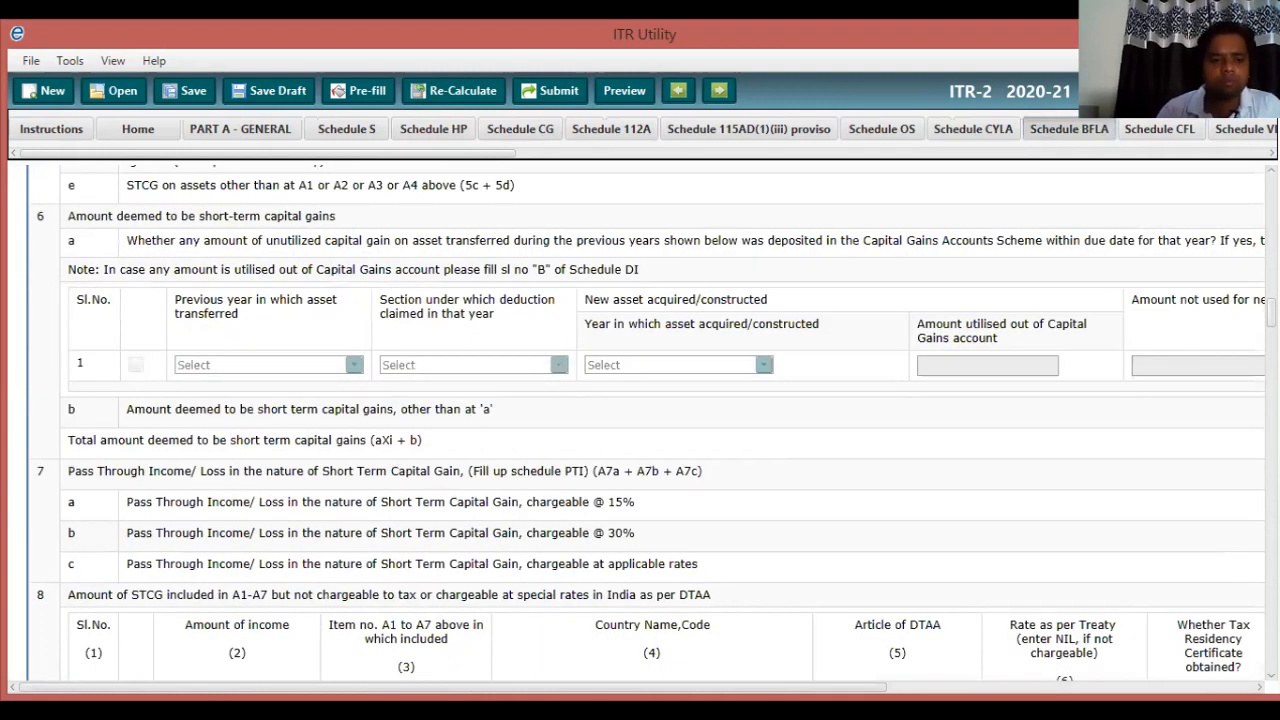
key(Down)
scroll(646, 422, down, 4)
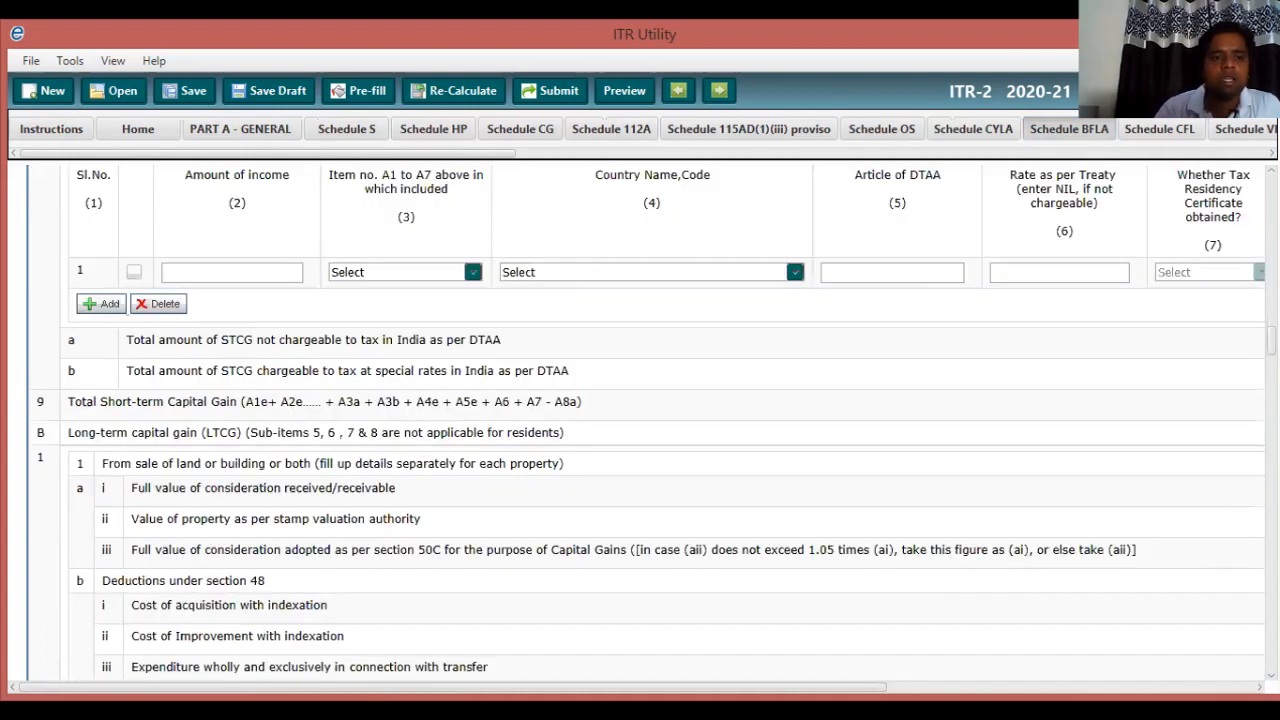
scroll(646, 422, down, 2)
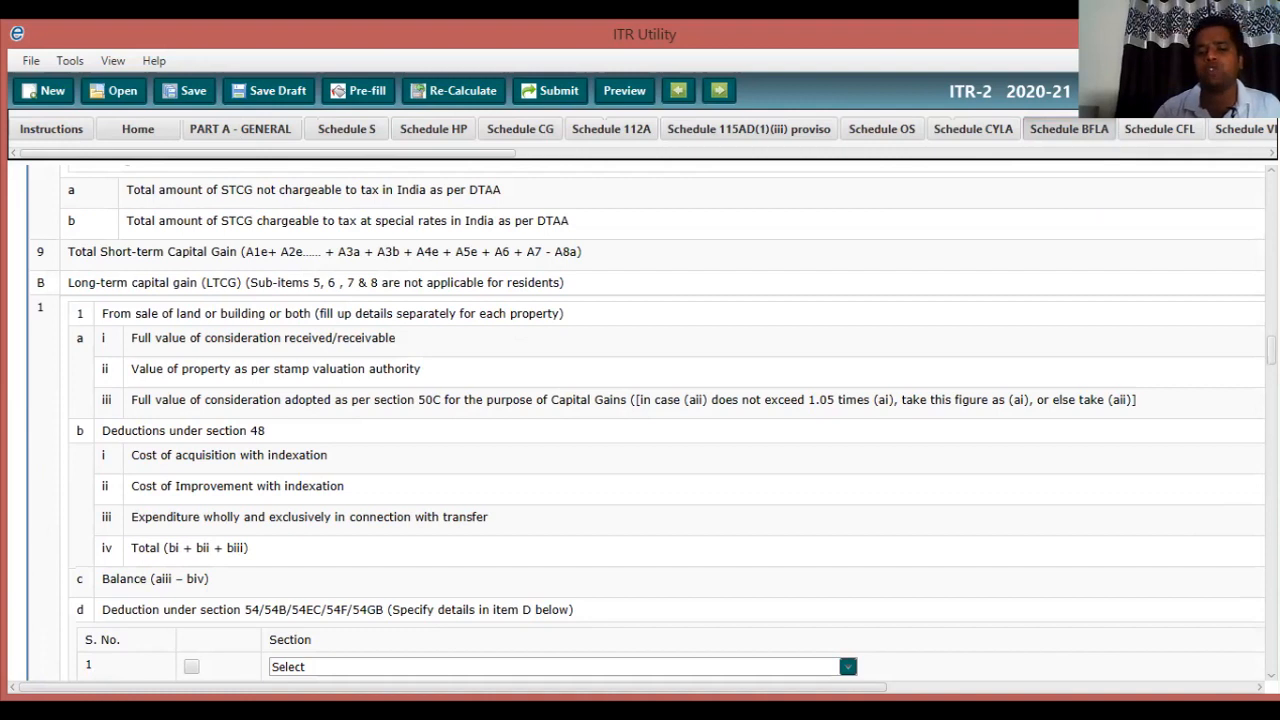
key(Right)
key(Right)
key(Right)
key(Right)
key(Right)
key(Right)
key(Right)
key(Right)
key(Right)
key(Right)
key(Right)
key(Right)
key(Right)
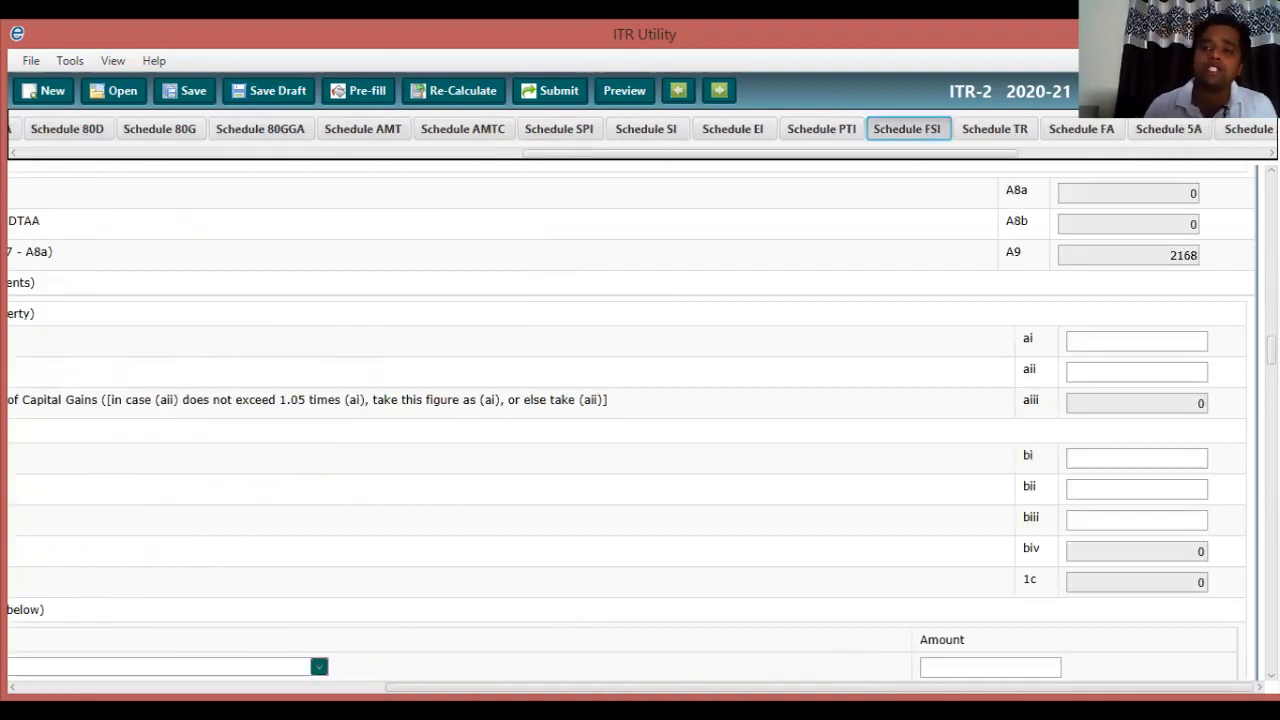
click(646, 129)
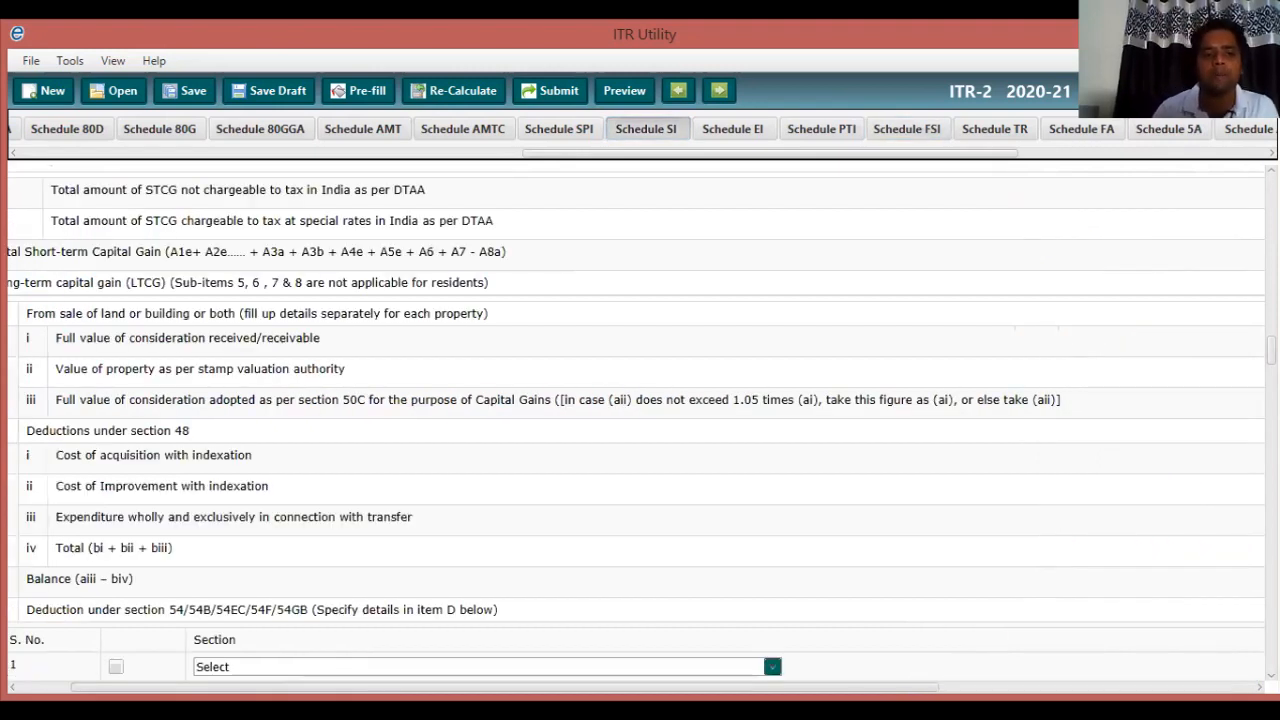
click(433, 129)
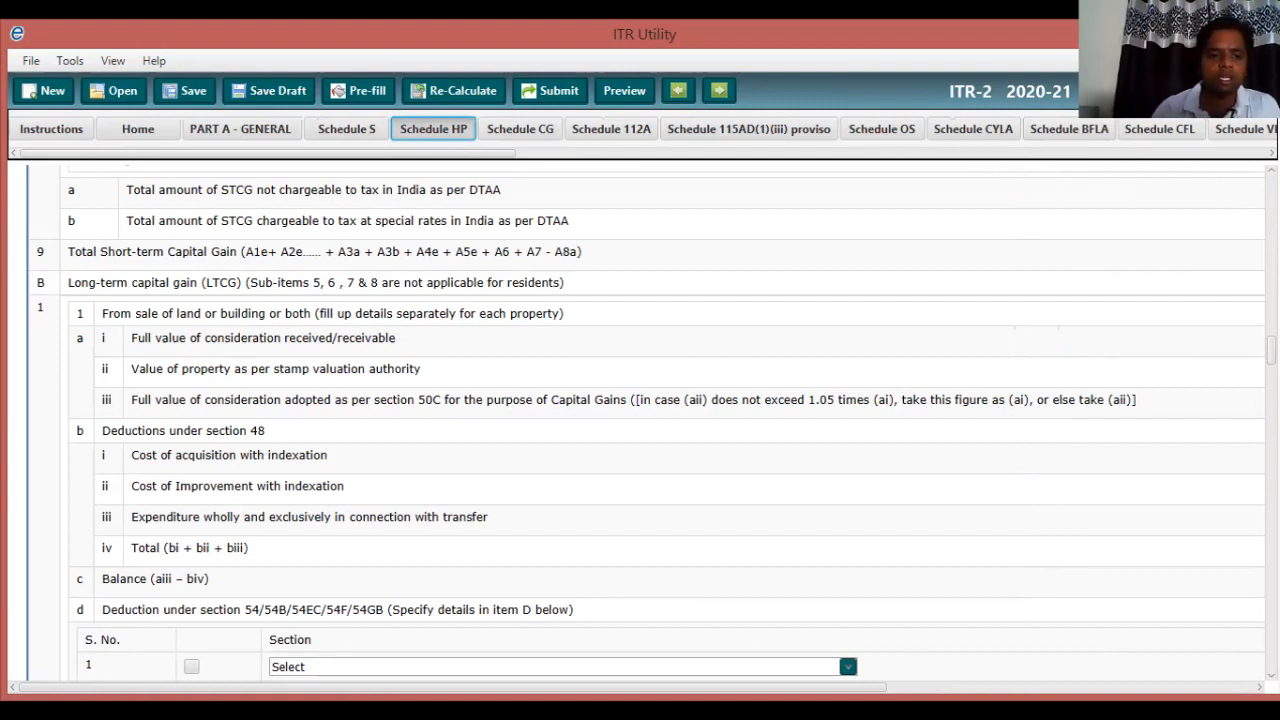
scroll(640, 420, down, 3)
scroll(640, 420, down, 2)
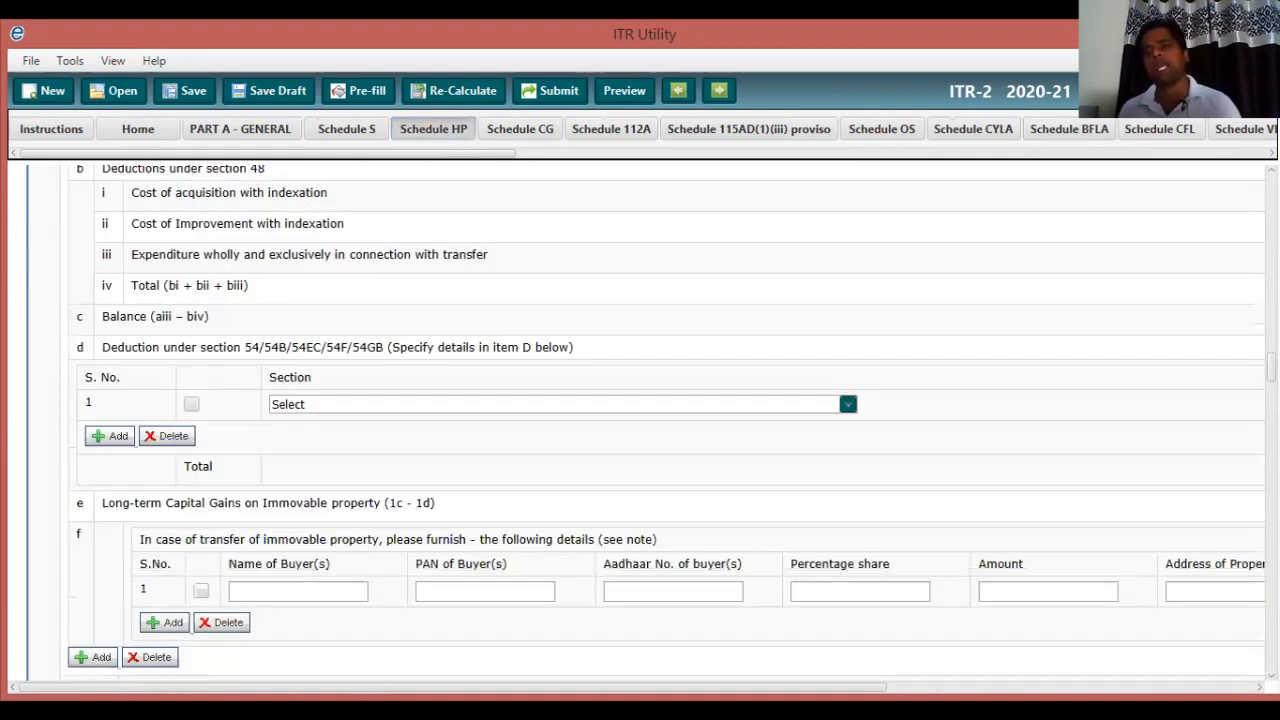
scroll(640, 420, down, 1)
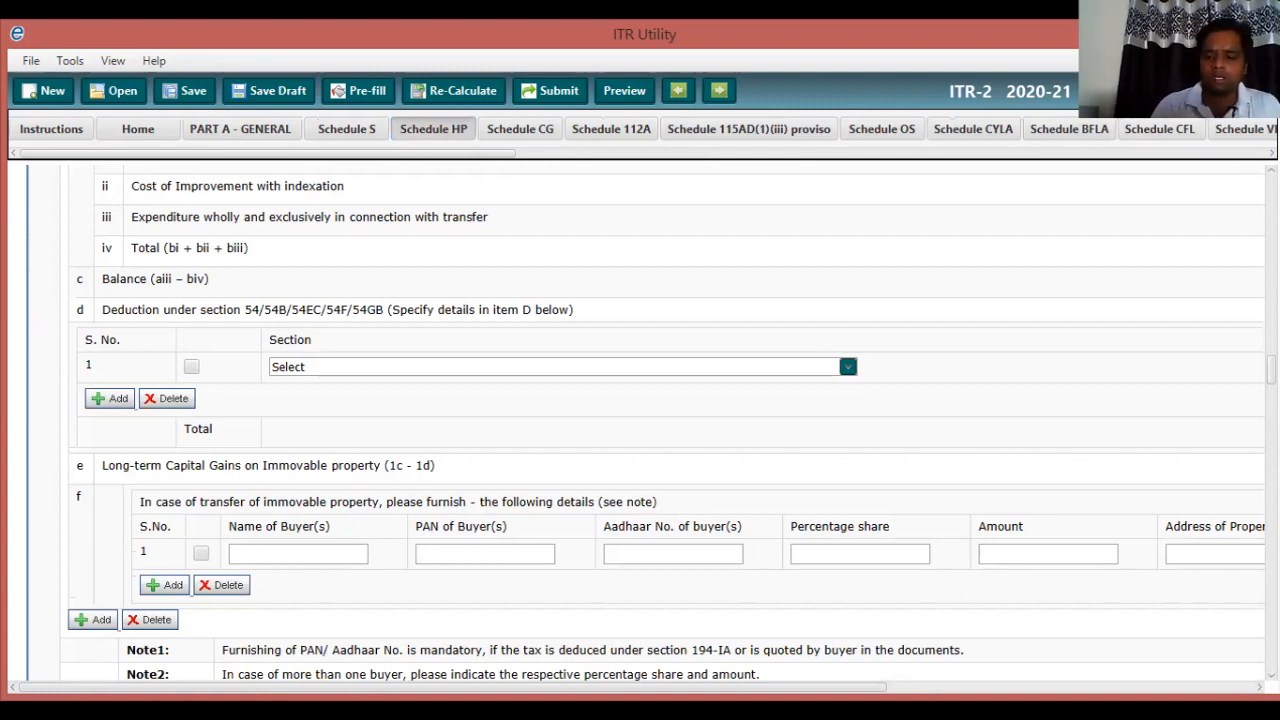
scroll(640, 420, down, 3)
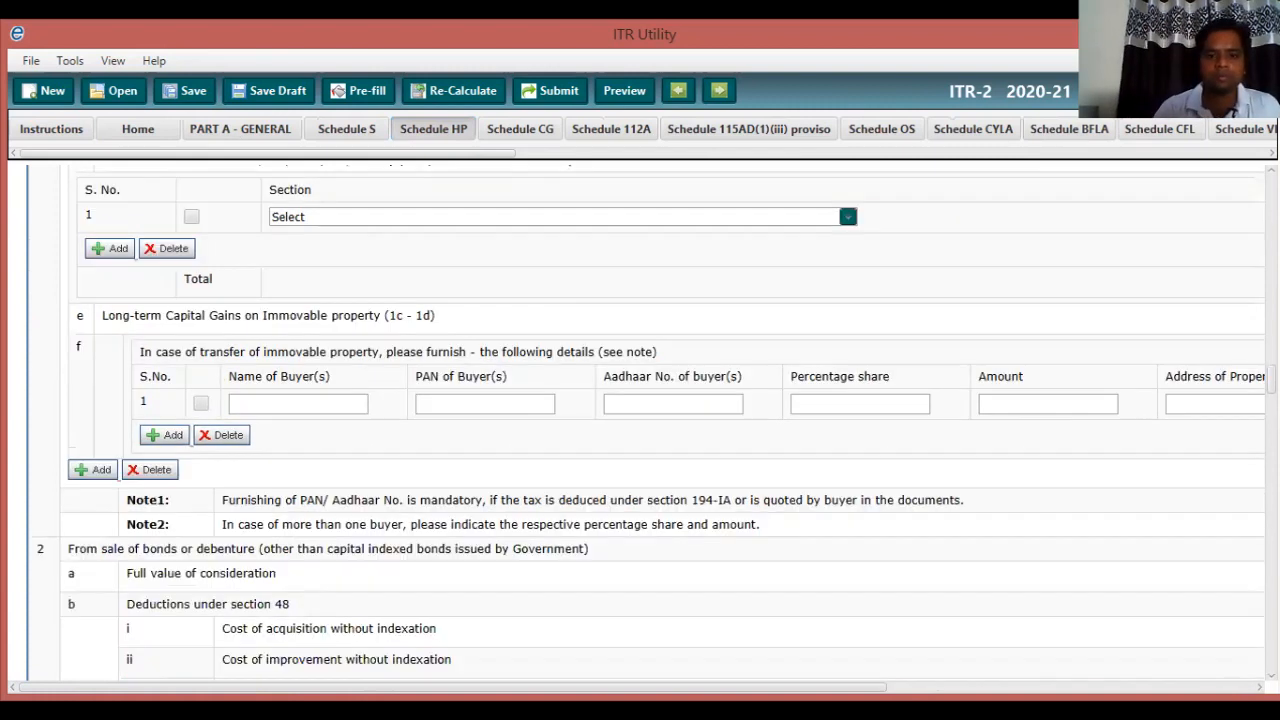
scroll(640, 420, down, 2)
scroll(640, 420, down, 7)
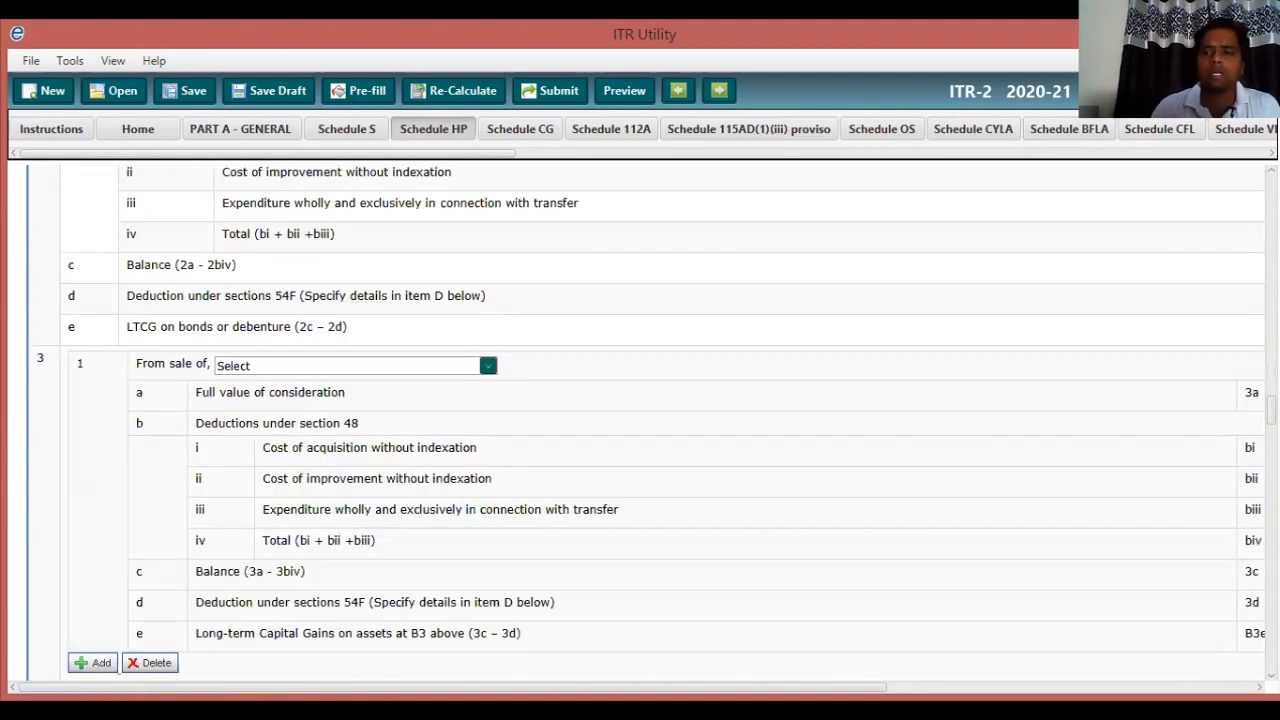
scroll(640, 420, down, 2)
scroll(640, 420, down, 9)
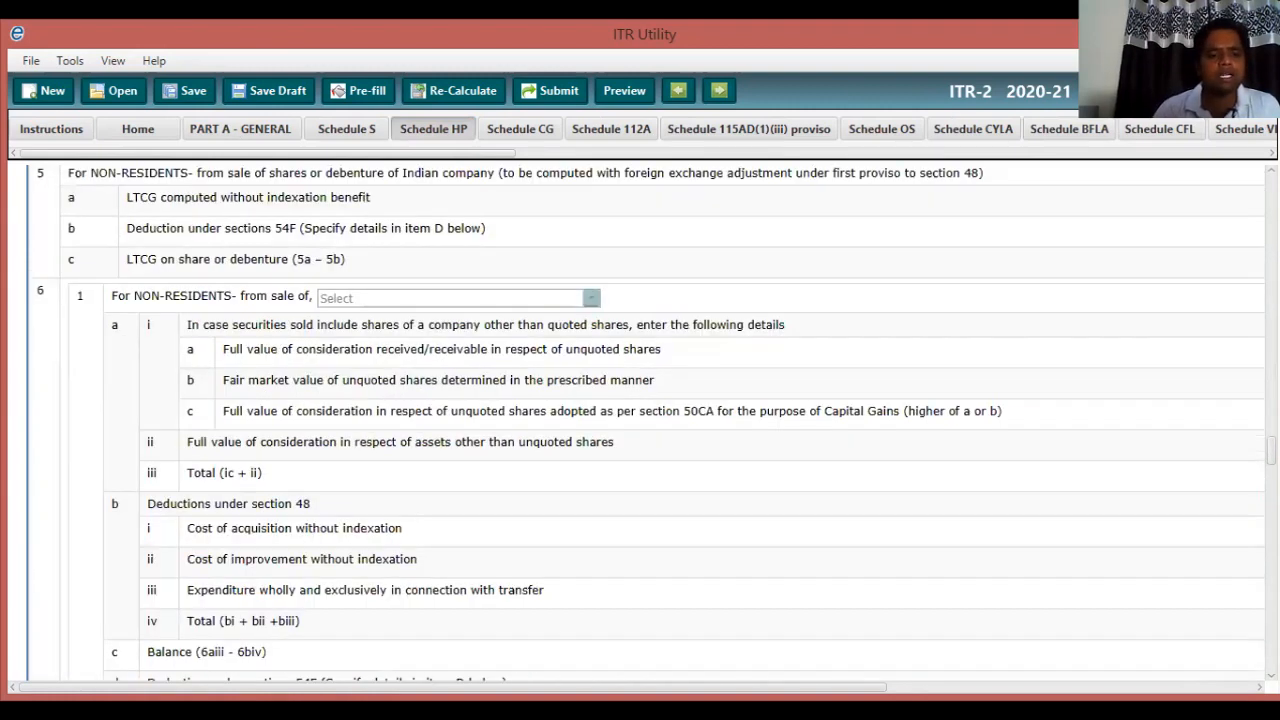
scroll(640, 420, down, 3)
scroll(640, 420, down, 6)
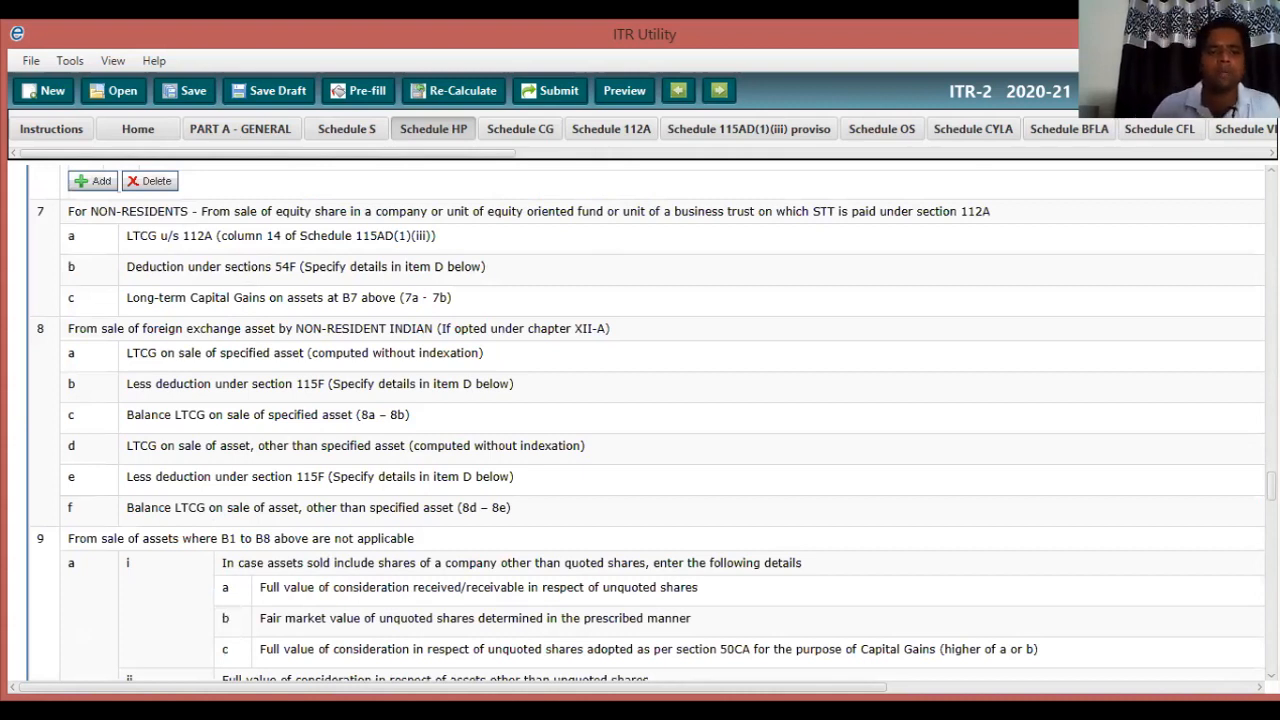
scroll(640, 420, down, 1)
scroll(640, 420, down, 4)
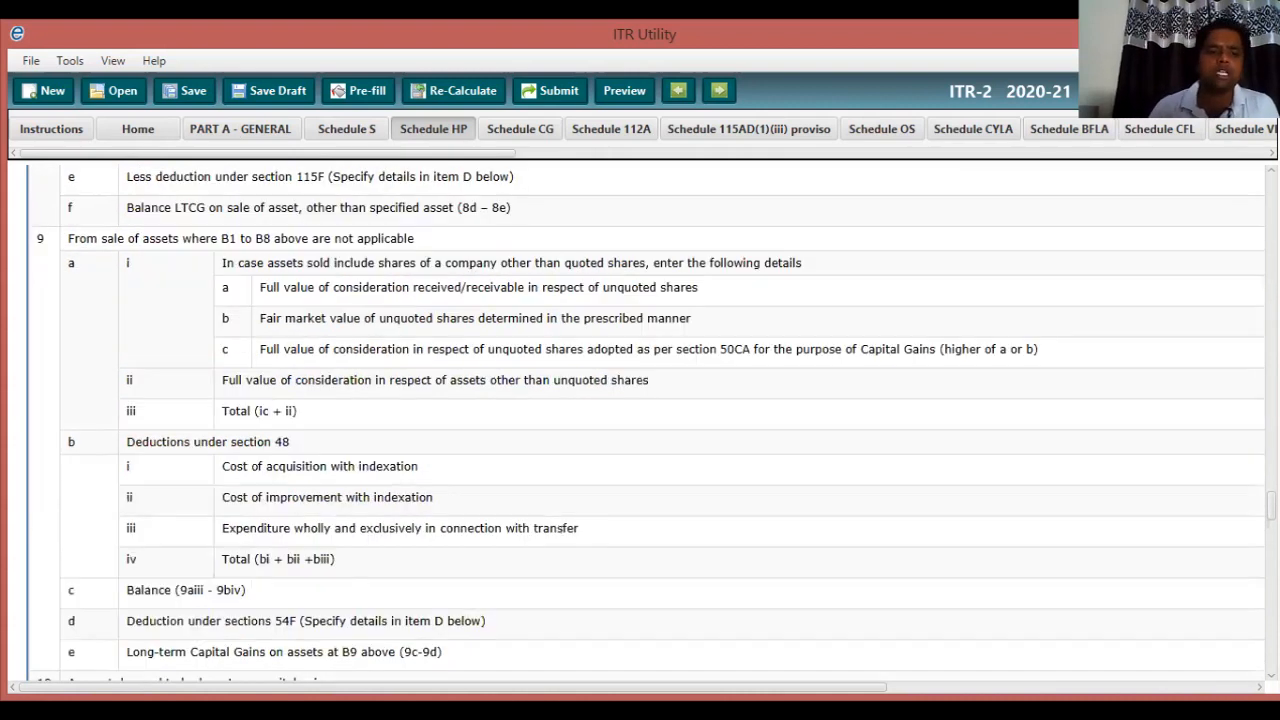
scroll(640, 420, down, 6)
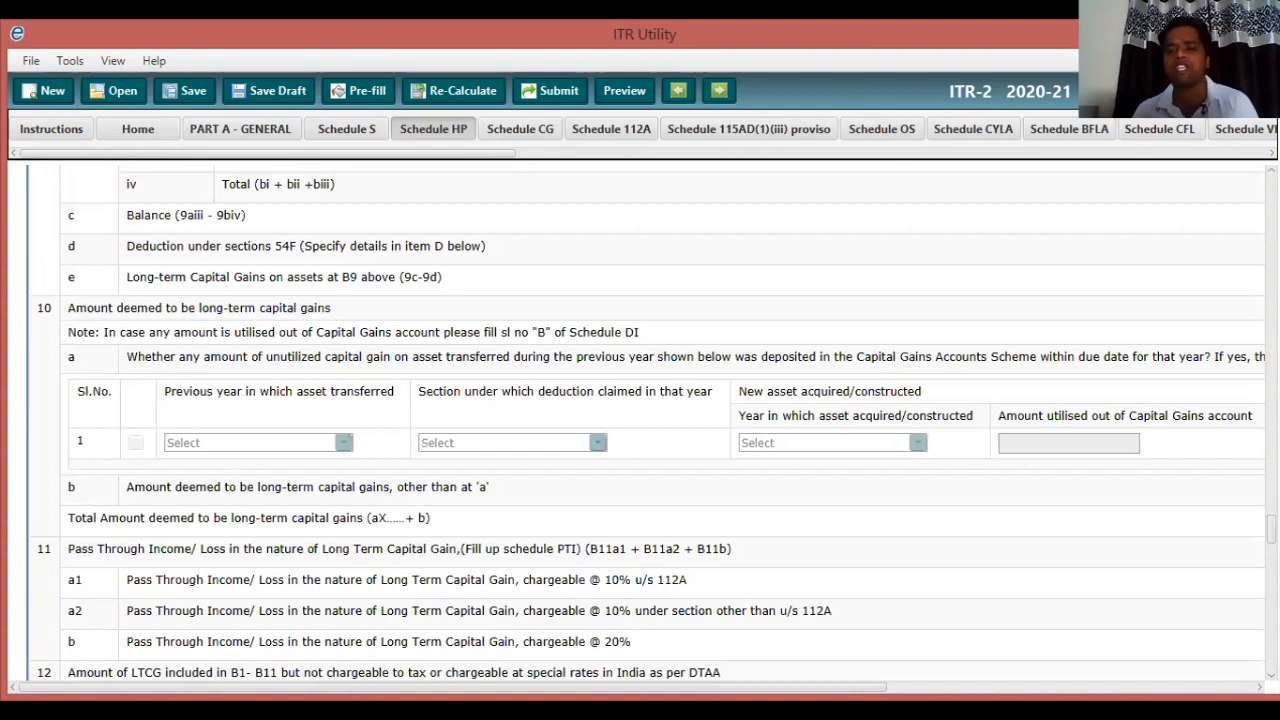
scroll(640, 420, down, 6)
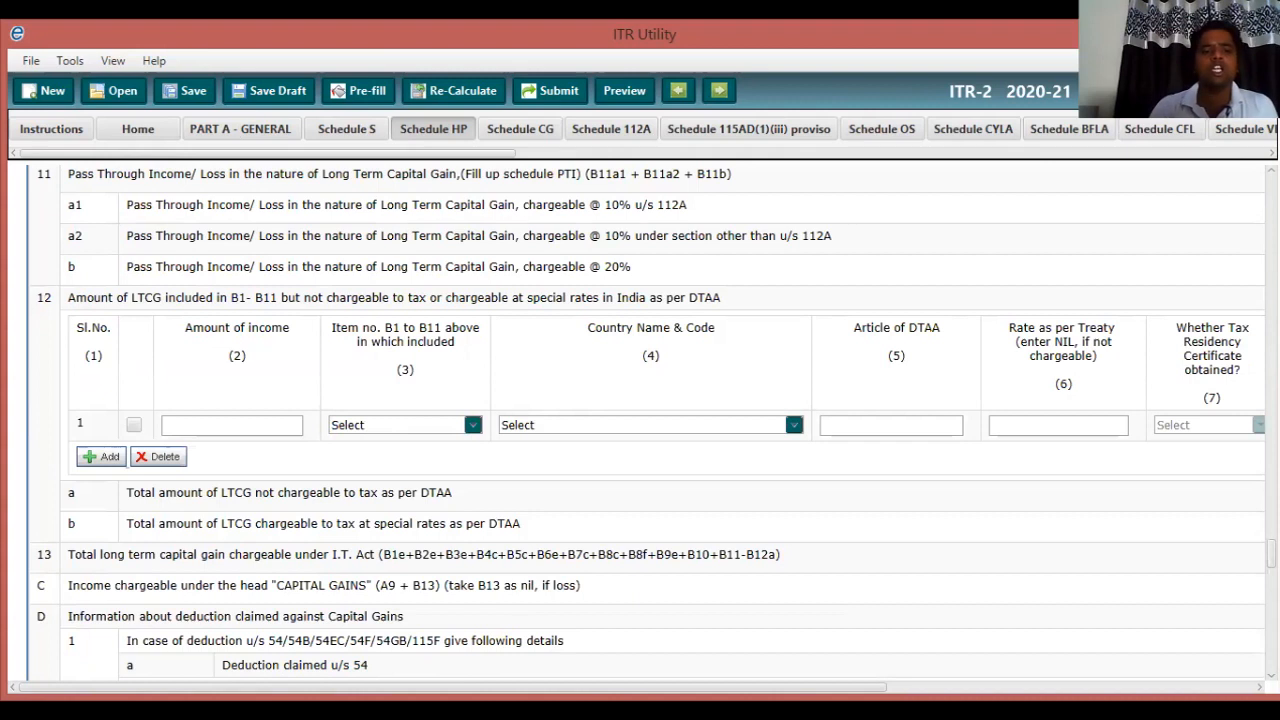
scroll(640, 420, down, 3)
scroll(640, 420, down, 3)
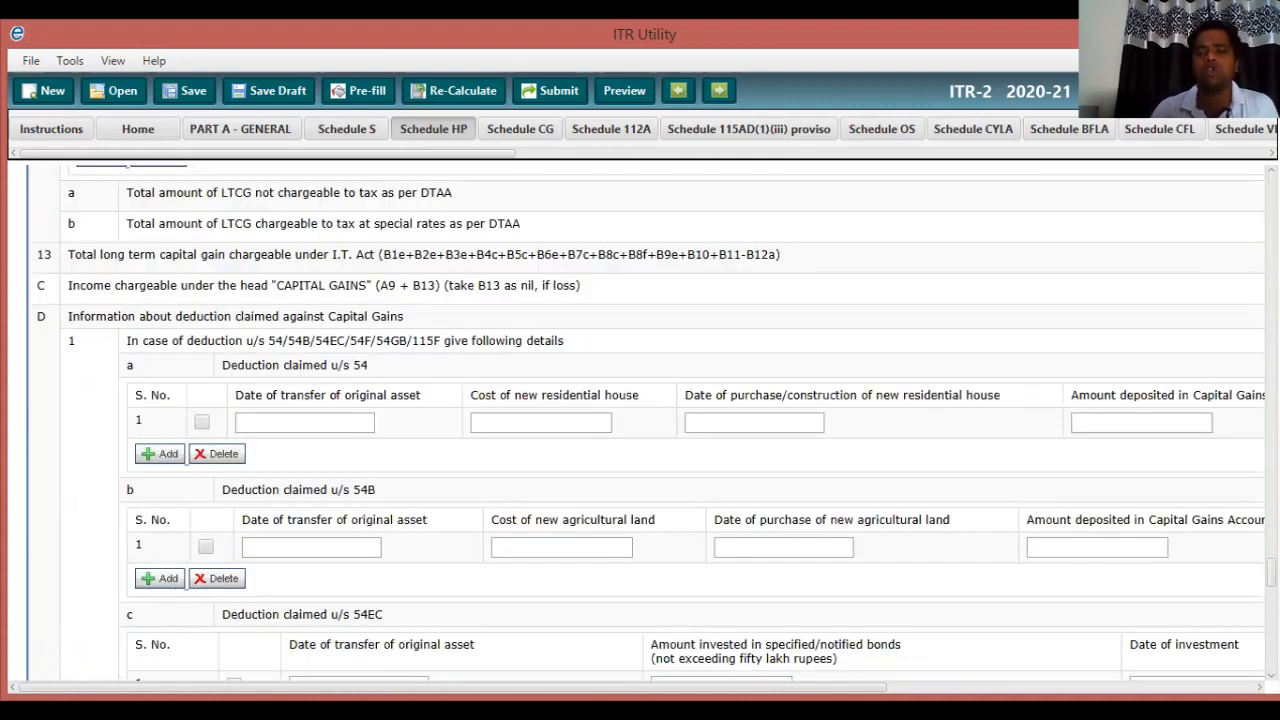
scroll(640, 420, down, 2)
scroll(640, 420, down, 1)
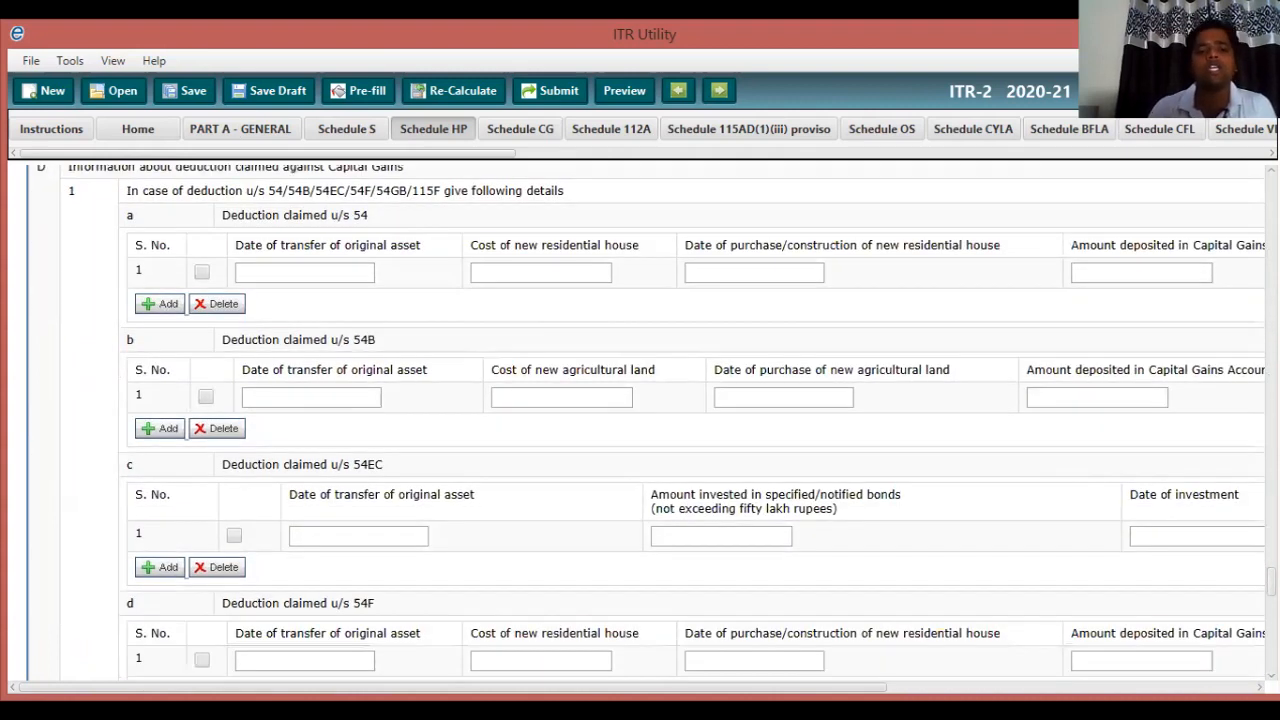
scroll(640, 420, down, 4)
scroll(640, 420, down, 2)
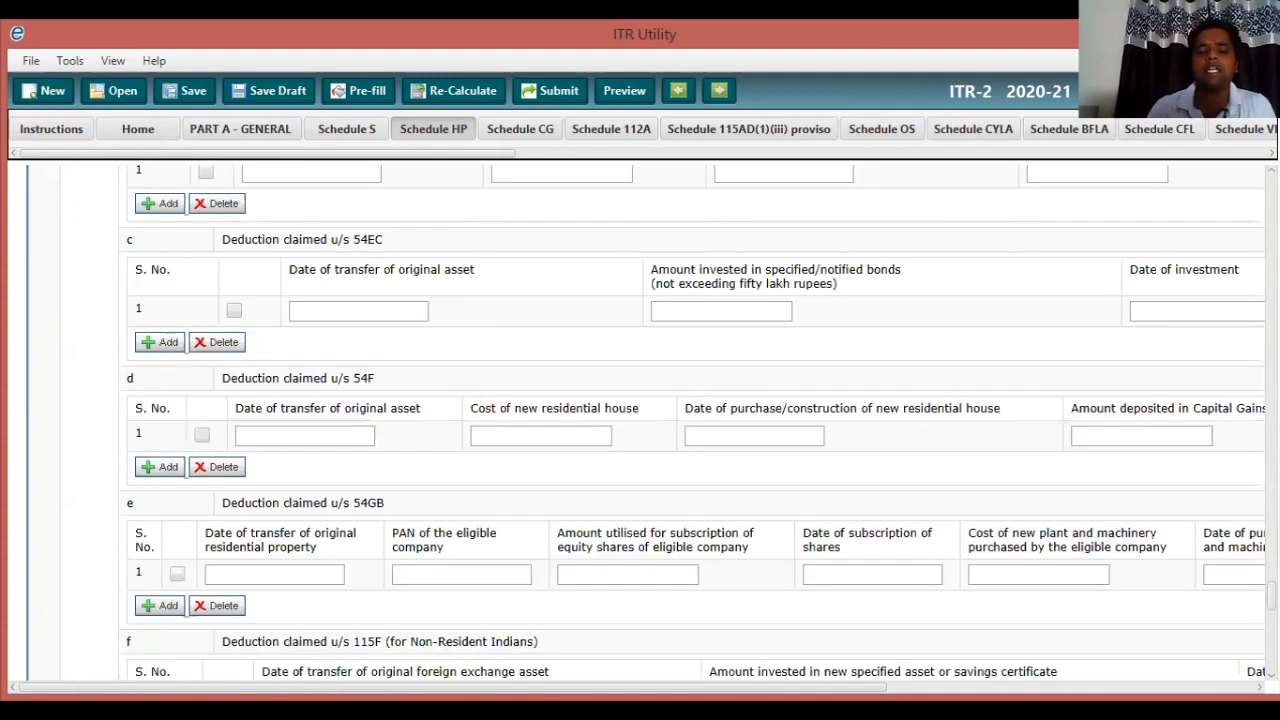
scroll(640, 420, down, 1)
scroll(640, 420, down, 1)
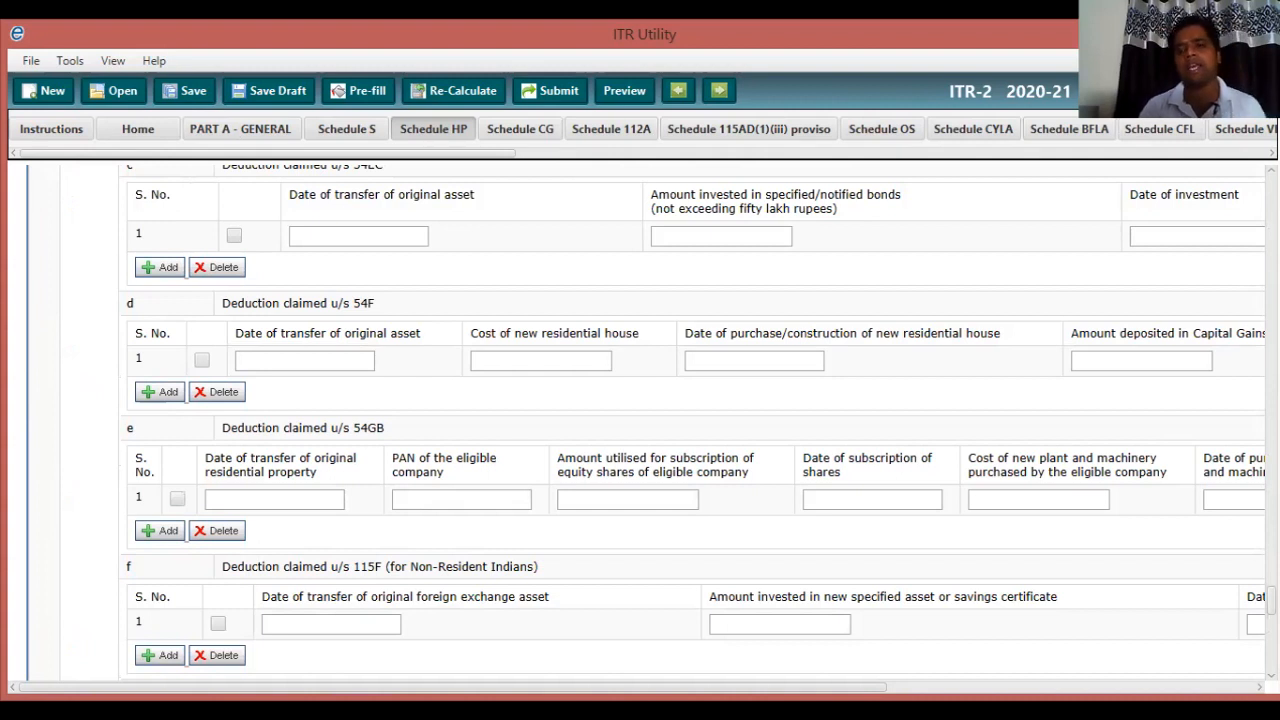
scroll(640, 420, down, 2)
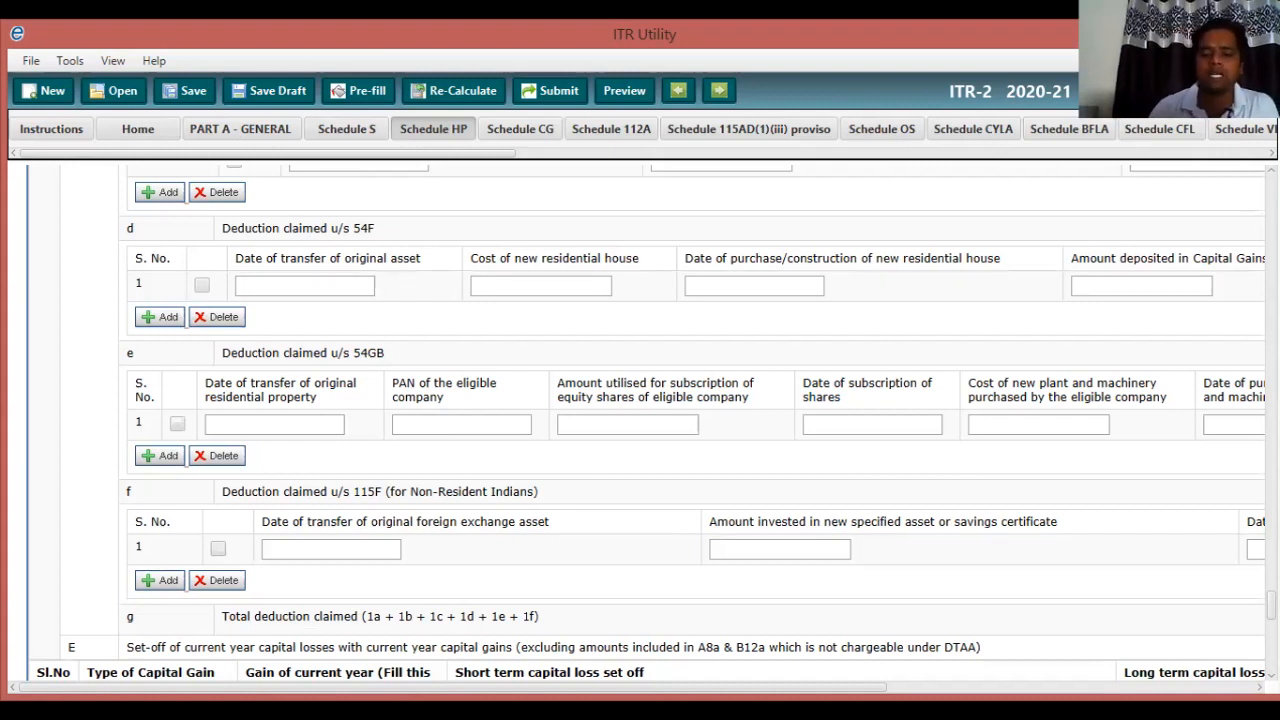
scroll(650, 420, down, 2)
scroll(650, 420, down, 2)
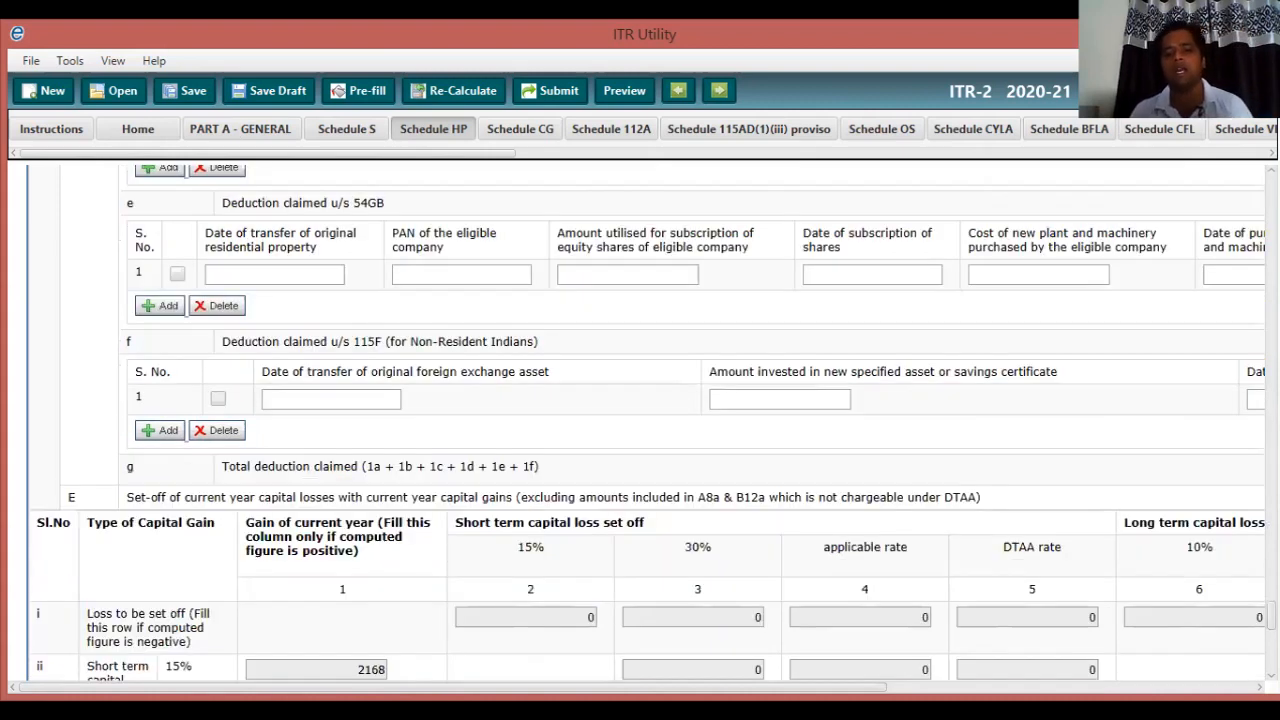
scroll(650, 420, down, 1)
scroll(650, 420, down, 7)
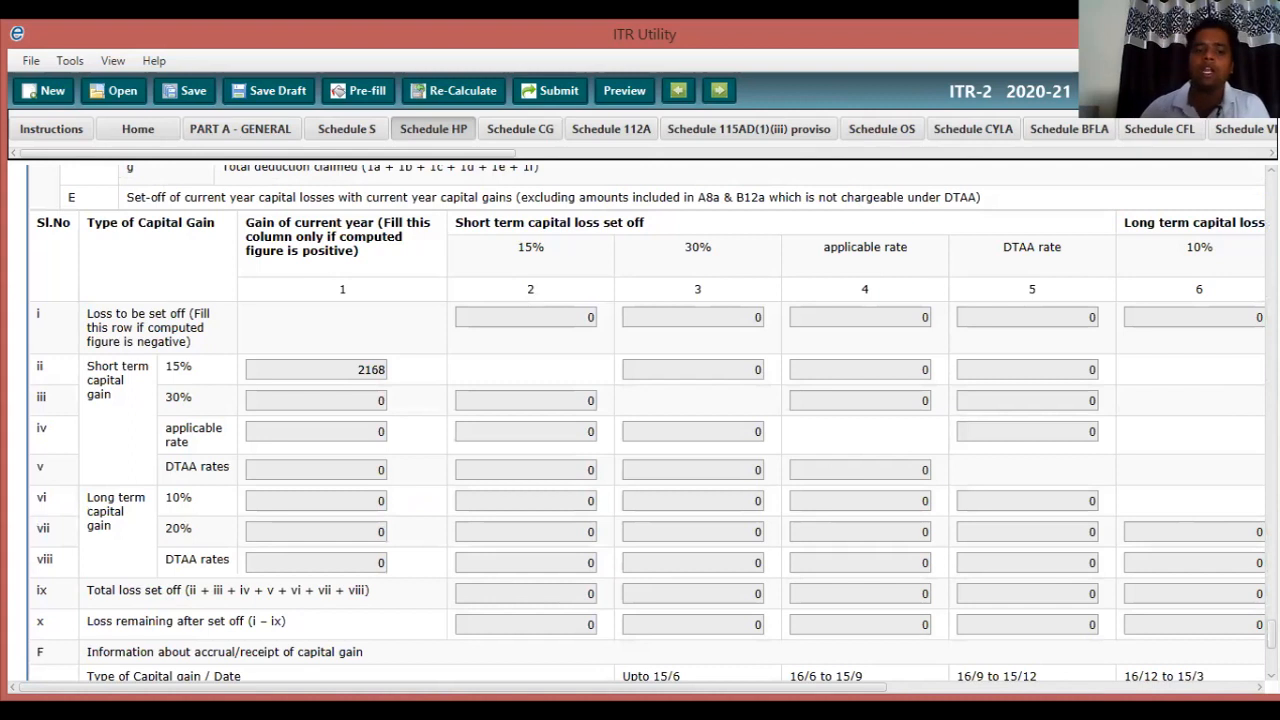
scroll(650, 420, down, 3)
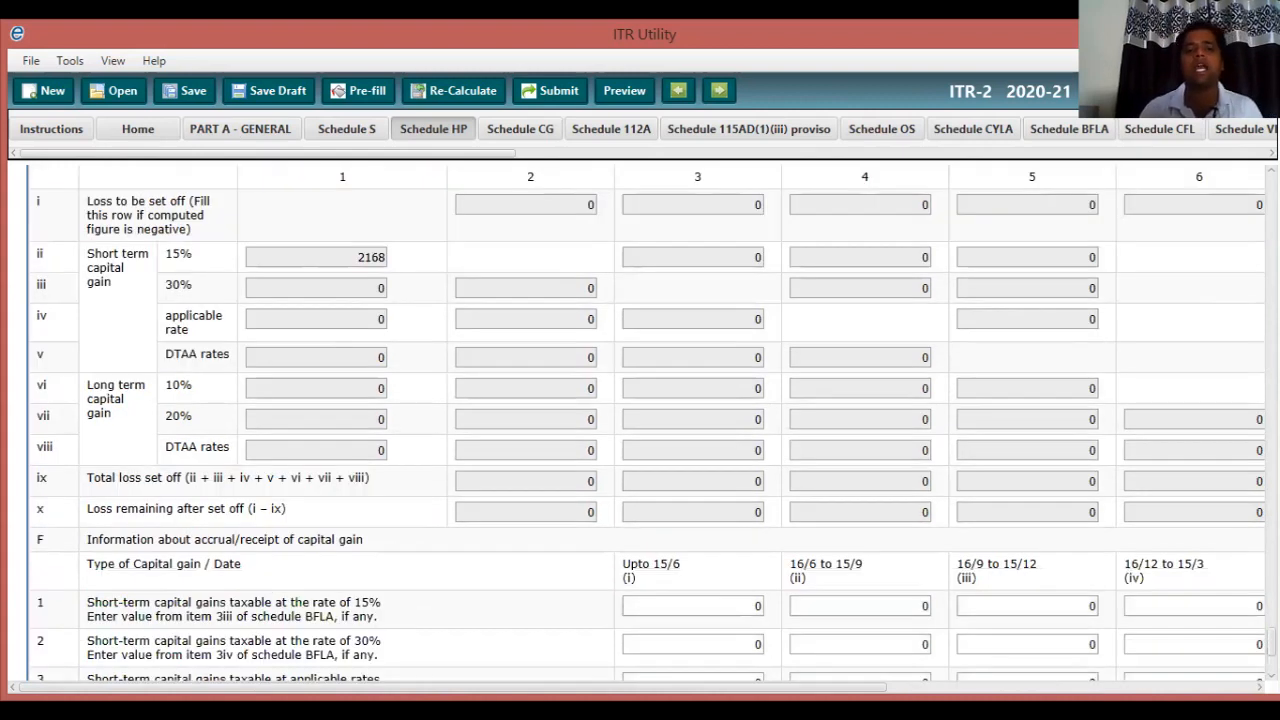
scroll(650, 420, down, 6)
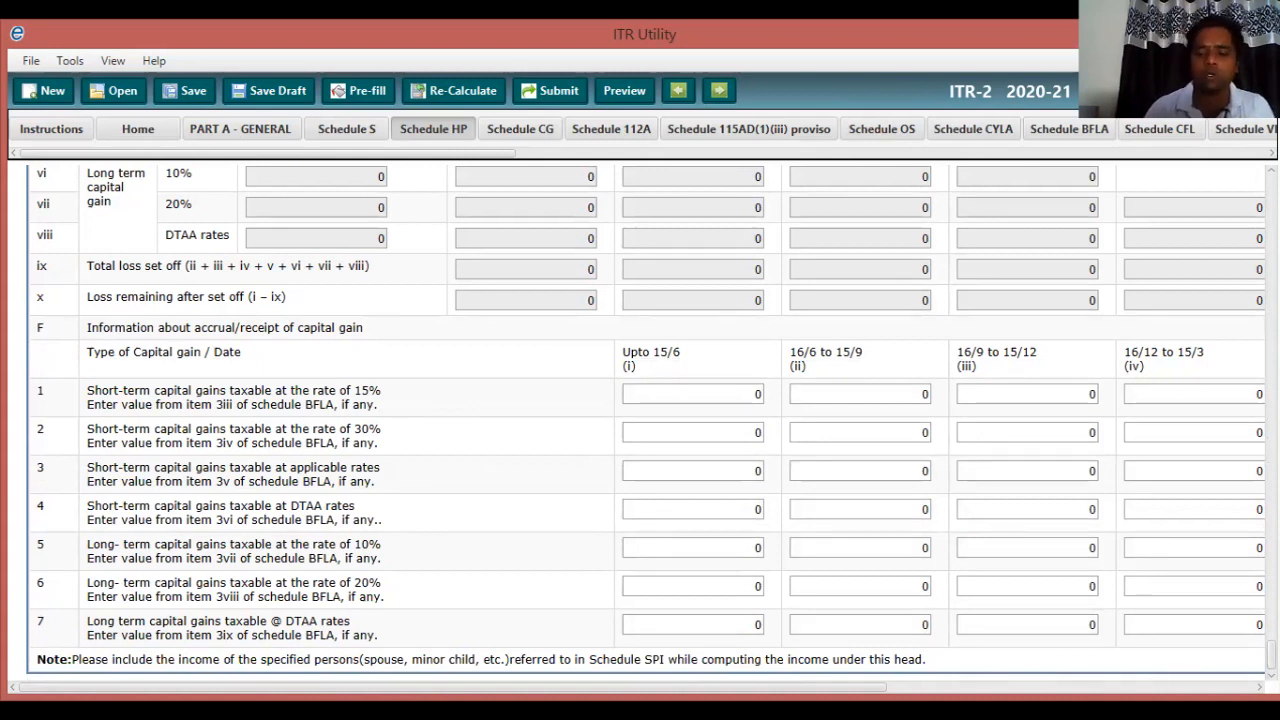
scroll(640, 420, up, 2)
scroll(640, 420, up, 2)
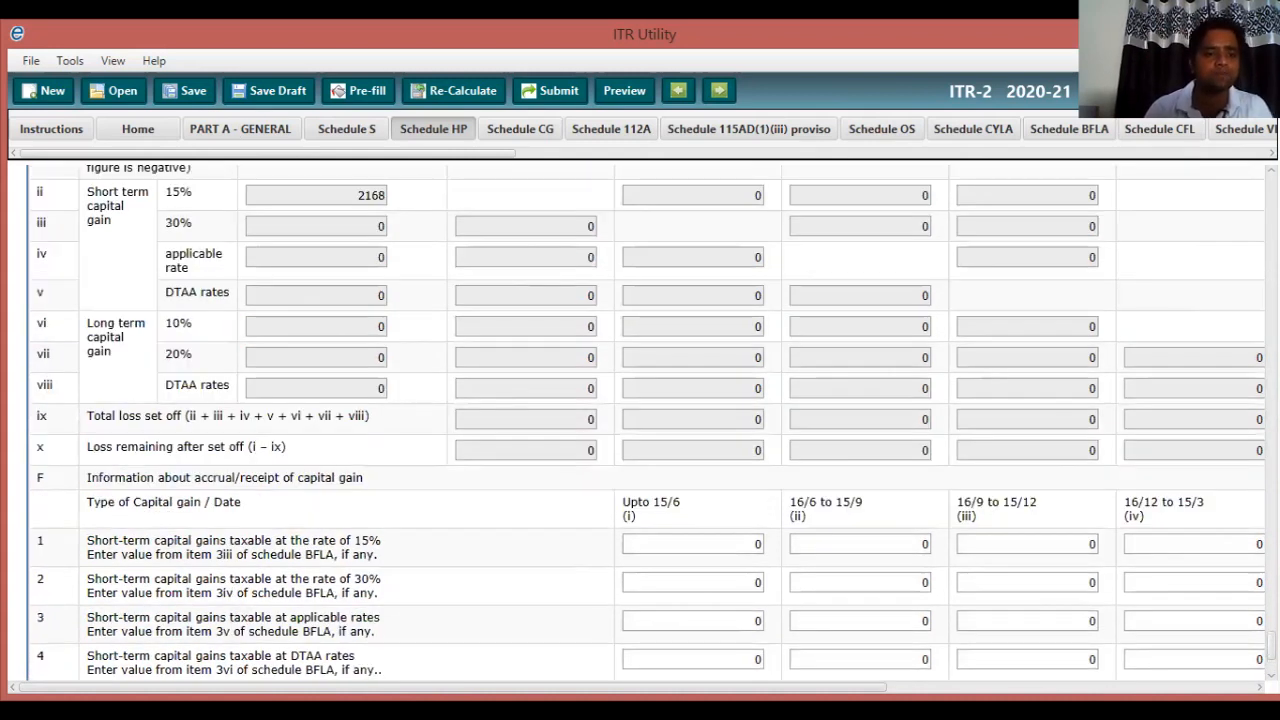
scroll(640, 420, down, 4)
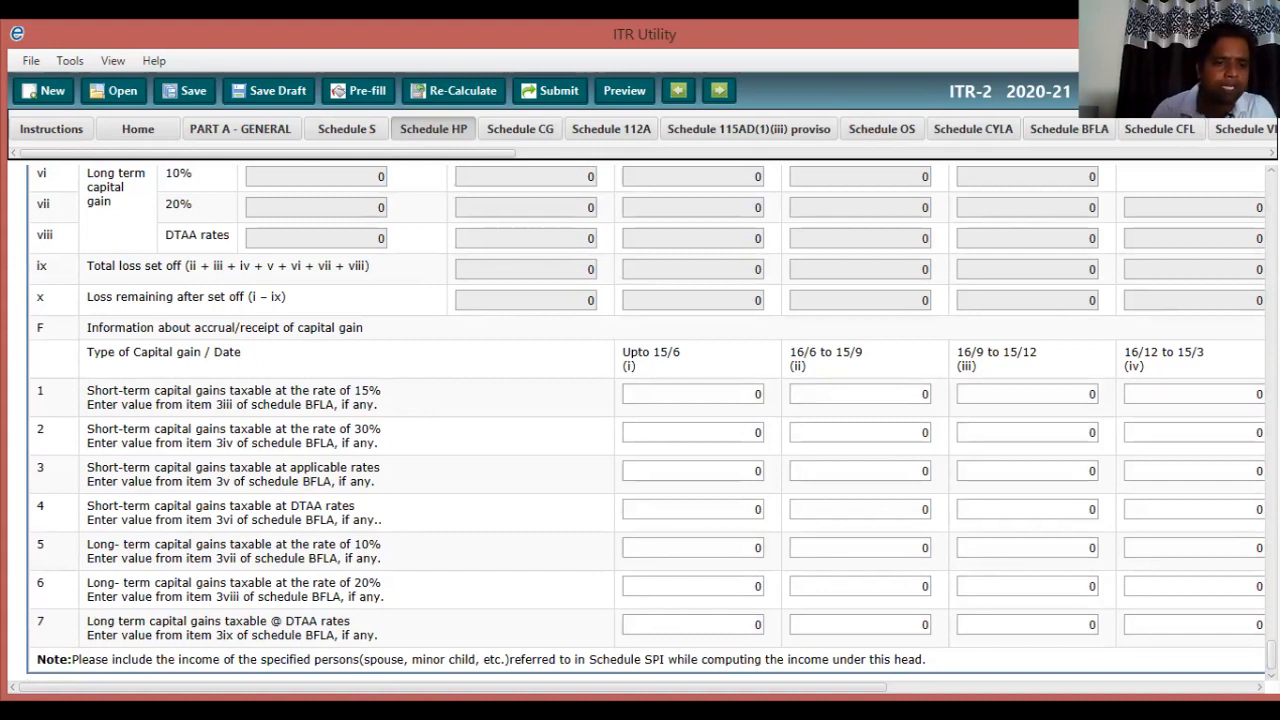
Enter 2168 in section F row 1 (15% gains) under the 16/9 to 15/12 column.
triple_click(232, 398)
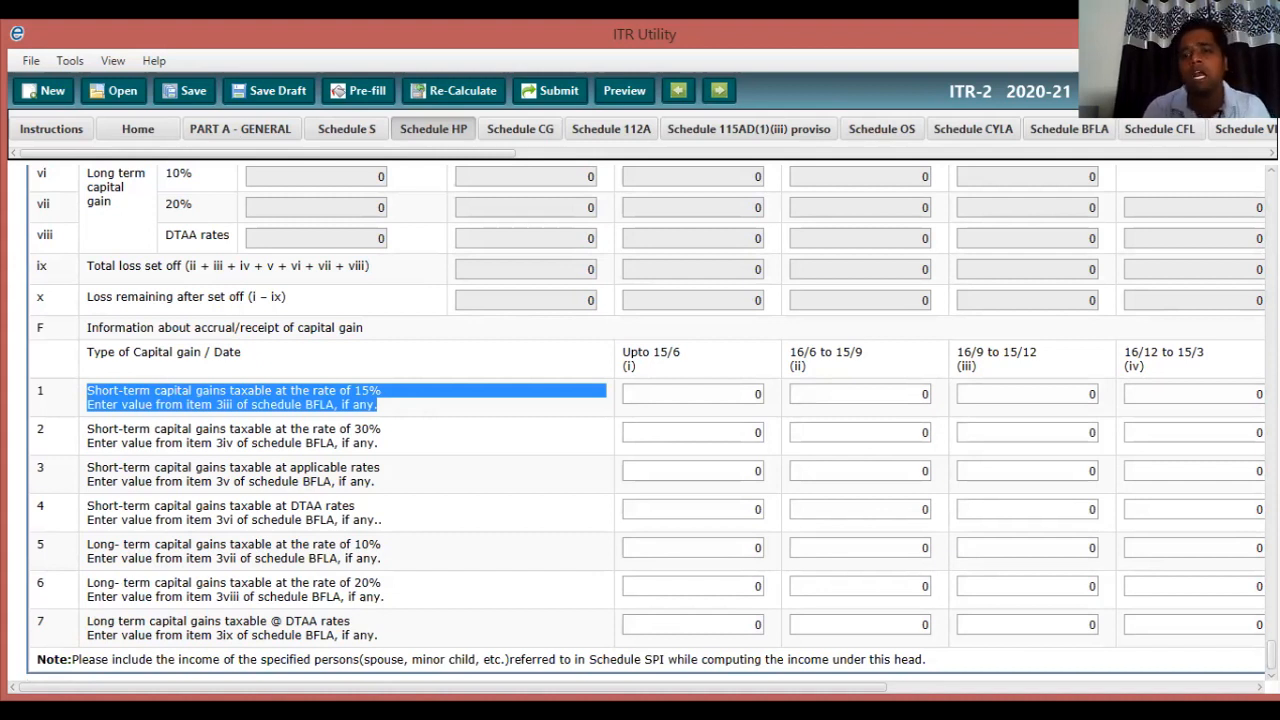
click(1027, 394)
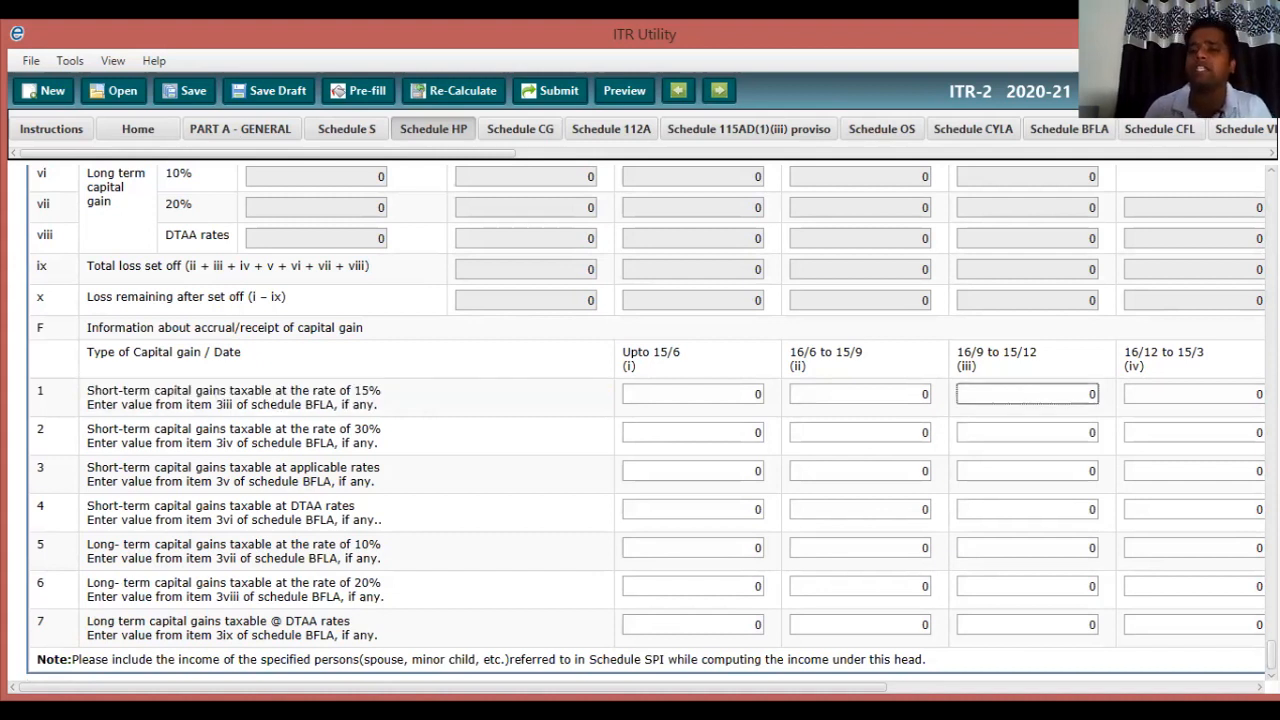
text(2)
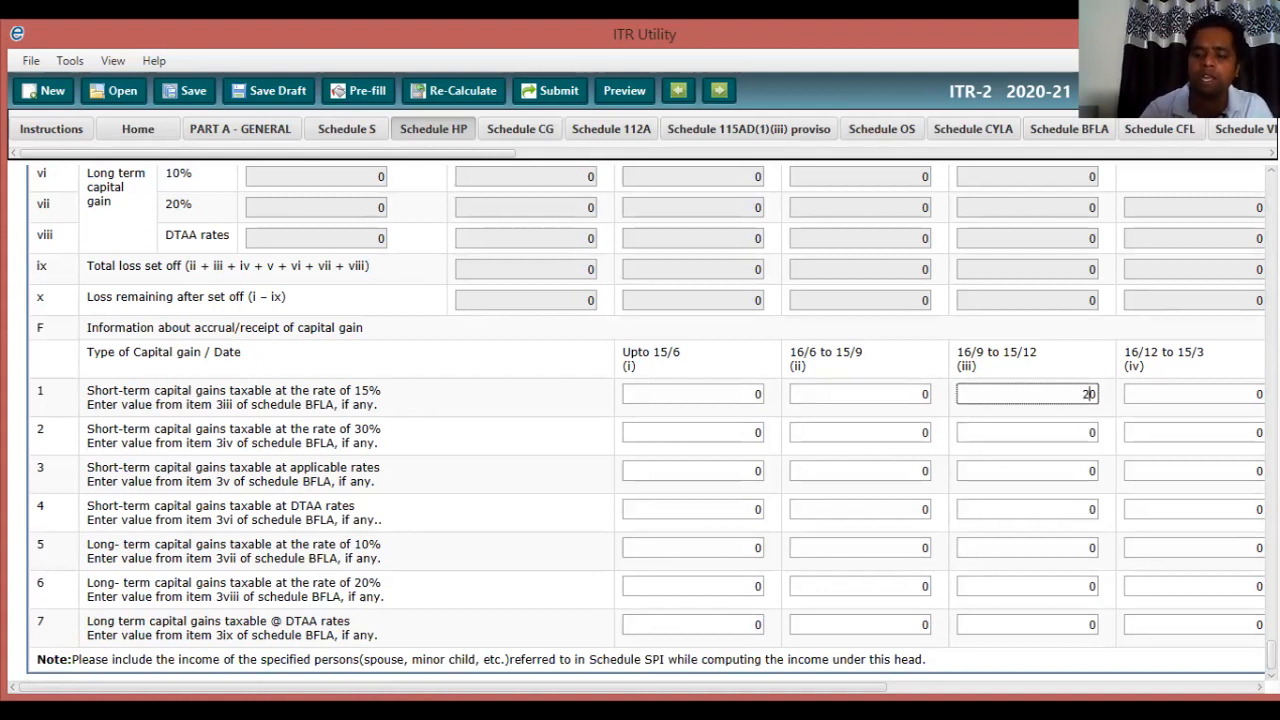
text(16)
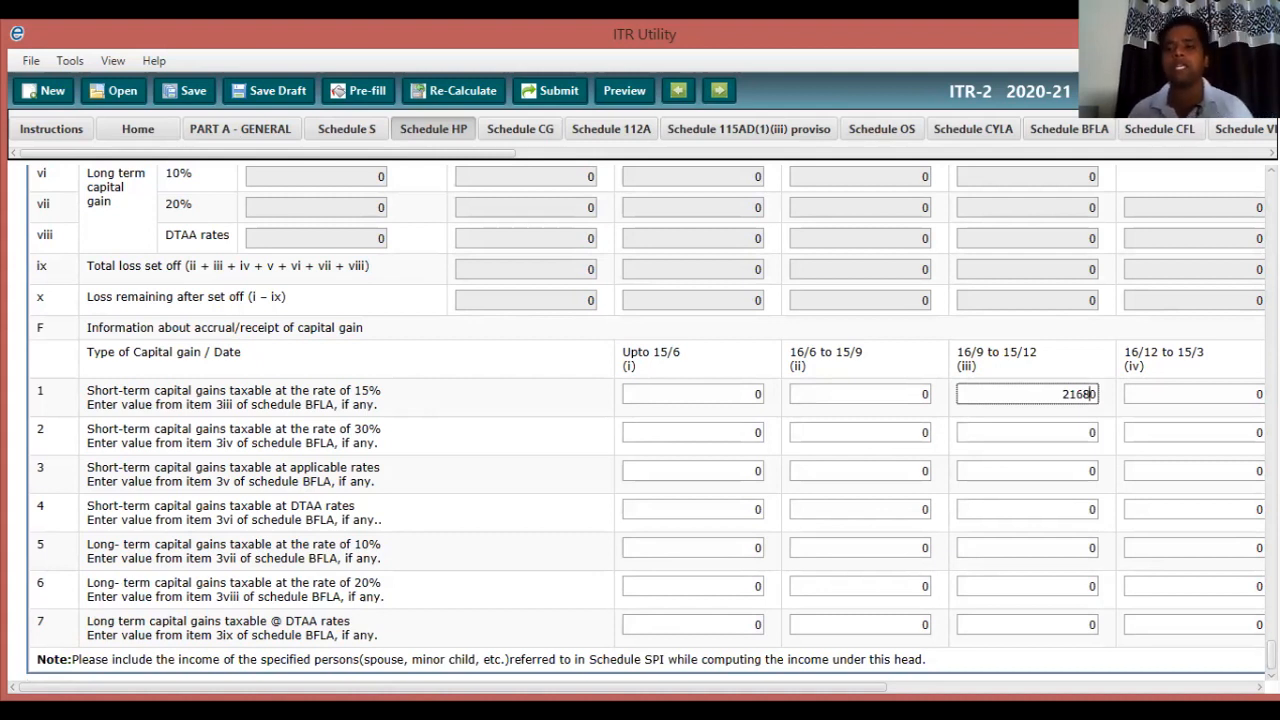
text(8)
key(Delete)
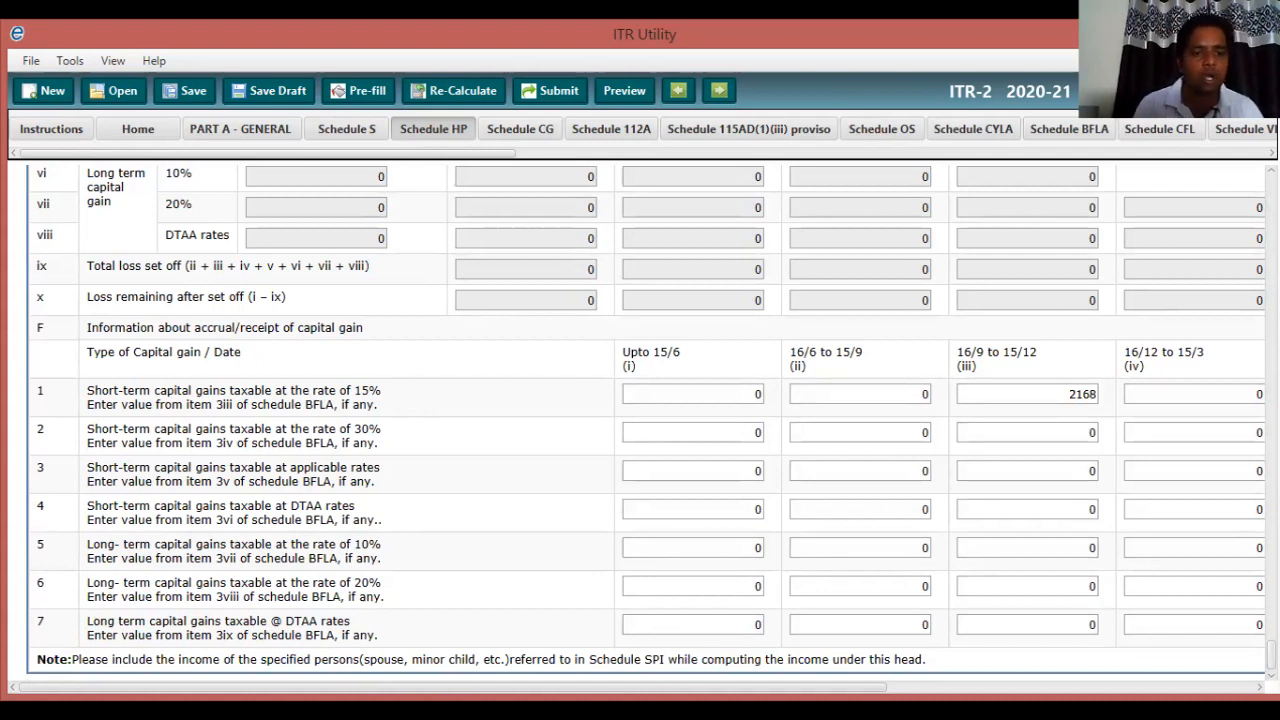
drag(93, 391, 293, 636)
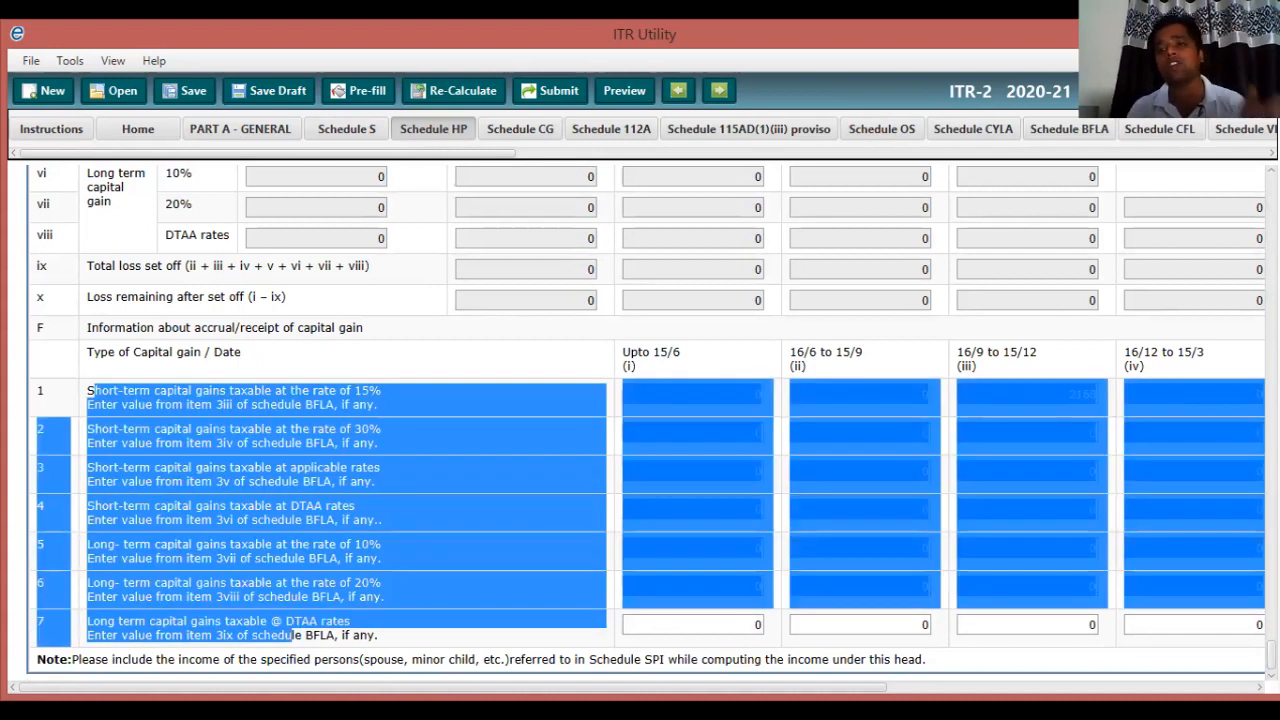
click(293, 636)
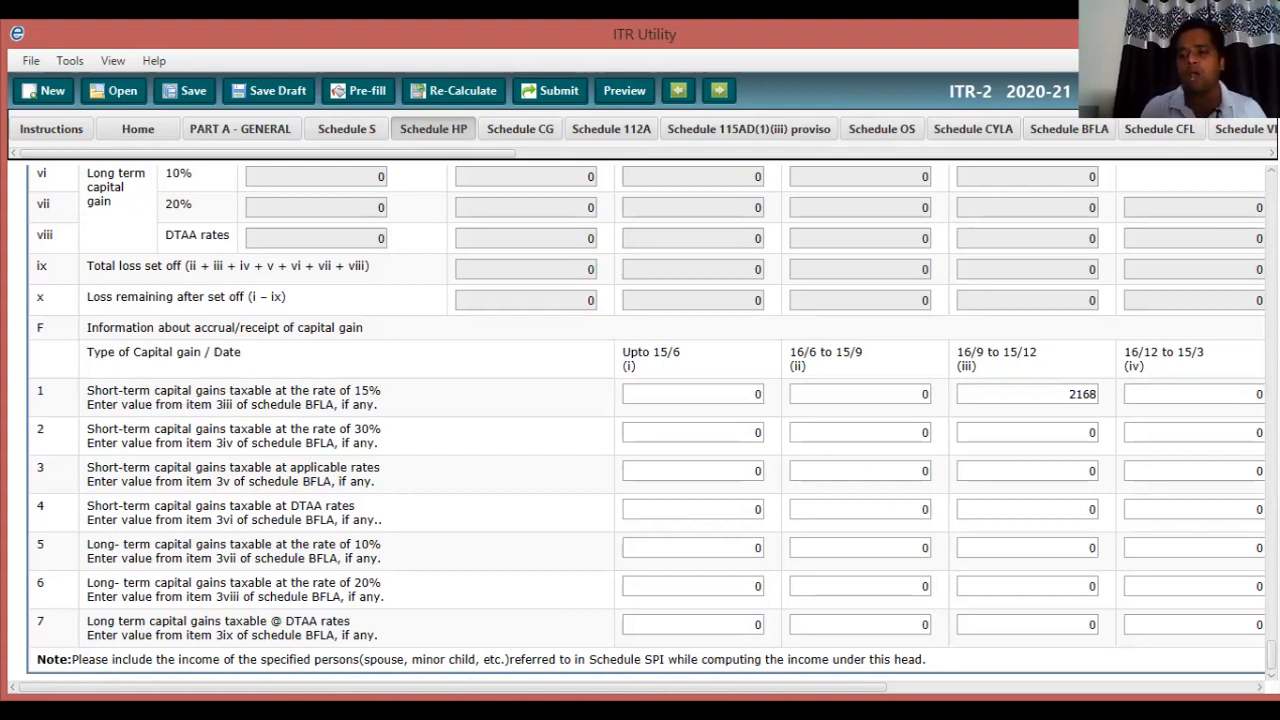
Scroll back up through Schedule CG and switch to the Schedule 112A table.
scroll(646, 420, up, 10)
scroll(646, 420, up, 1)
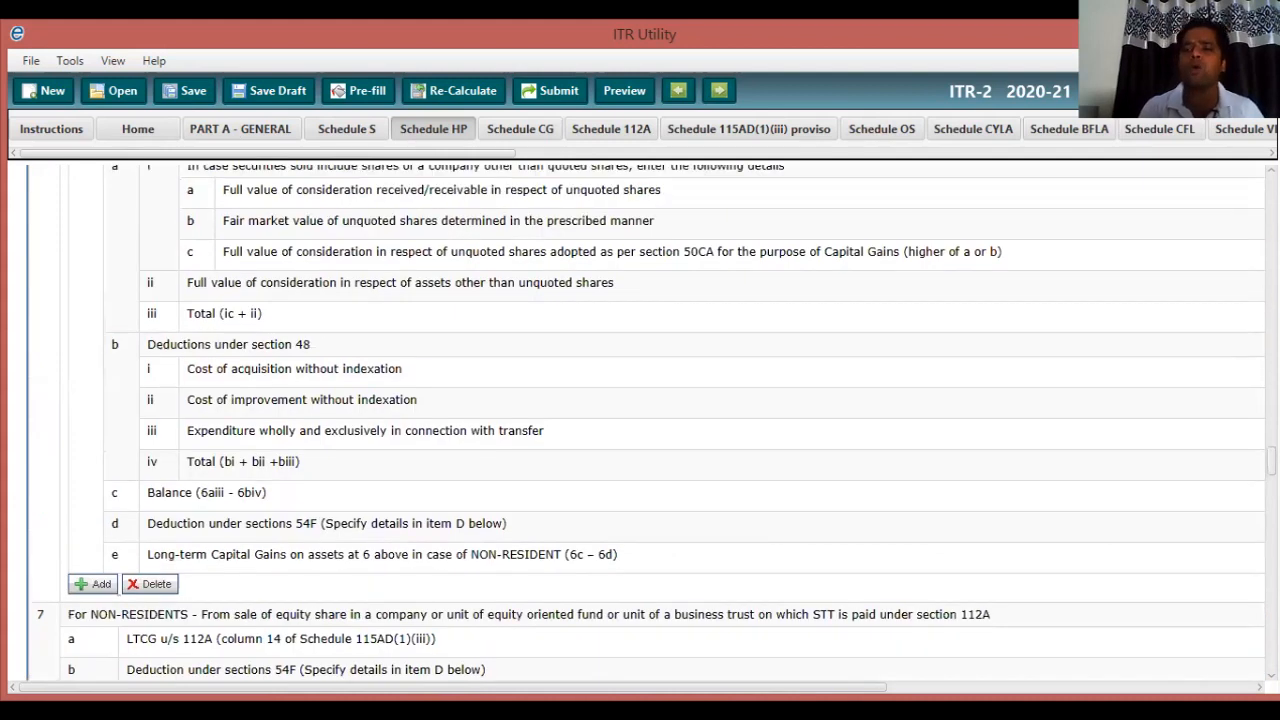
scroll(646, 420, up, 10)
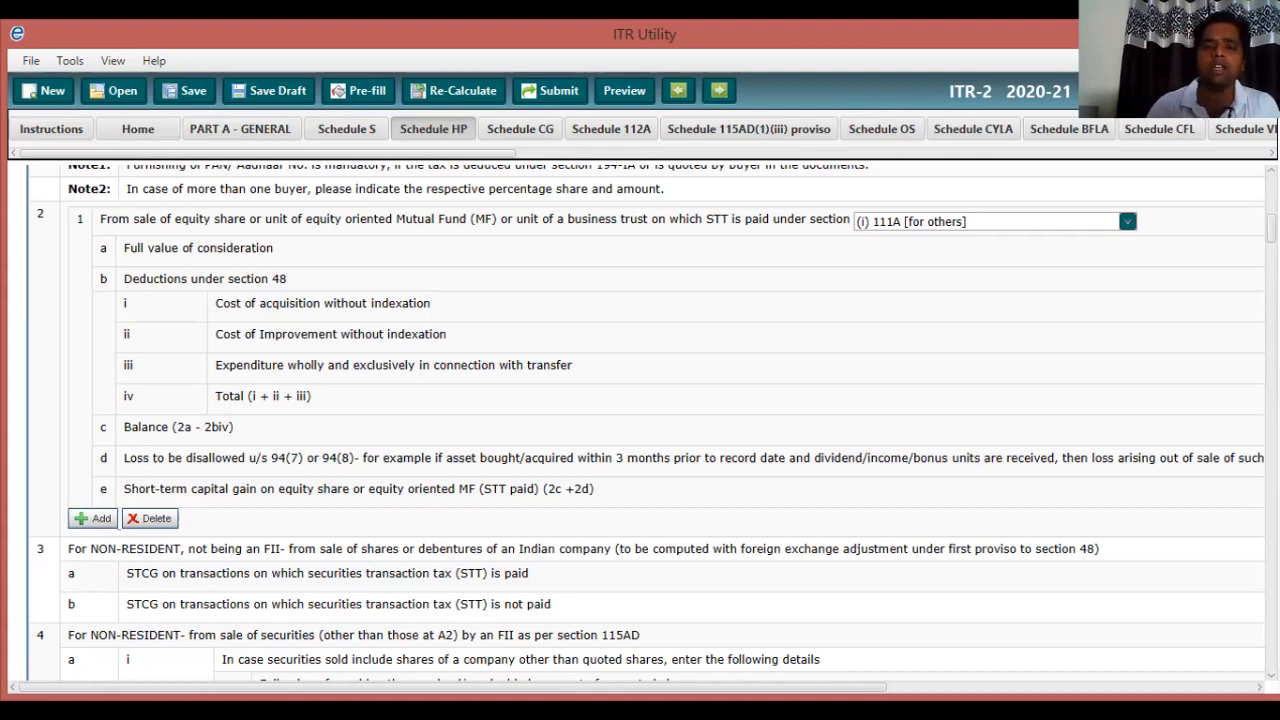
scroll(640, 420, up, 2)
scroll(640, 420, up, 3)
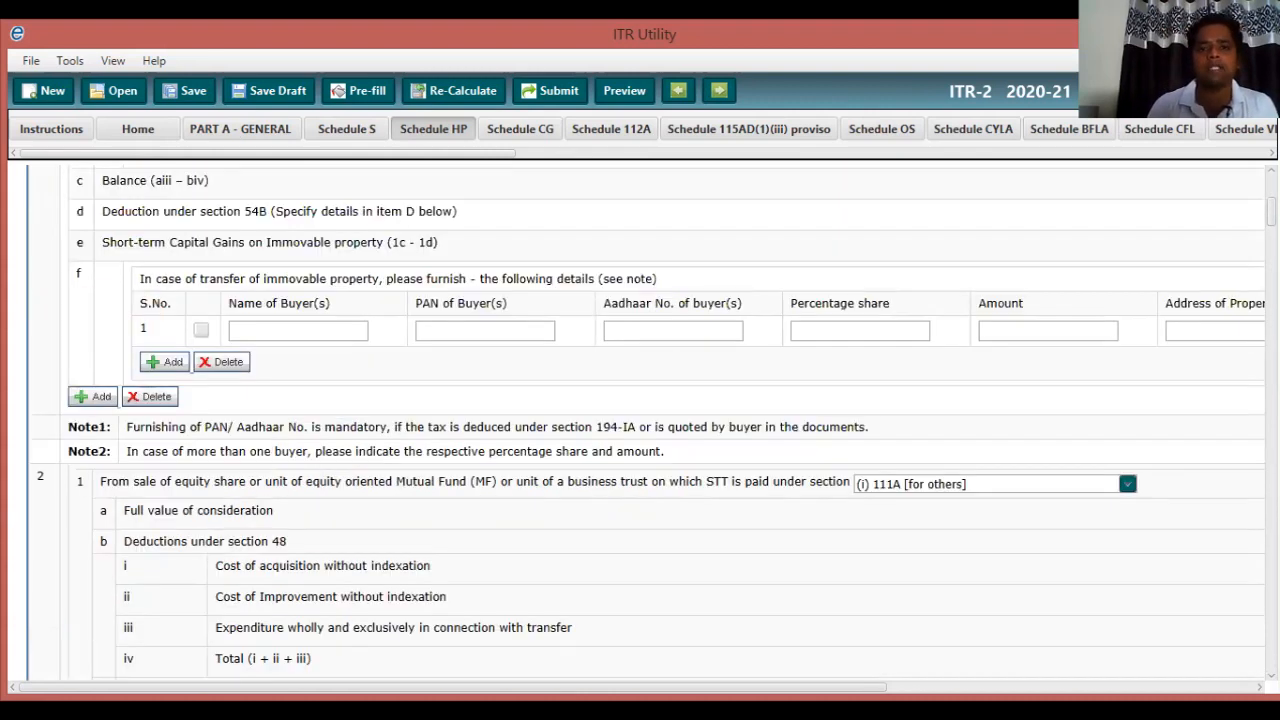
click(611, 129)
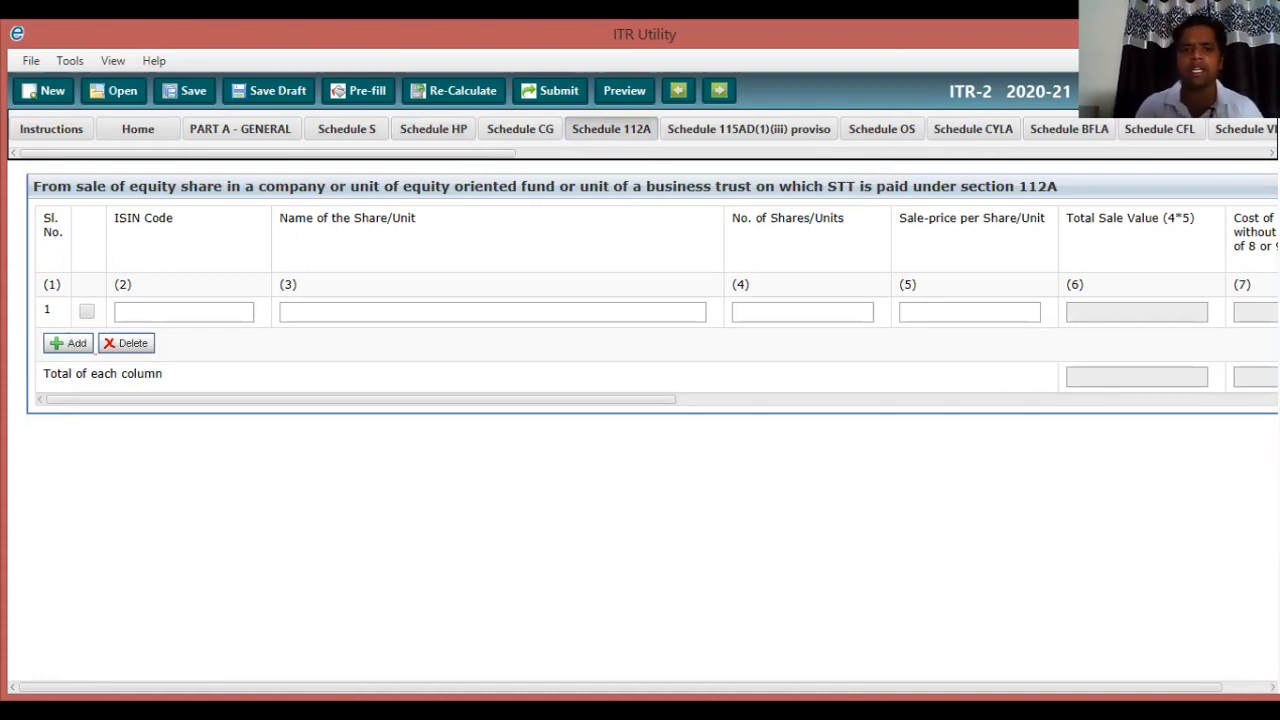
drag(361, 400, 605, 400)
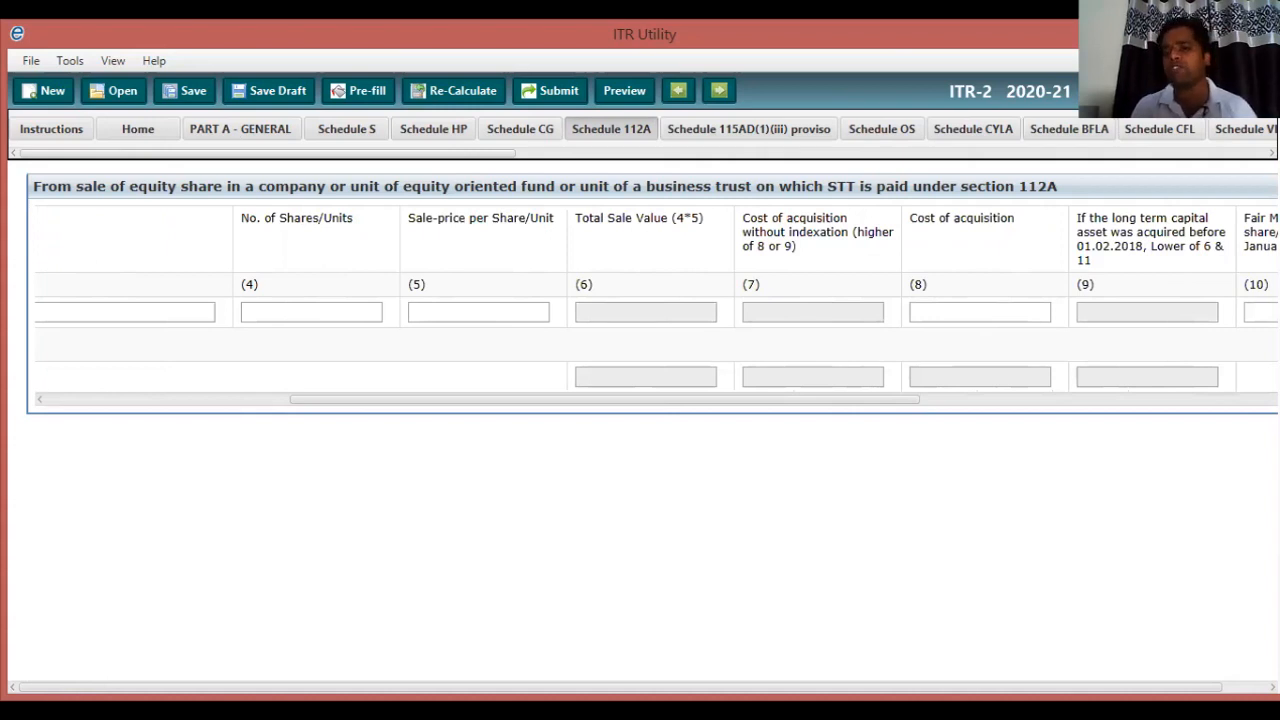
drag(605, 400, 736, 400)
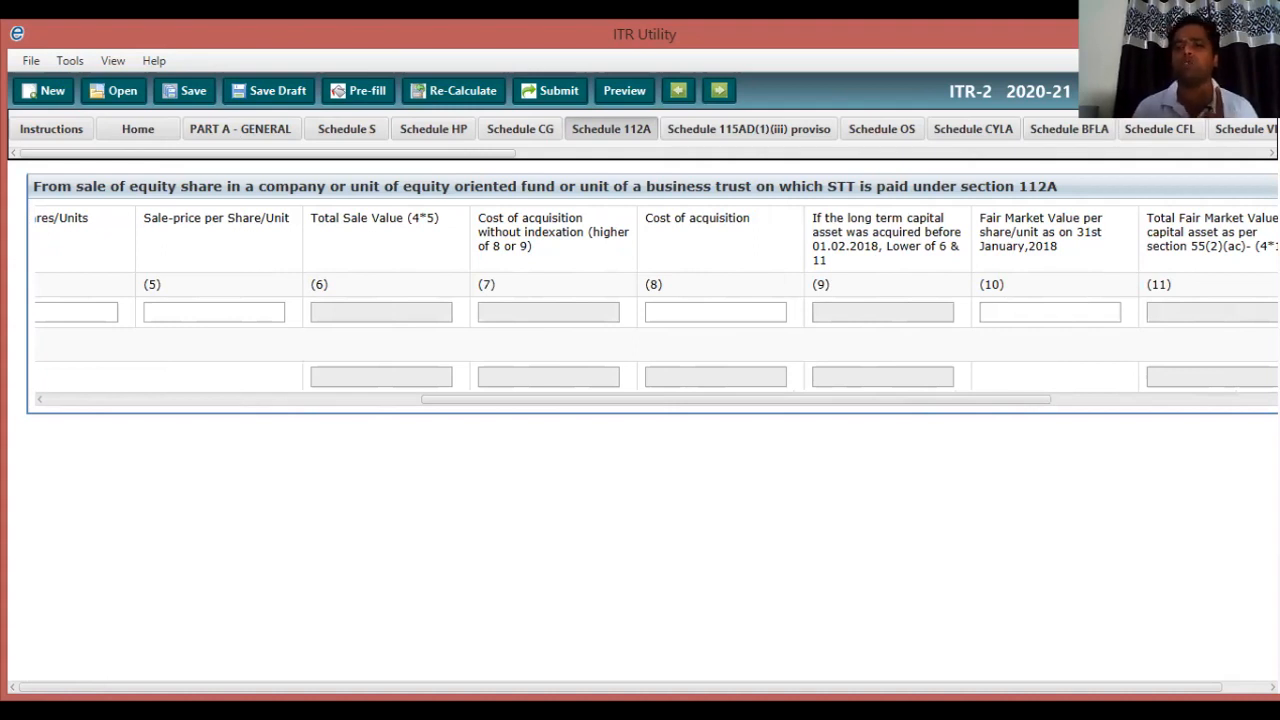
drag(736, 399, 793, 399)
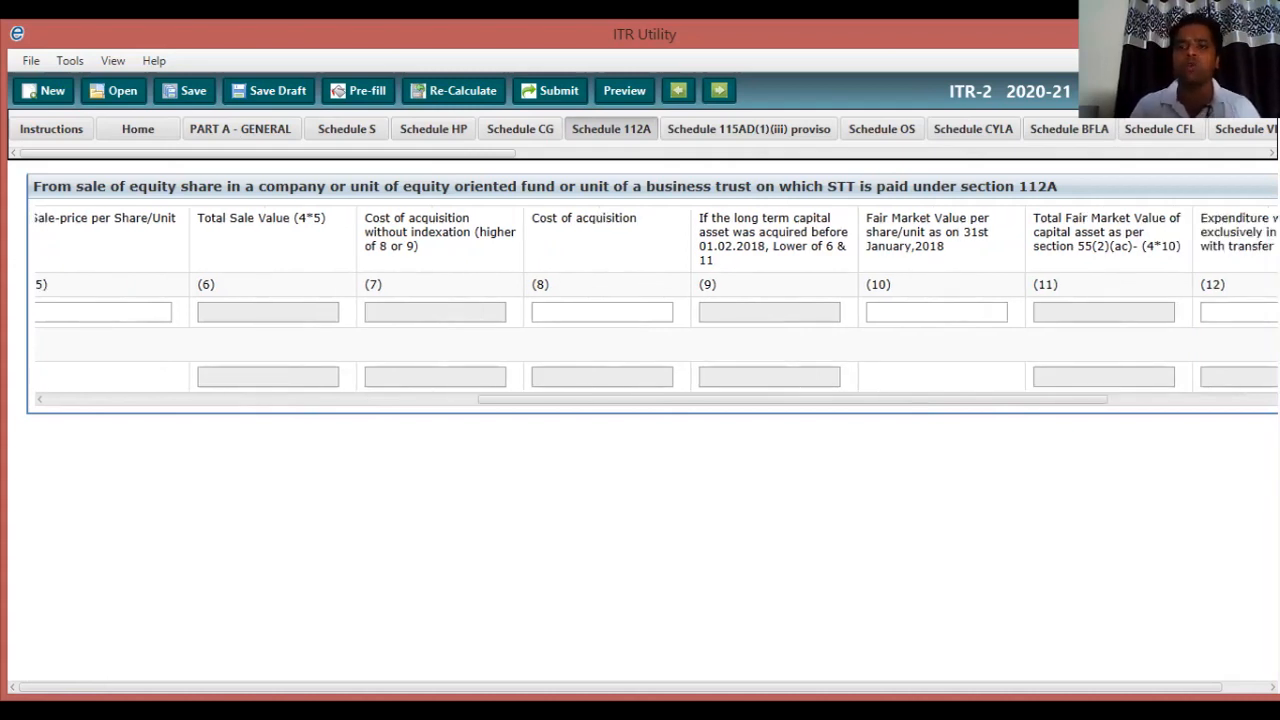
drag(793, 399, 849, 399)
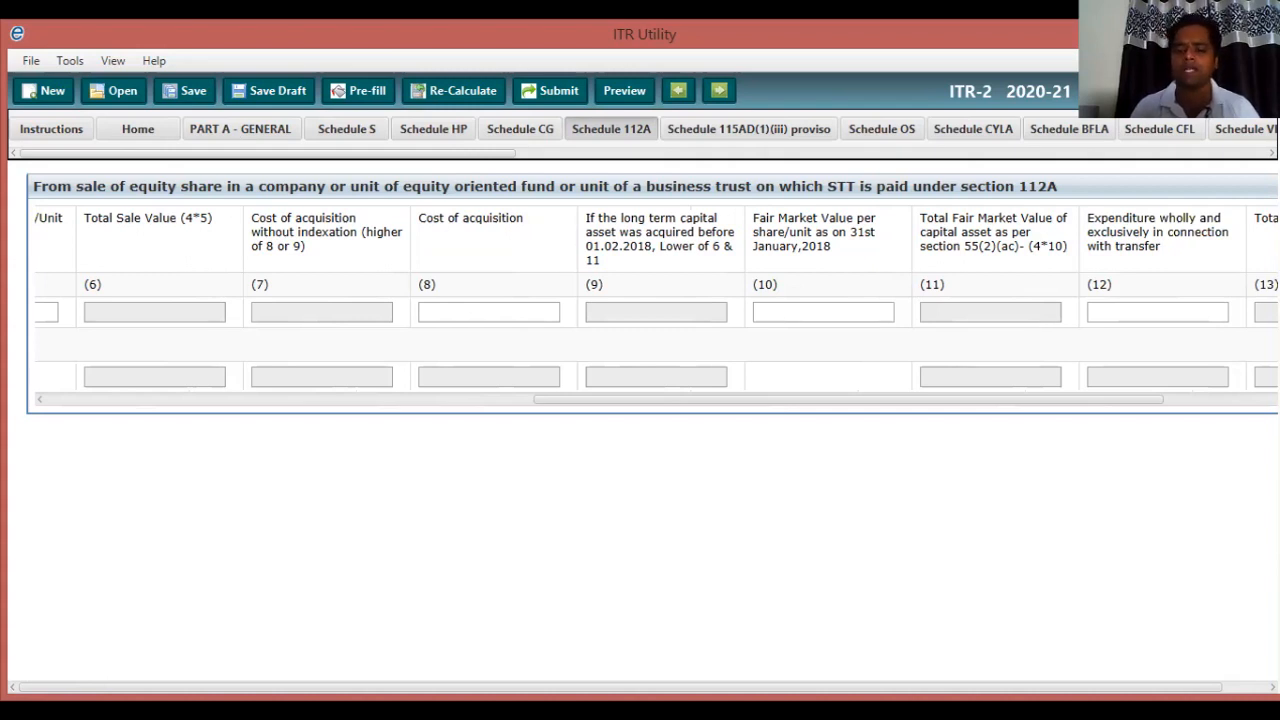
drag(849, 399, 962, 399)
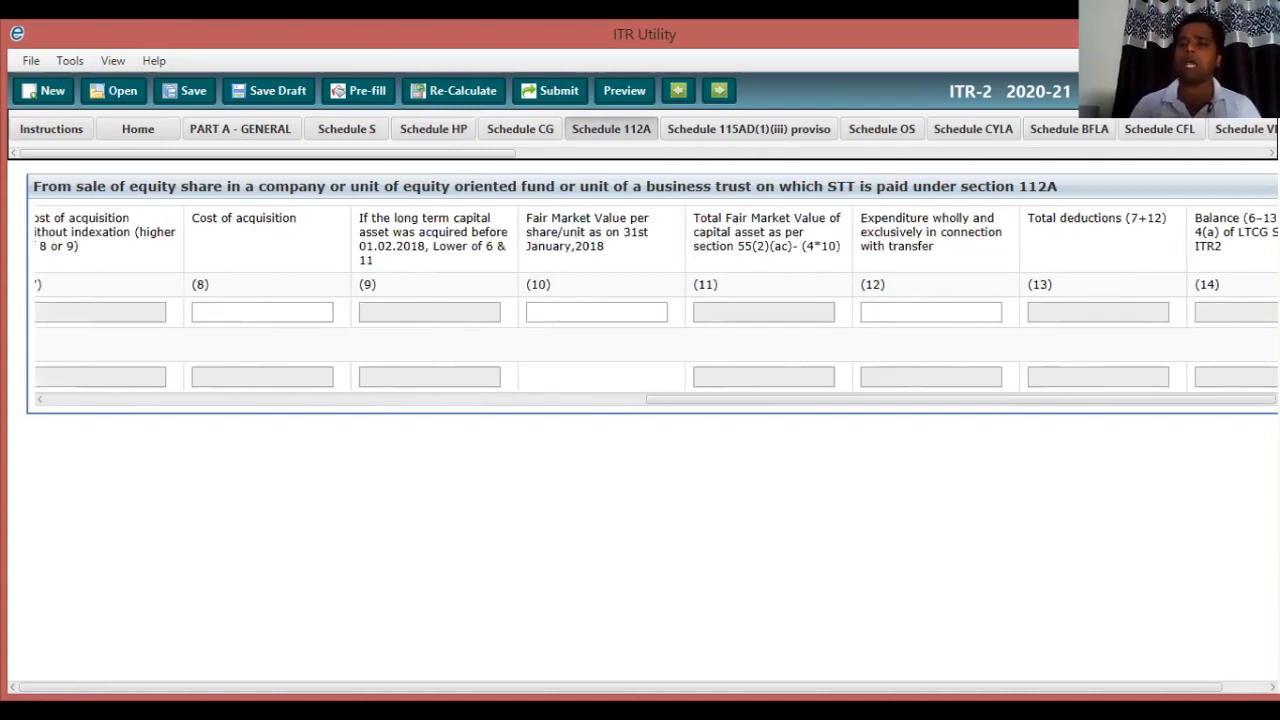
scroll(640, 300, right, 2)
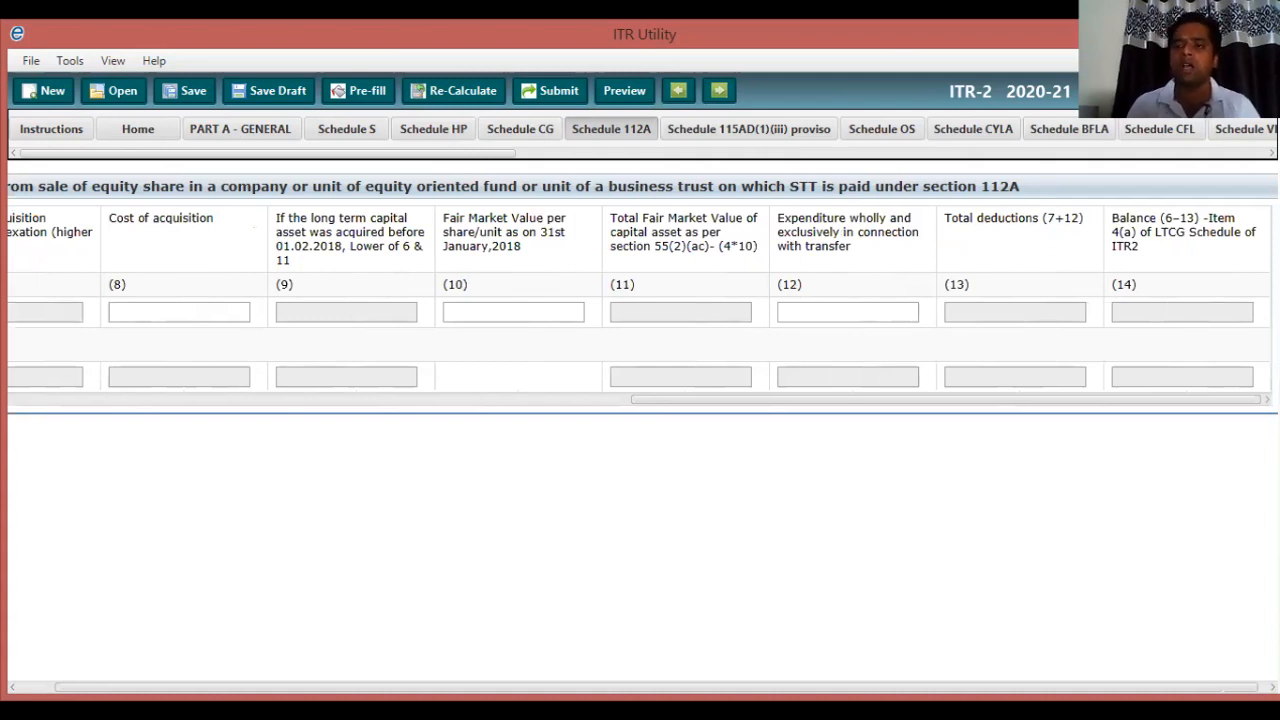
scroll(262, 129, right, 10)
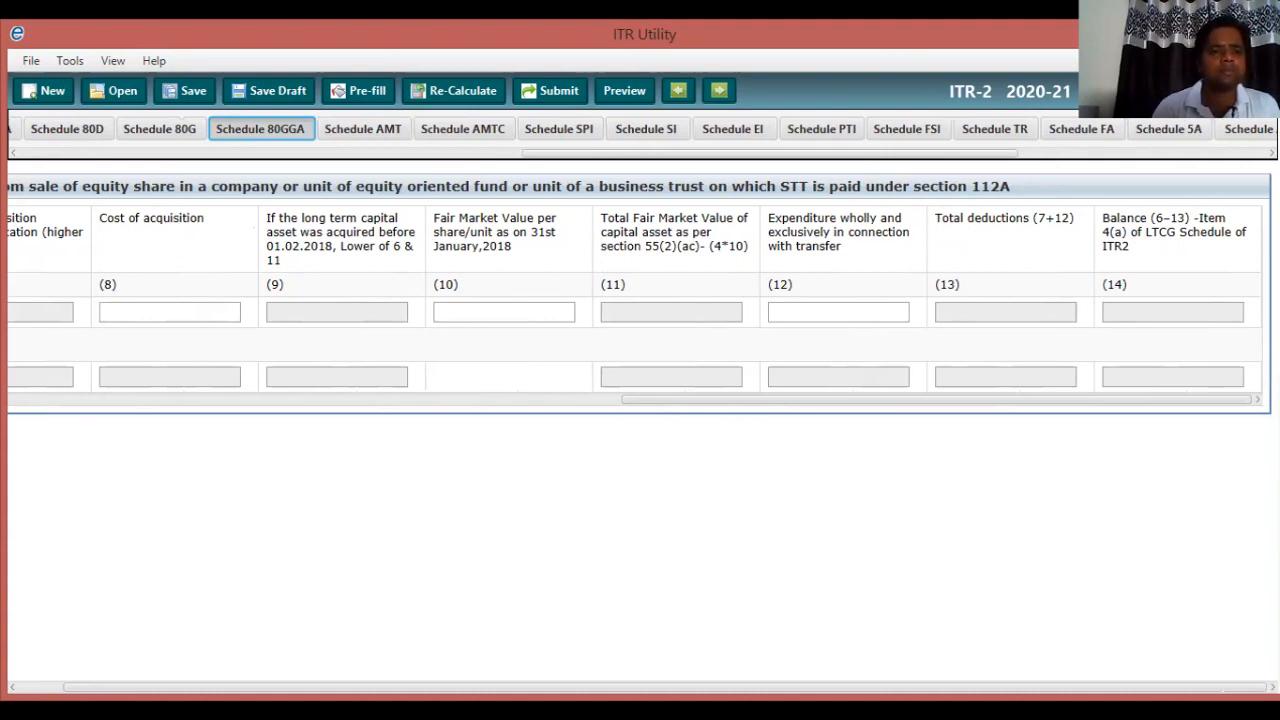
drag(770, 153, 502, 153)
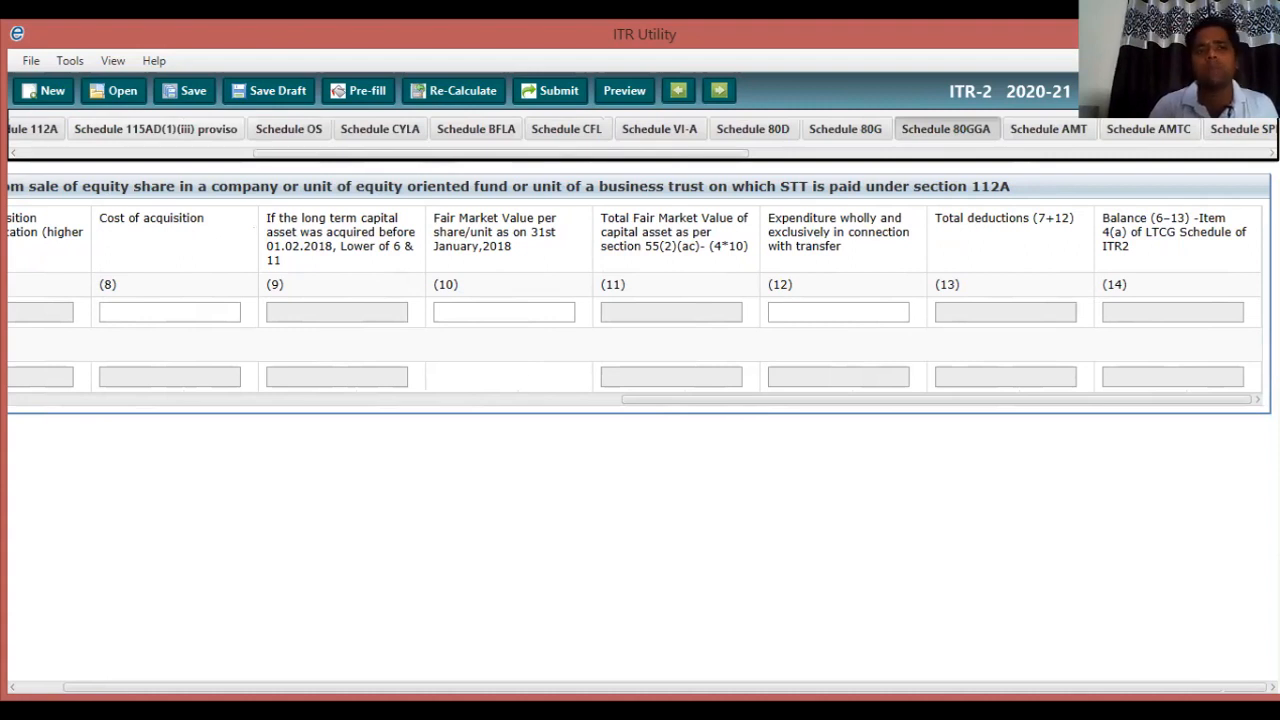
View the Schedule 115AD(1)(iii) proviso, then move on to Schedule OS.
click(156, 129)
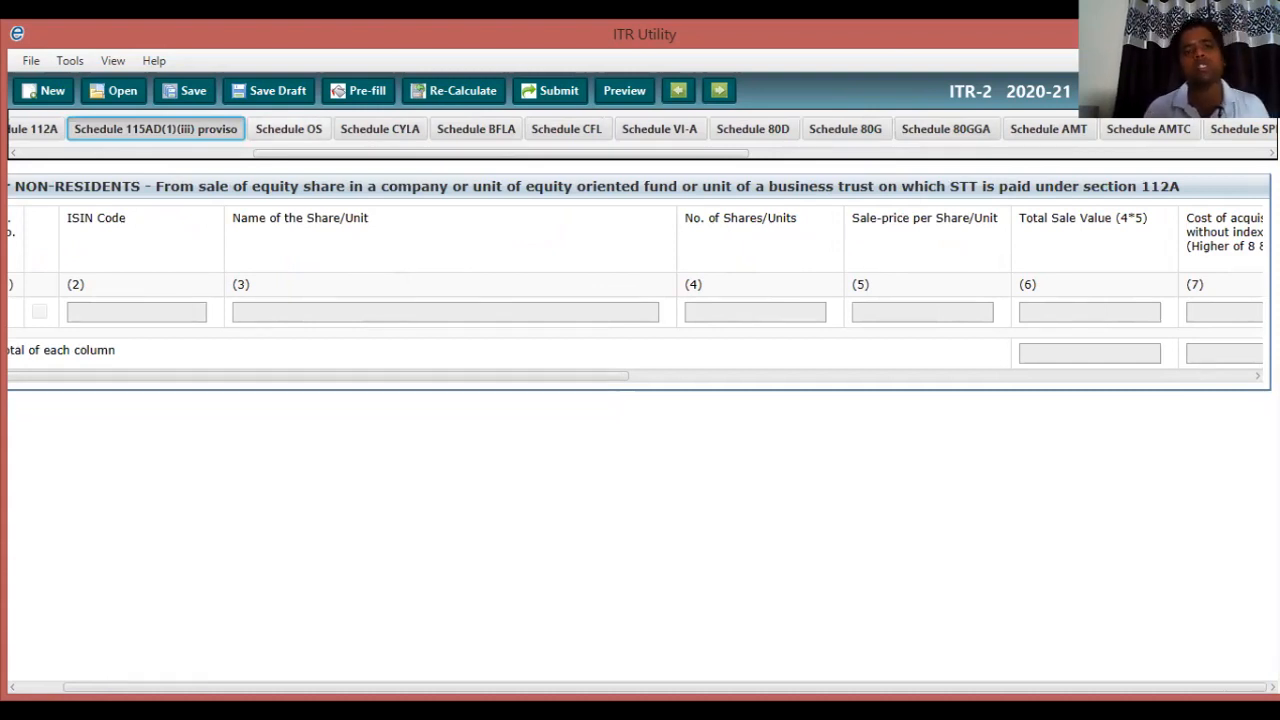
click(289, 129)
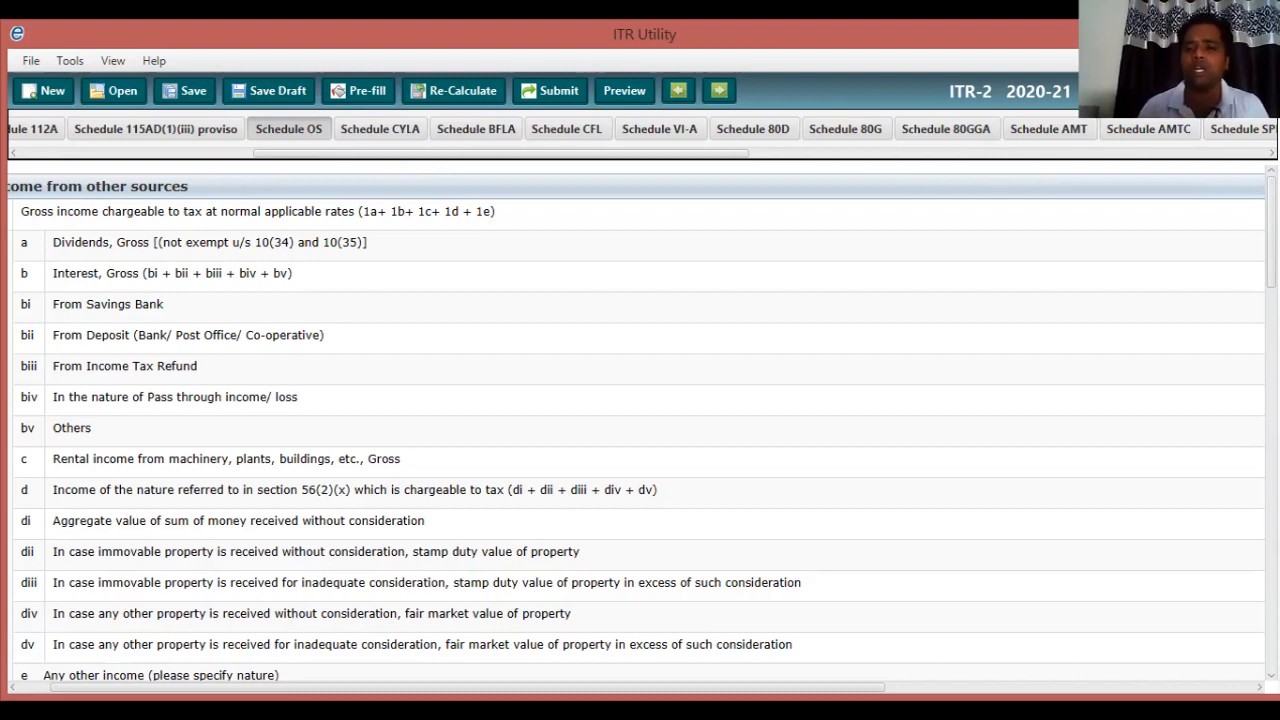
Replace the 100000 dividend in field 1a with 0, leaving 4099 deposit interest as gross income.
scroll(640, 430, right, 3)
scroll(640, 430, right, 2)
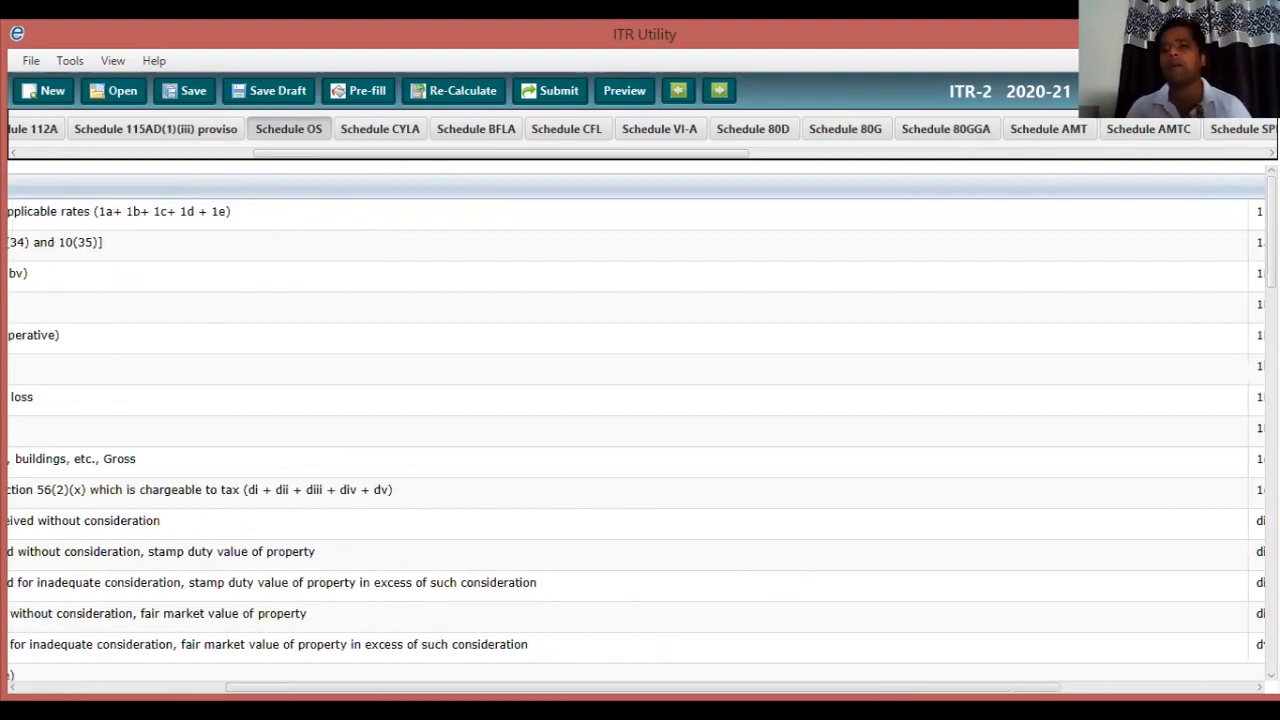
click(413, 129)
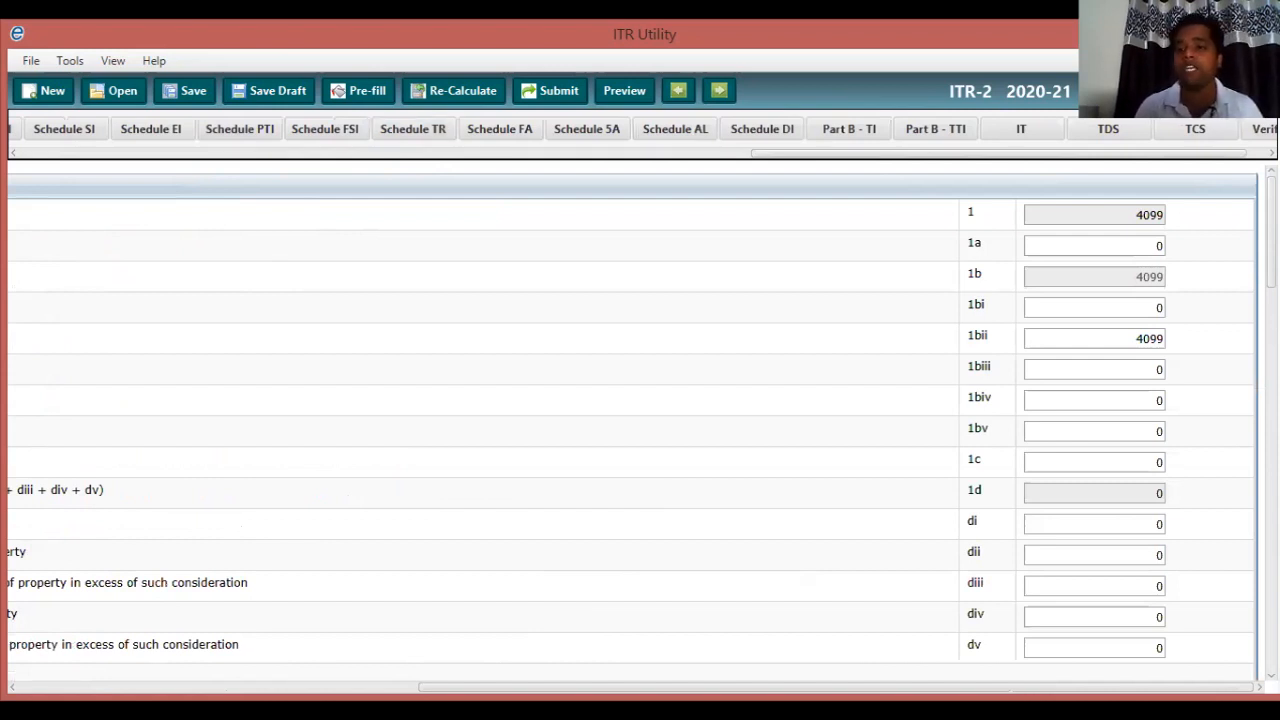
click(1150, 246)
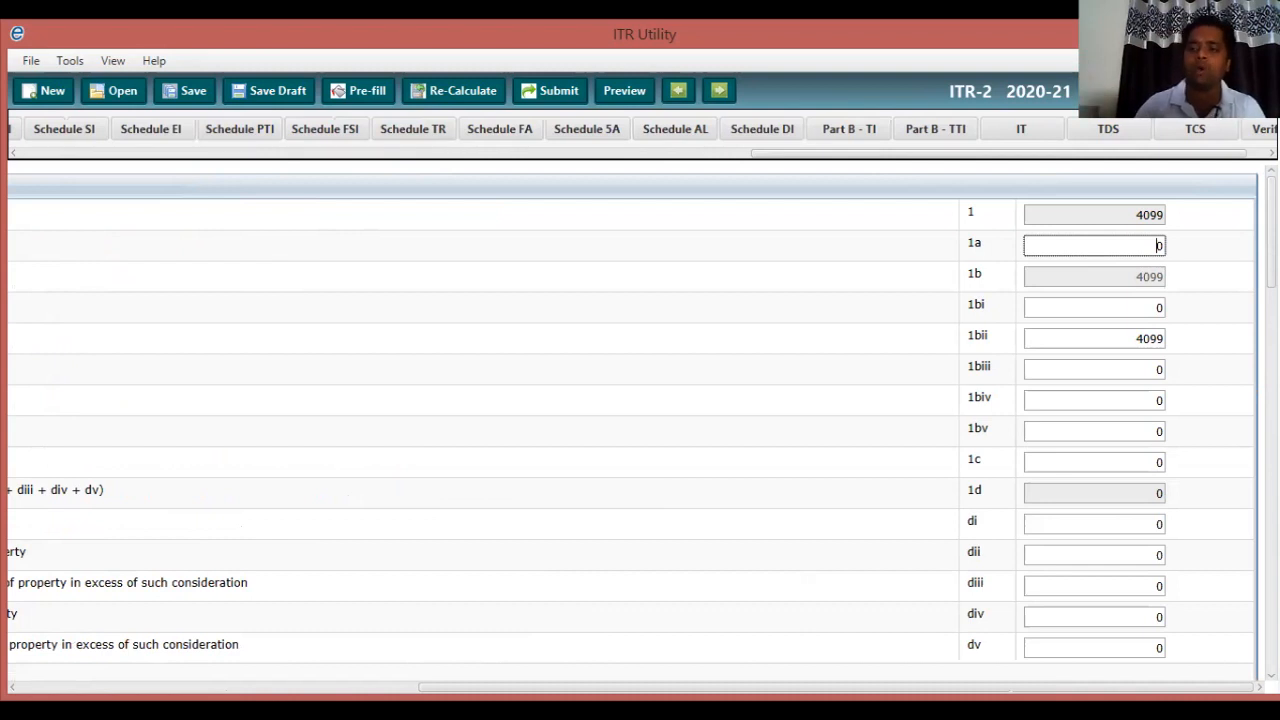
text(100000)
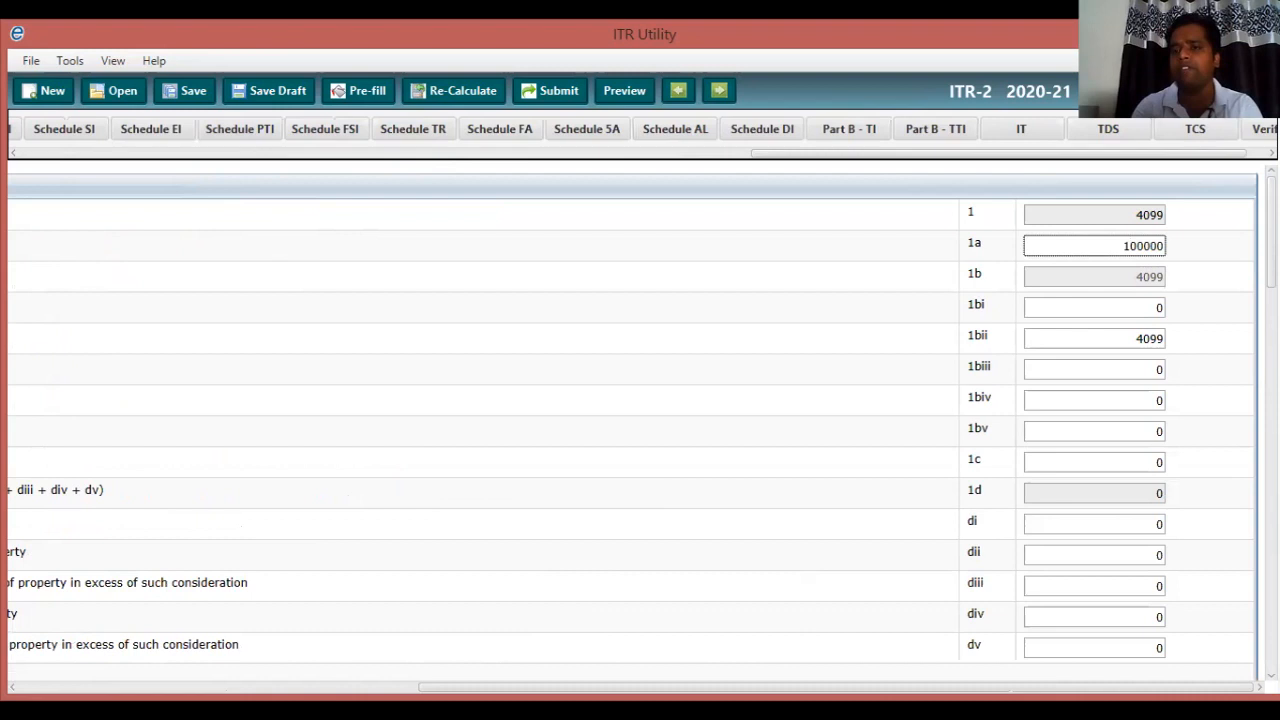
key(Tab)
text(0)
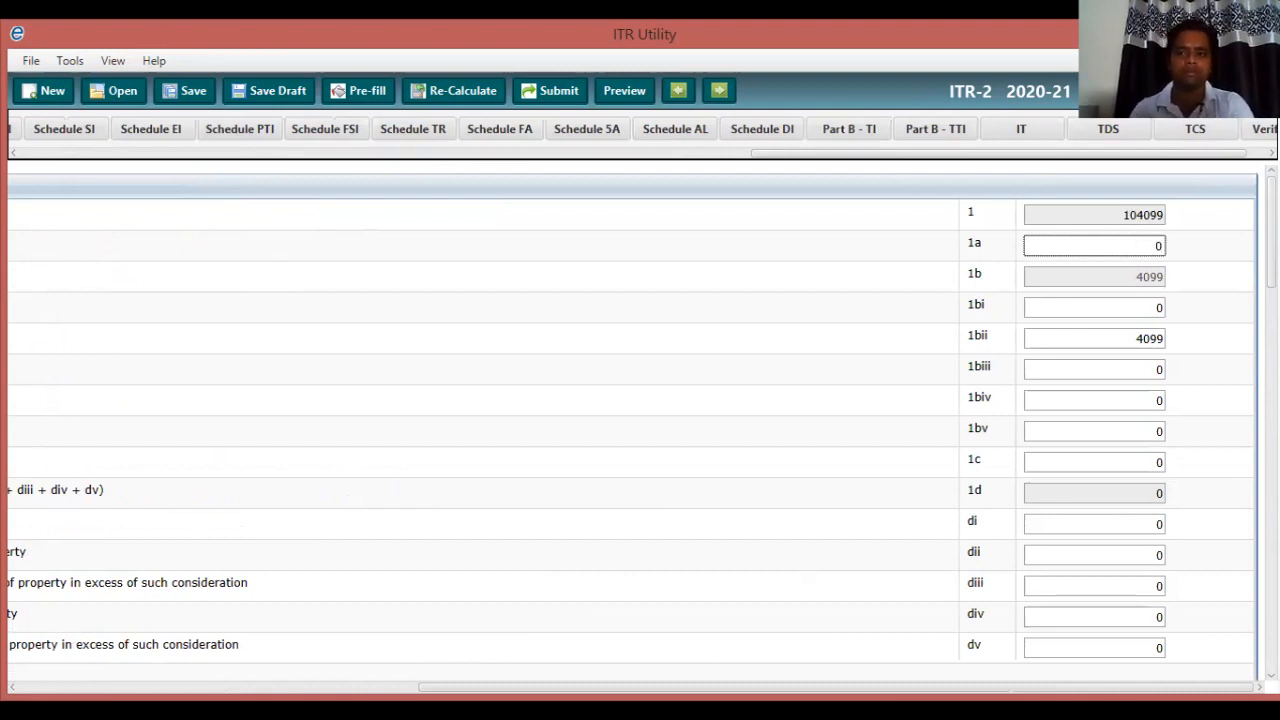
key(Tab)
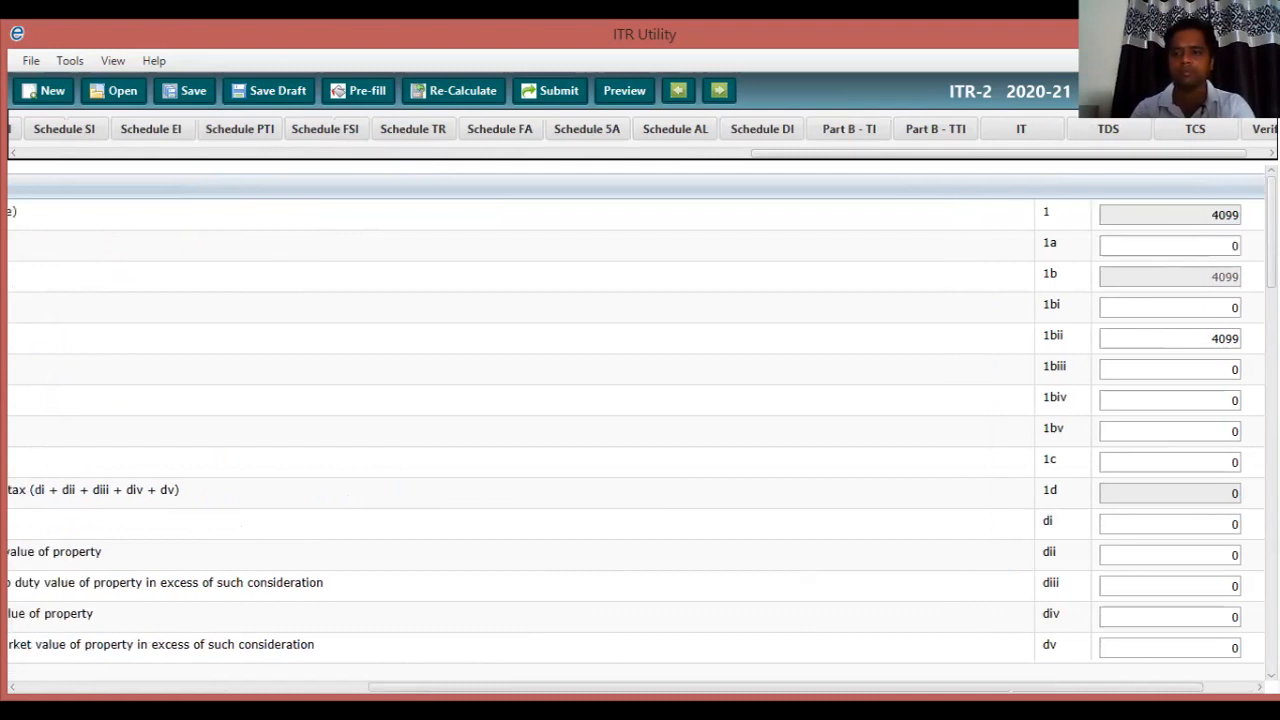
scroll(636, 430, left, 3)
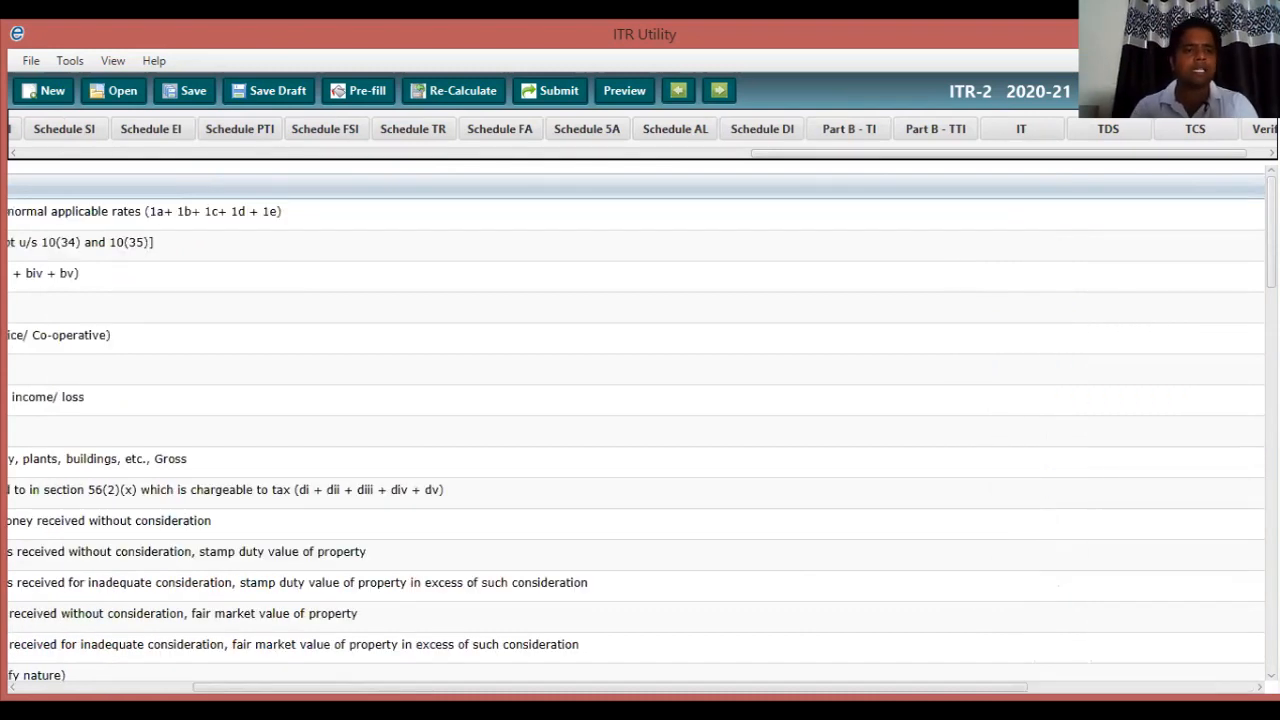
scroll(636, 430, left, 3)
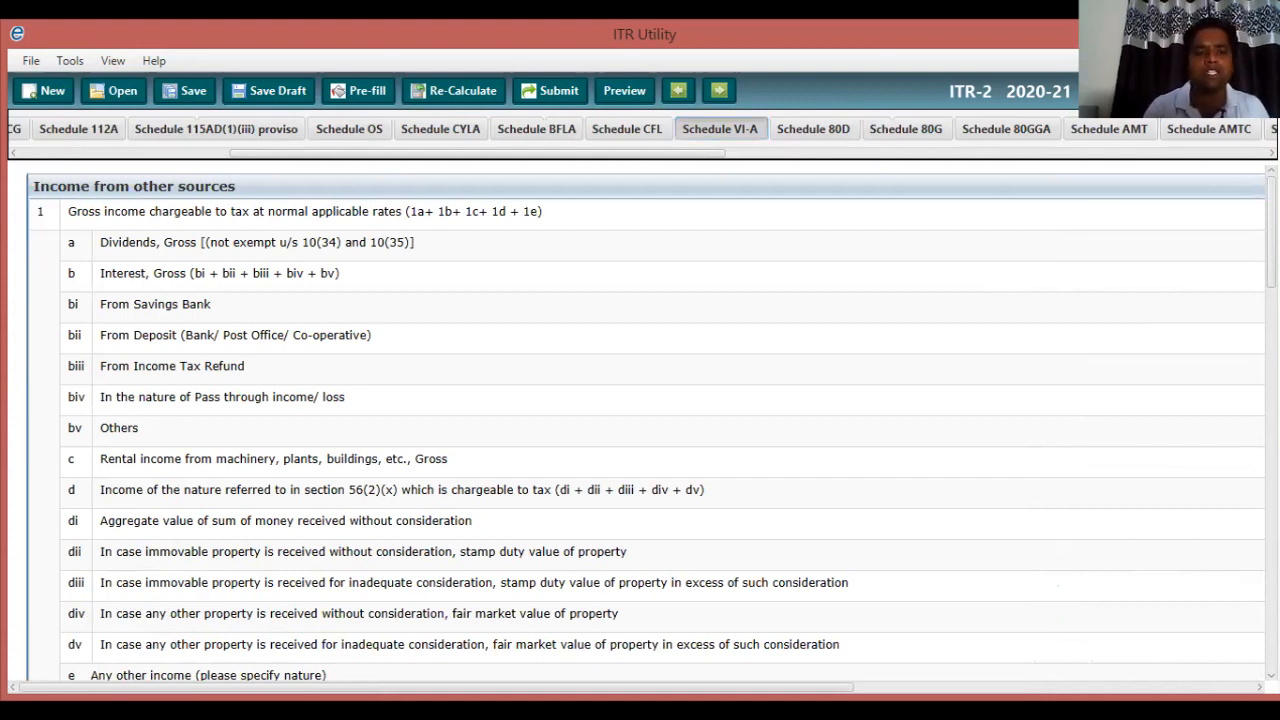
scroll(640, 430, right, 2)
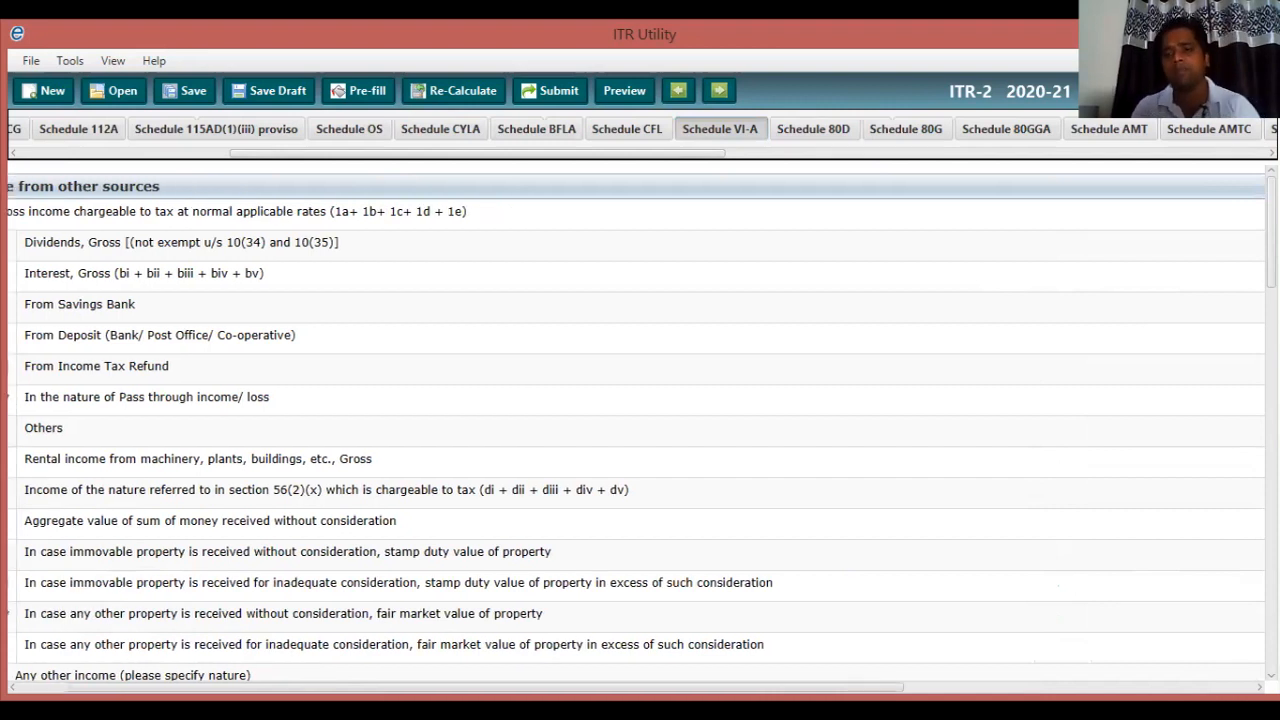
key(Right)
key(Right)
key(Right)
key(Right)
key(Right)
key(Right)
key(Right)
key(Right)
key(Right)
key(Right)
key(Right)
key(Right)
key(Right)
key(Right)
key(Right)
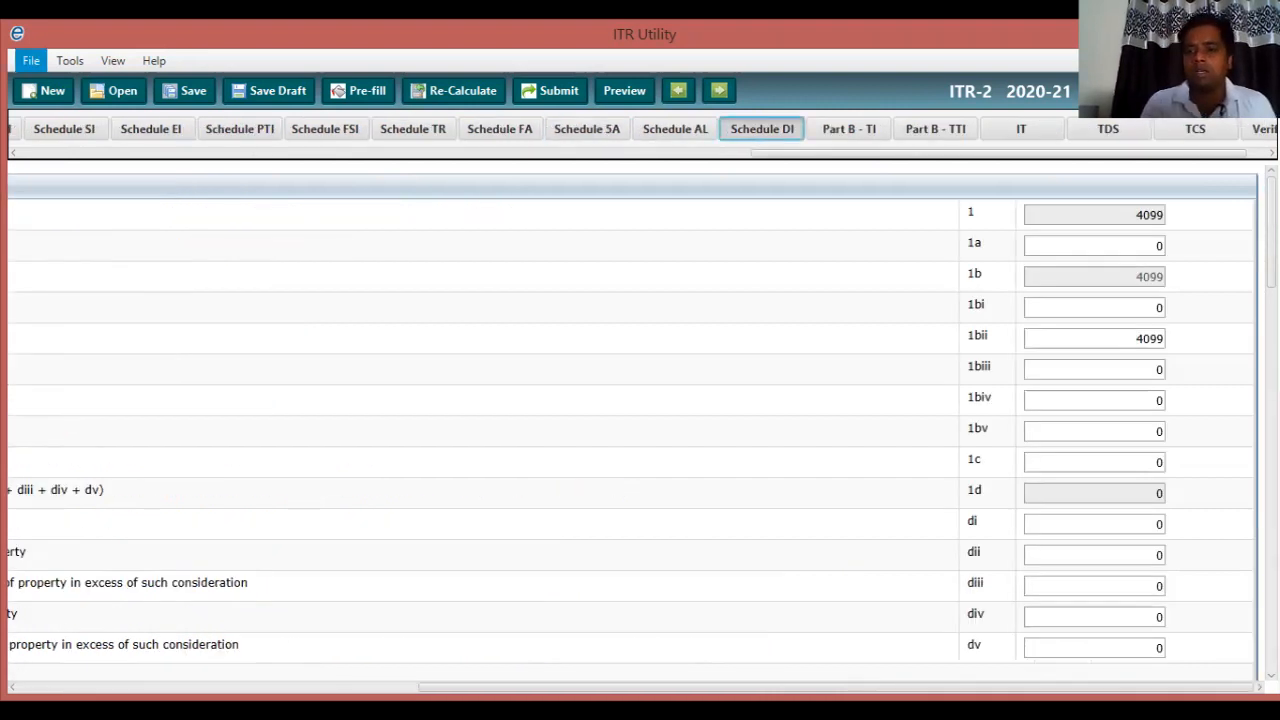
Enter 703 as savings bank interest (1bi) and 300 as refund interest (1biii), bringing totals to 5102.
click(1150, 308)
text(70)
text(3)
key(Delete)
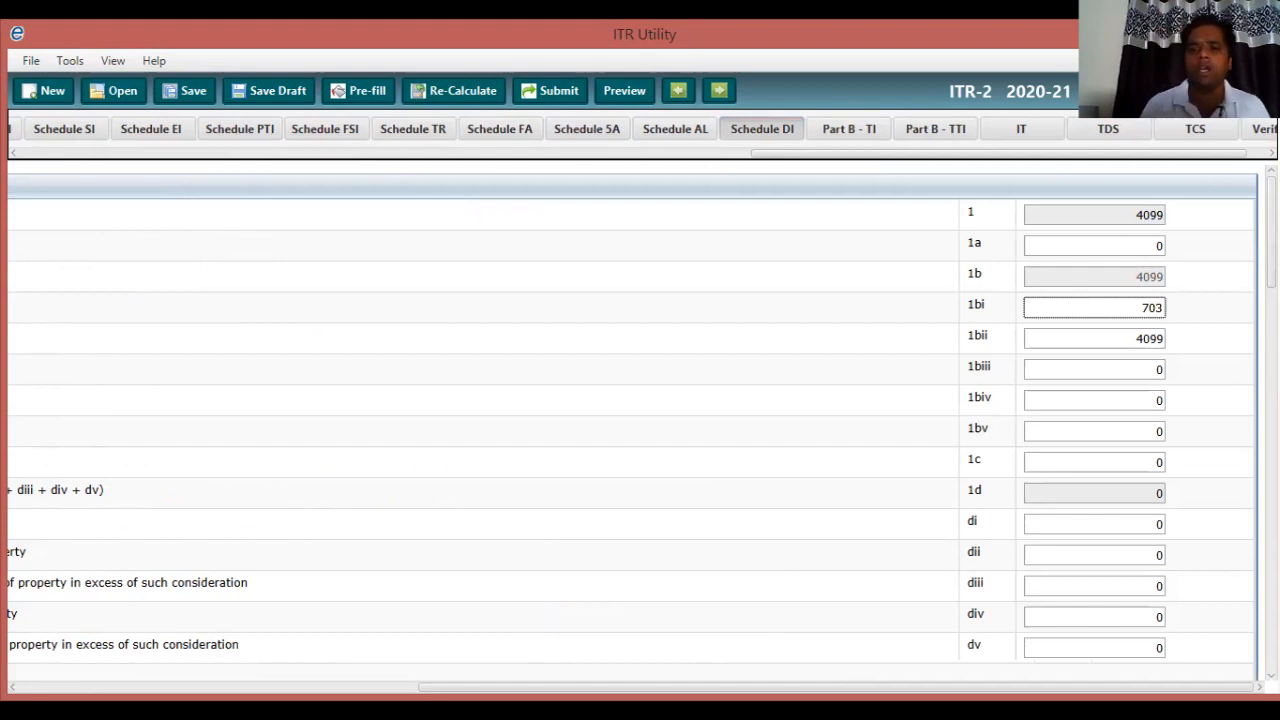
click(1156, 370)
text(9)
key(BackSpace)
text(300)
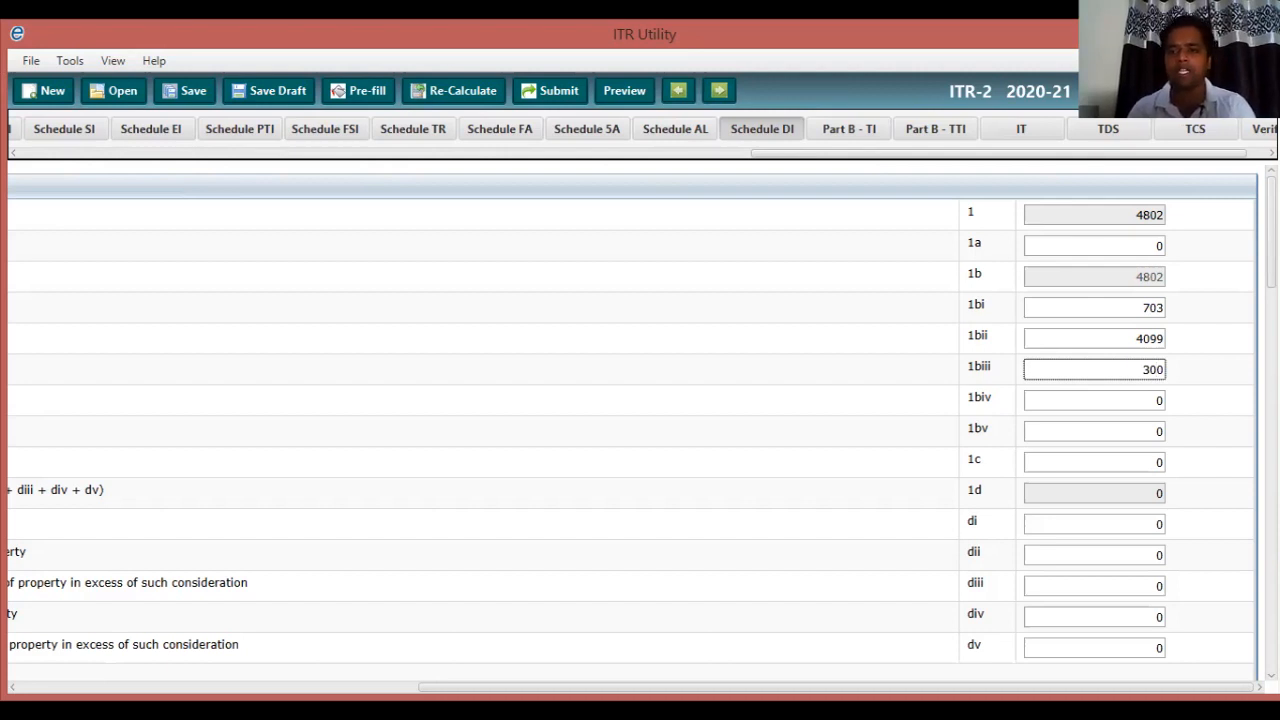
key(Tab)
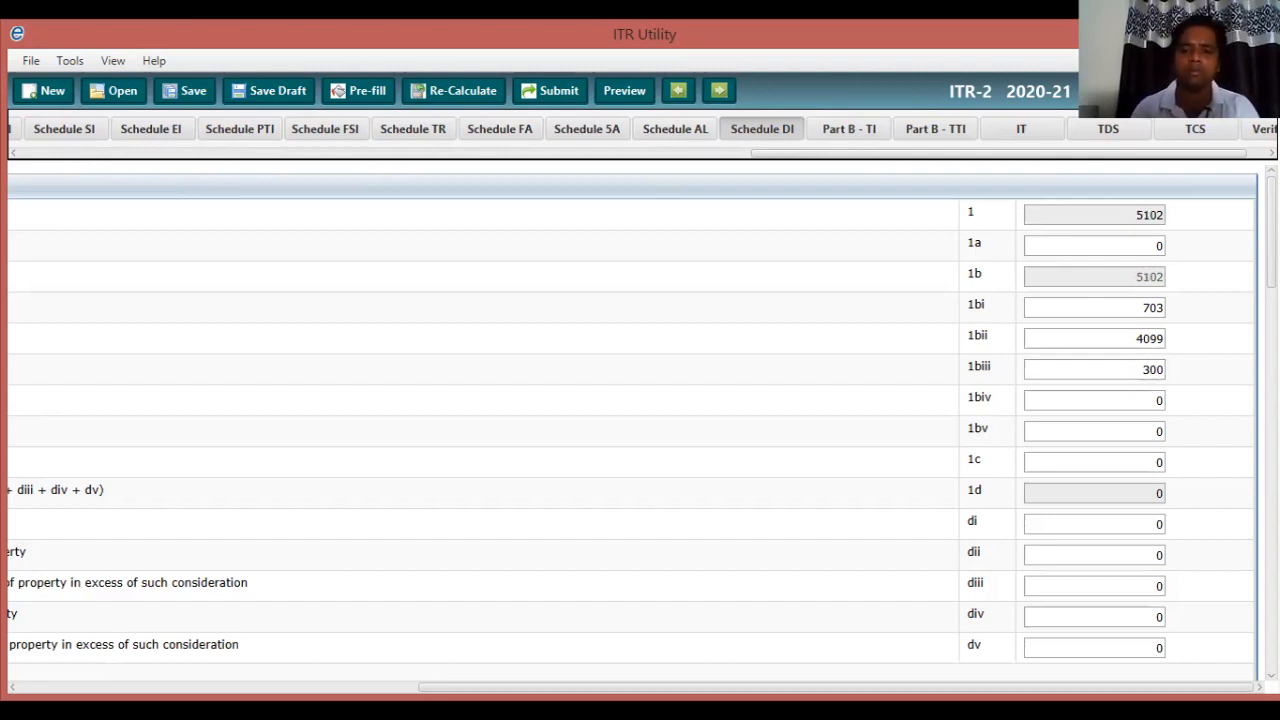
key(Left)
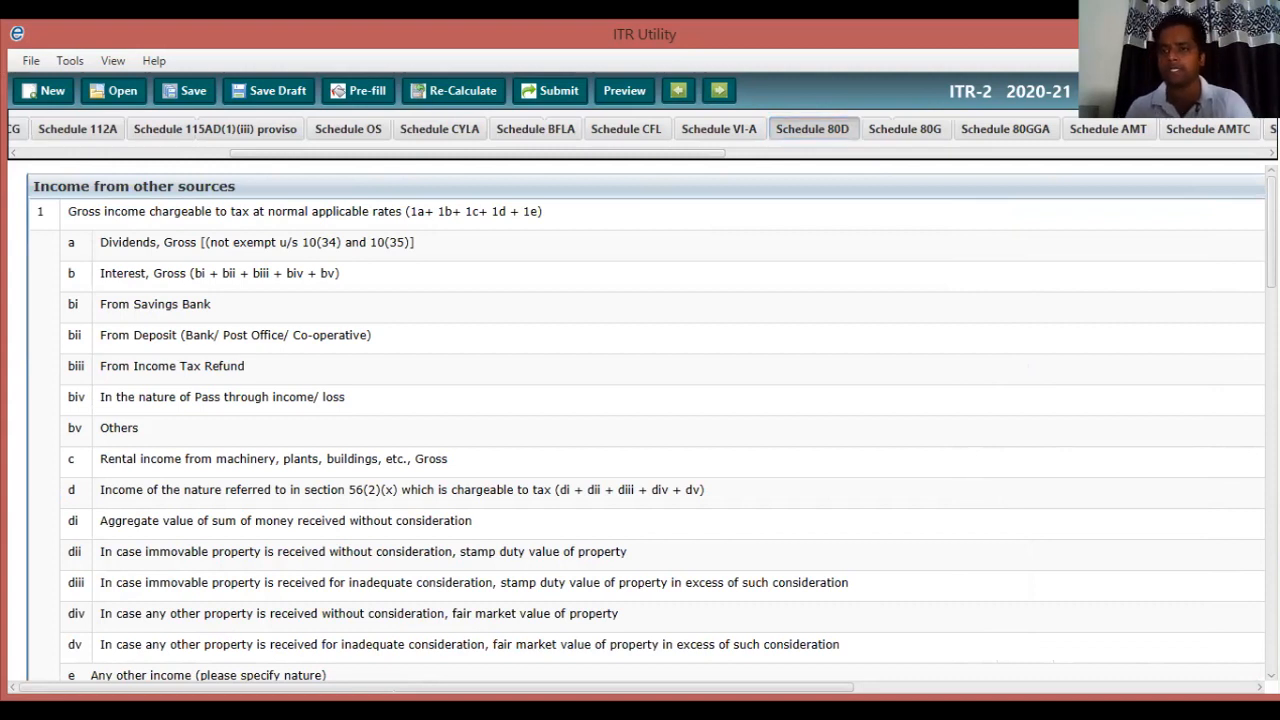
scroll(645, 420, down, 1)
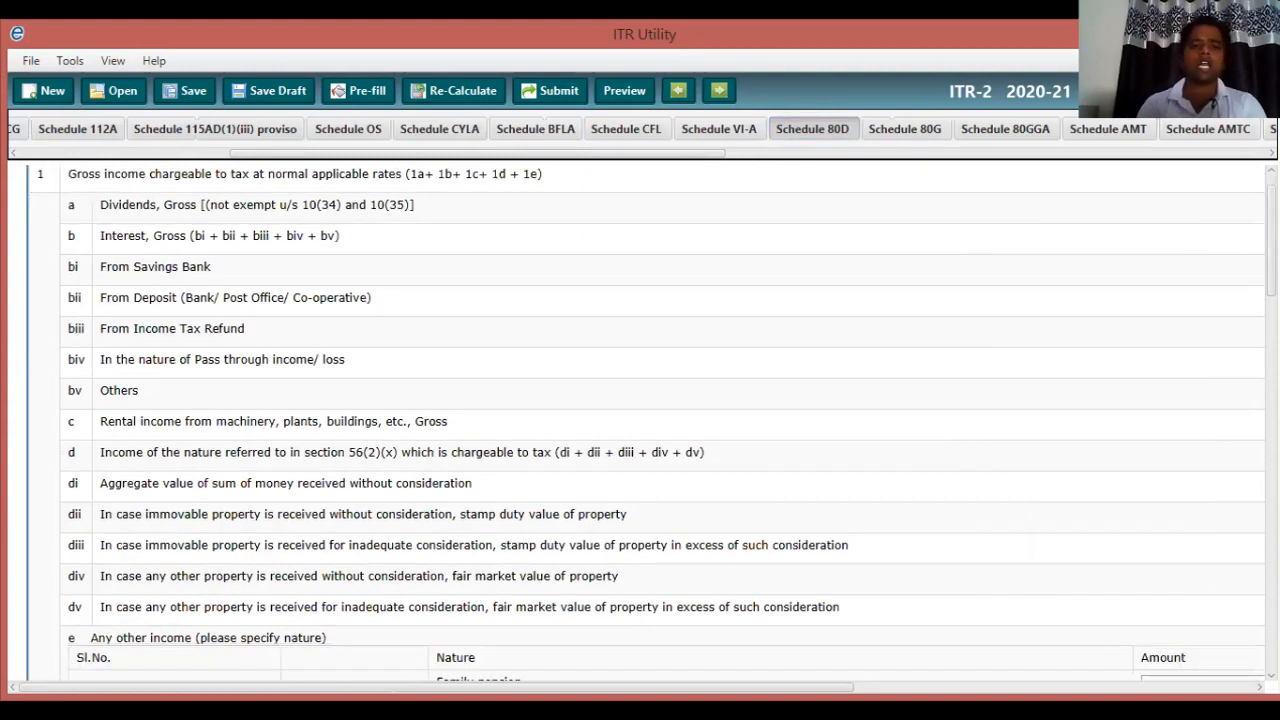
scroll(645, 420, down, 3)
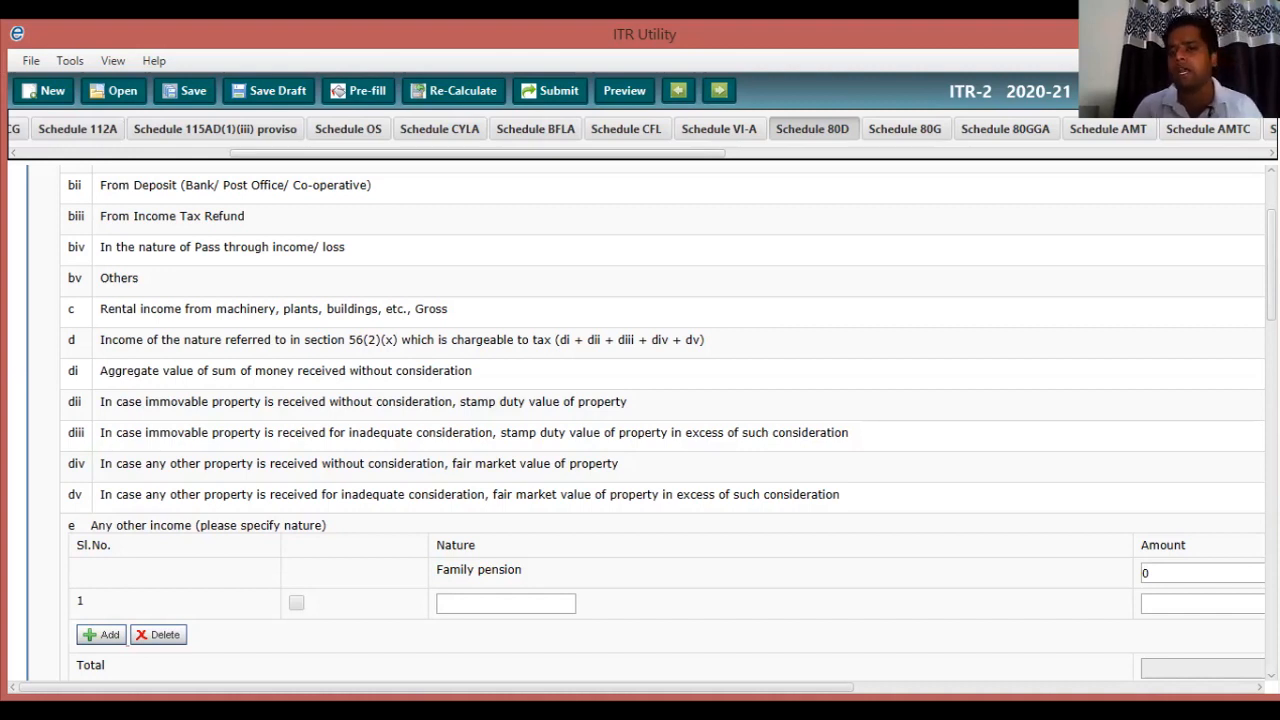
drag(436, 687, 787, 687)
key(Right)
key(Right)
key(Right)
key(Right)
key(Right)
key(Right)
key(Right)
key(Right)
key(Right)
key(Right)
key(Right)
key(Right)
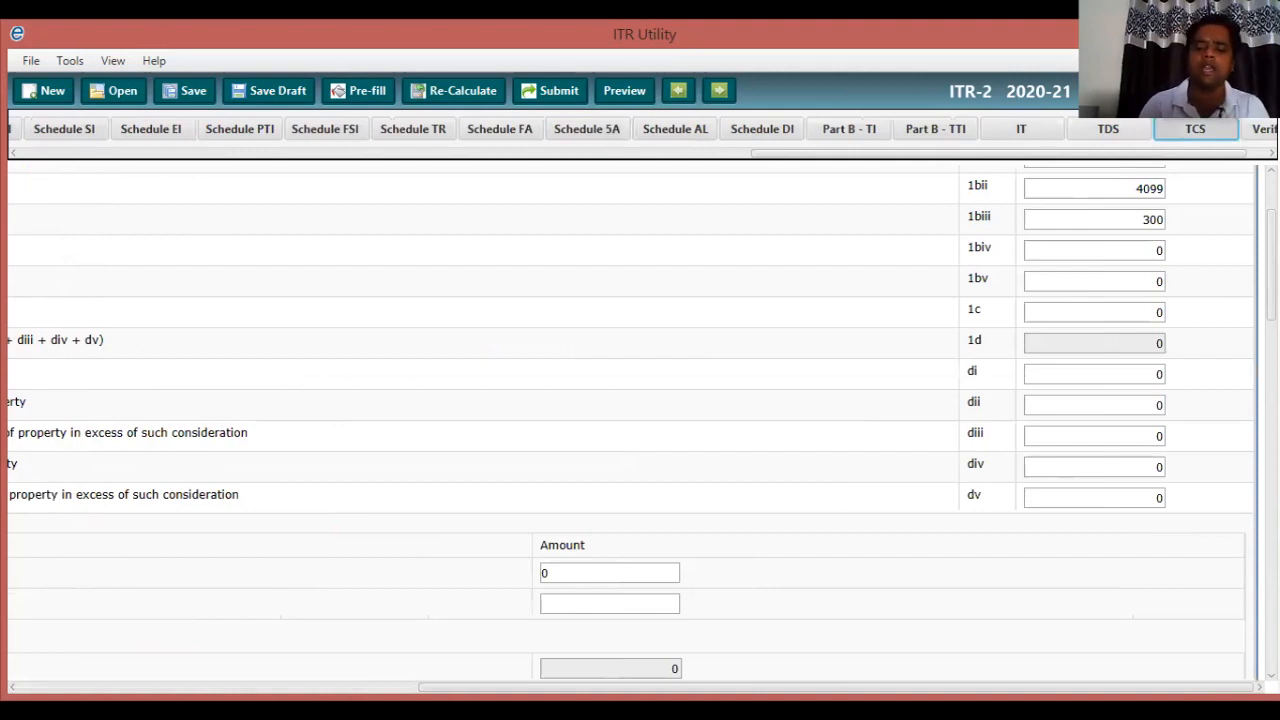
key(Left)
key(Left)
key(Left)
key(Left)
key(Left)
key(Left)
key(Left)
key(Left)
key(Left)
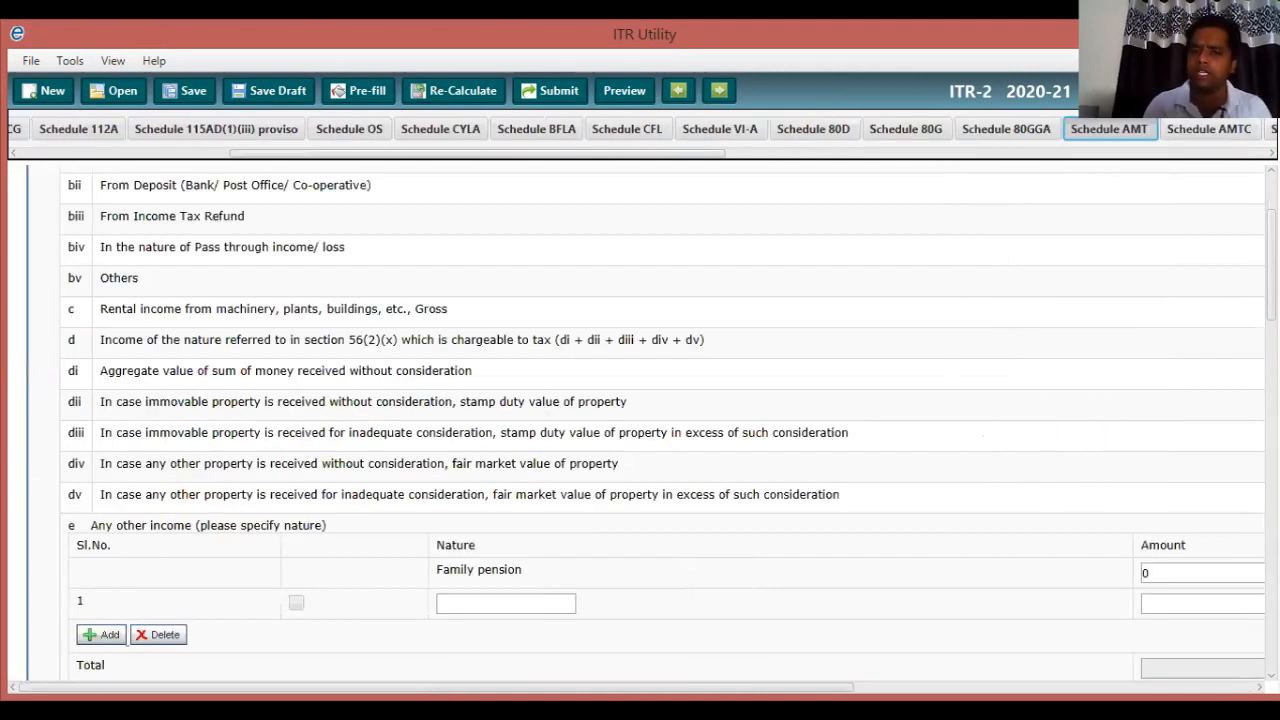
key(Left)
key(Left)
key(Left)
key(Left)
key(Left)
key(Left)
key(Left)
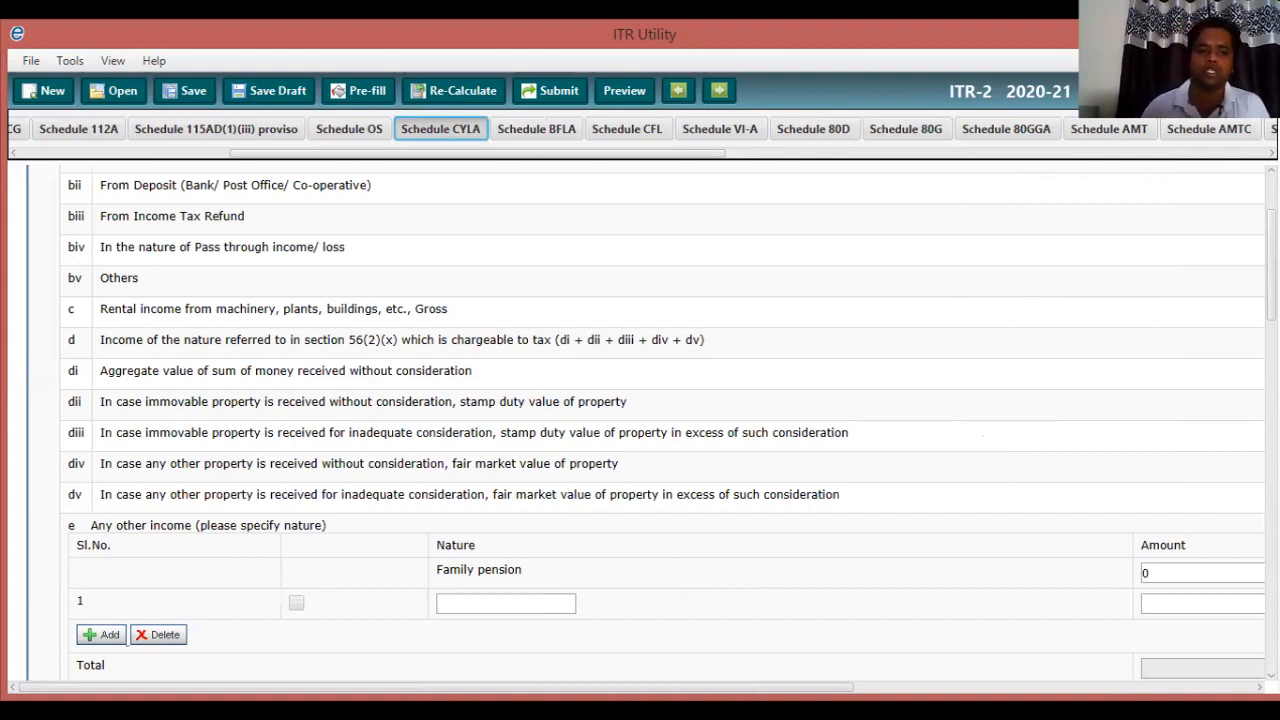
scroll(640, 420, down, 1)
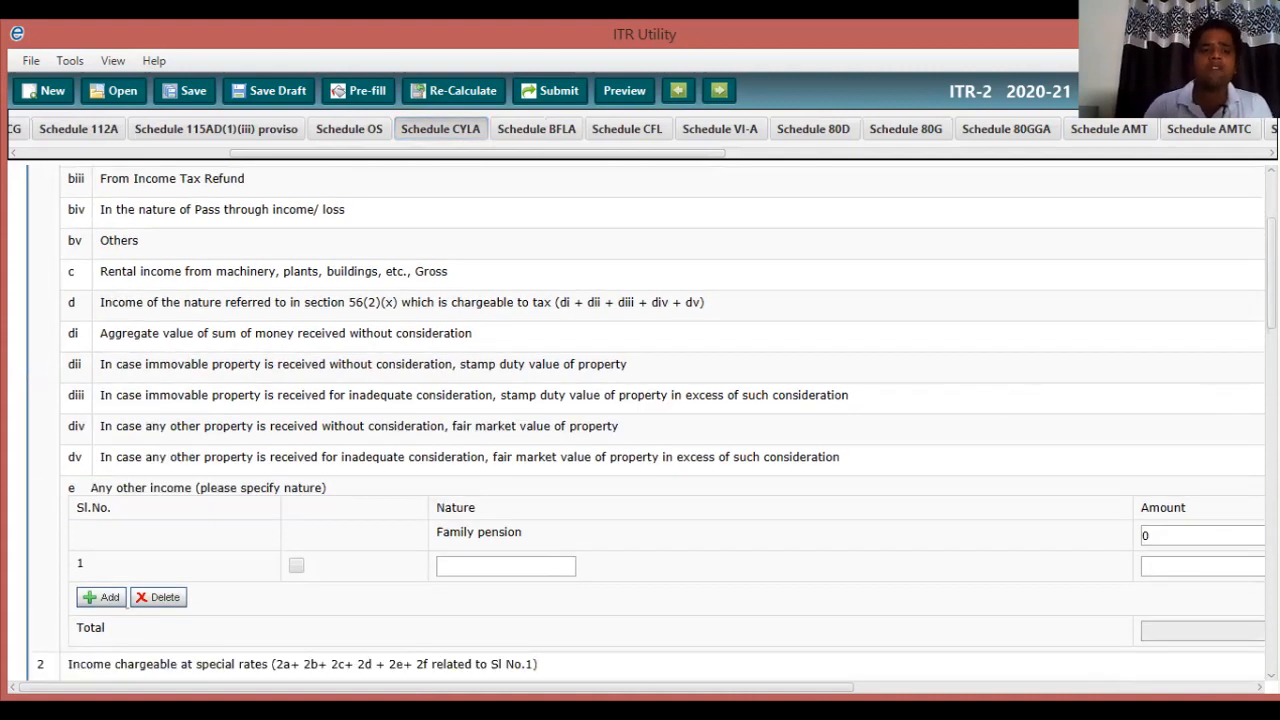
scroll(640, 420, down, 3)
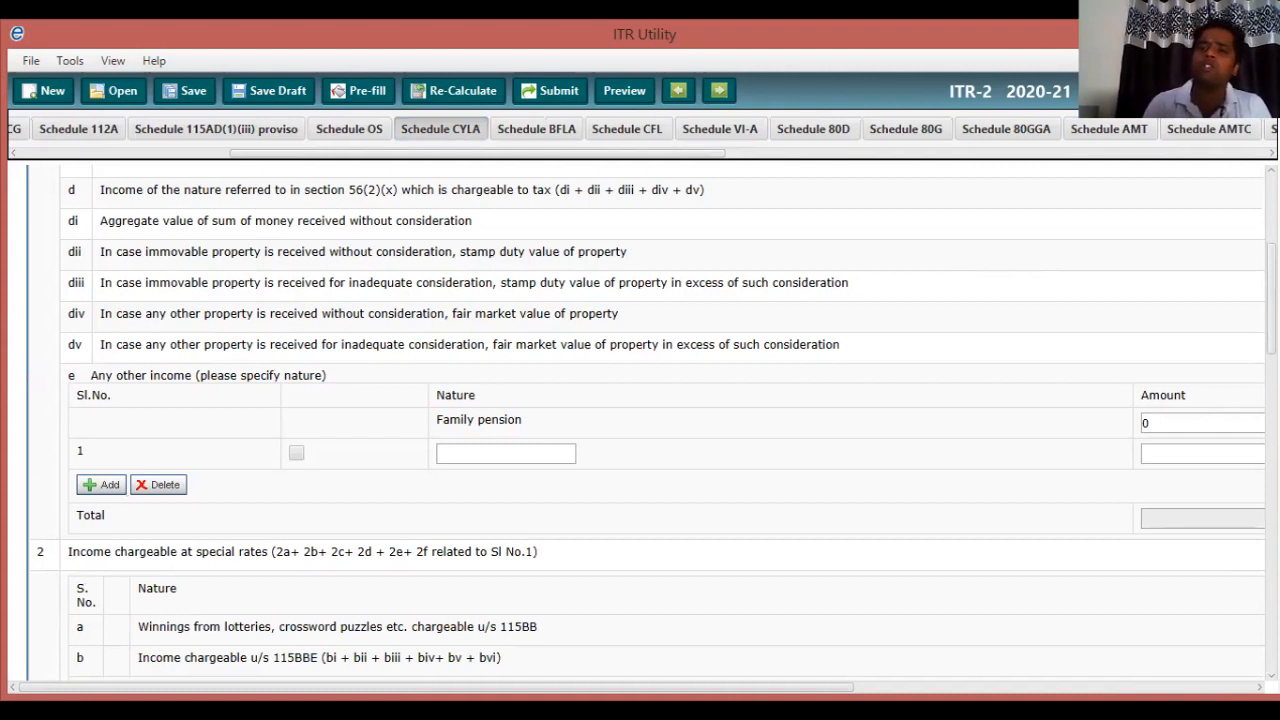
click(506, 454)
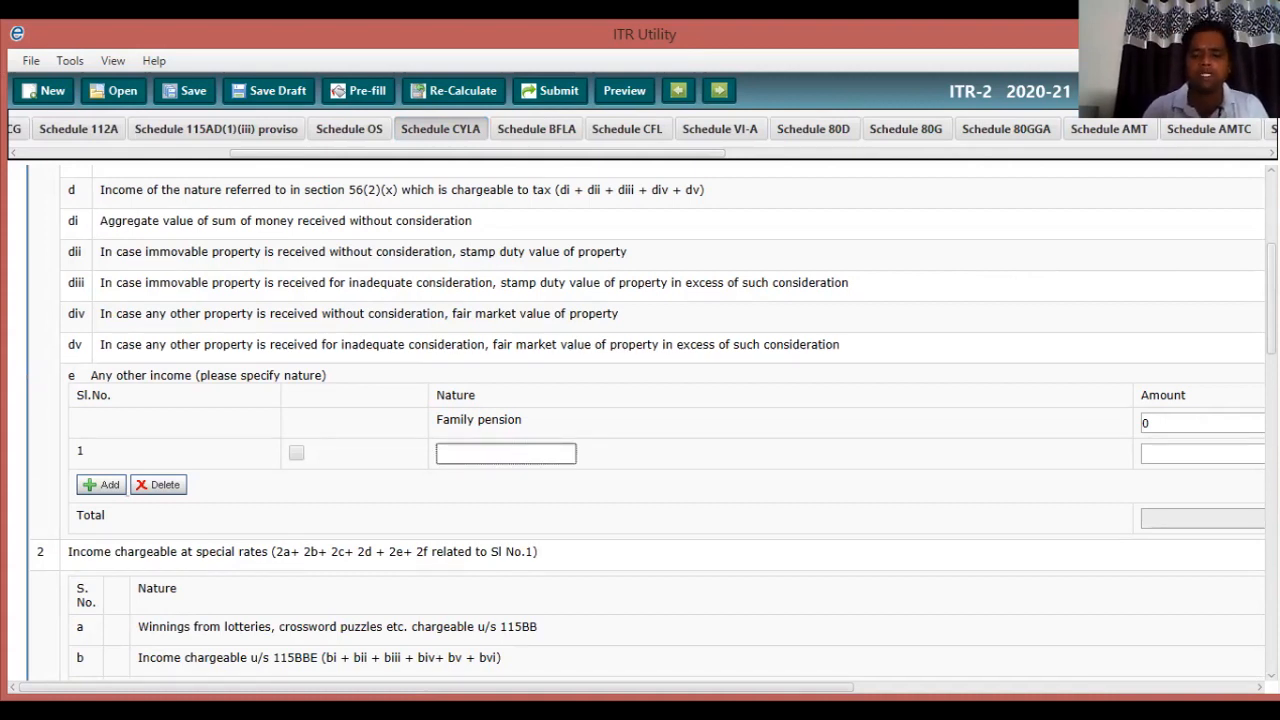
scroll(640, 420, down, 3)
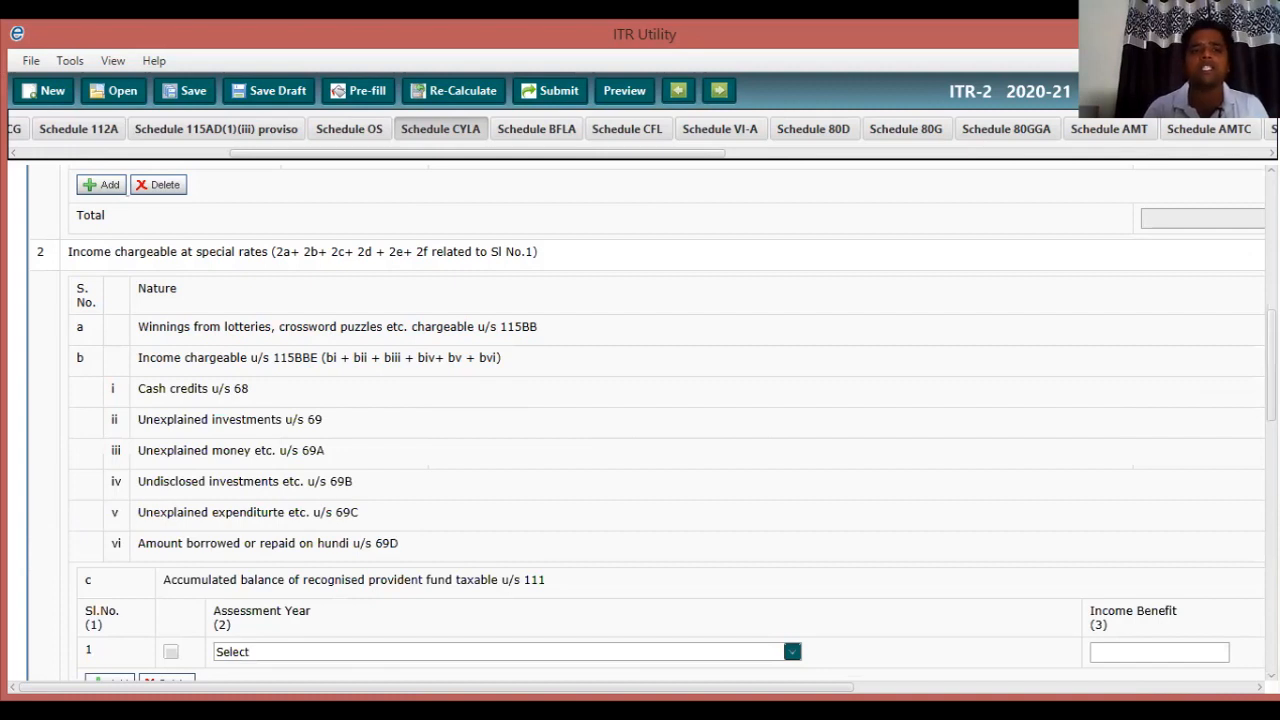
scroll(640, 420, down, 1)
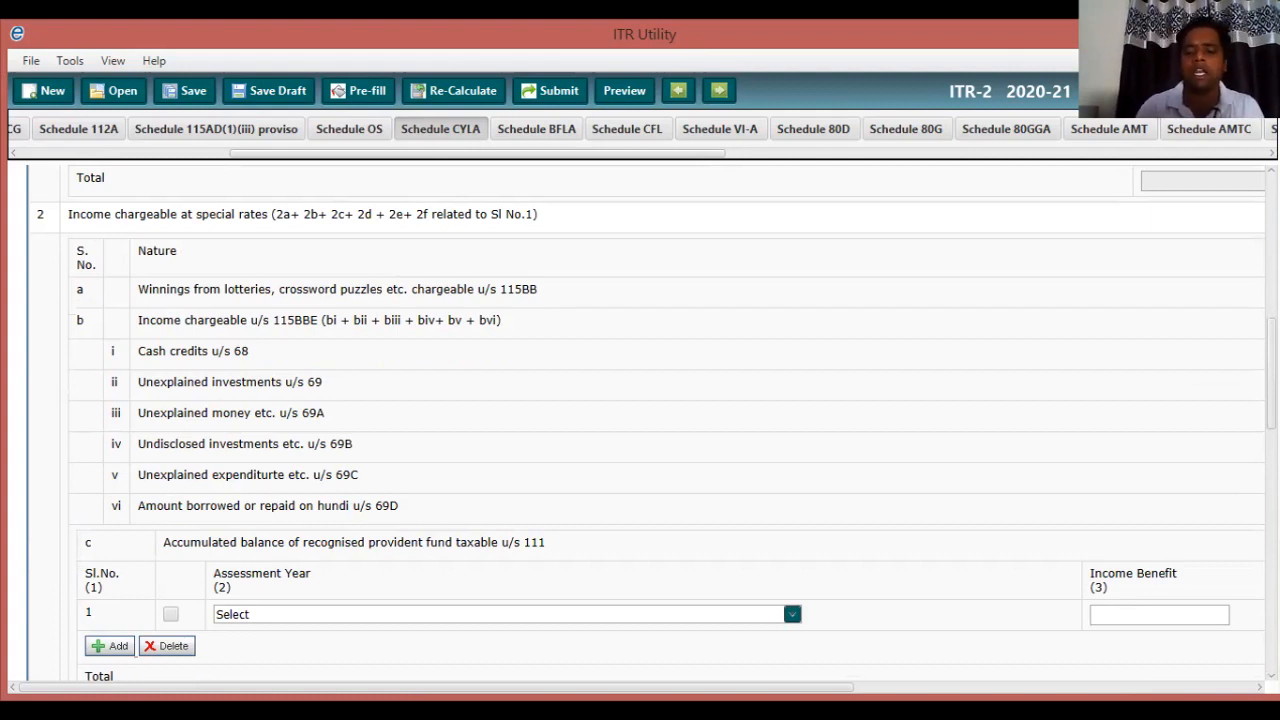
scroll(636, 422, right, 3)
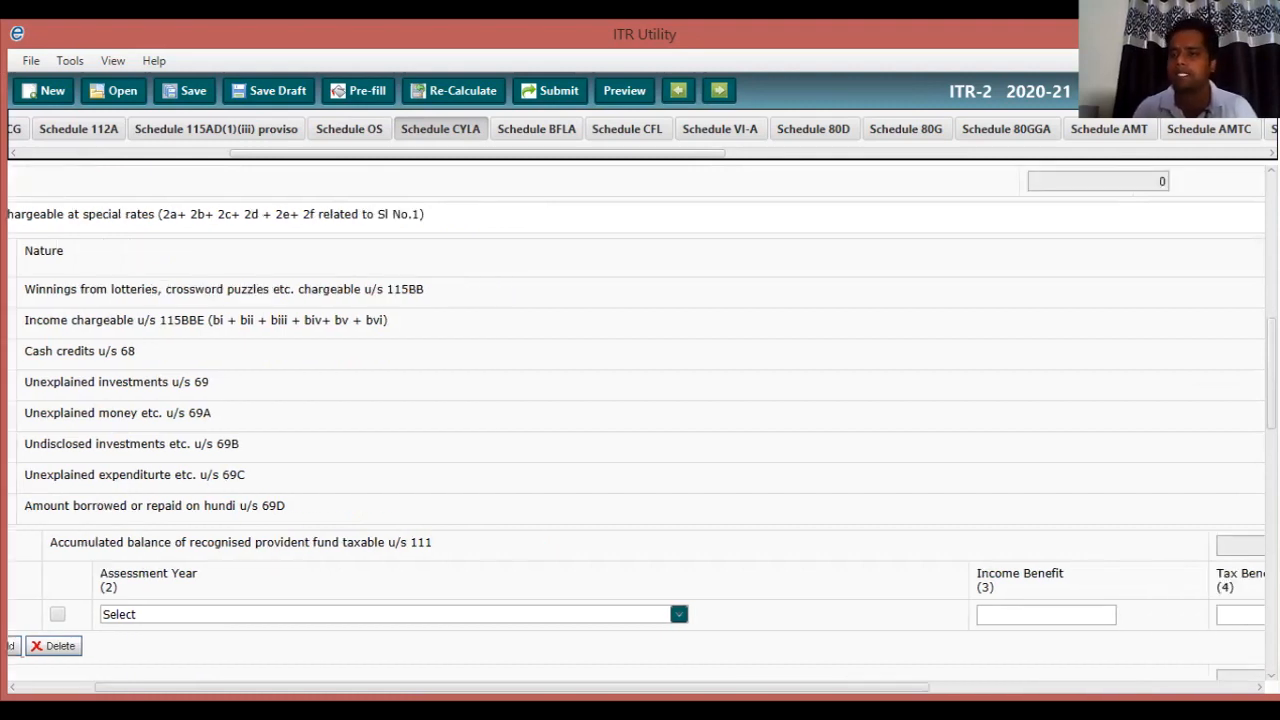
scroll(636, 422, right, 2)
scroll(636, 422, right, 10)
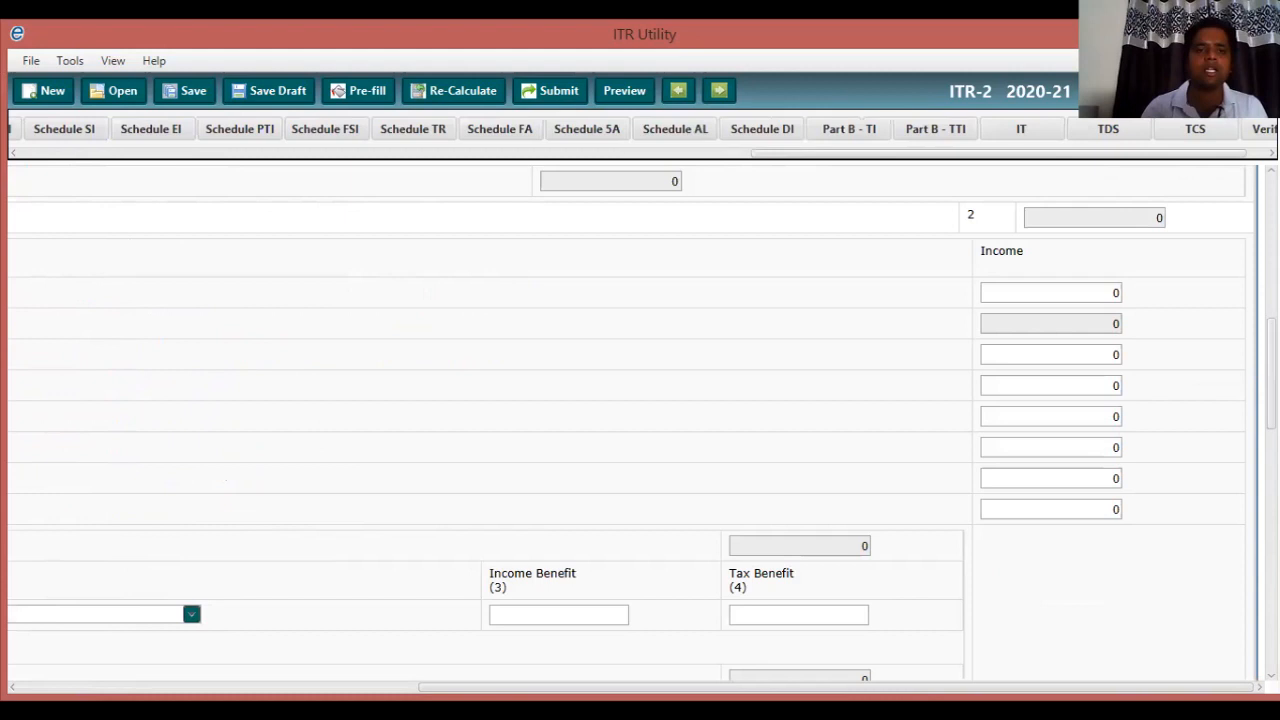
scroll(636, 422, left, 3)
scroll(636, 422, left, 6)
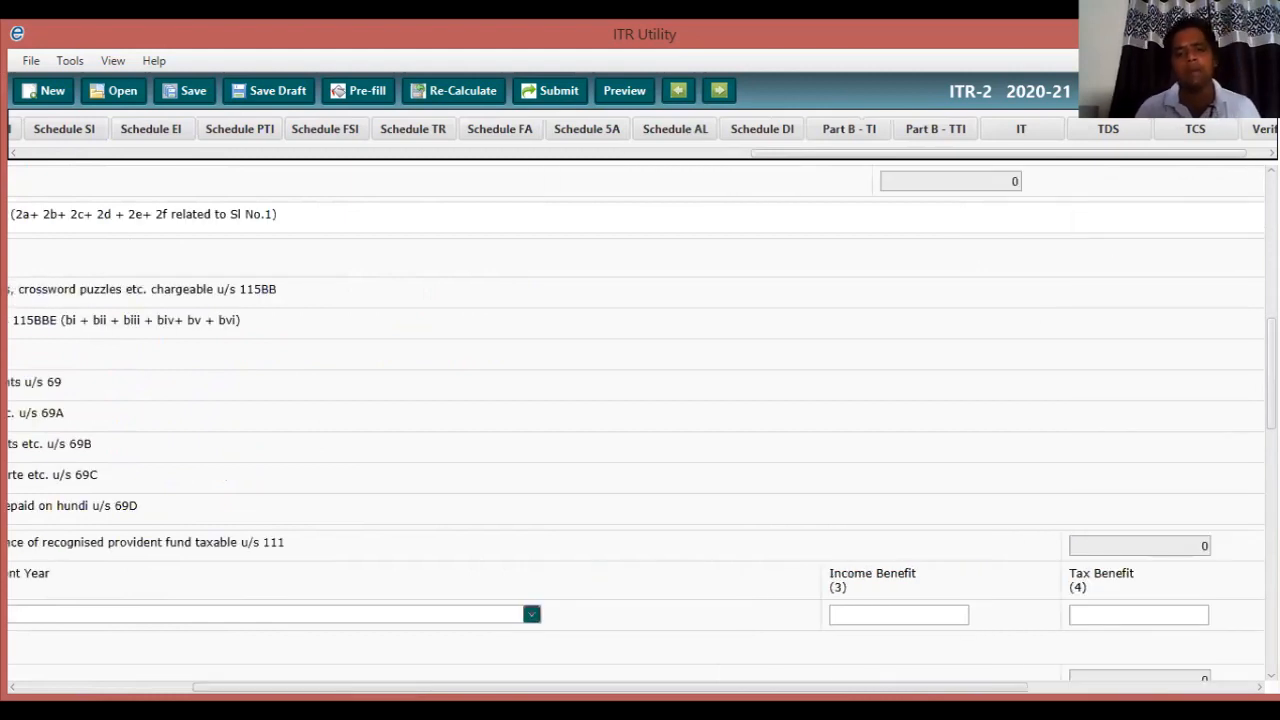
scroll(636, 422, left, 7)
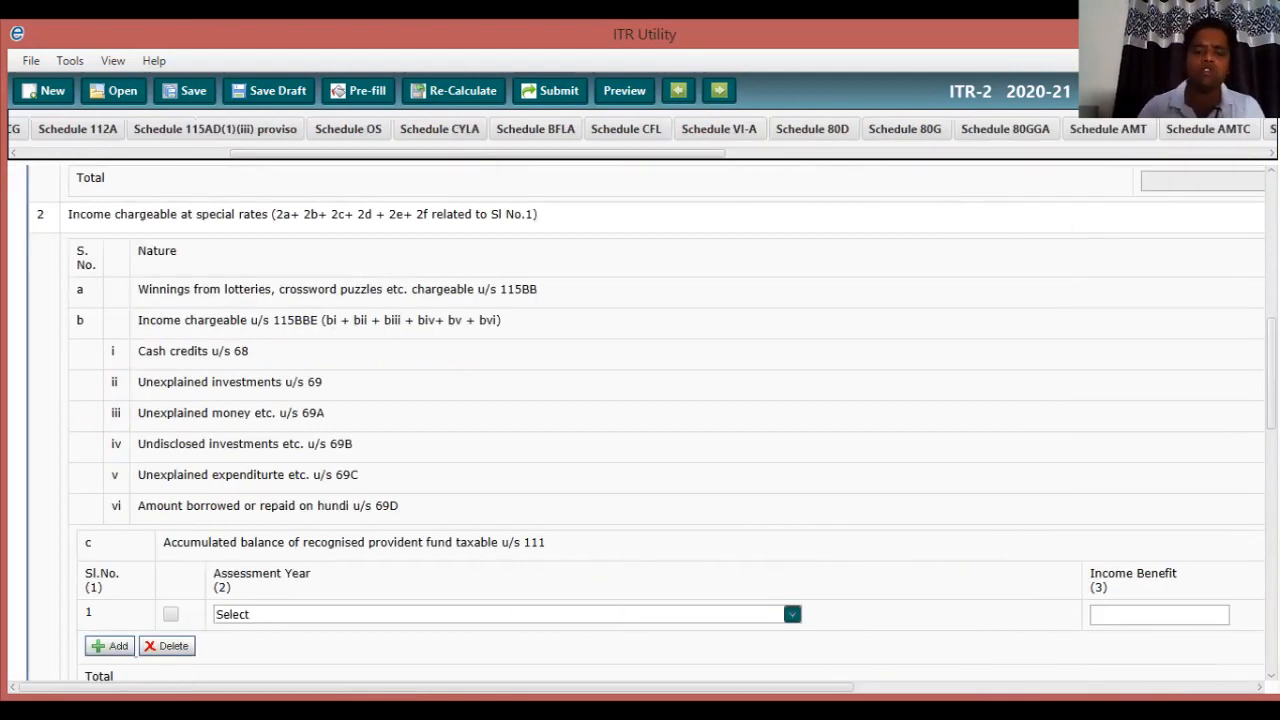
scroll(636, 422, down, 3)
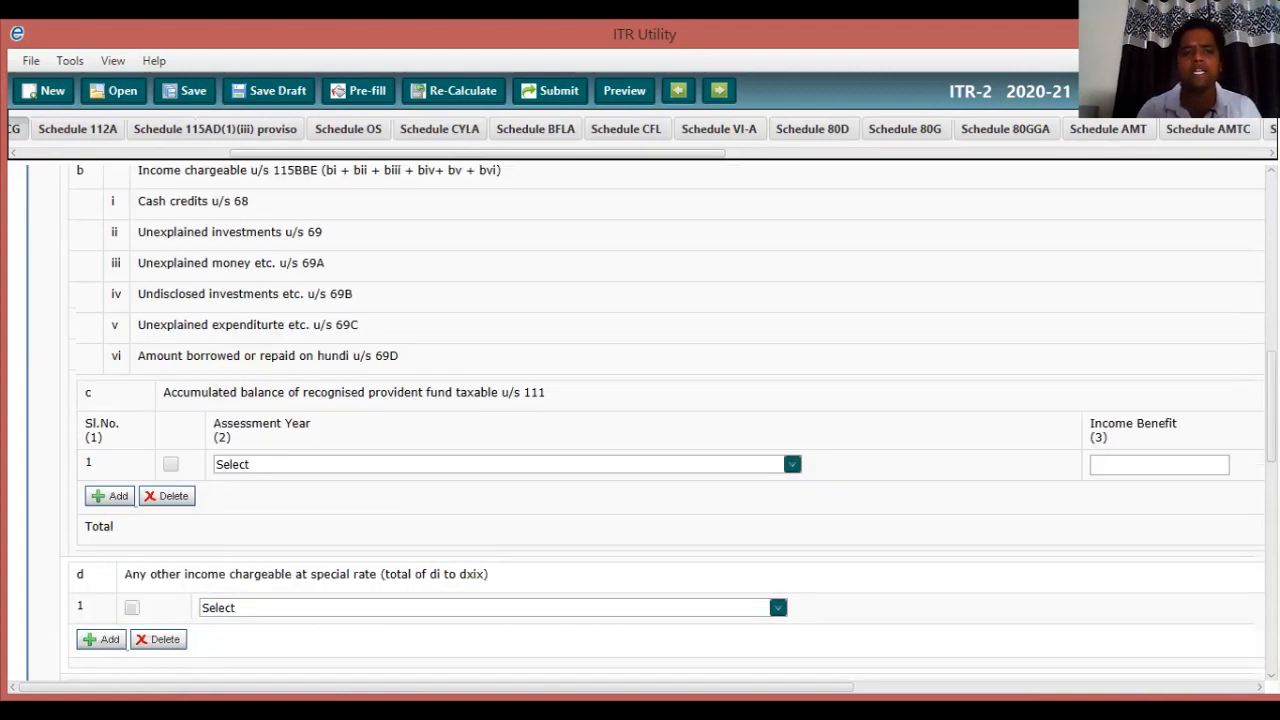
scroll(636, 422, down, 7)
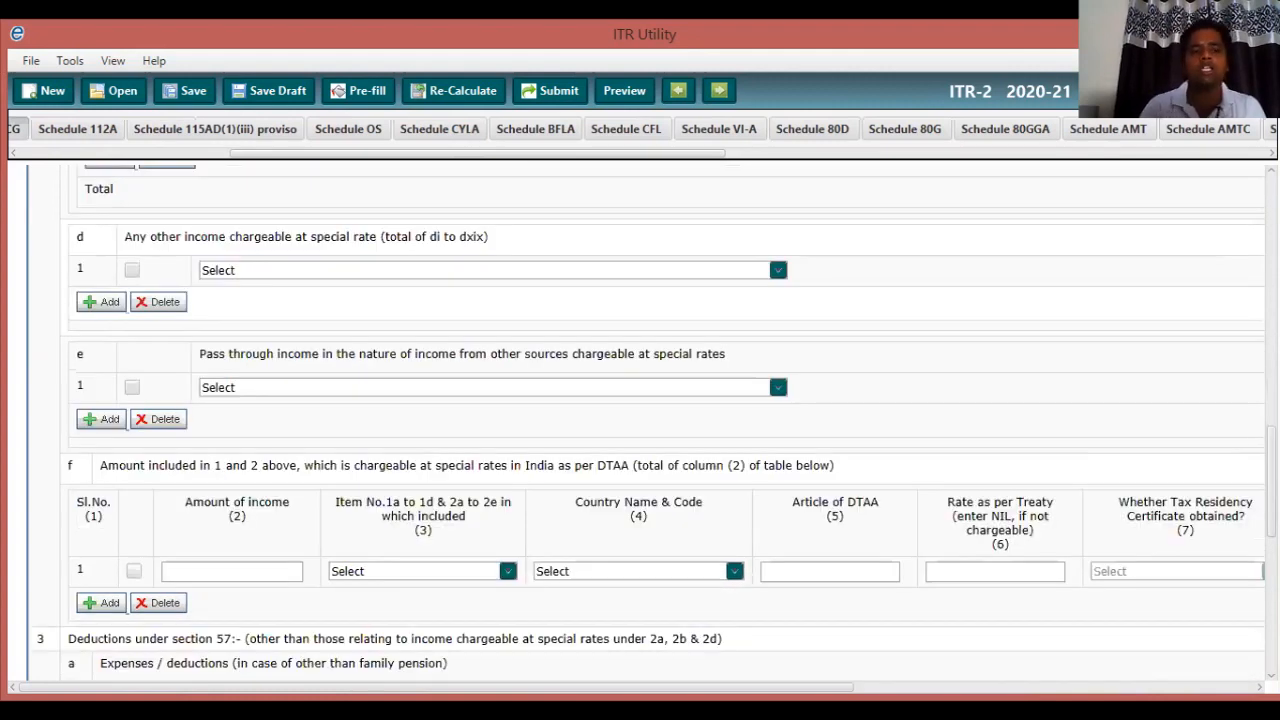
scroll(654, 423, up, 1)
scroll(654, 423, up, 3)
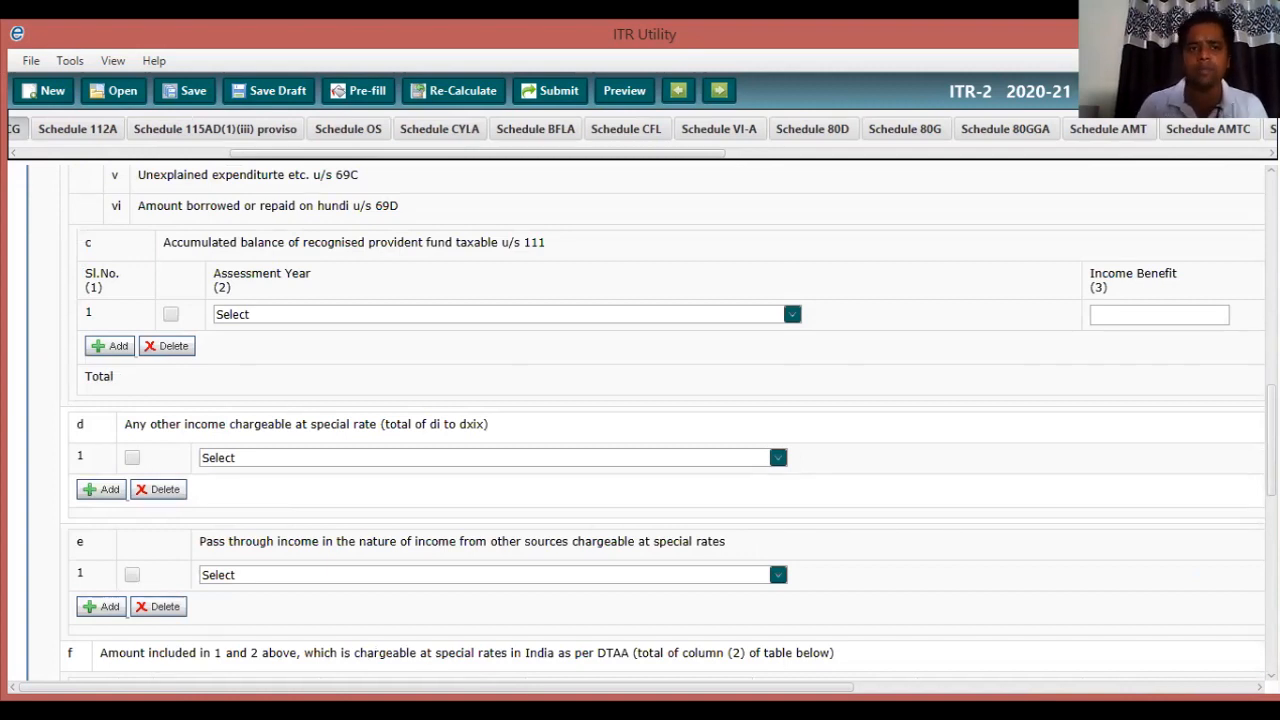
scroll(654, 423, down, 3)
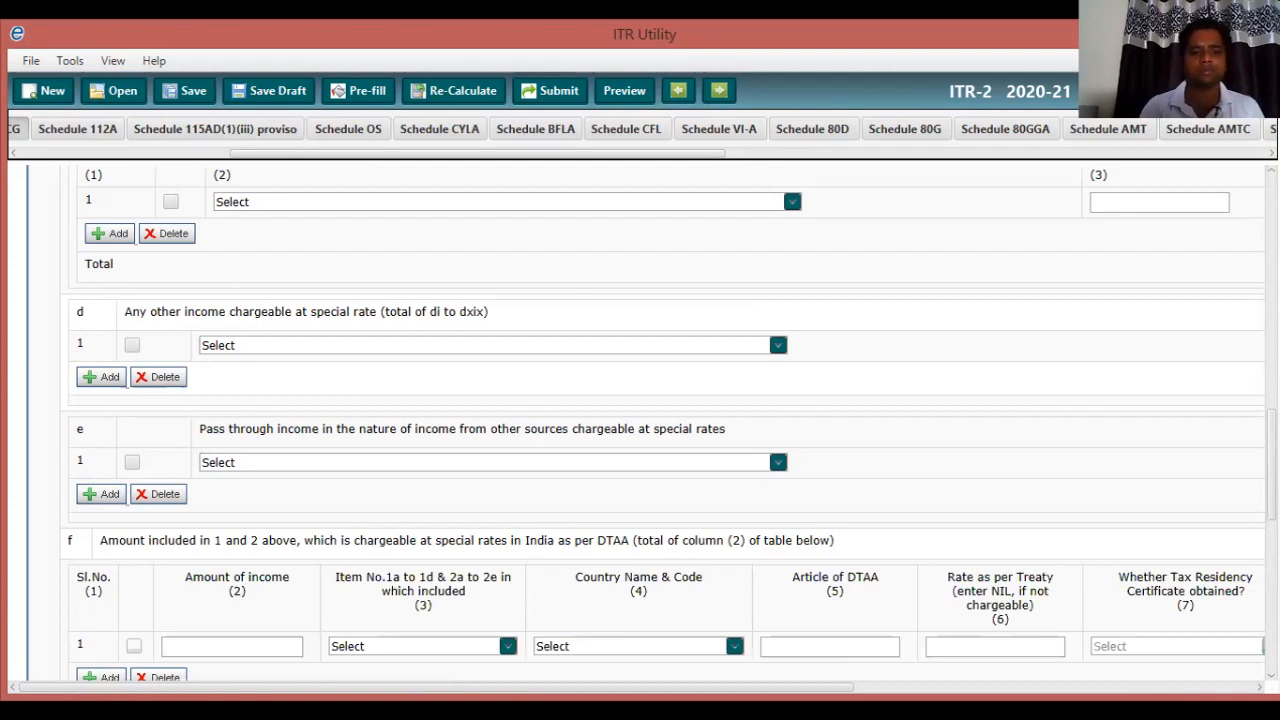
scroll(654, 423, down, 10)
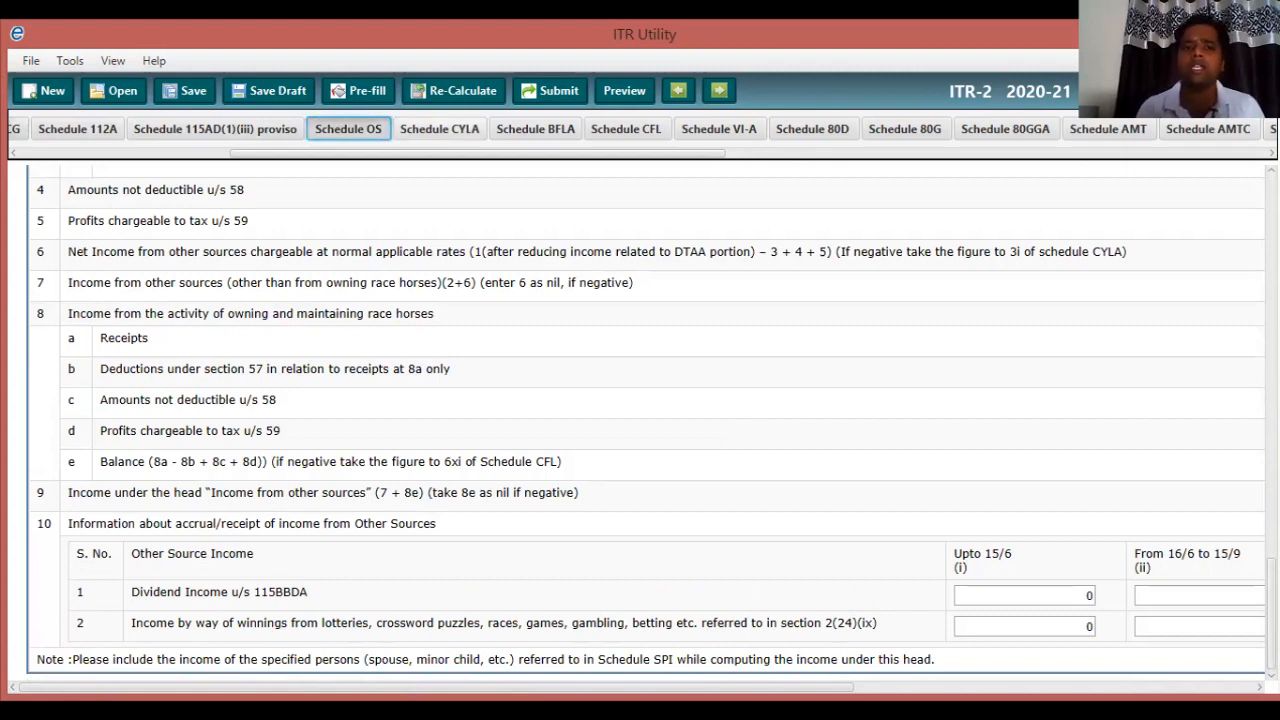
Review the CYLA set-off figures, then bring up Schedule BFLA totalling 437270 income remaining.
click(440, 129)
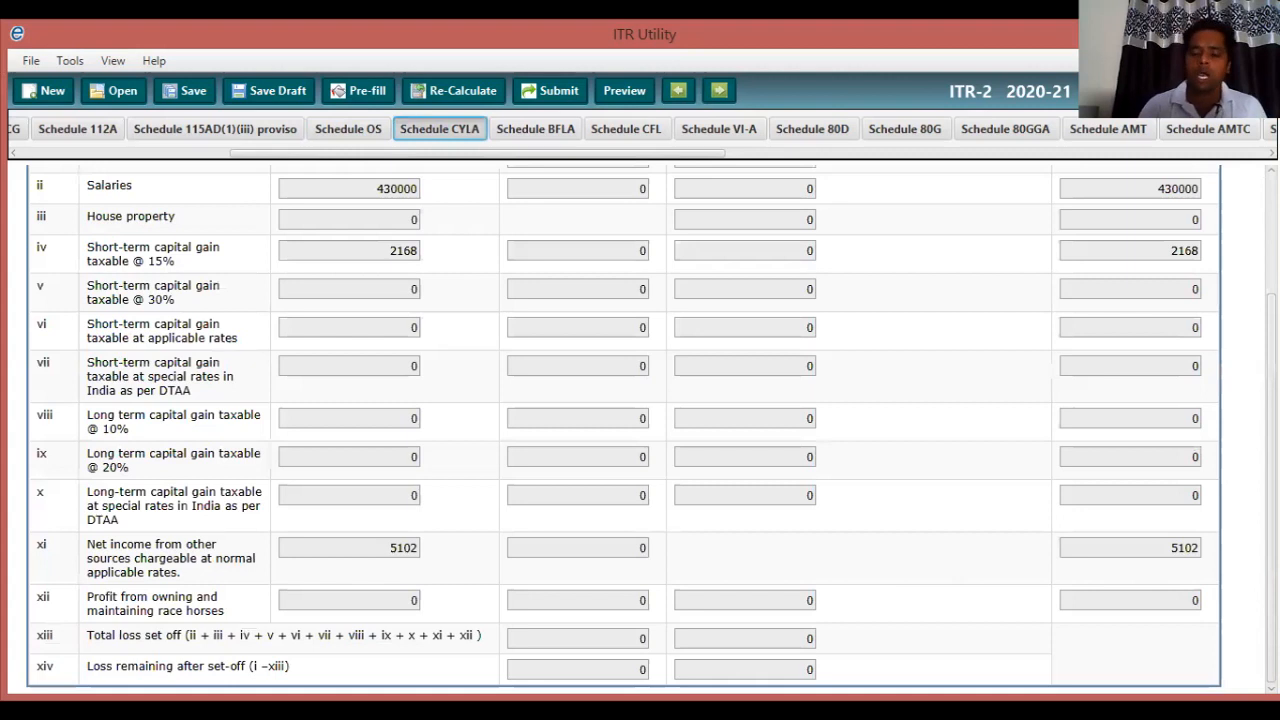
scroll(640, 420, up, 3)
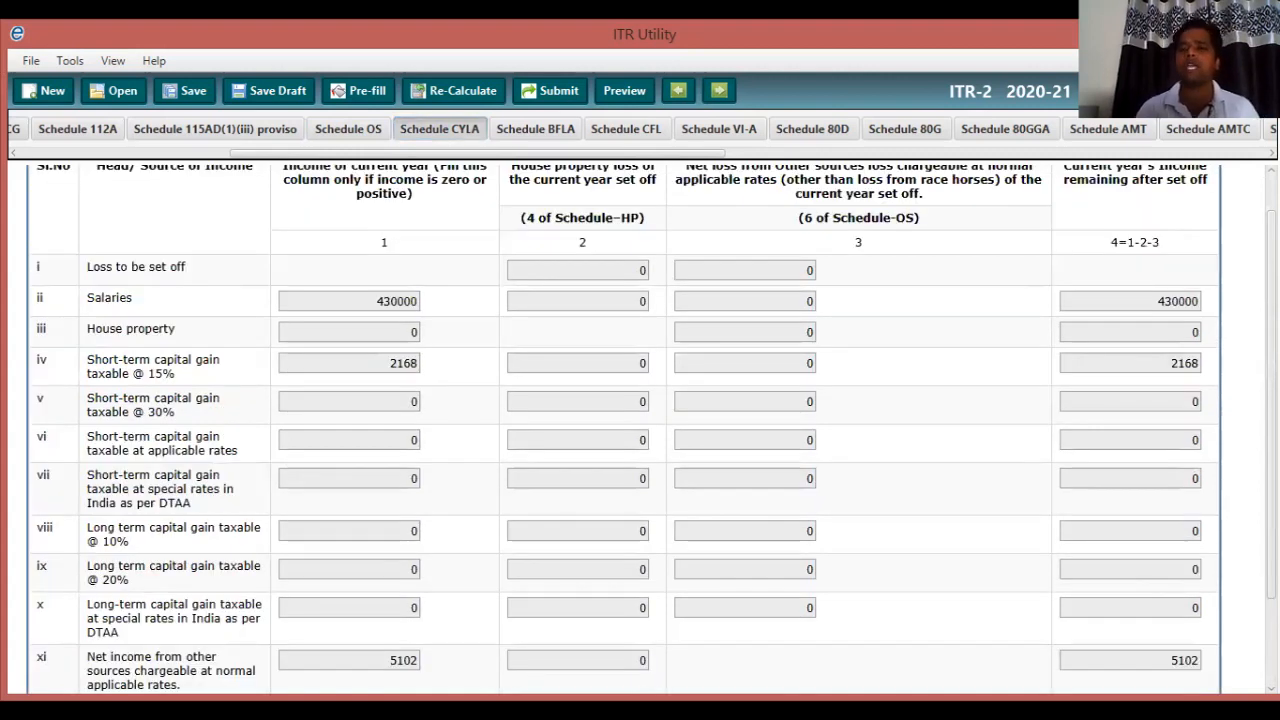
scroll(640, 420, down, 3)
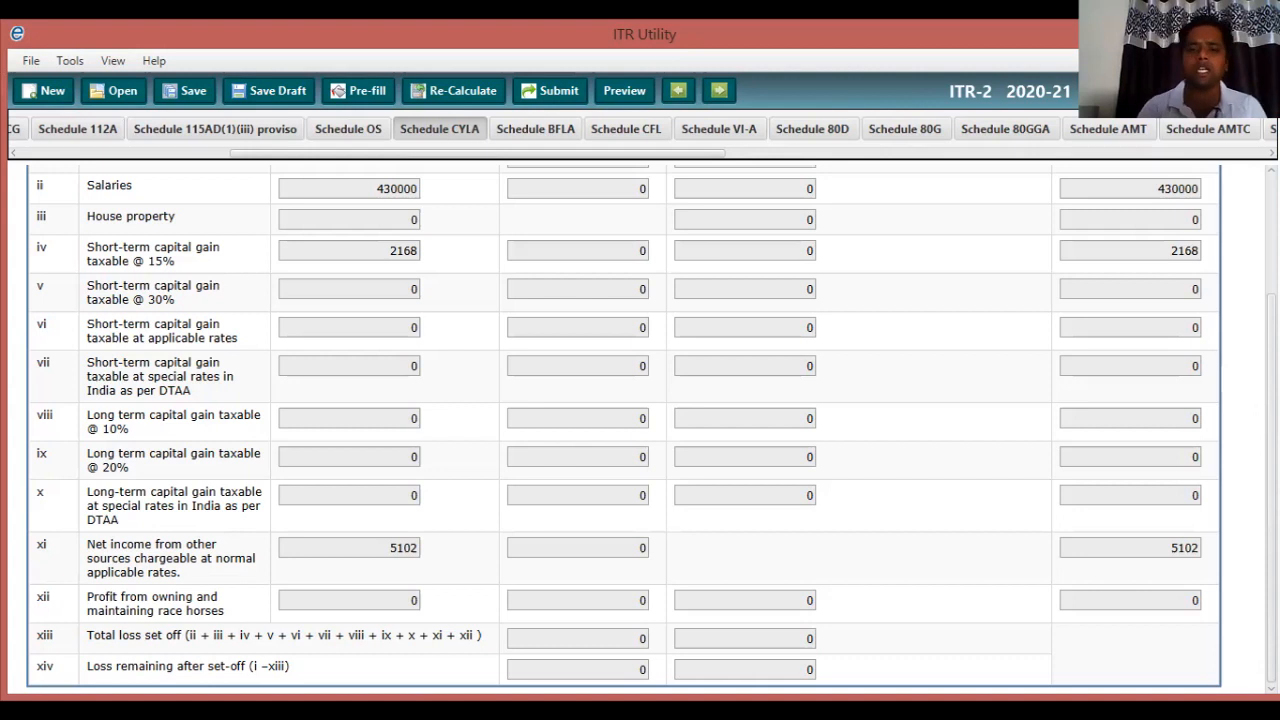
scroll(640, 425, up, 3)
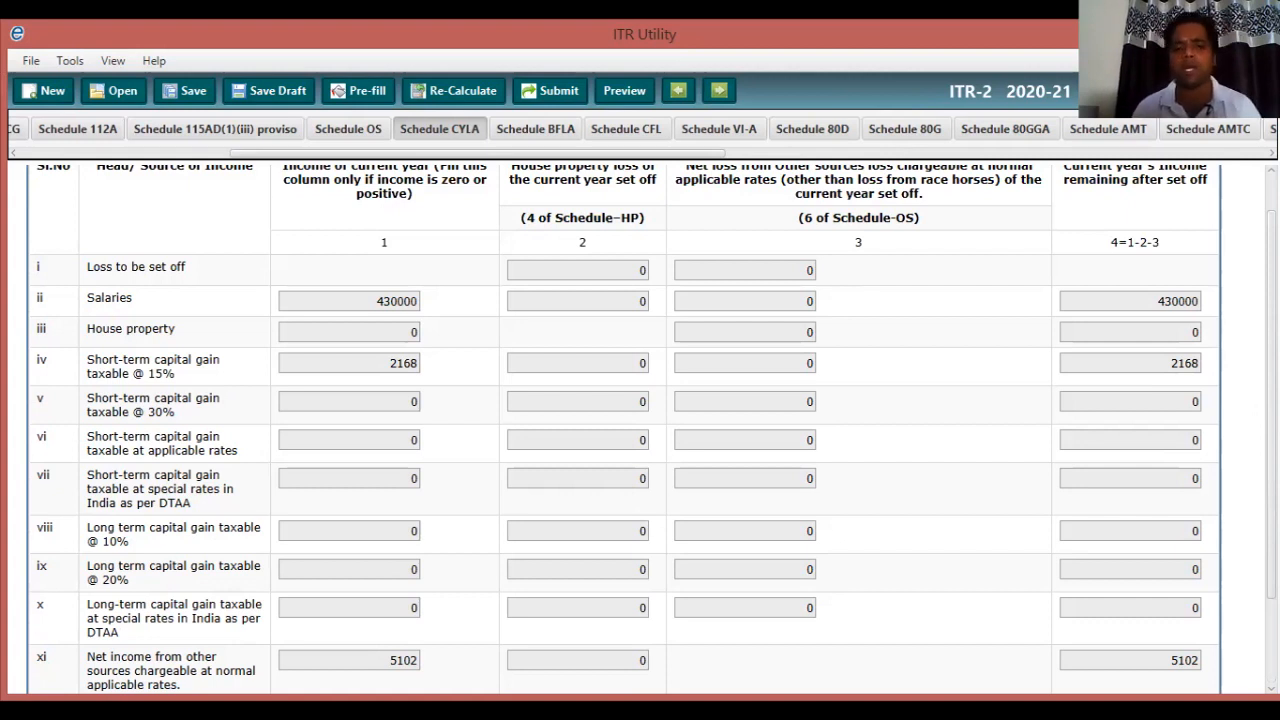
scroll(640, 430, down, 2)
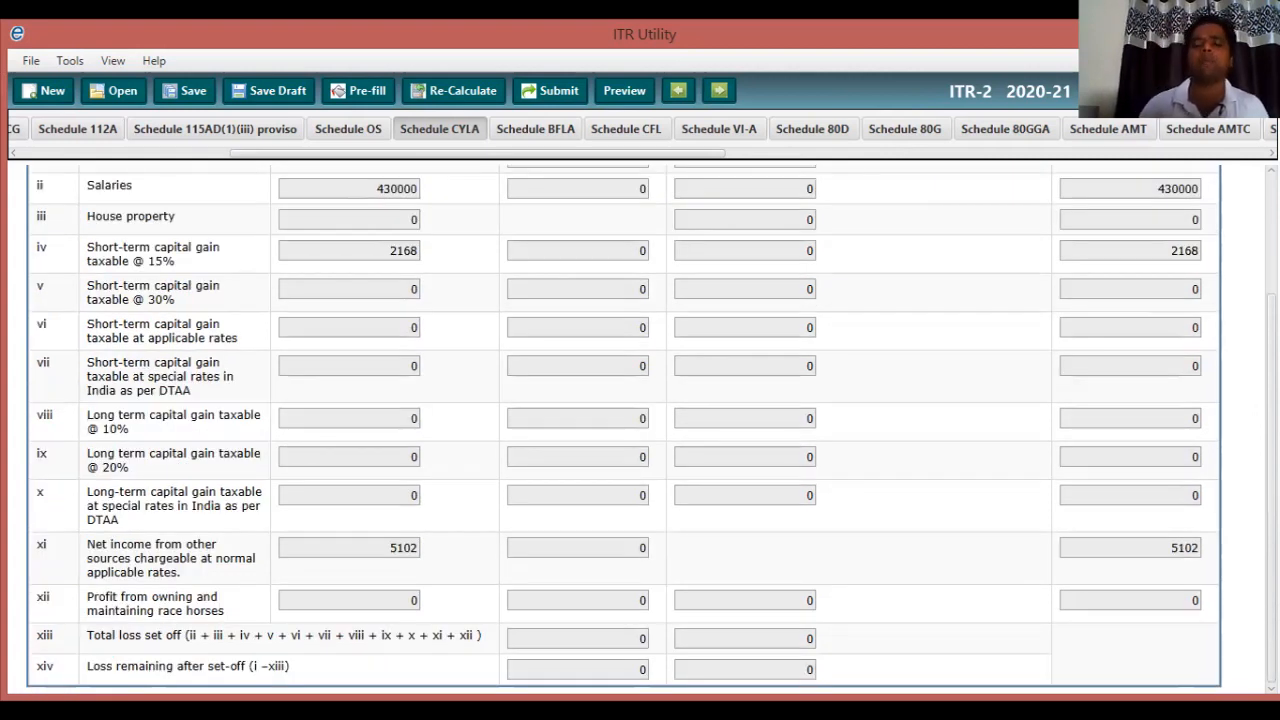
scroll(640, 430, up, 3)
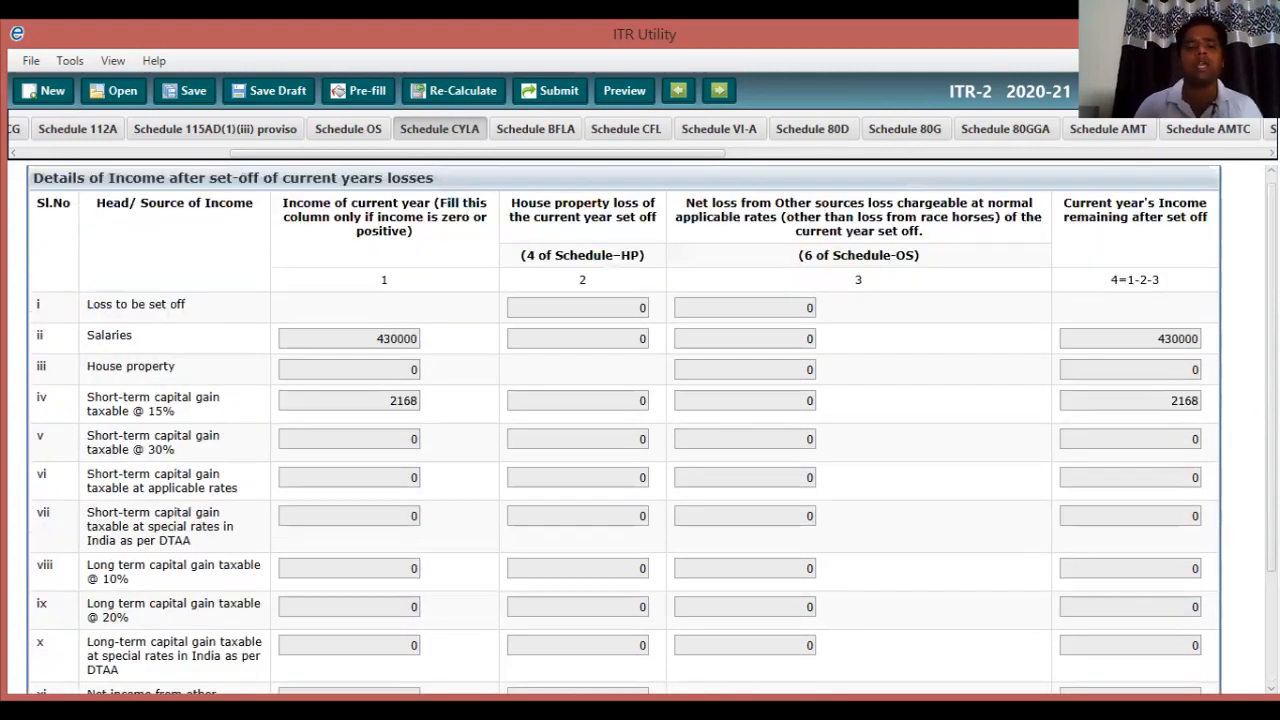
click(626, 129)
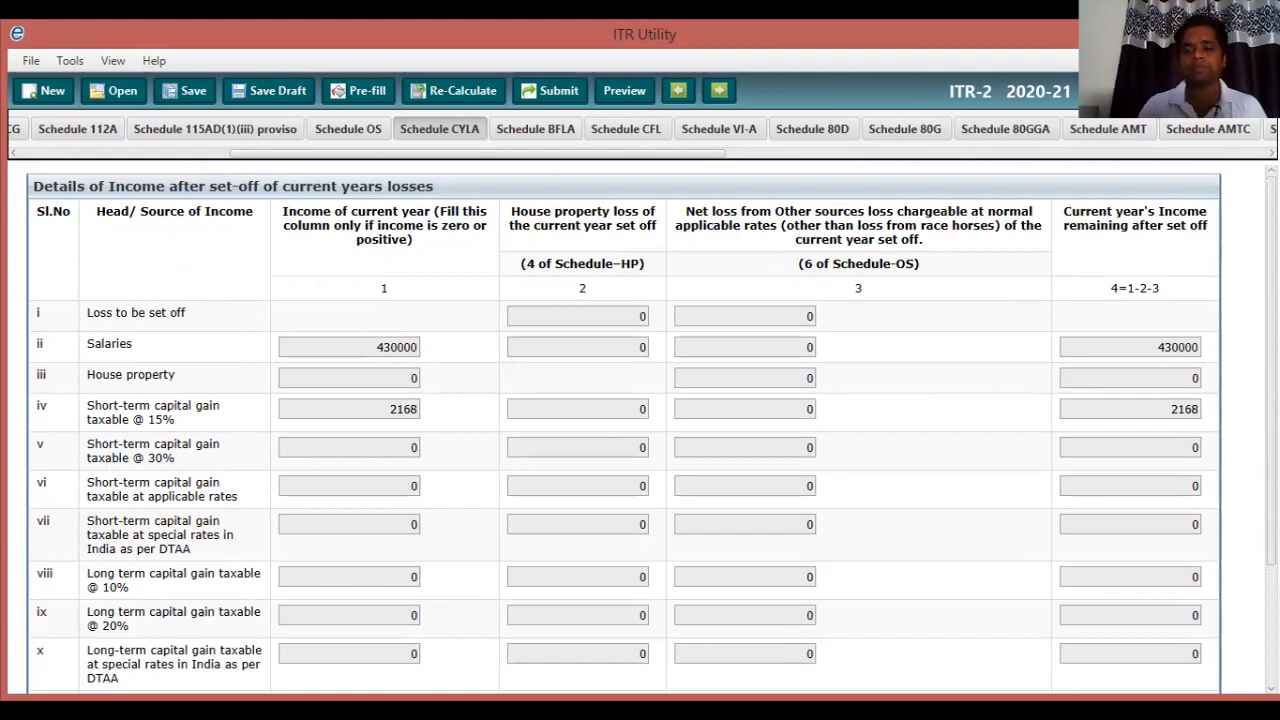
scroll(624, 425, down, 3)
scroll(652, 429, down, 1)
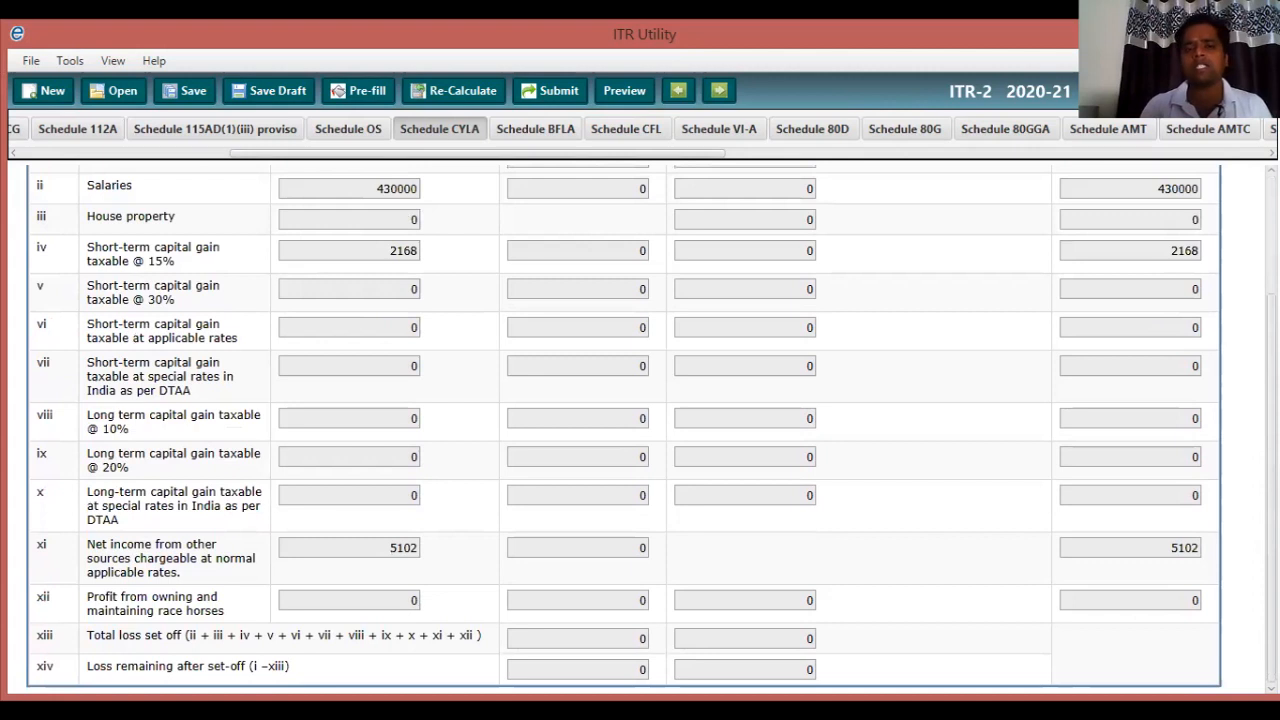
click(535, 129)
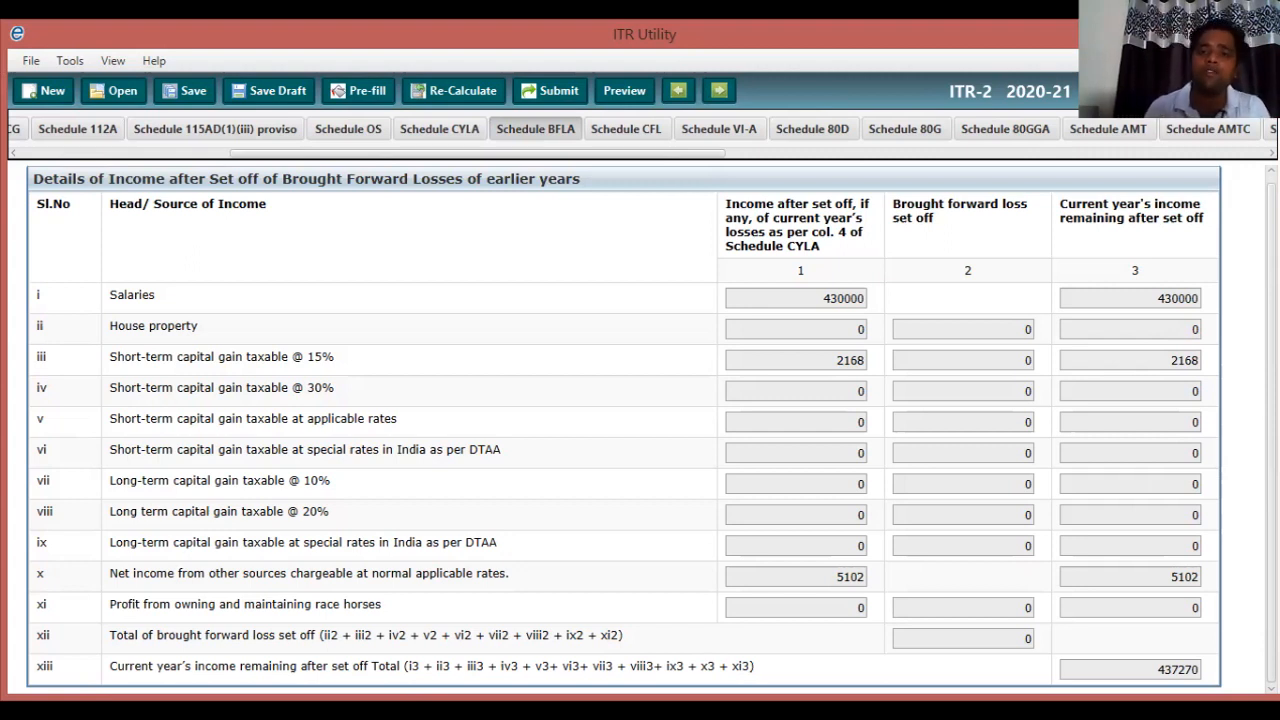
Switch to Schedule CFL, showing blank carry-forward rows from 2012-13 with 0 totals.
click(626, 129)
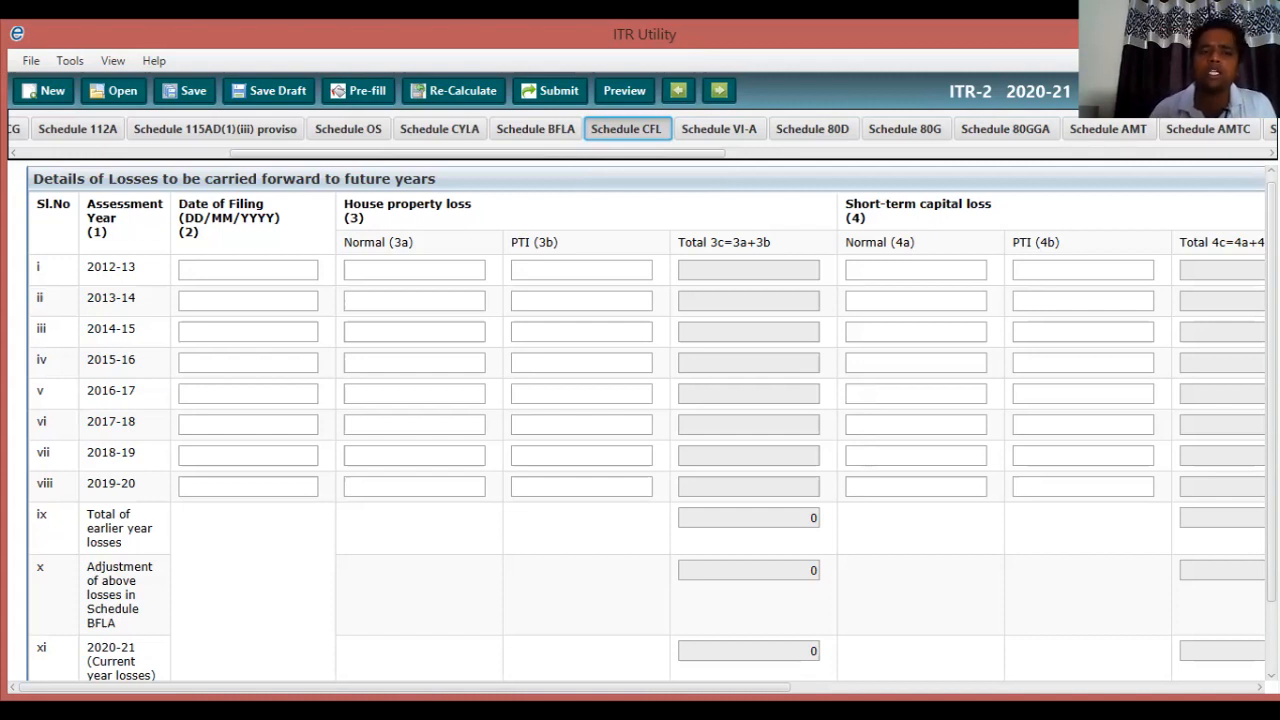
Inspect the 2012-13 carry-forward row across its columns, leaving every CFL field blank, before moving to Schedule VI-A.
click(248, 270)
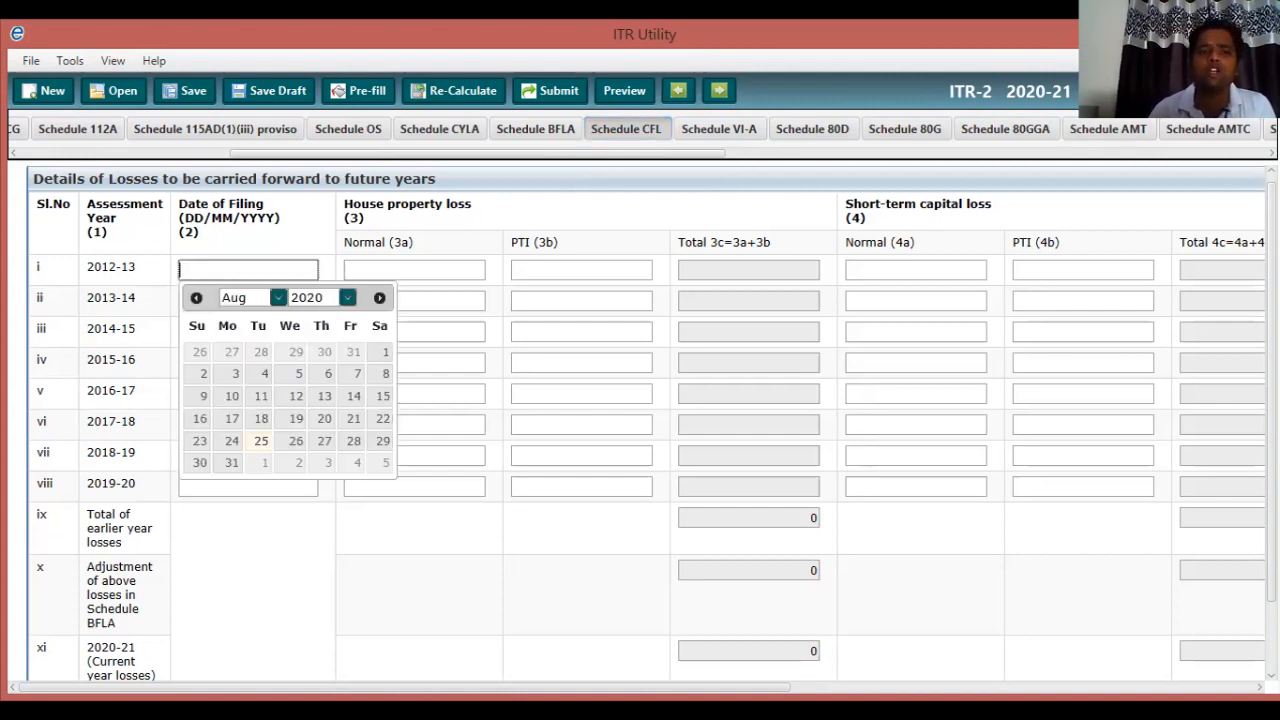
key(Escape)
click(414, 270)
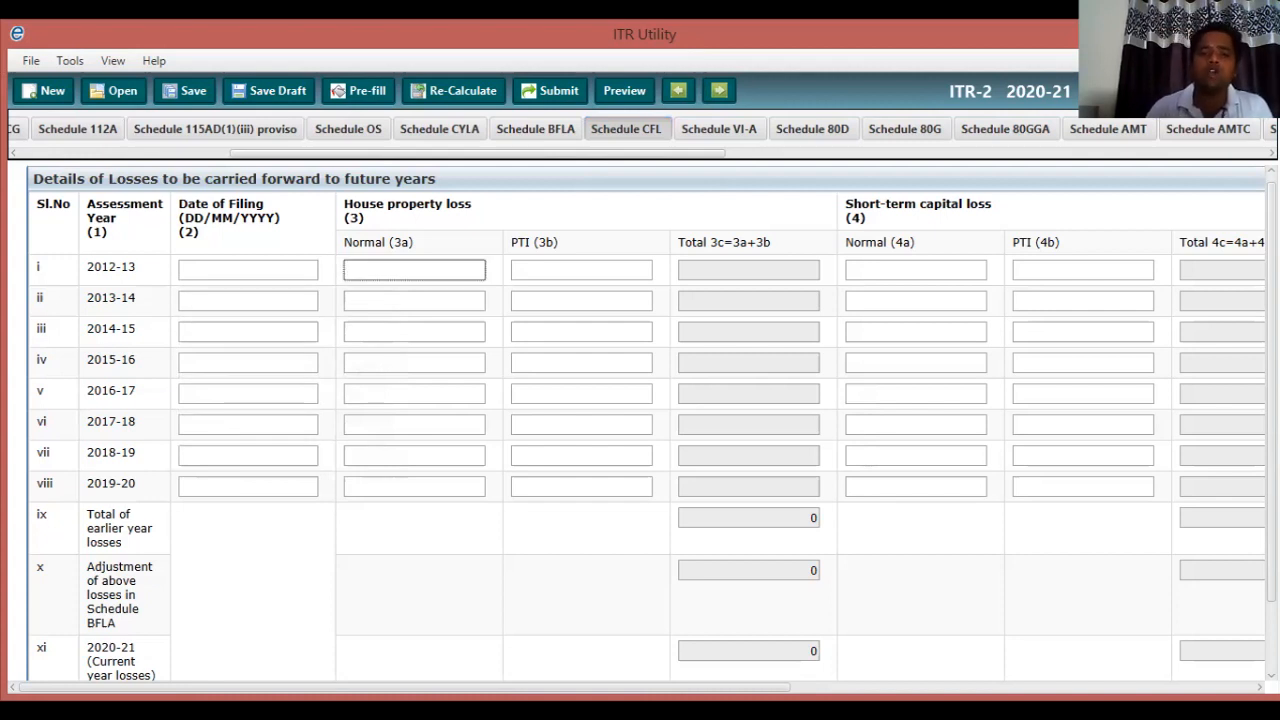
click(916, 270)
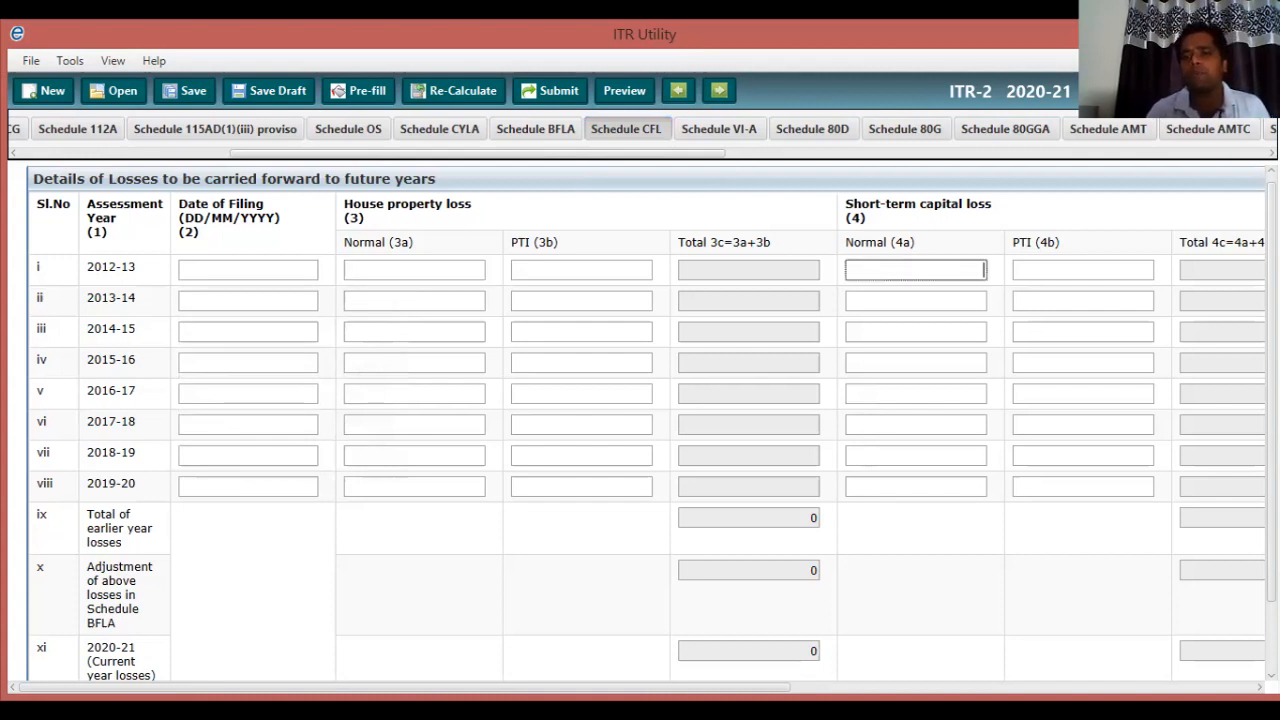
drag(405, 687, 754, 687)
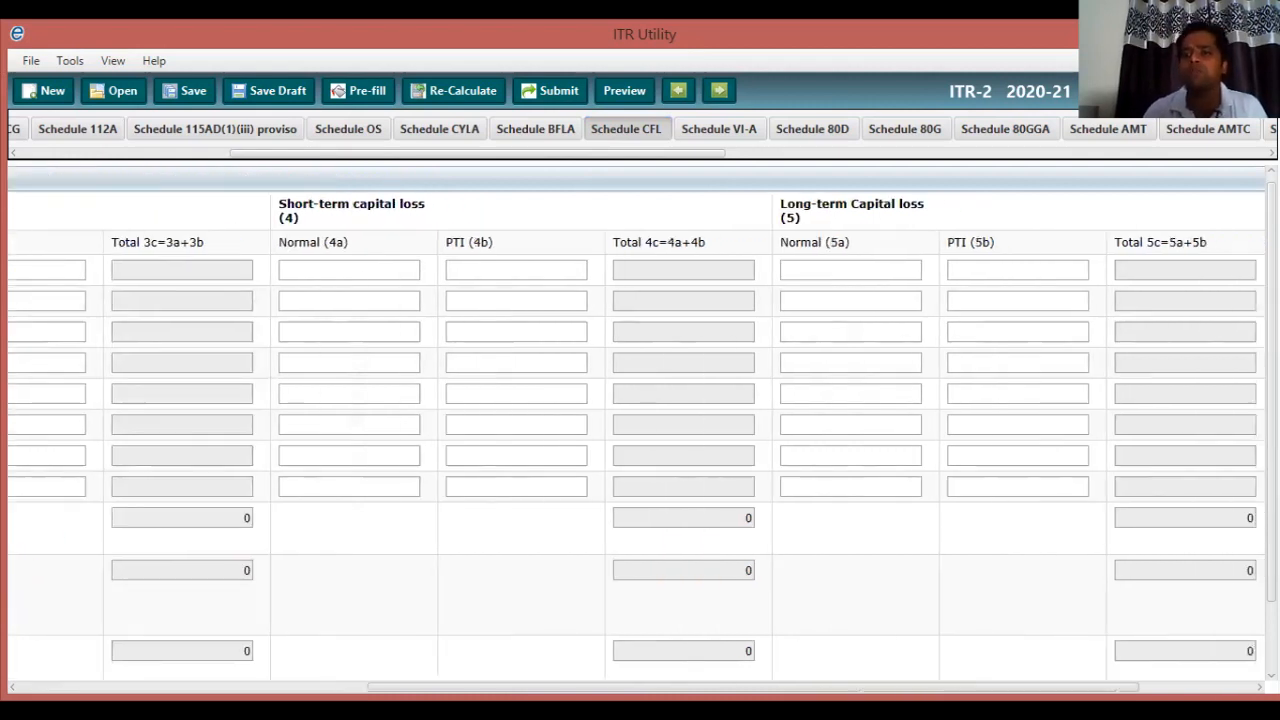
click(413, 129)
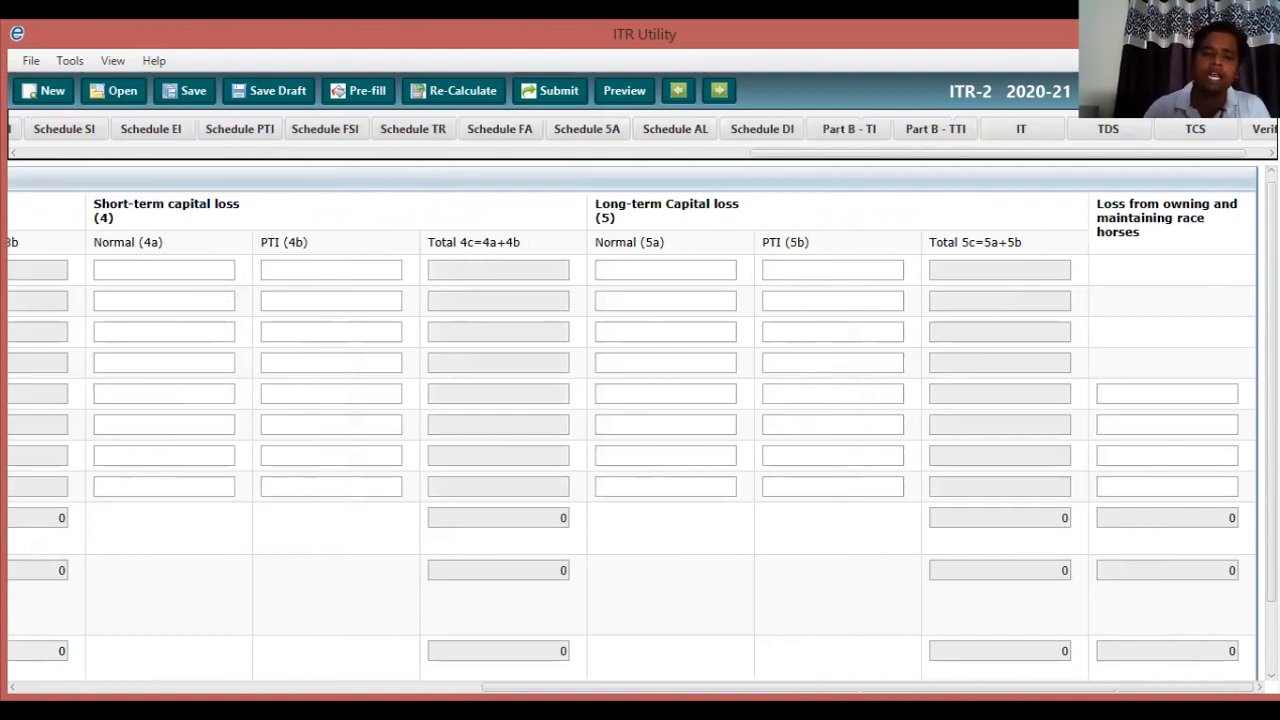
key(Left)
key(Left)
key(Left)
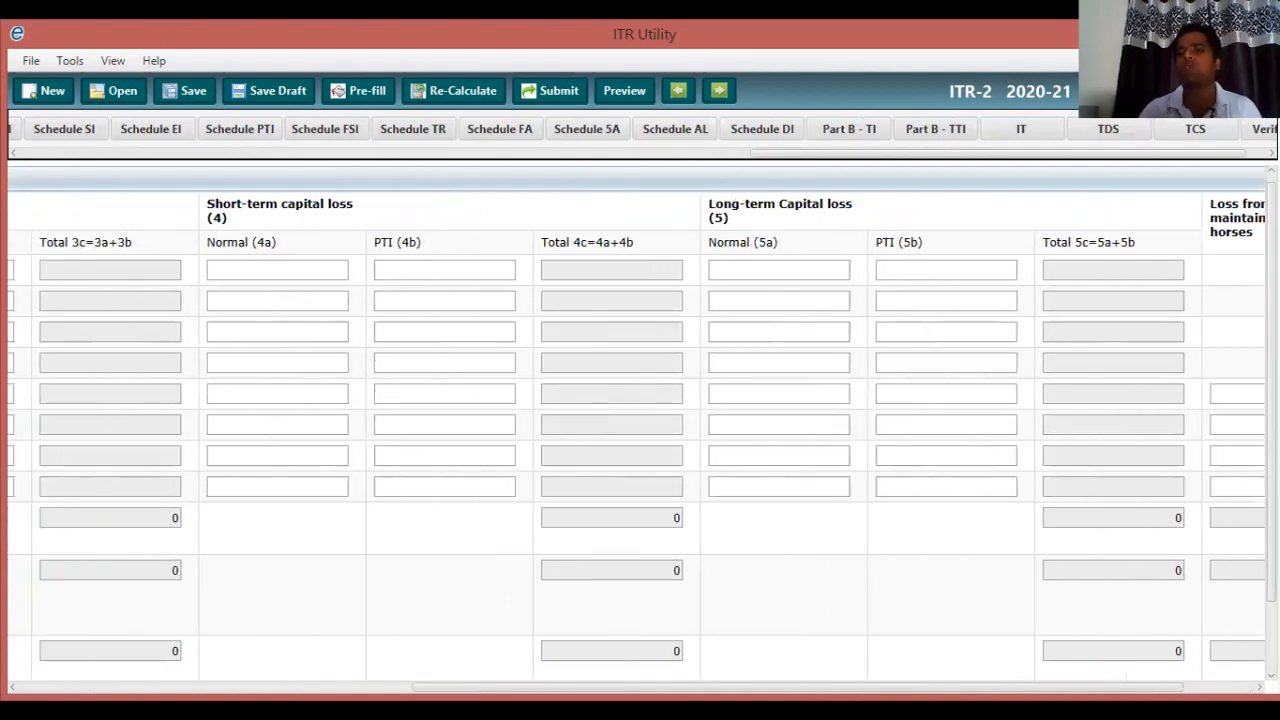
key(Left)
key(Left)
key(Left)
key(Left)
key(Left)
key(Left)
key(Left)
key(Left)
key(Left)
key(Left)
key(Left)
key(Left)
key(Left)
key(Left)
key(Left)
key(Left)
key(Left)
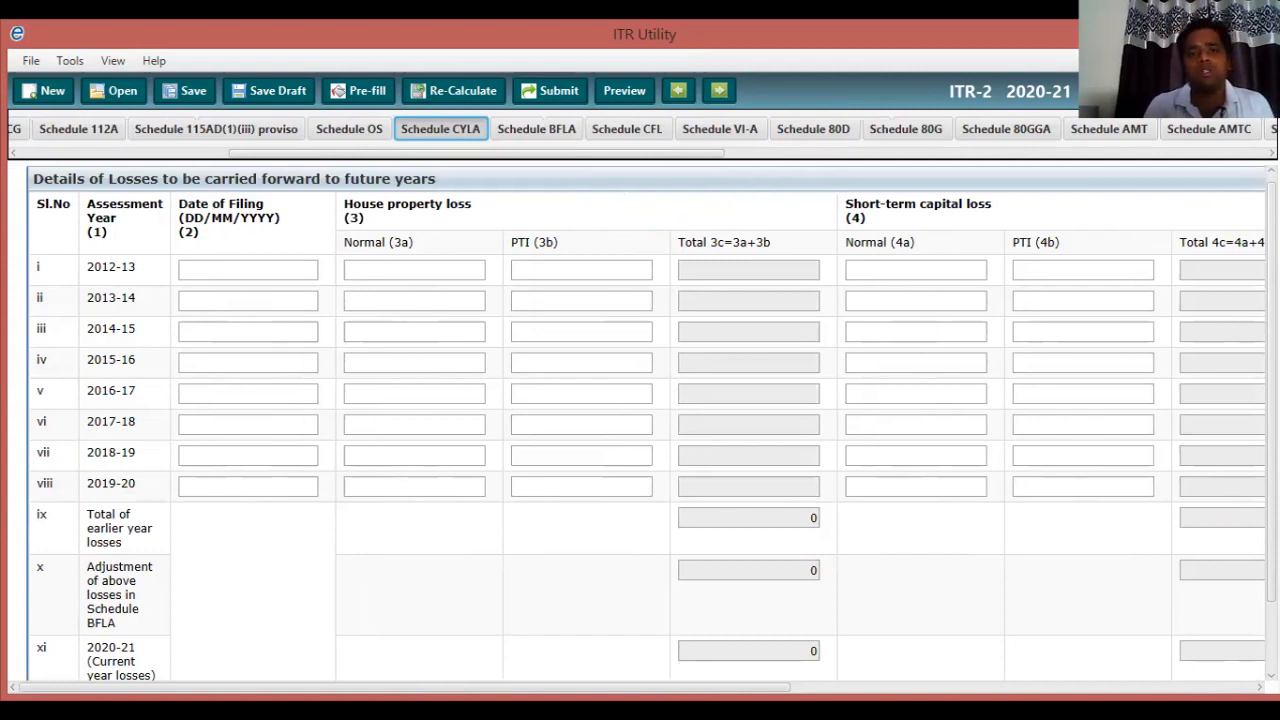
click(627, 129)
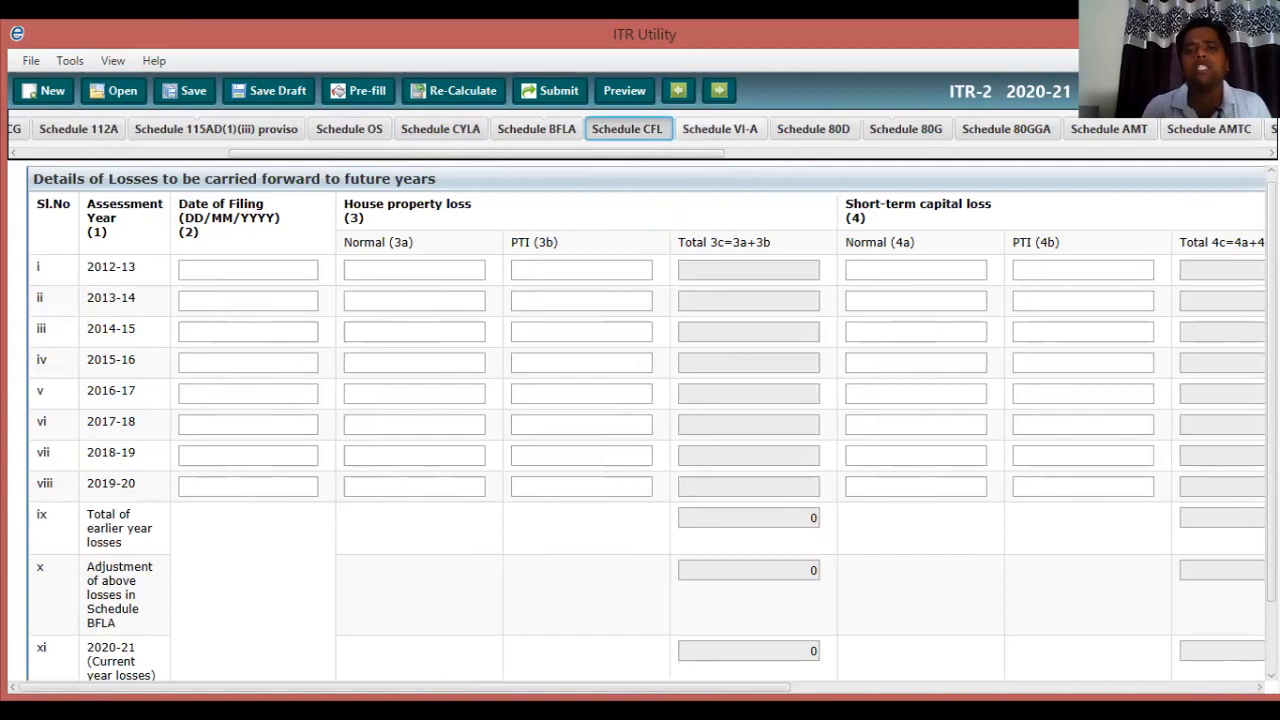
click(720, 129)
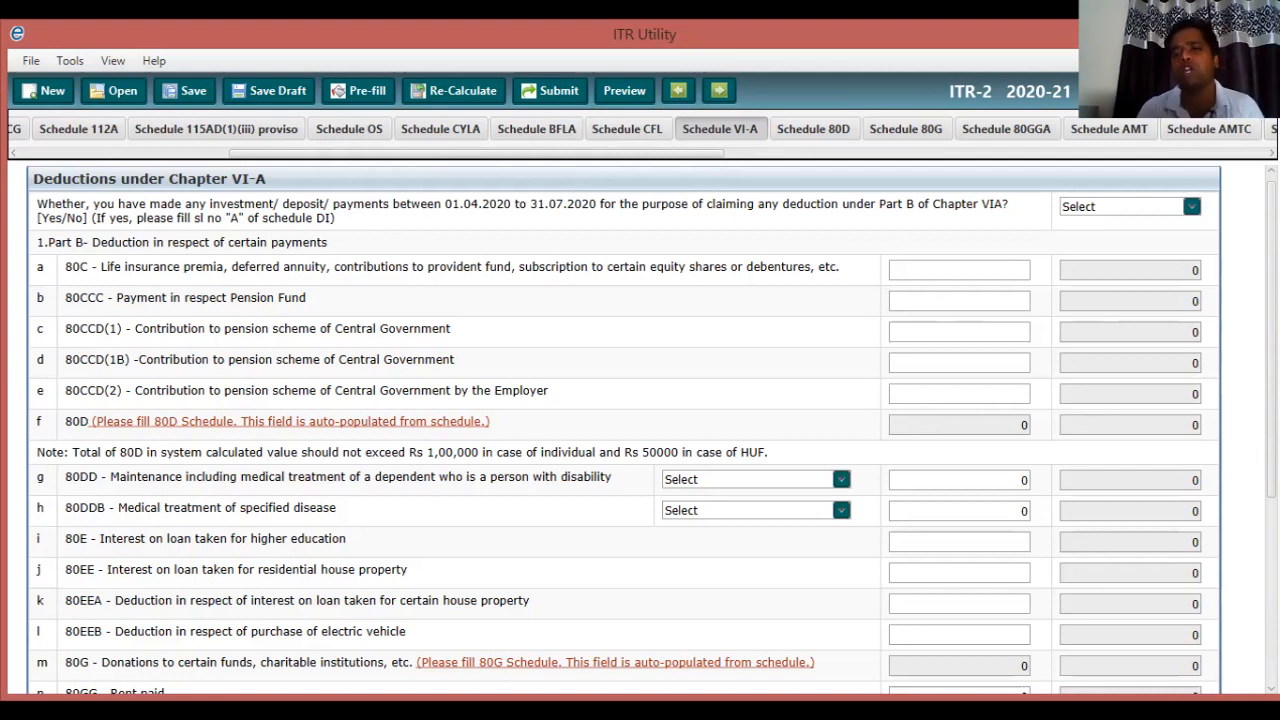
Answer No to the 01.04.2020–31.07.2020 investment question in Schedule VI-A.
click(1130, 207)
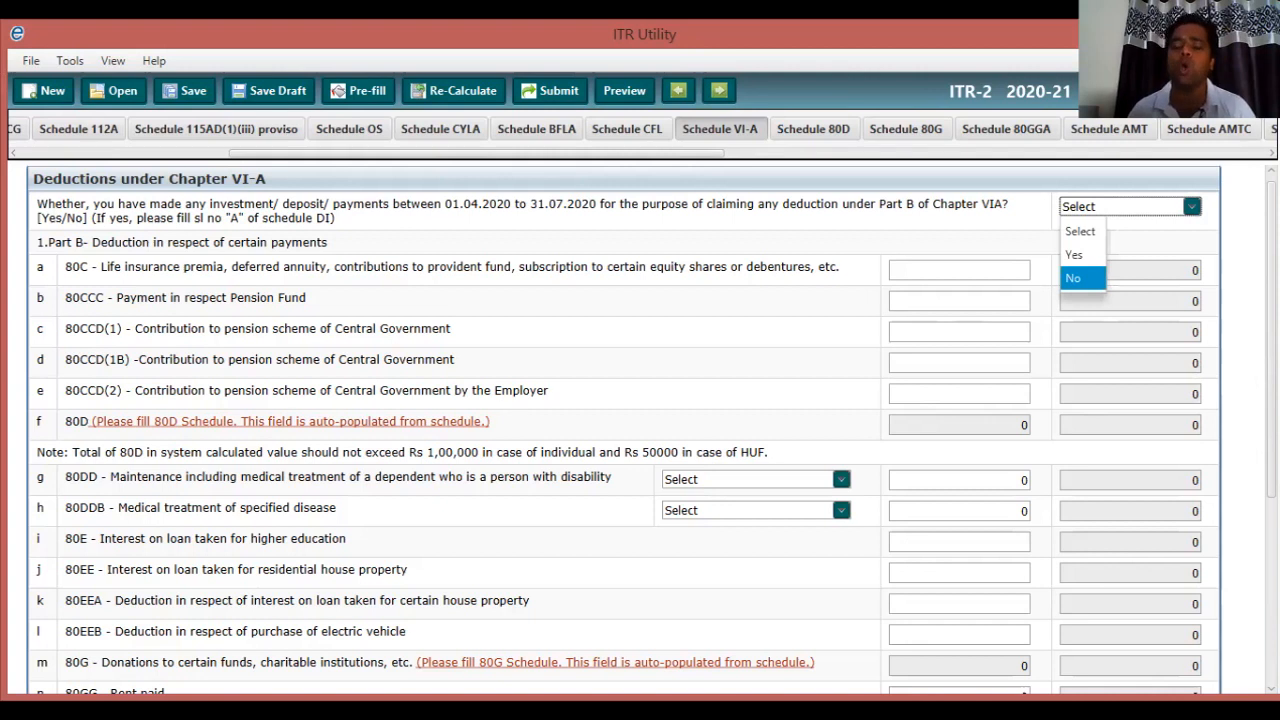
click(1082, 279)
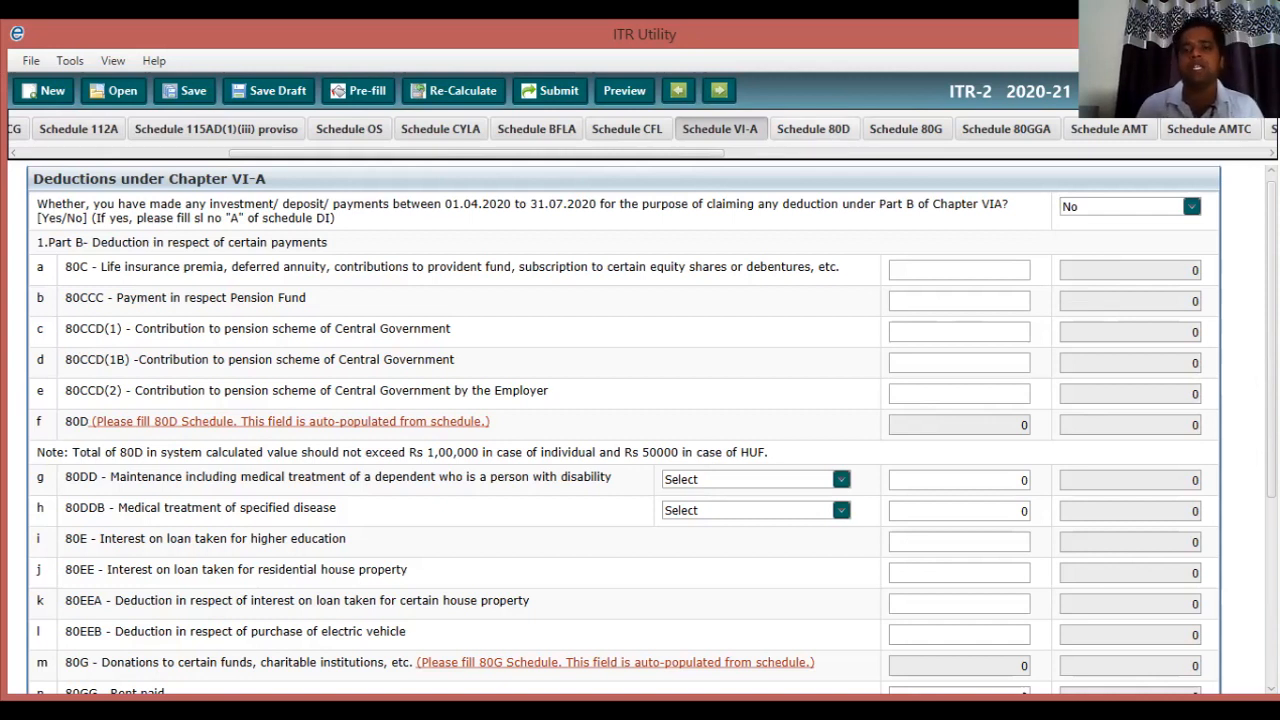
click(813, 129)
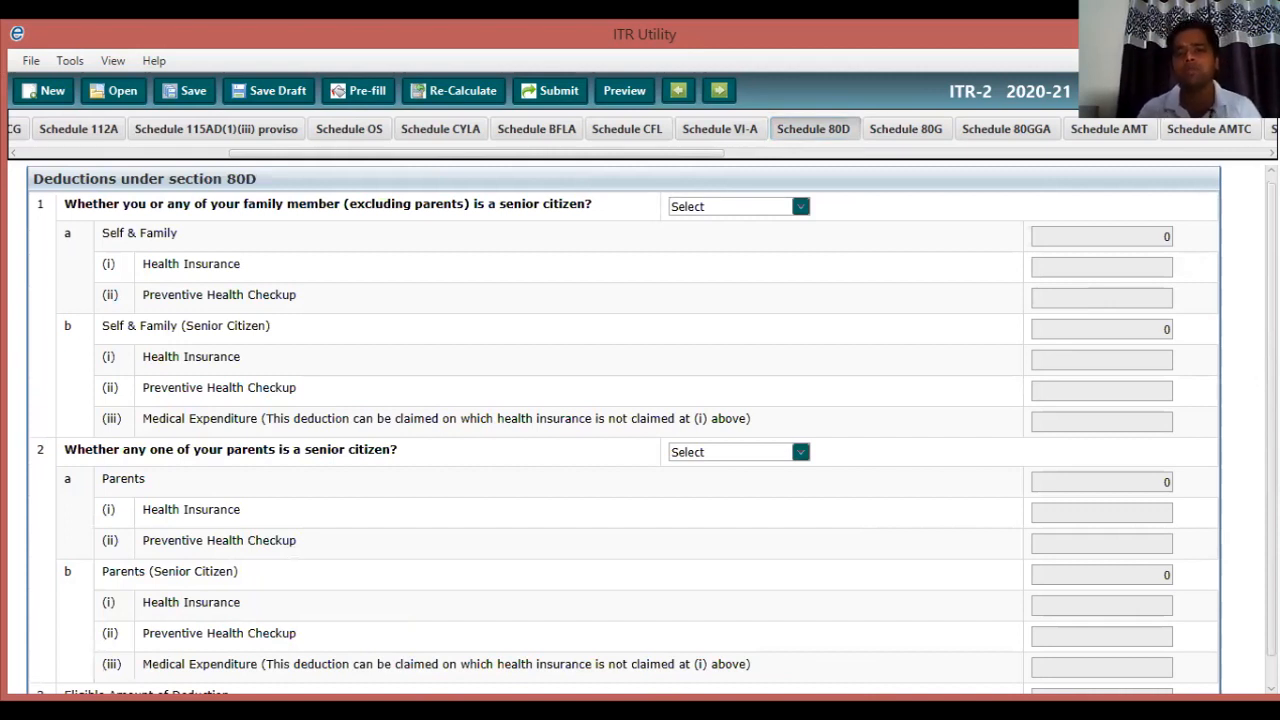
Set the 80D senior-citizen questions to 'Not claiming for Self/ Family' and 'Not claiming for Parents'.
click(800, 206)
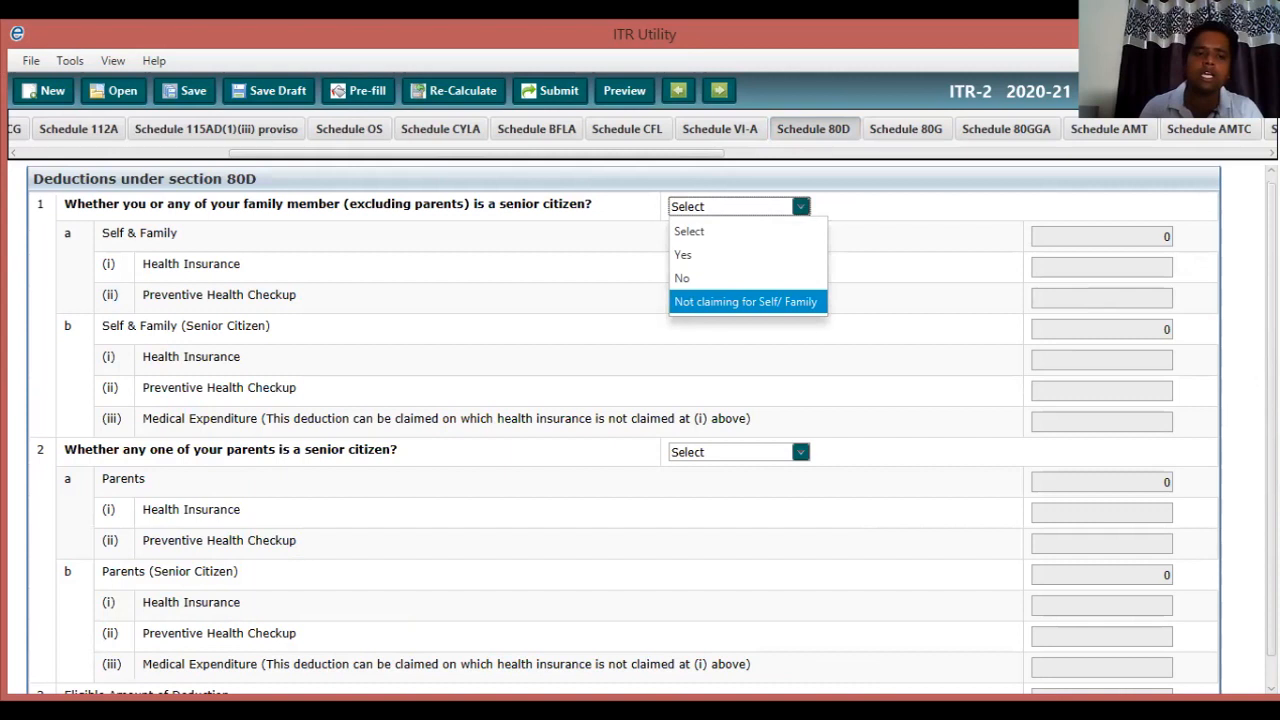
click(745, 301)
click(800, 452)
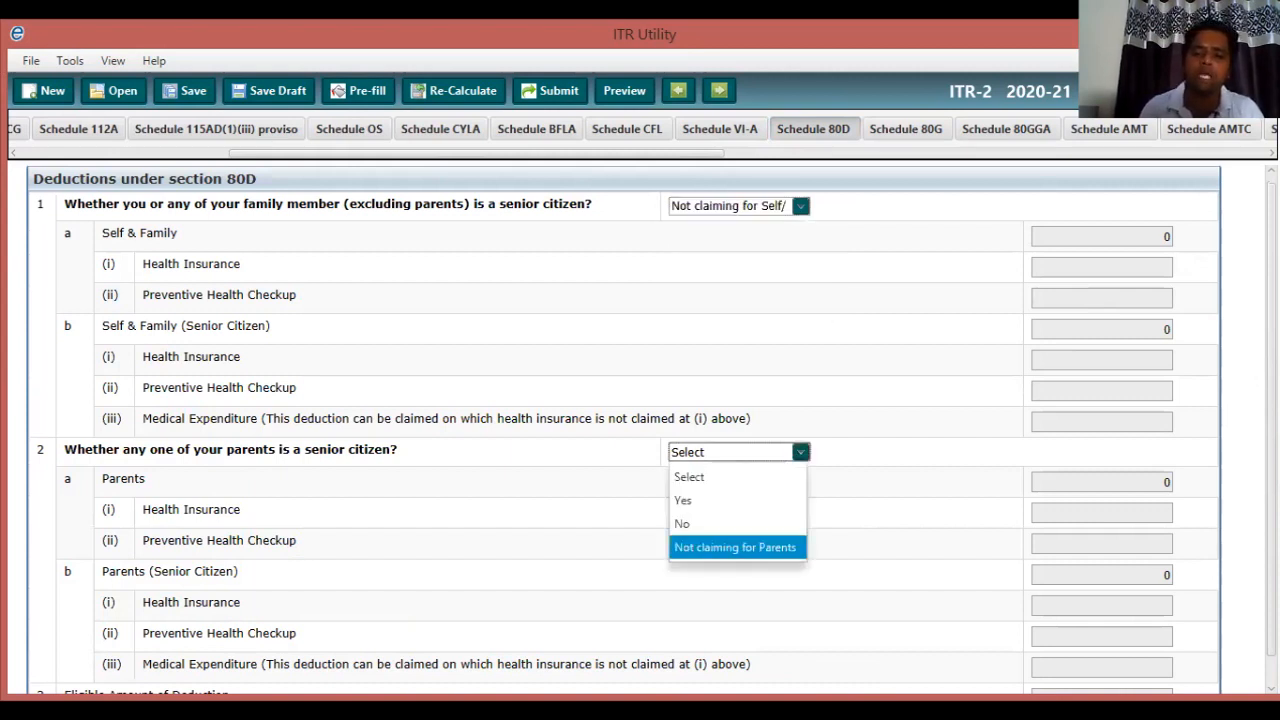
click(735, 547)
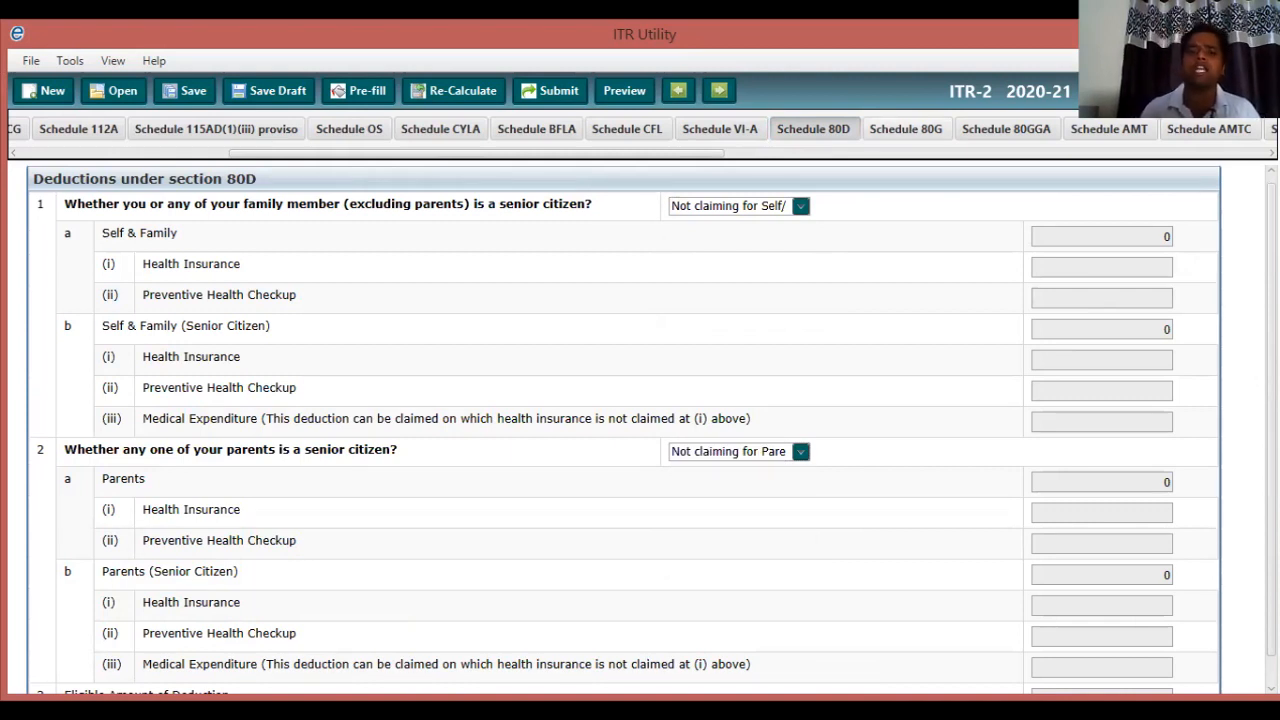
click(906, 129)
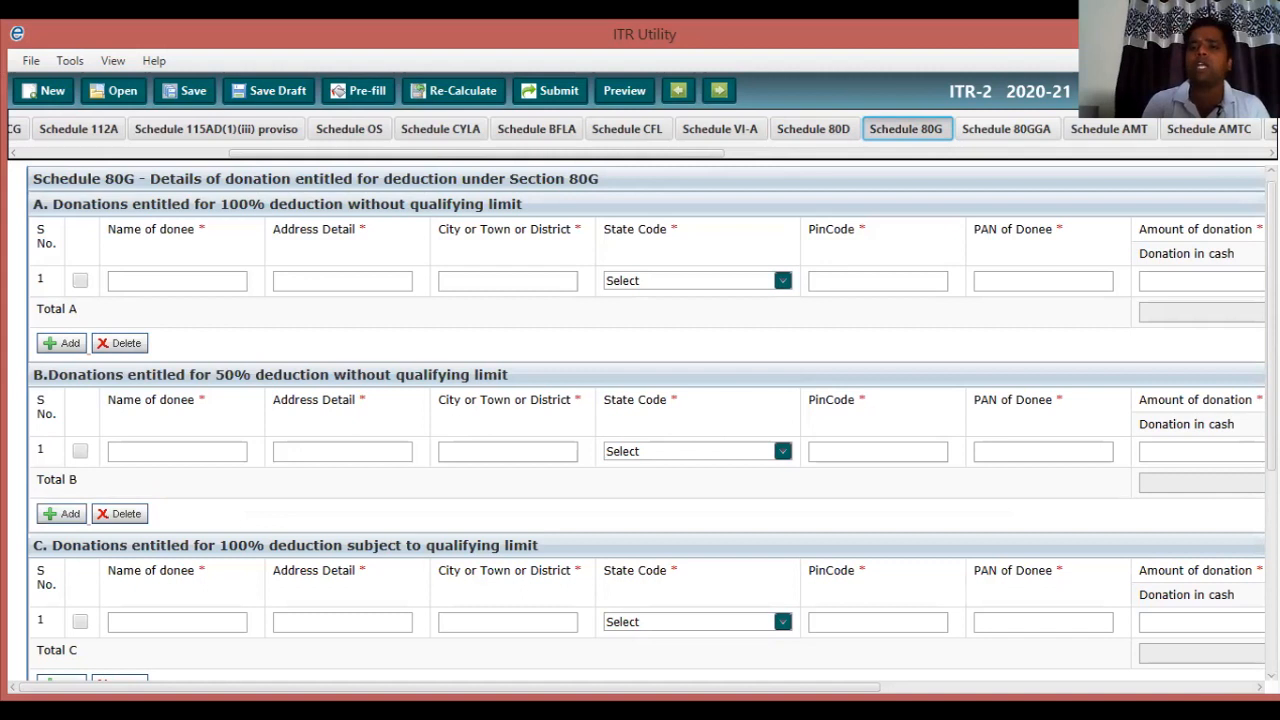
Pass the blank 80GGA schedule and reach the AMT computation showing 437270 income.
click(1006, 129)
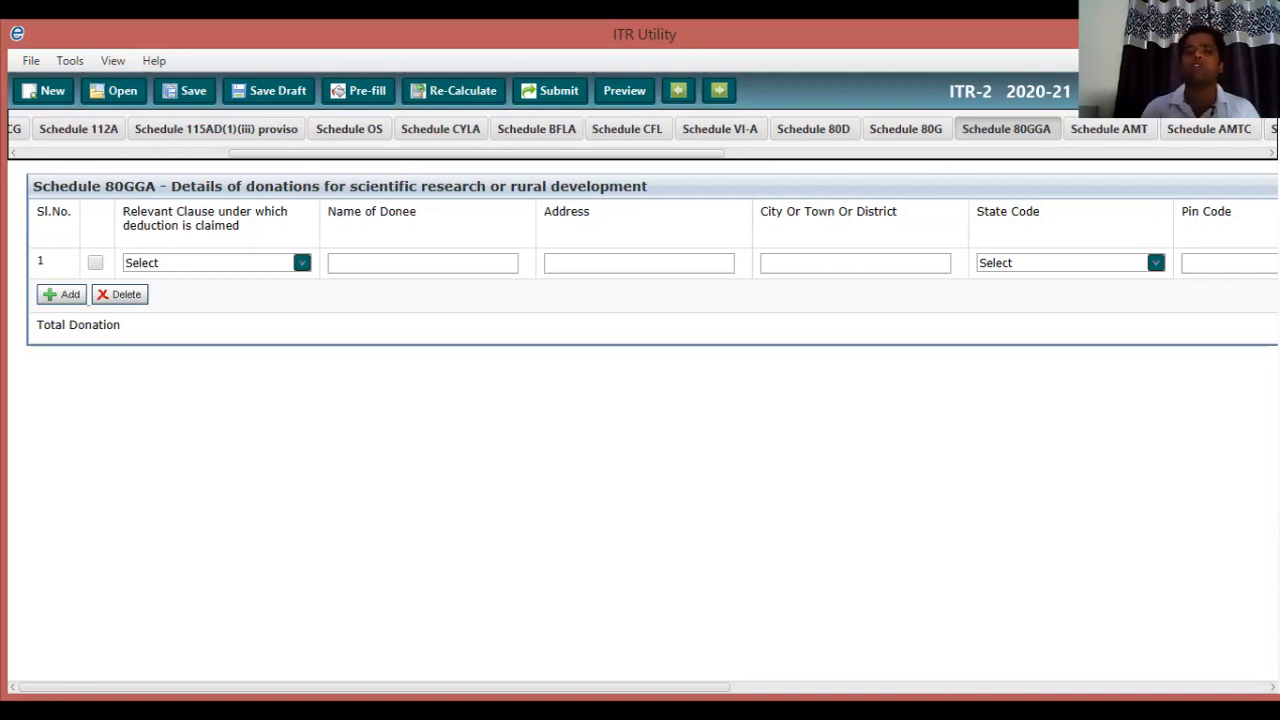
click(1109, 129)
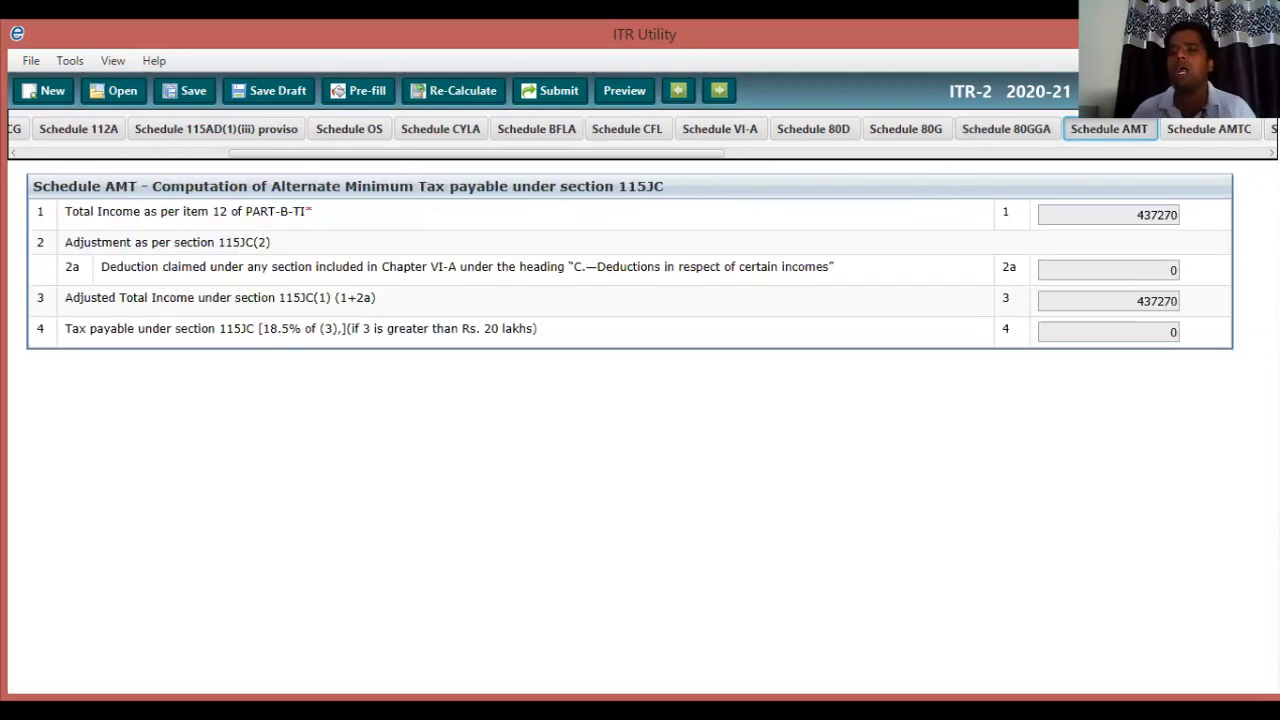
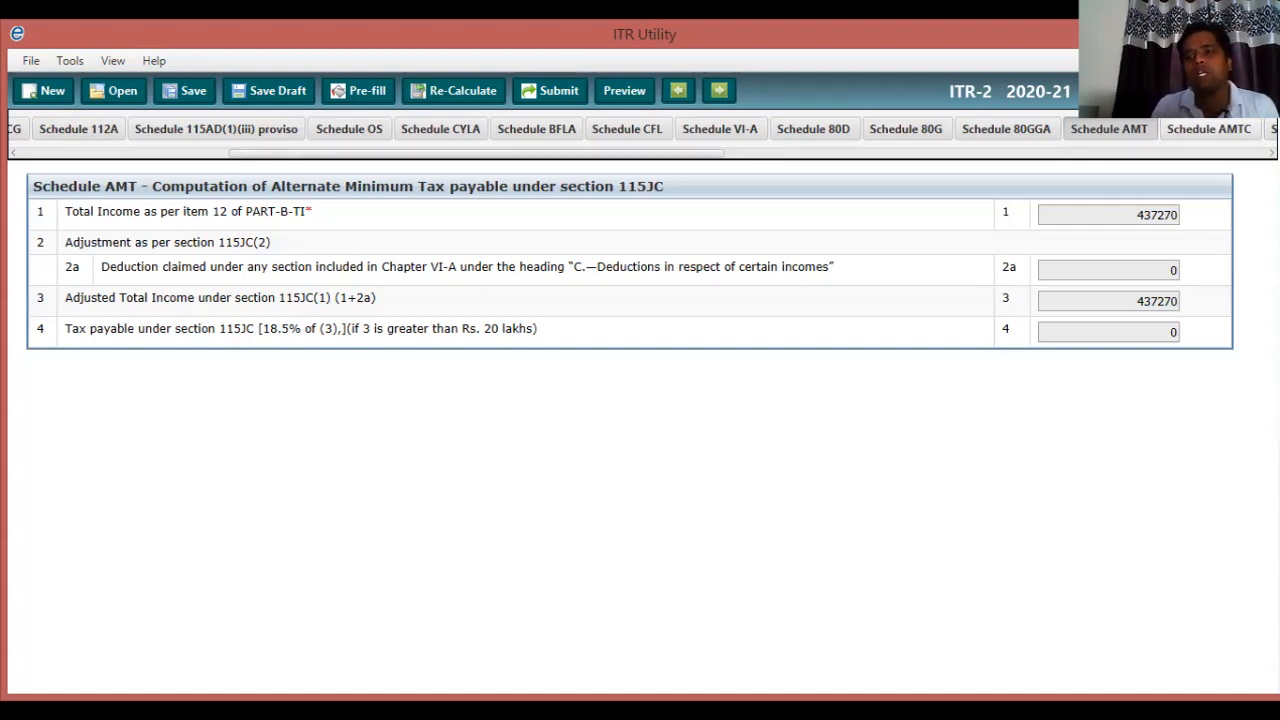
Pass Schedule AMTC and bring up the blank Schedule SPI for spouse or minor child income.
click(1209, 129)
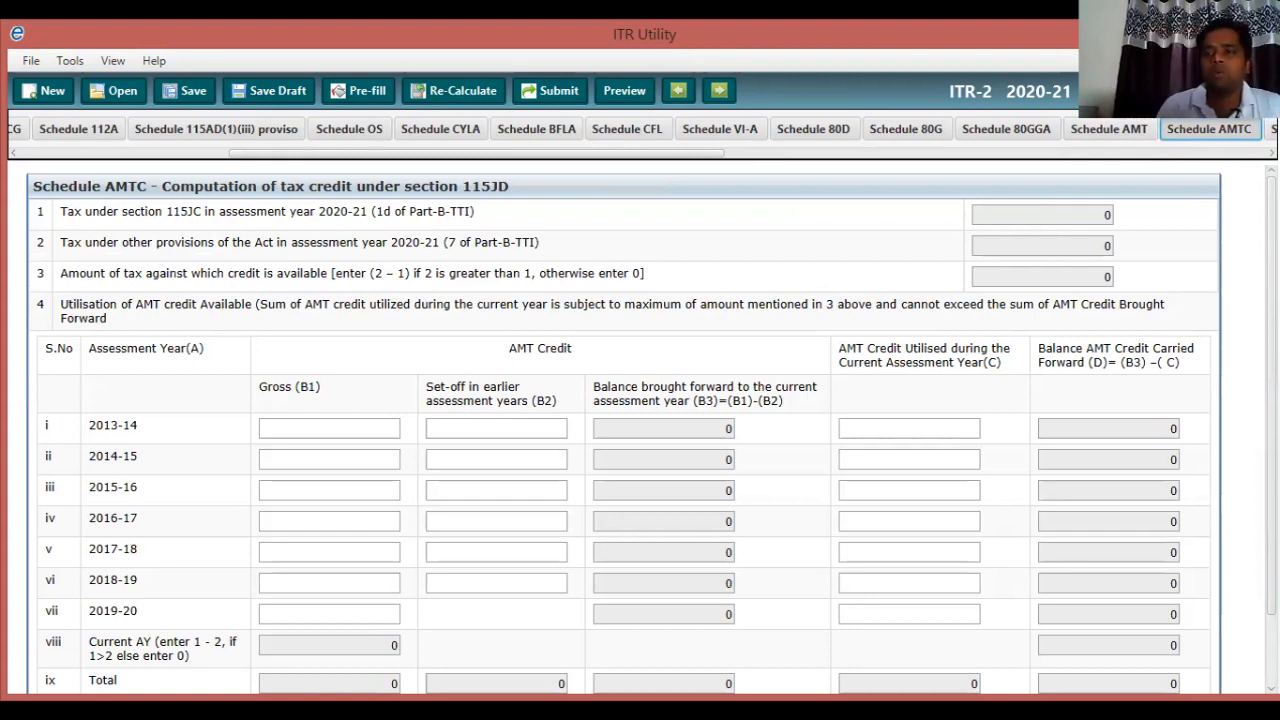
drag(560, 153, 830, 153)
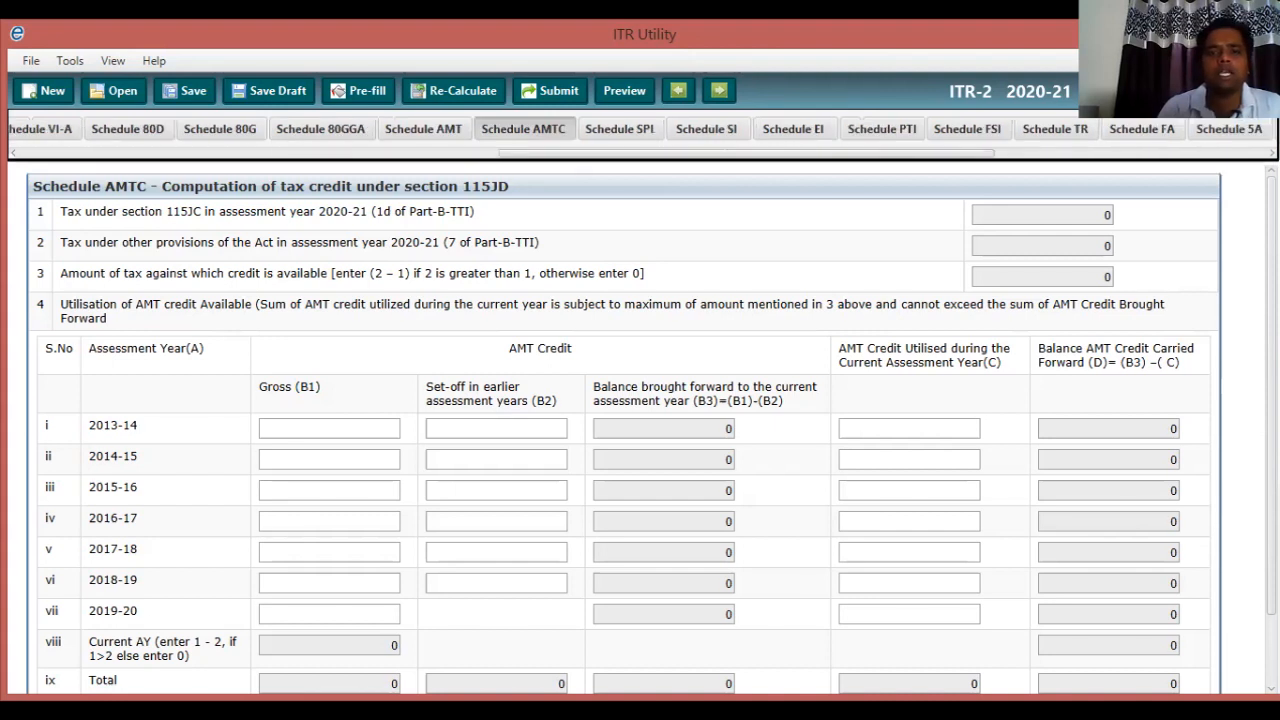
click(620, 129)
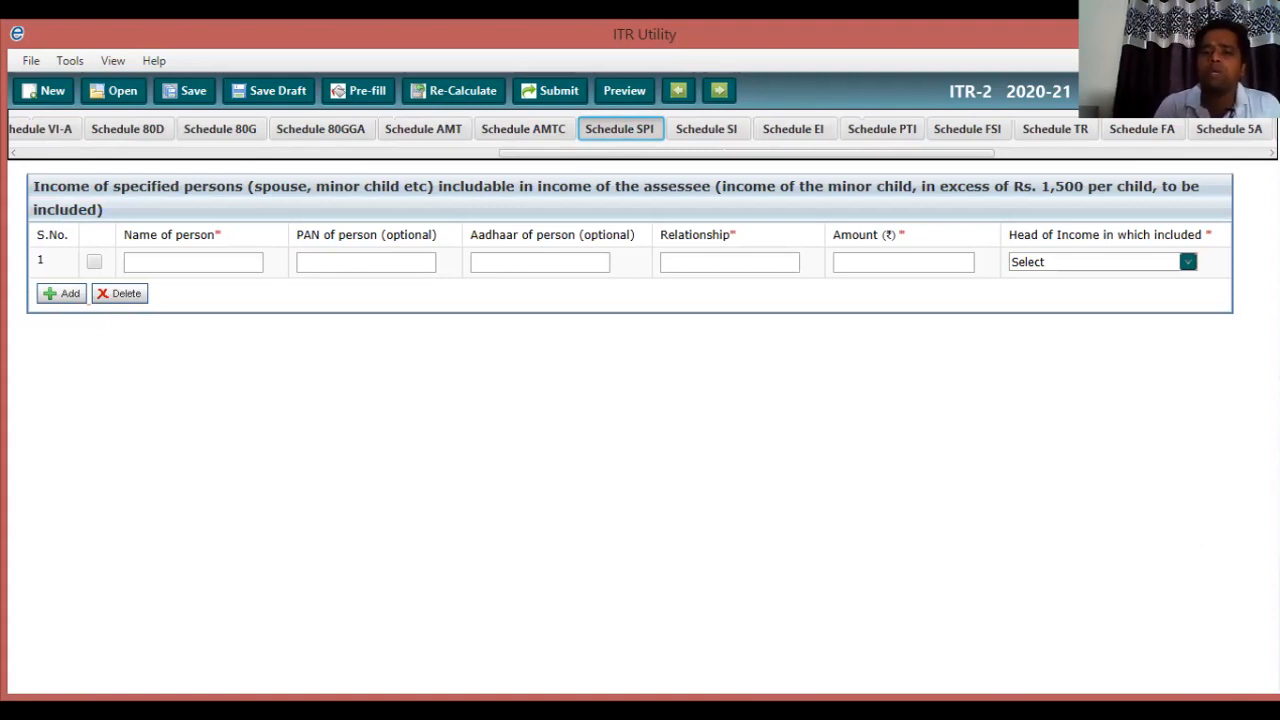
Leave Schedule SPI's amount and head of income empty, and view Schedule SI's 111A gains of 2168.
click(903, 262)
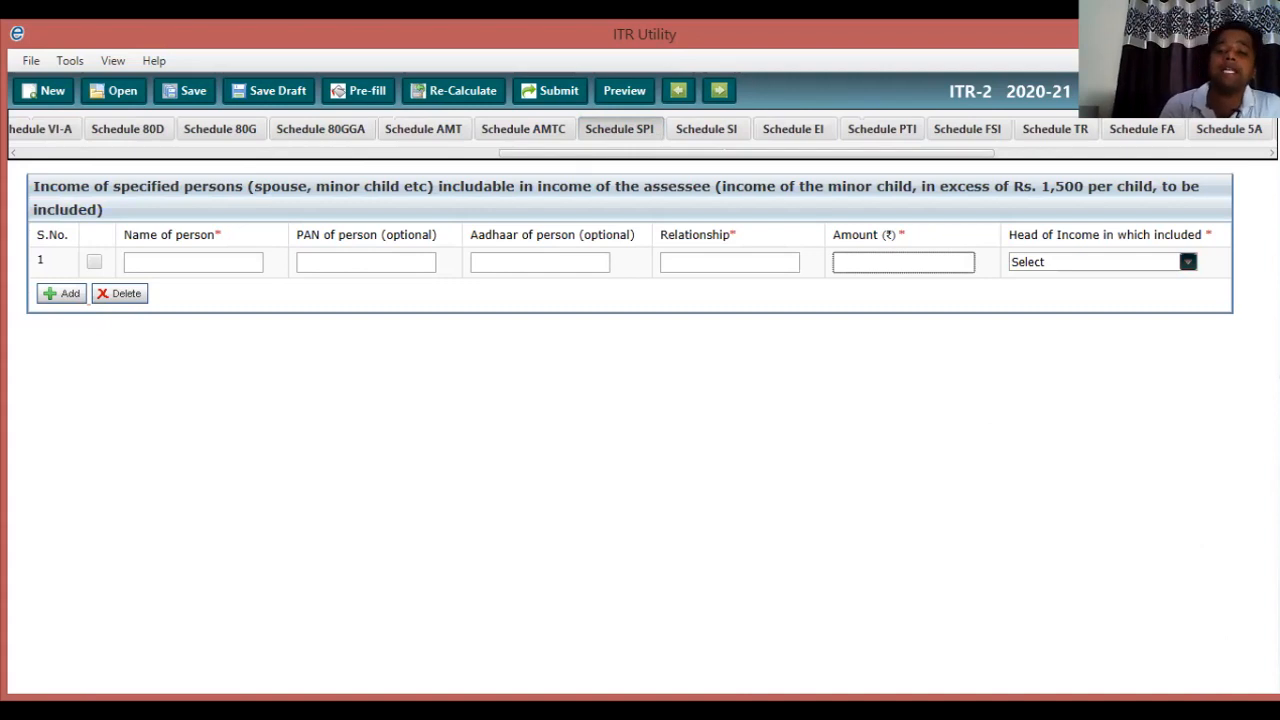
click(1187, 261)
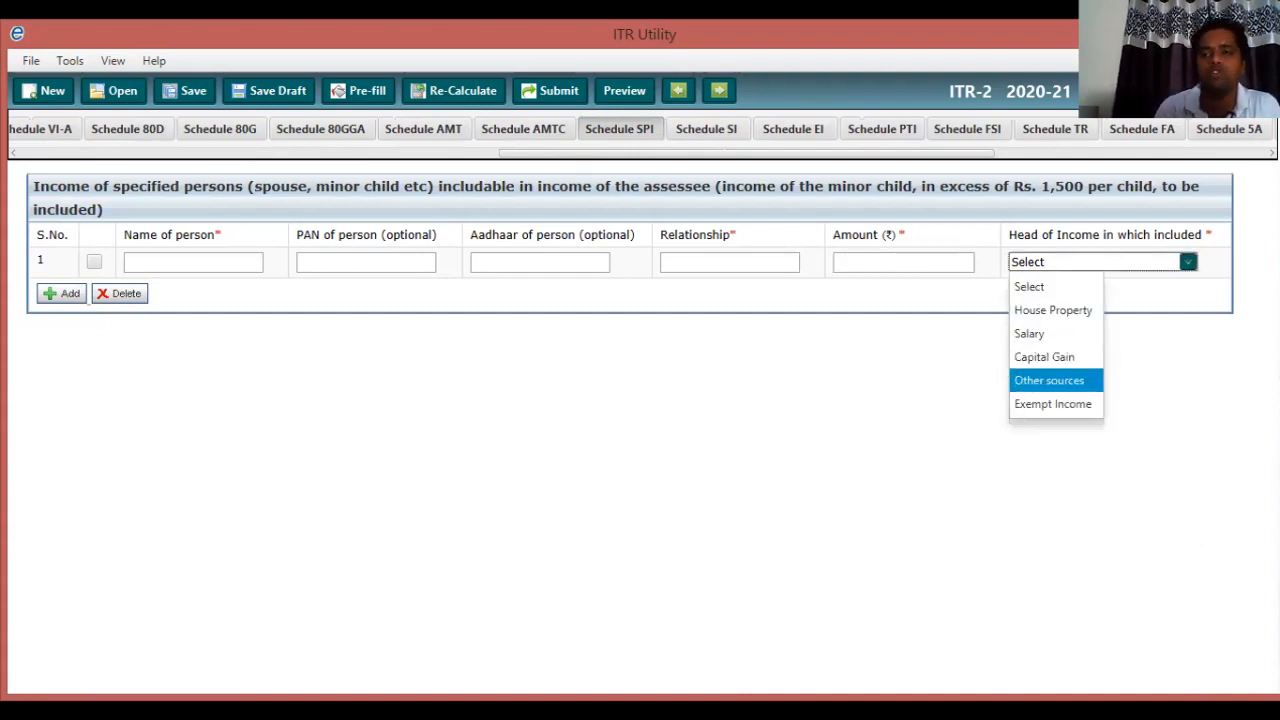
click(1150, 390)
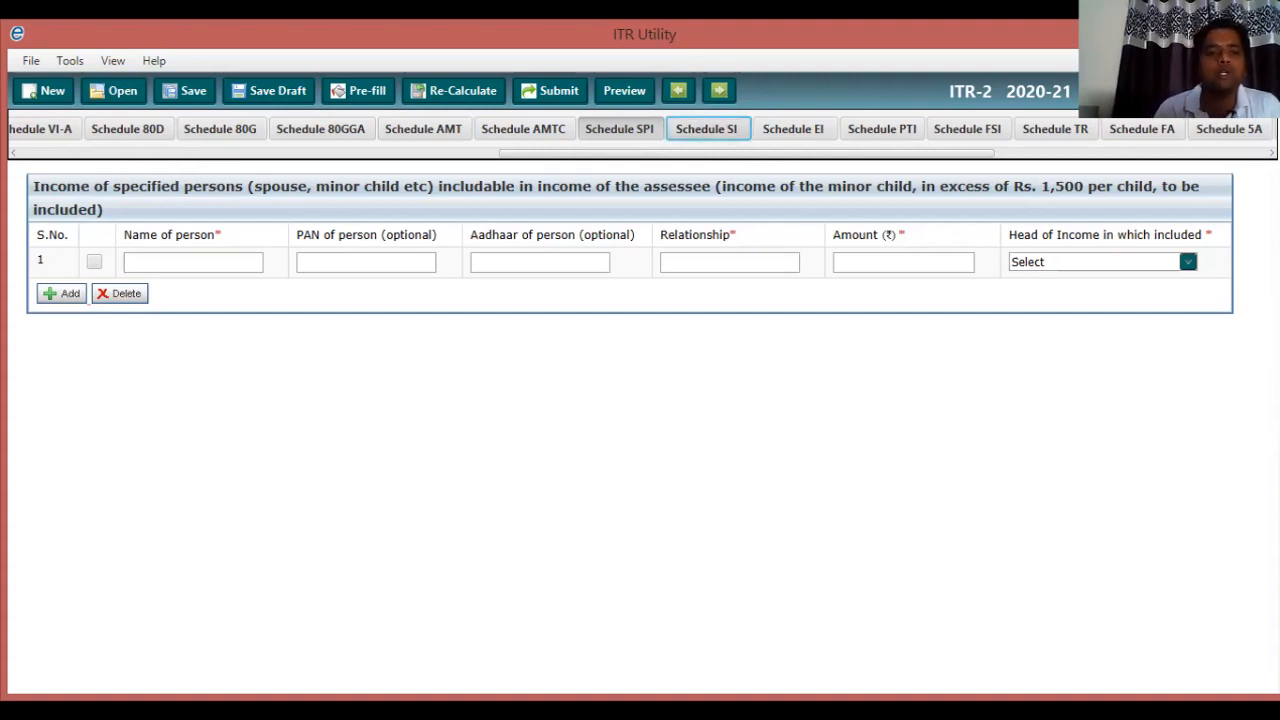
click(706, 129)
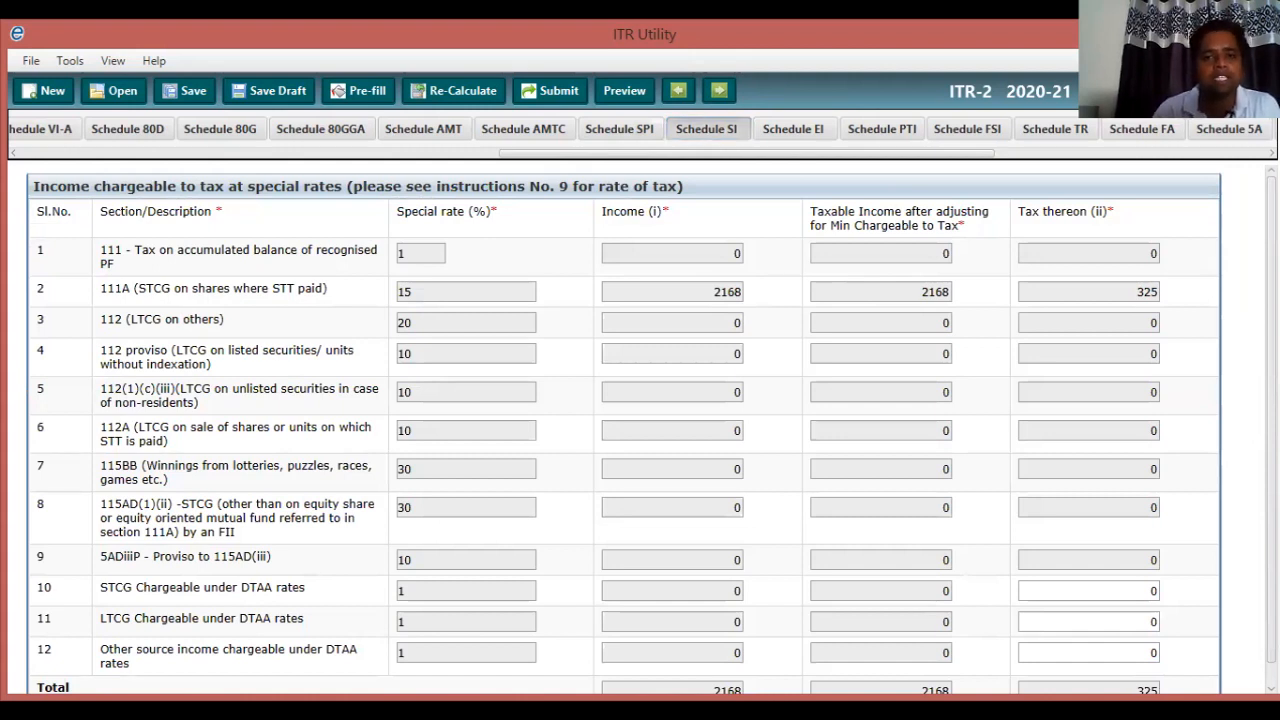
scroll(650, 430, down, 1)
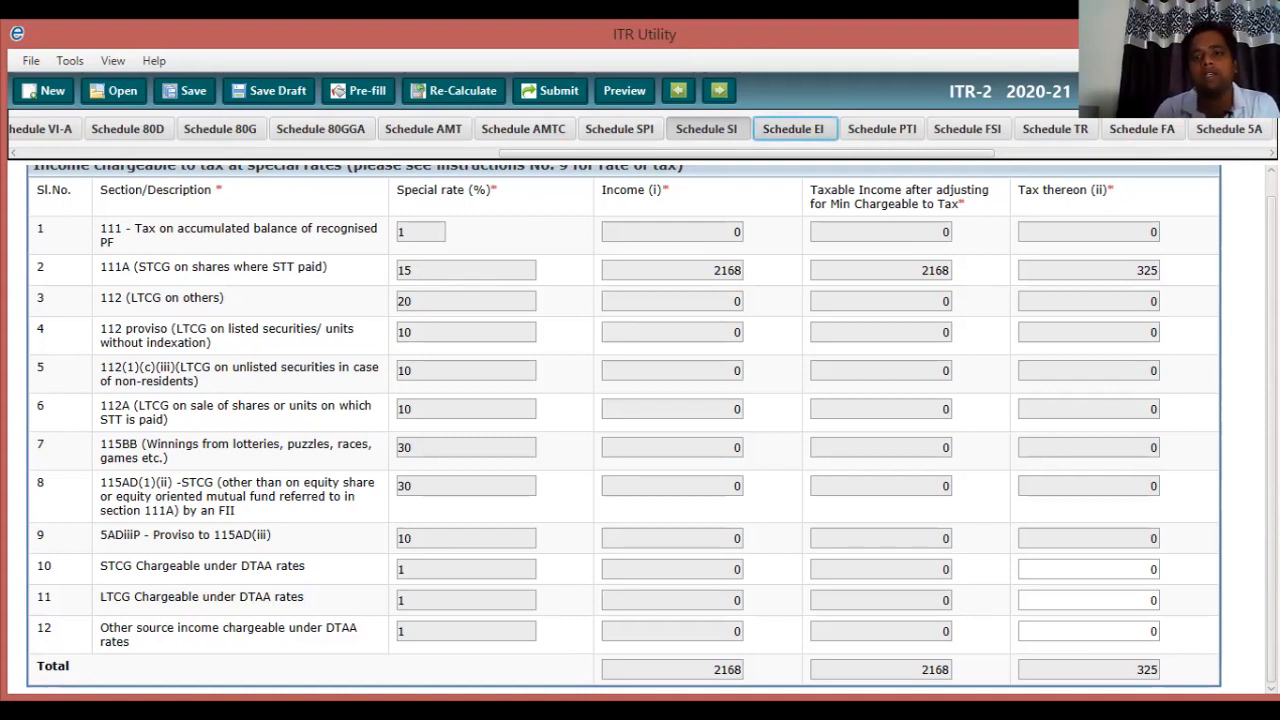
Enter 210 as dividend income from a domestic company in Schedule EI, leaving interest income at 0.
click(793, 129)
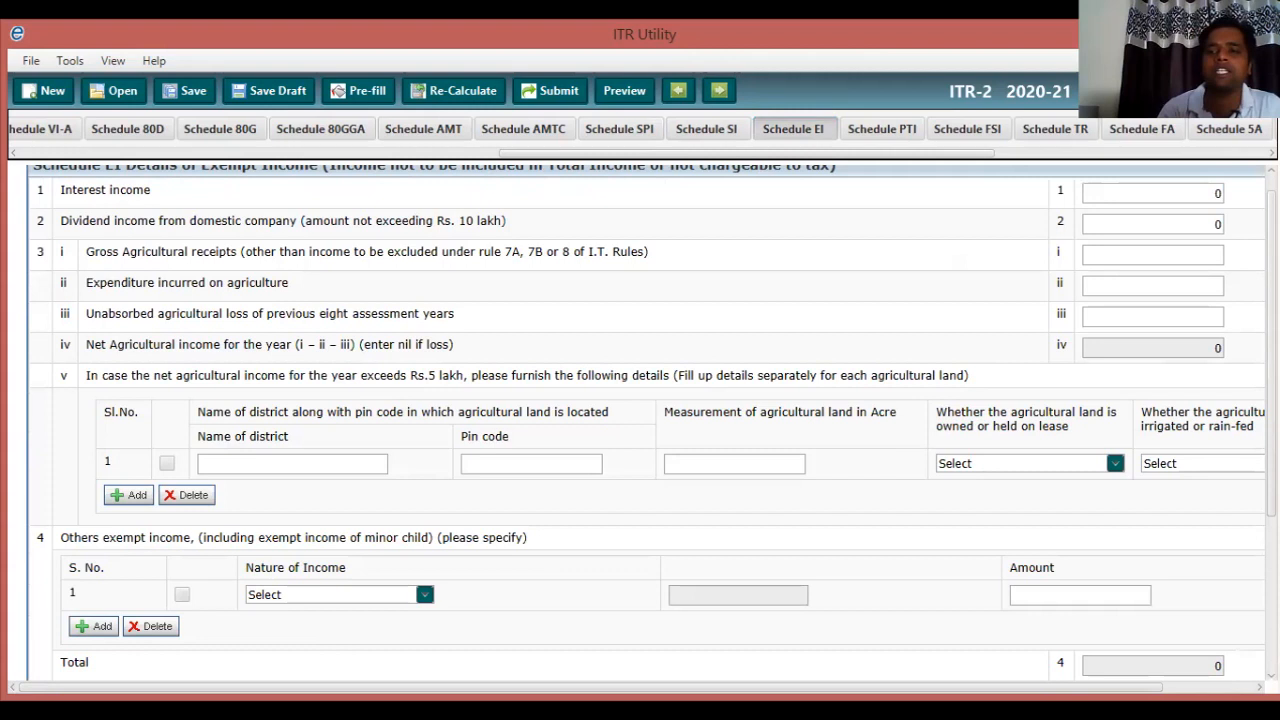
click(1160, 224)
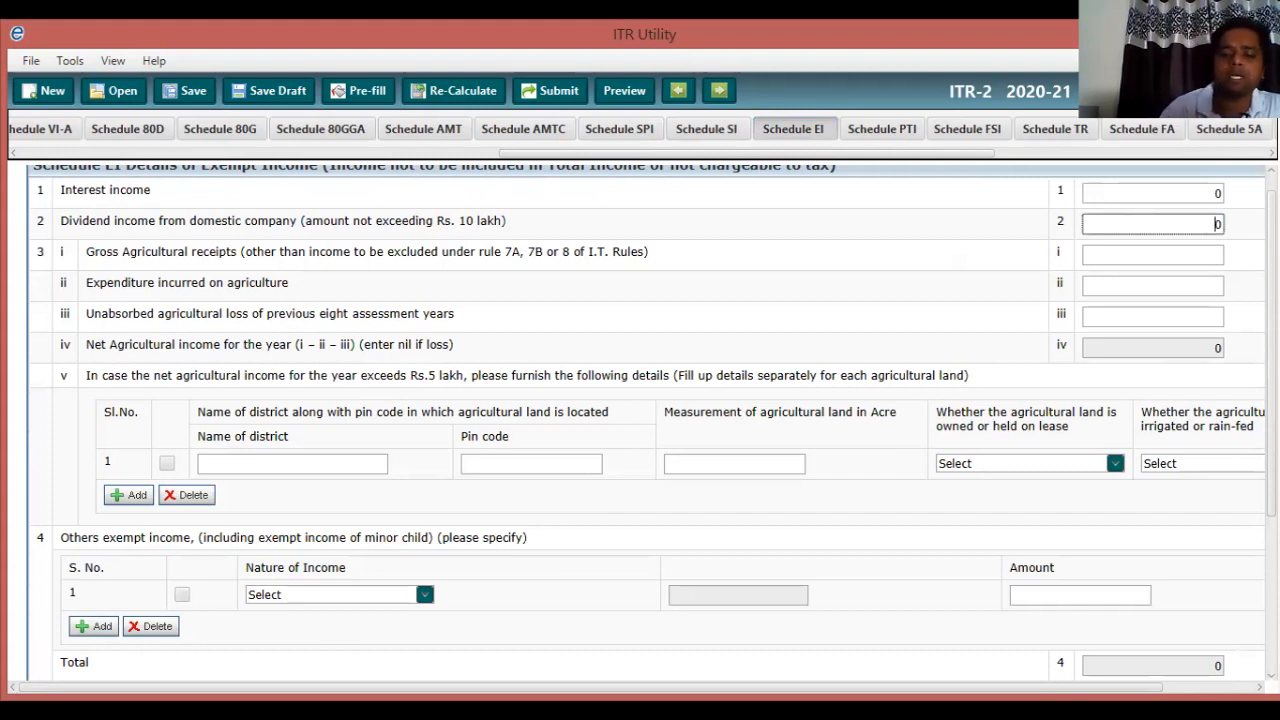
key(Delete)
text(210)
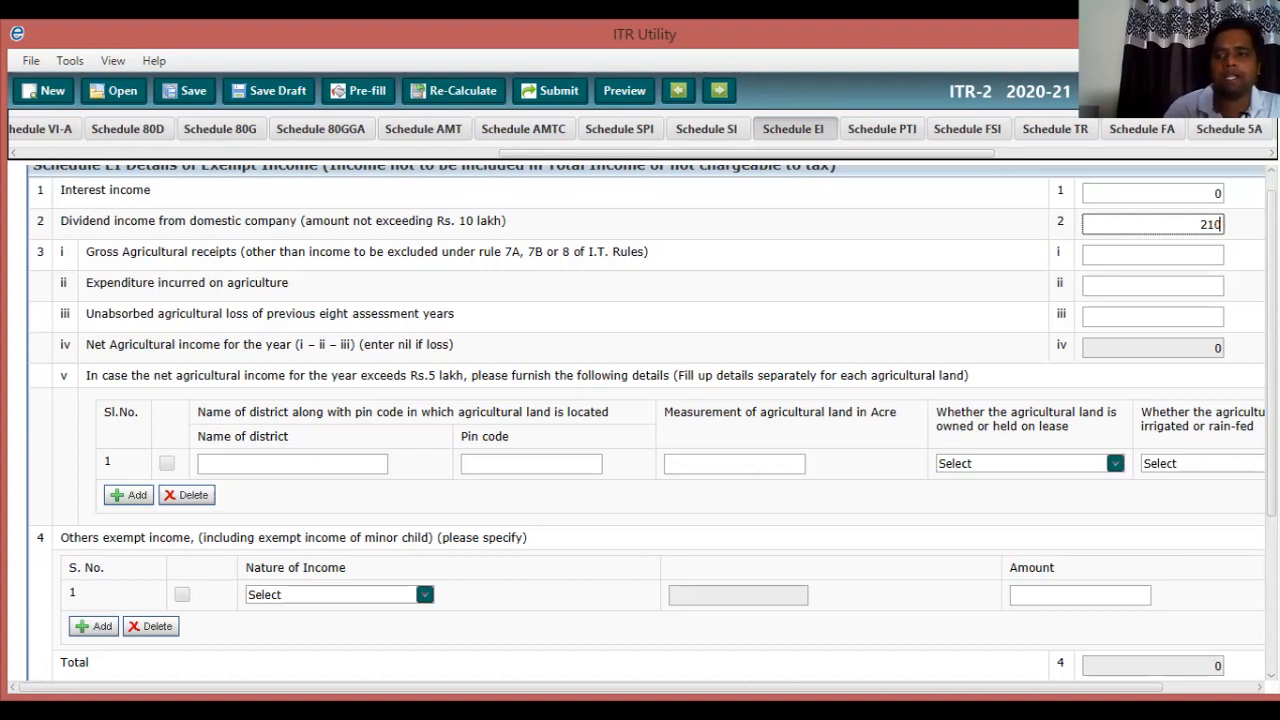
key(shift+Tab)
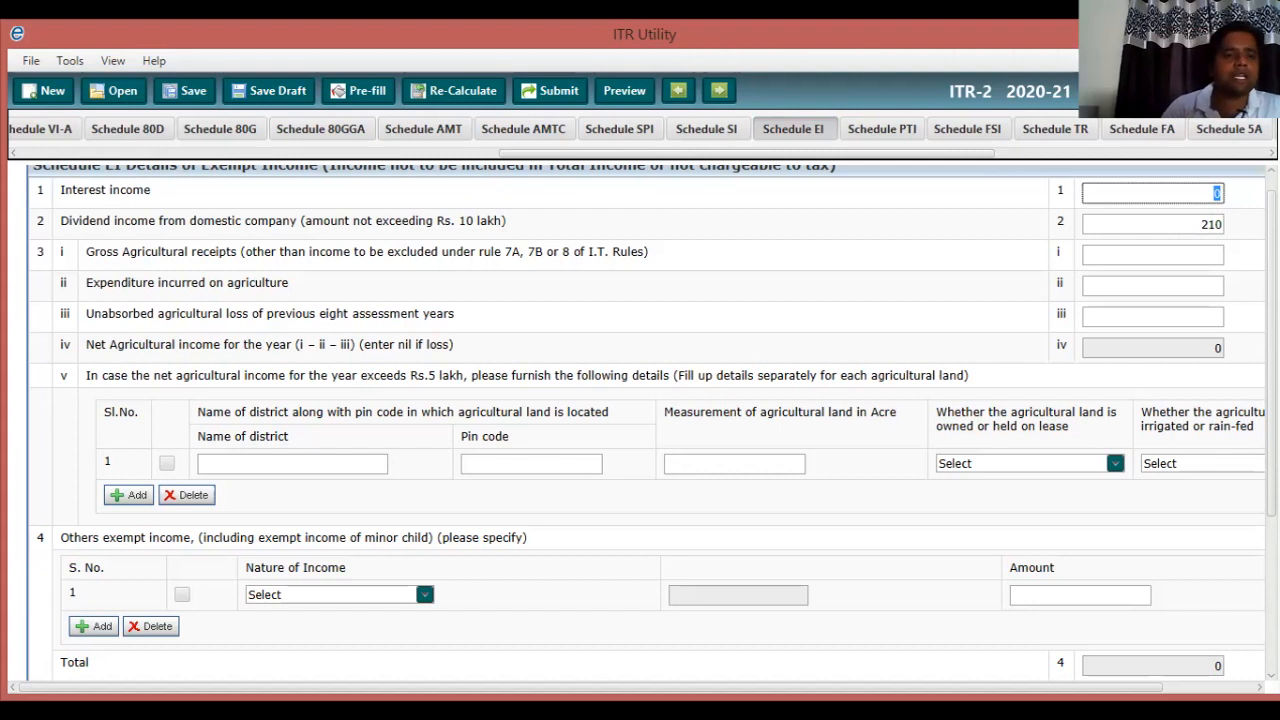
key(Tab)
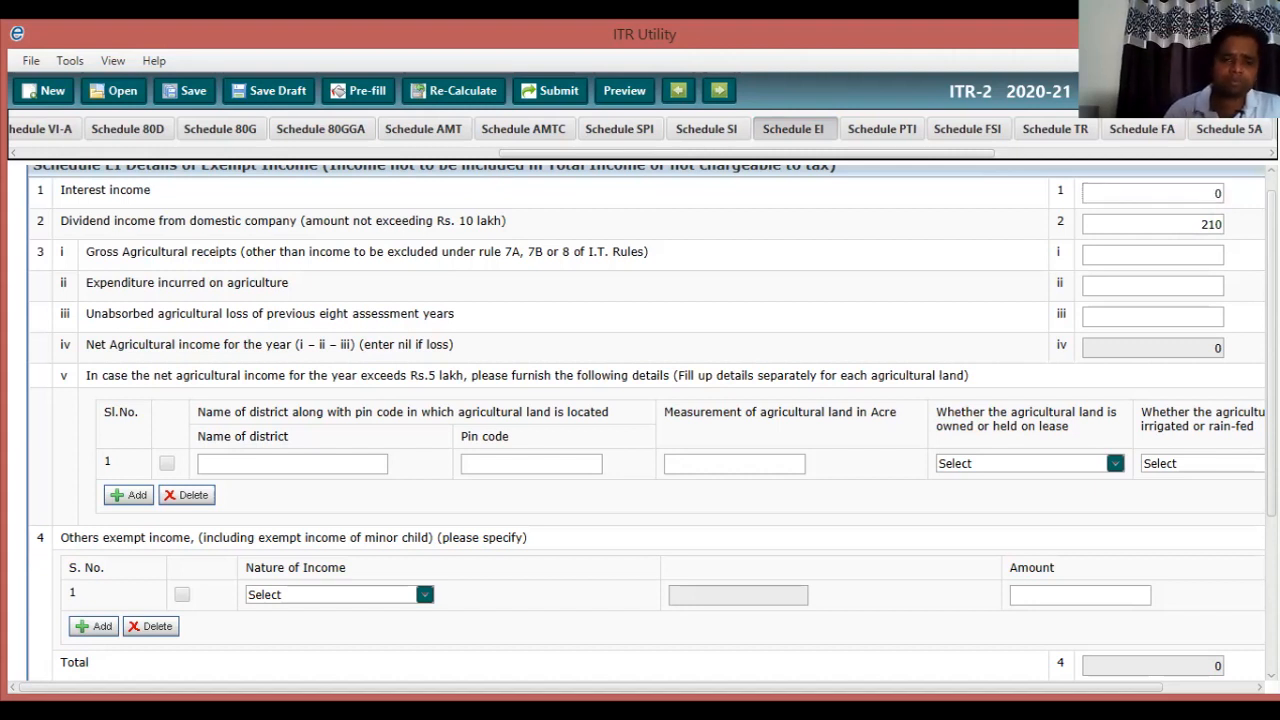
Try Any Other as the nature of other exempt income, then reset it to Select.
scroll(640, 420, down, 1)
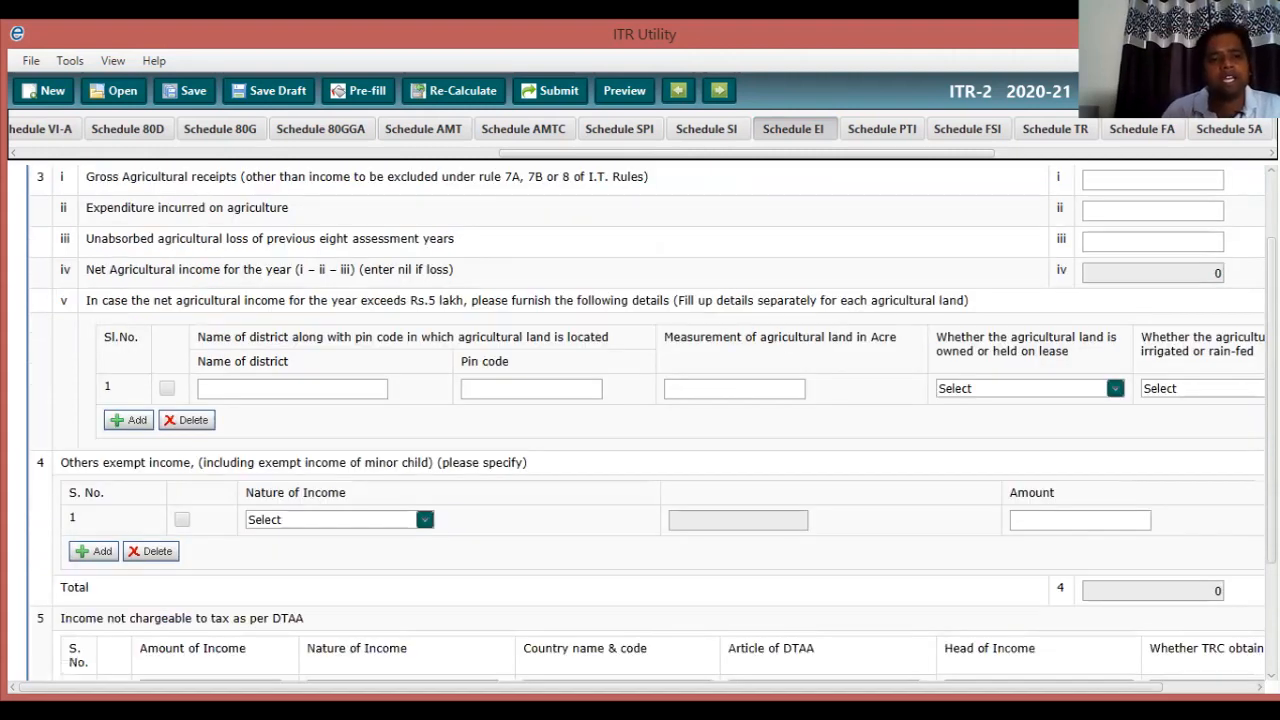
scroll(640, 420, down, 1)
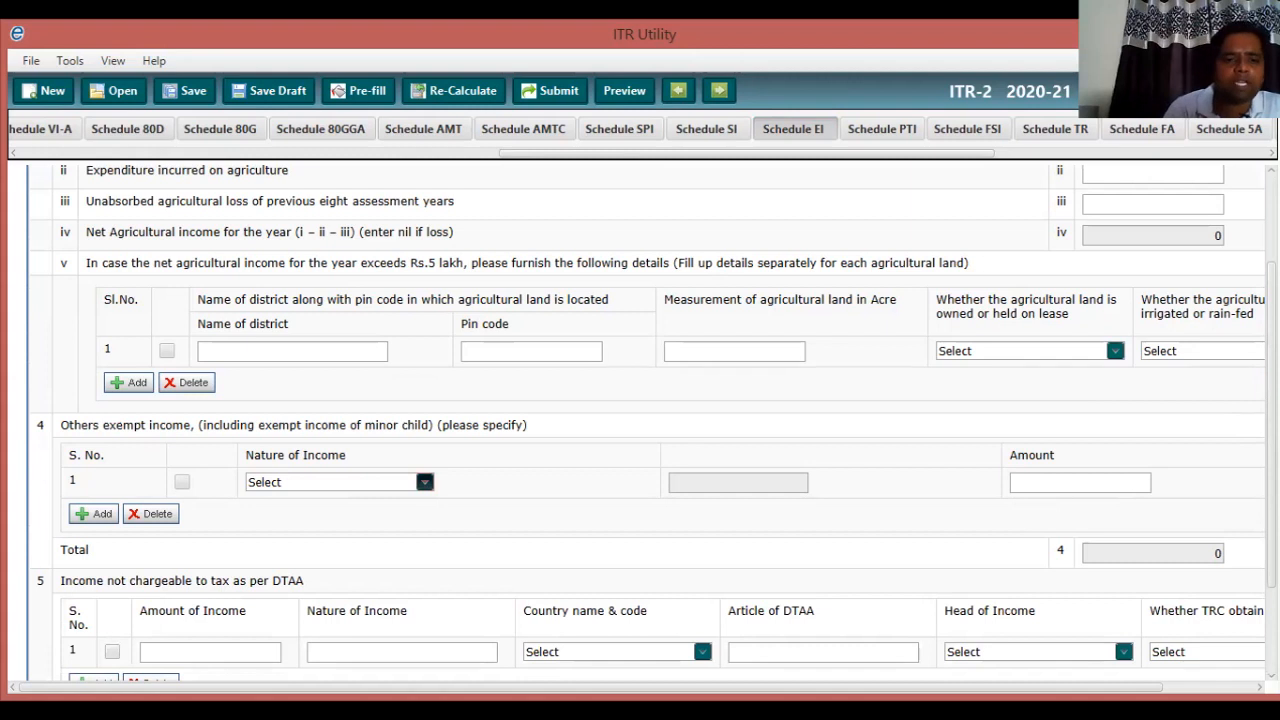
click(424, 482)
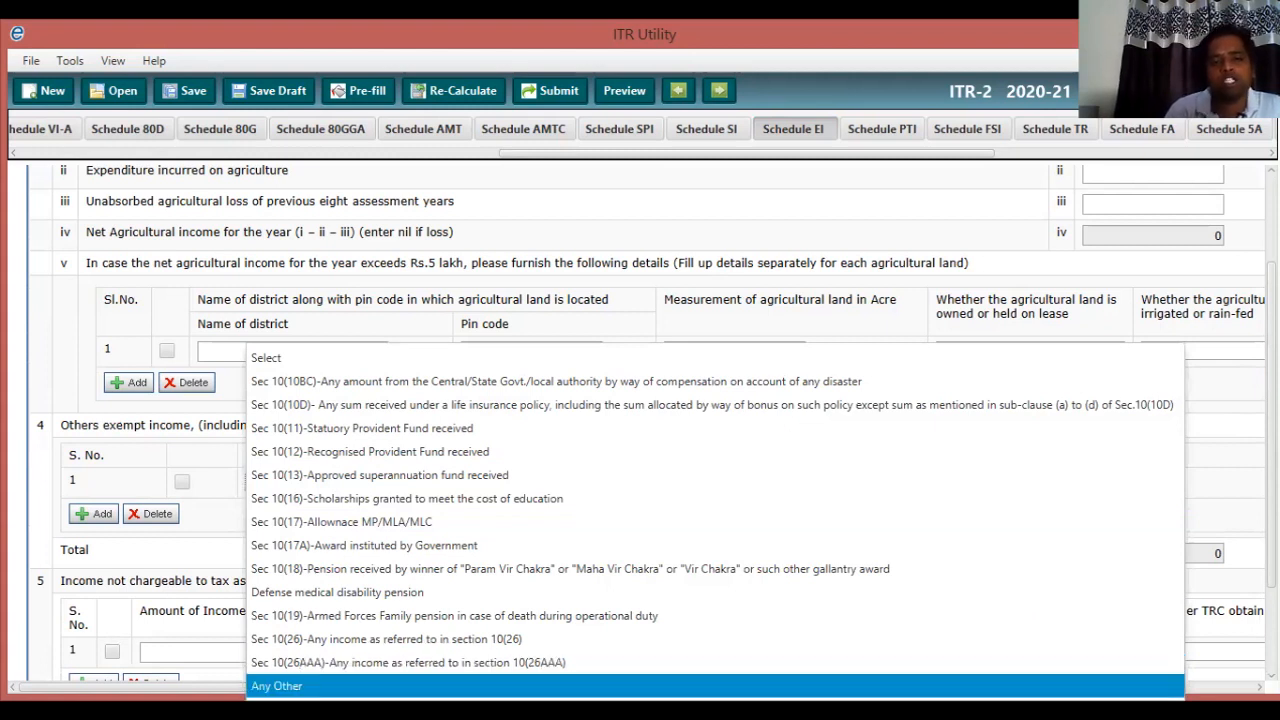
key(Return)
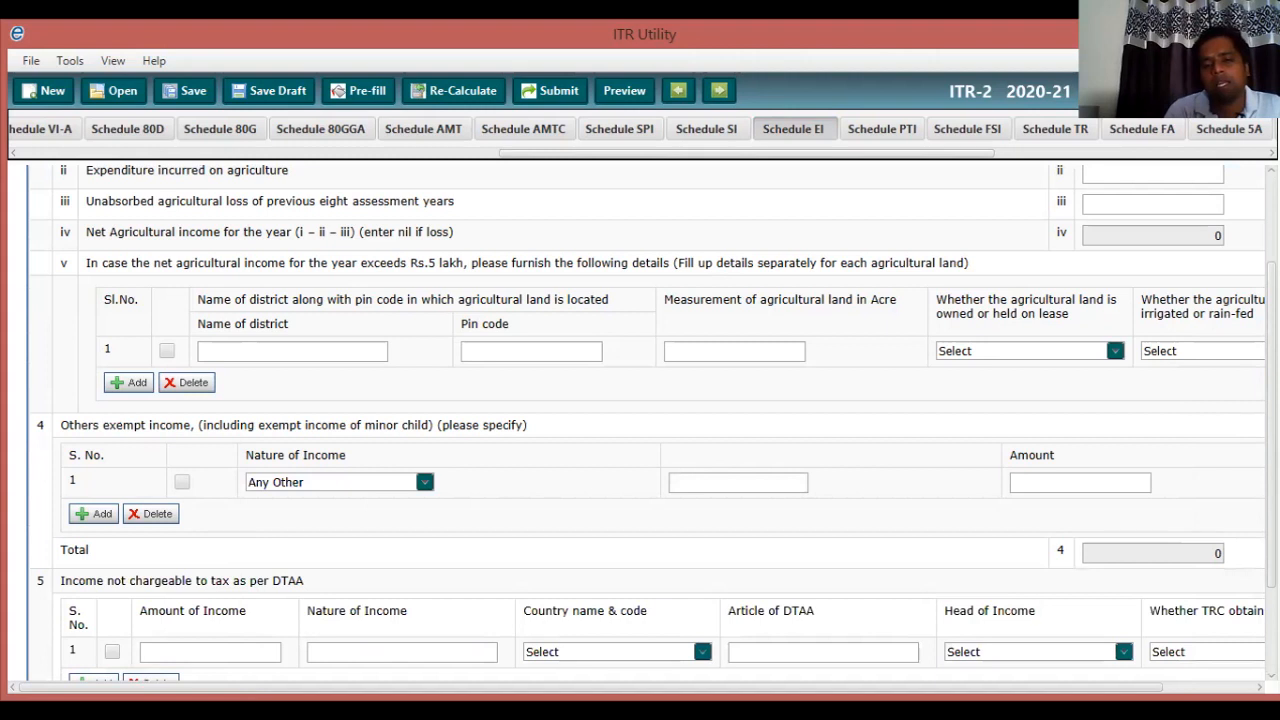
click(738, 483)
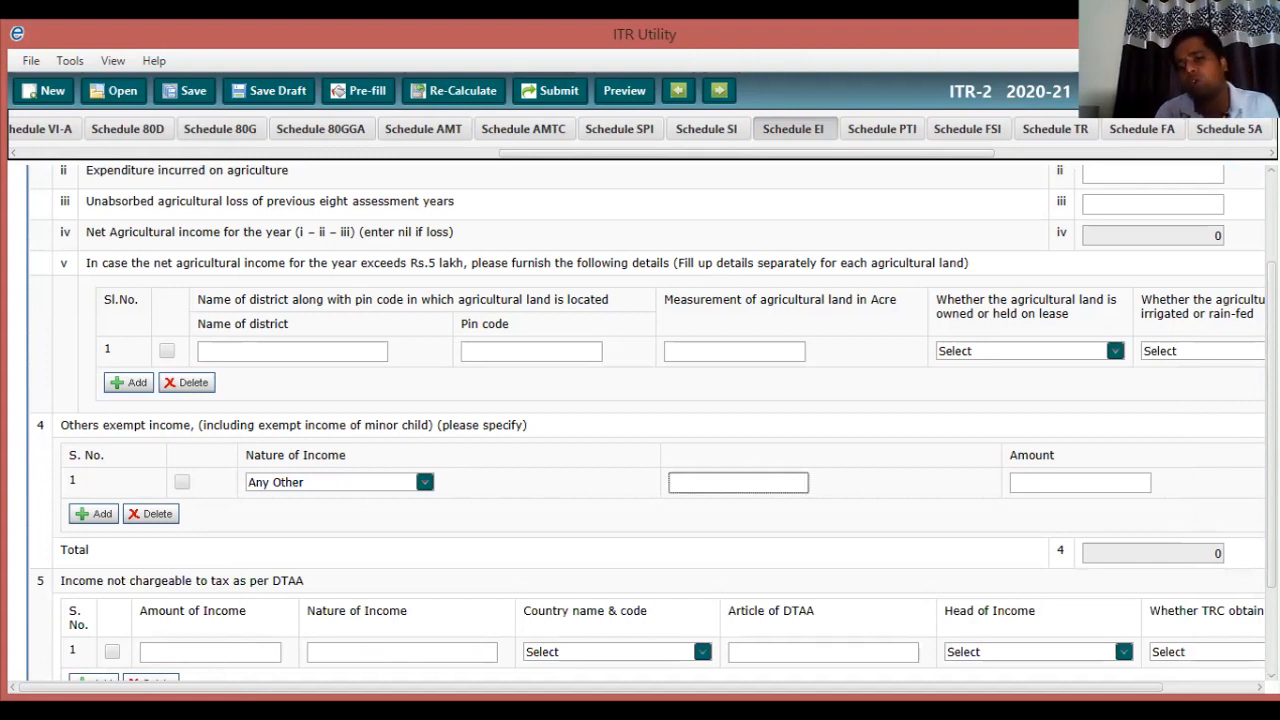
click(1080, 483)
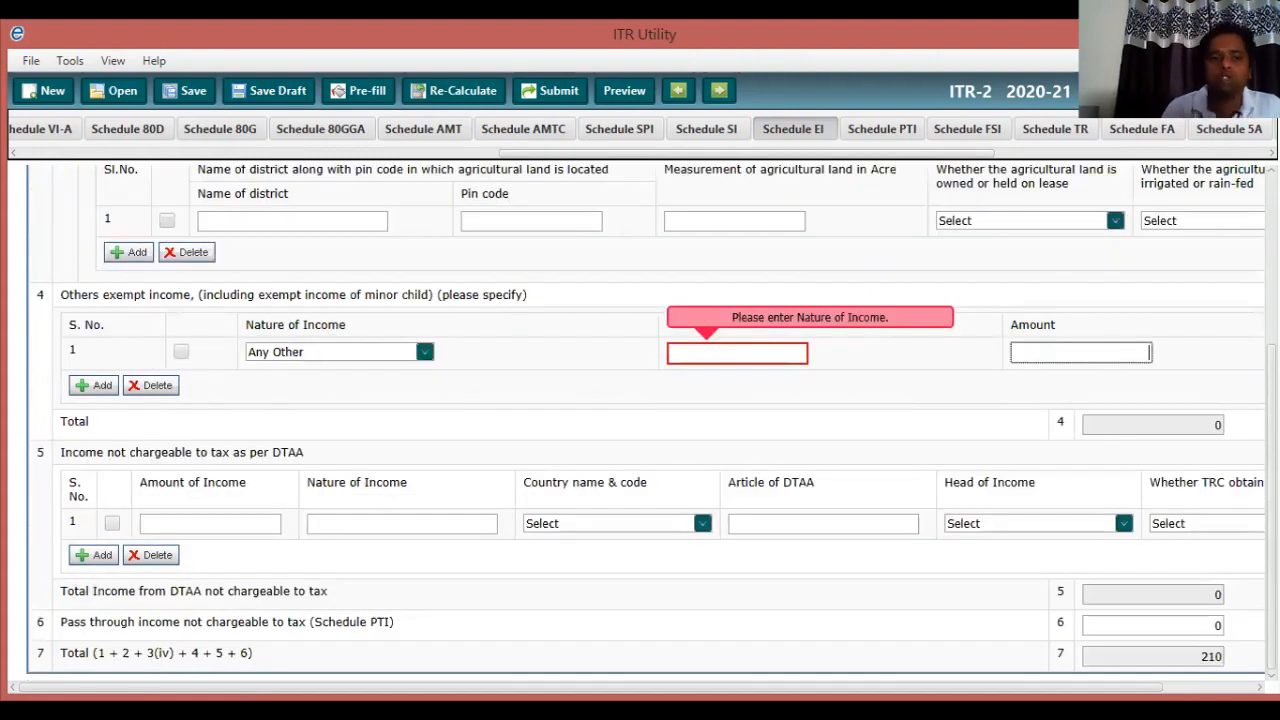
click(425, 351)
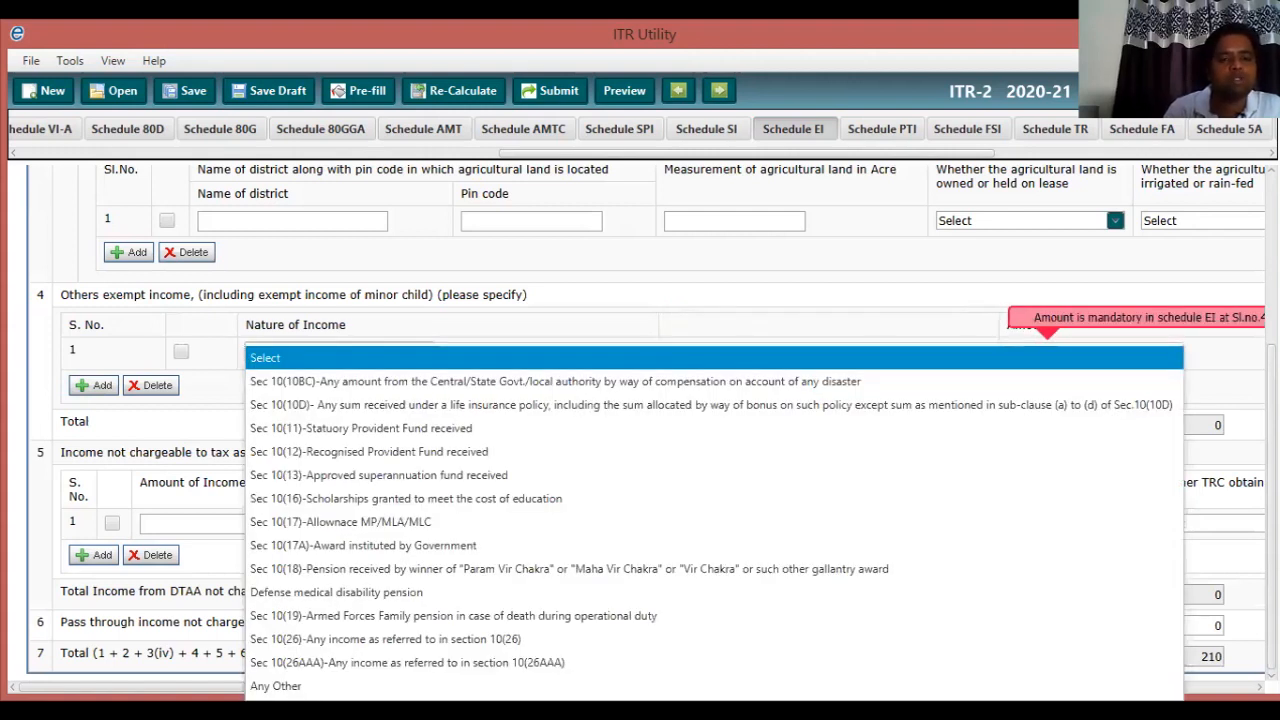
key(Escape)
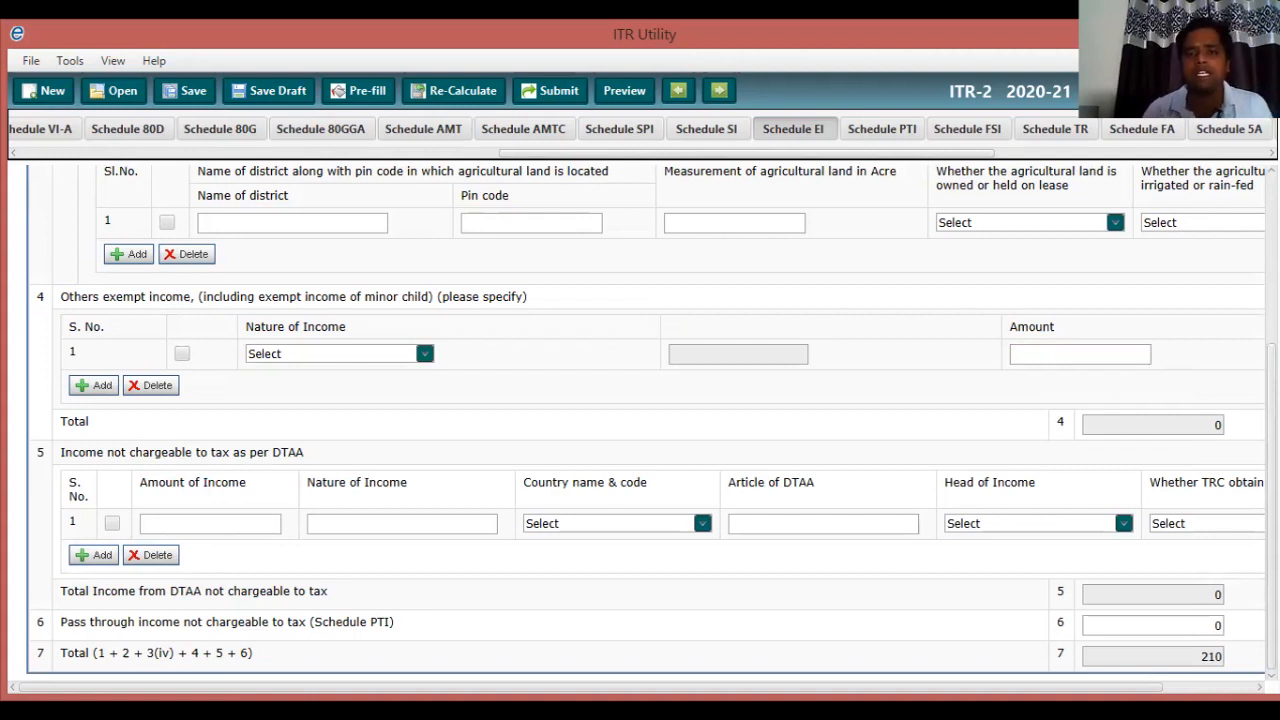
scroll(640, 420, up, 5)
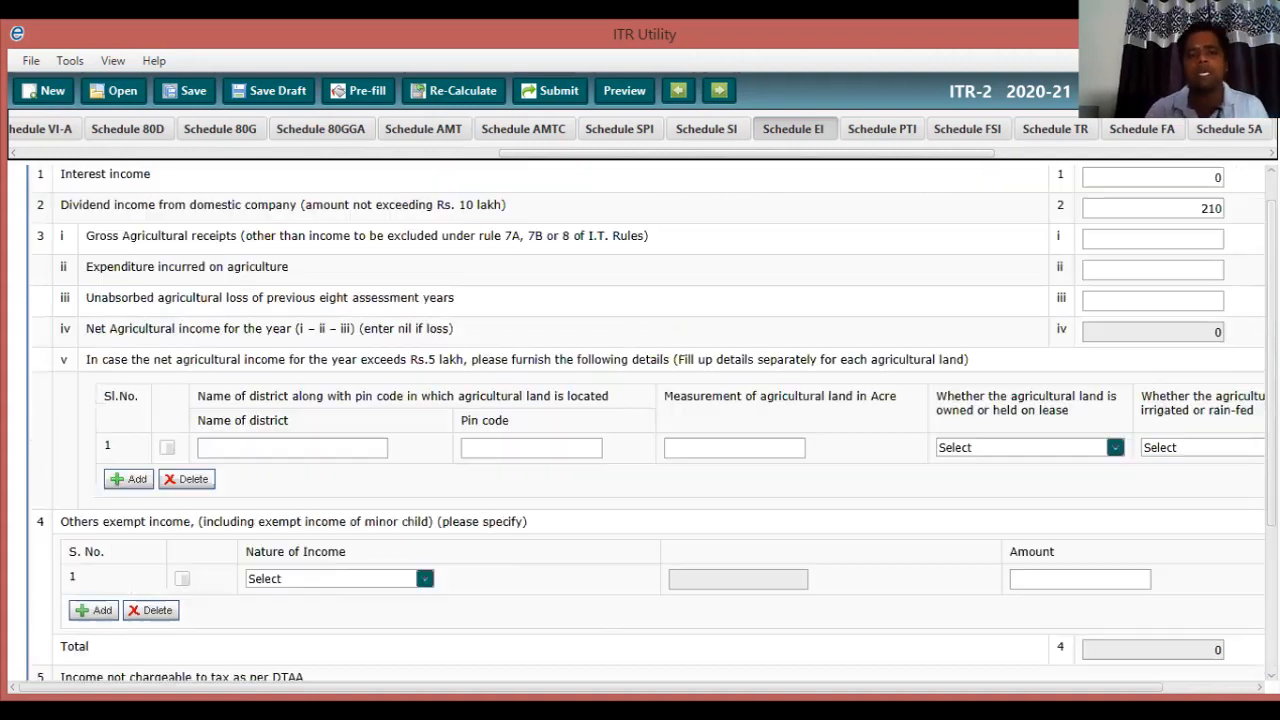
scroll(640, 420, up, 1)
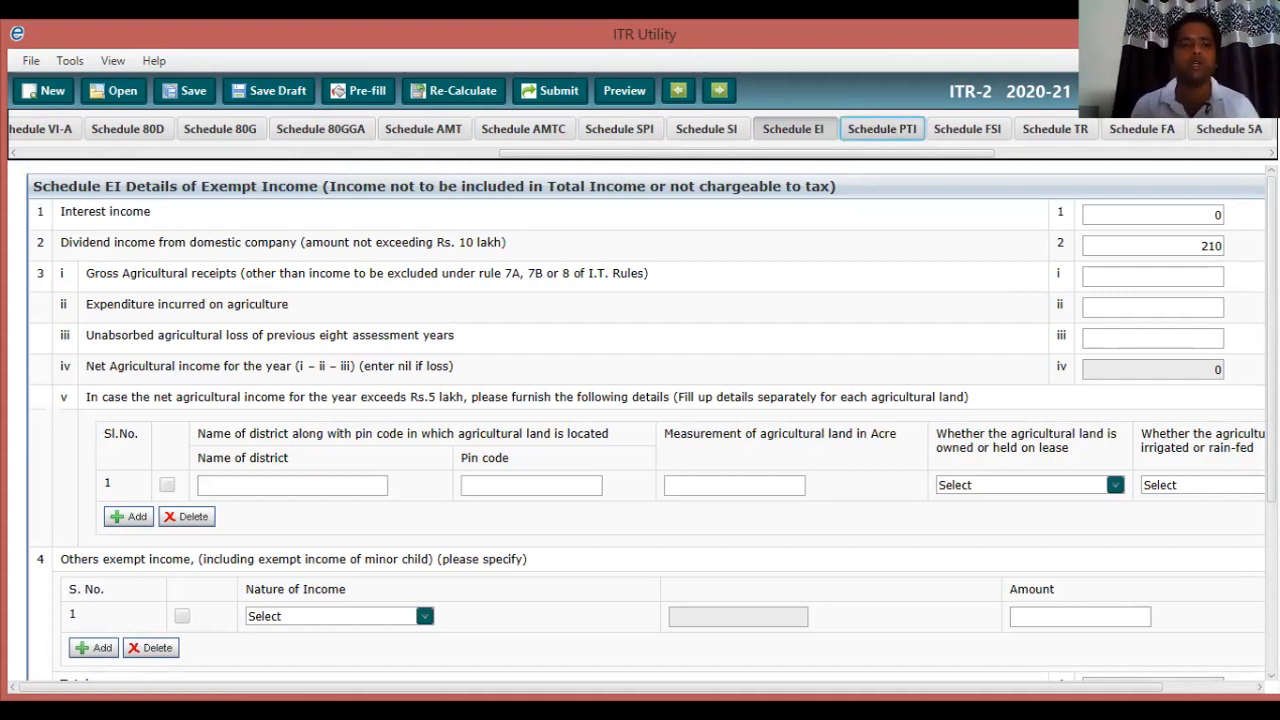
Skip Schedule PTI and bring up the blank Schedule FSI for income from outside India.
click(881, 129)
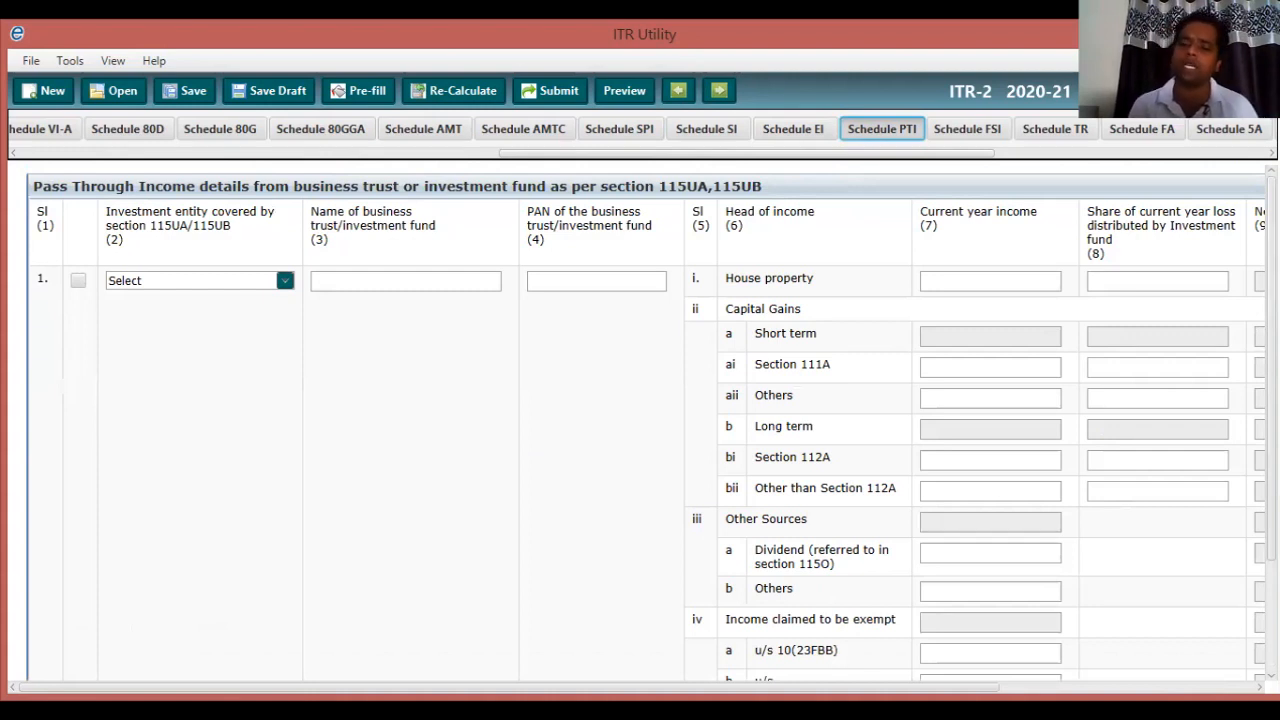
click(967, 129)
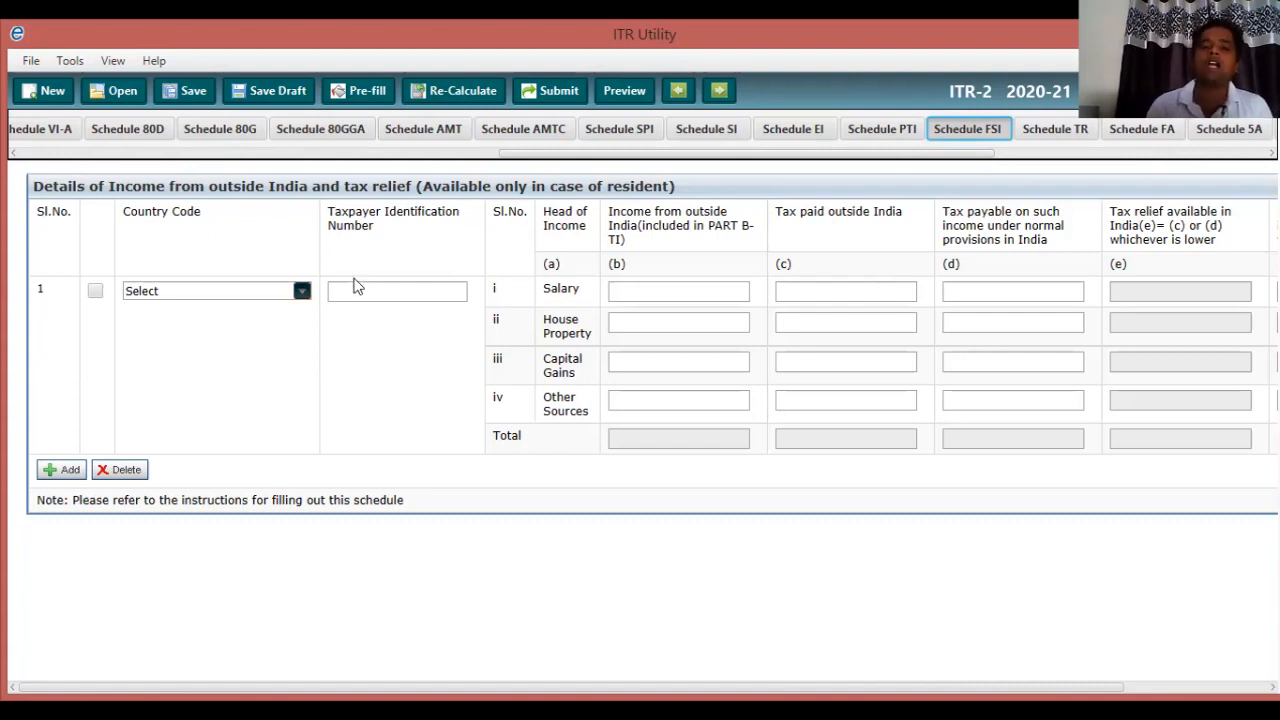
Leave the Schedule FSI country code unselected and advance to the empty Schedule TR.
click(302, 291)
key(Escape)
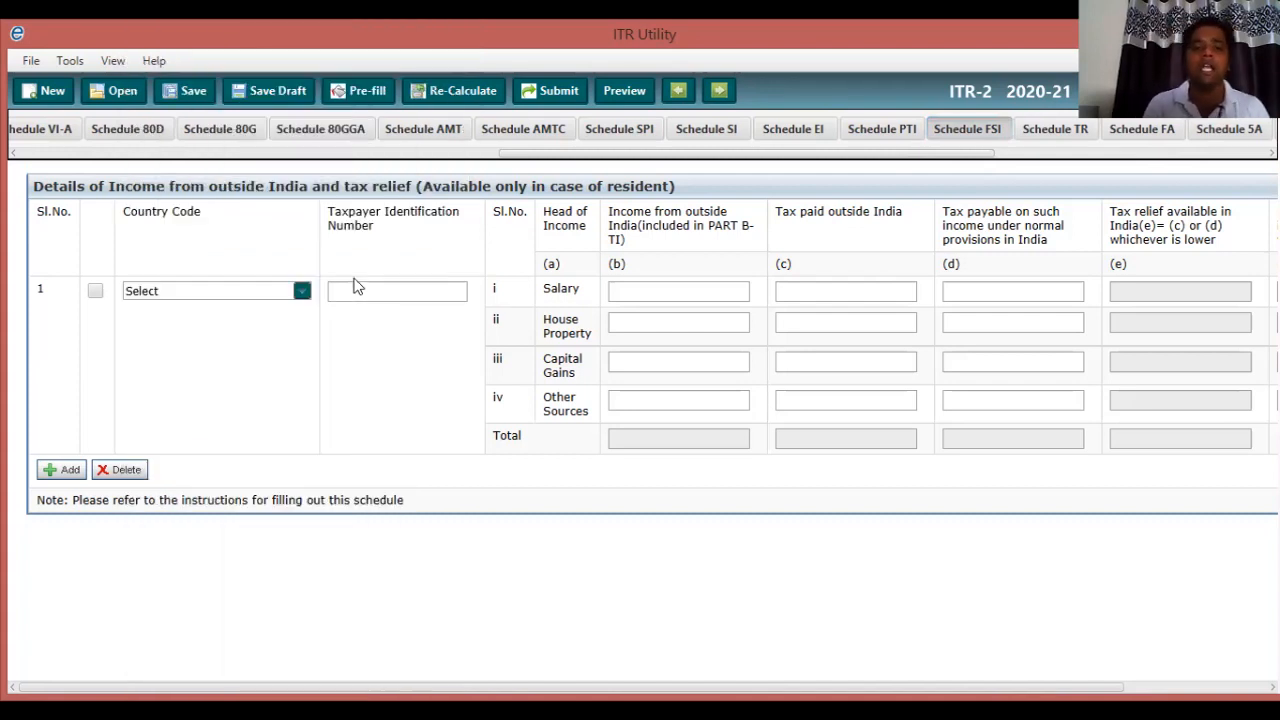
mouse_move(357, 287)
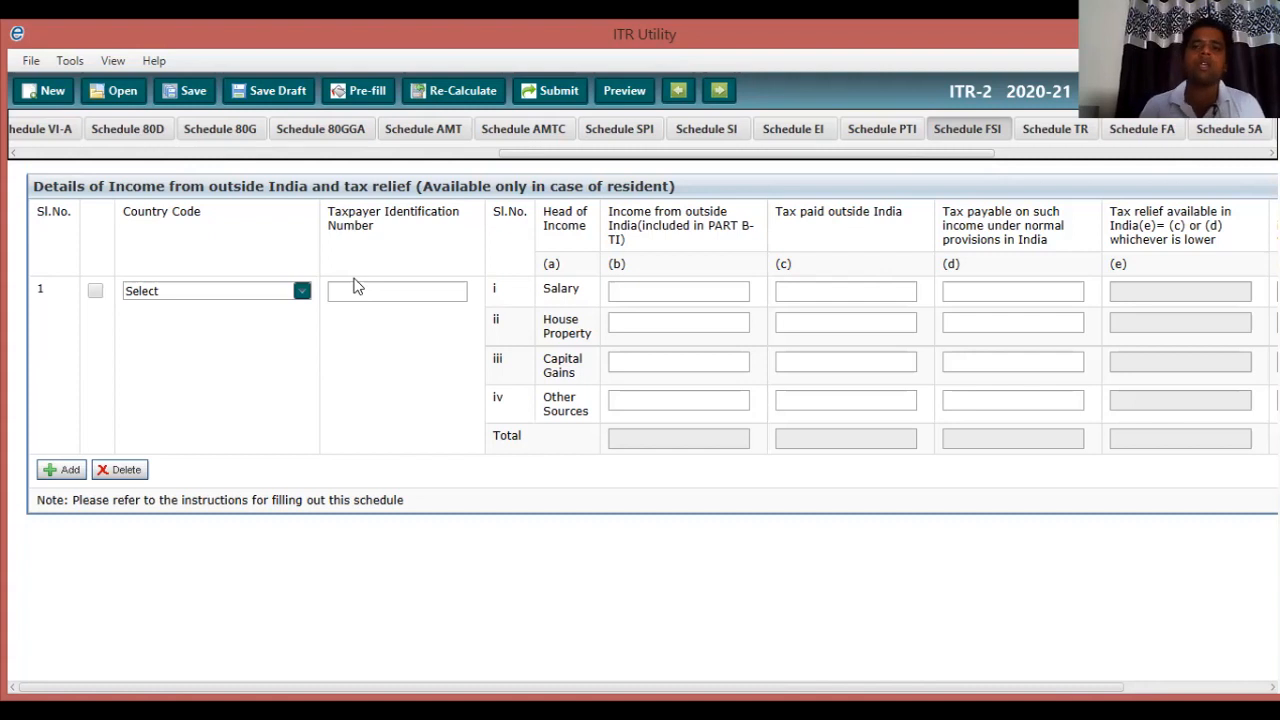
key(Right)
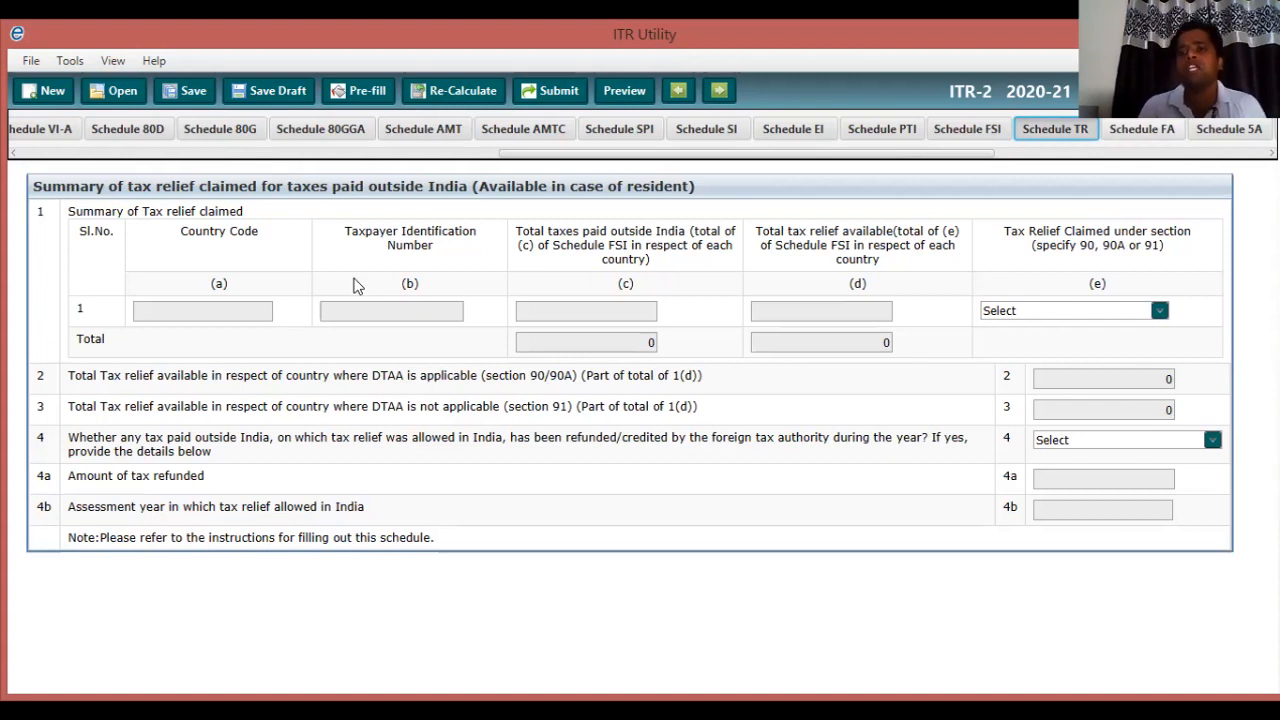
Advance from Schedule TR to the blank Schedule FA for foreign assets.
key(Right)
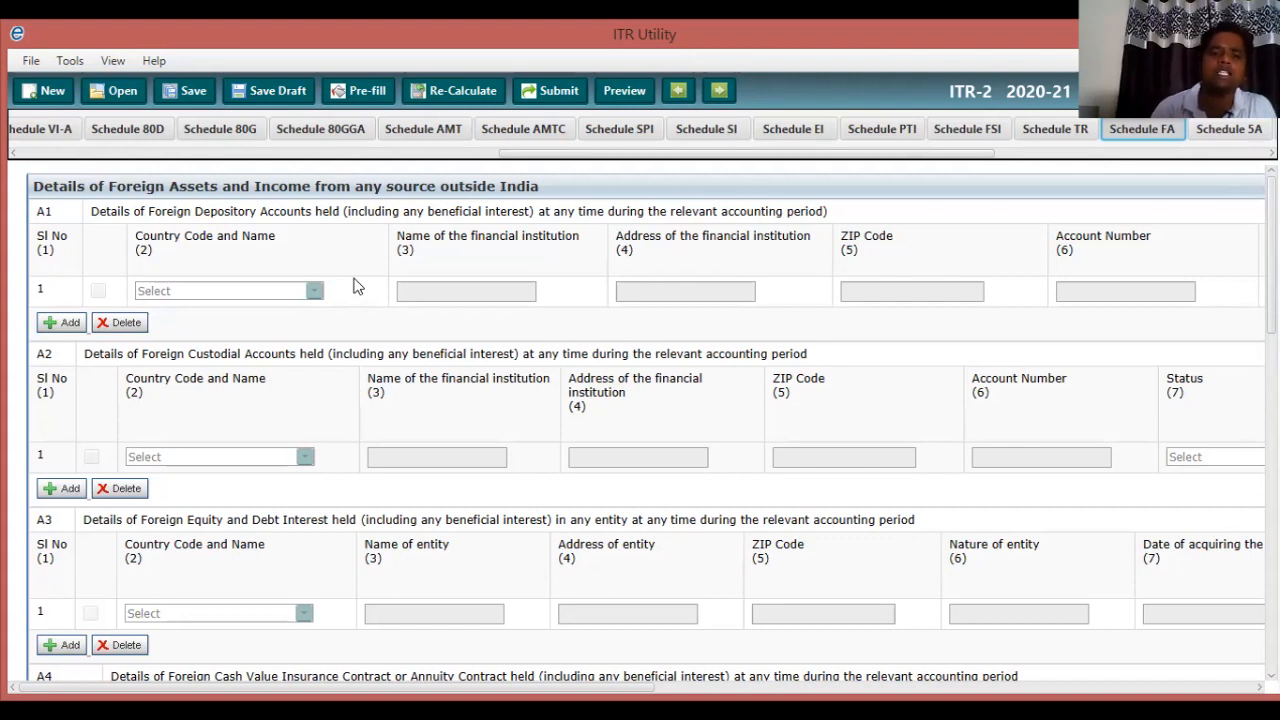
Look through the empty Schedule FA and advance to Schedule 5A.
scroll(355, 287, down, 3)
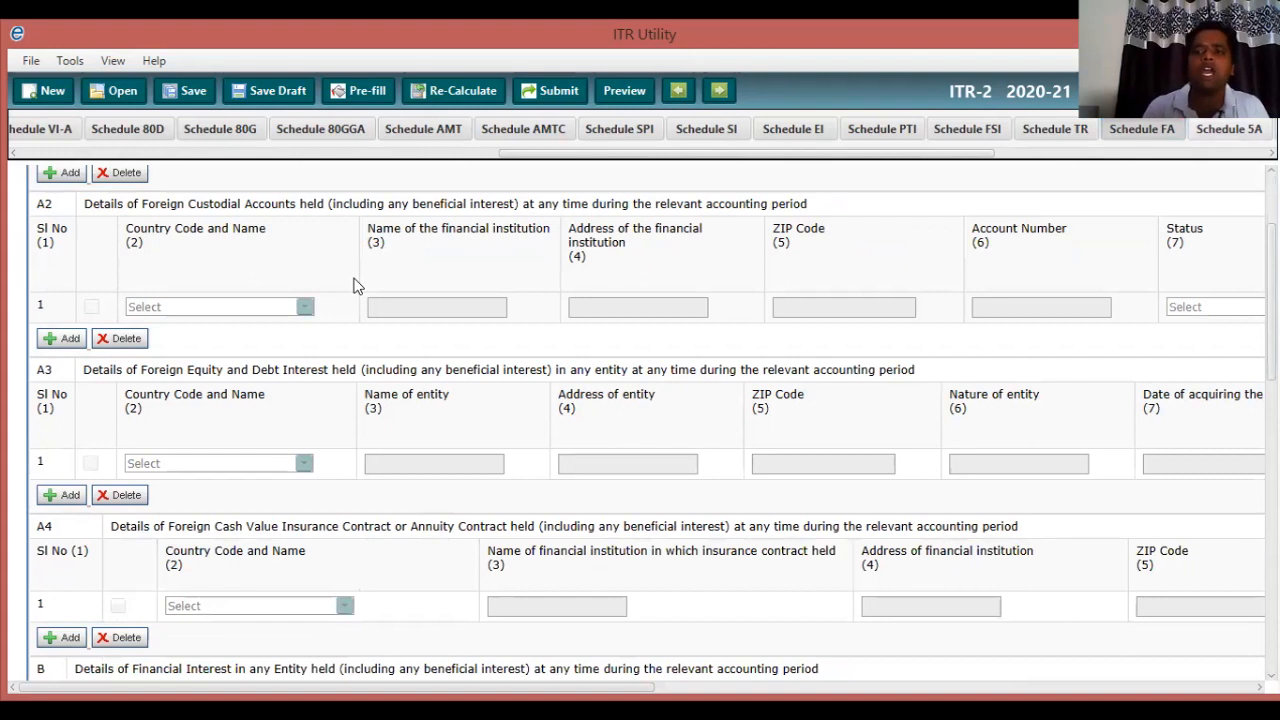
key(Right)
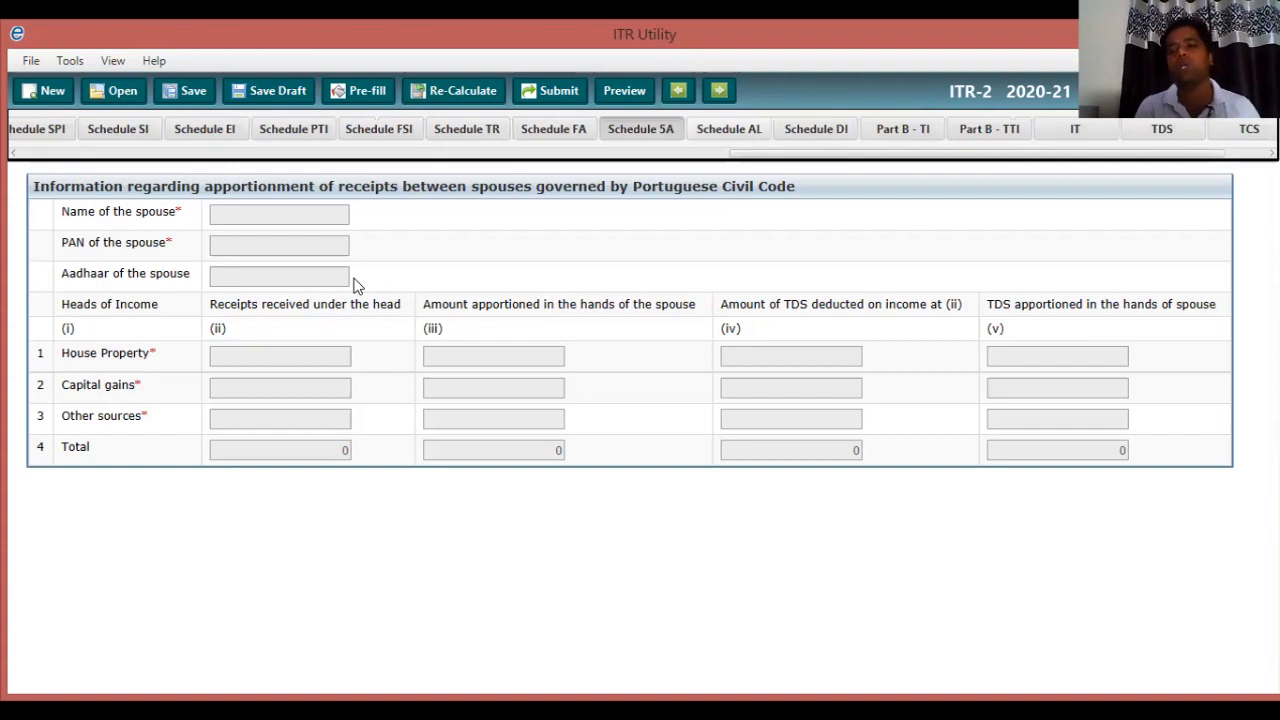
Advance from Schedule 5A to the blank Schedule AL for year-end assets and liabilities.
key(Right)
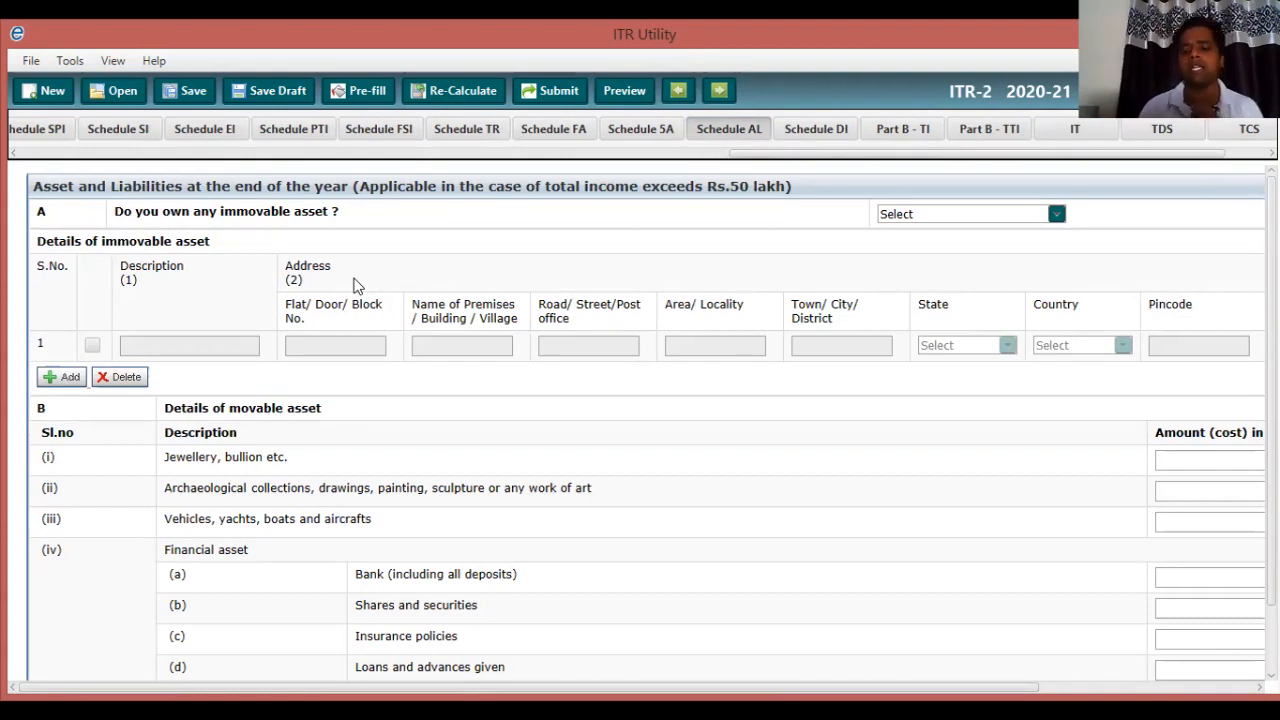
scroll(357, 286, down, 1)
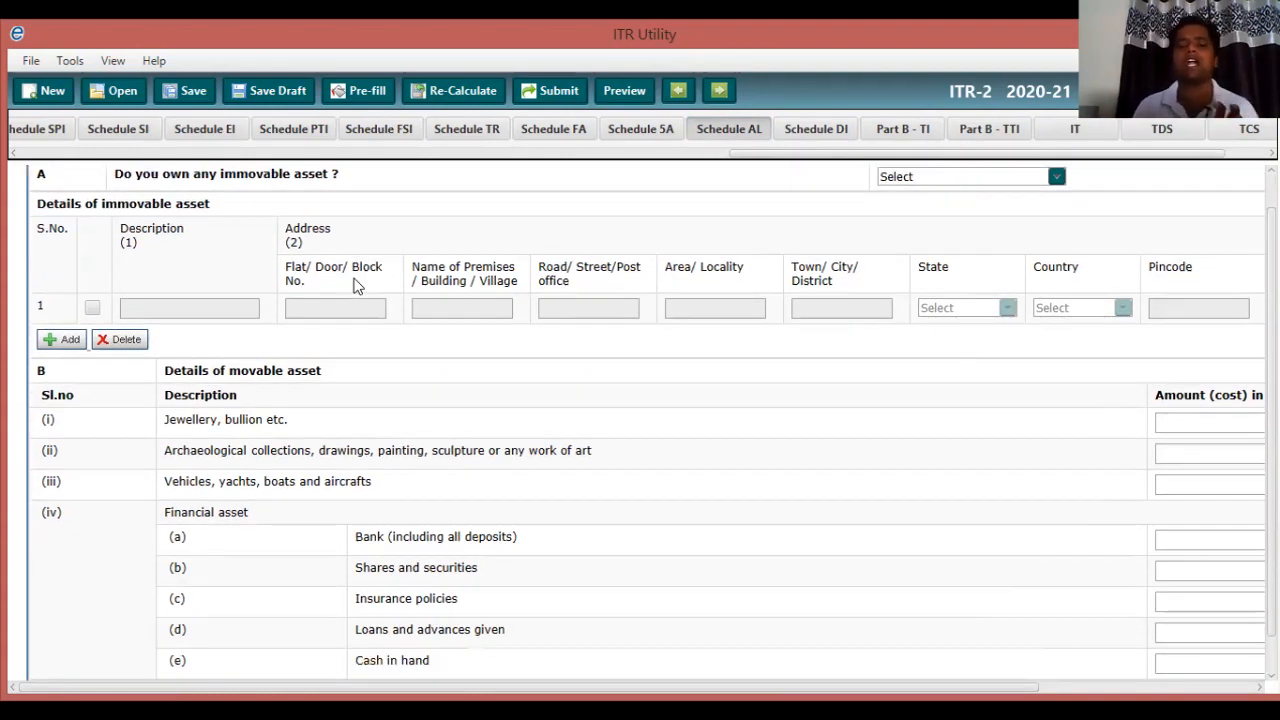
scroll(357, 286, up, 1)
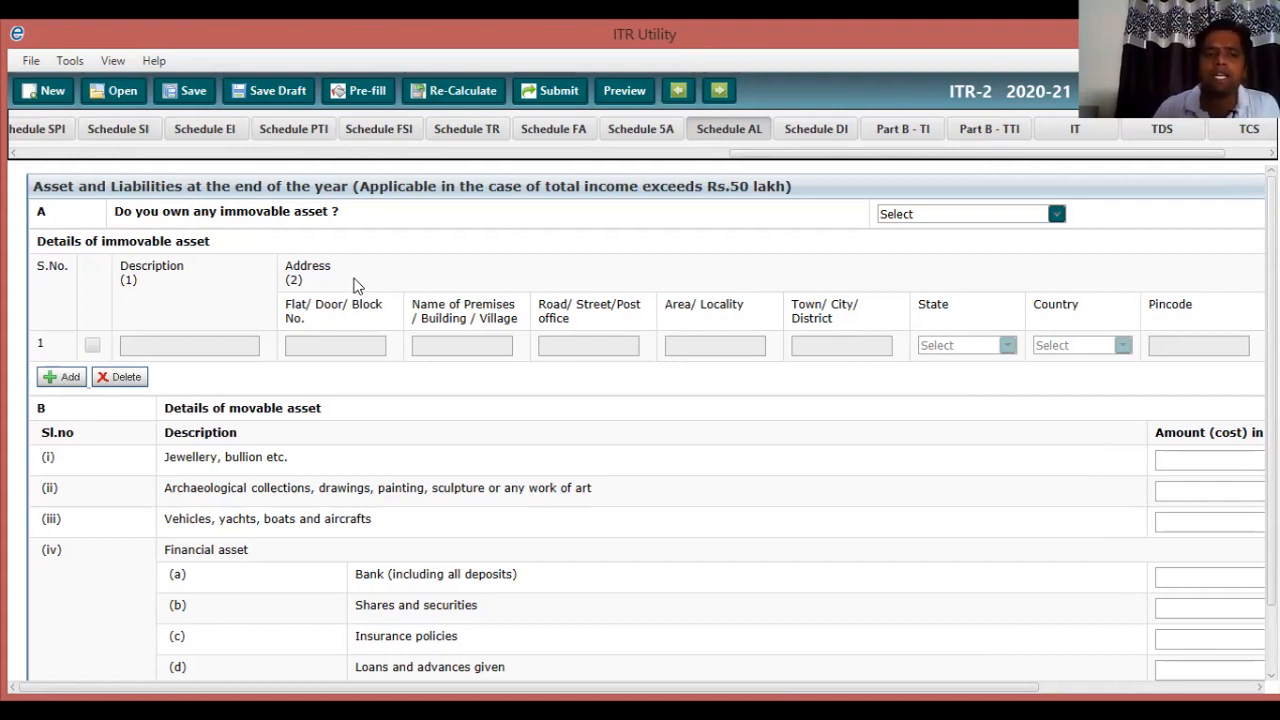
scroll(357, 286, down, 2)
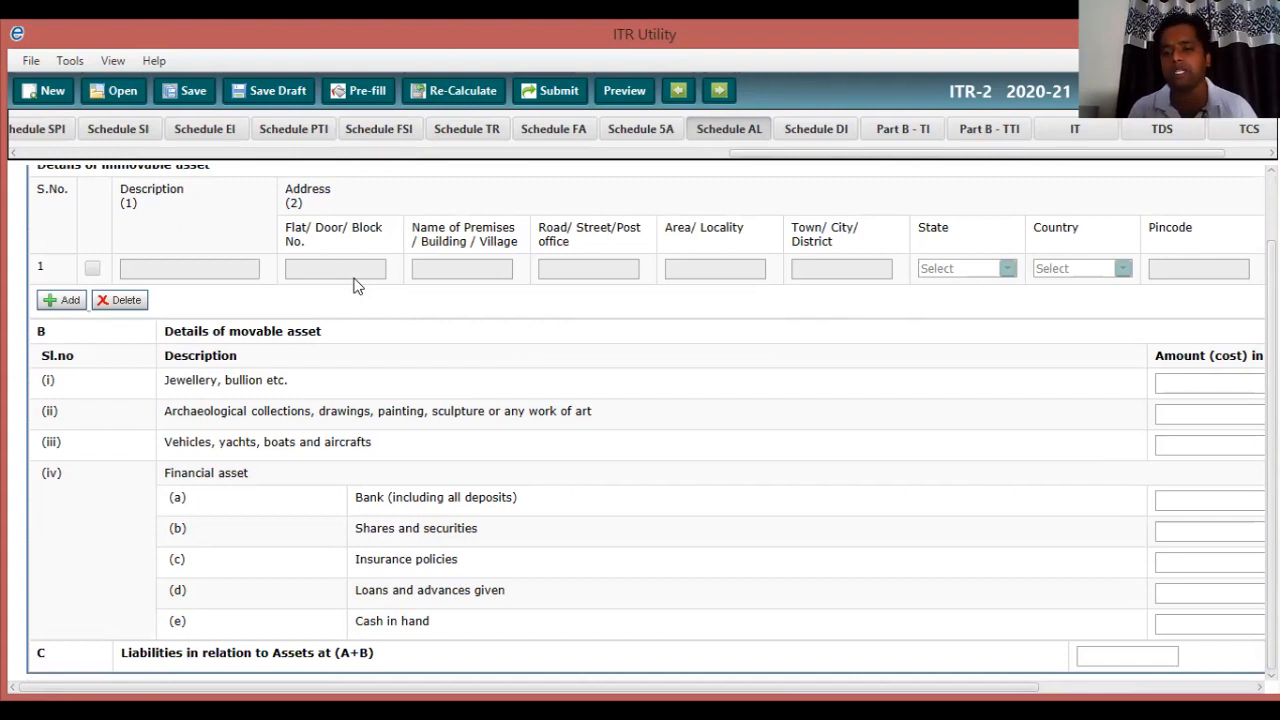
scroll(355, 286, up, 2)
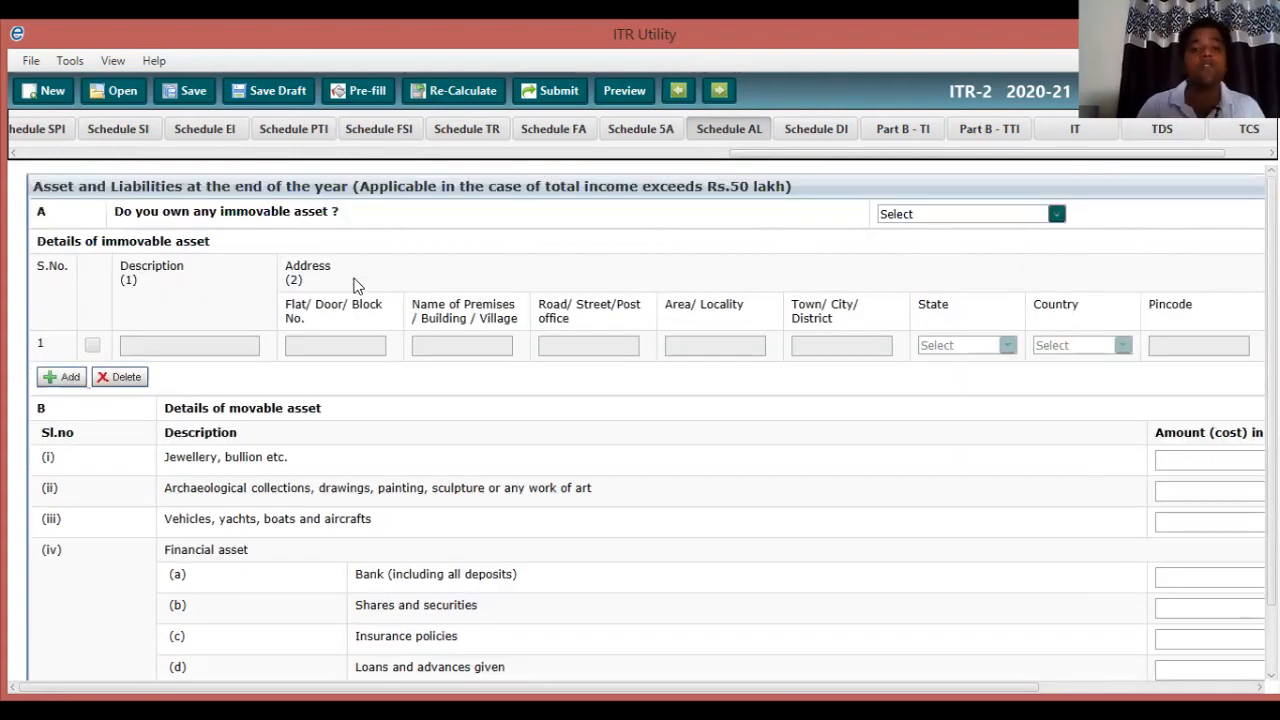
Review Part B-TI down to gross and total income of 437270 and aggregate income 435102.
click(467, 129)
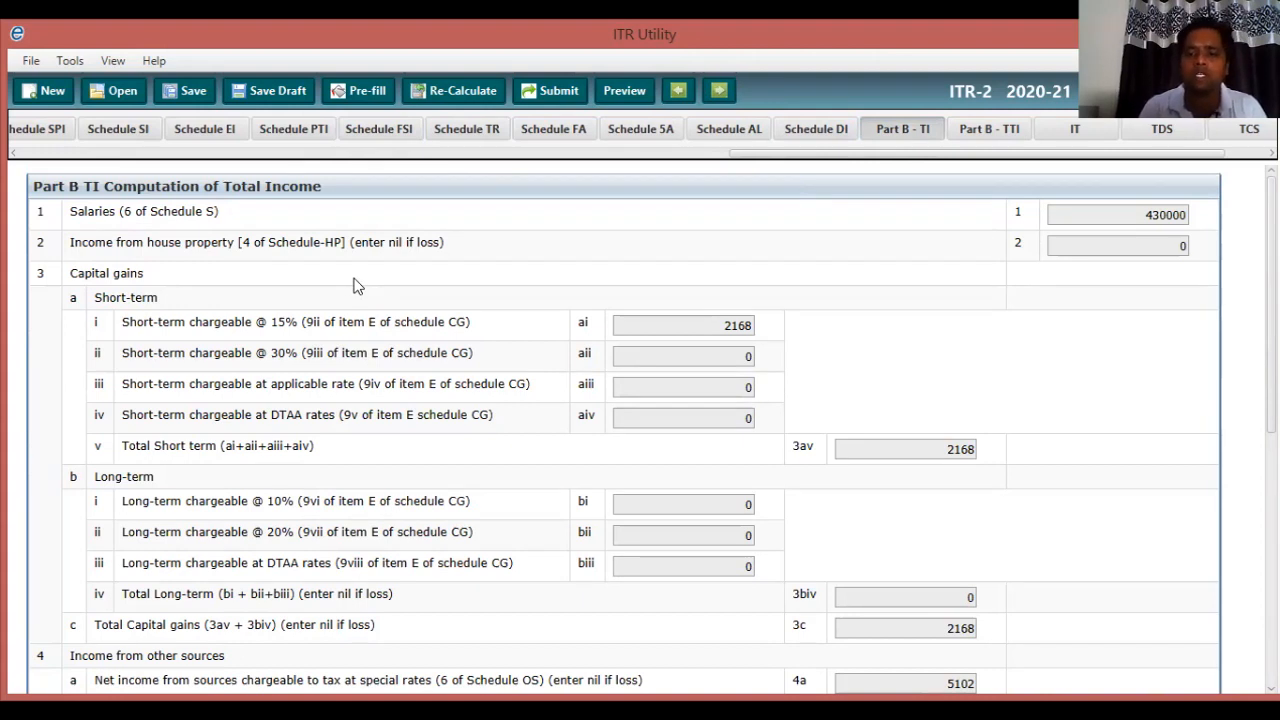
scroll(357, 285, down, 3)
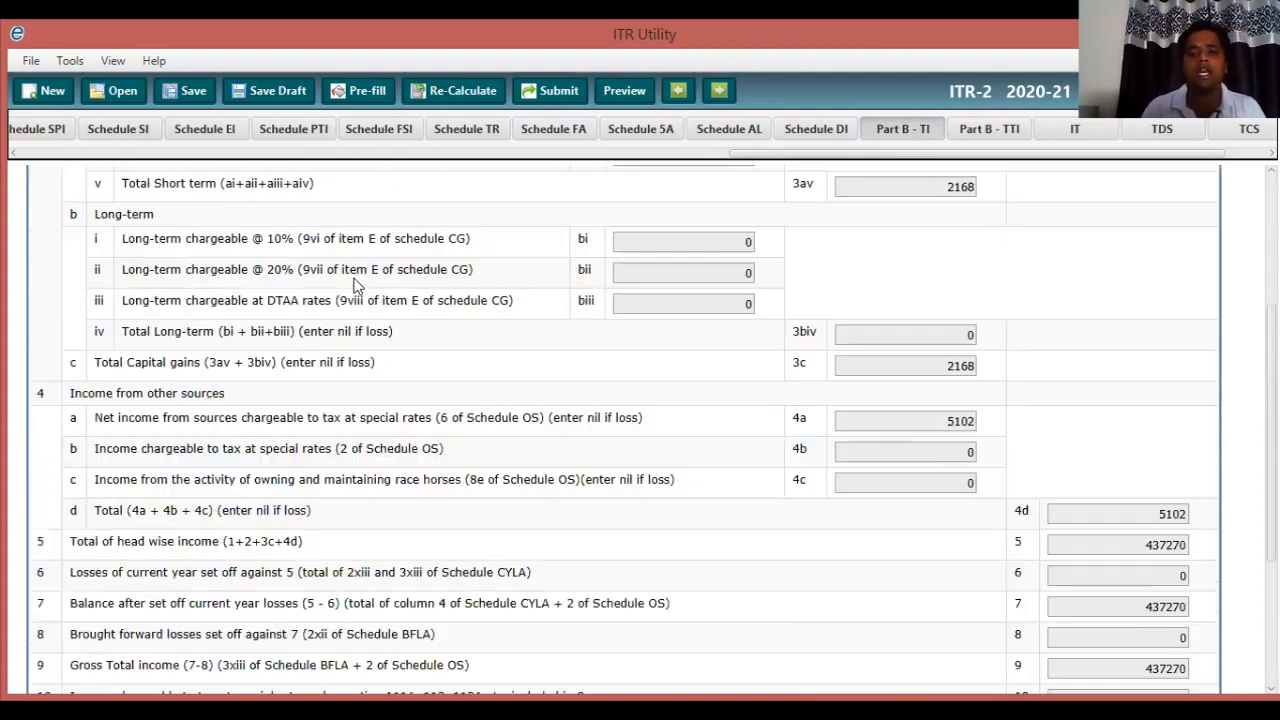
scroll(357, 285, down, 1)
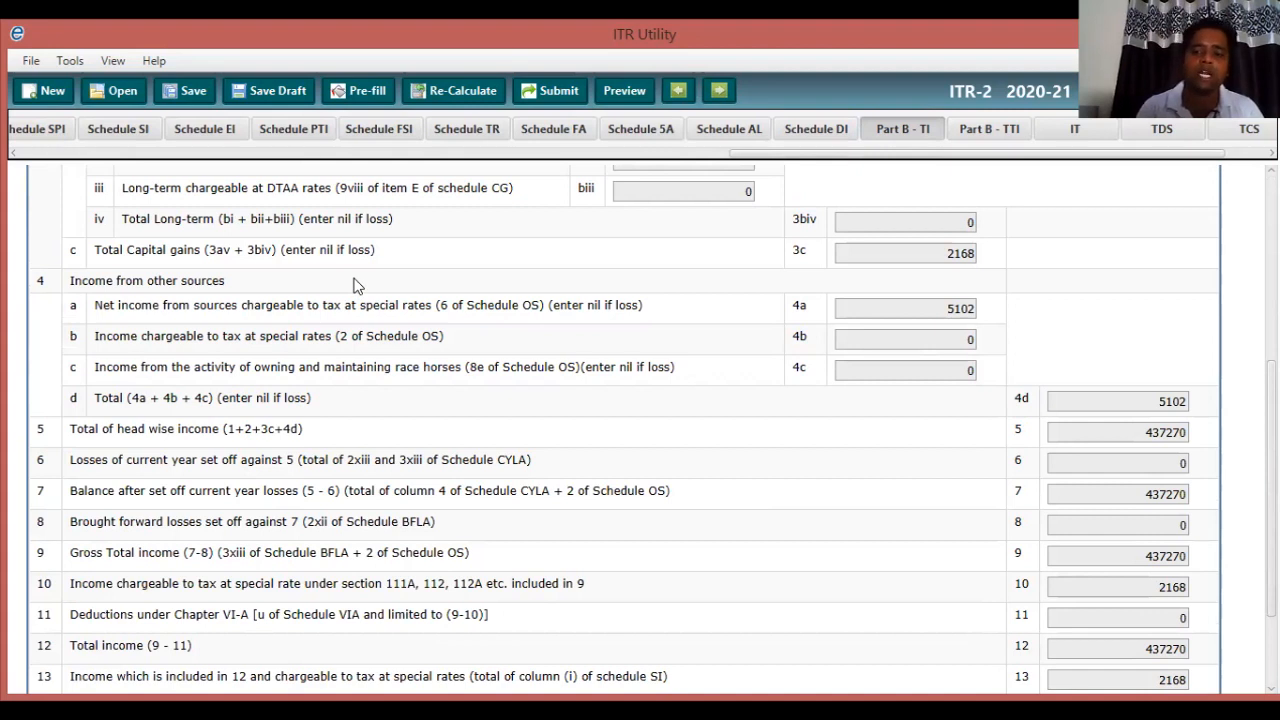
scroll(355, 285, down, 3)
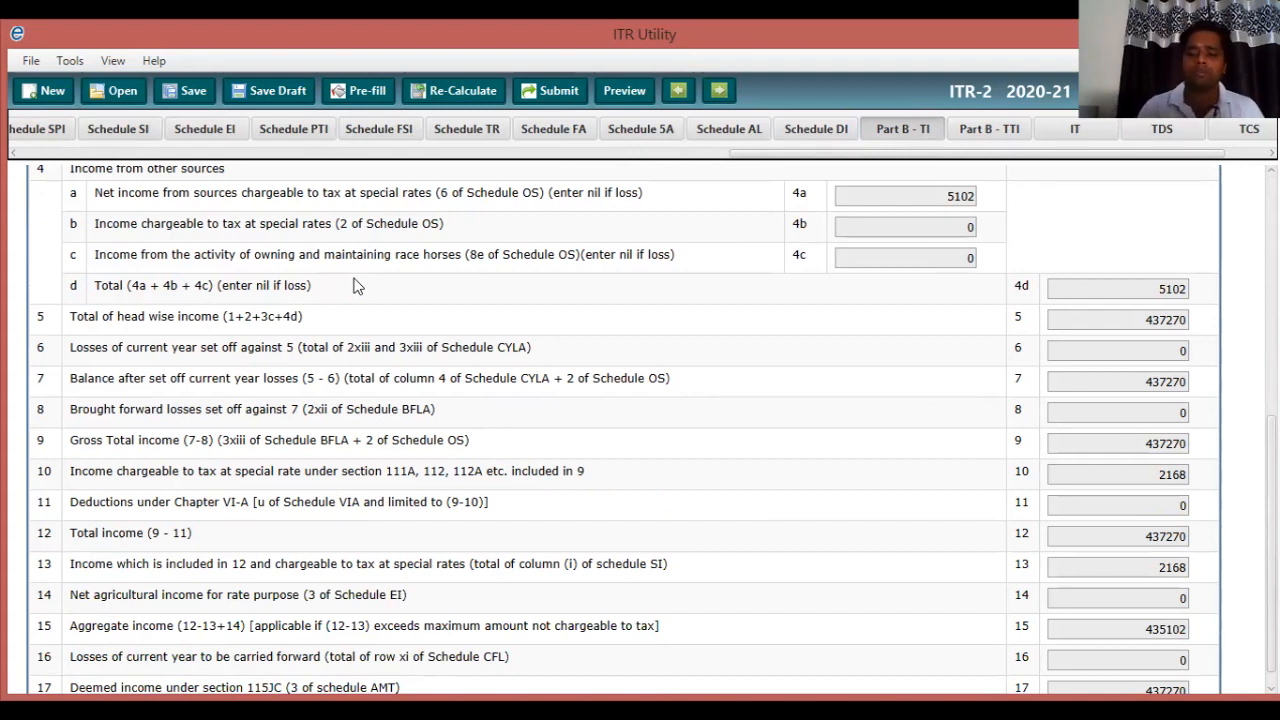
scroll(355, 285, down, 1)
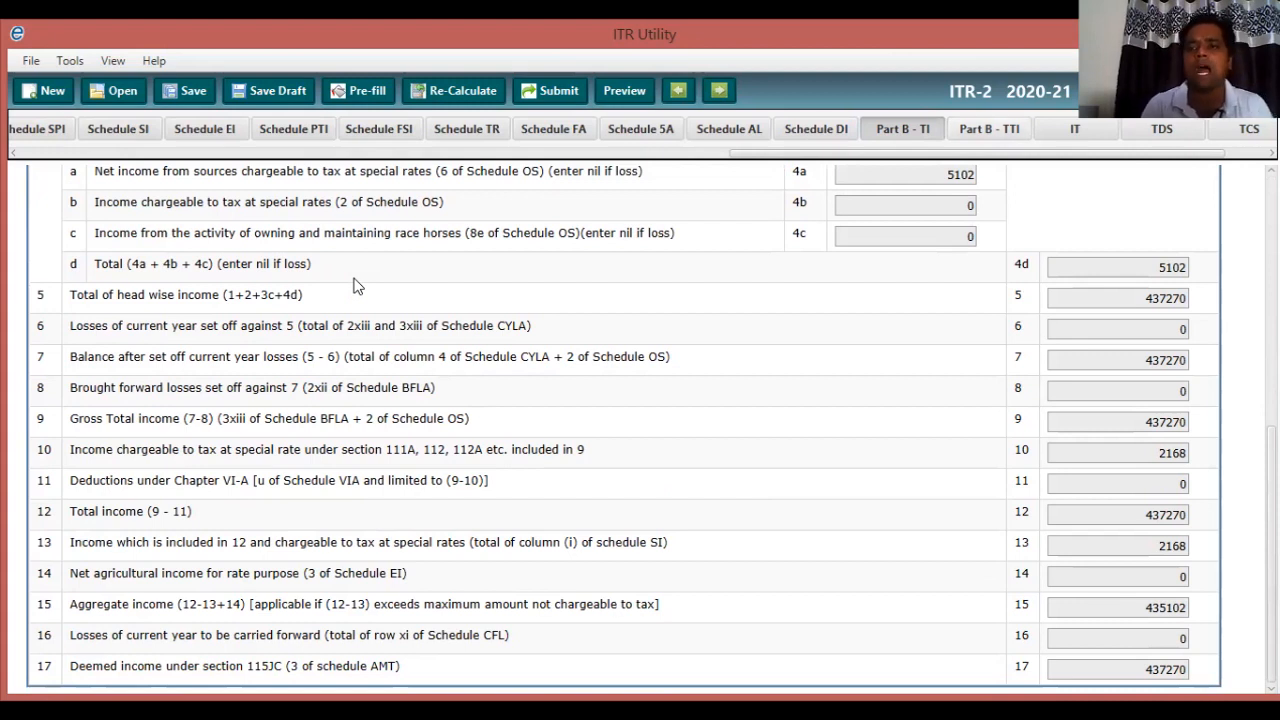
Bring up Part B-TTI and review the top of the tax liability computation.
key(ctrl+Tab)
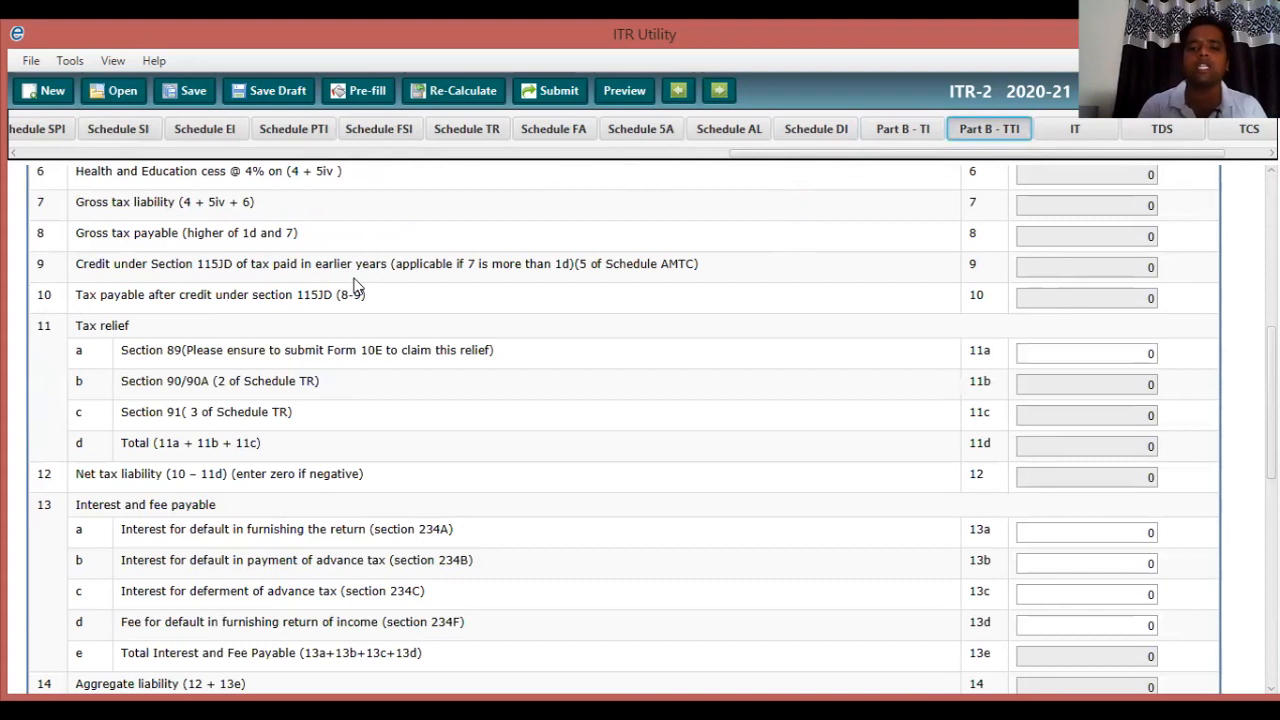
scroll(357, 287, up, 3)
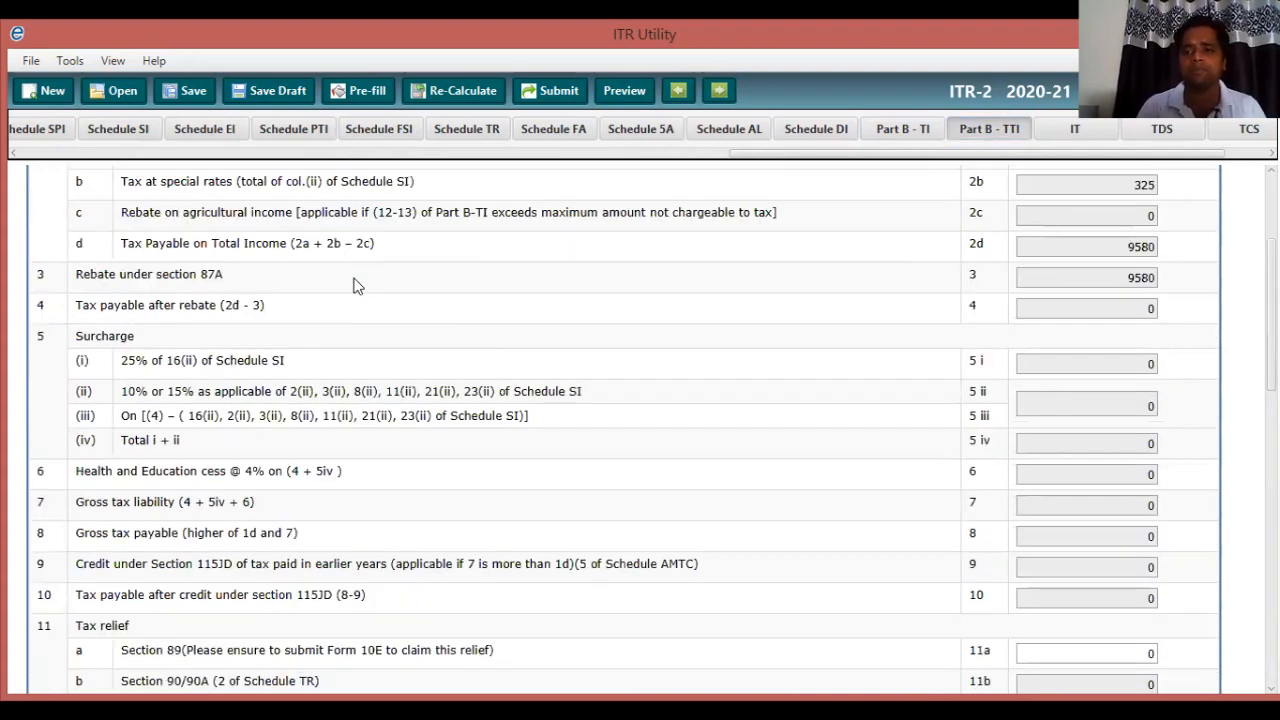
scroll(357, 287, up, 2)
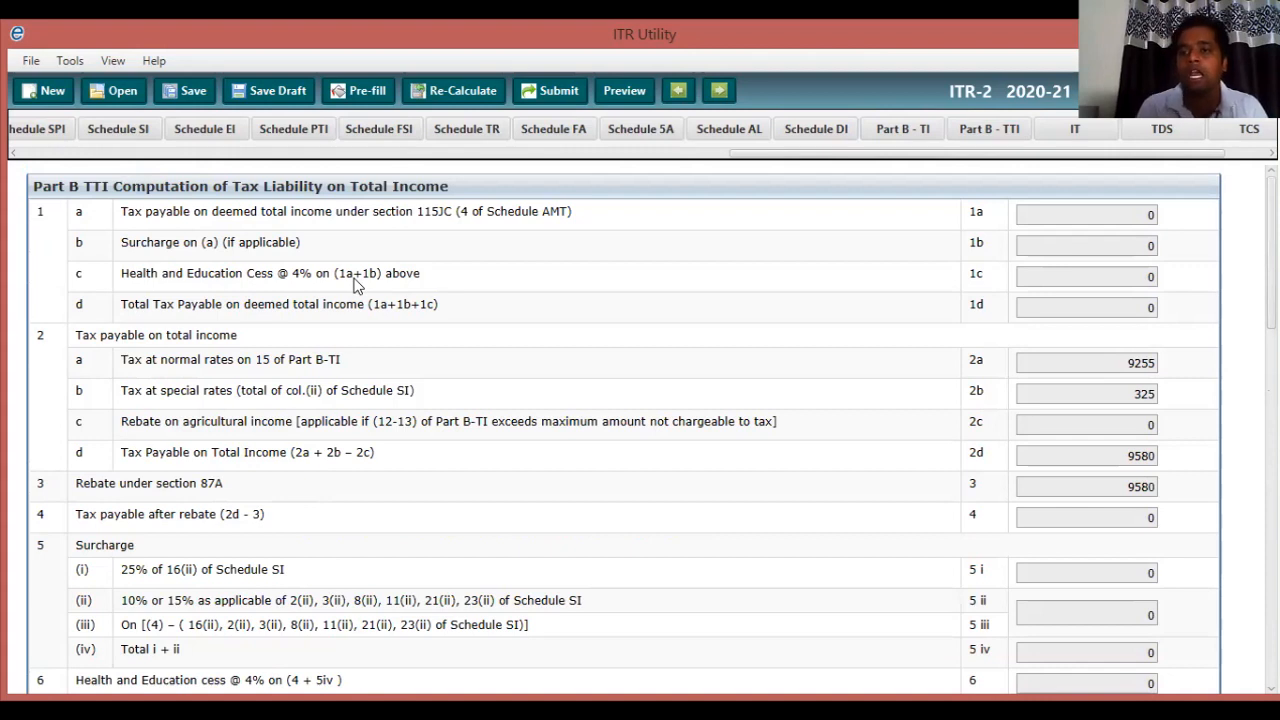
scroll(356, 286, down, 1)
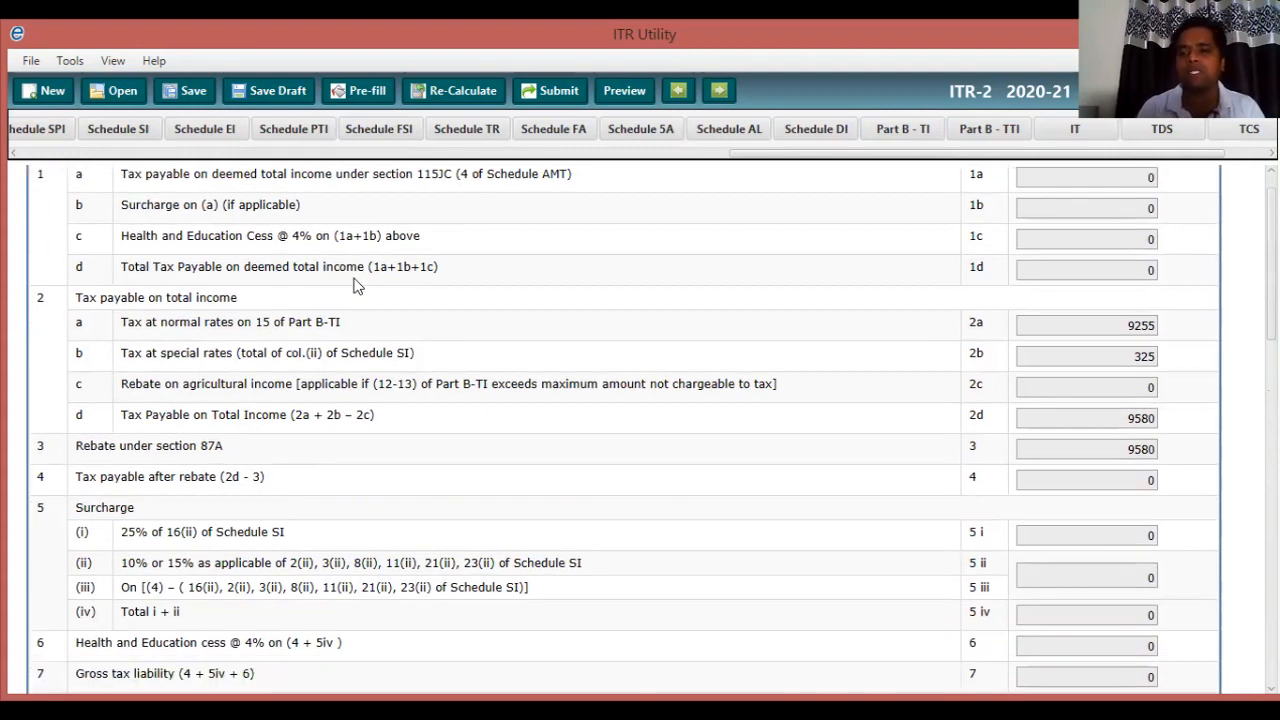
scroll(356, 286, down, 3)
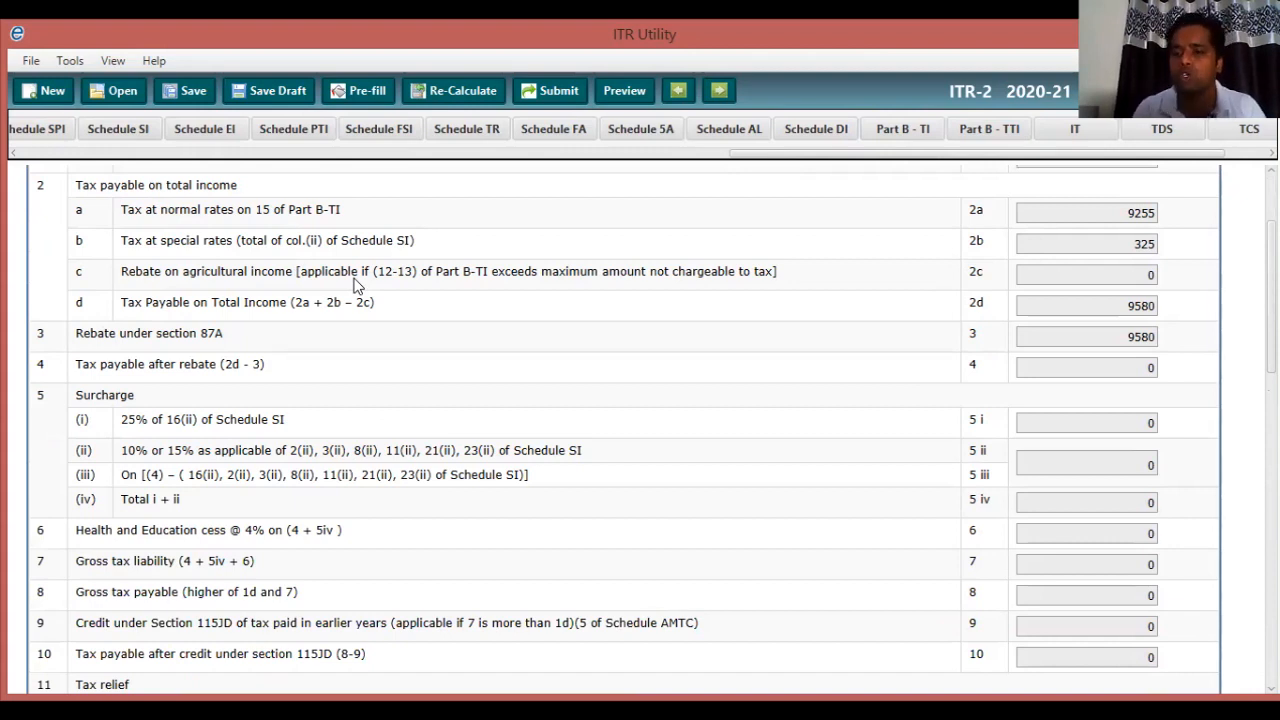
Review taxes paid of 20124 down to the 20120 refund and bank account details.
scroll(356, 286, down, 2)
scroll(356, 286, down, 3)
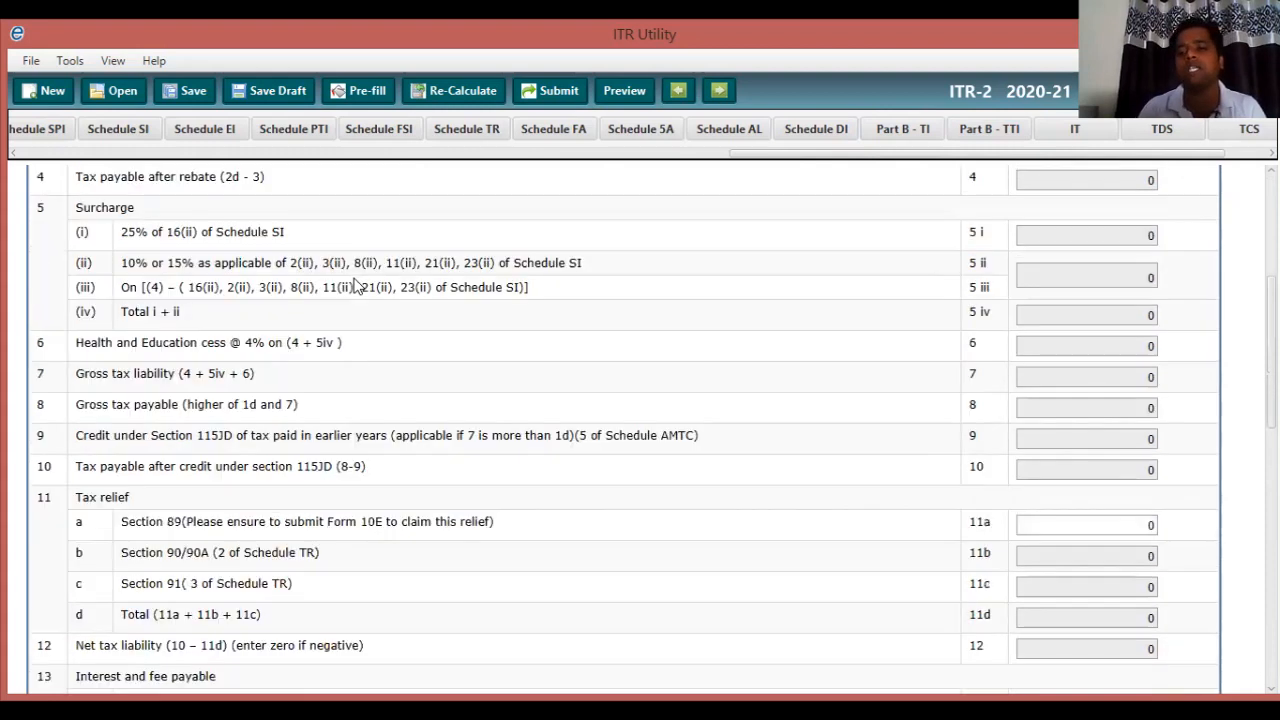
scroll(356, 286, down, 5)
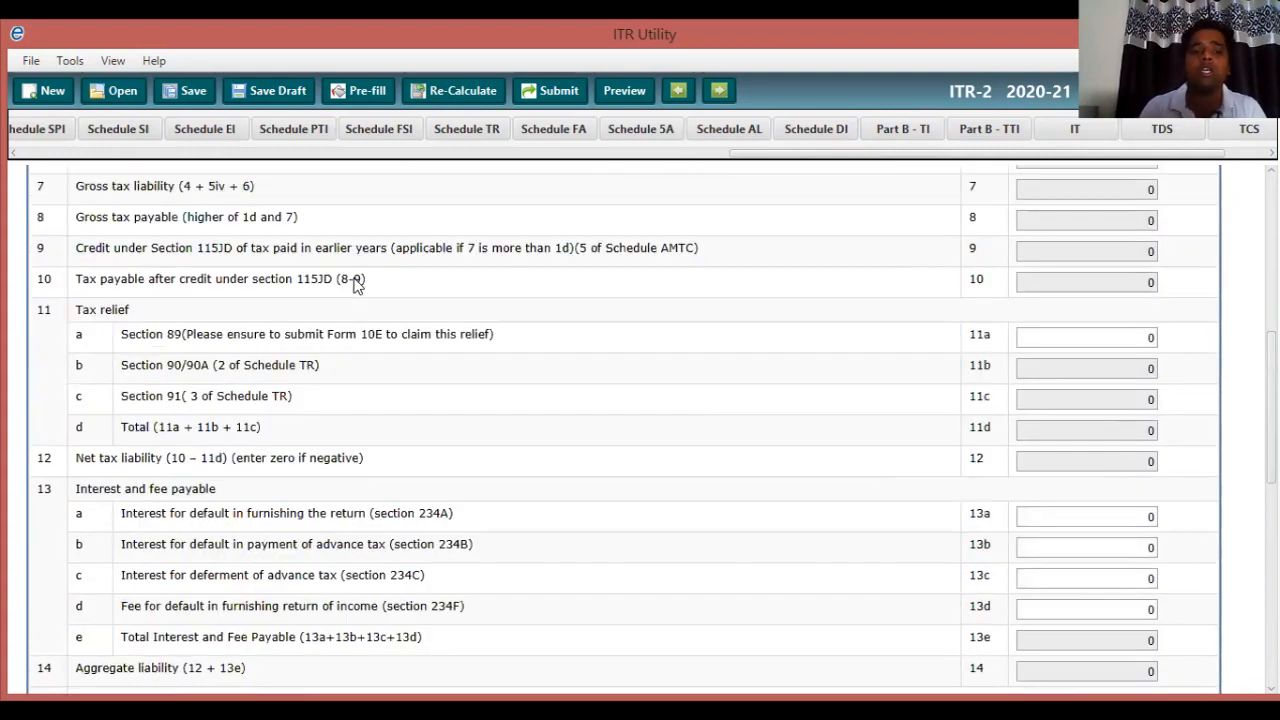
scroll(356, 286, down, 2)
scroll(356, 286, down, 2)
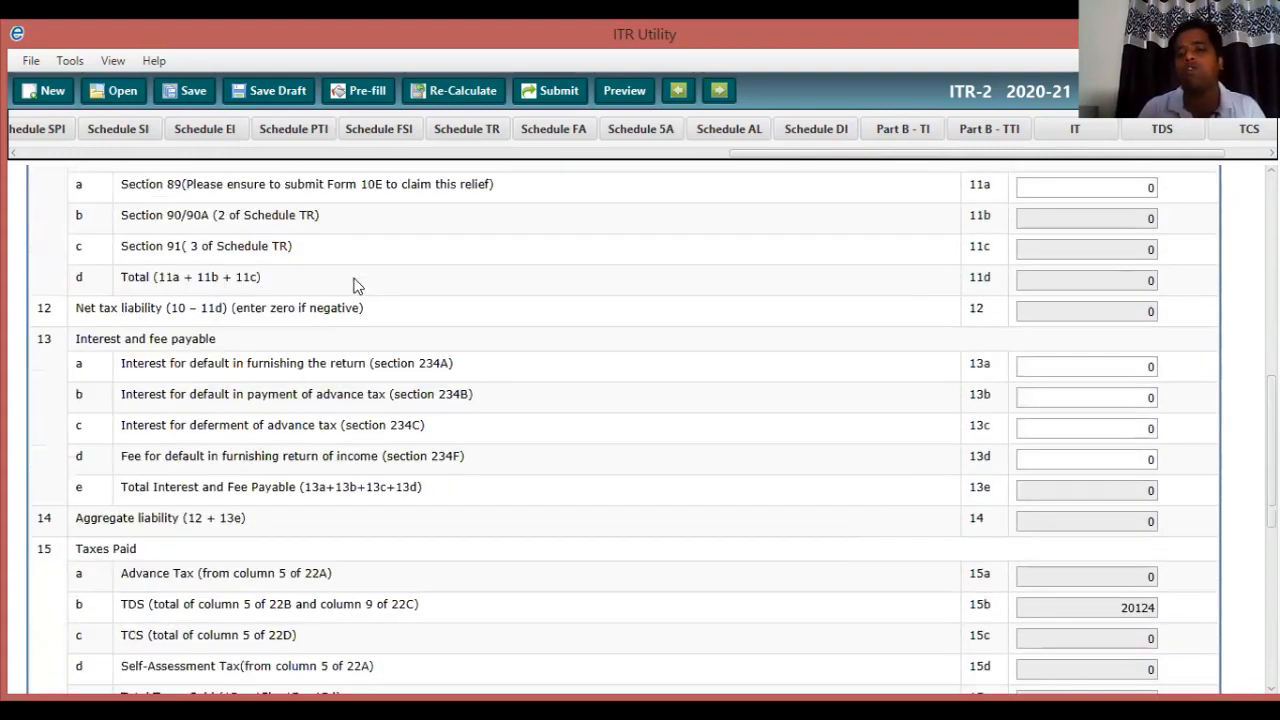
scroll(356, 286, down, 7)
scroll(356, 286, down, 1)
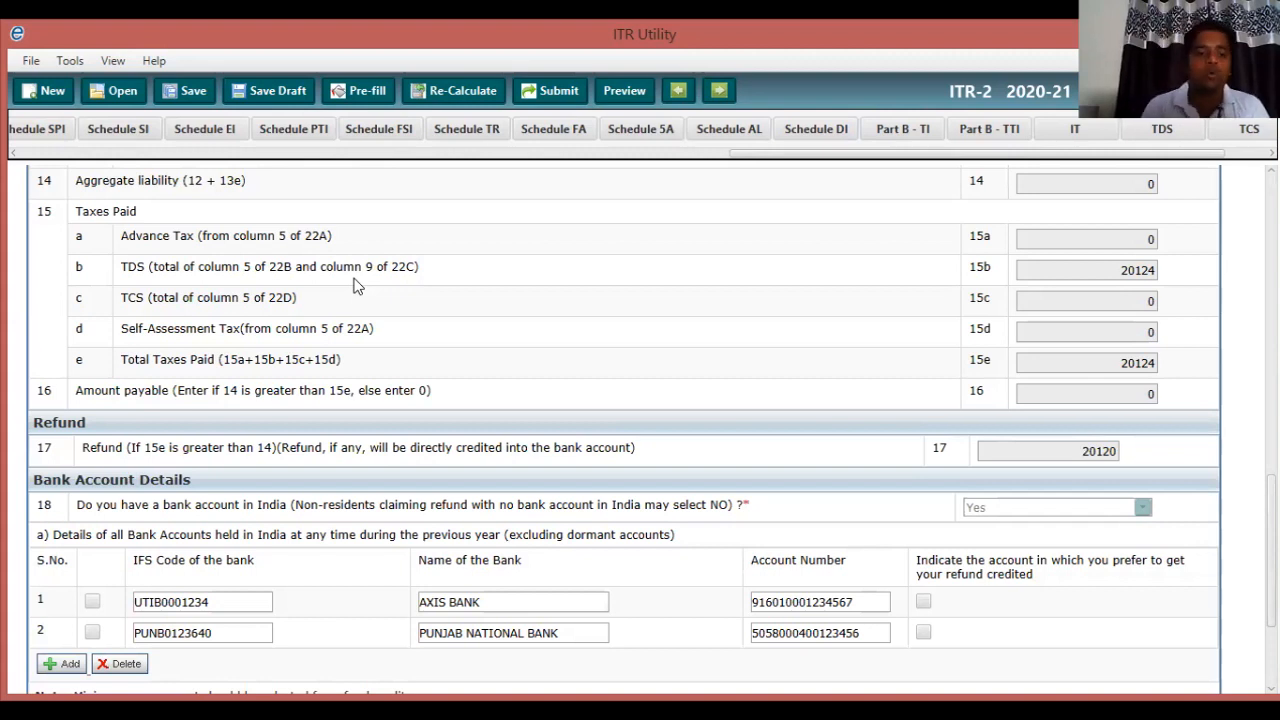
scroll(355, 286, down, 3)
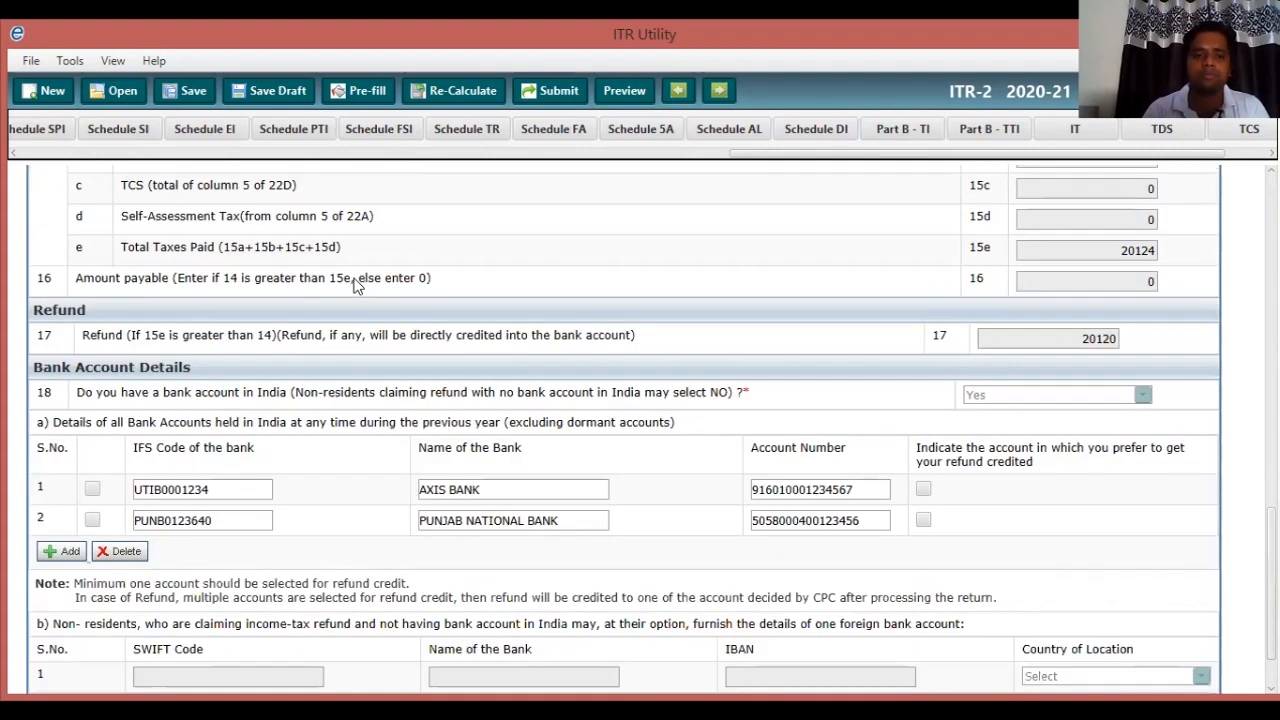
scroll(355, 286, down, 2)
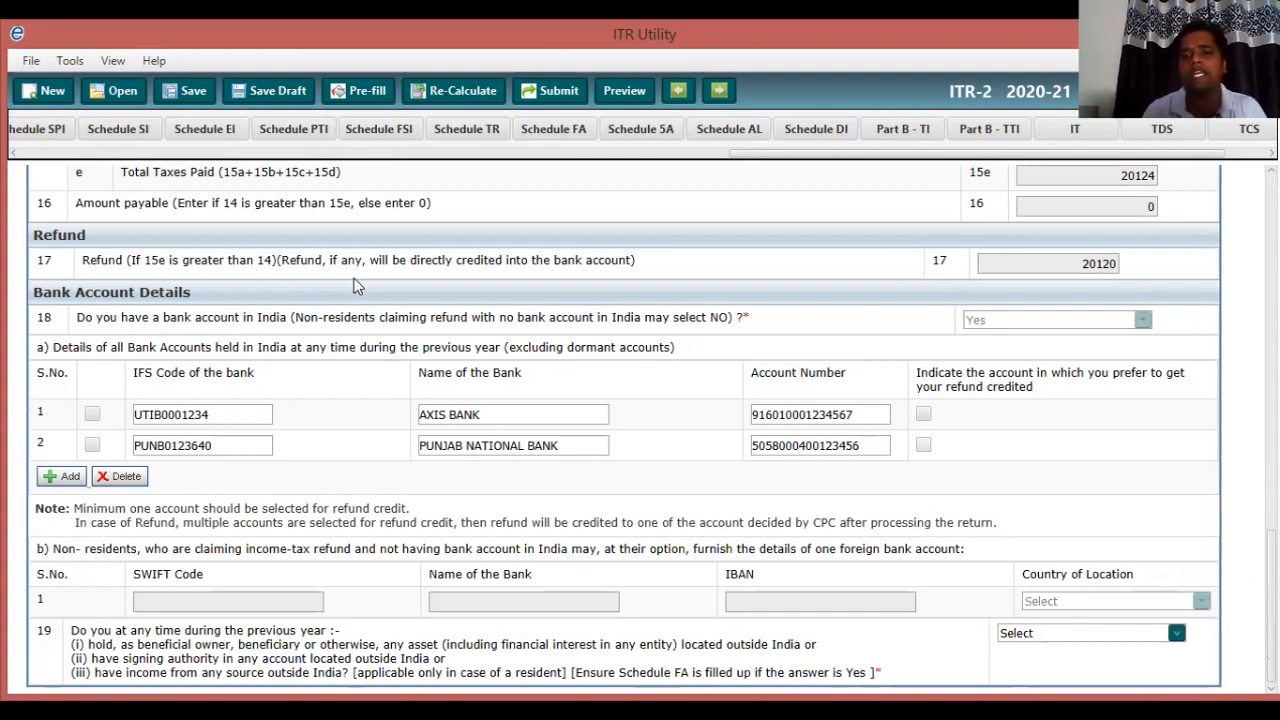
Pick the Punjab National Bank account for the refund, answer No on foreign assets, and open schedule 22A.
key(space)
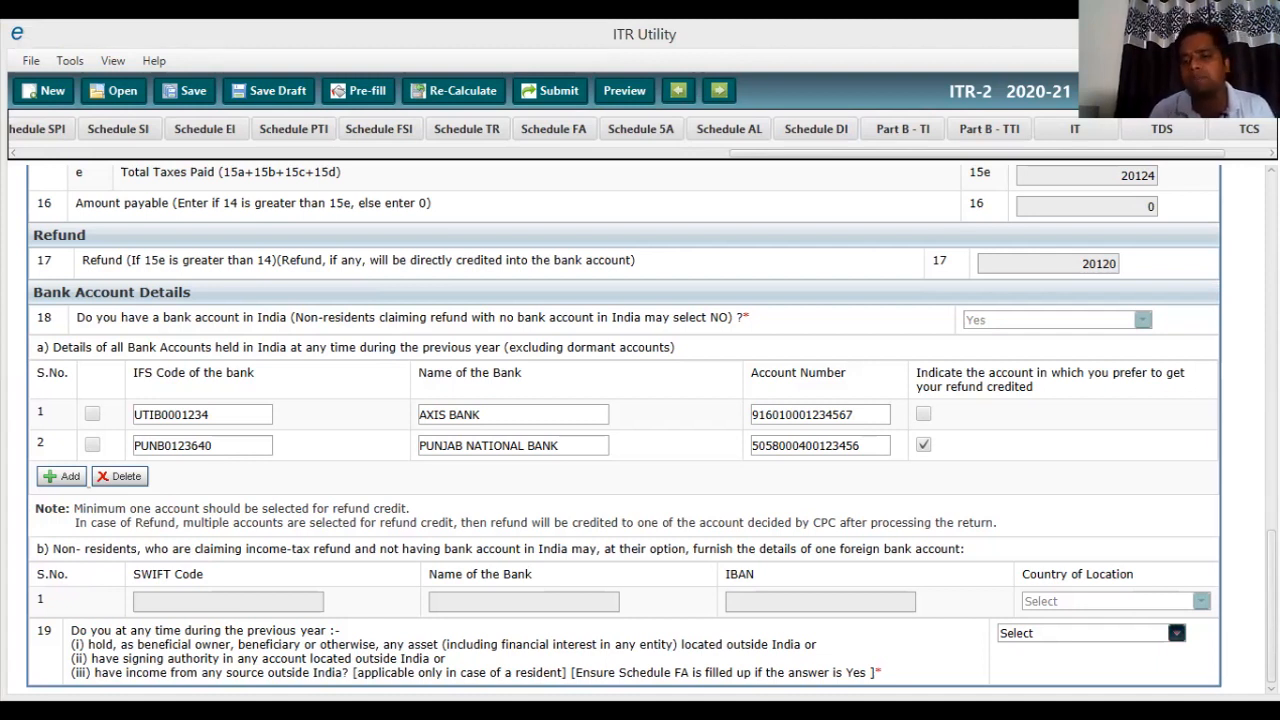
click(1090, 677)
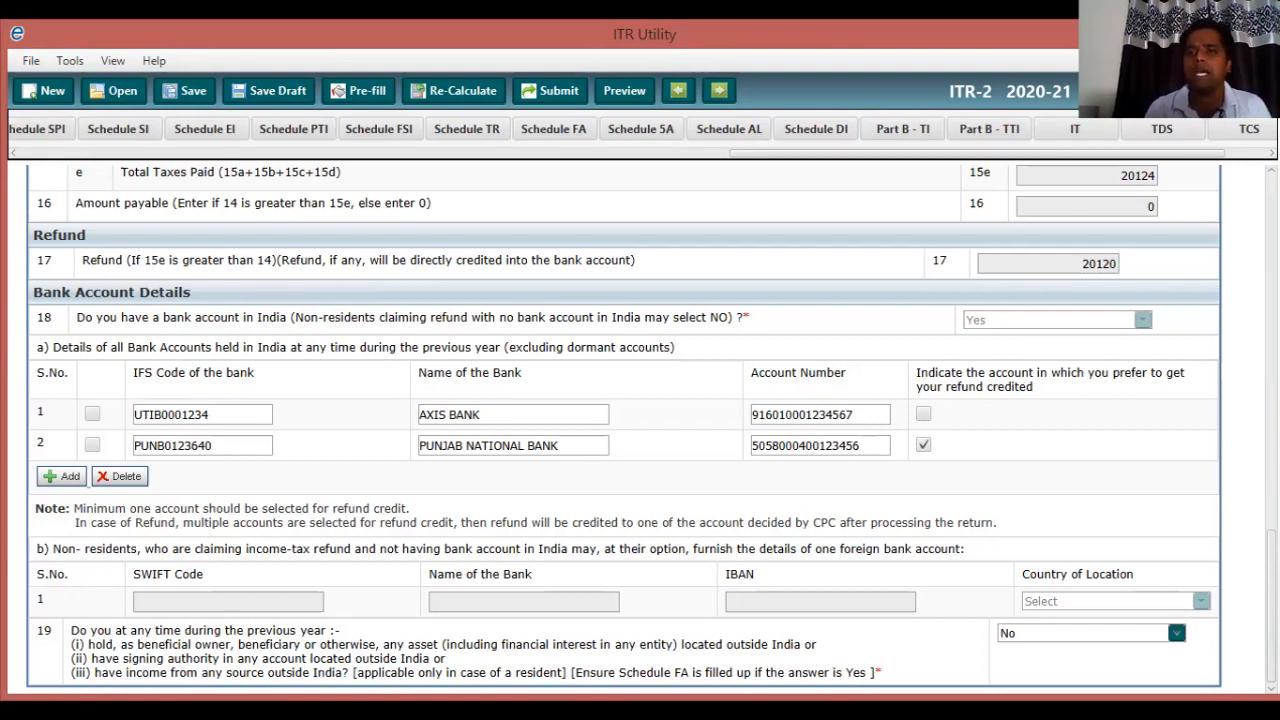
click(1075, 129)
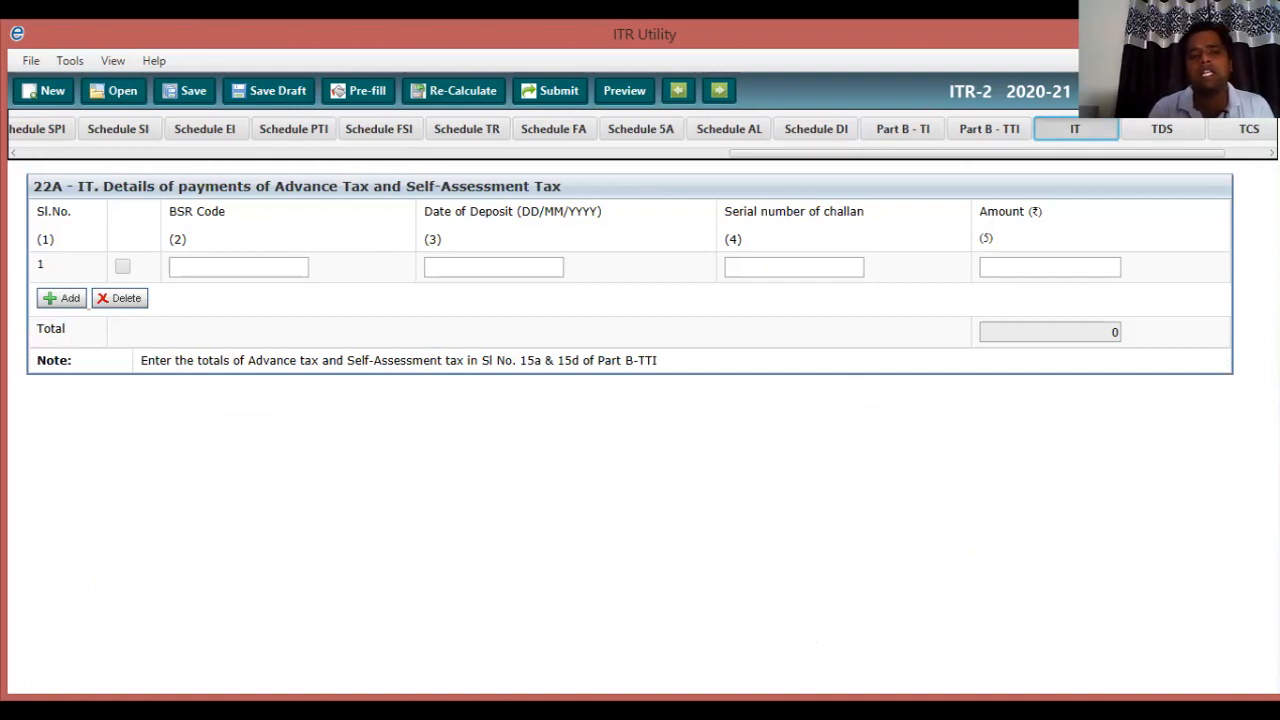
Focus the first BSR Code field, then switch to the TDS schedule showing the salary TDS.
click(238, 267)
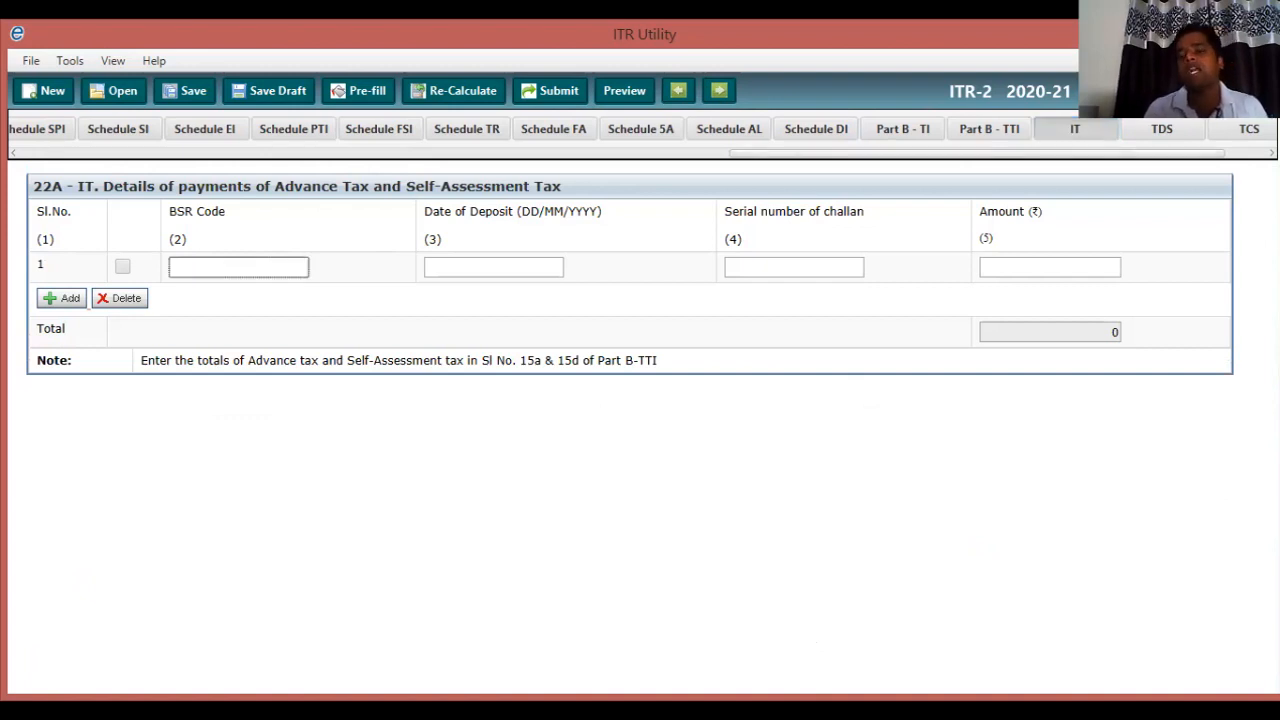
click(1162, 129)
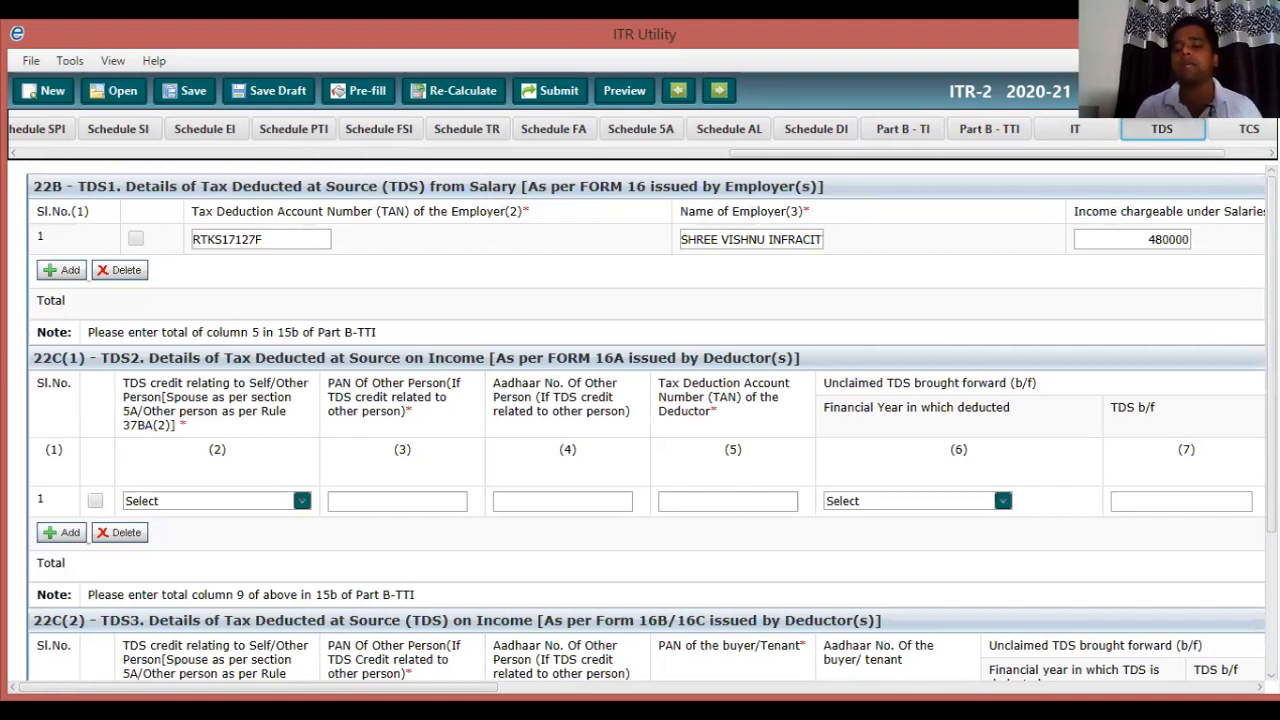
Return to ITR Utility and scroll through the TDS entries, total tax deducted 20124.
key(alt+Tab)
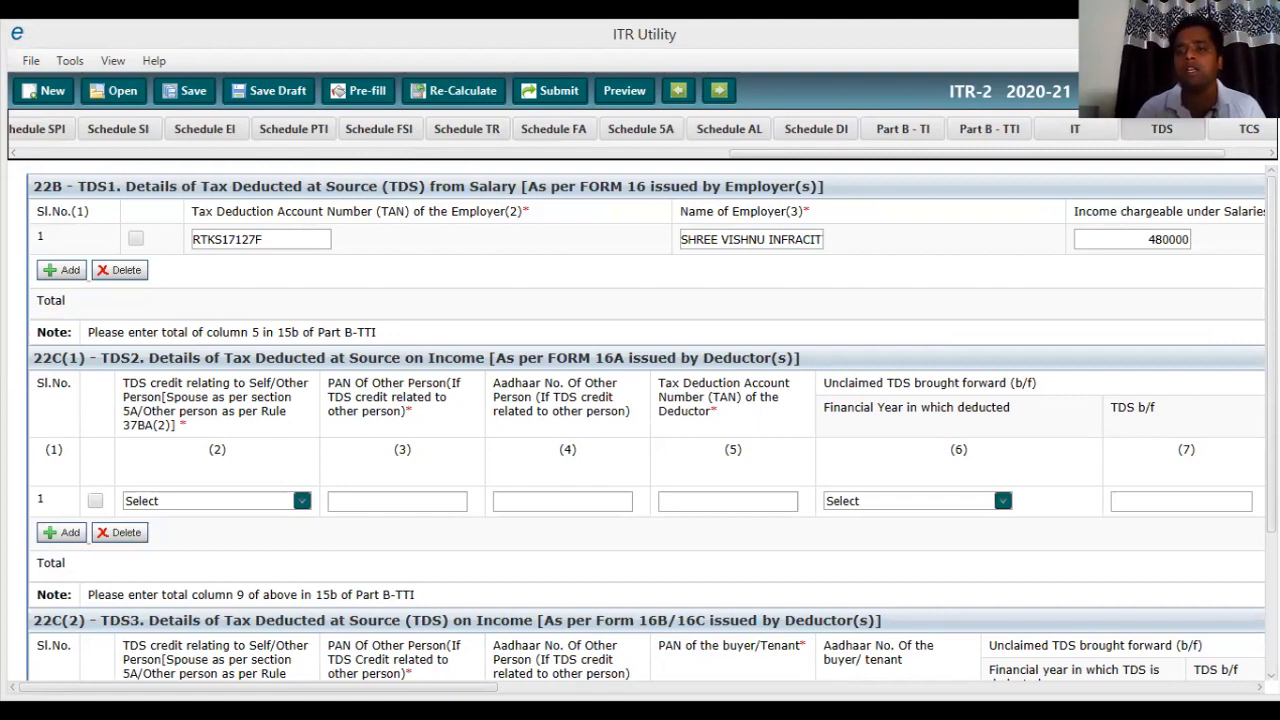
click(1259, 687)
drag(272, 687, 562, 687)
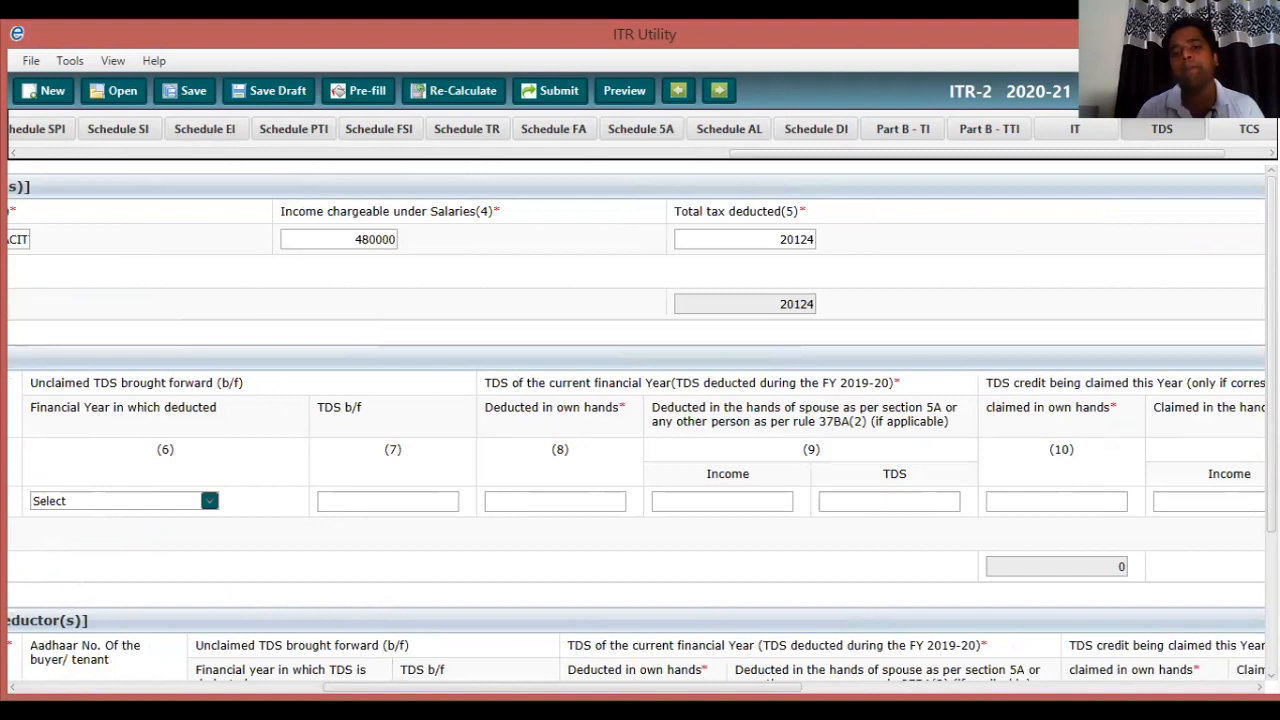
drag(562, 687, 258, 687)
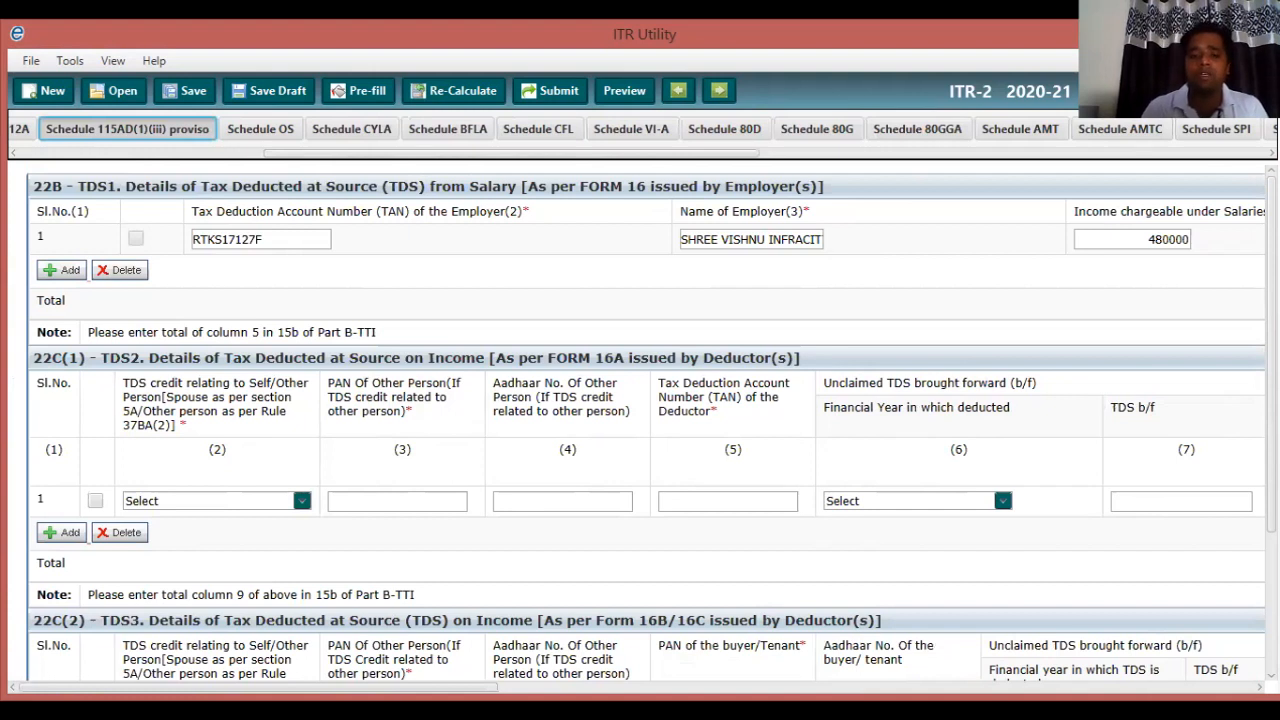
scroll(646, 420, down, 1)
scroll(646, 420, down, 1)
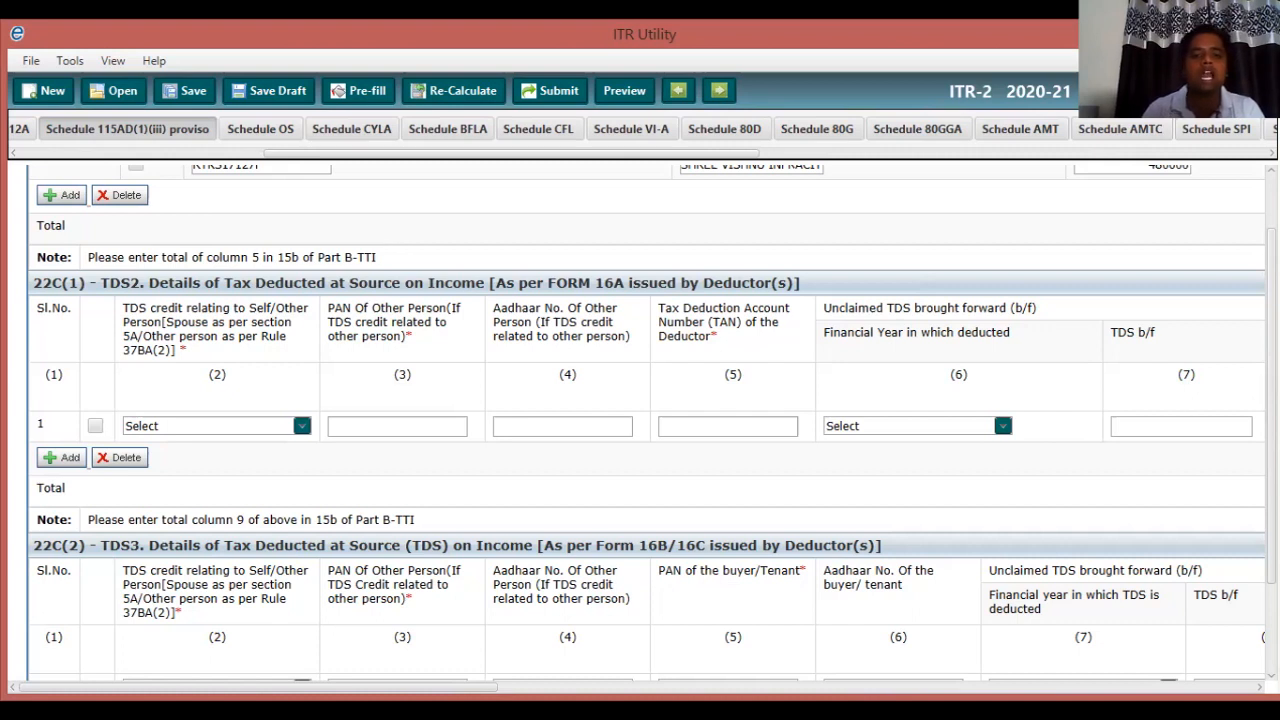
scroll(646, 420, down, 3)
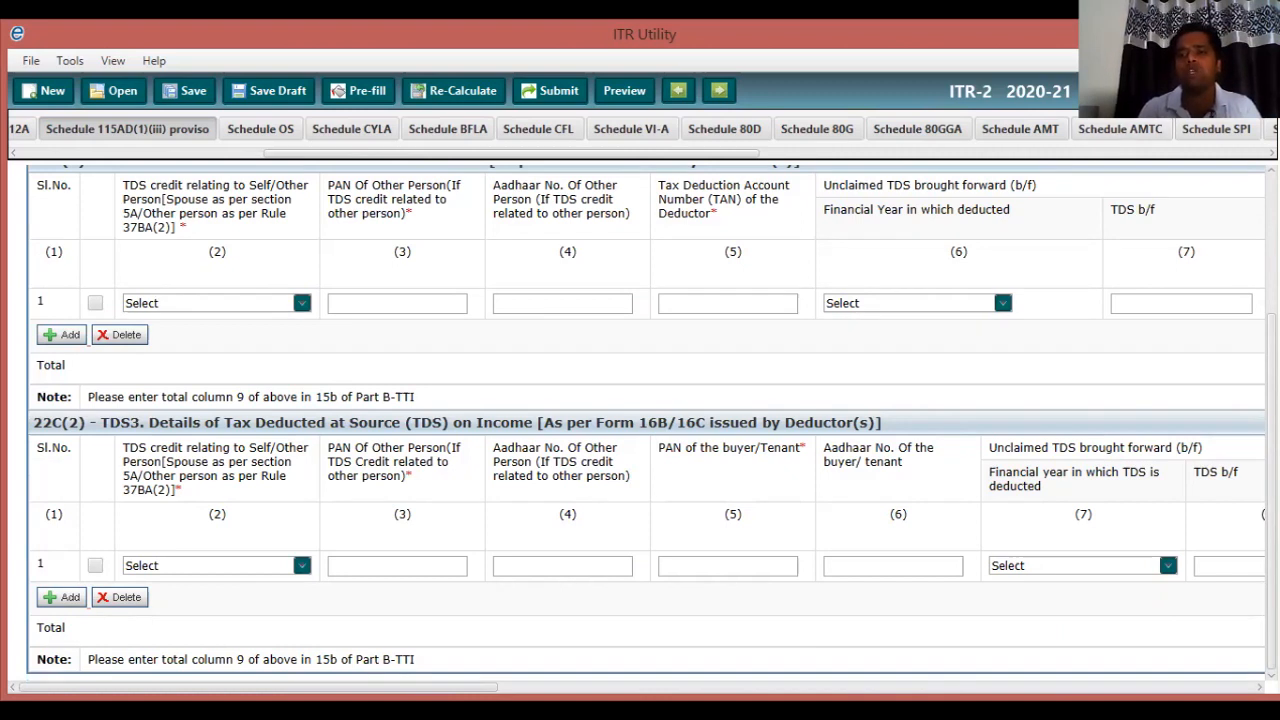
Scroll the schedule tab strip right and open the empty TCS schedule.
click(1000, 153)
drag(1000, 153, 1109, 153)
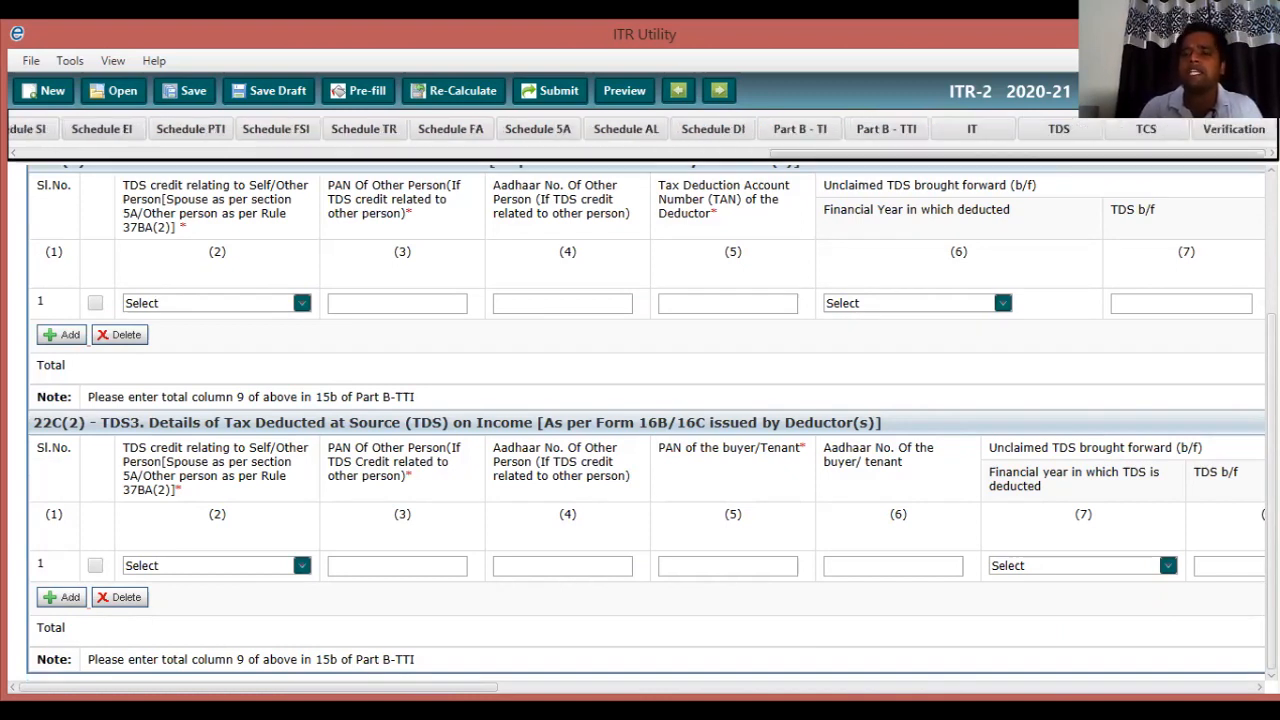
click(1146, 129)
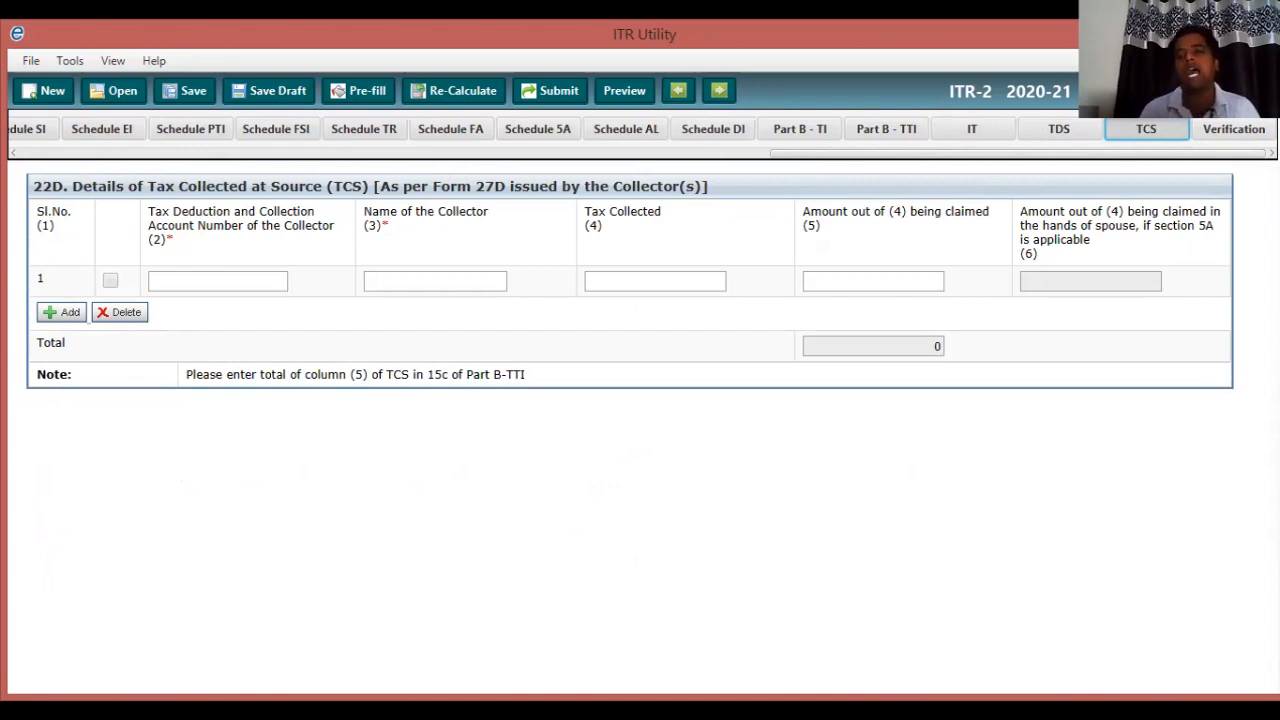
Open the Verification page with the declaration dated 25/08/2020.
click(1233, 129)
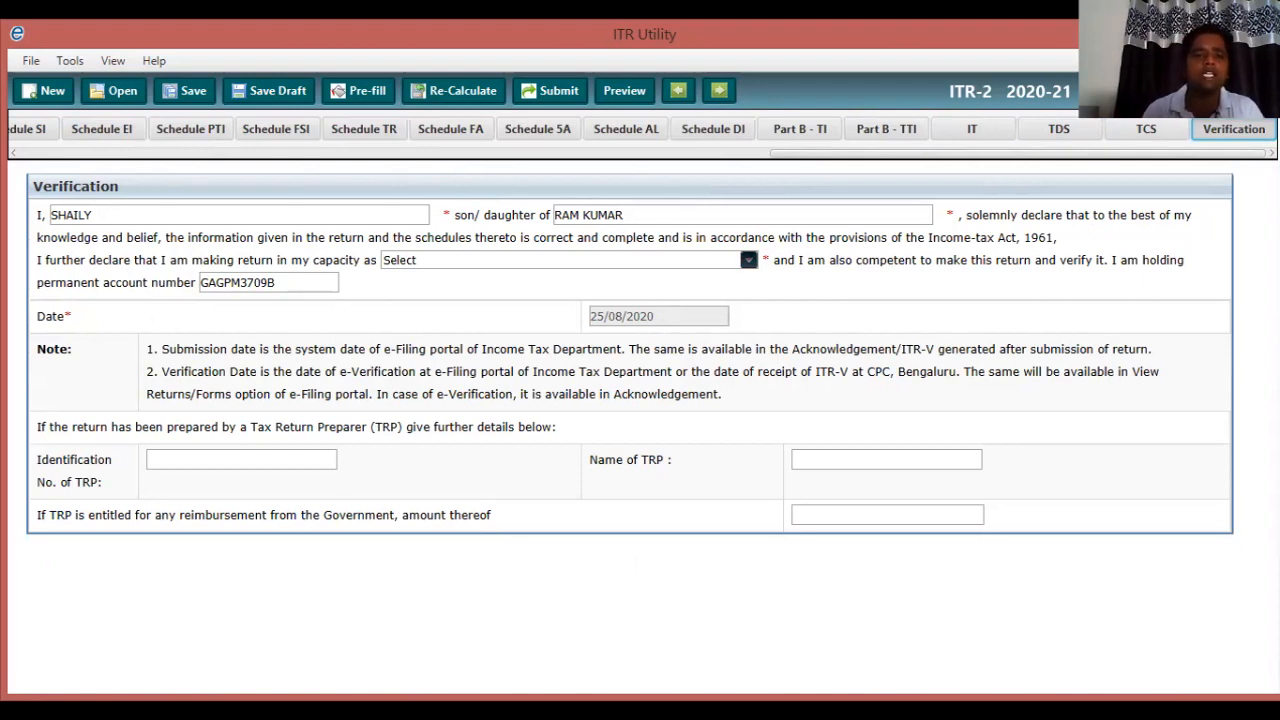
Choose Self as the capacity in which the return is made.
click(749, 260)
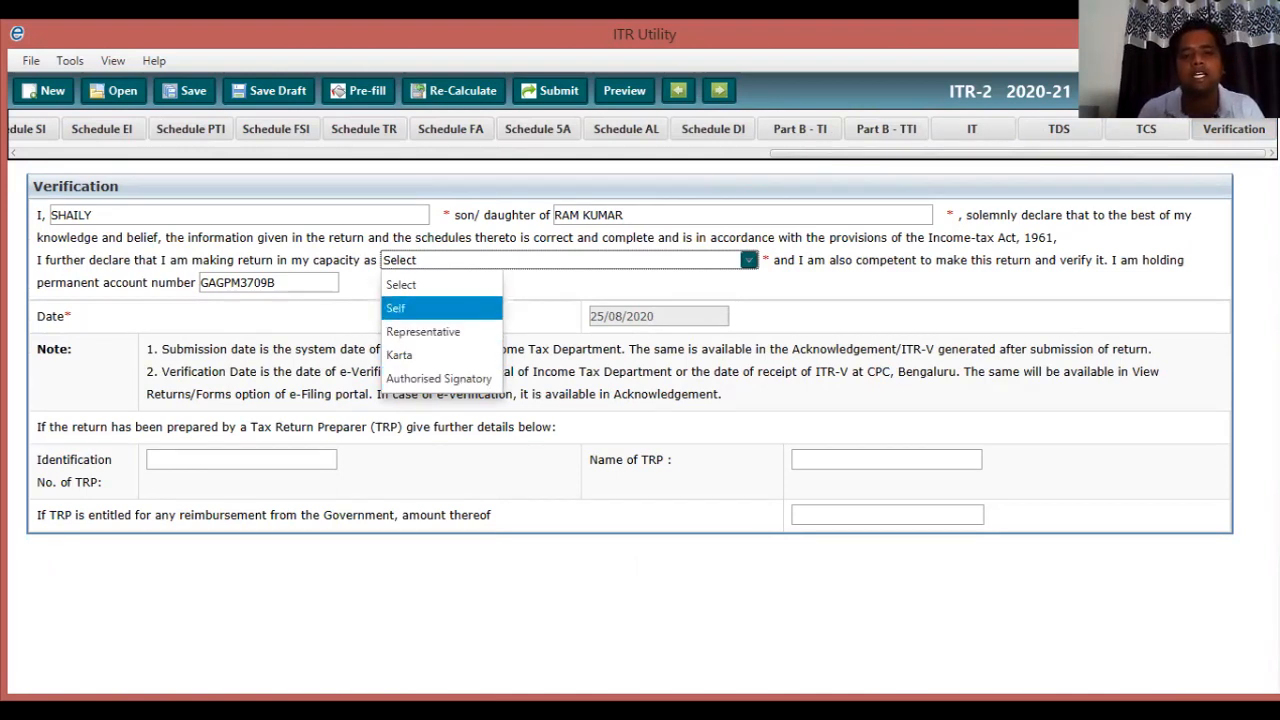
click(420, 308)
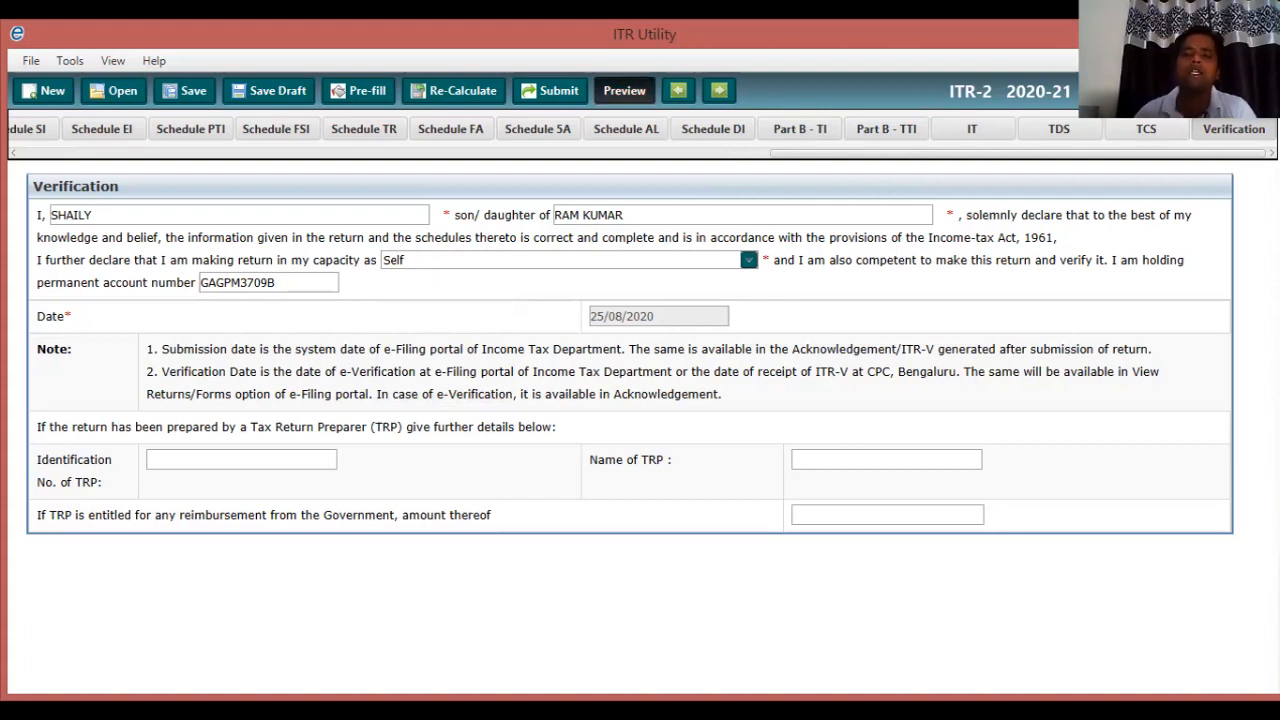
Preview the ITR-2 return in Chrome and scroll from personal details to income from other sources.
click(624, 90)
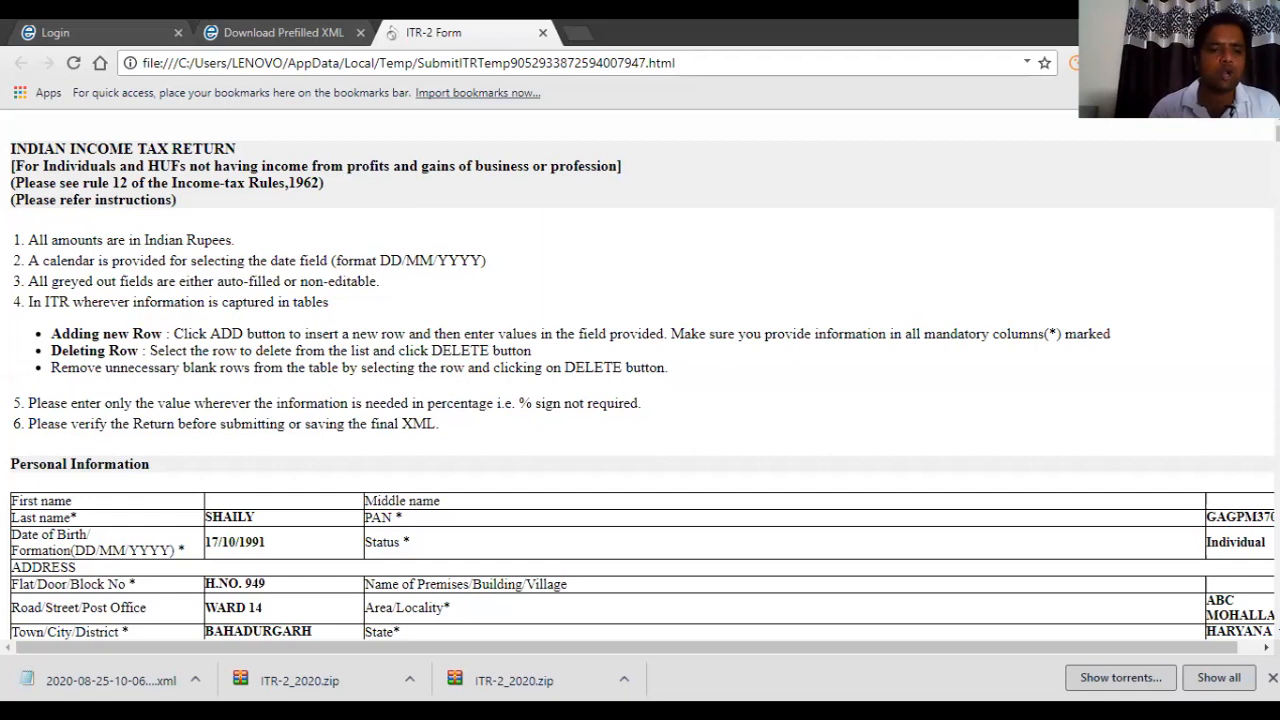
scroll(640, 377, down, 1)
scroll(640, 377, down, 3)
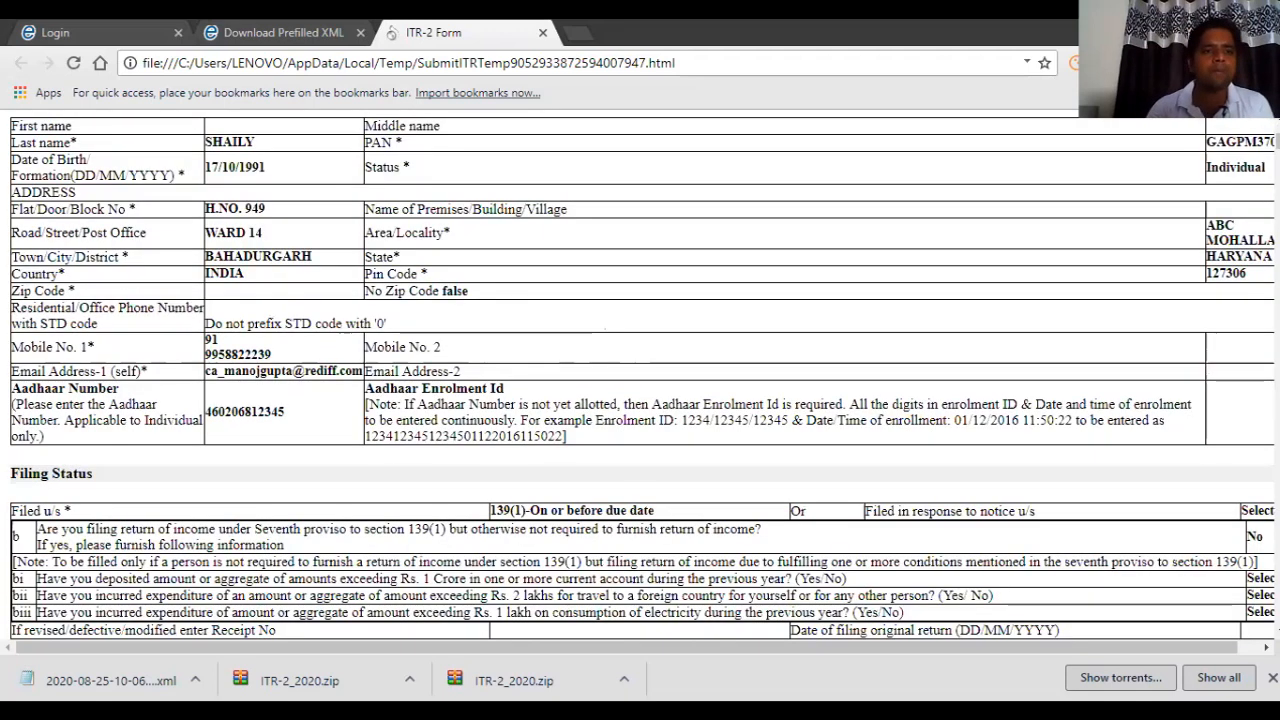
scroll(640, 377, up, 1)
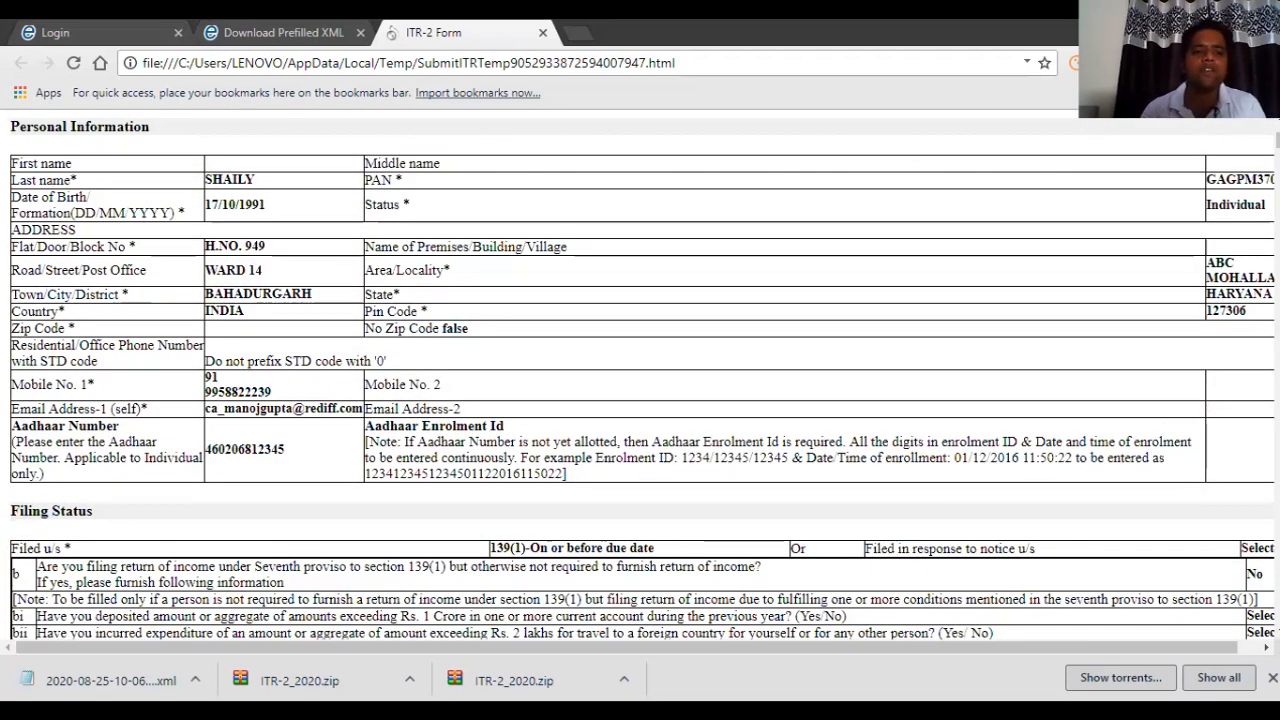
scroll(640, 377, down, 4)
scroll(640, 377, down, 1)
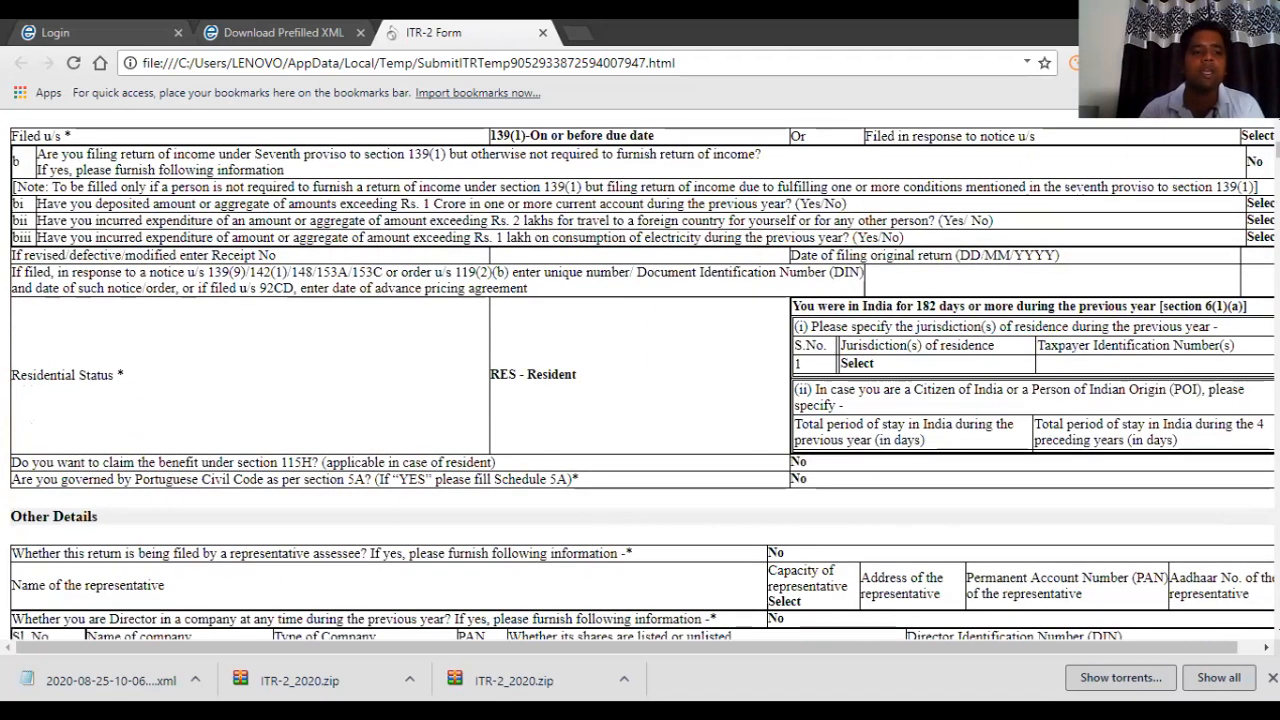
scroll(640, 377, down, 3)
scroll(640, 377, down, 4)
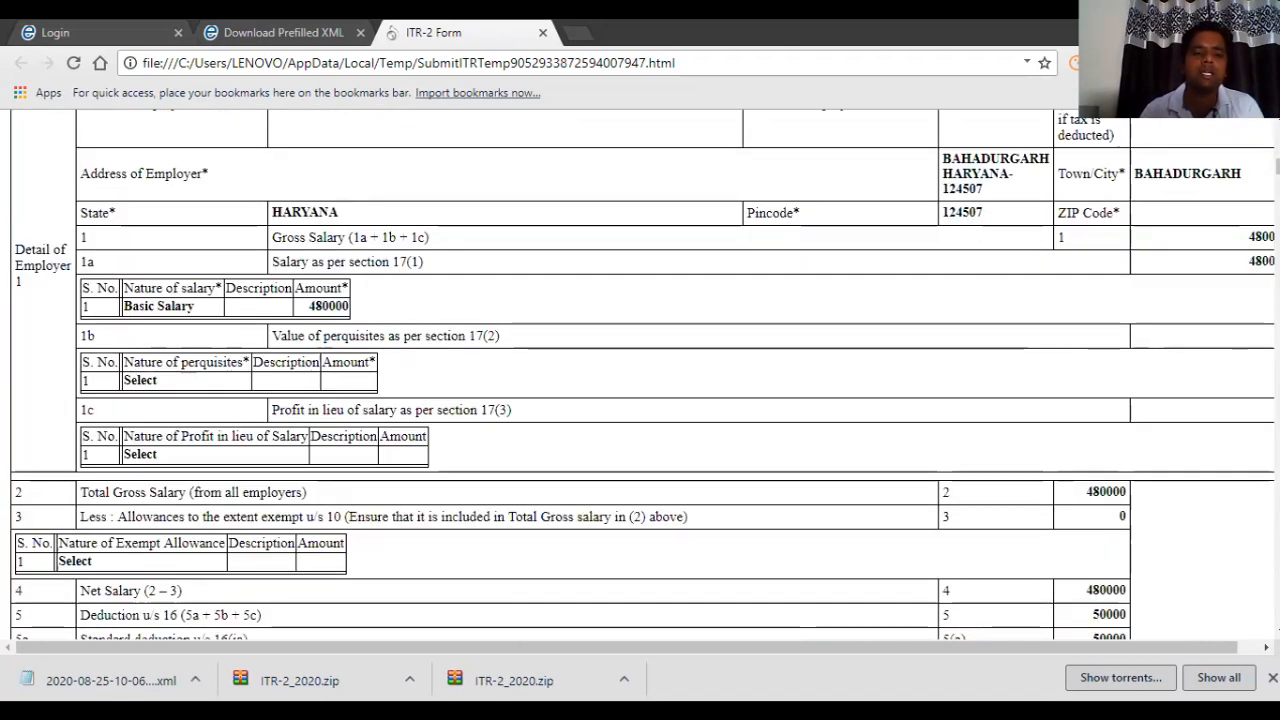
scroll(640, 377, down, 1)
scroll(640, 377, down, 3)
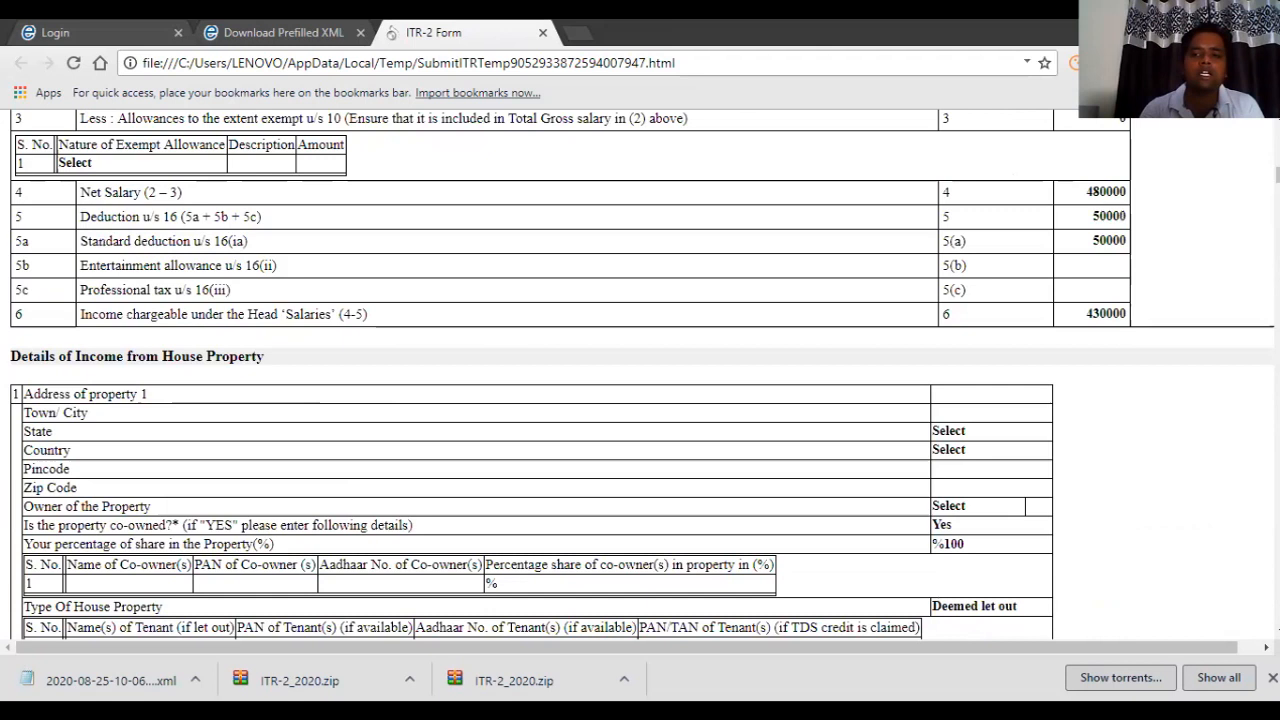
scroll(640, 377, down, 3)
scroll(640, 377, down, 3)
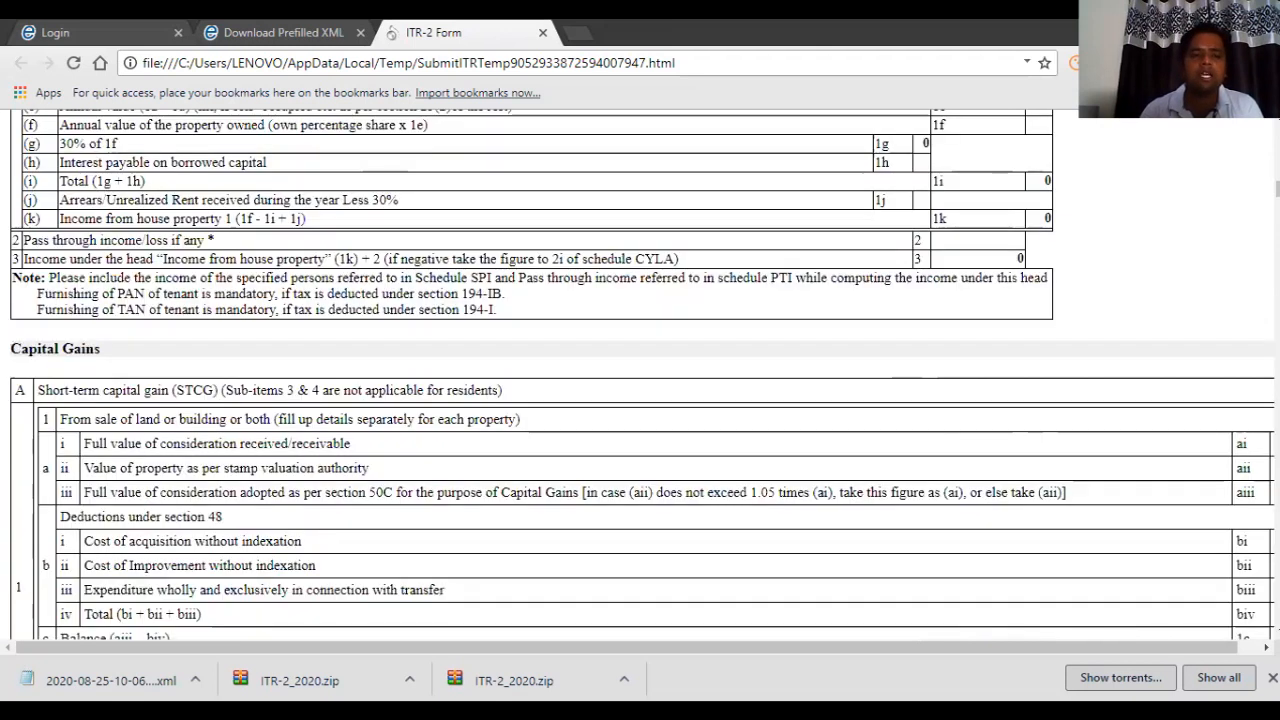
scroll(640, 377, down, 5)
scroll(640, 377, down, 7)
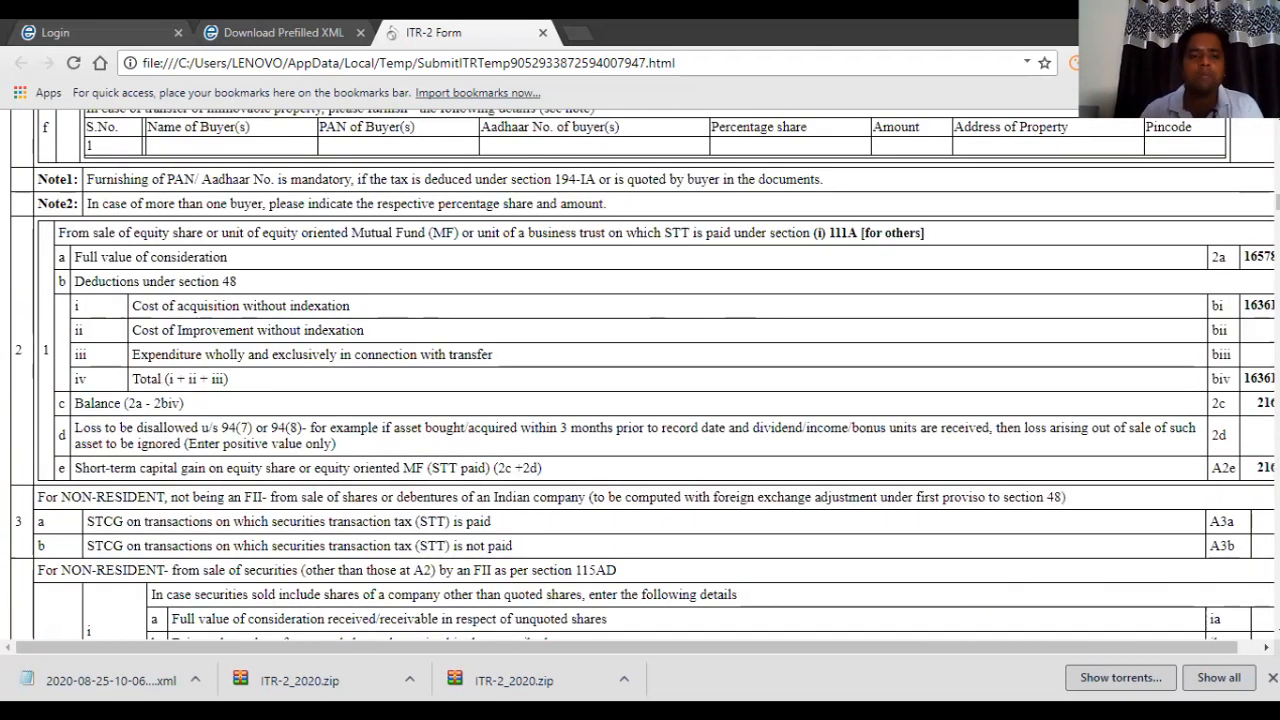
scroll(640, 377, down, 1)
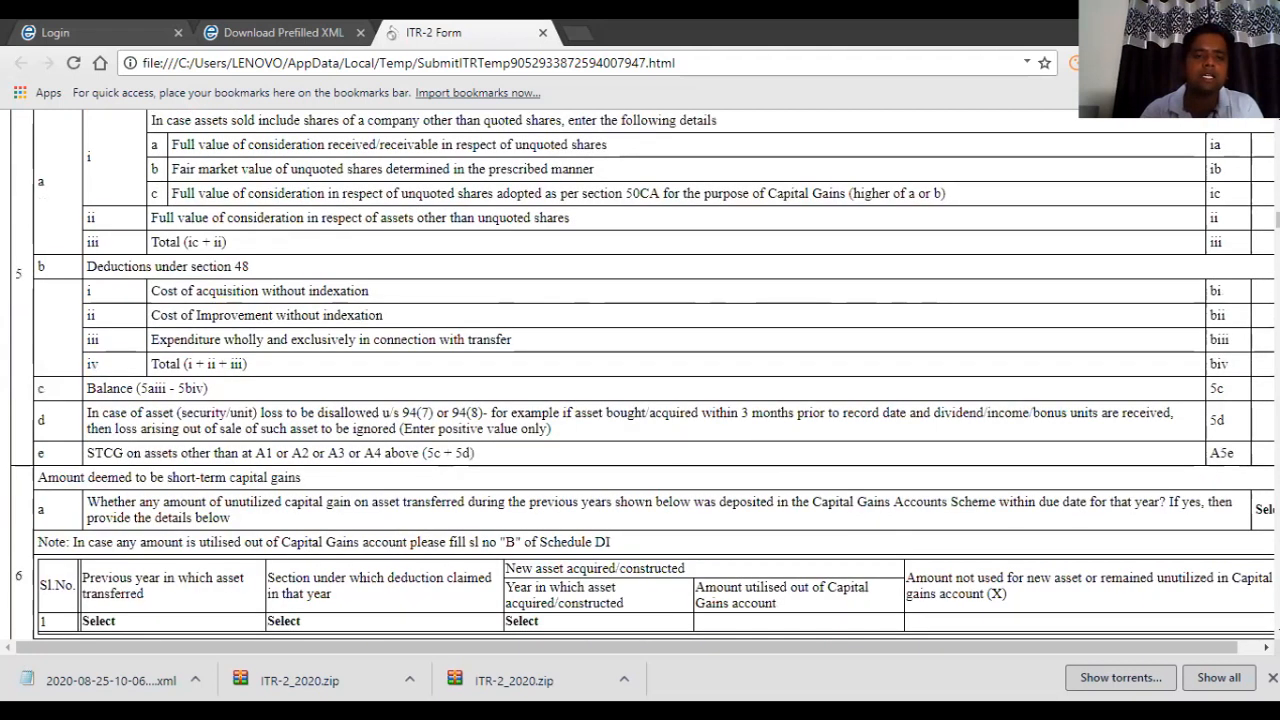
scroll(640, 377, down, 8)
scroll(640, 377, down, 1)
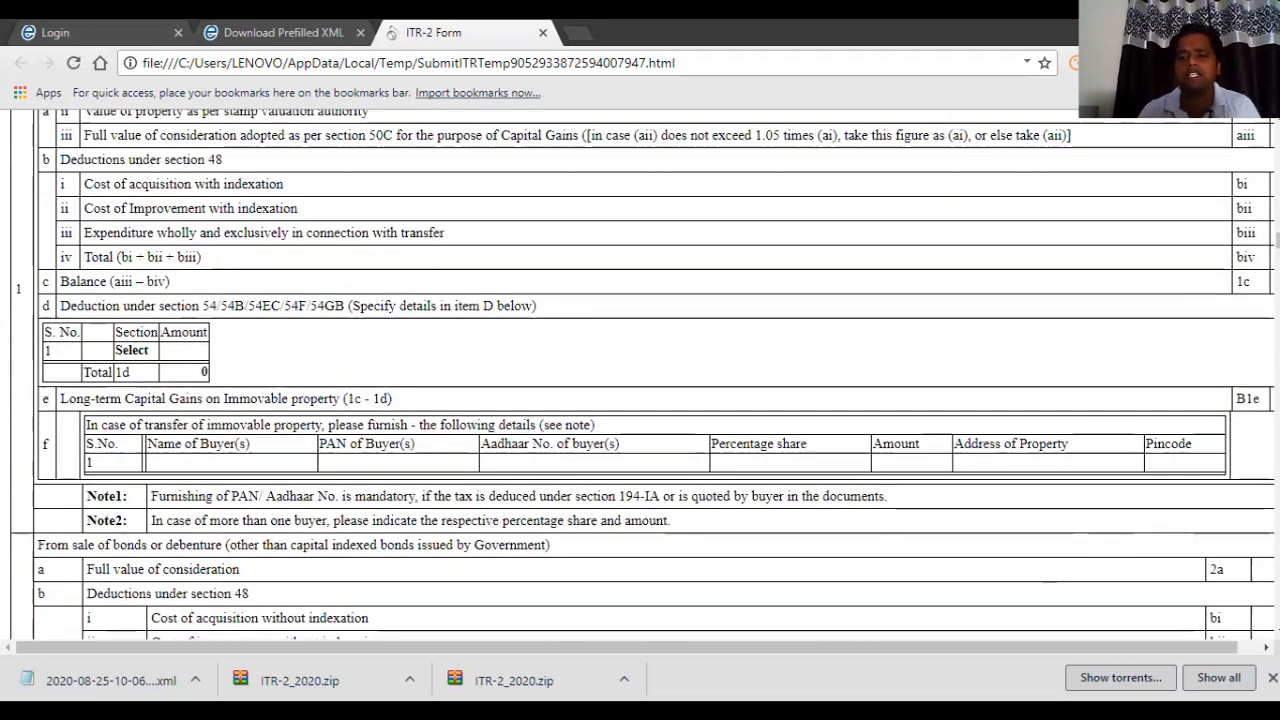
scroll(640, 377, down, 10)
scroll(640, 377, down, 10)
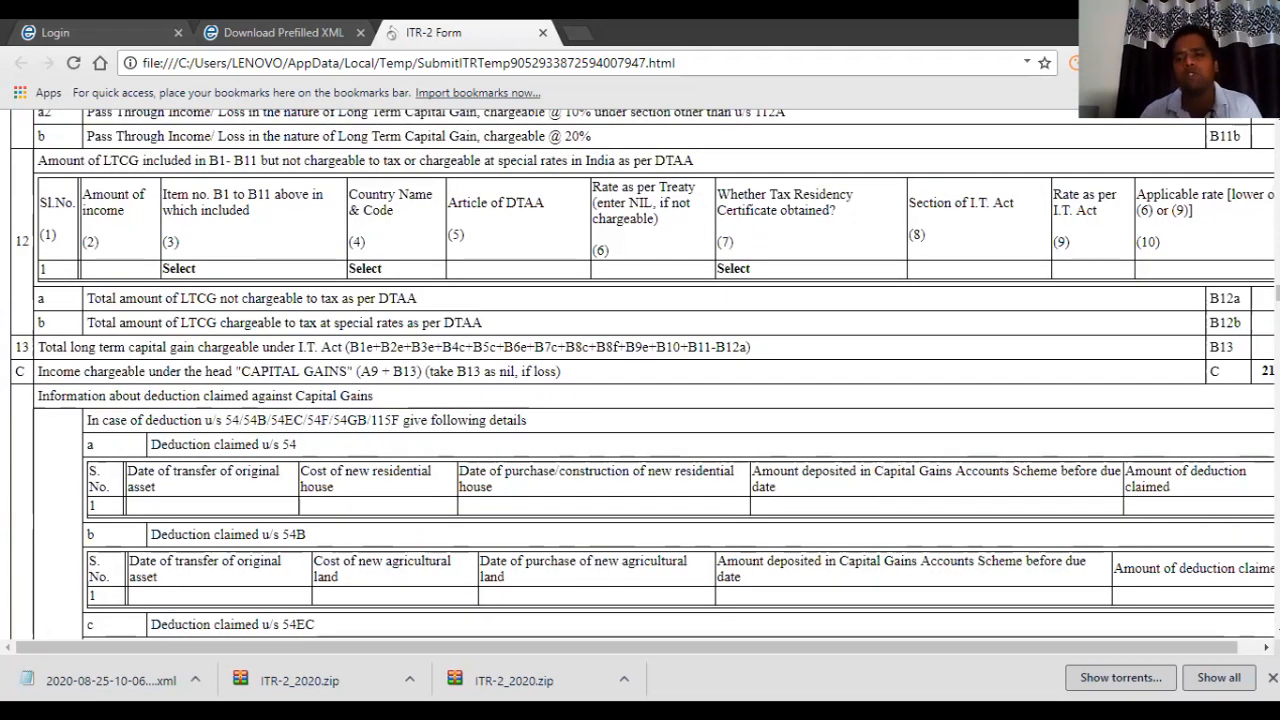
scroll(640, 377, down, 10)
scroll(640, 377, down, 10)
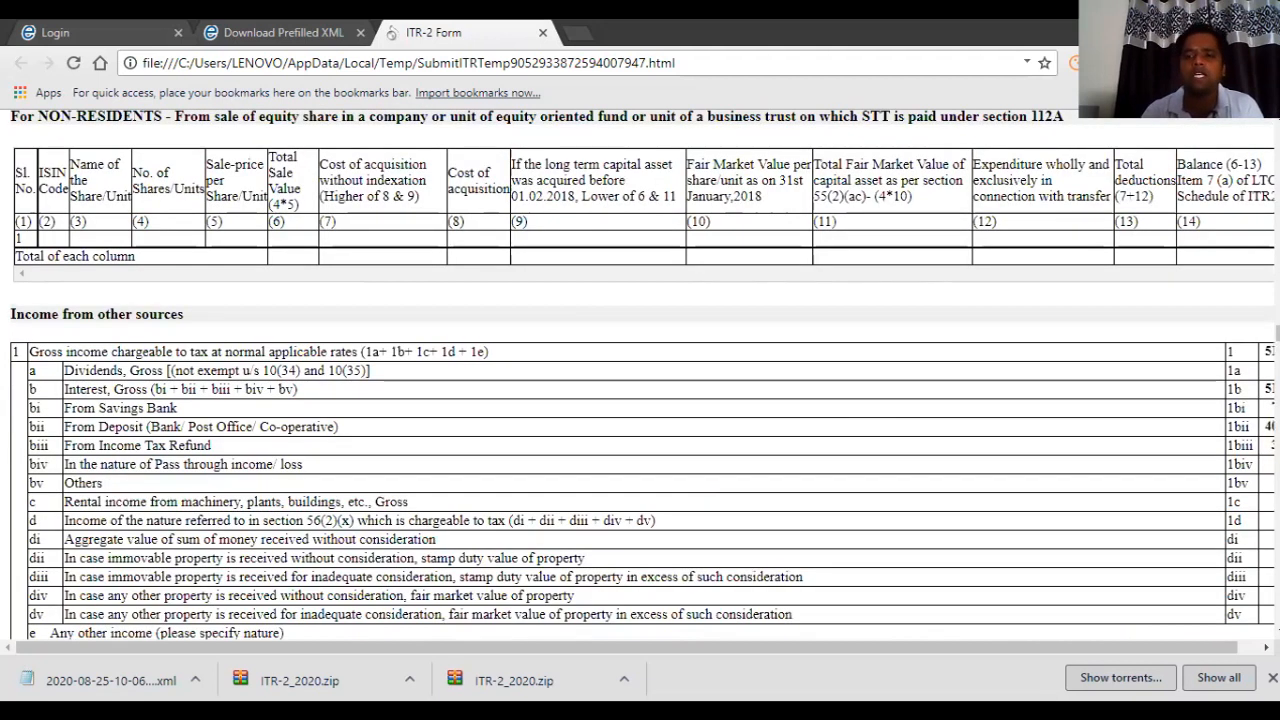
scroll(640, 377, down, 10)
scroll(640, 377, down, 10)
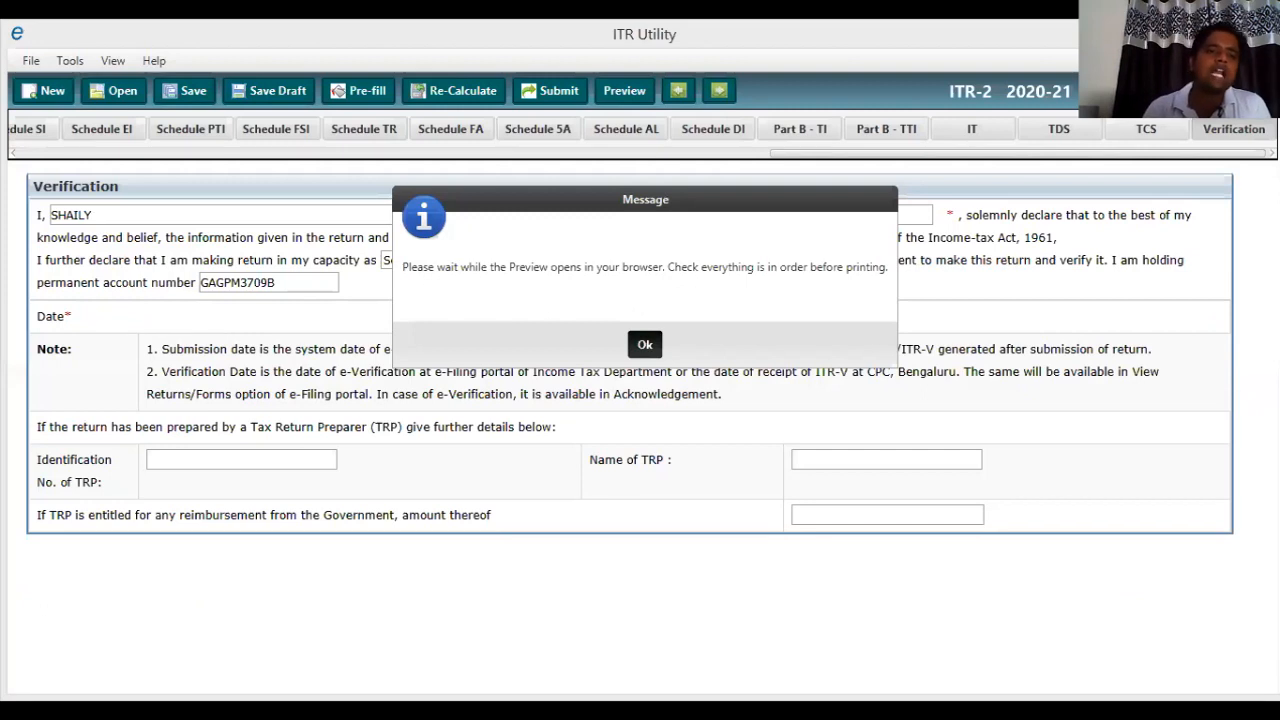
Dismiss the preview notice, save and validate the return, leaving seven Schedule HP errors.
key(Return)
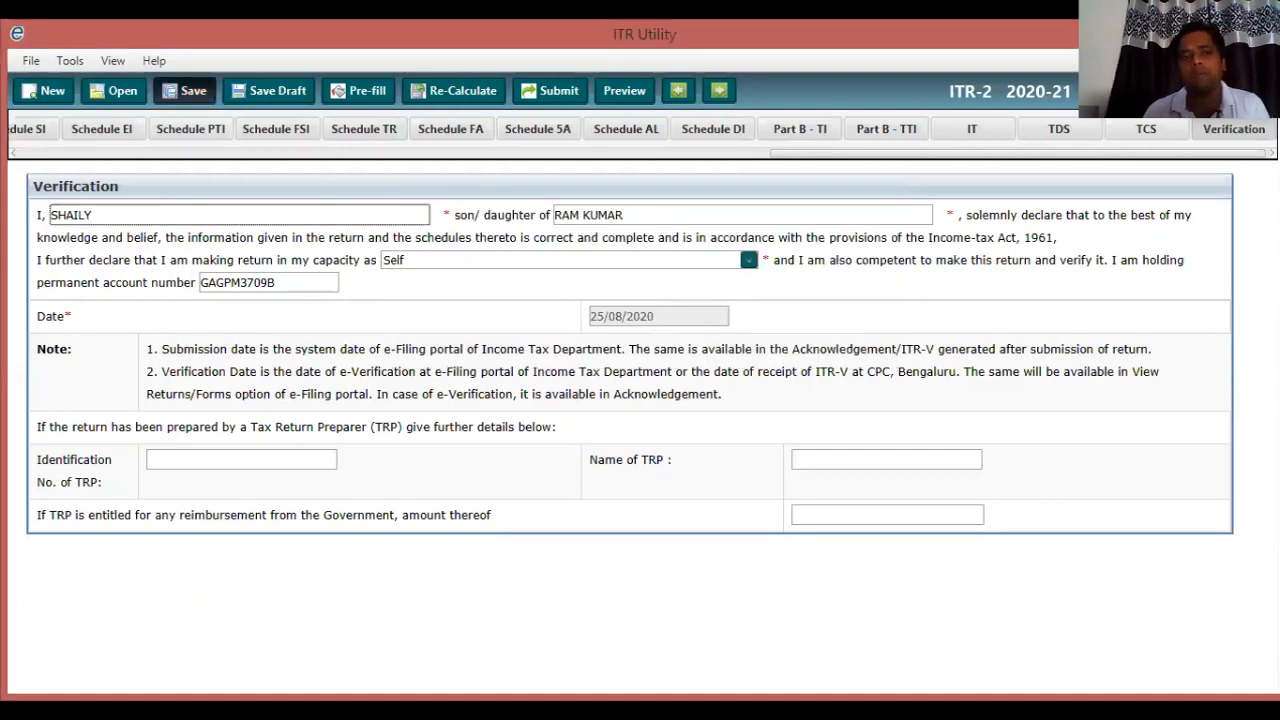
click(185, 91)
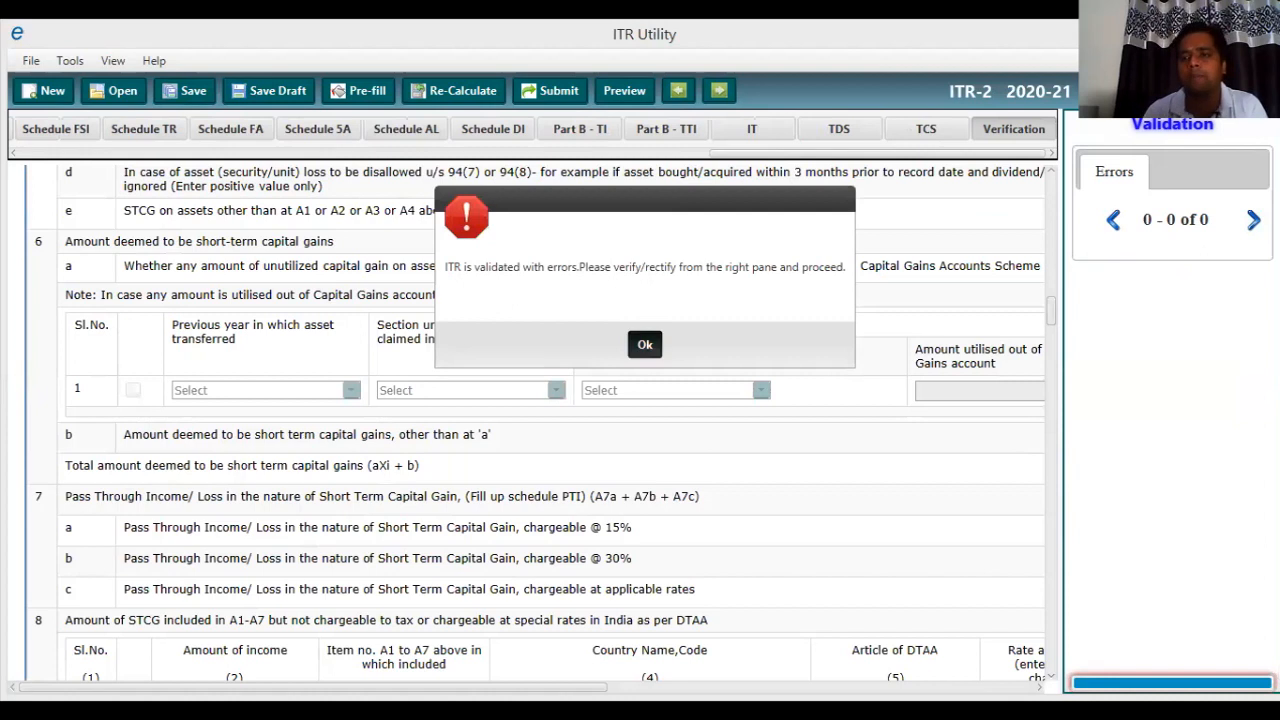
click(645, 344)
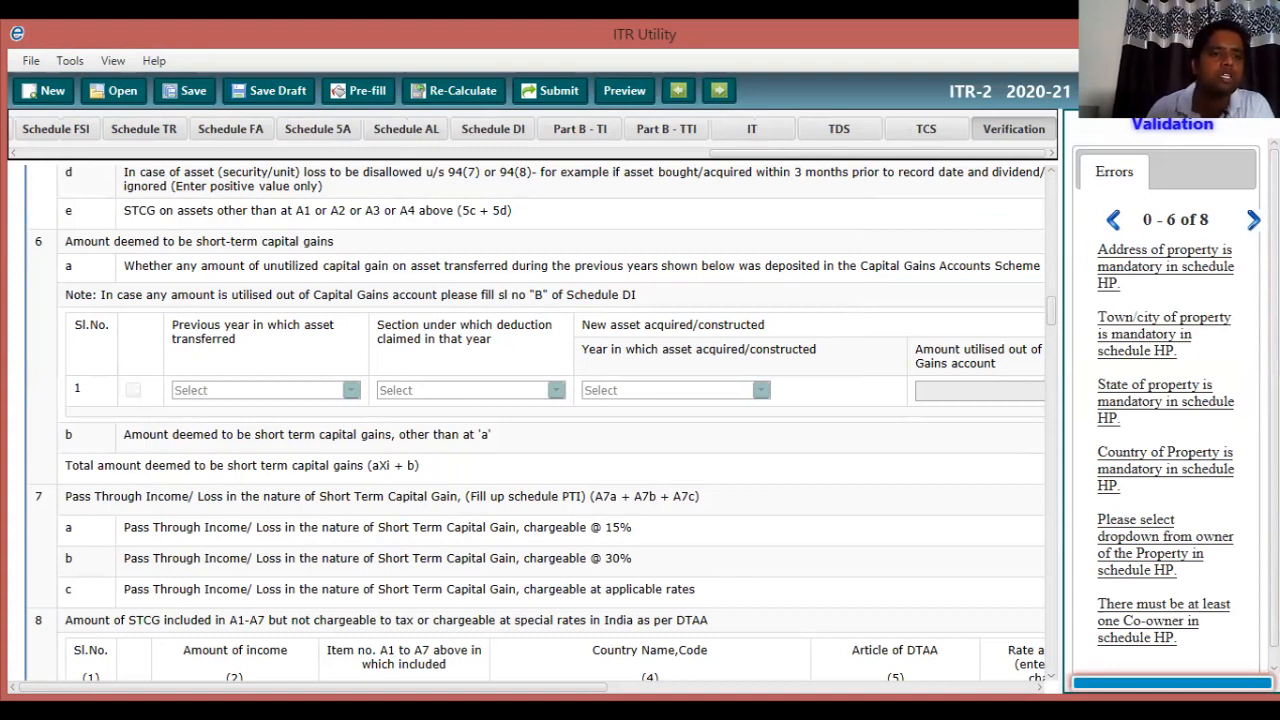
drag(878, 153, 224, 153)
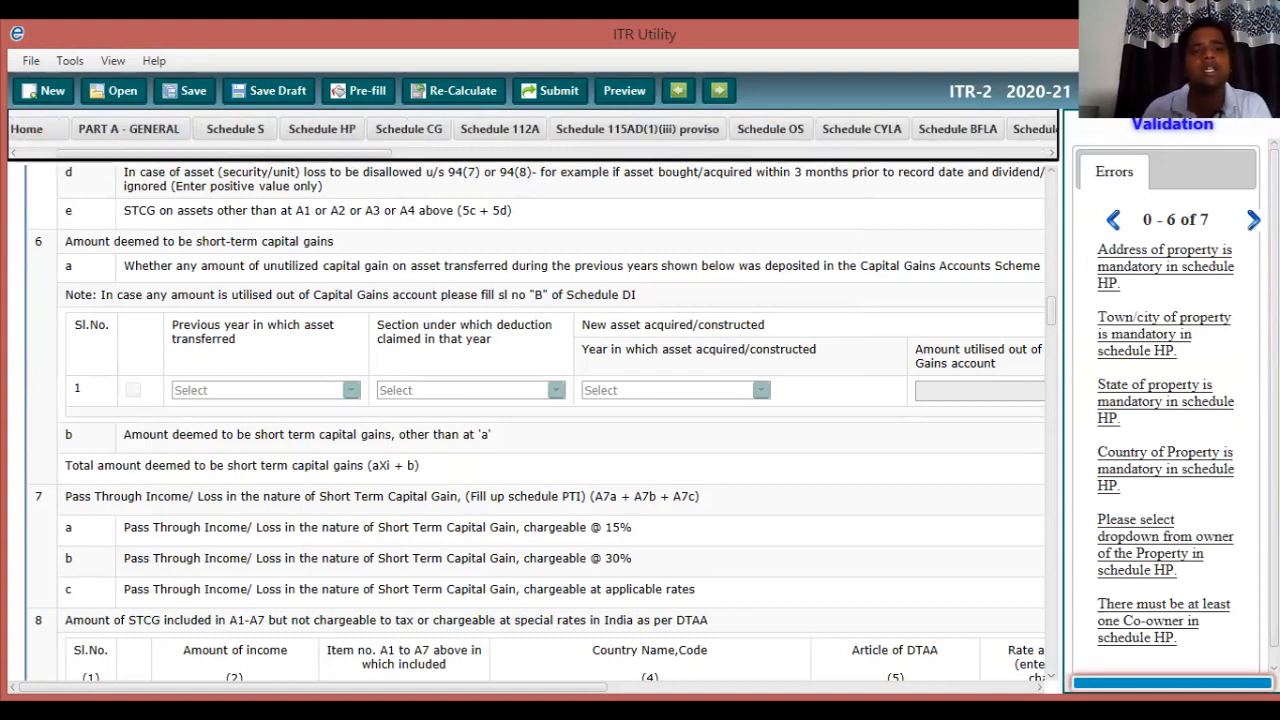
Reset Type Of House Property in Schedule HP to Select and save to revalidate.
click(322, 129)
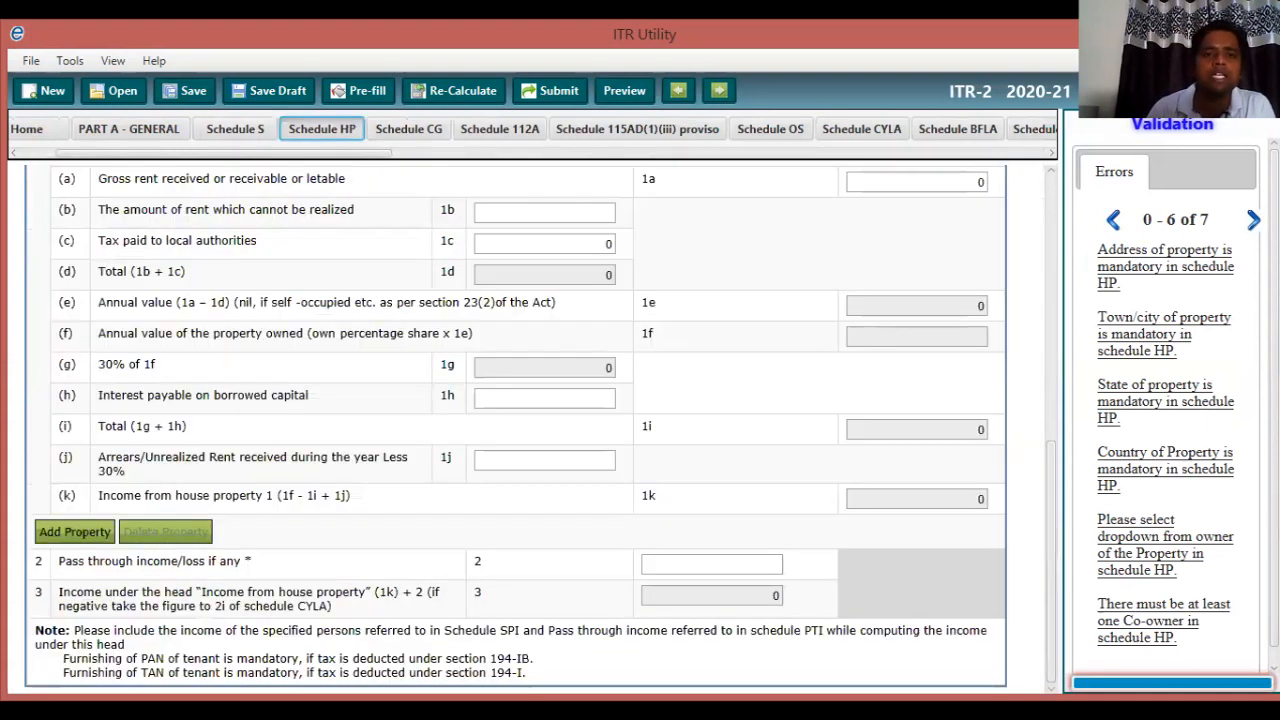
scroll(530, 420, up, 3)
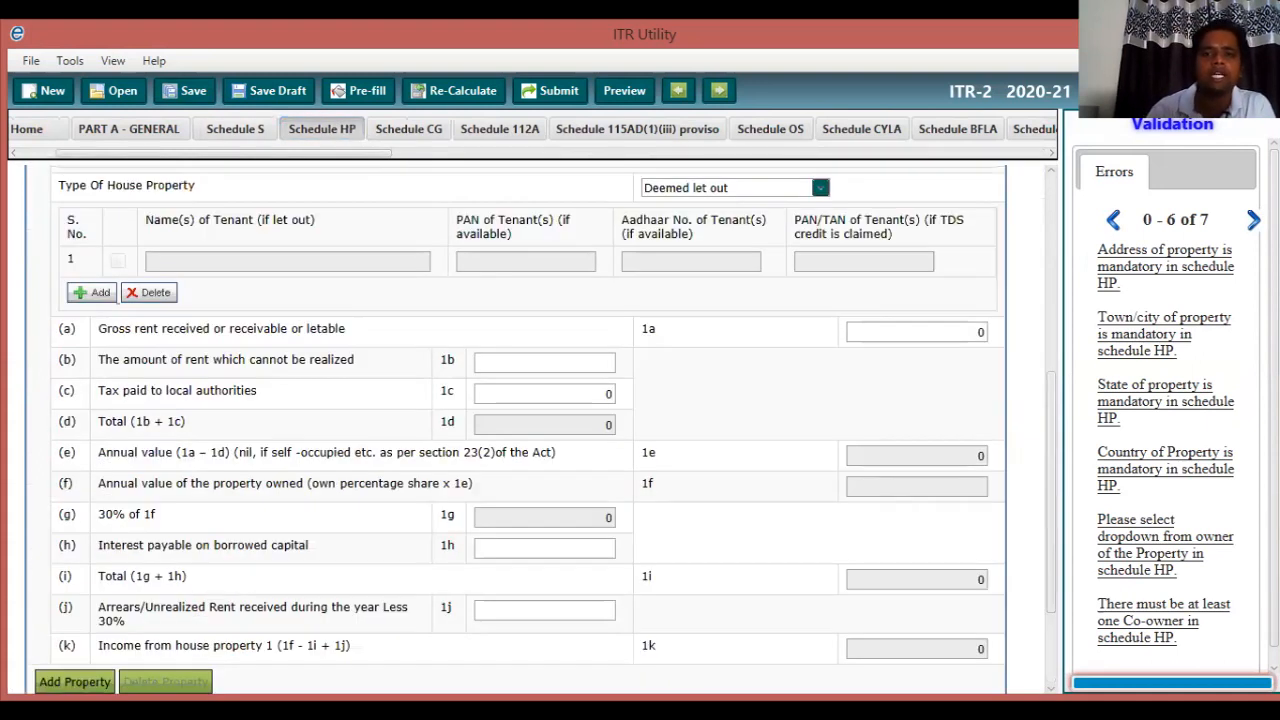
scroll(530, 420, up, 3)
scroll(530, 420, up, 3)
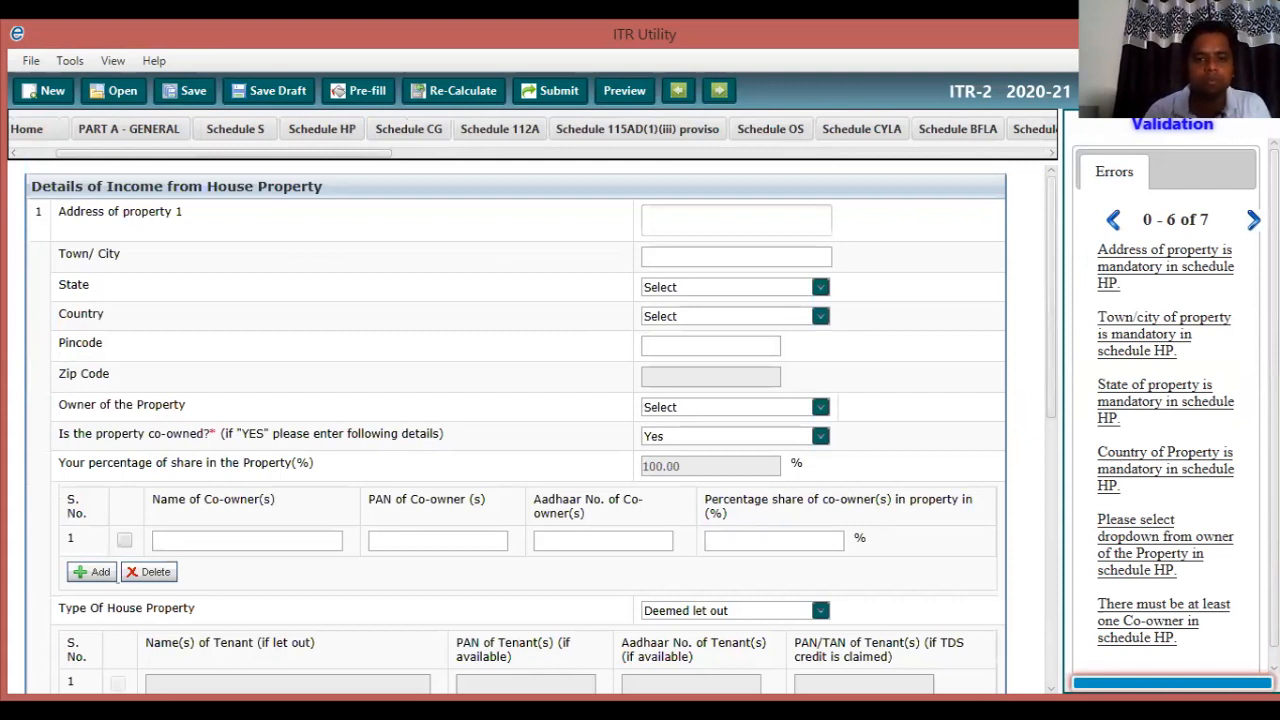
scroll(530, 420, down, 2)
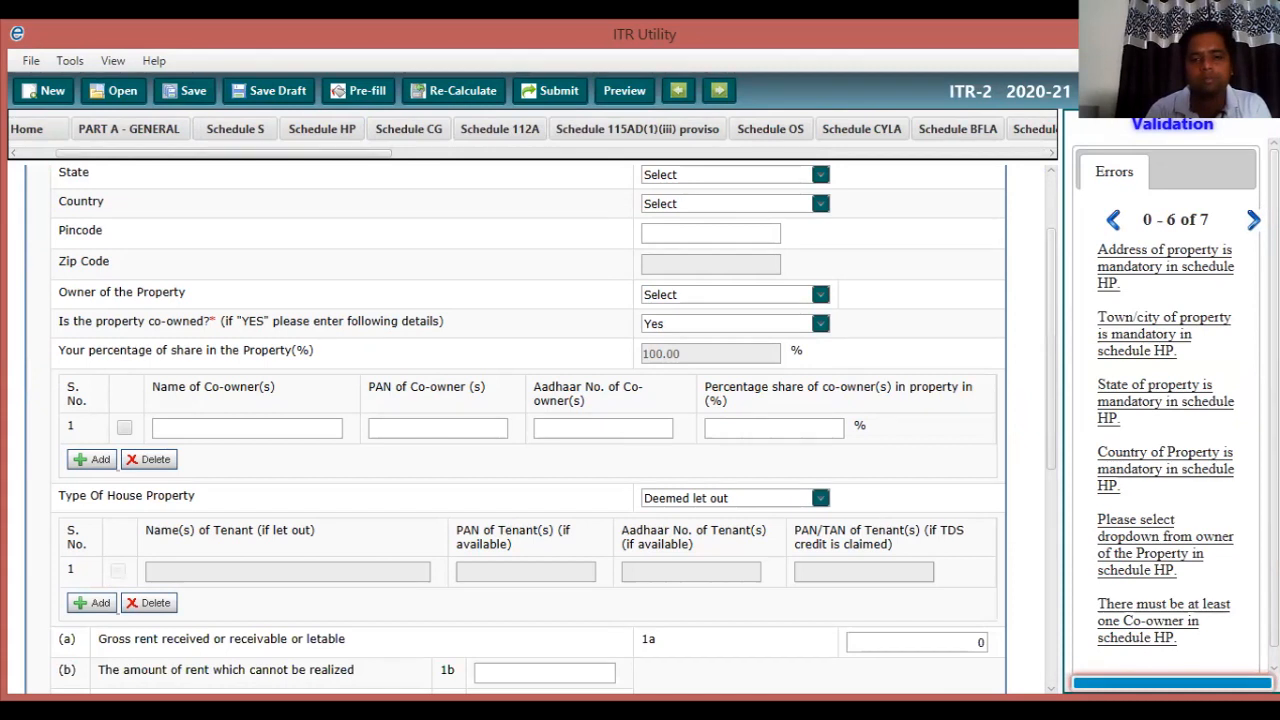
click(820, 498)
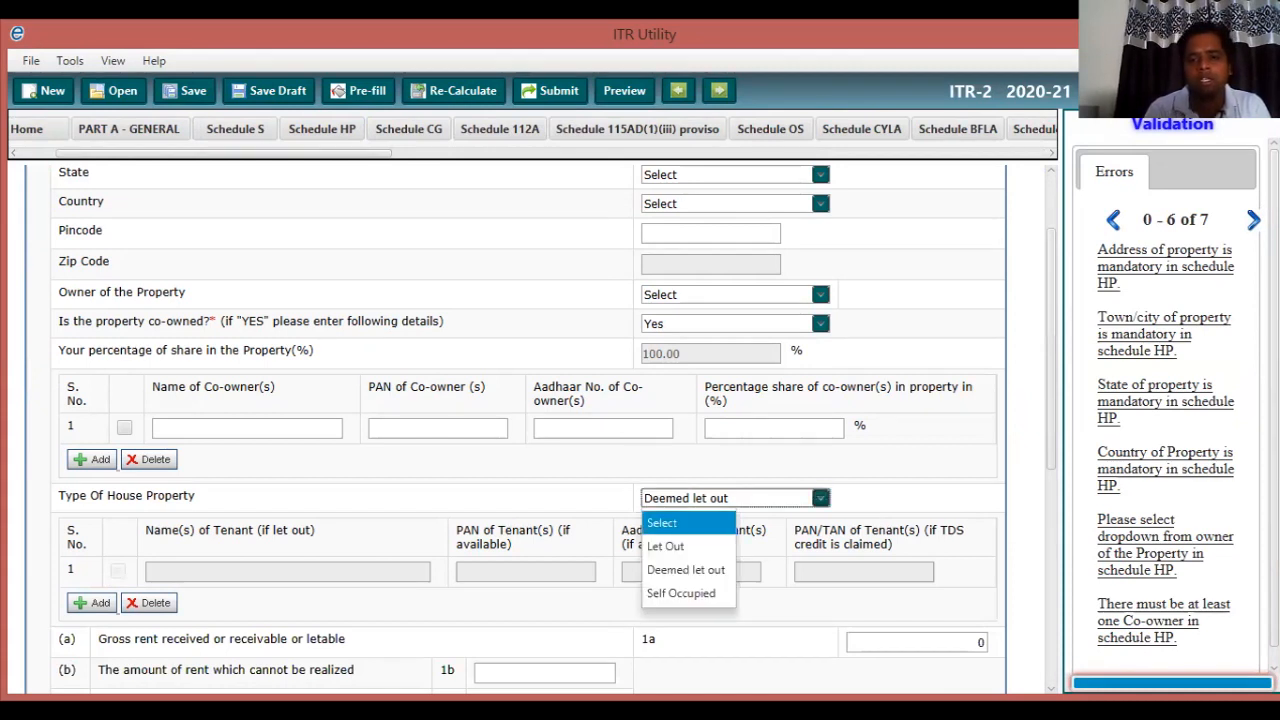
click(688, 523)
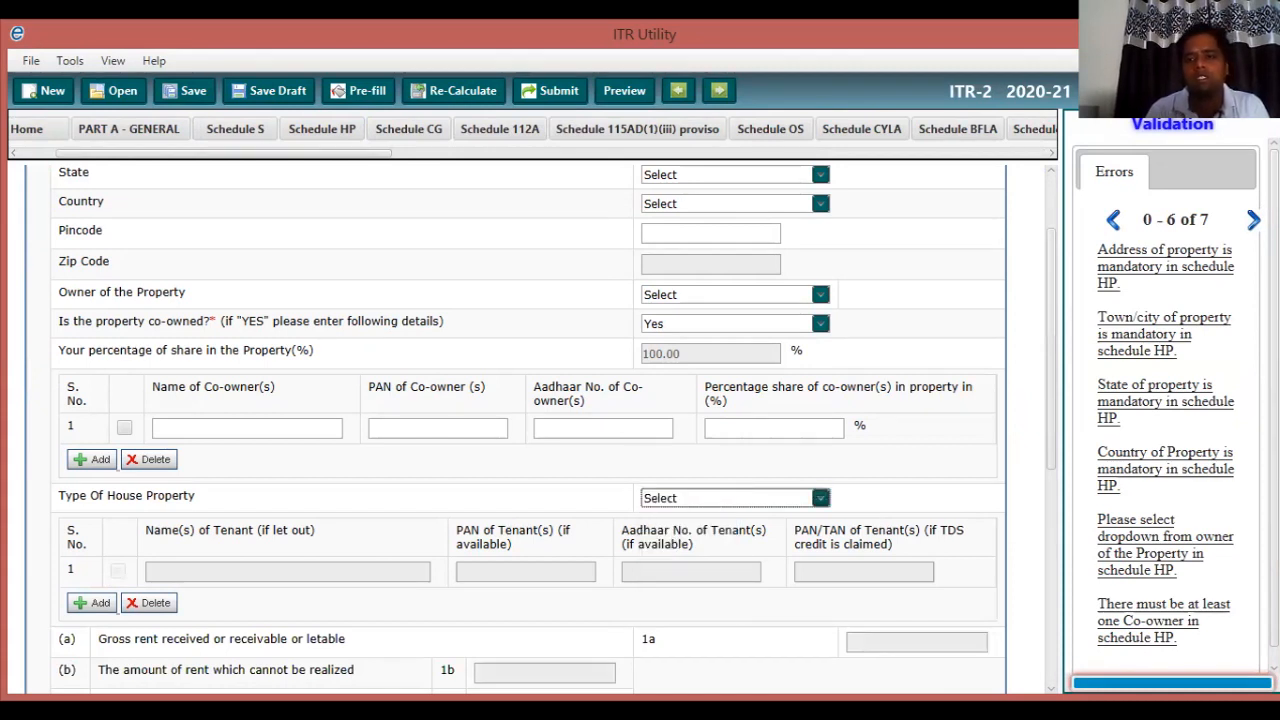
scroll(530, 430, down, 2)
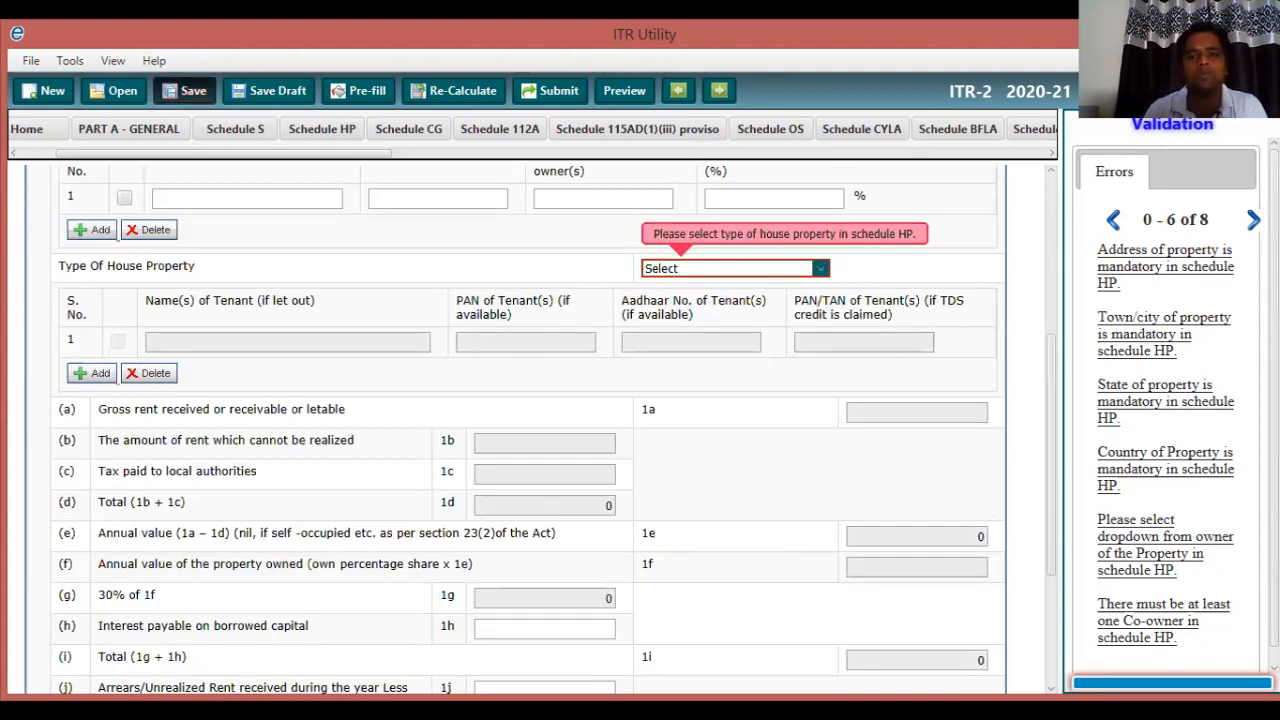
click(185, 91)
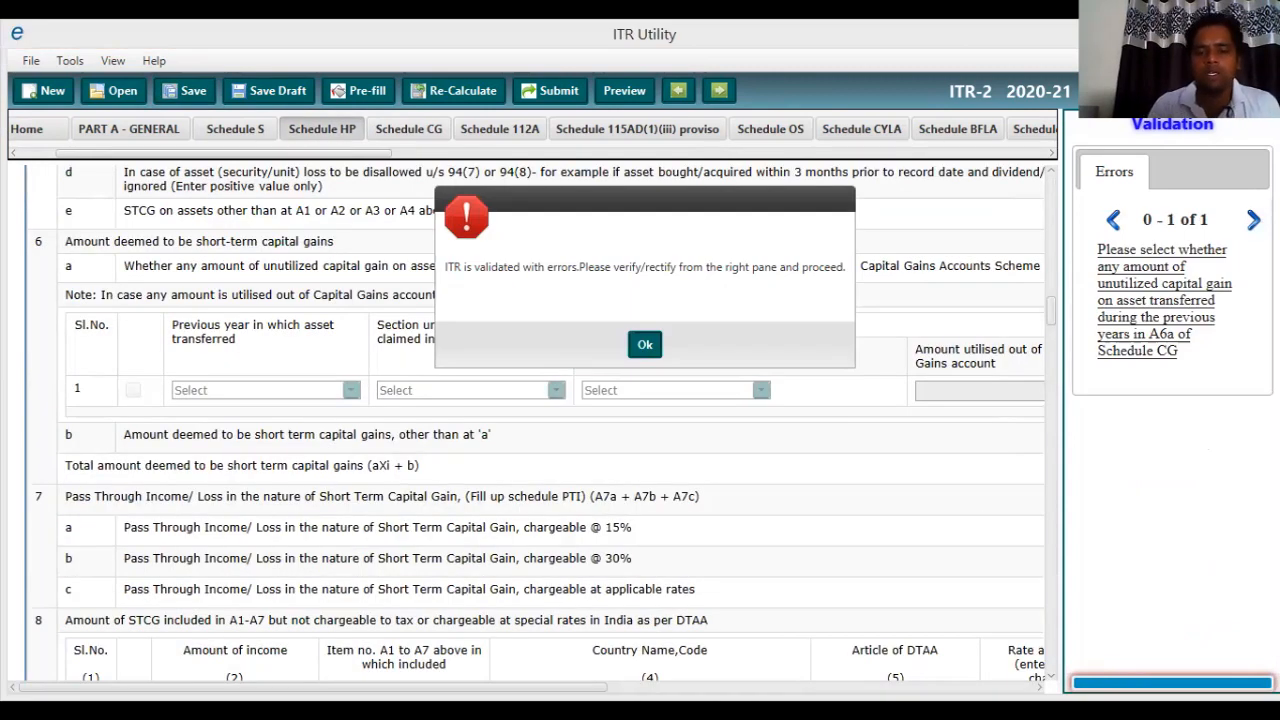
Dismiss the validation warning and scroll Schedule CG down to item 10, deemed long-term gains.
click(644, 344)
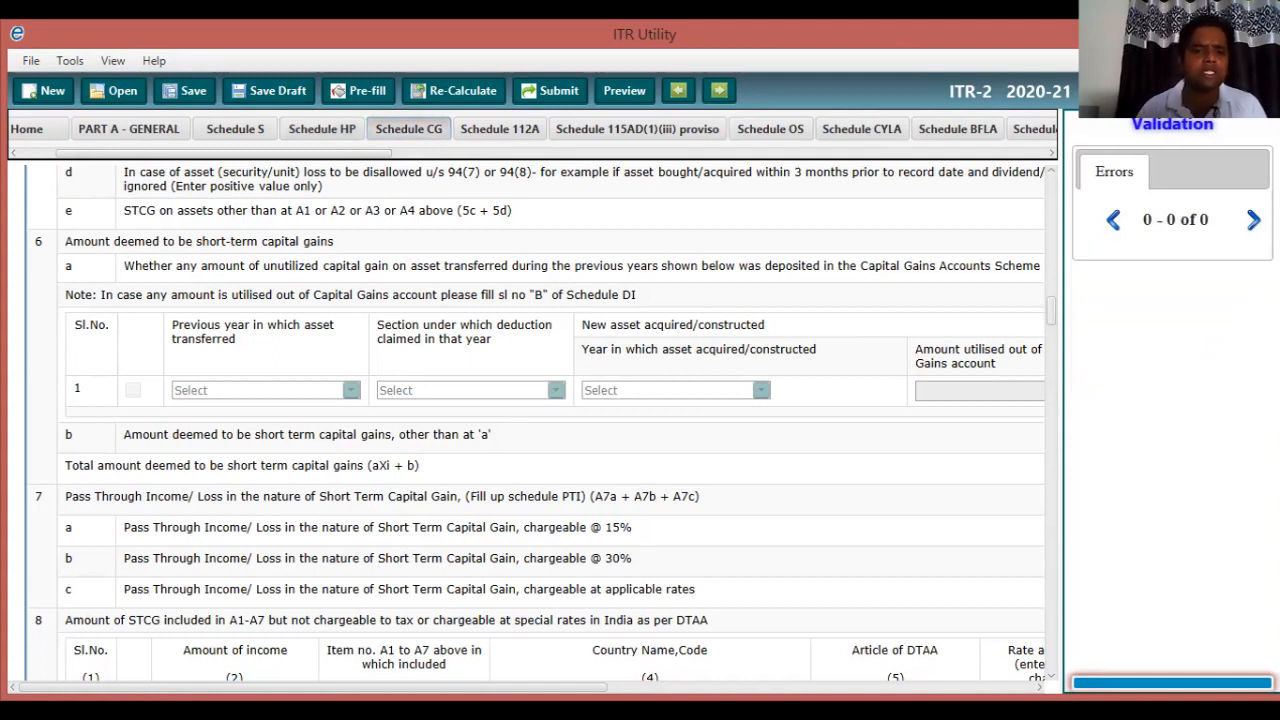
scroll(528, 420, down, 3)
scroll(528, 420, down, 3)
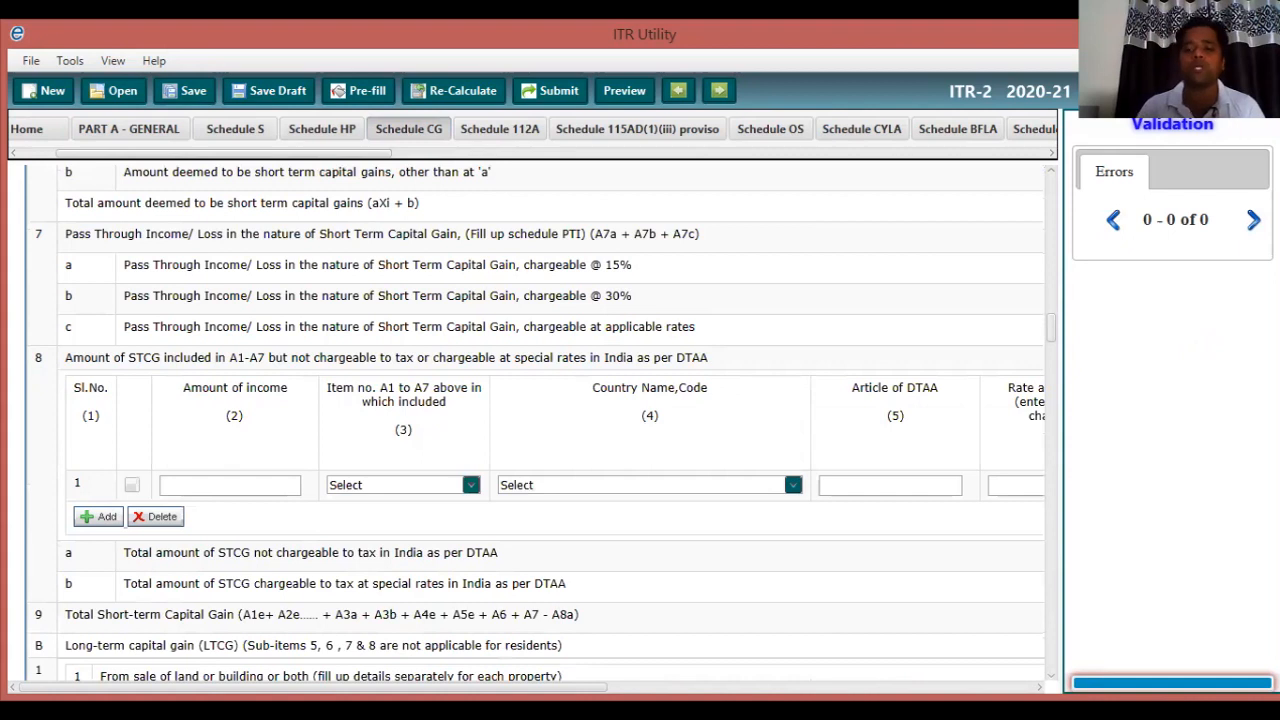
scroll(537, 420, down, 1)
scroll(537, 420, down, 5)
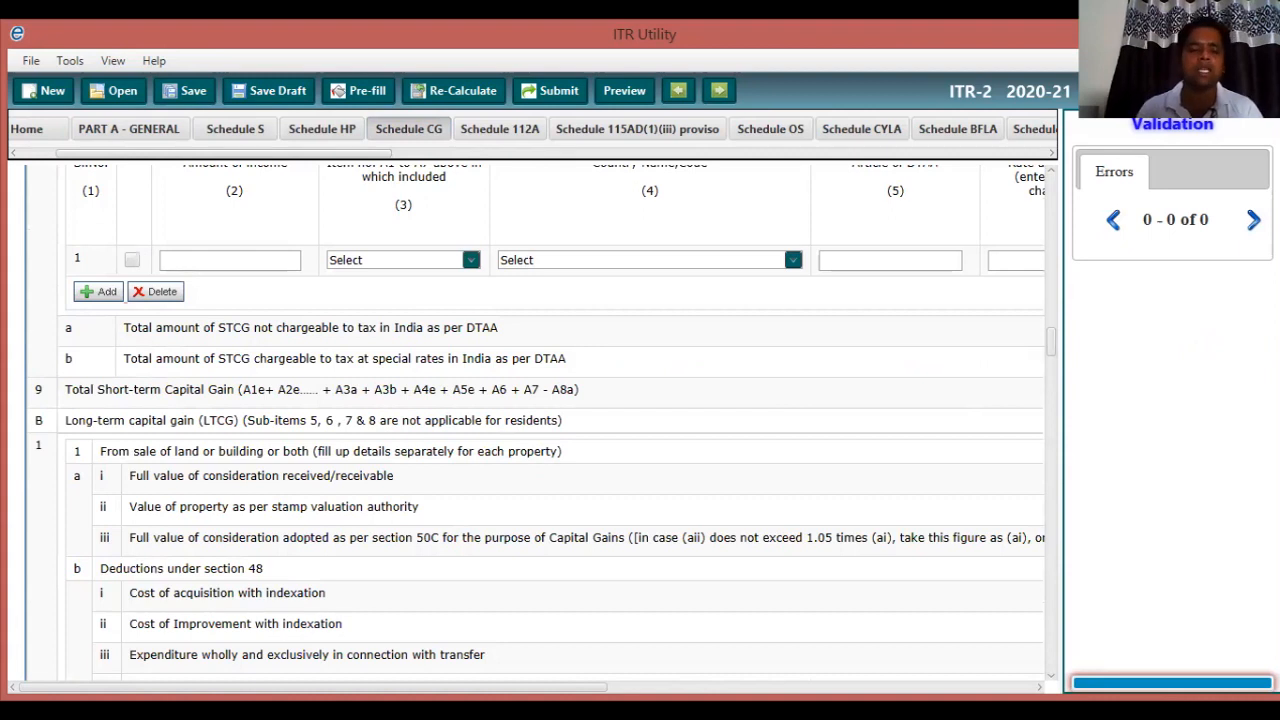
scroll(537, 423, down, 1)
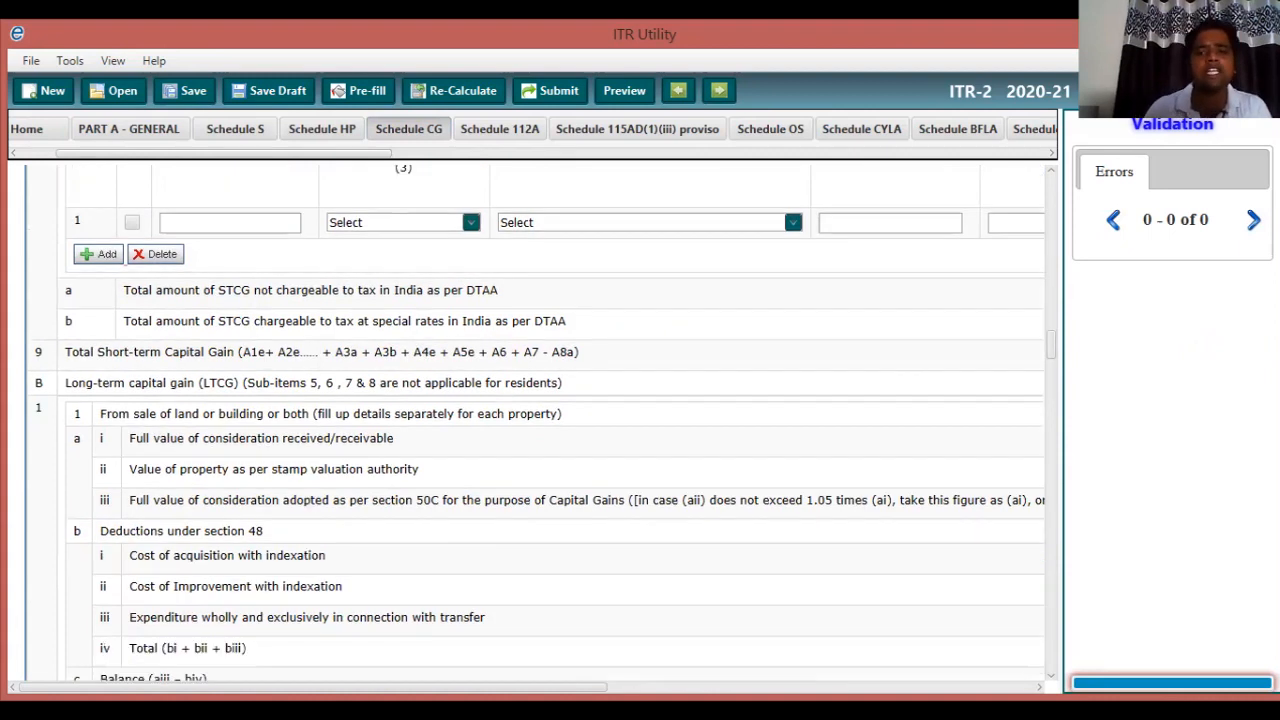
scroll(537, 423, down, 5)
scroll(537, 423, down, 10)
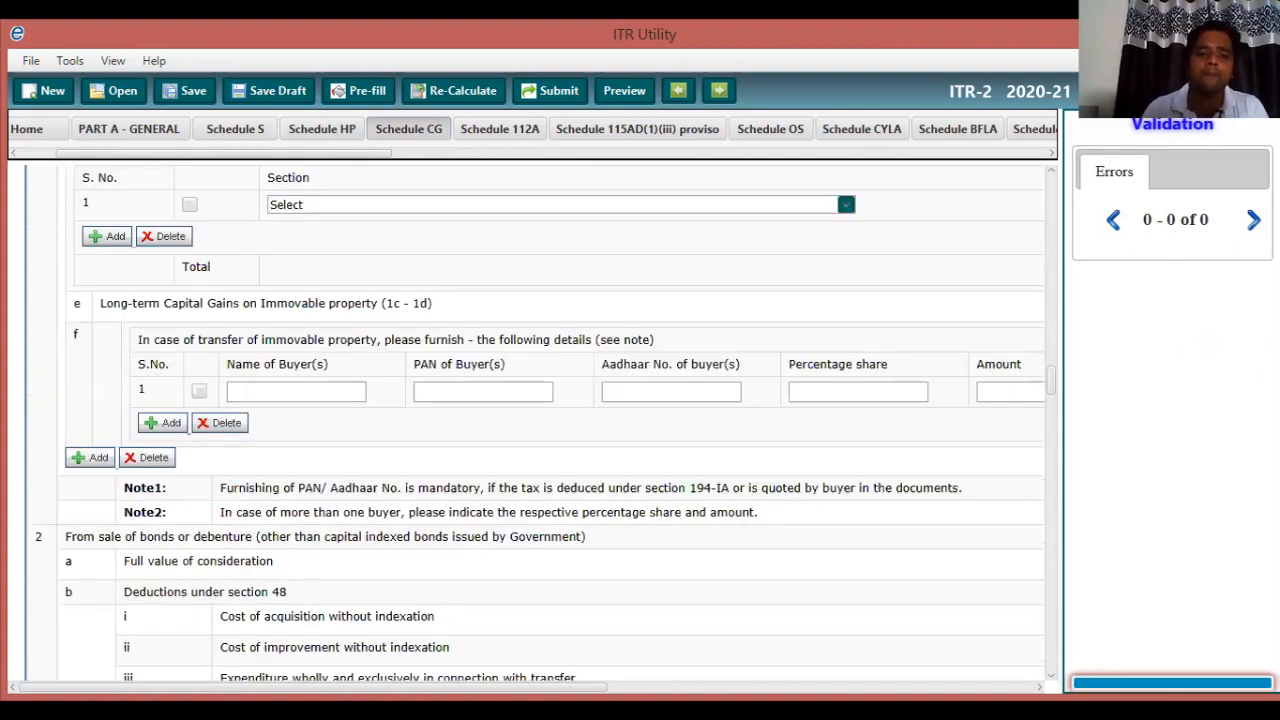
scroll(537, 423, down, 10)
scroll(537, 423, down, 1)
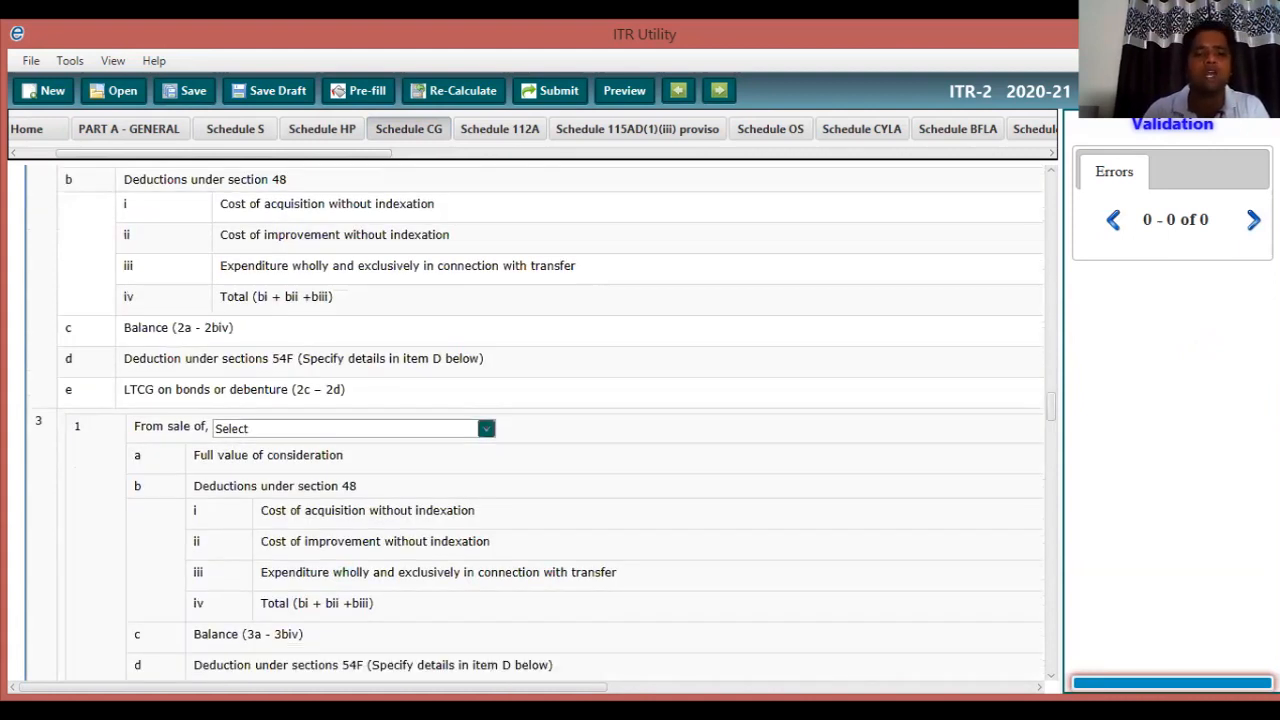
scroll(537, 423, down, 4)
scroll(537, 423, down, 8)
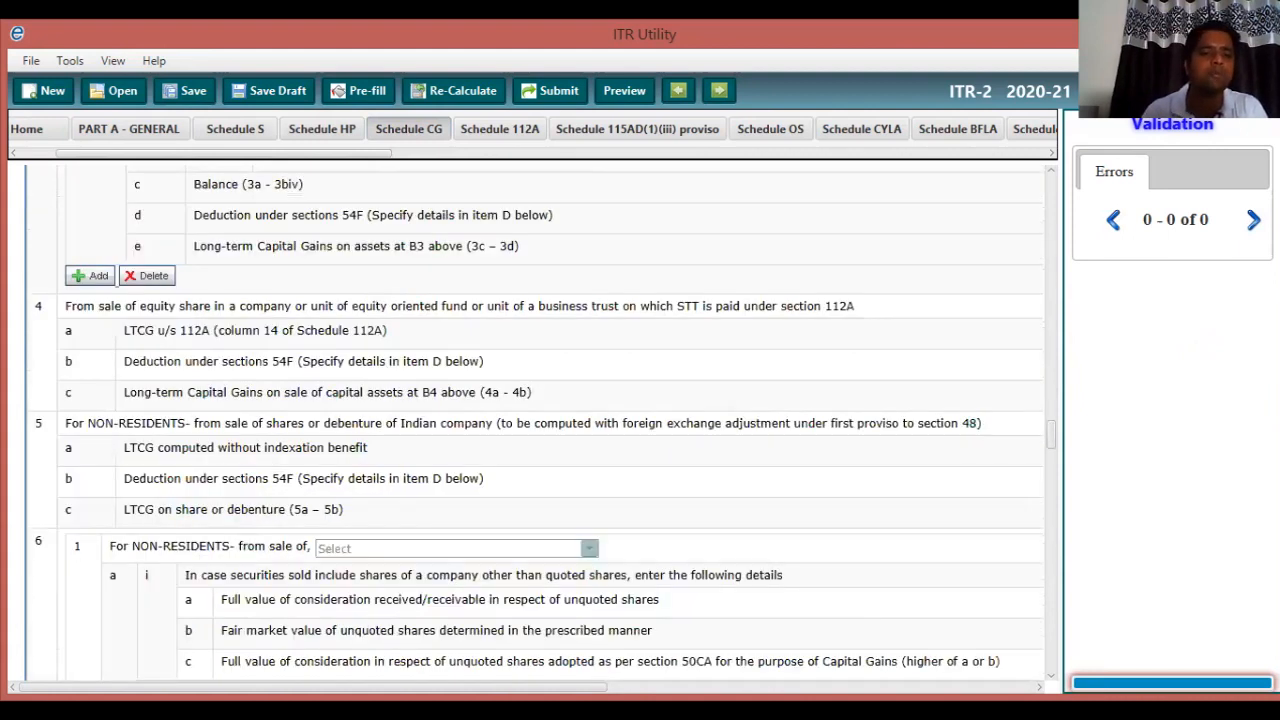
scroll(537, 423, down, 7)
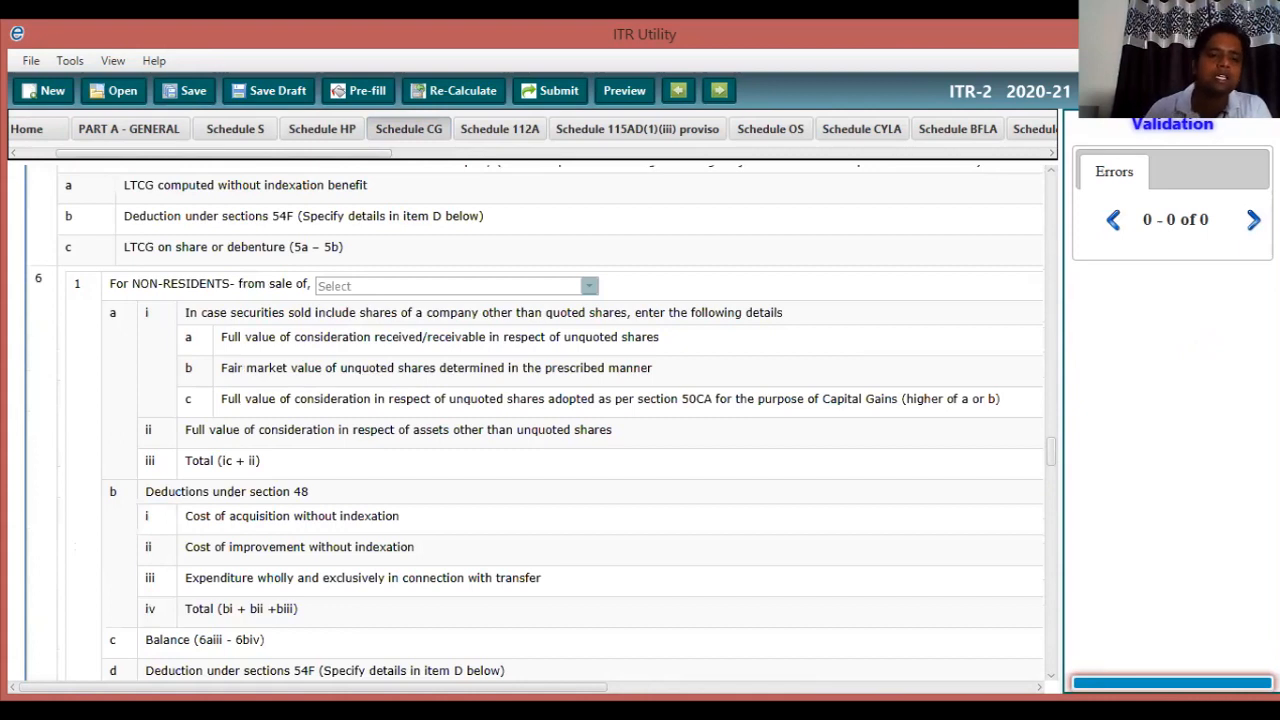
scroll(537, 423, down, 9)
scroll(537, 423, down, 4)
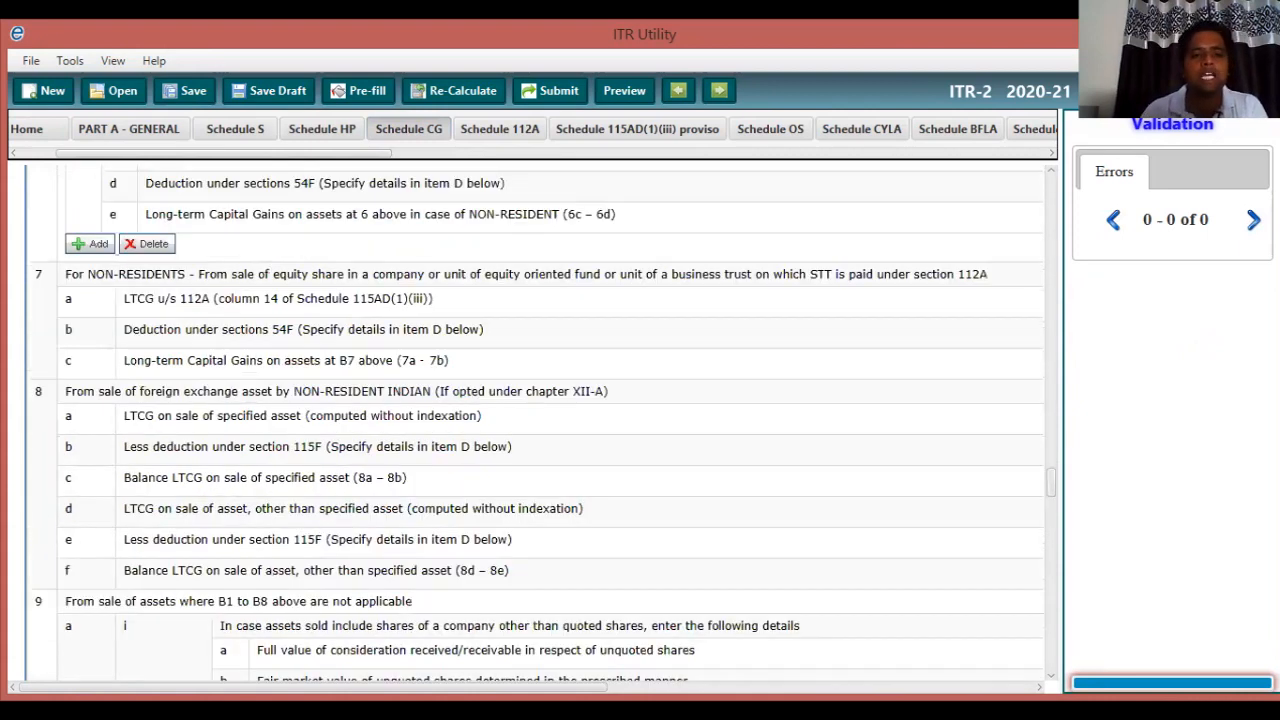
scroll(537, 423, down, 13)
scroll(537, 423, down, 12)
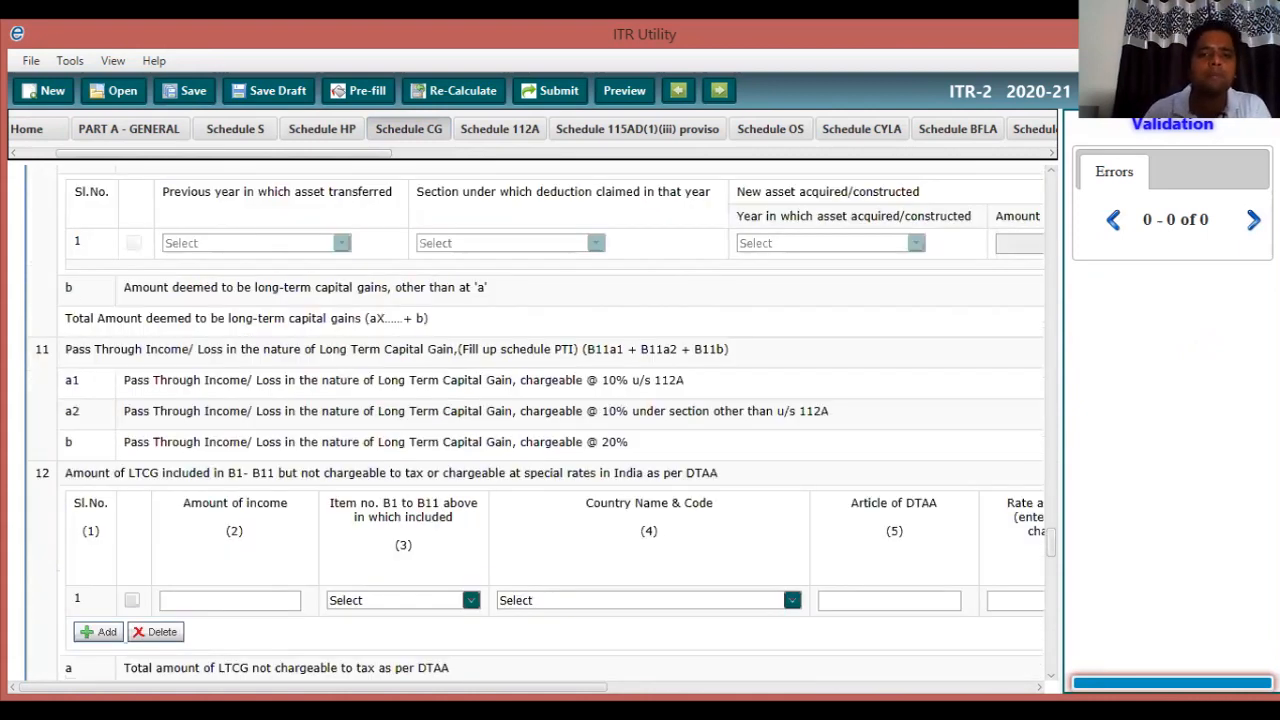
scroll(537, 423, down, 1)
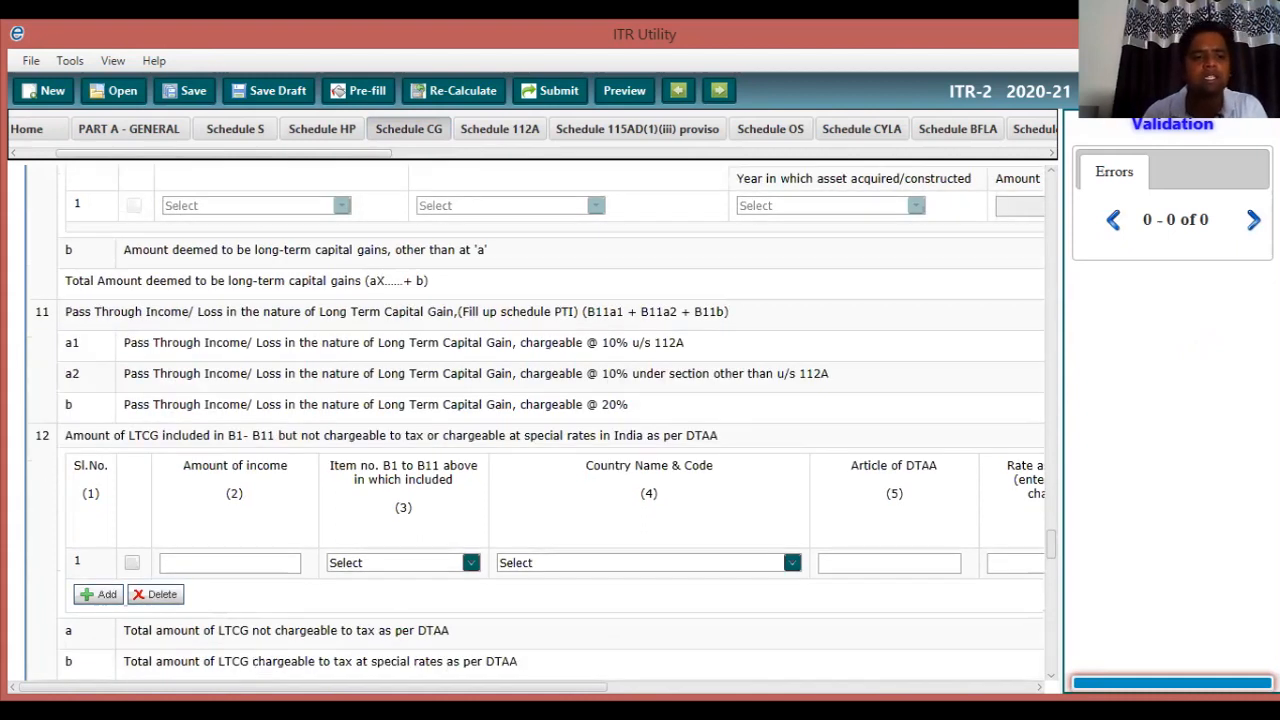
scroll(537, 423, down, 9)
scroll(537, 423, down, 2)
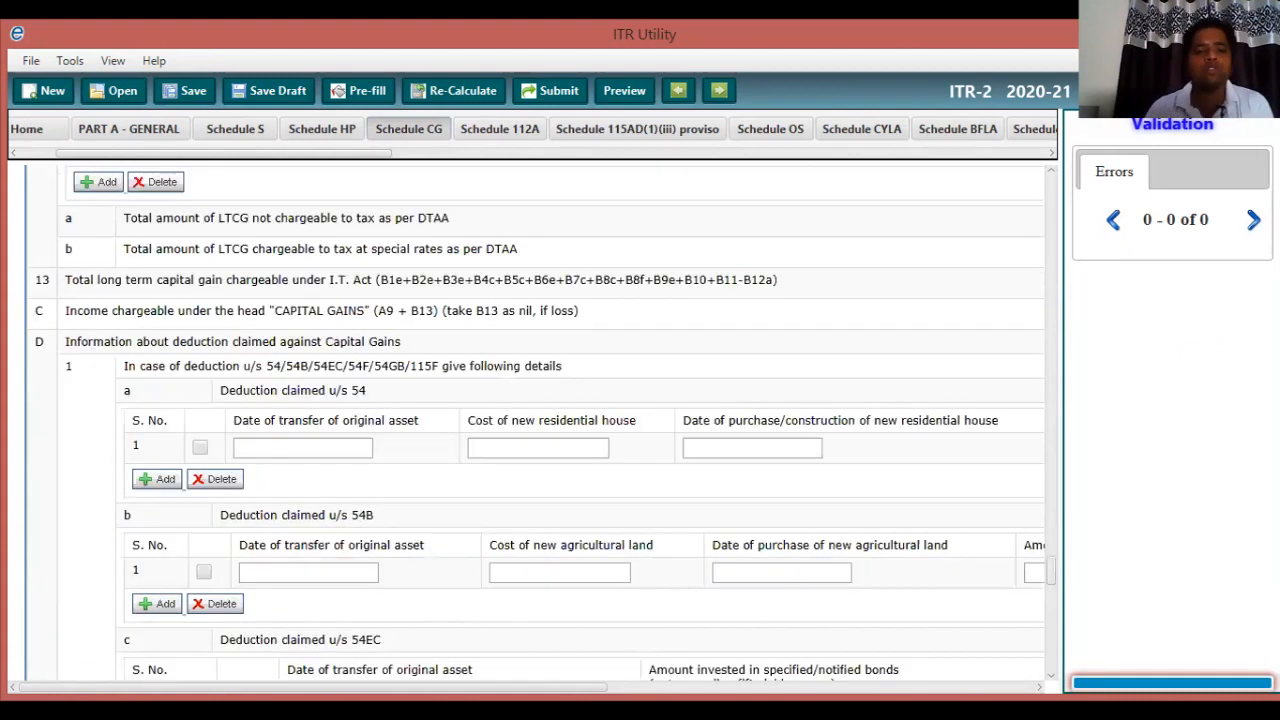
scroll(537, 423, down, 15)
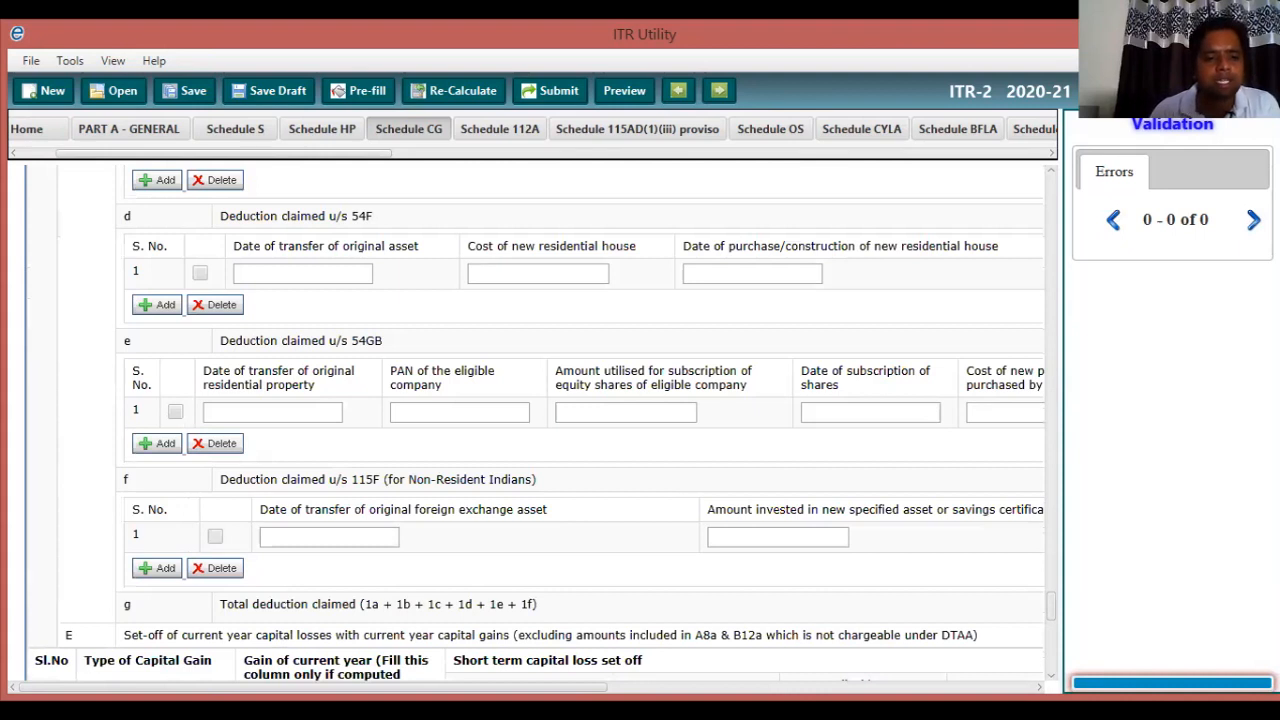
scroll(537, 423, down, 9)
scroll(537, 423, down, 6)
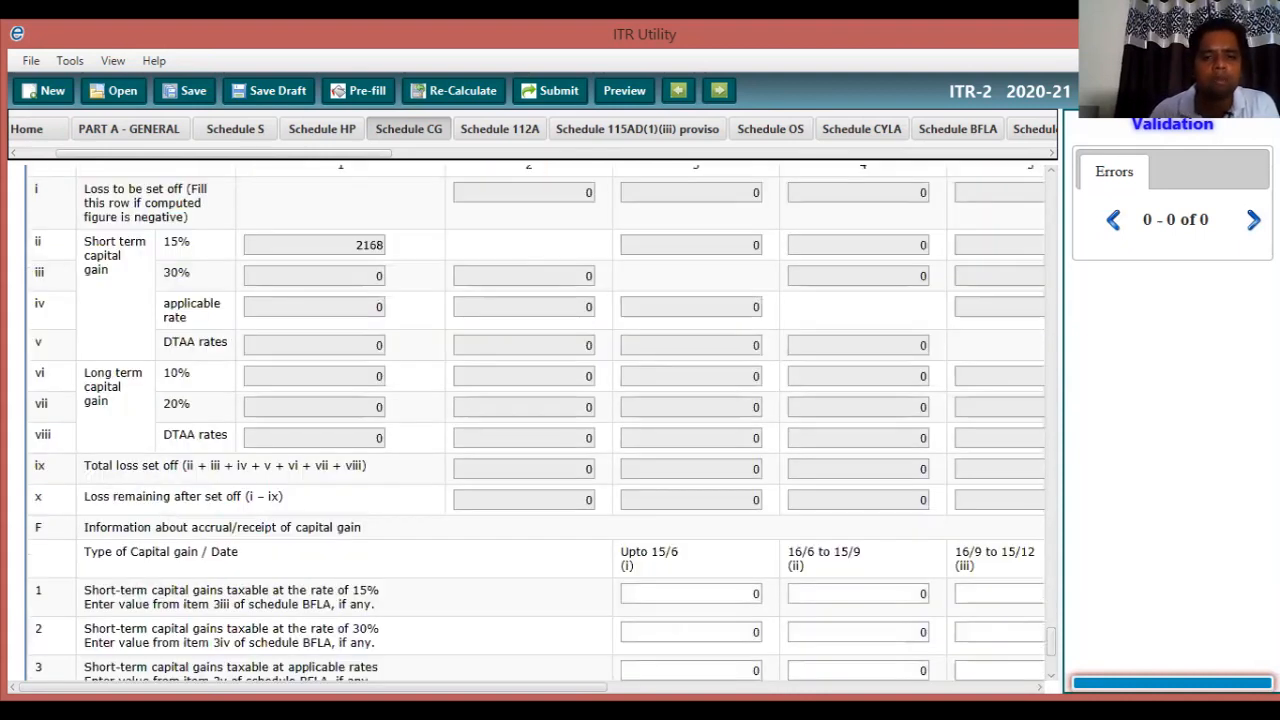
scroll(537, 423, down, 5)
scroll(537, 423, up, 9)
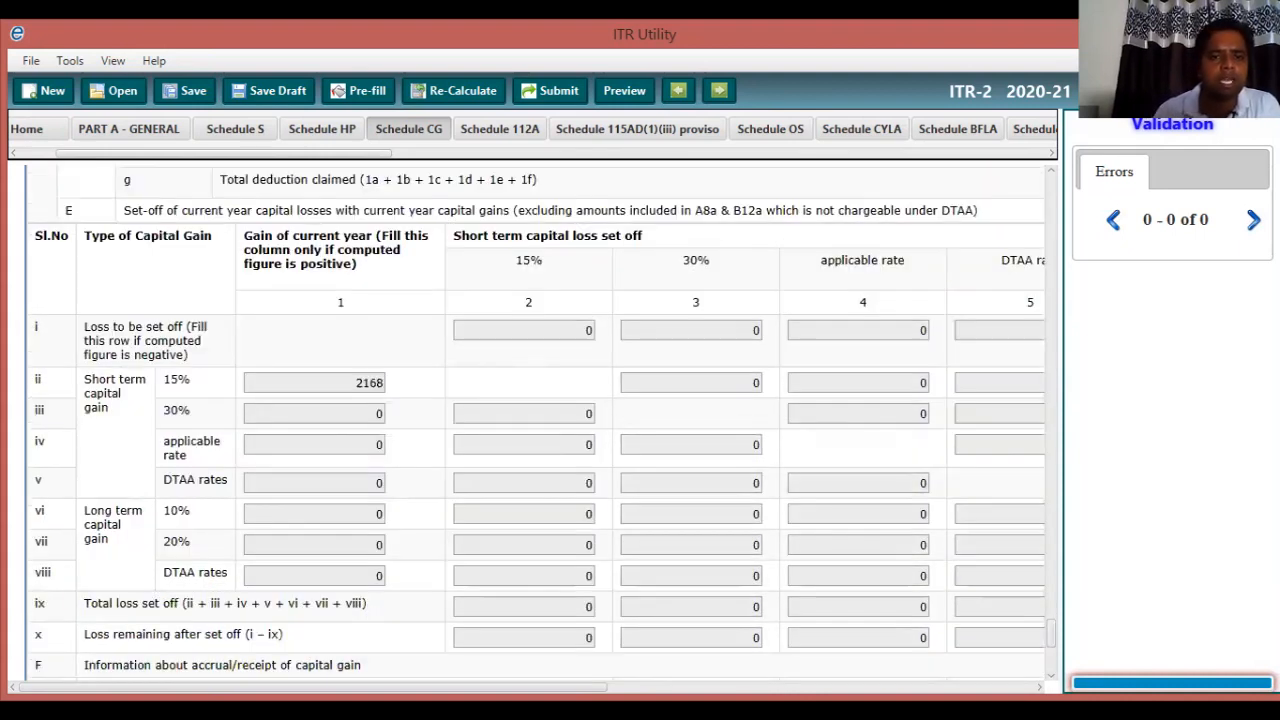
scroll(537, 423, up, 9)
scroll(537, 423, up, 12)
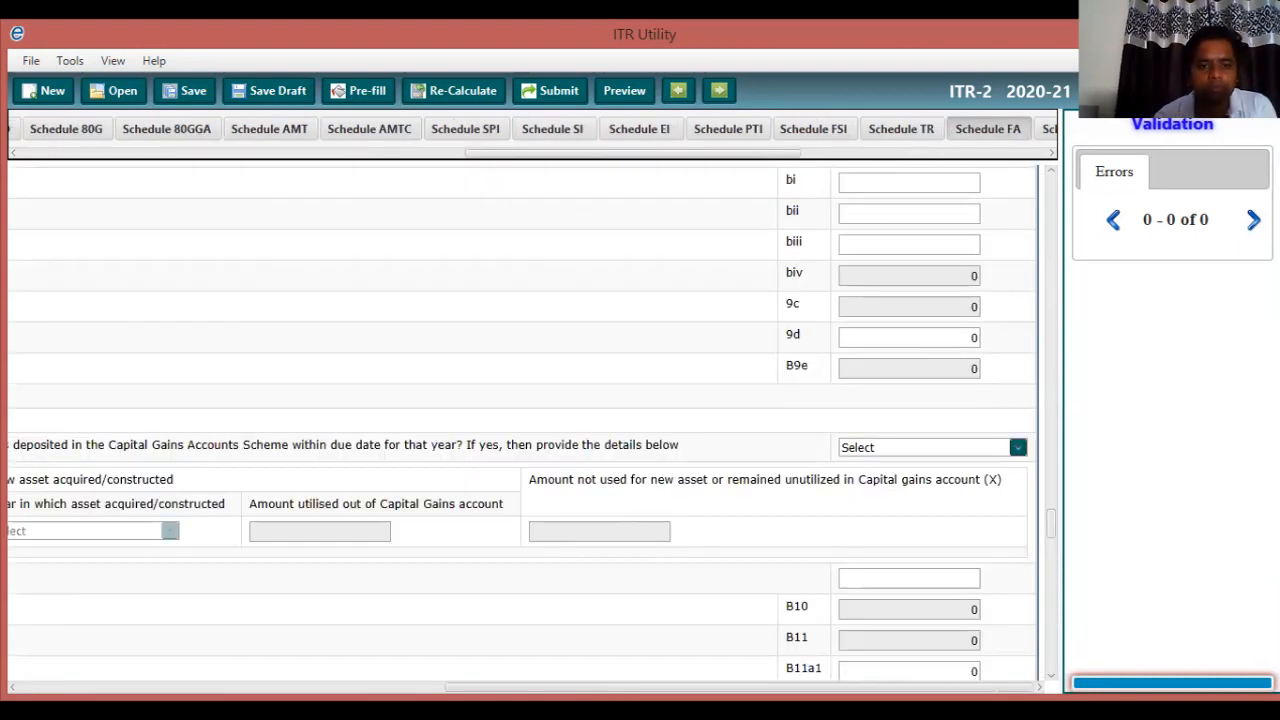
key(Left)
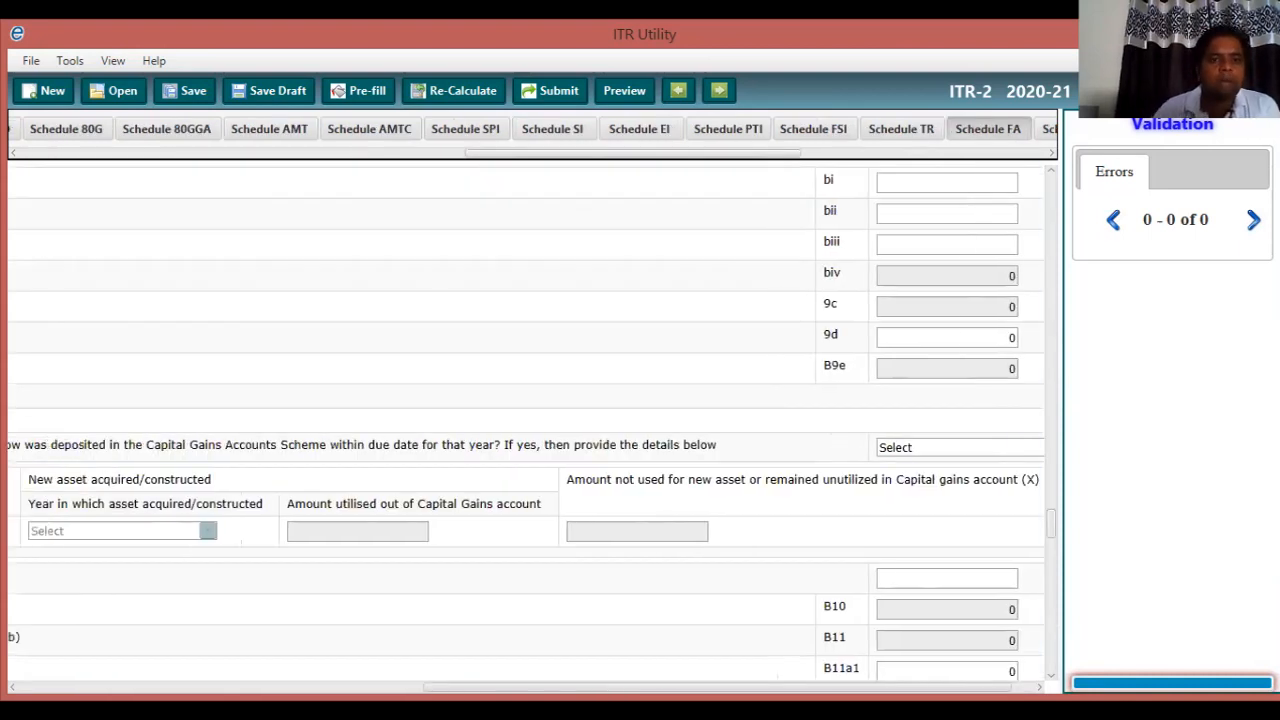
scroll(526, 423, left, 15)
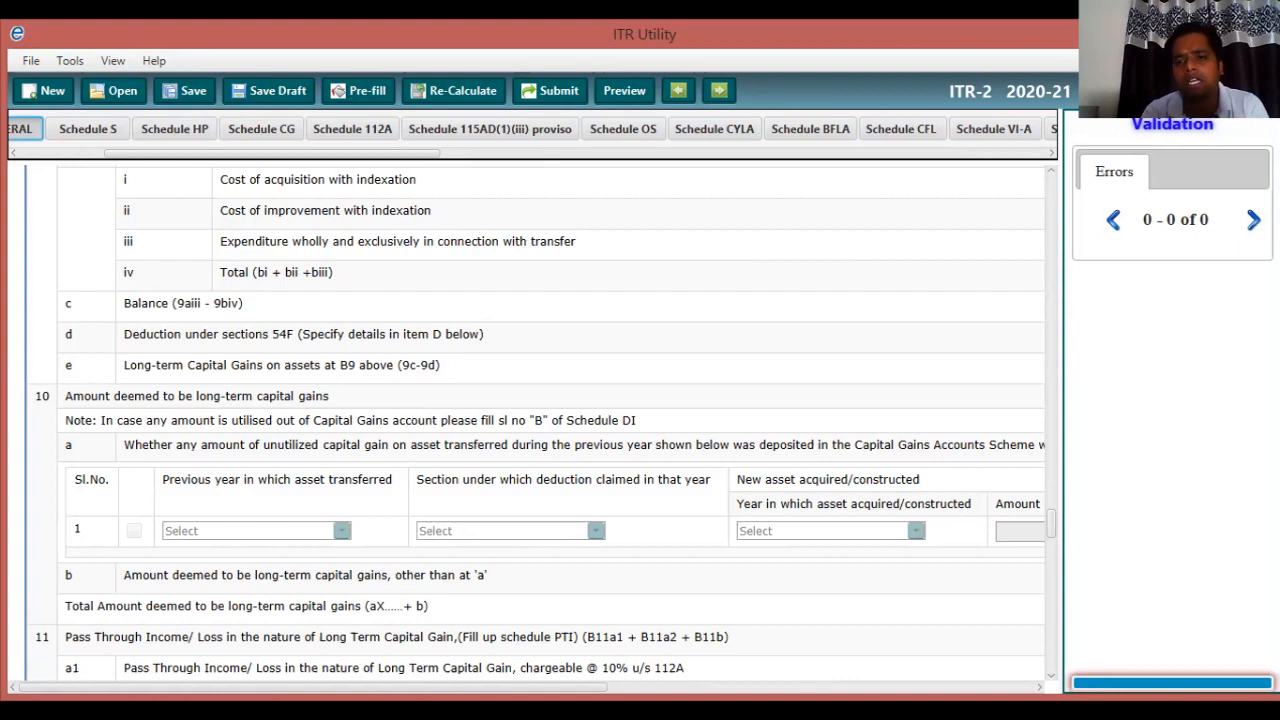
Set the long-term Capital Gains Accounts Scheme deposit question to Not Applicable.
click(1040, 687)
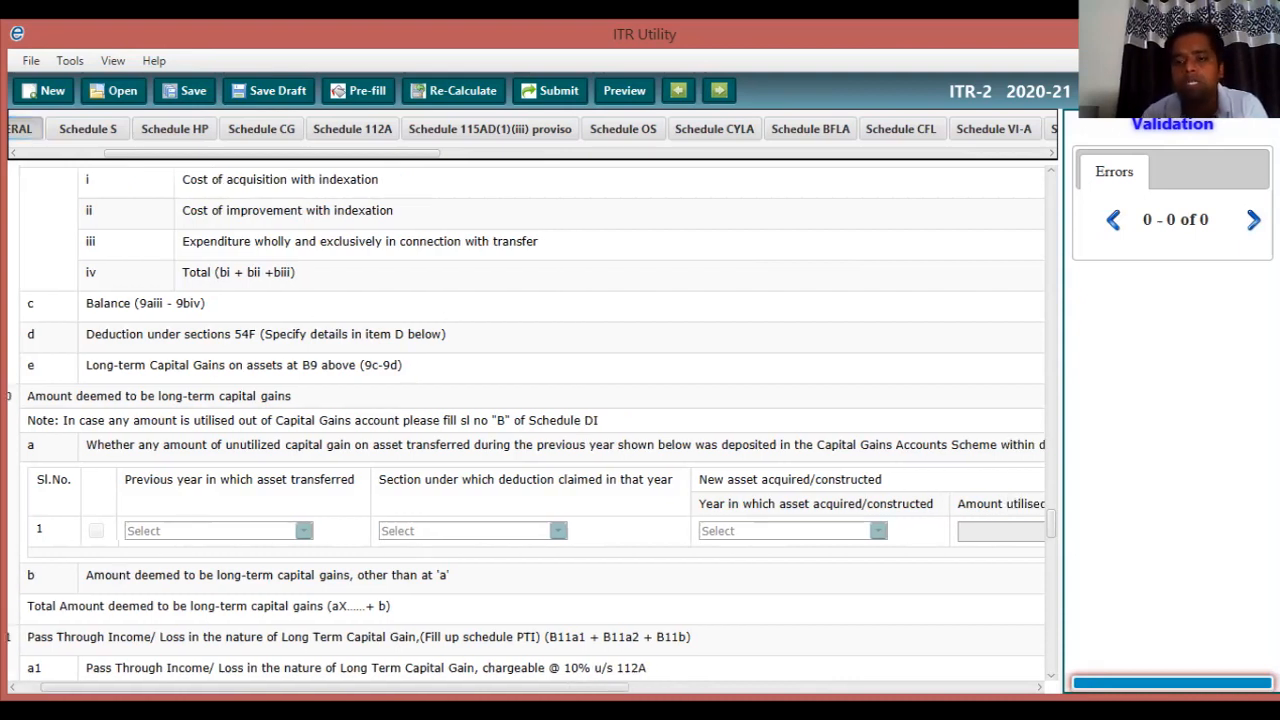
drag(334, 687, 442, 687)
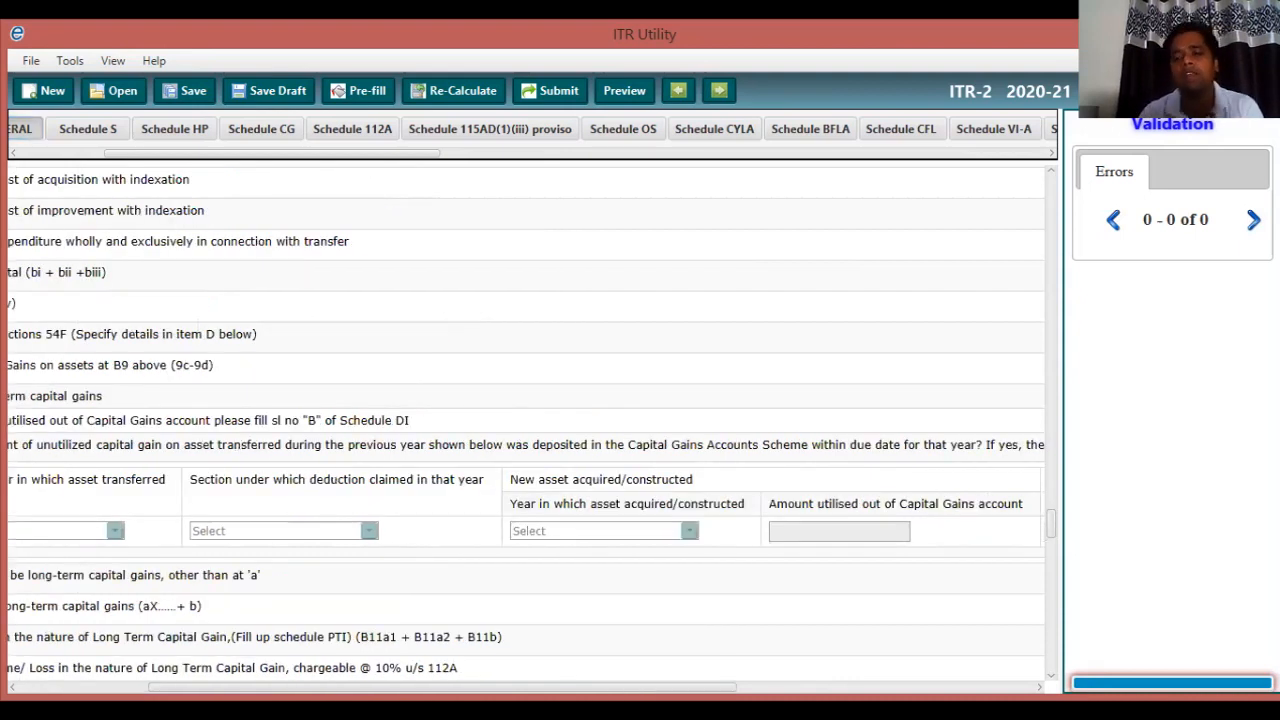
click(1040, 687)
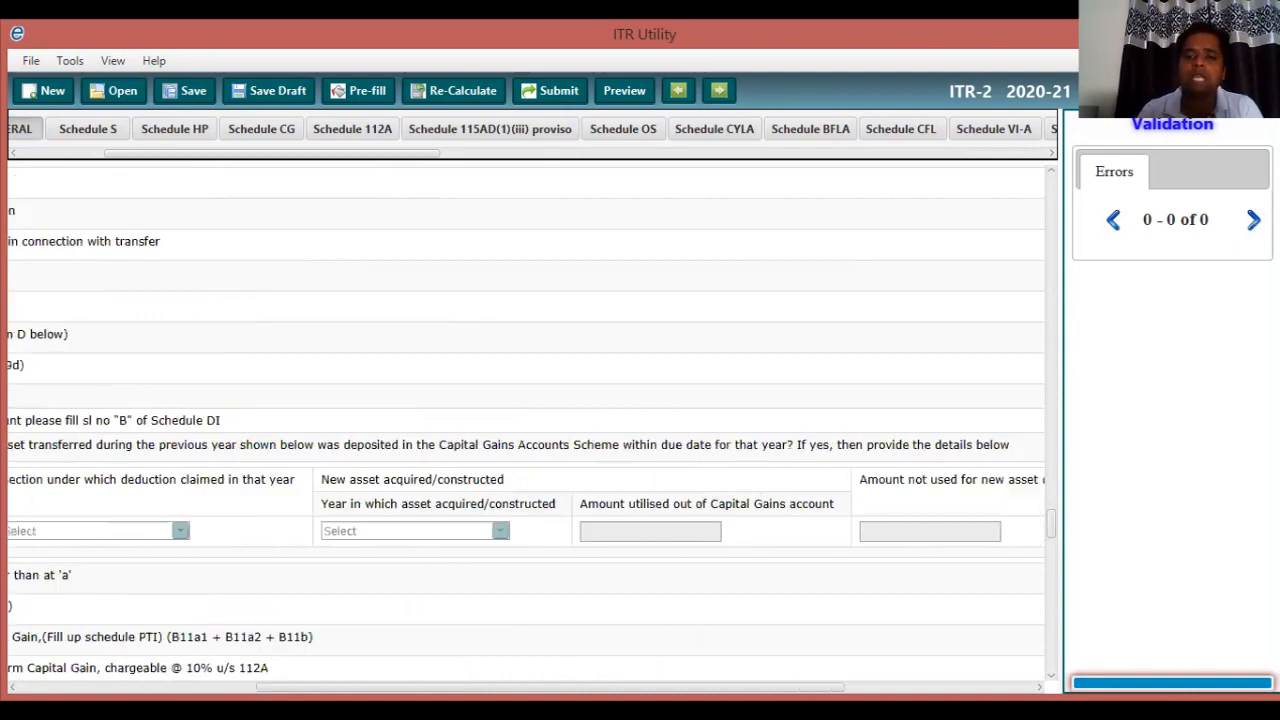
key(Right)
key(Right)
key(Right)
key(Right)
key(Right)
key(Right)
key(Right)
key(Right)
key(Right)
key(Right)
key(Right)
key(Right)
key(Right)
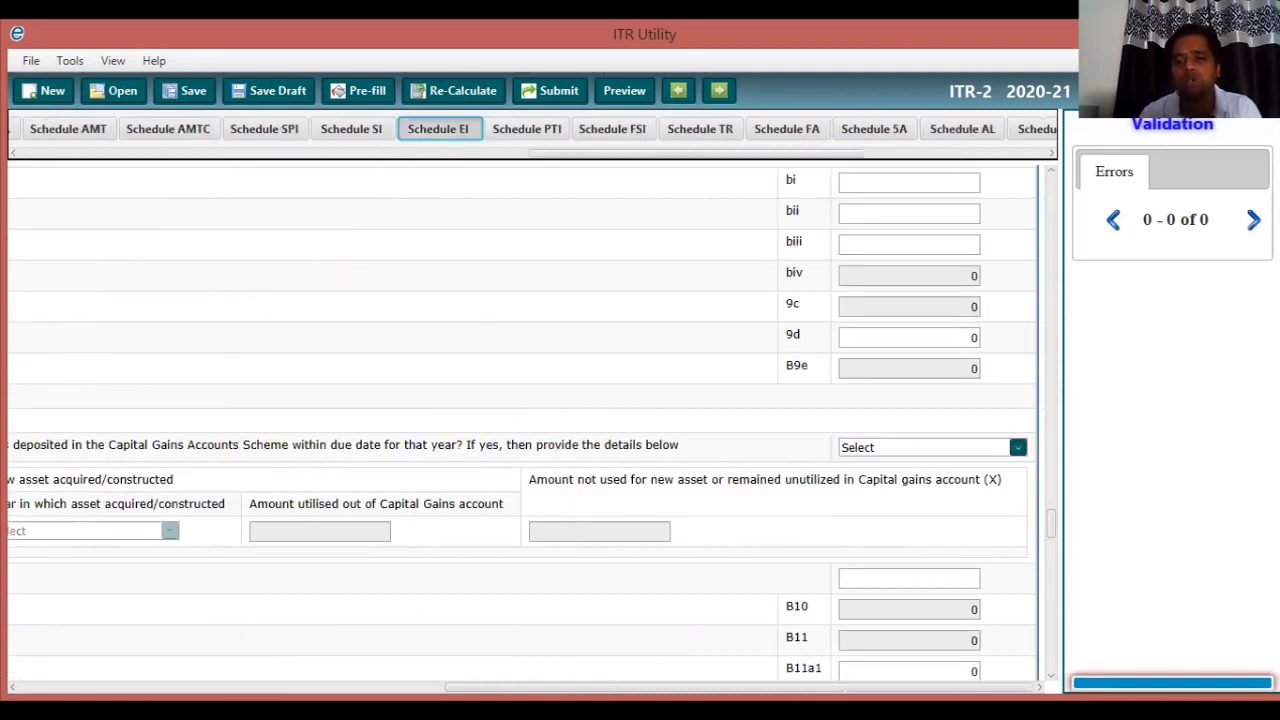
click(1018, 447)
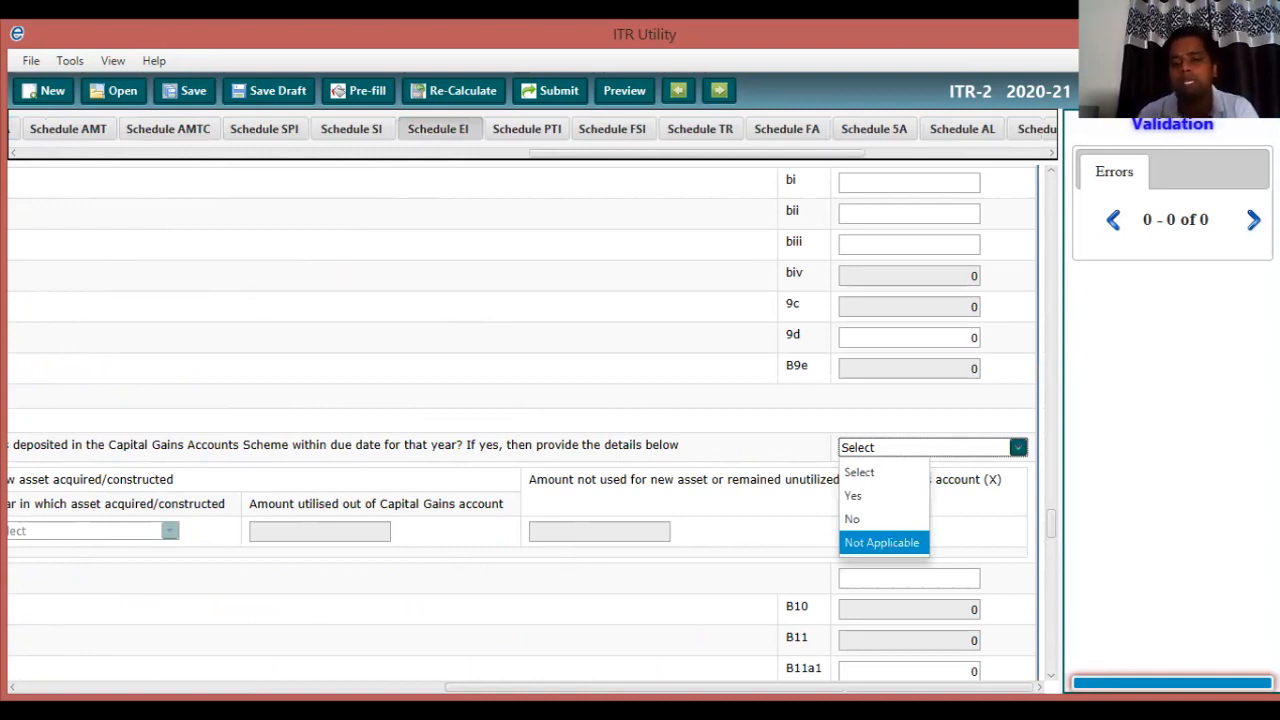
key(Return)
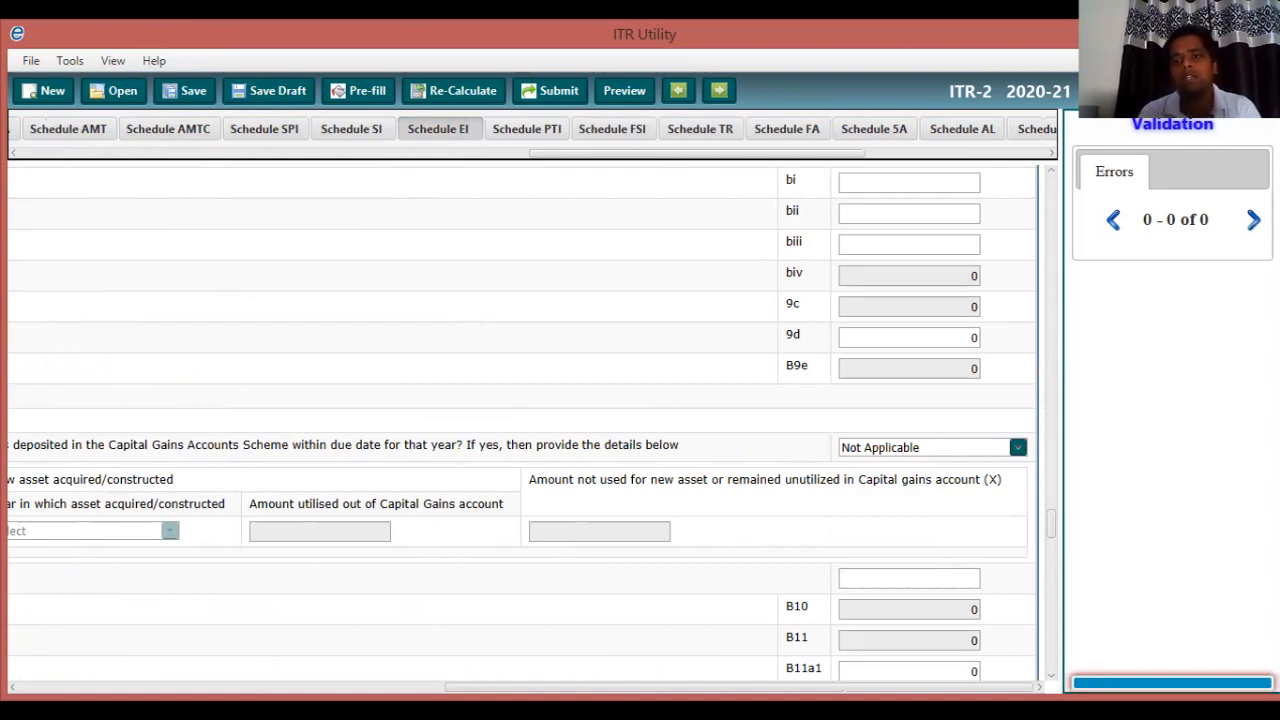
click(444, 129)
drag(797, 153, 879, 153)
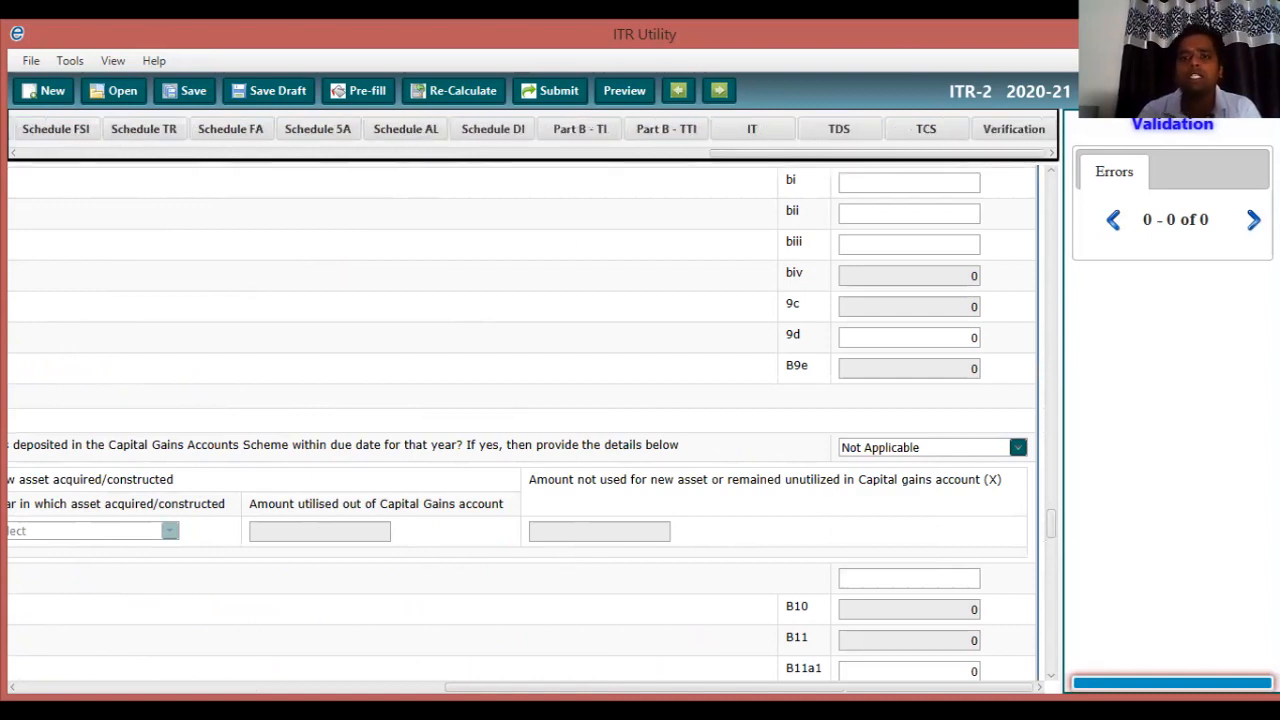
Review the Verification page, then bring up the Save ITR(XML) File dialog.
click(1014, 129)
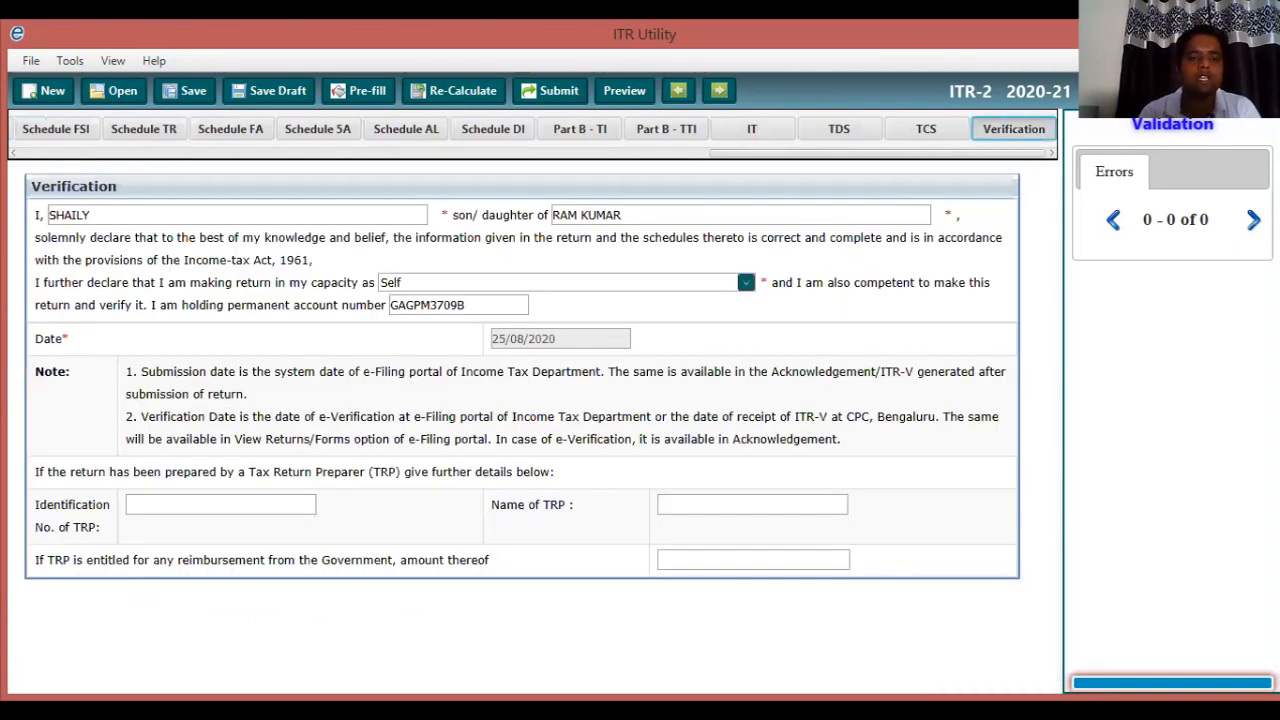
click(185, 91)
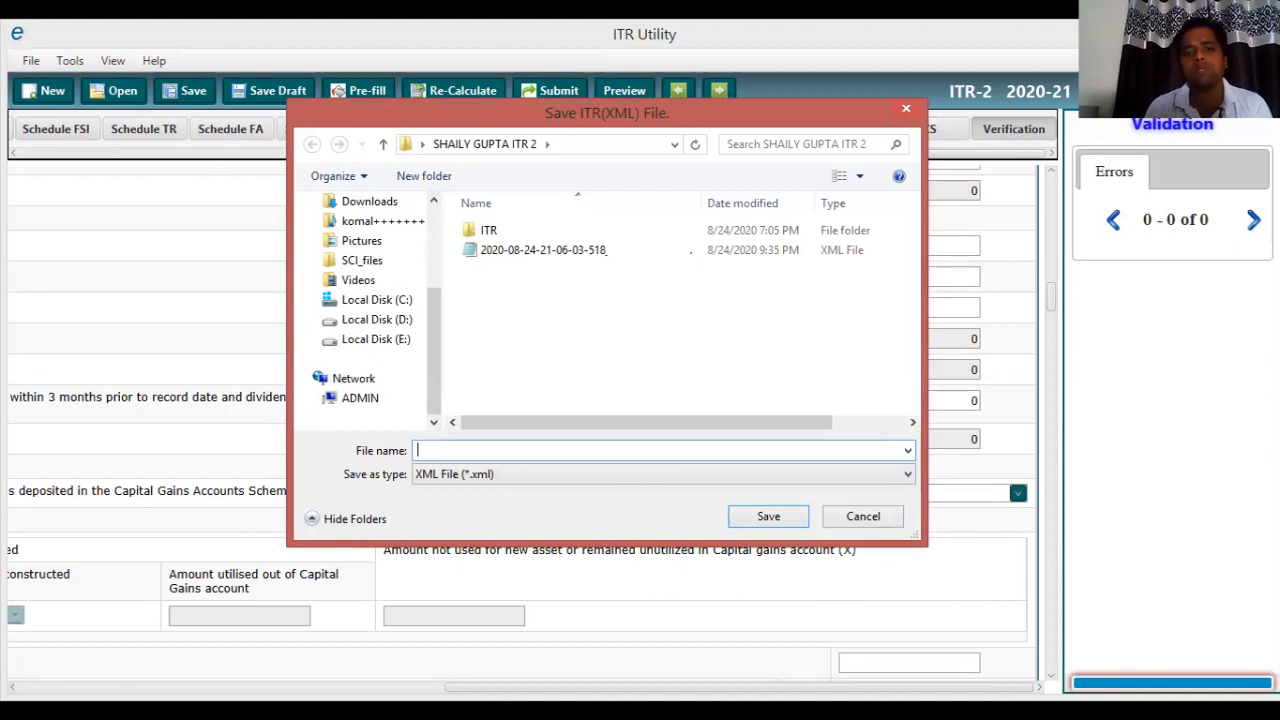
Save the return over the existing XML file, confirm replacement, and acknowledge the success message.
click(545, 250)
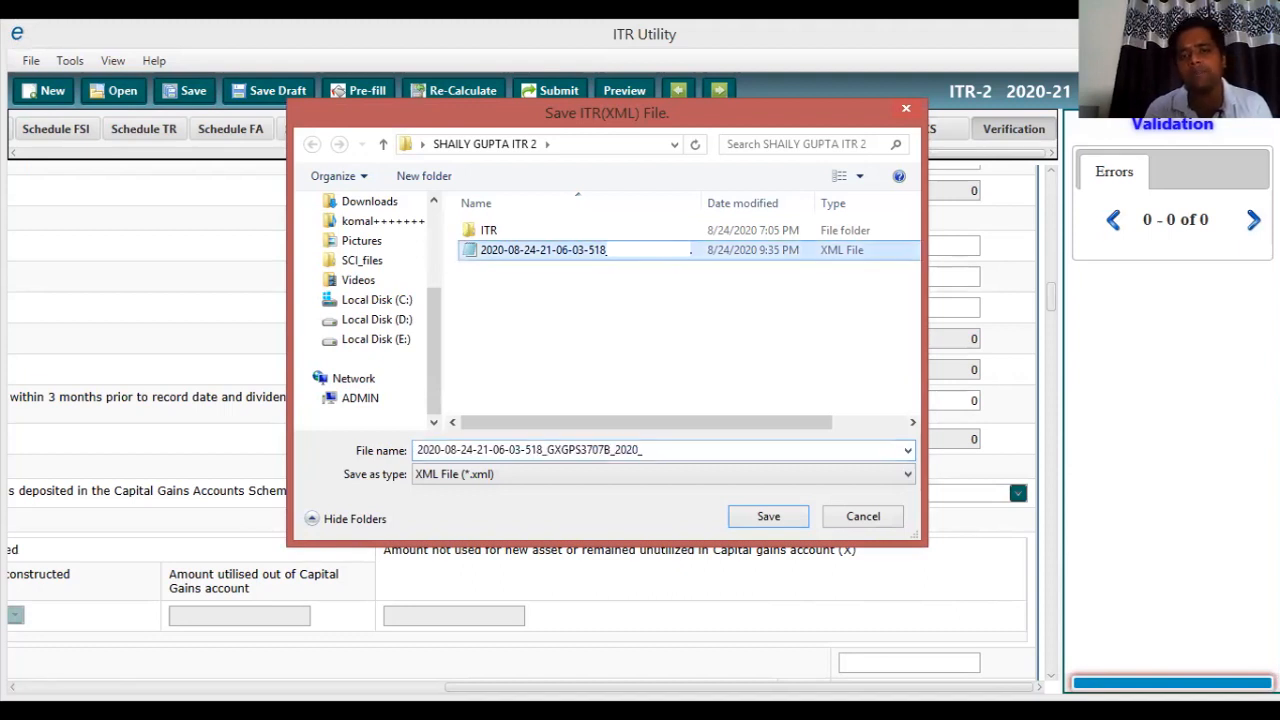
click(768, 516)
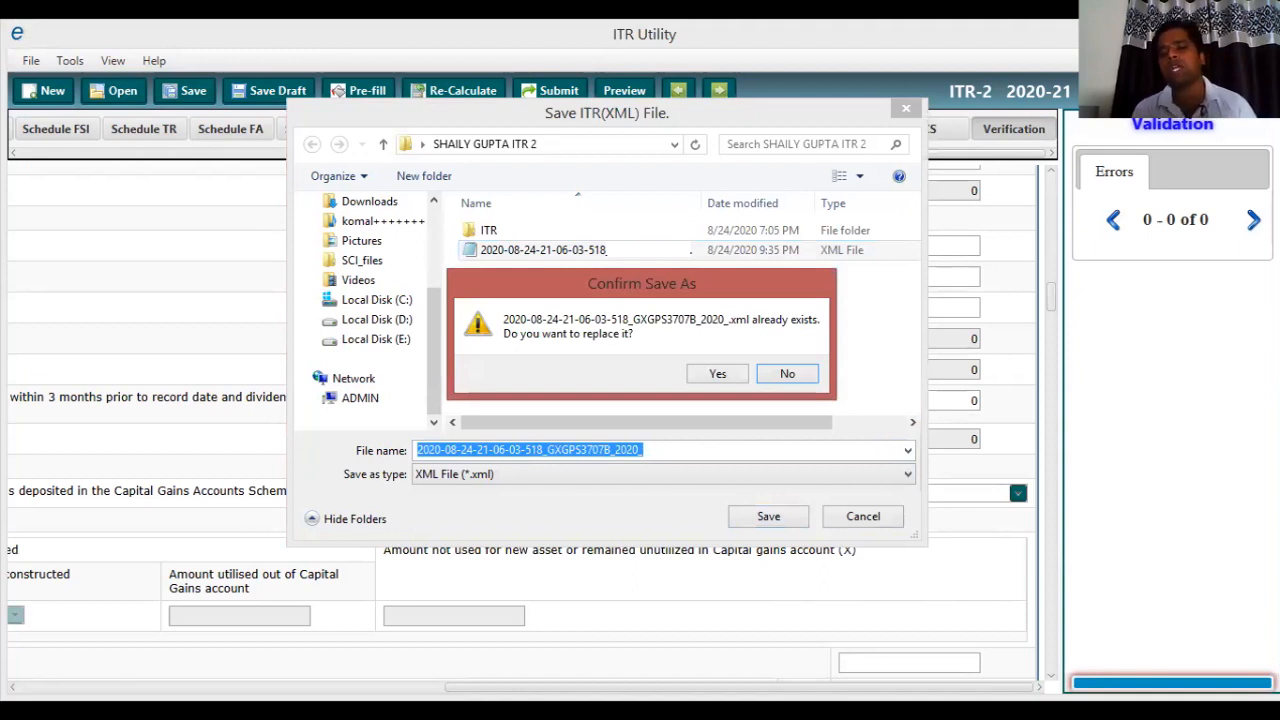
click(717, 374)
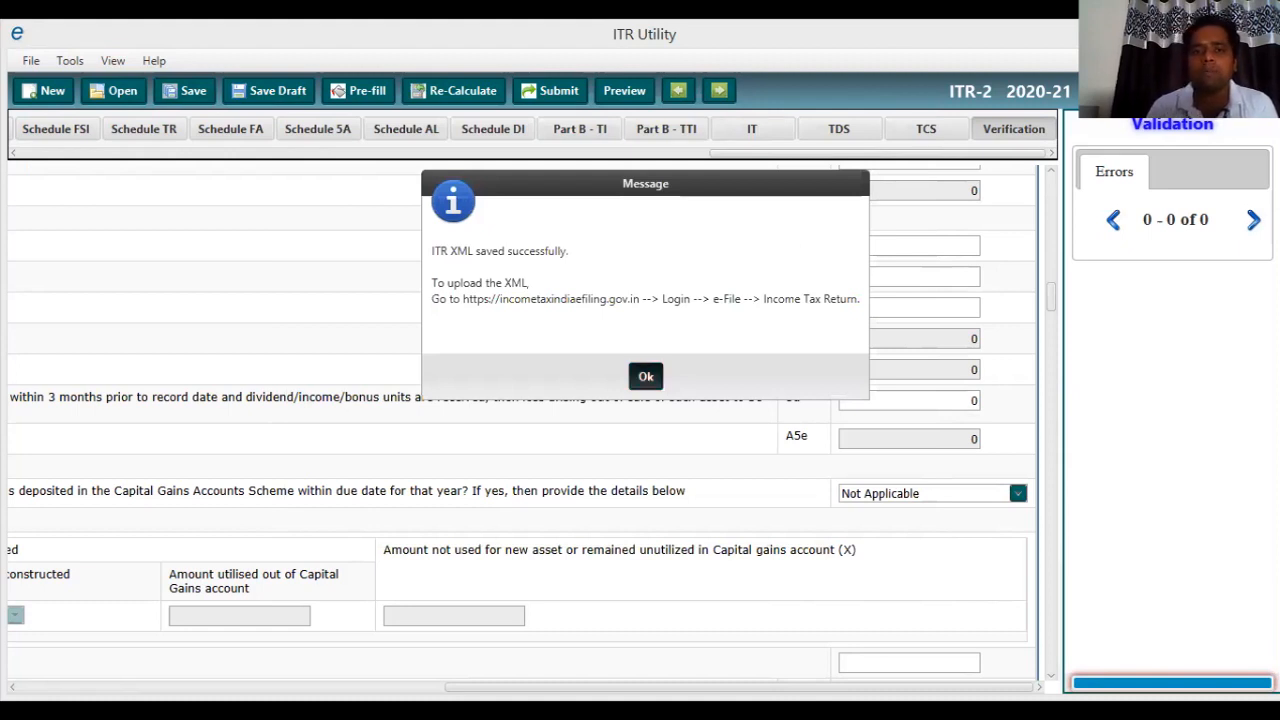
key(Return)
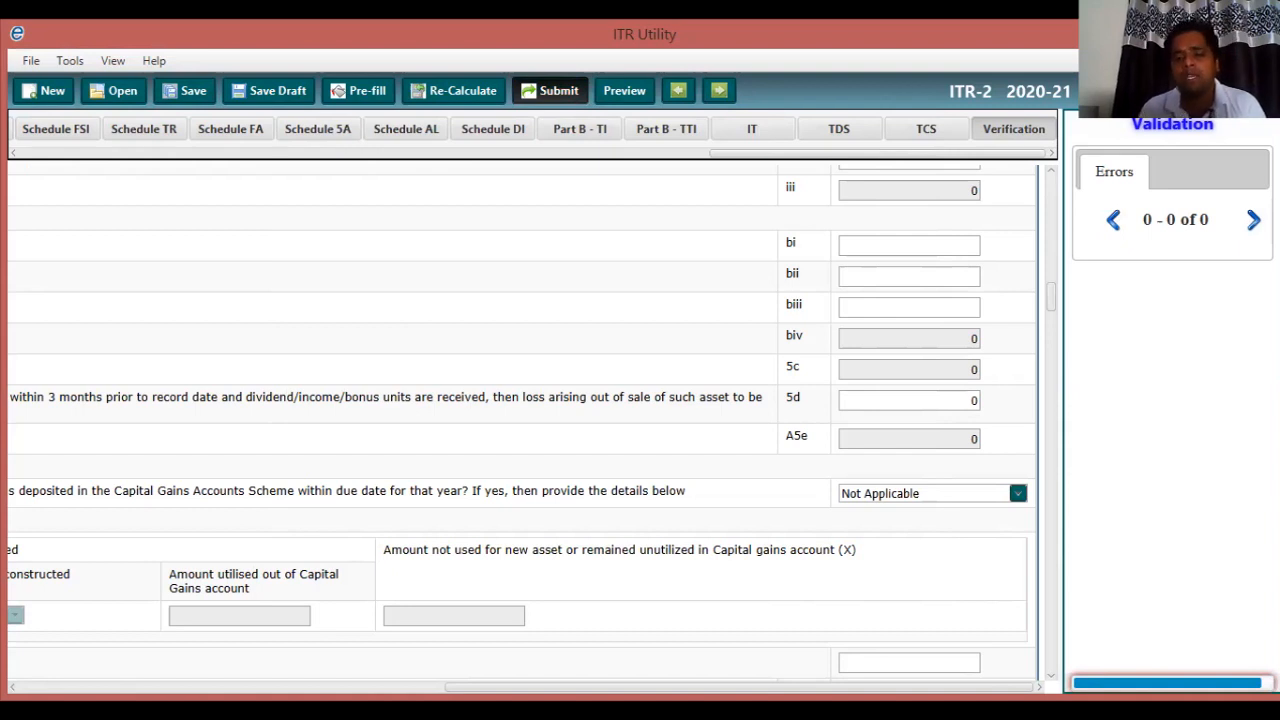
Check the Submit ITR signing options (digital signature, USB token), then cancel without submitting.
click(550, 91)
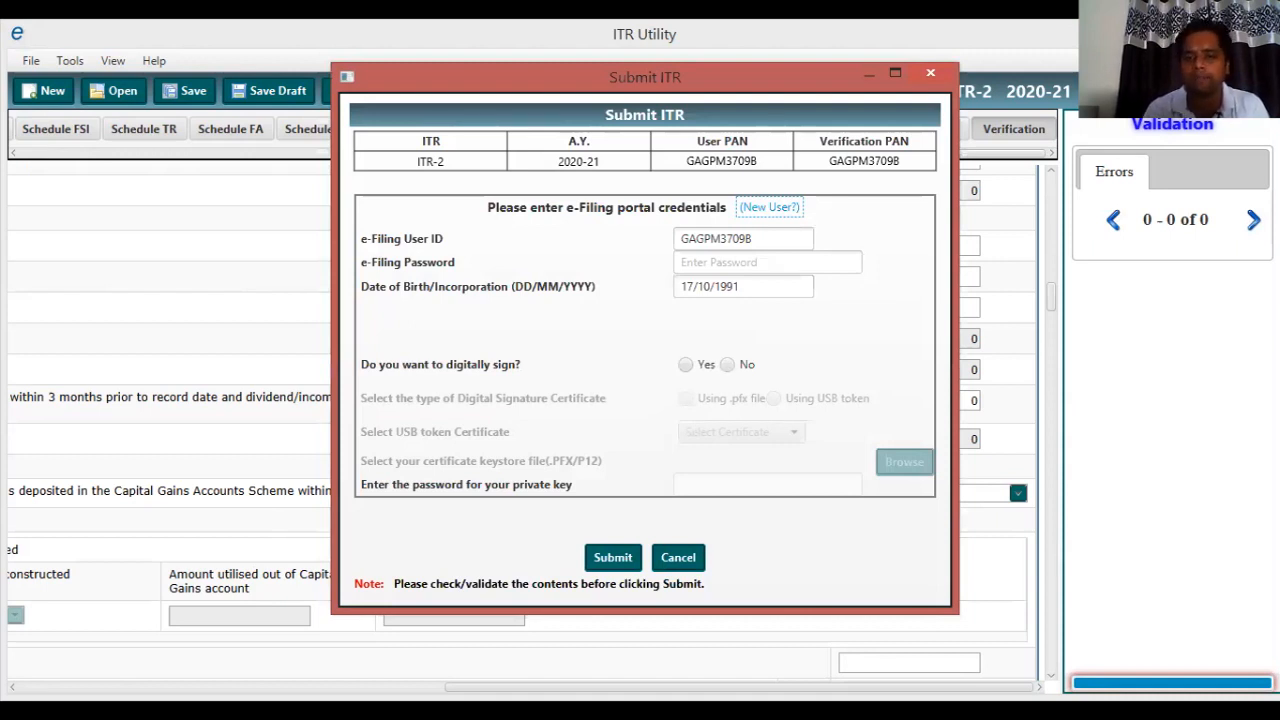
click(686, 365)
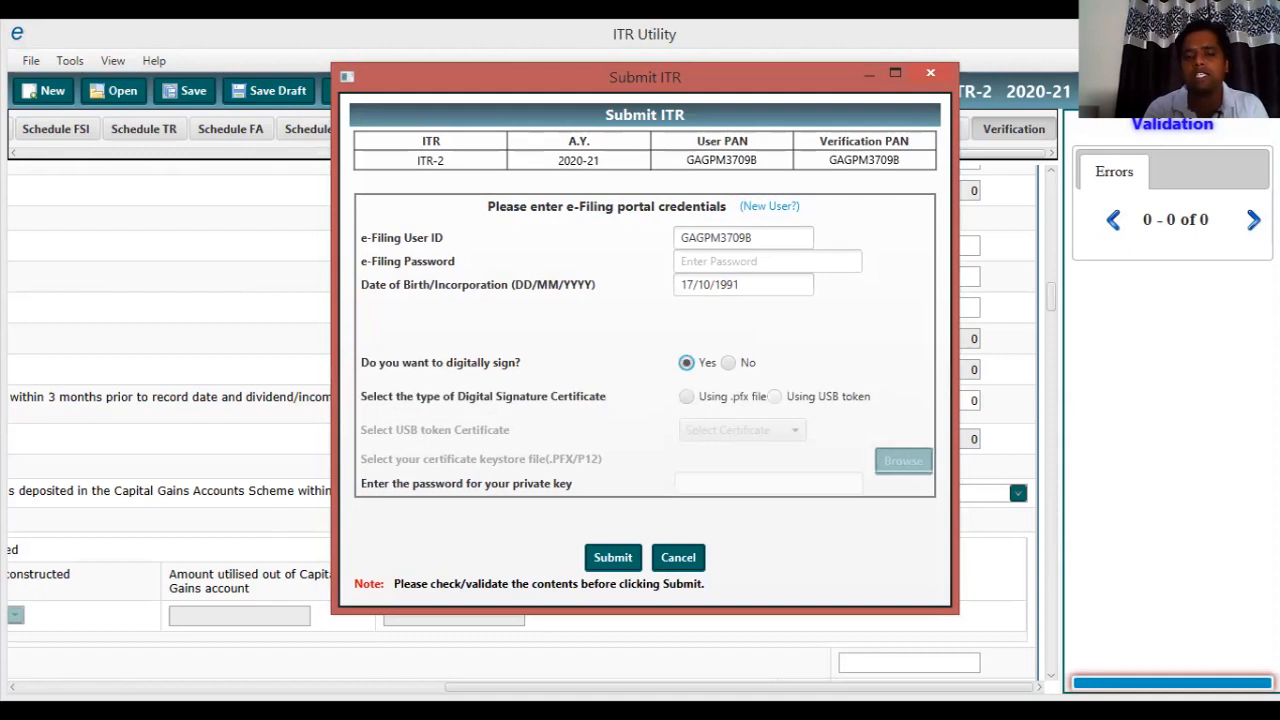
click(775, 397)
click(774, 430)
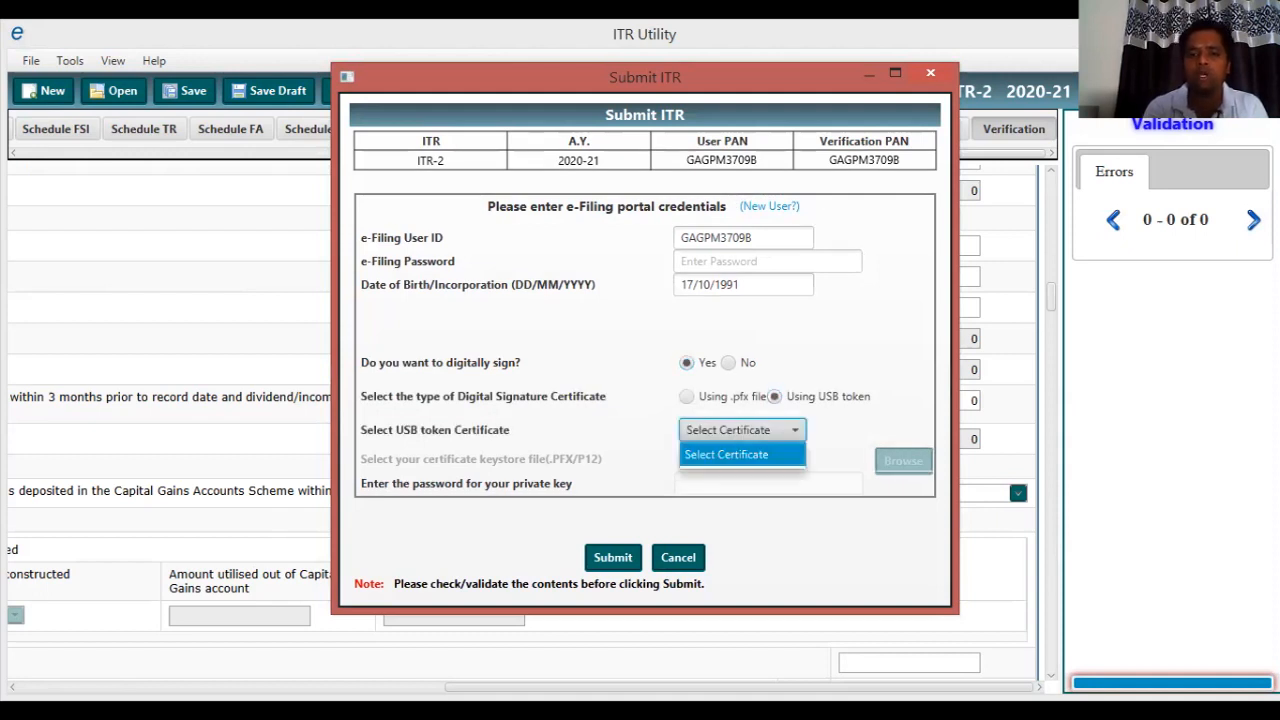
click(728, 363)
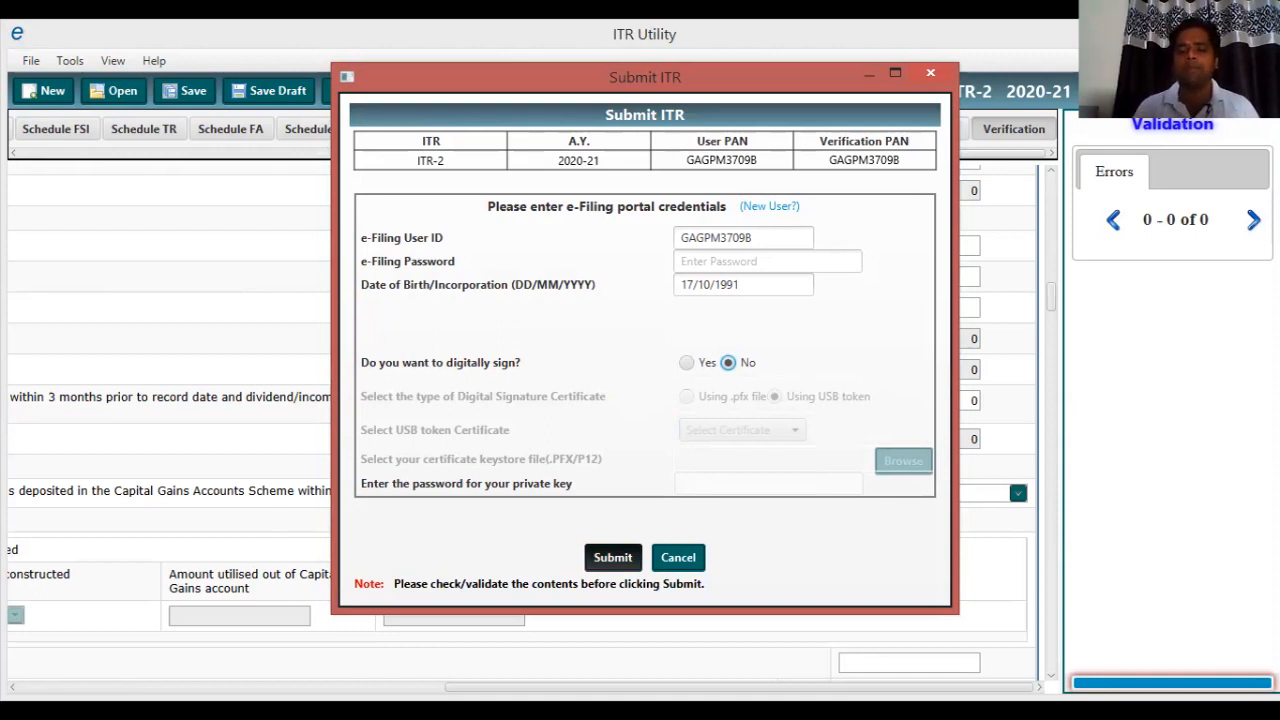
click(678, 558)
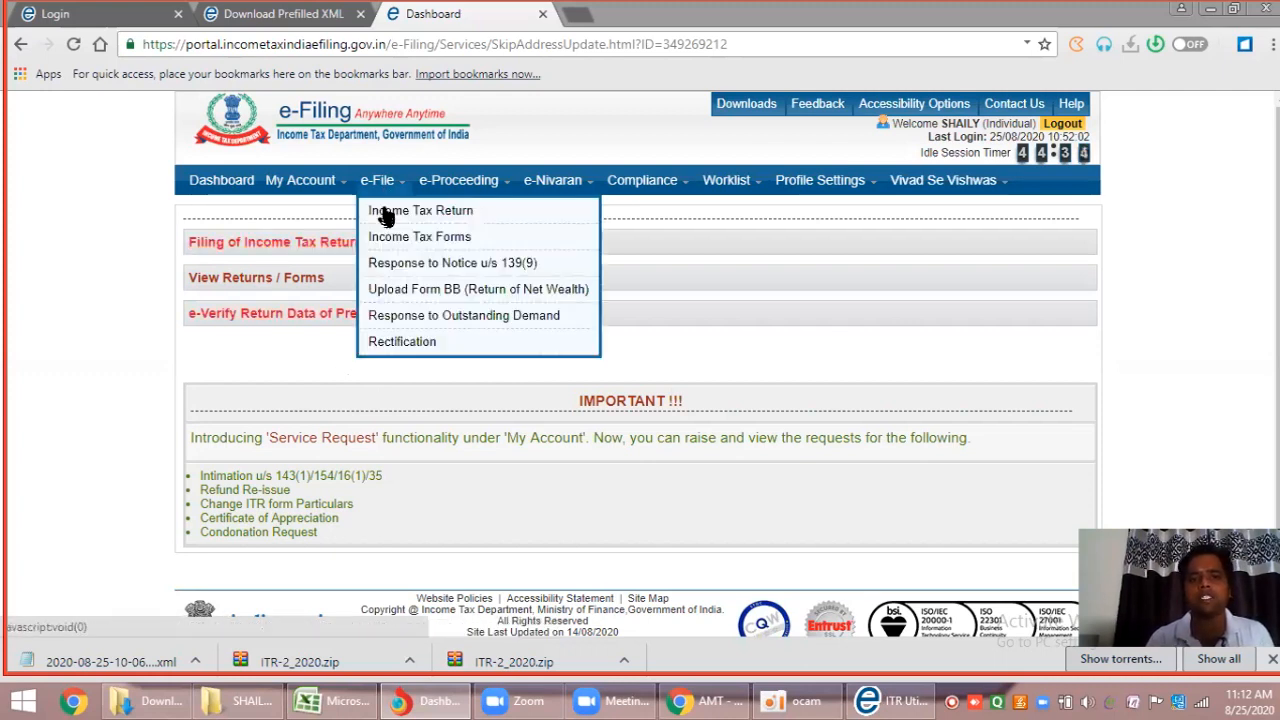
Start an ITR filing for assessment year 2020-21, form ITR-2, as Original/Revised Return.
click(386, 211)
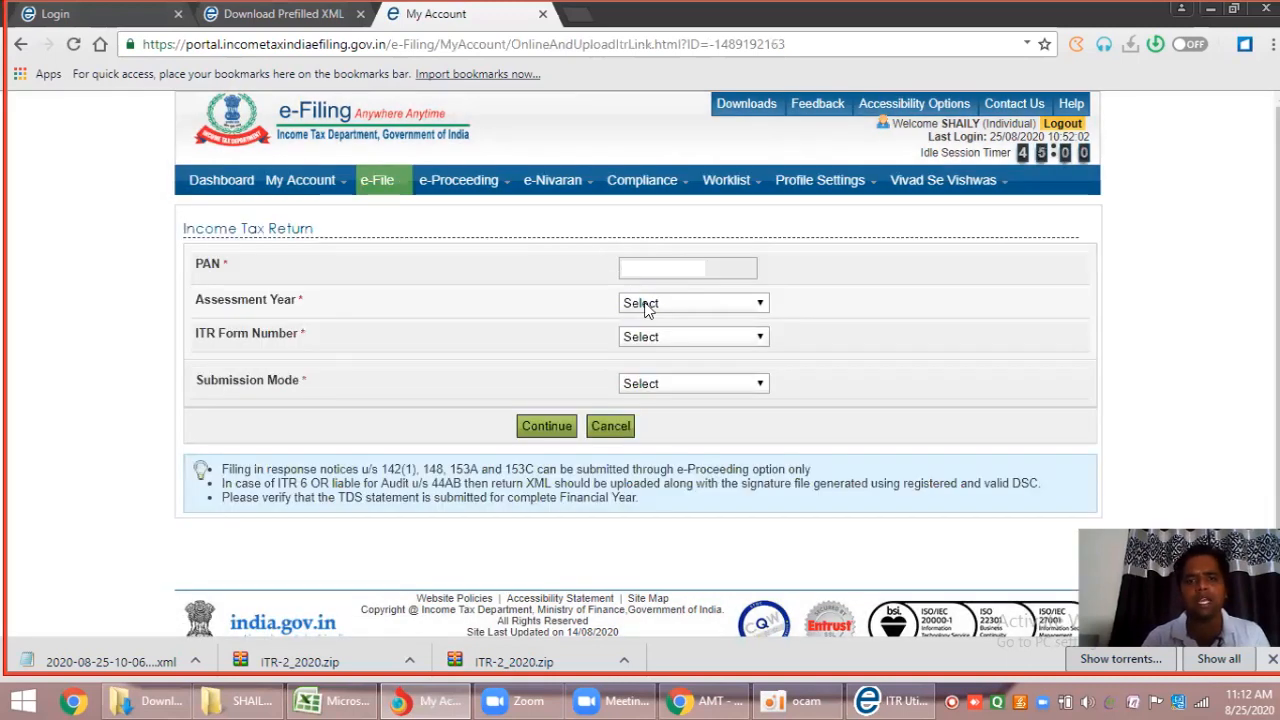
click(645, 305)
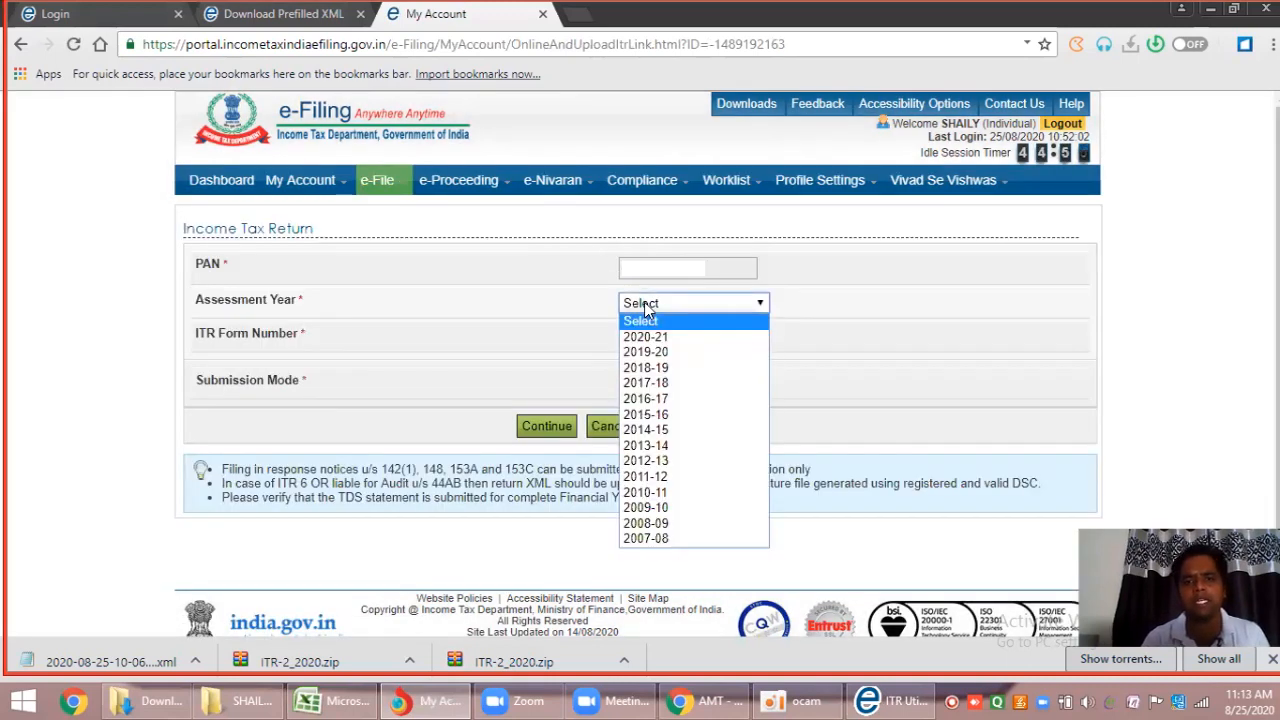
click(649, 338)
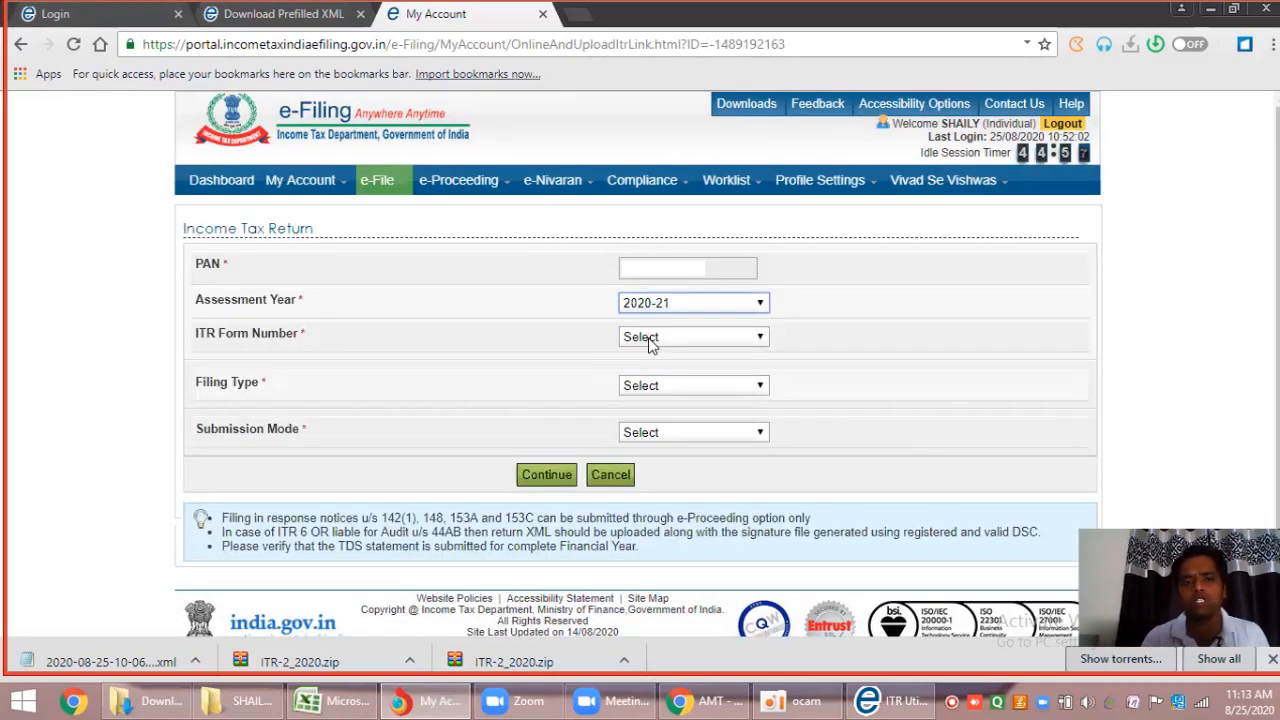
click(650, 338)
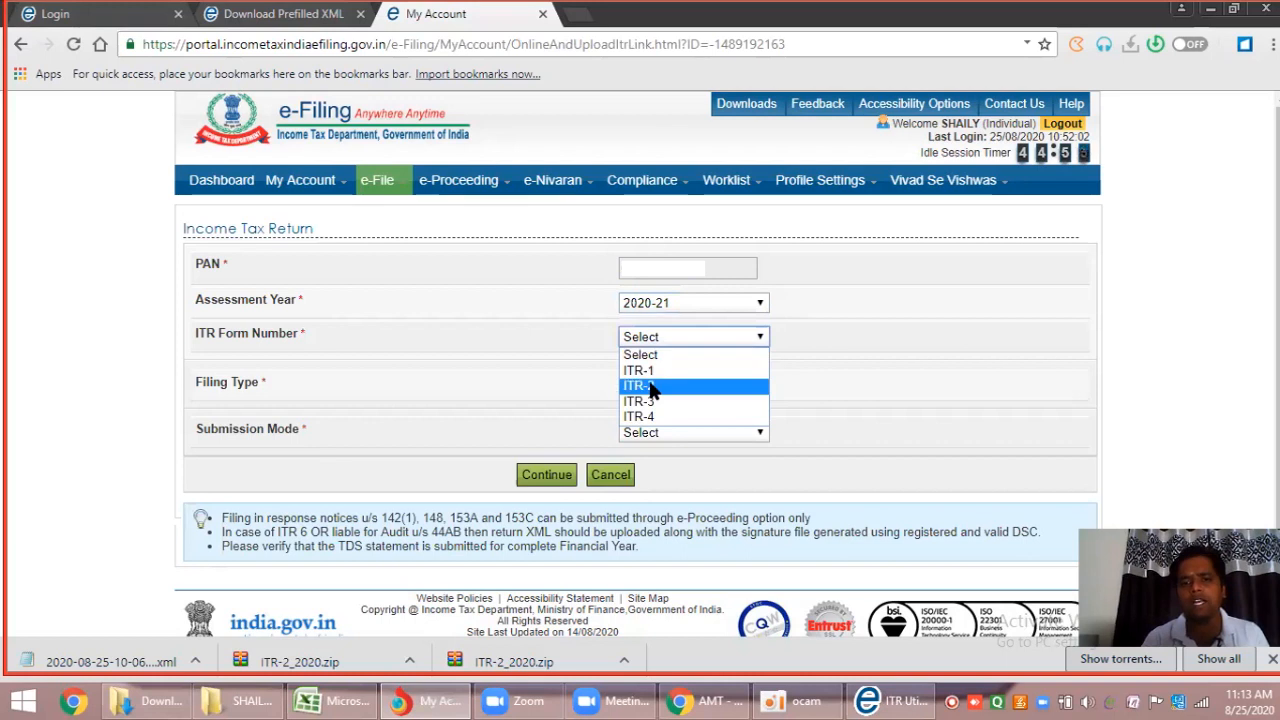
click(650, 387)
click(648, 385)
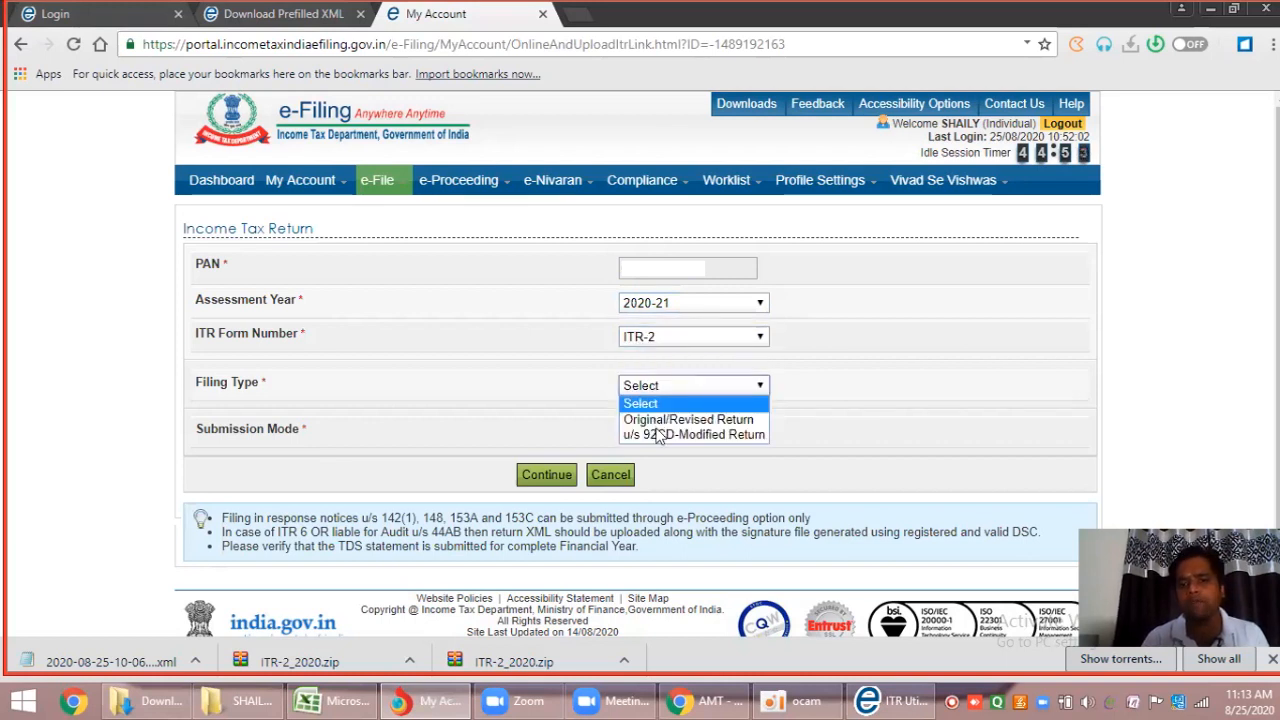
click(657, 420)
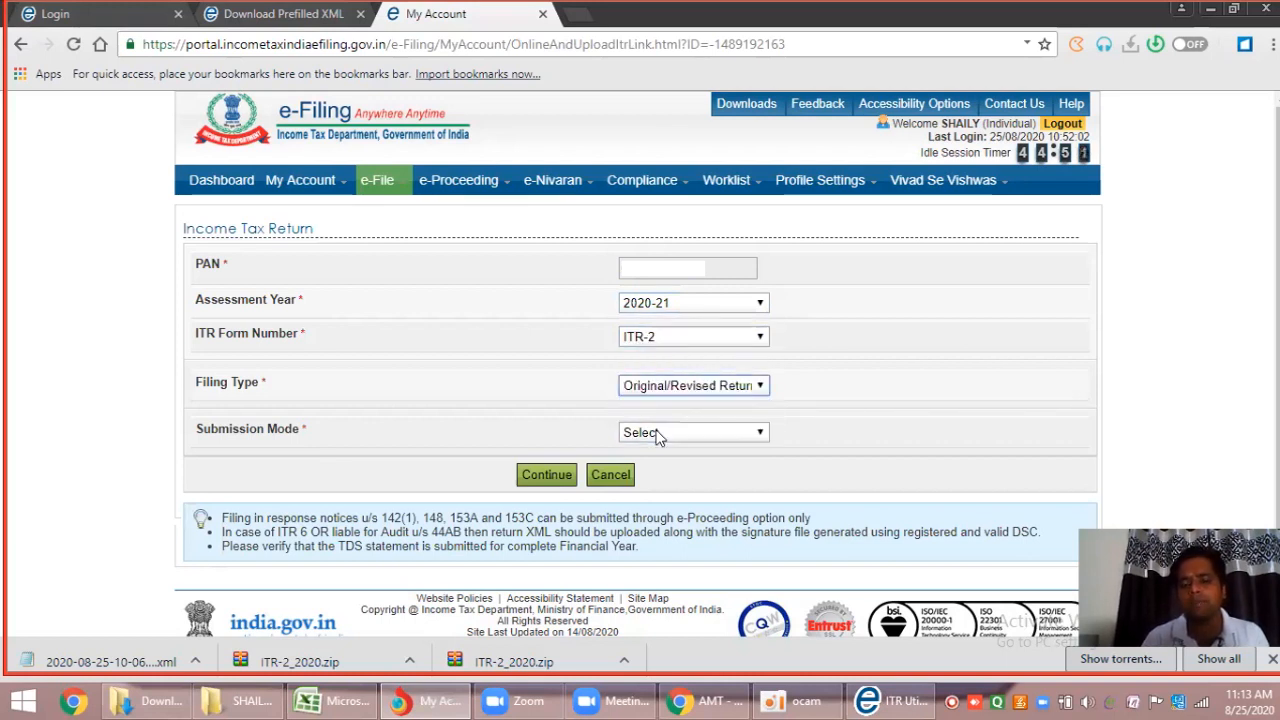
Choose Upload XML with e-verify later, continue, and agree to the Prefill Consent.
click(655, 432)
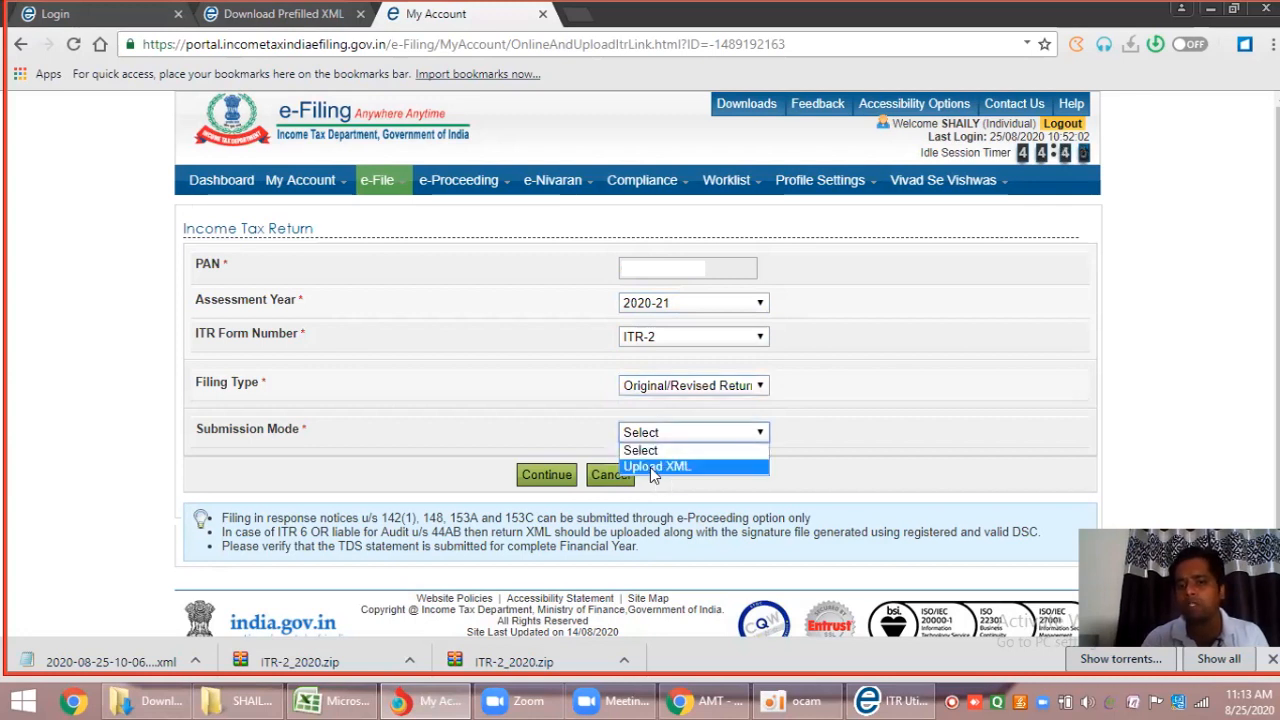
click(650, 467)
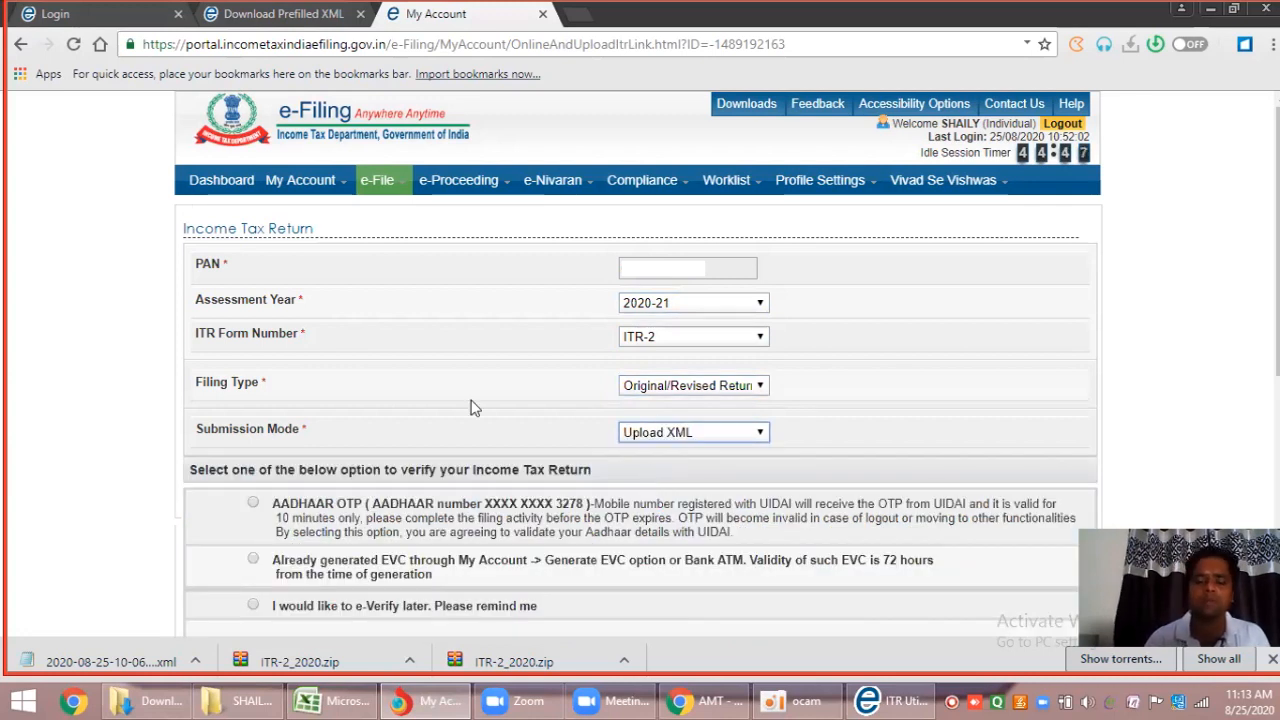
scroll(474, 407, down, 3)
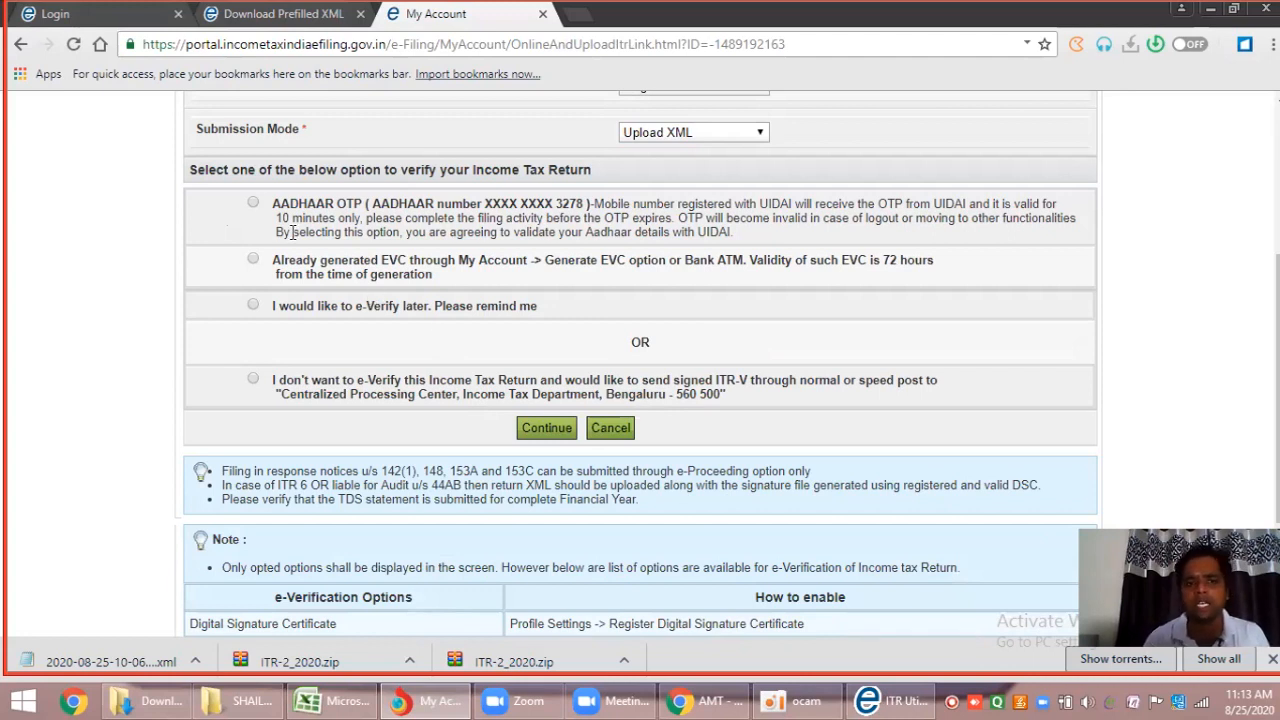
click(252, 307)
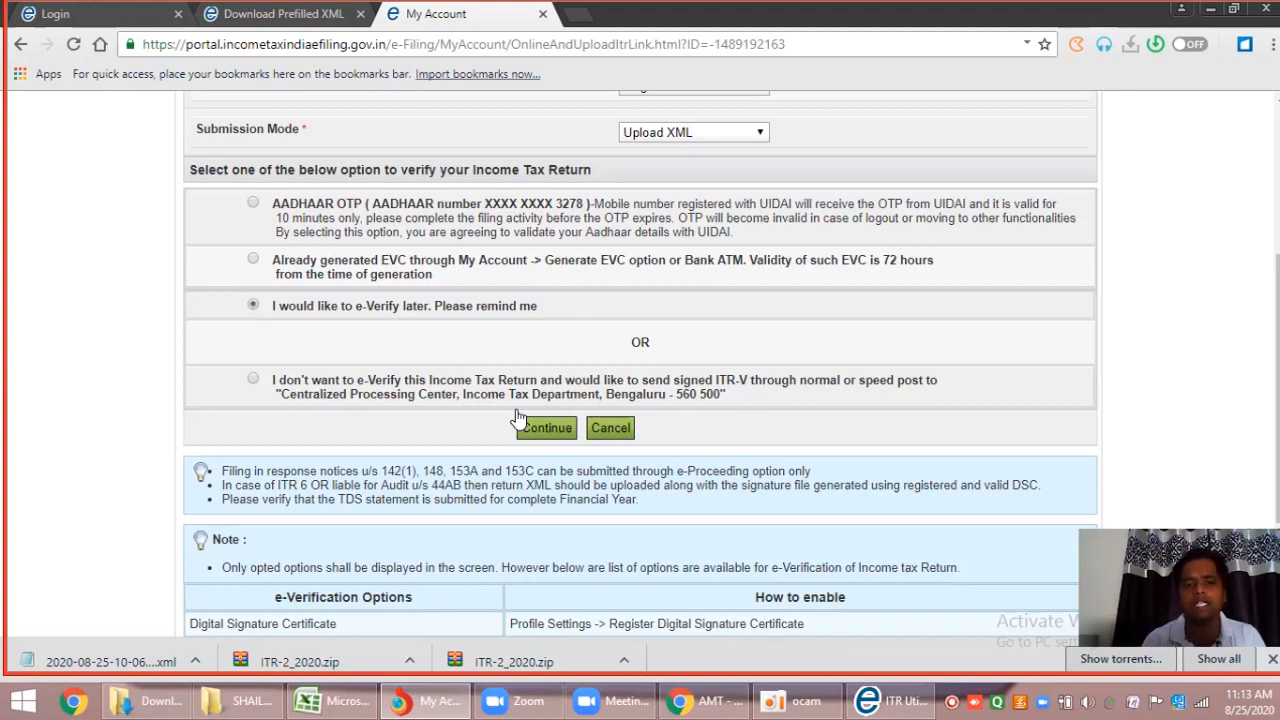
click(546, 428)
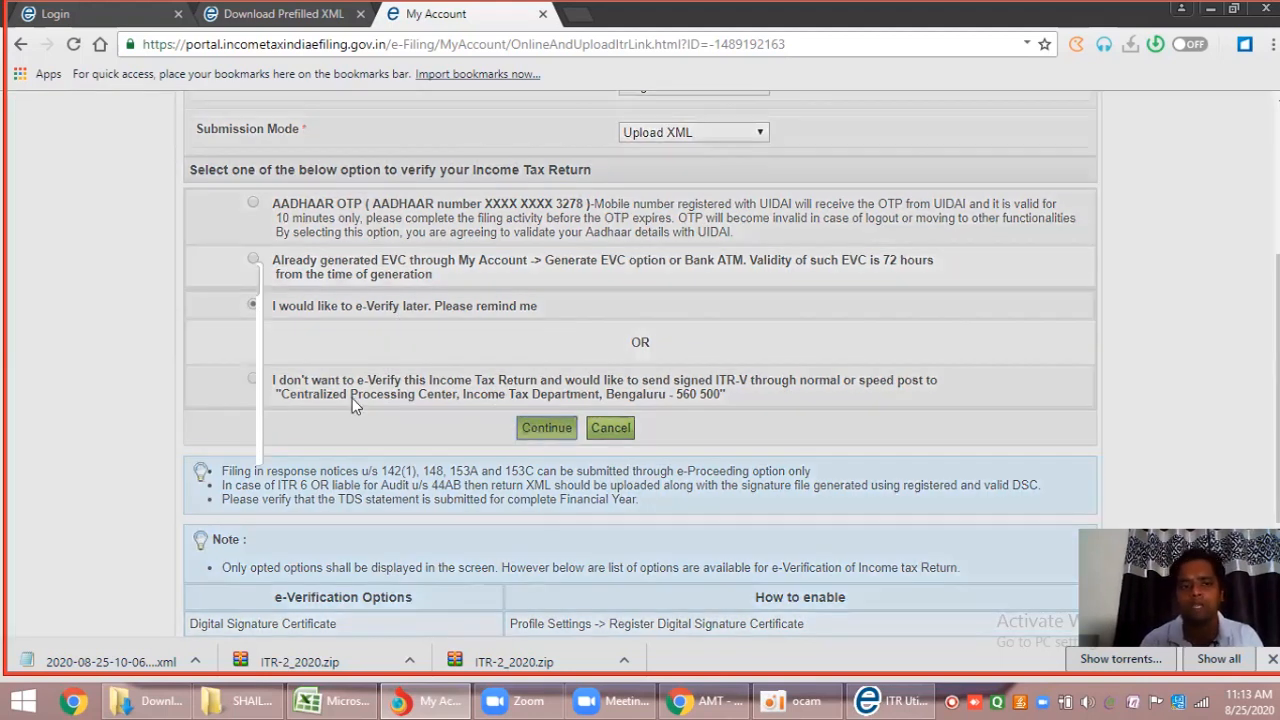
click(278, 406)
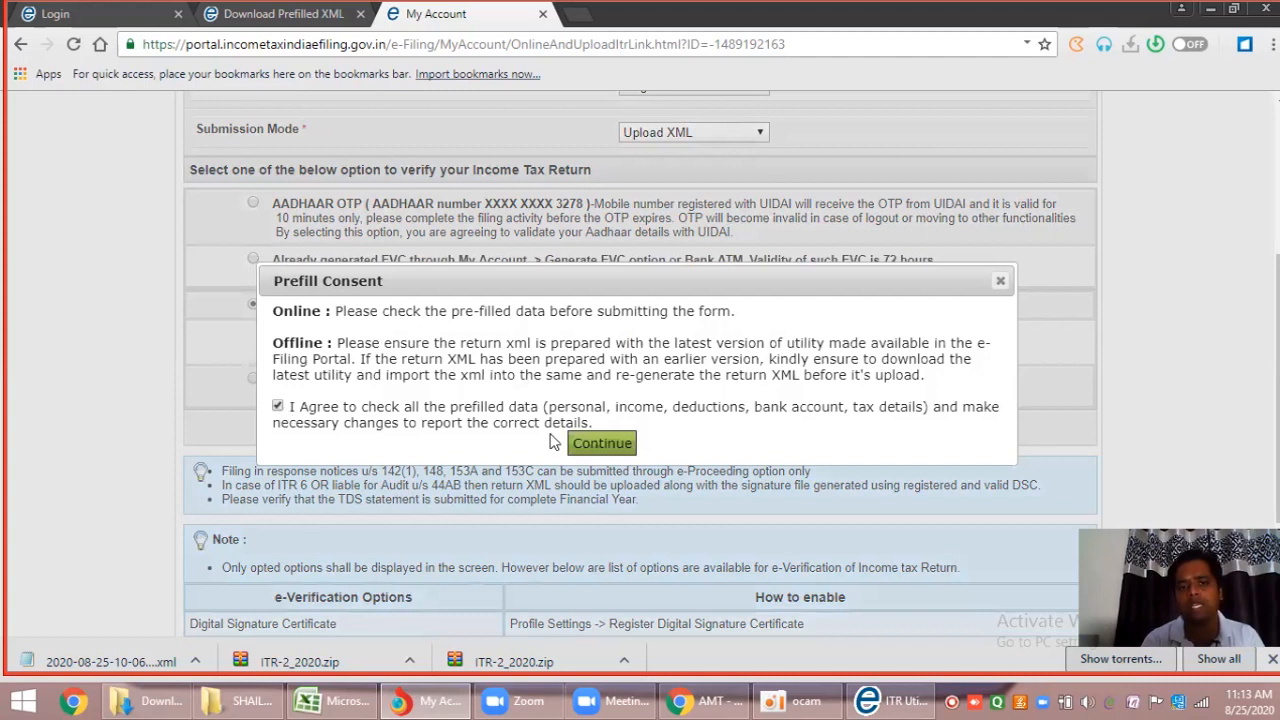
Attach the FINAL ITR XML file on the upload page and submit it.
click(600, 447)
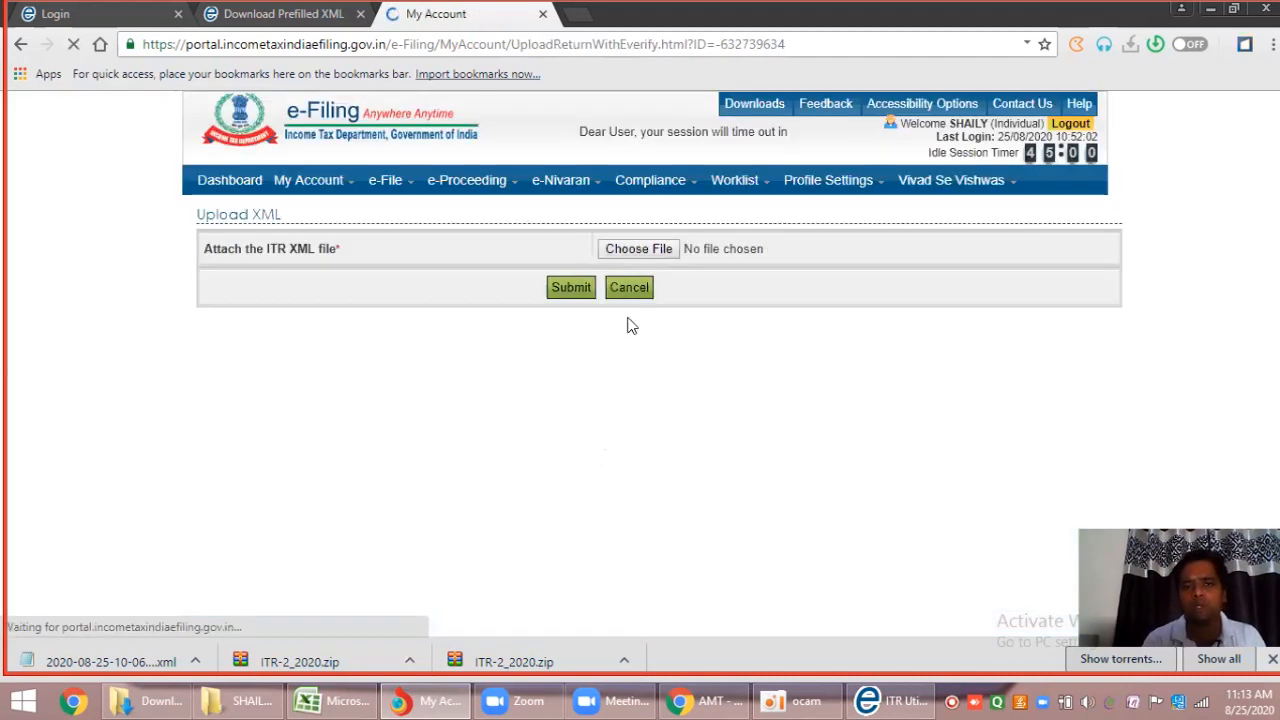
click(639, 263)
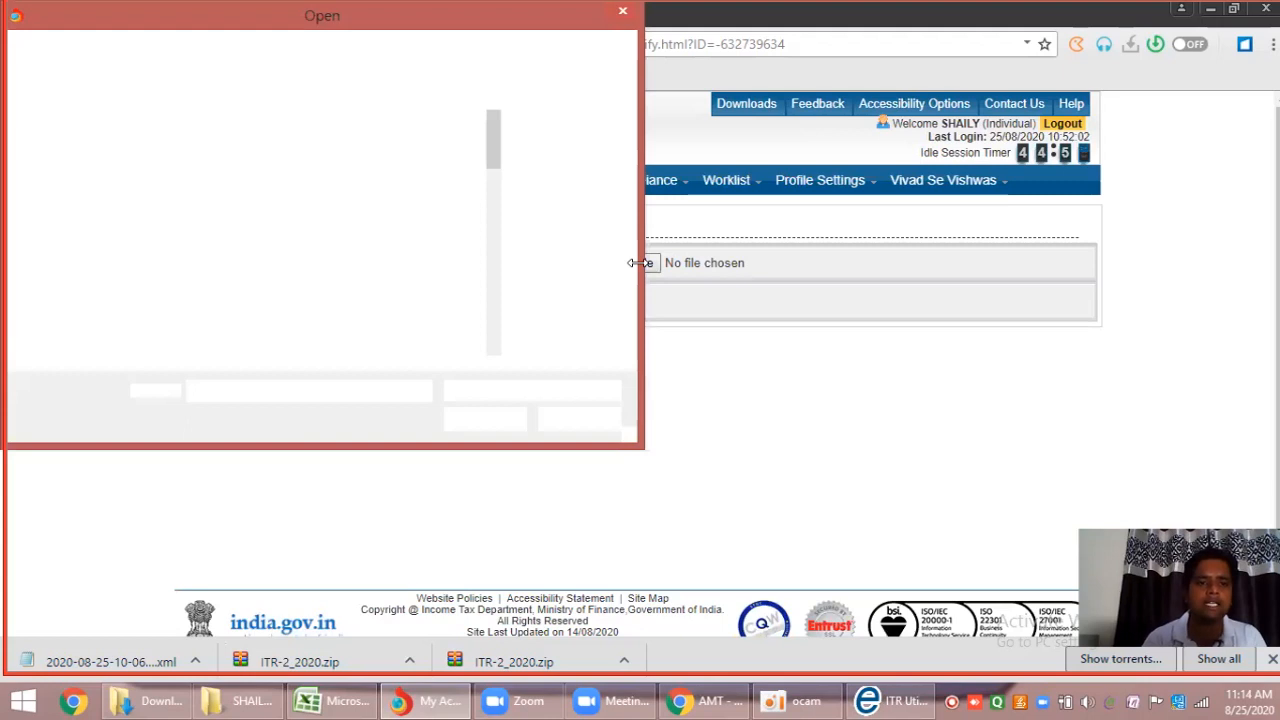
double_click(359, 170)
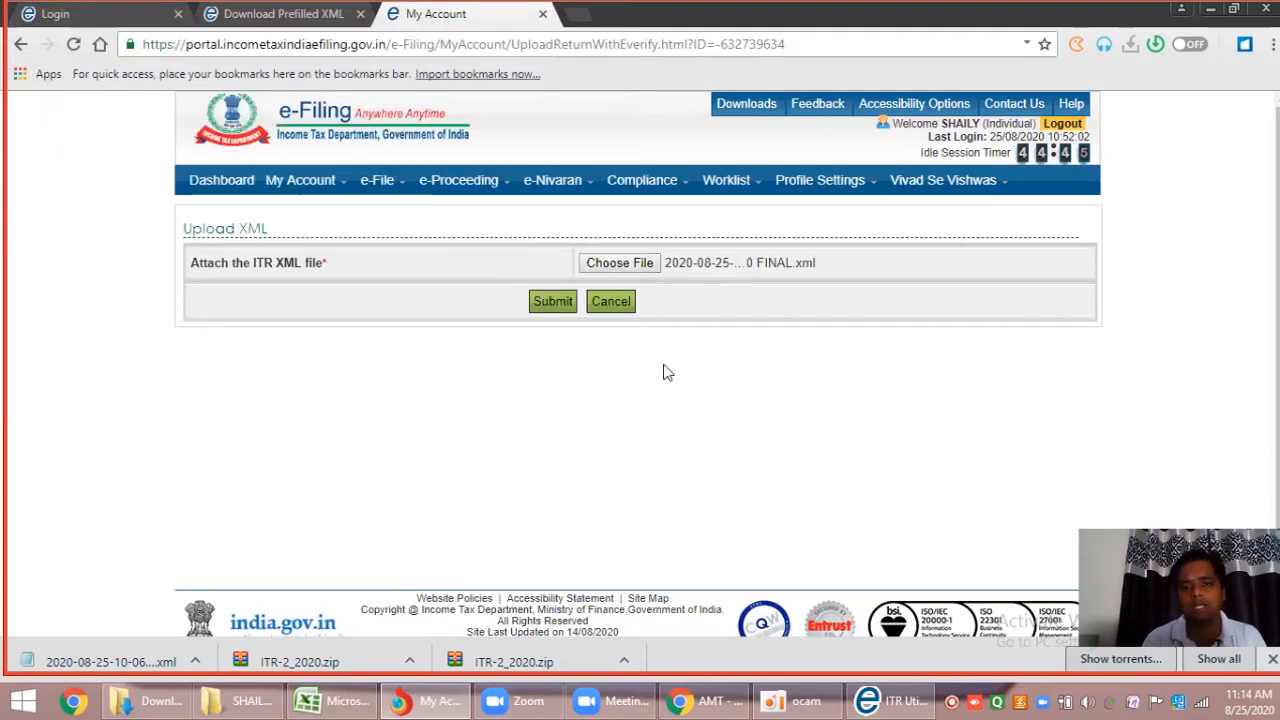
click(555, 306)
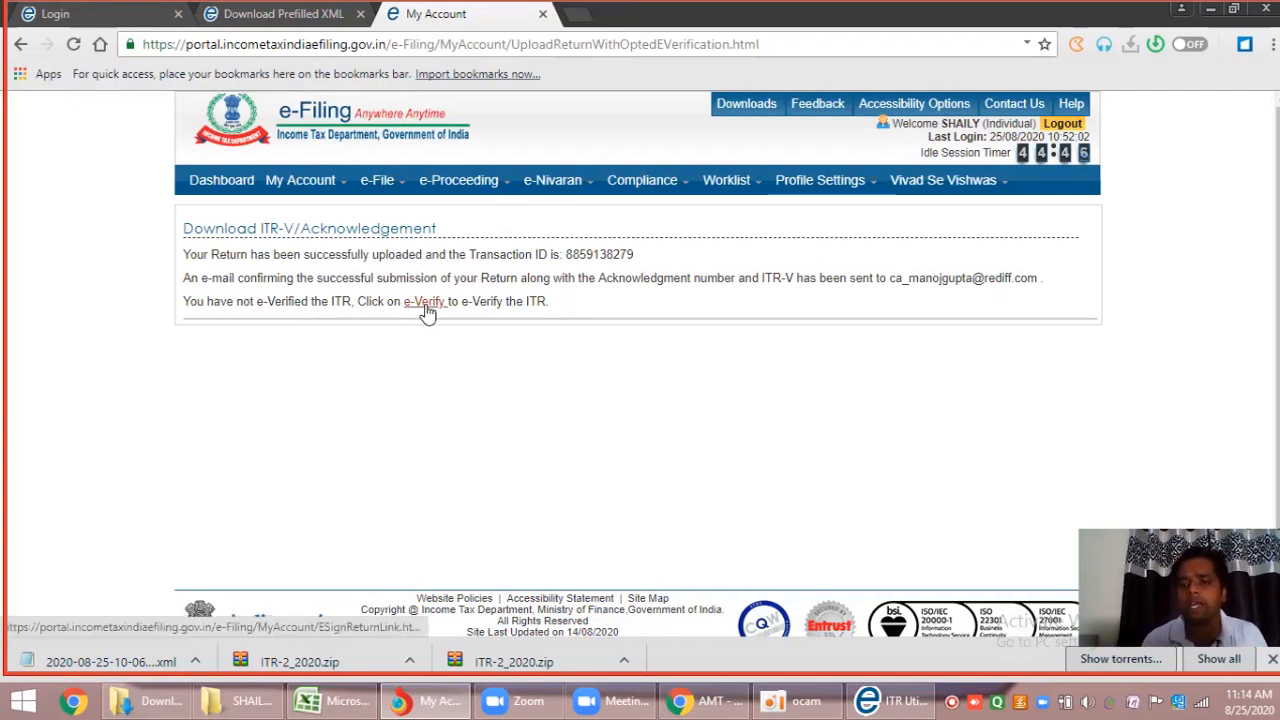
From My Account, open e-Verify Return and select the 2020-21 ITR-2 row's e-Verify link.
mouse_move(308, 193)
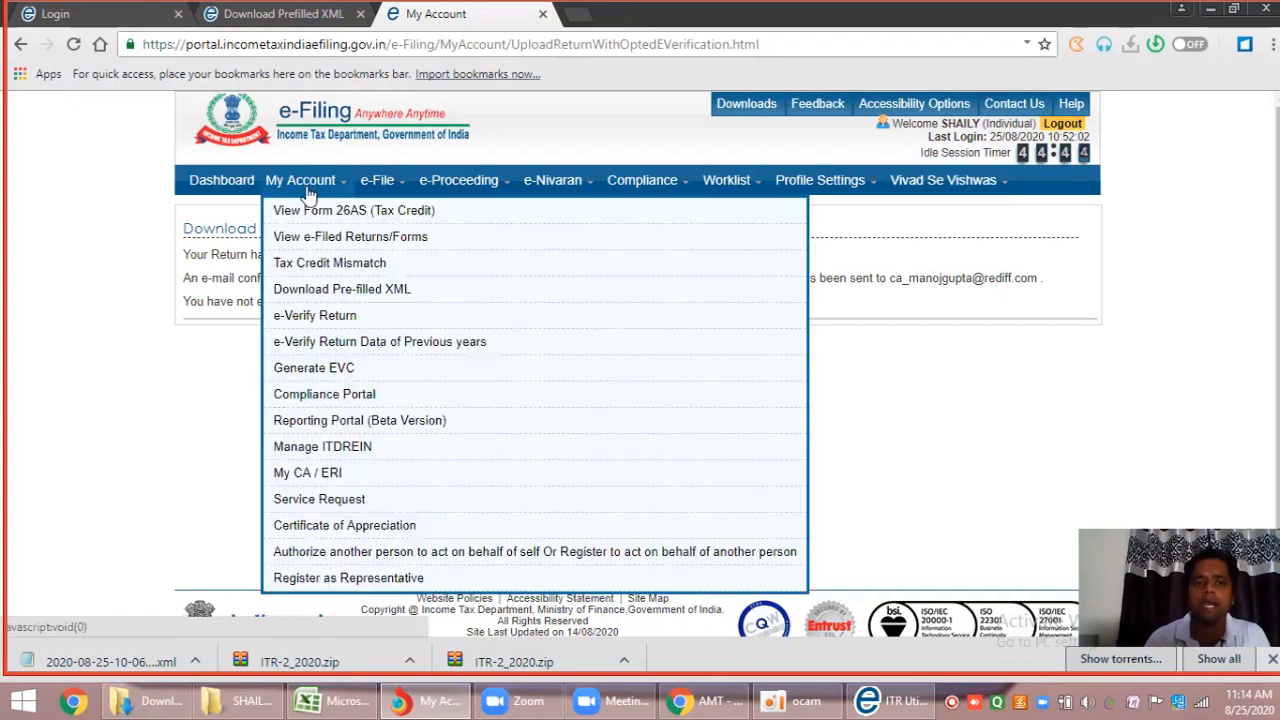
click(316, 318)
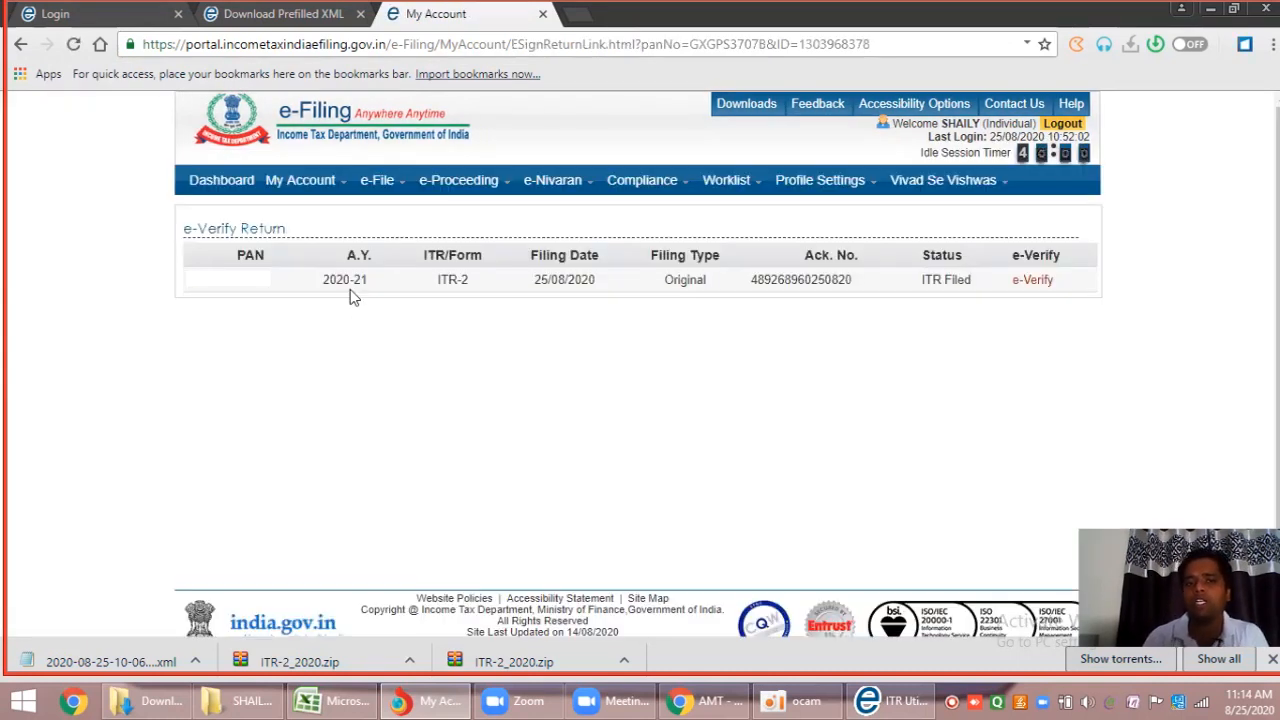
click(1035, 285)
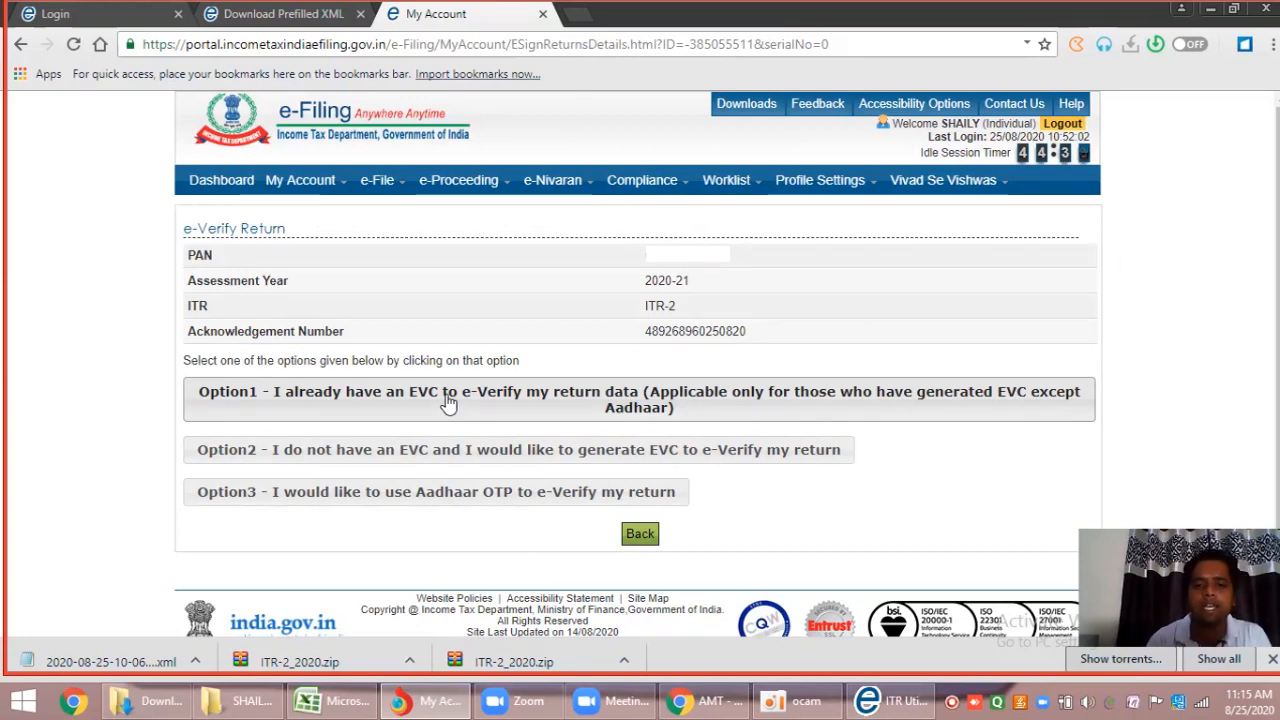
click(295, 180)
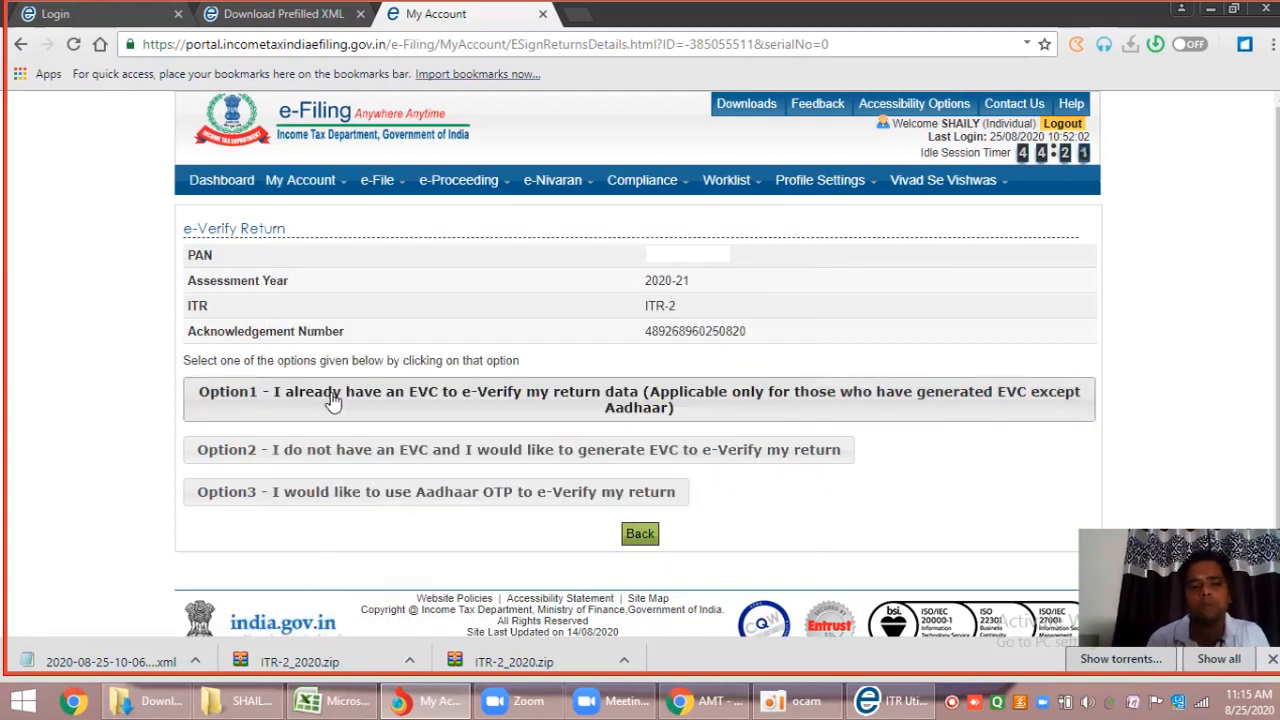
click(376, 455)
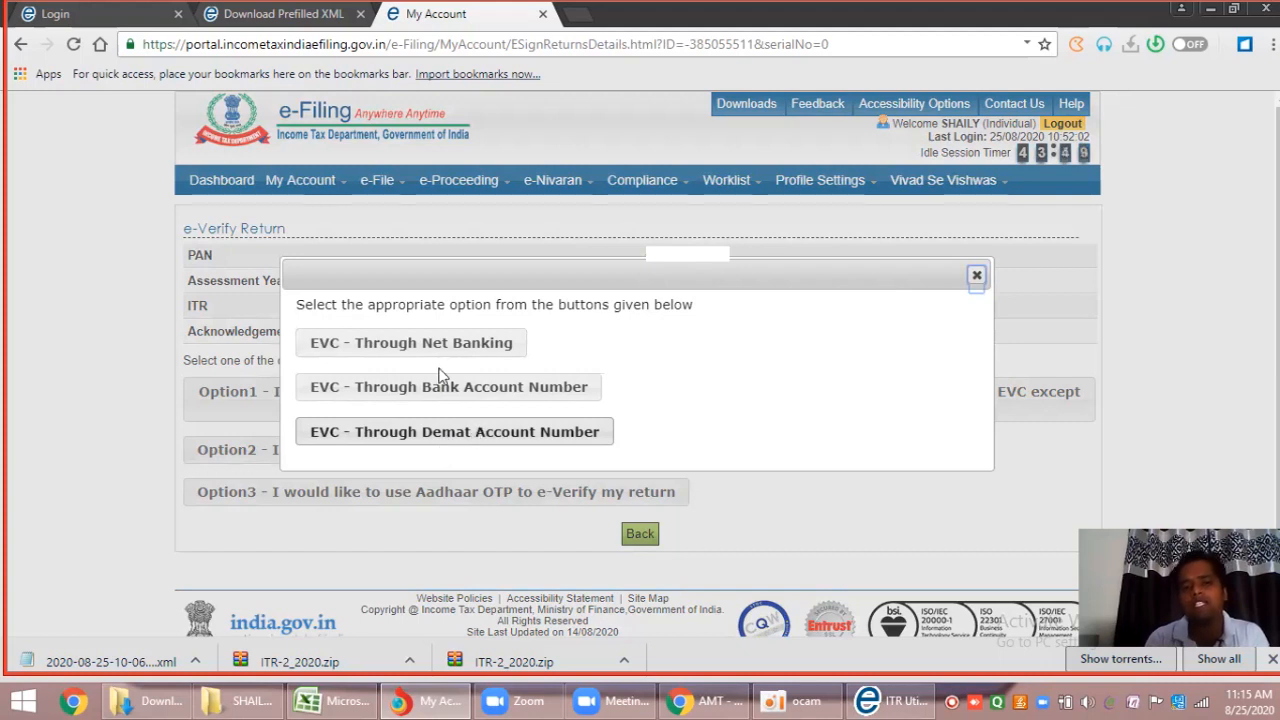
click(976, 279)
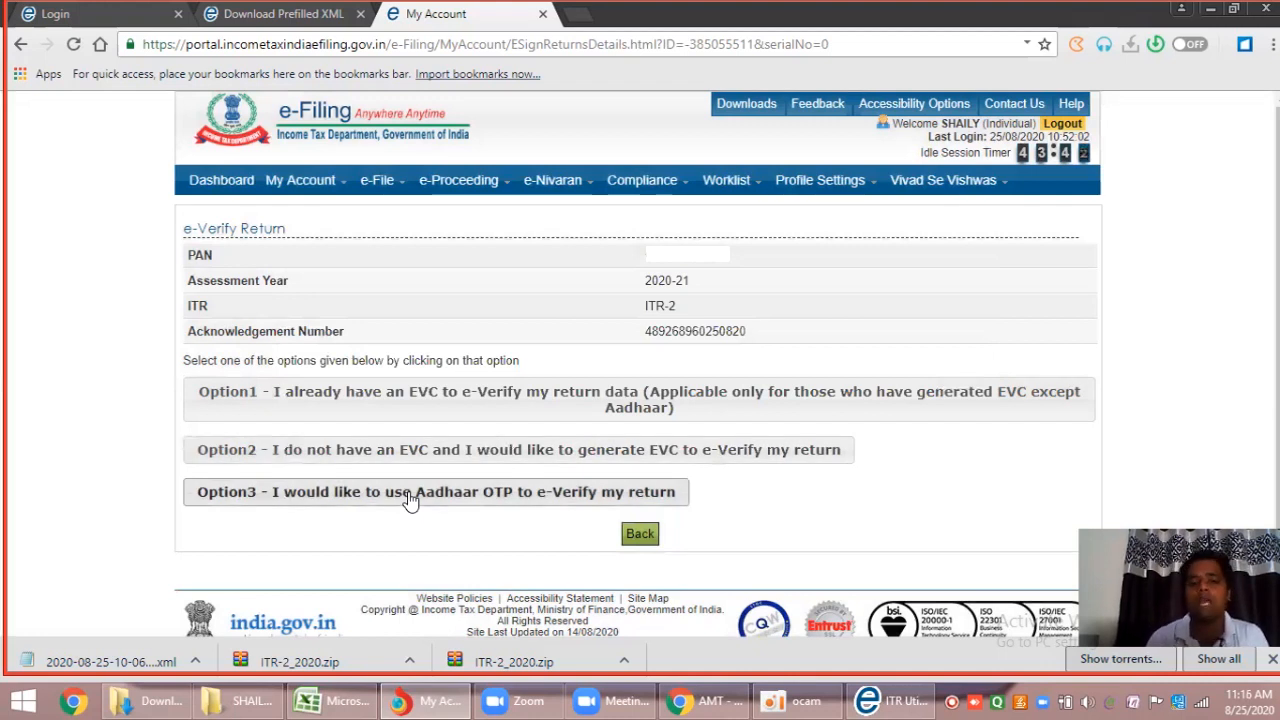
click(408, 495)
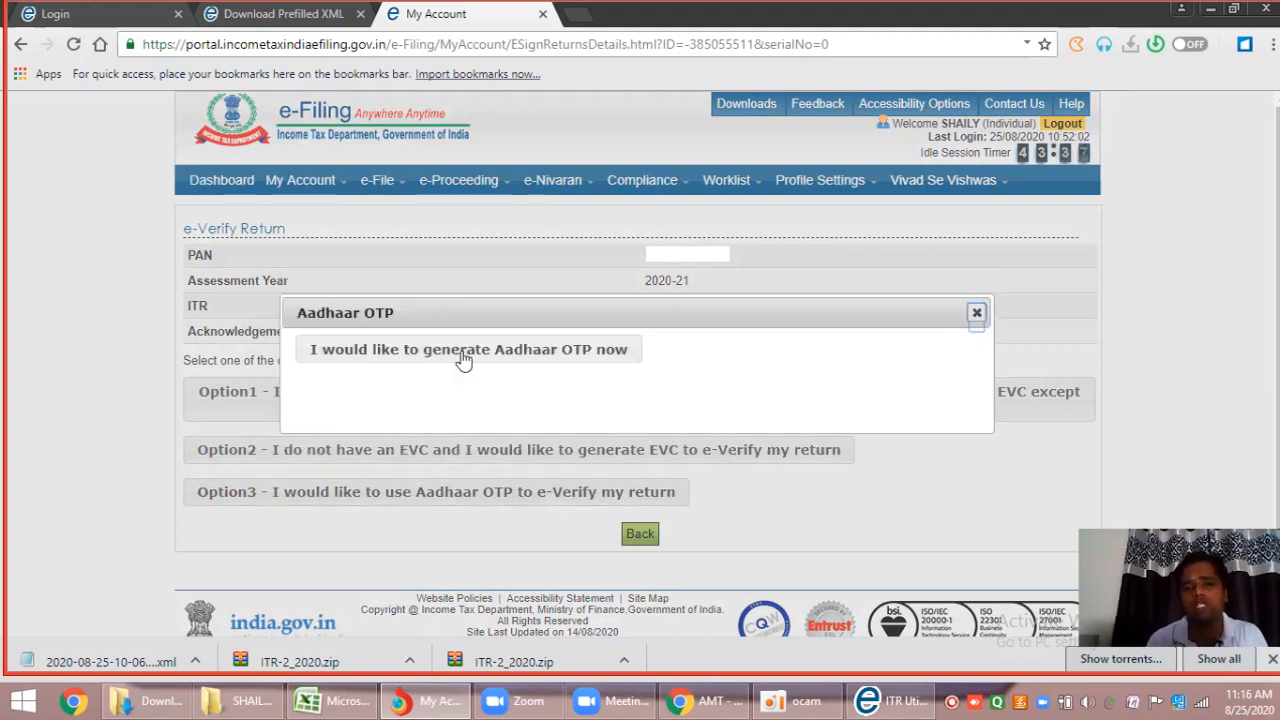
click(463, 350)
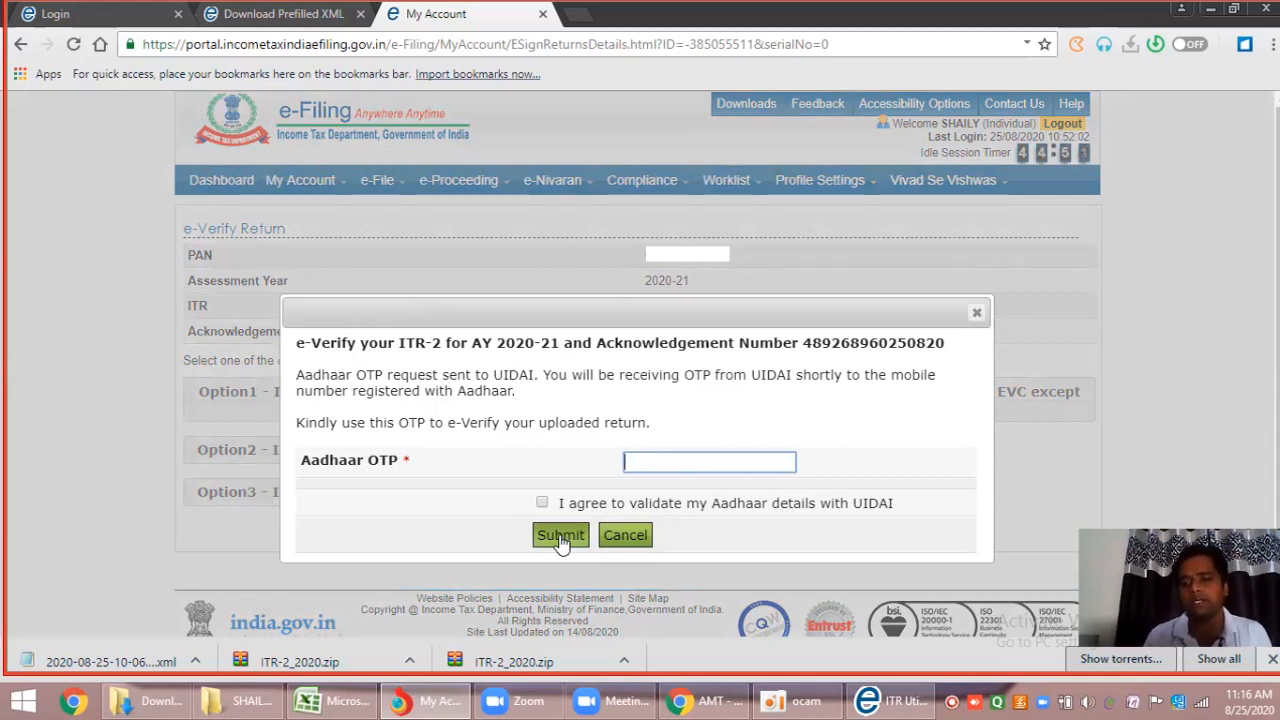
click(627, 538)
click(977, 314)
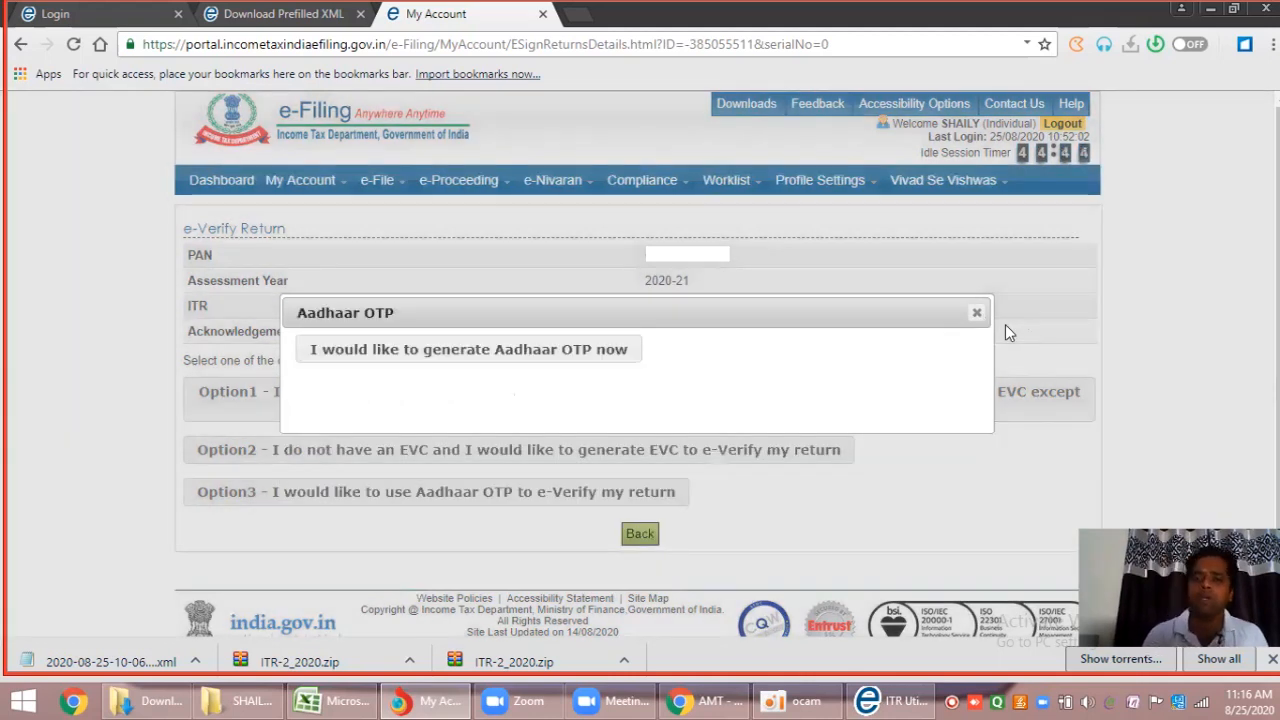
click(977, 314)
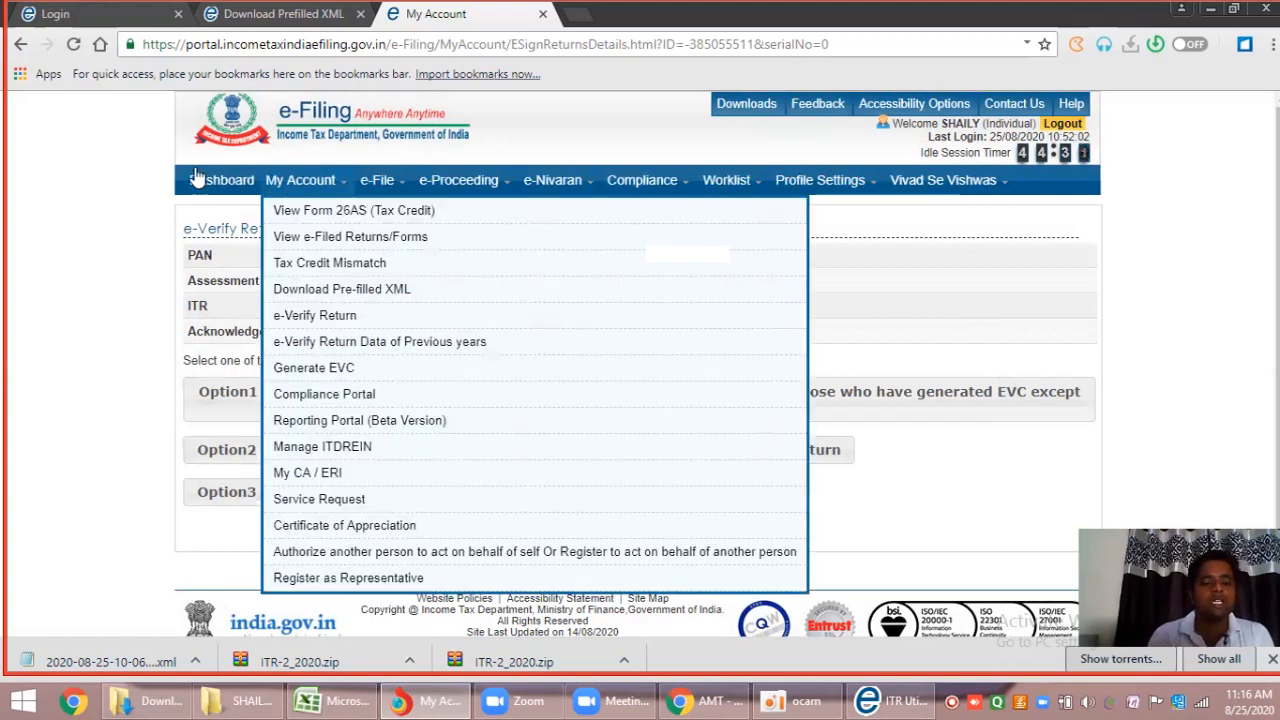
List filed Income Tax Returns via View Returns / Forms and open the 2020-21 acknowledgement.
click(197, 179)
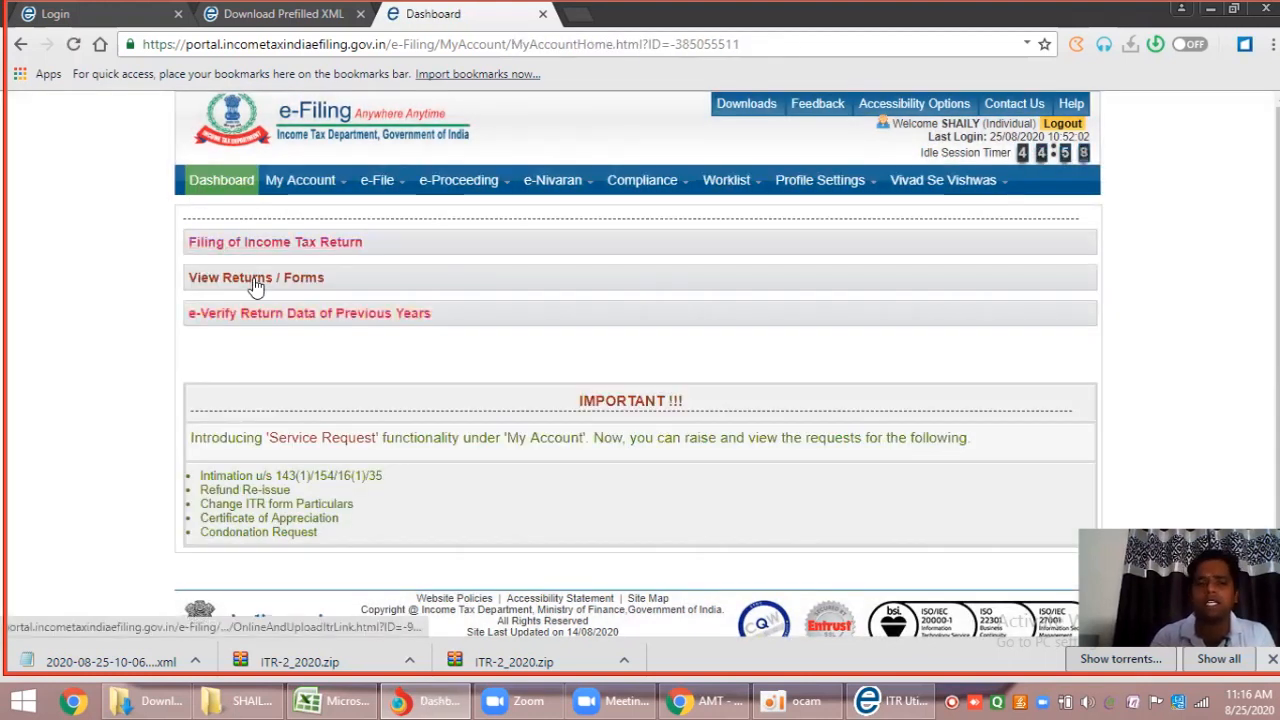
click(255, 280)
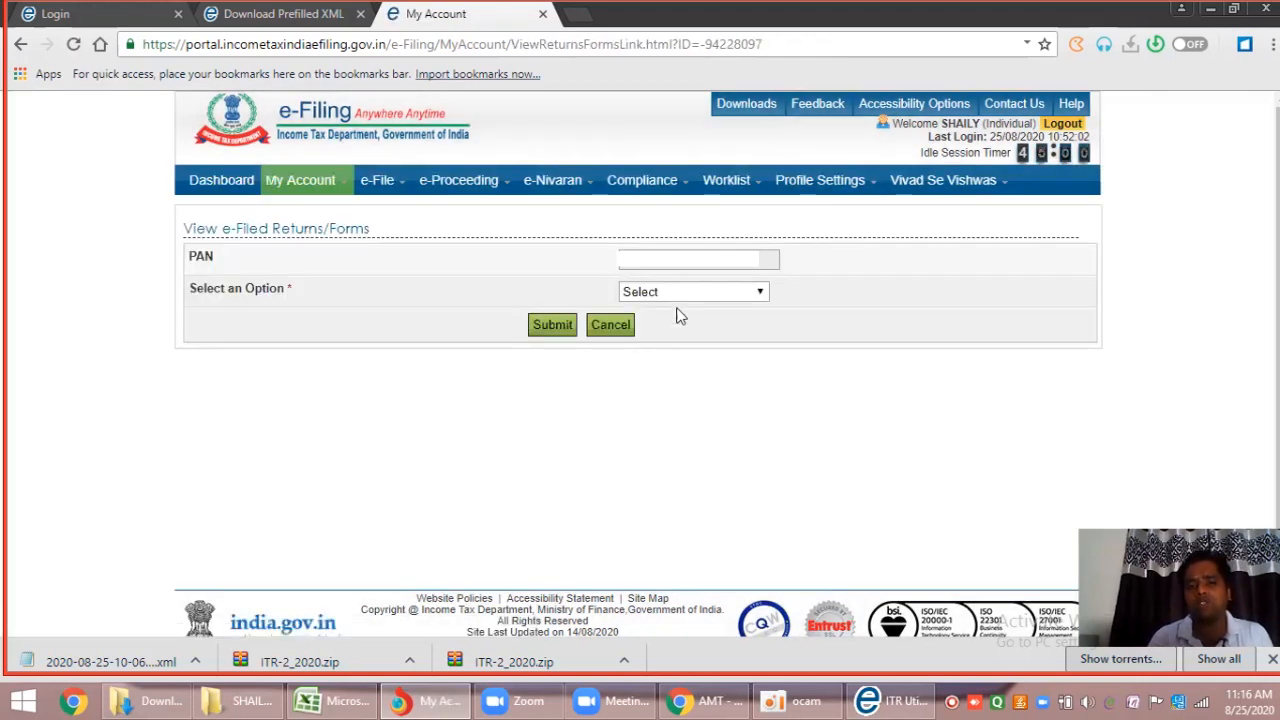
click(681, 295)
click(680, 326)
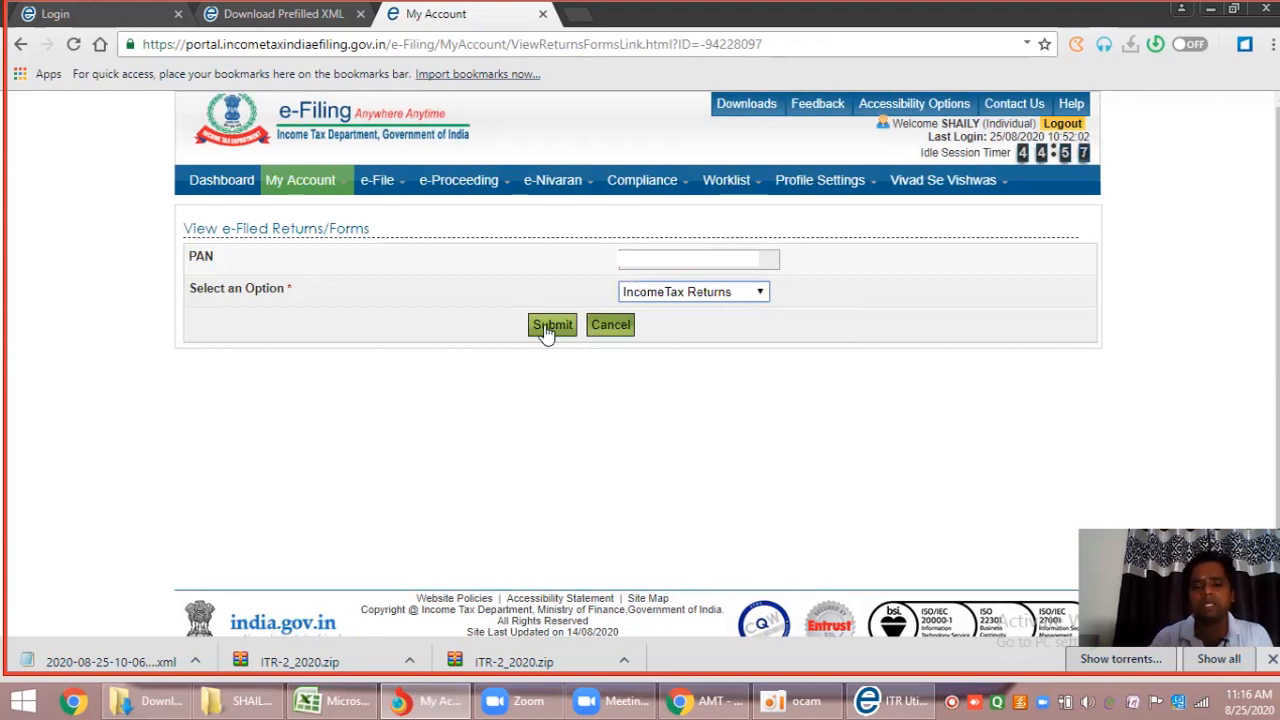
click(546, 328)
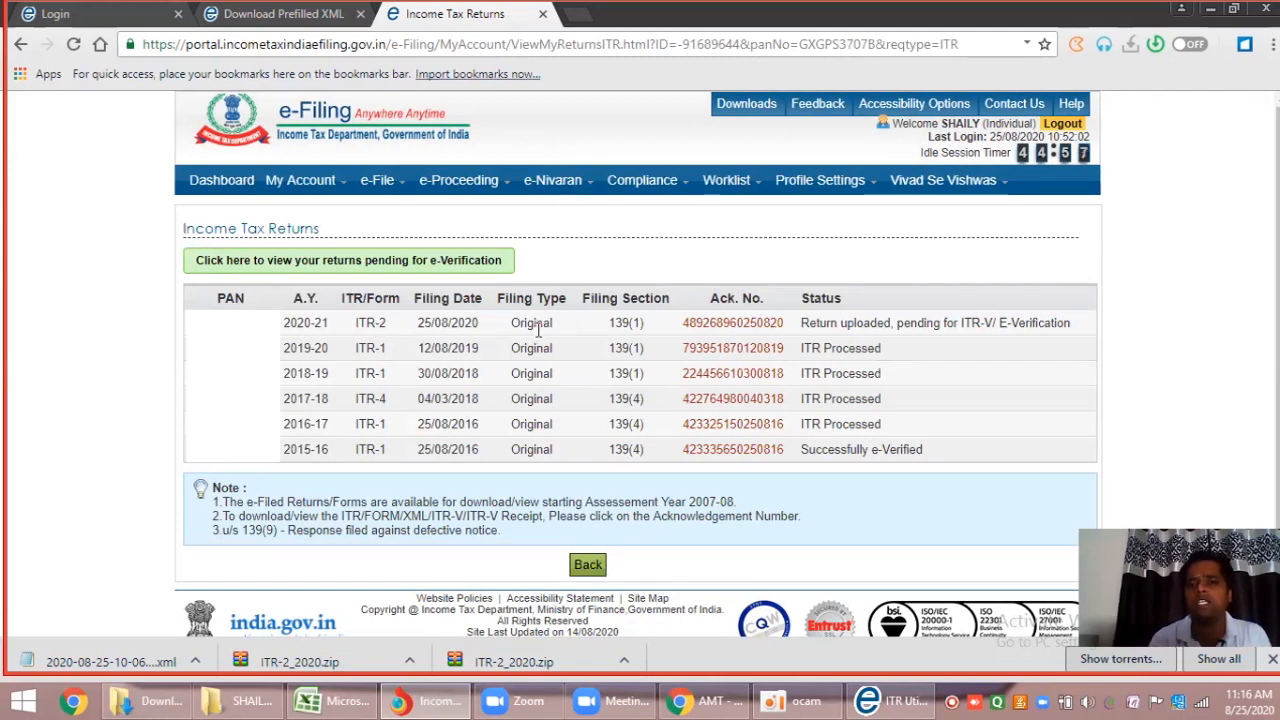
click(745, 334)
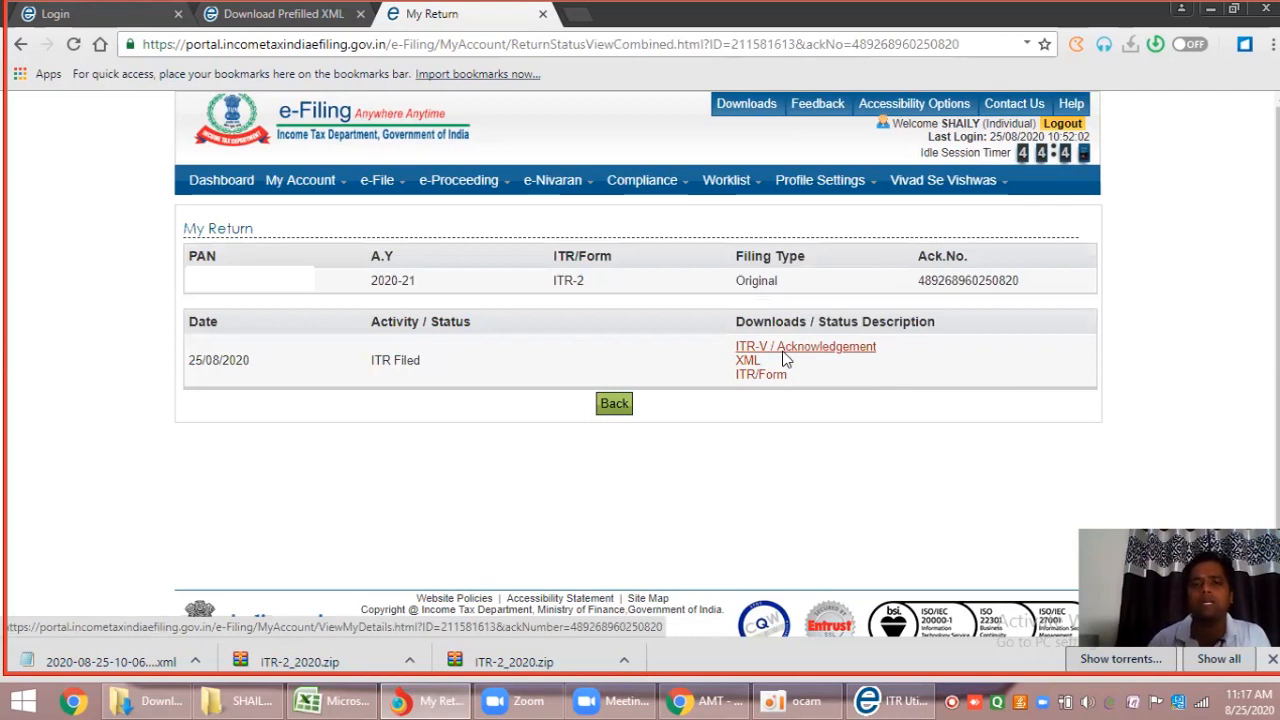
Open the AY 2020-21 ITR-V acknowledgement in a new tab and scroll through it.
click(783, 352)
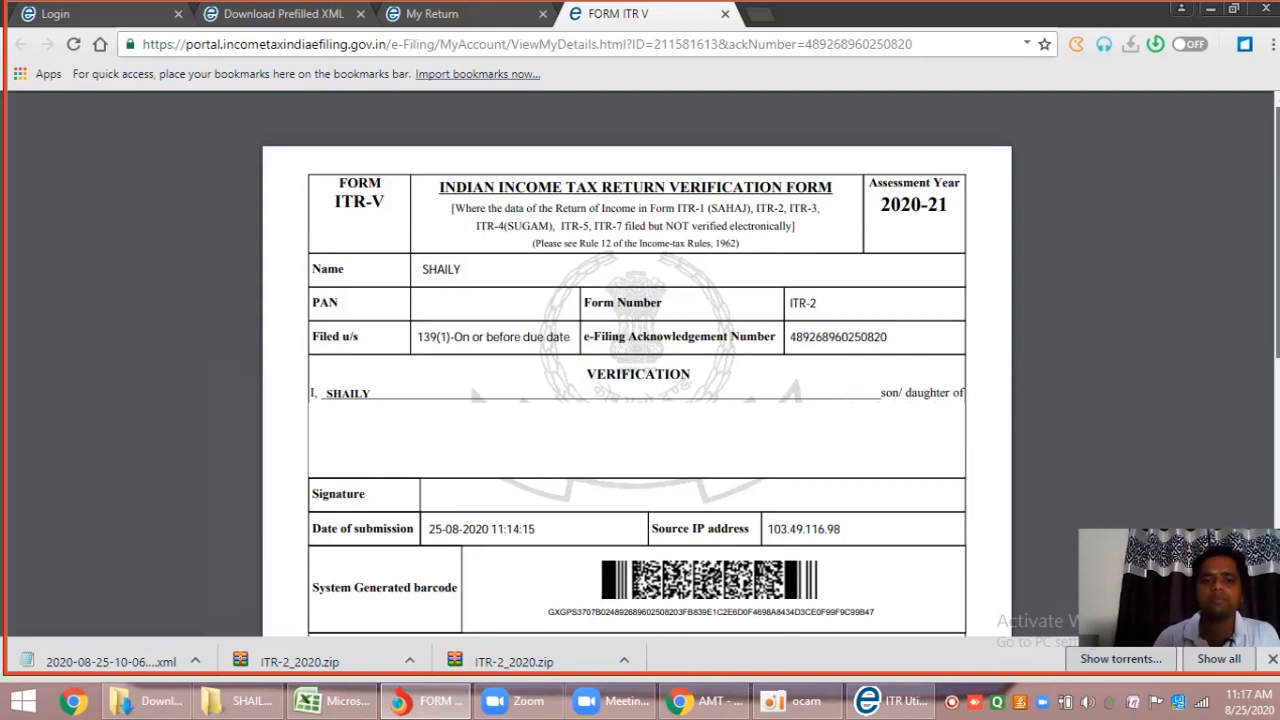
drag(1277, 230, 1277, 347)
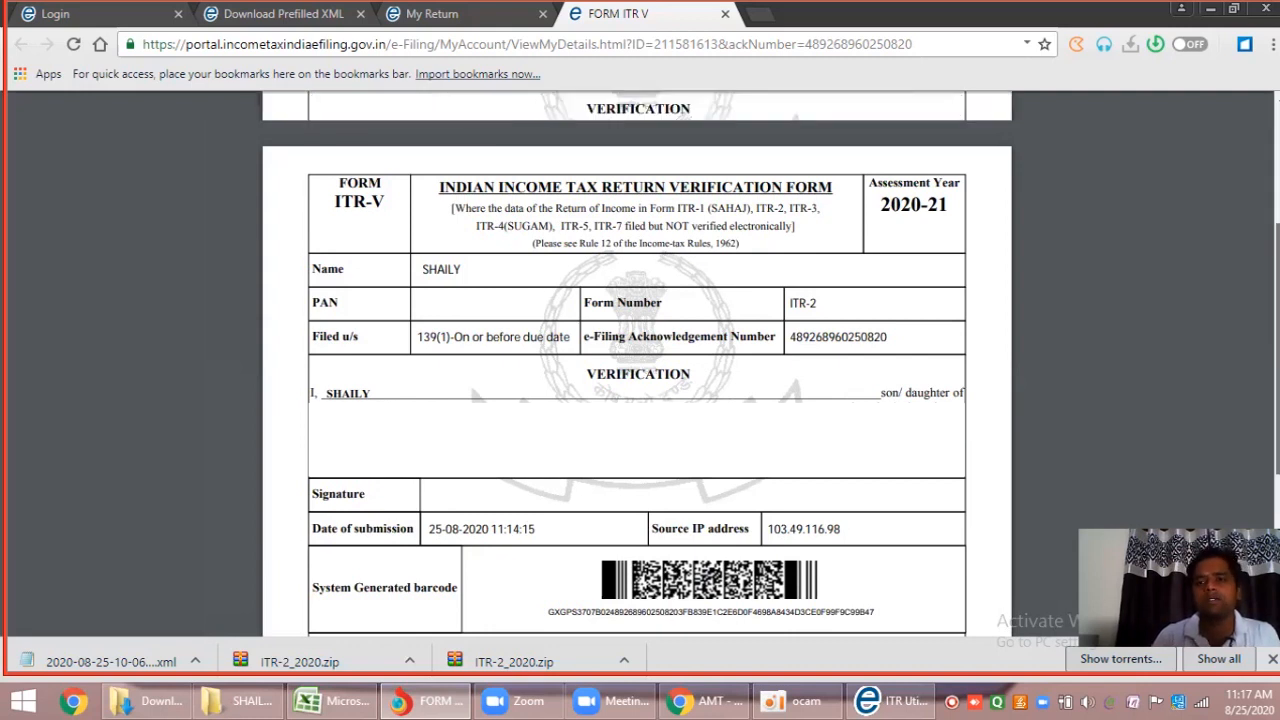
scroll(637, 363, up, 3)
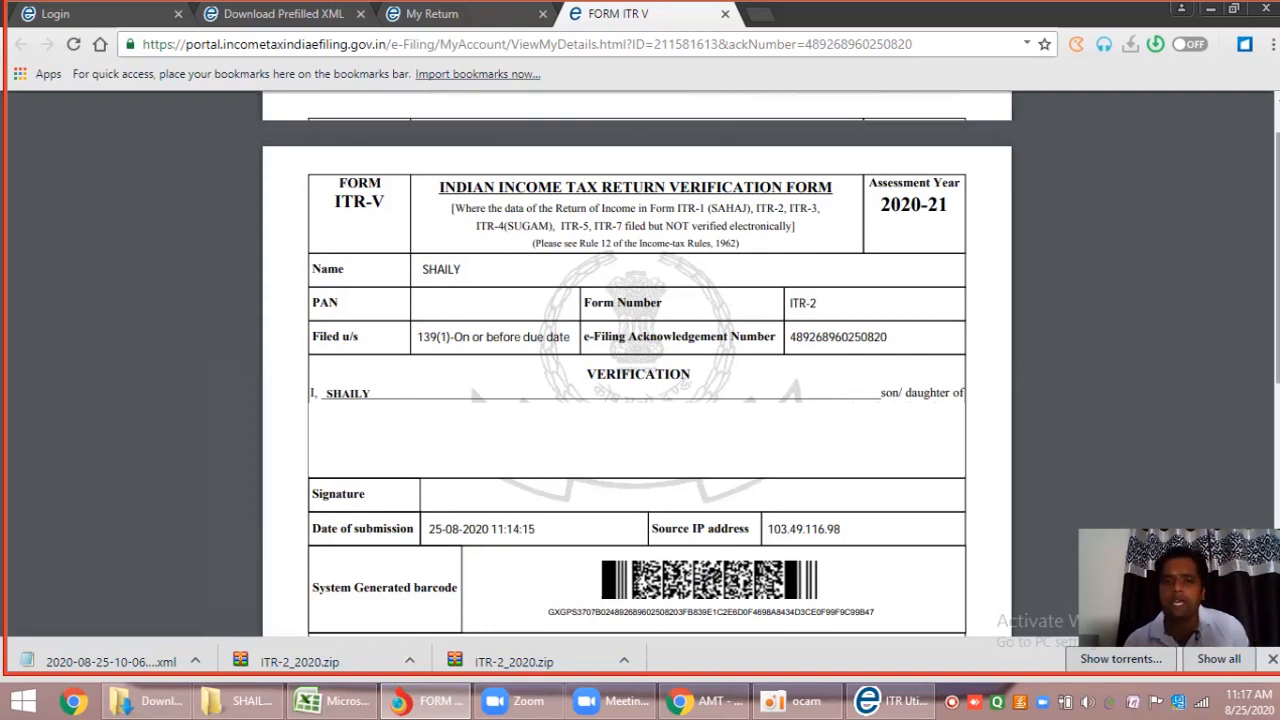